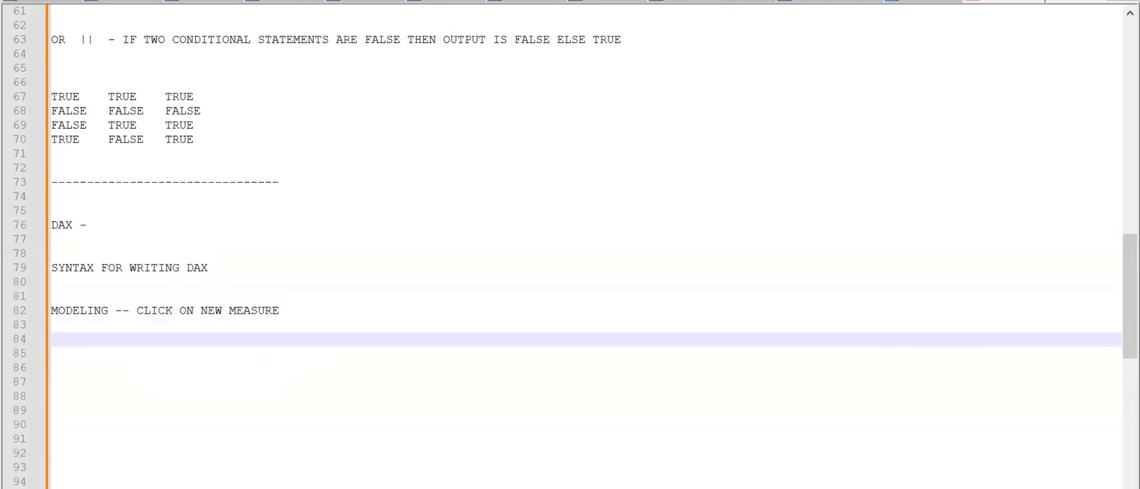
Add the label "FORMULA BAR -" below the "MODELING -- CLICK ON NEW MEASURE" note and leave a blank line after it
type("FORMULA BAR ")
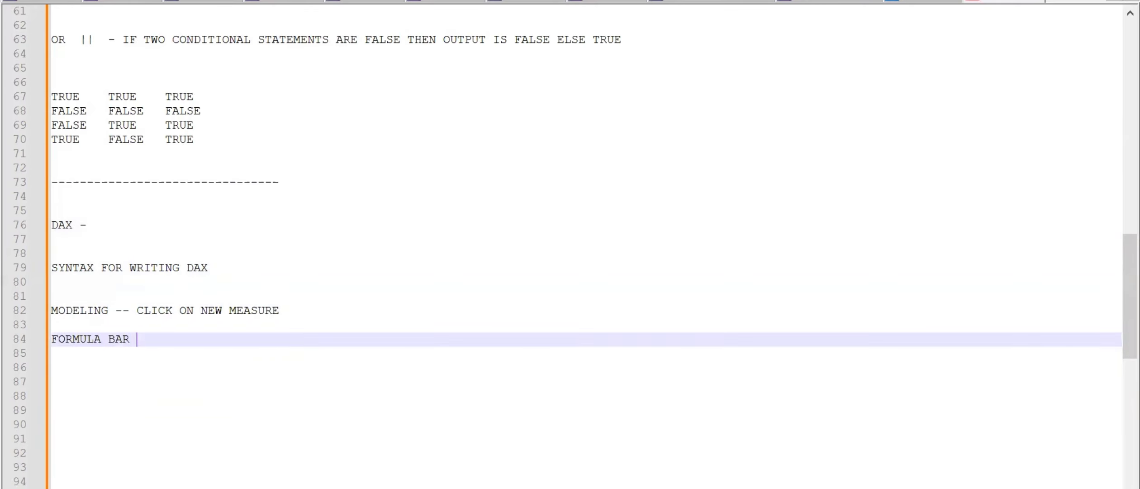
type("-")
key("Return")
key("Return")
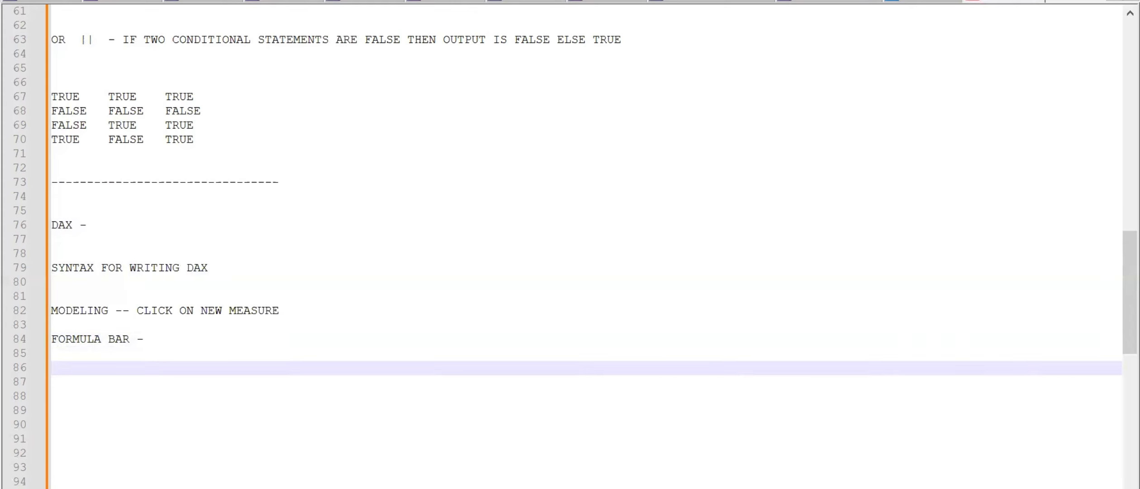
Write the measure syntax line "NAME OF THE MEASURE = FUNCTION(TABLENAME[COLUMNNAME])" under the formula bar label
type("NAME OF THE MEASUR")
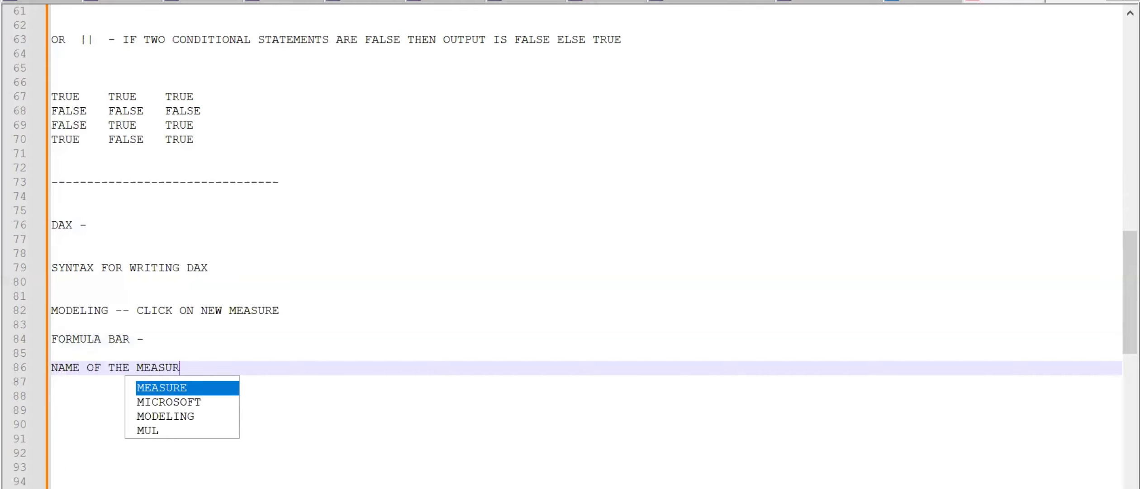
type("E = ")
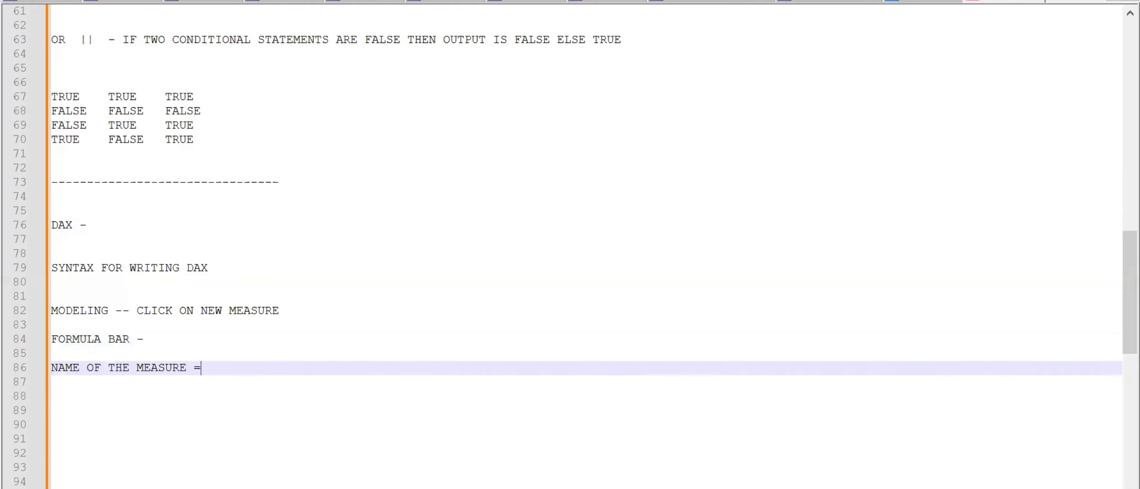
type("FUNCTION")
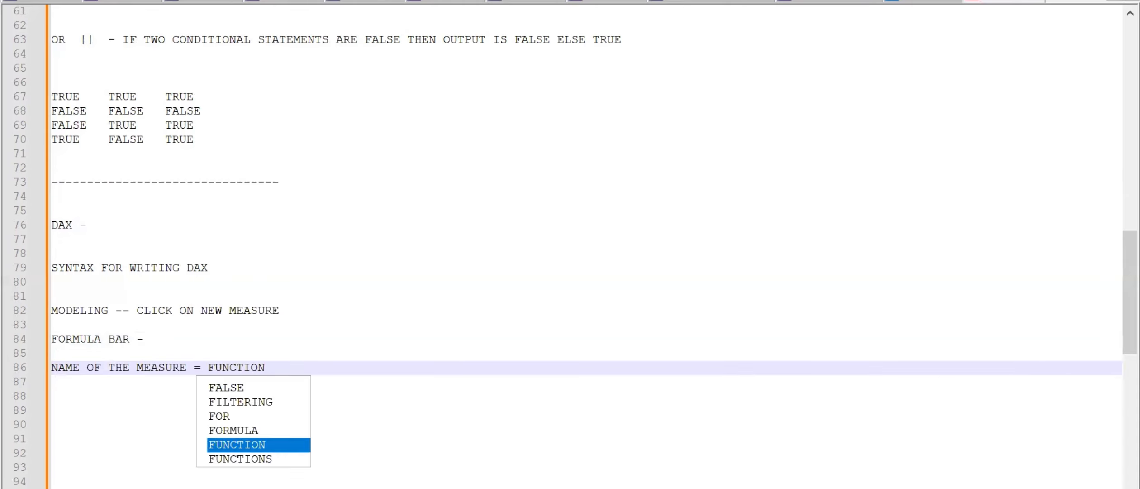
type("(")
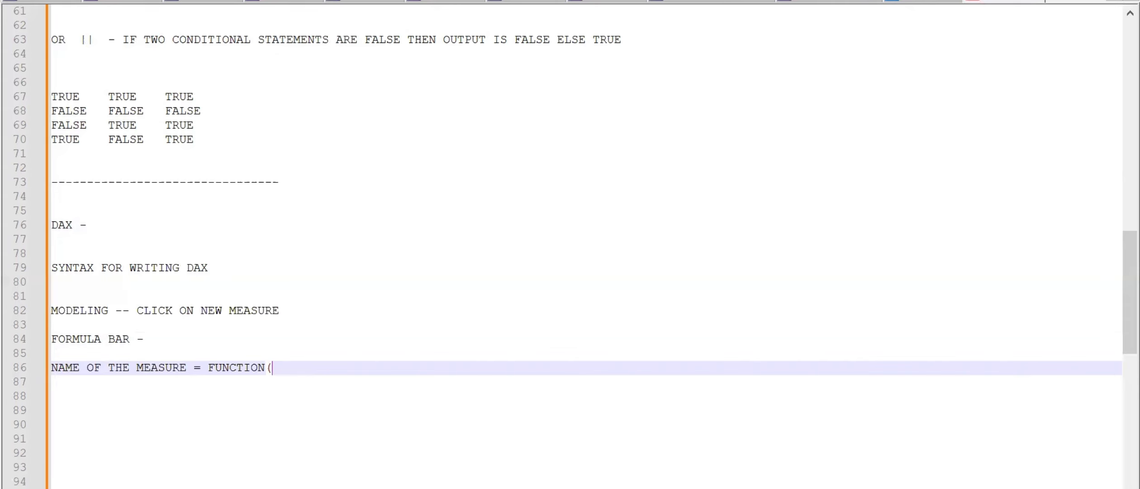
type("TABLENAME")
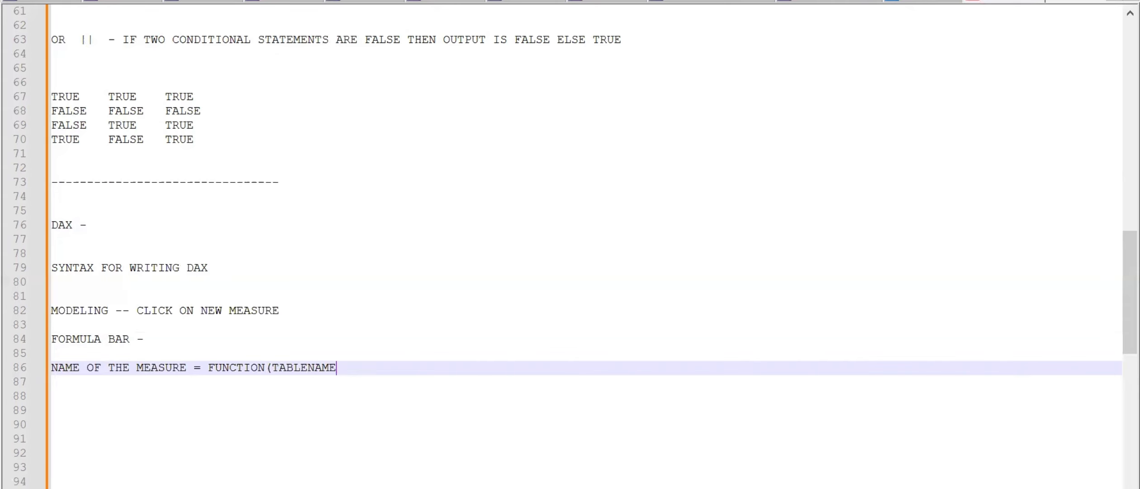
type("[COLUMNNAME]")
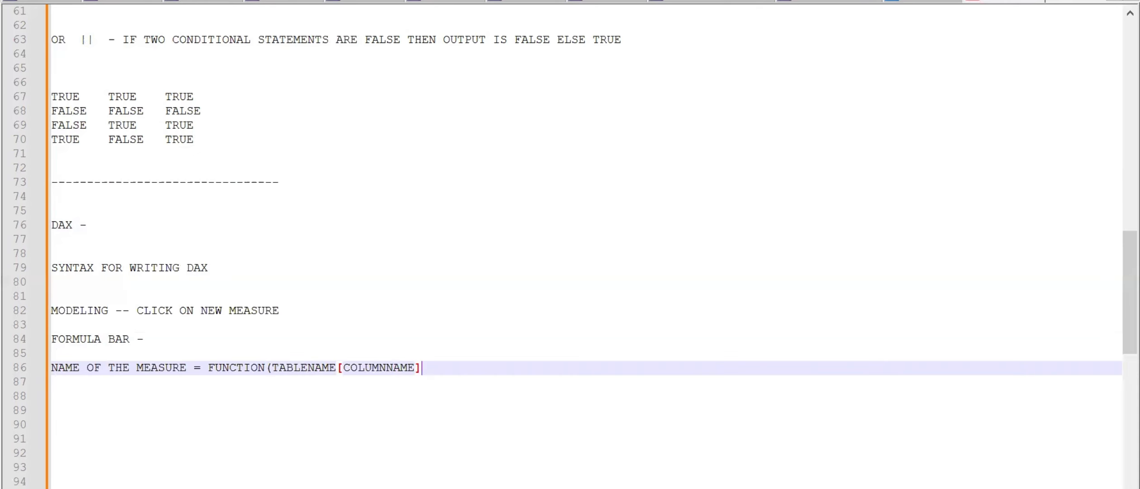
type(")")
After a blank line below the syntax, add the note "CLICK ON ENTER TO EXECUTE OR CLICK ON TICK TO COMMIT THE MEASURE"
key("Return")
key("Return")
type("CLICK ON ENTER")
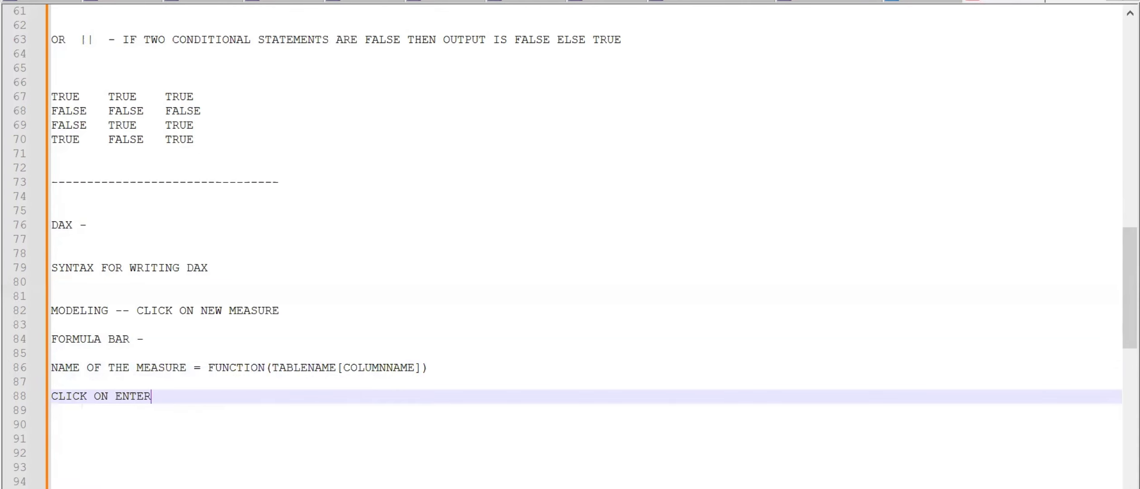
type(" TO E")
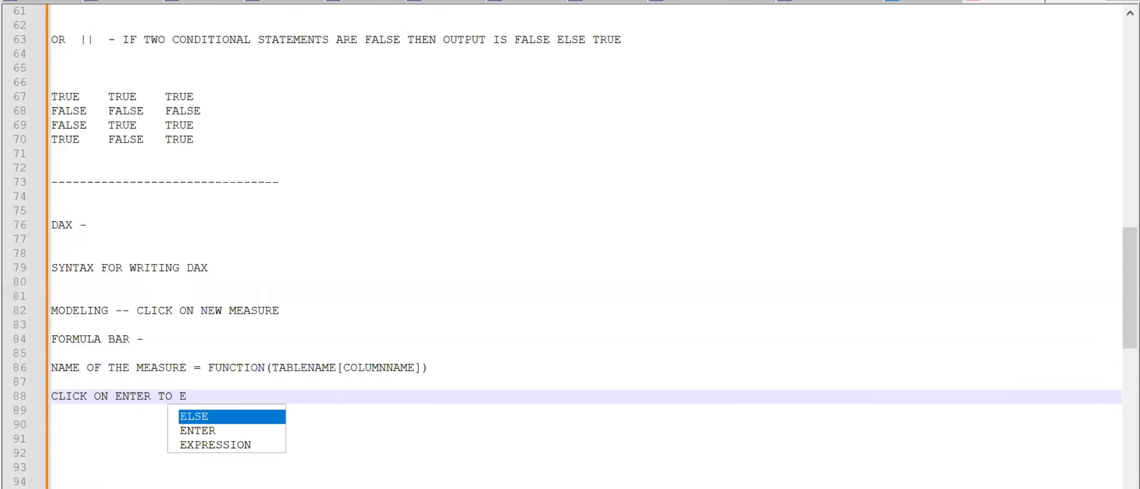
type("XEU")
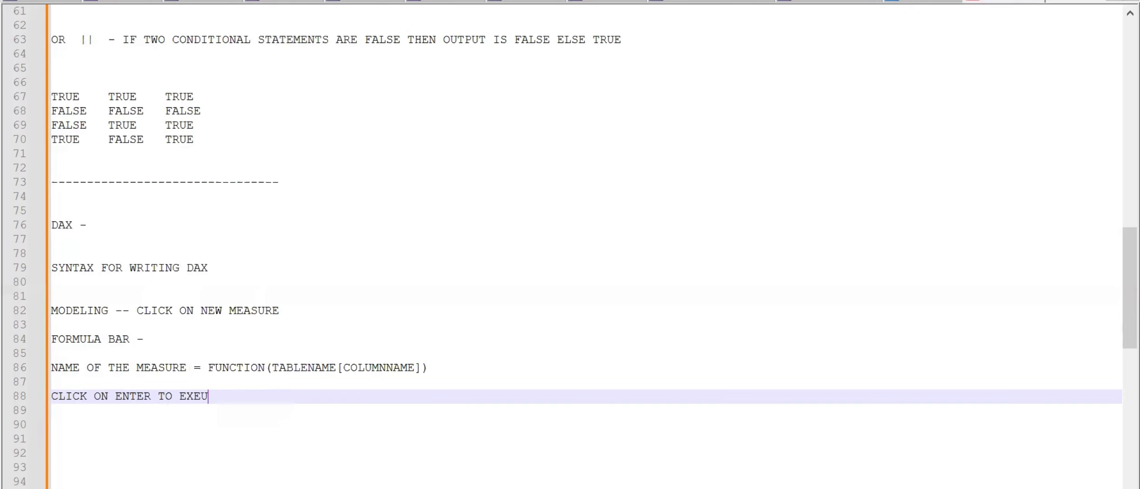
key("BackSpace")
type("CUTE OR ")
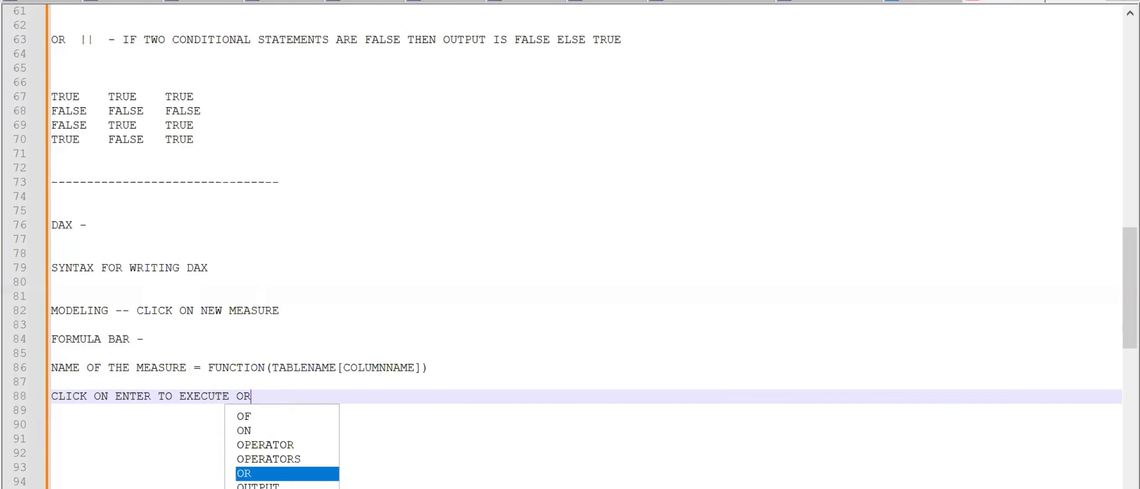
type("CLICK ")
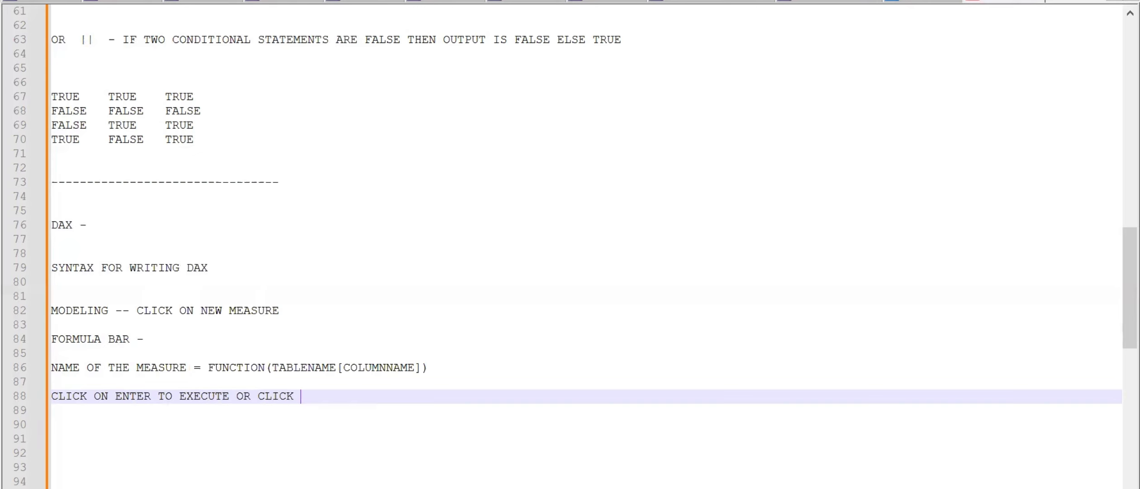
type("ON TICK TO COMMIT ")
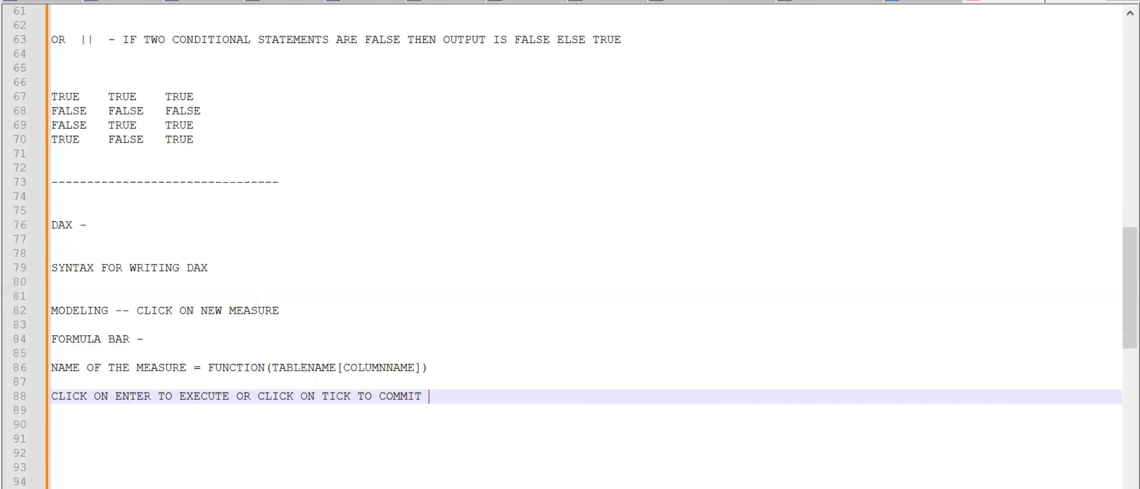
type("THE MEASURE")
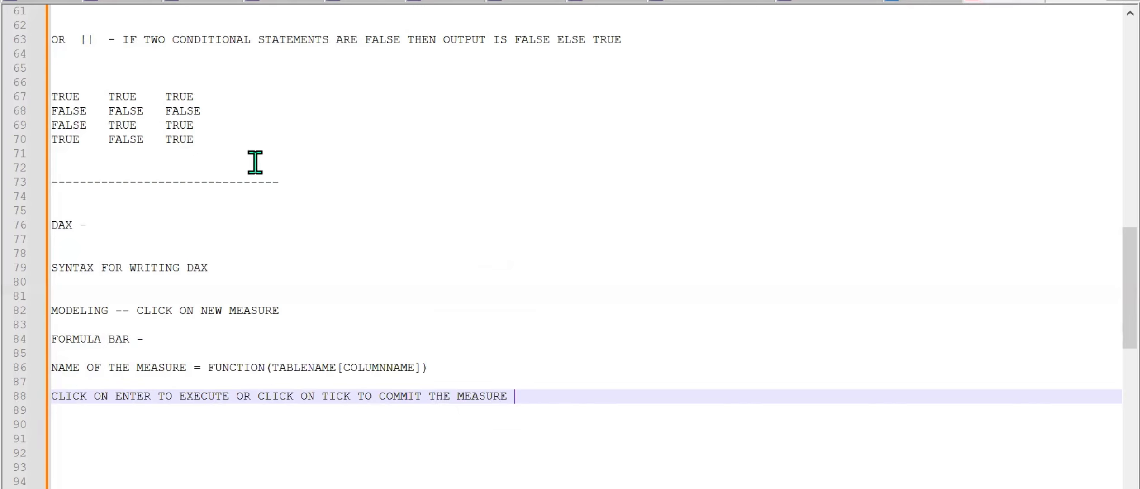
Insert empty lines below the note on committing the measure, placing the cursor after three blank lines
scroll(255, 162, "down", 3)
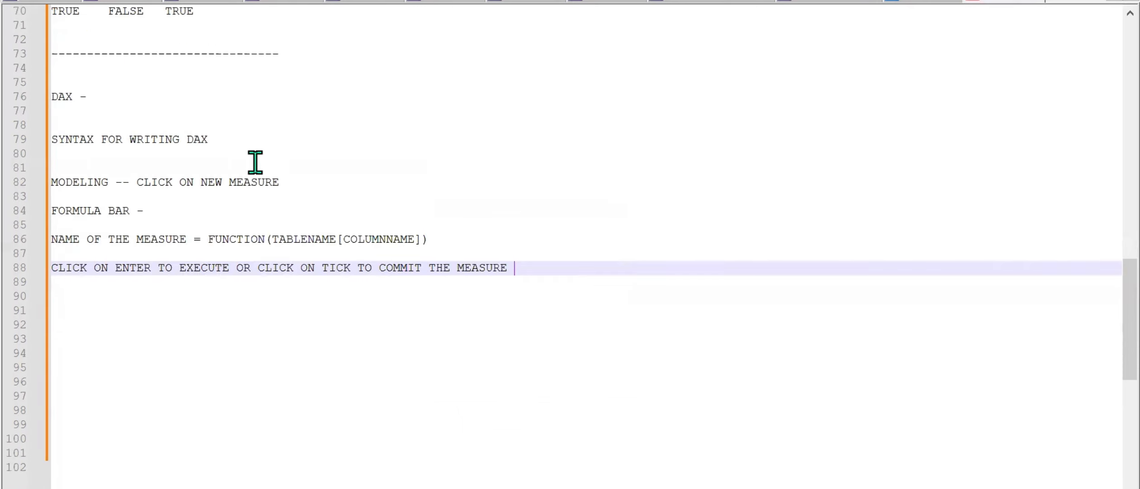
scroll(255, 162, "down", 2)
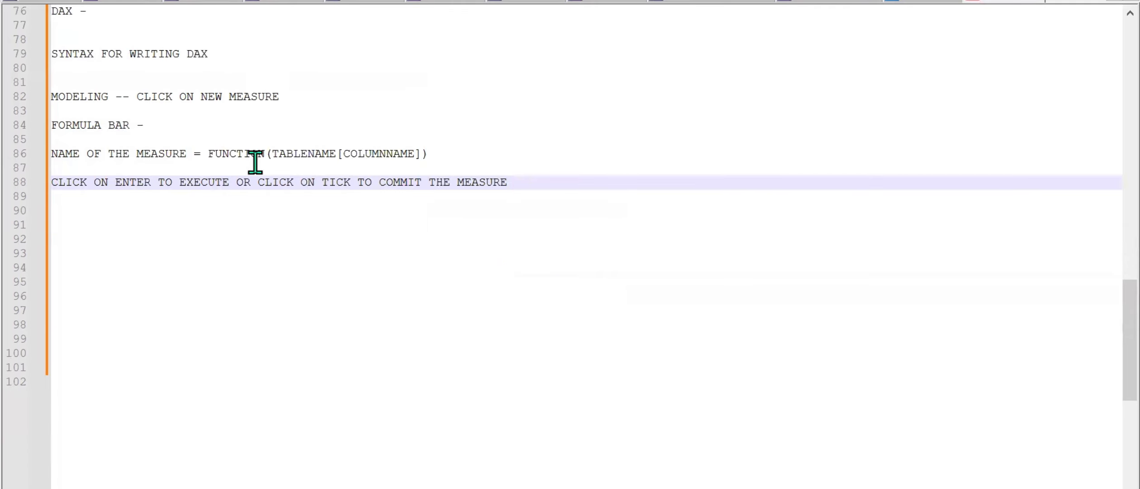
key("Return")
key("Return")
key("Return")
key("Return")
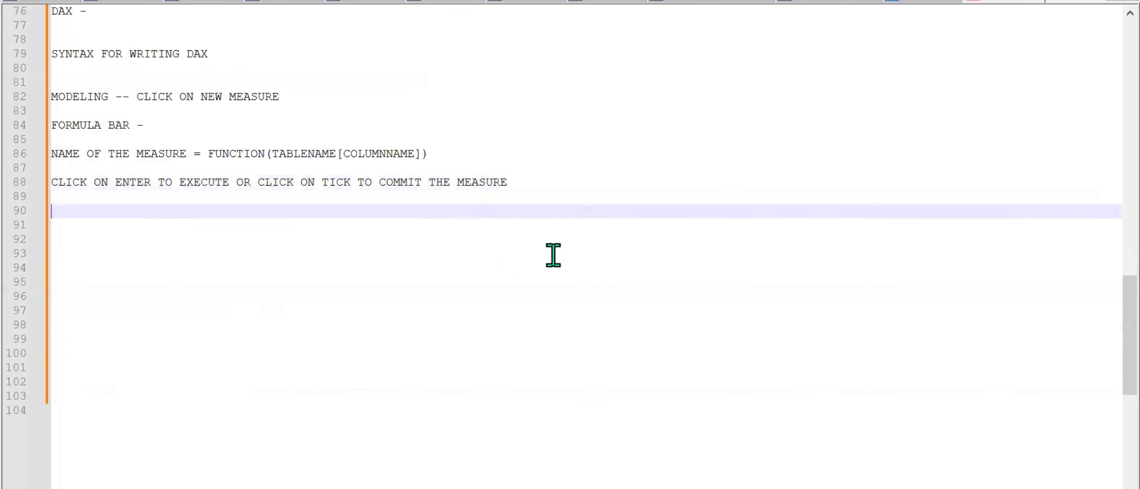
key("Up")
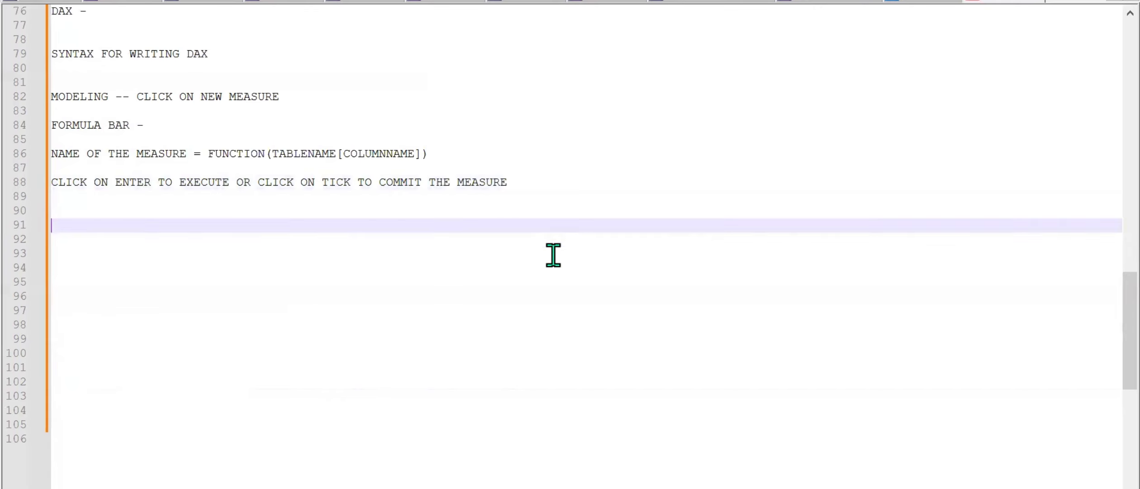
key("Return")
key("Return")
key("Up")
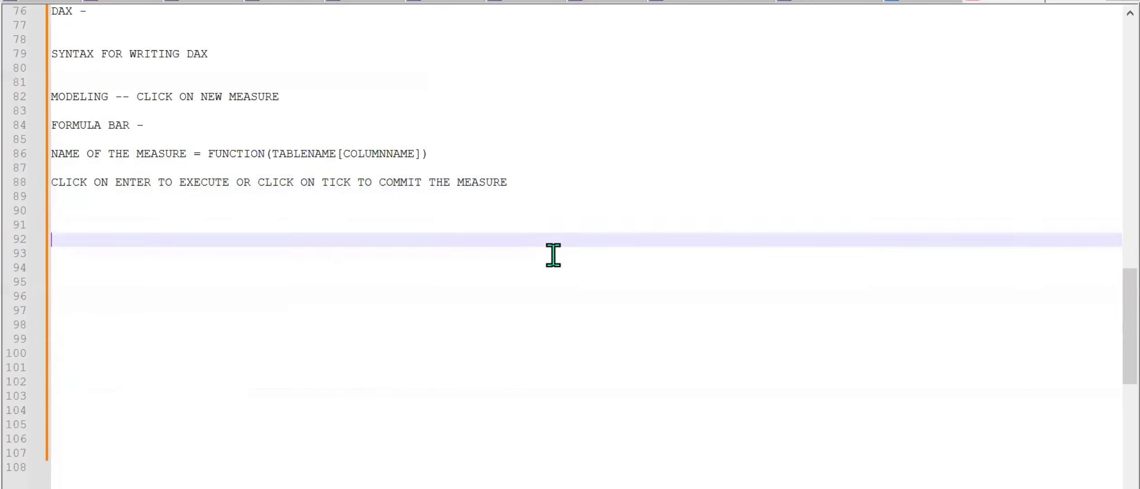
Write the definition "MEASURE - IT IS A SINGLE ENTITY THAT WE GET FROM THE NUMERIC COLUMN"
type("MEASURE  - IT IS ")
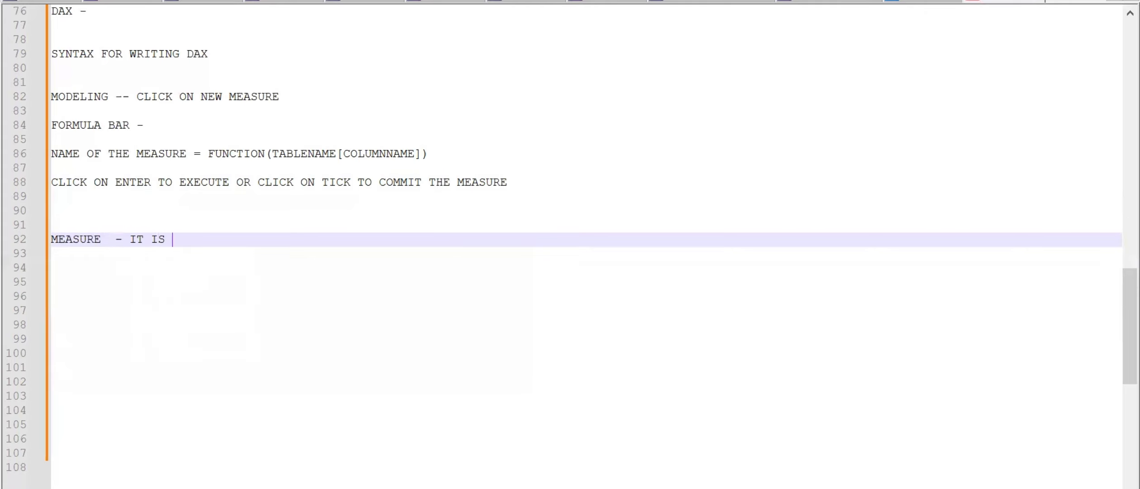
type("A SINGLE ENTITY ")
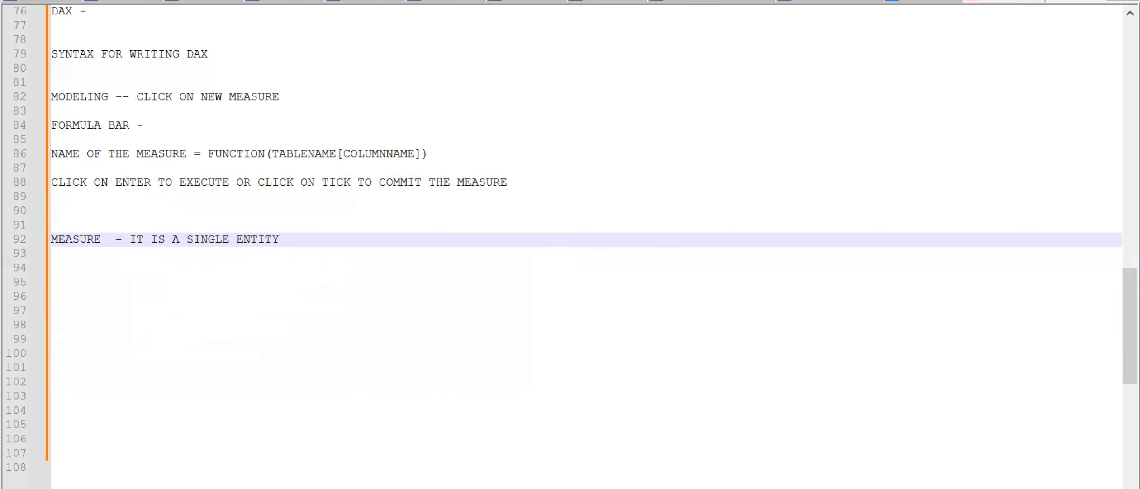
type("THAT WE GET FROM THE NU")
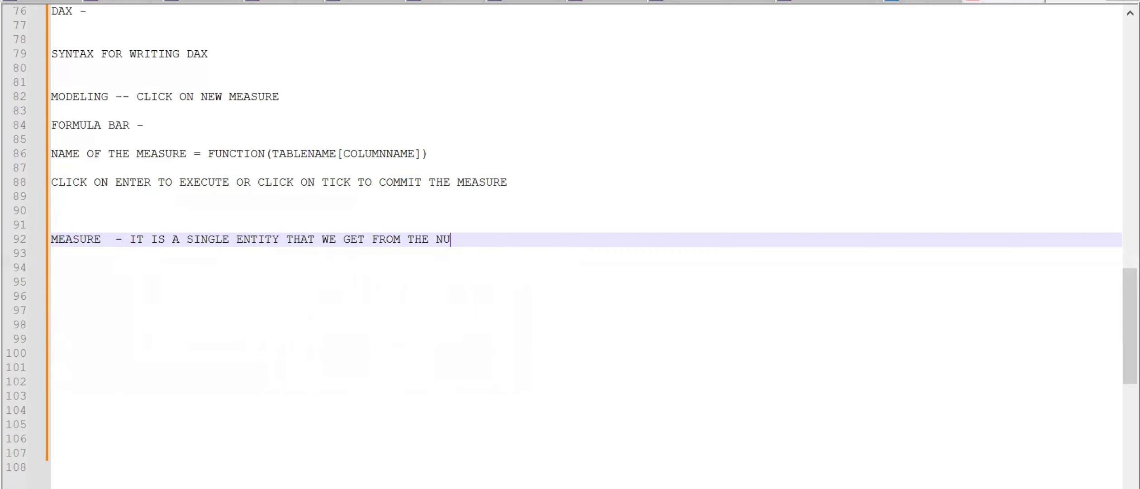
type("MERIC COLUMN")
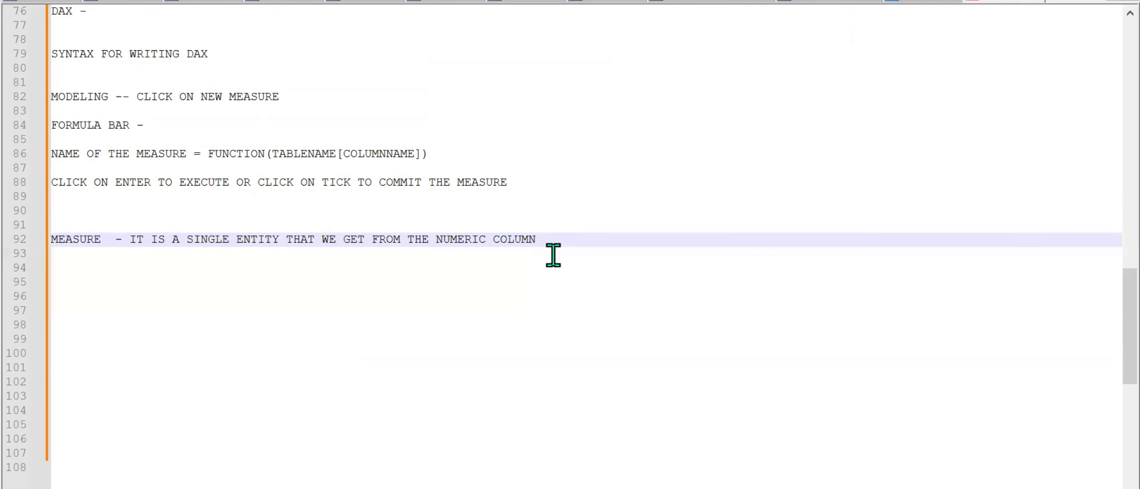
Leave a blank line below the measure definition and start an entry labelled "CALCULATED COLUMN/COLUMN/NEW COLUMN"
key("Return")
key("Return")
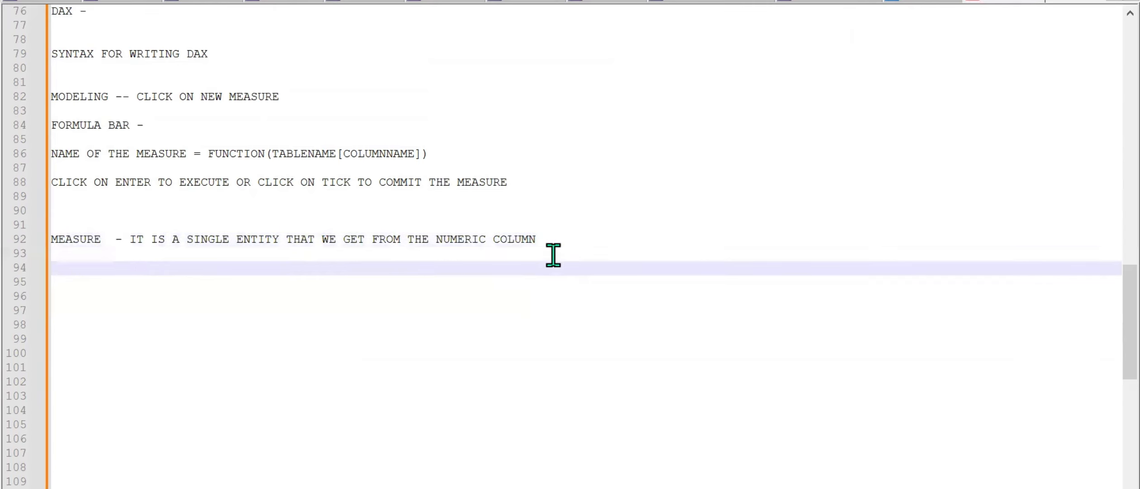
type("CALCULATED COL")
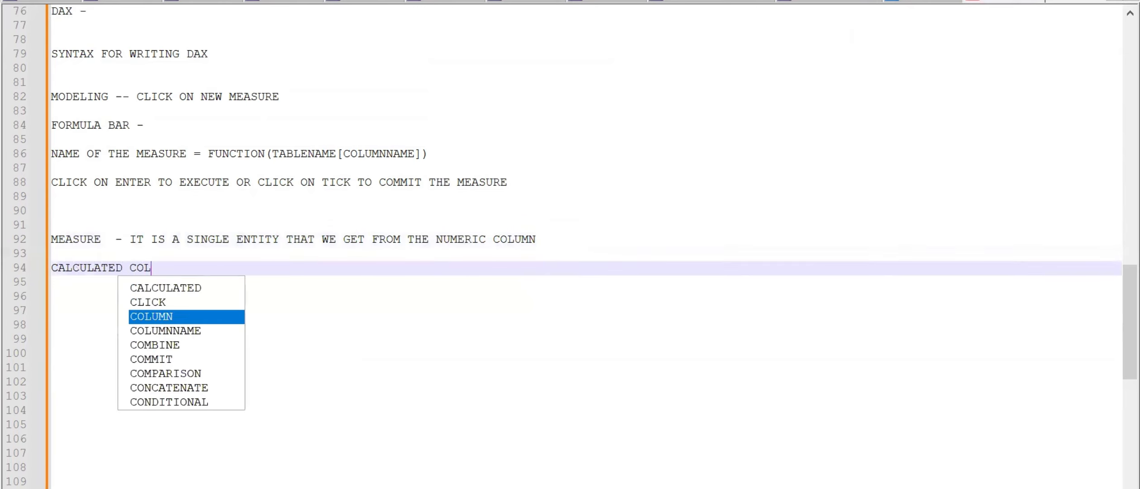
type("UMN/COLUMN/CO")
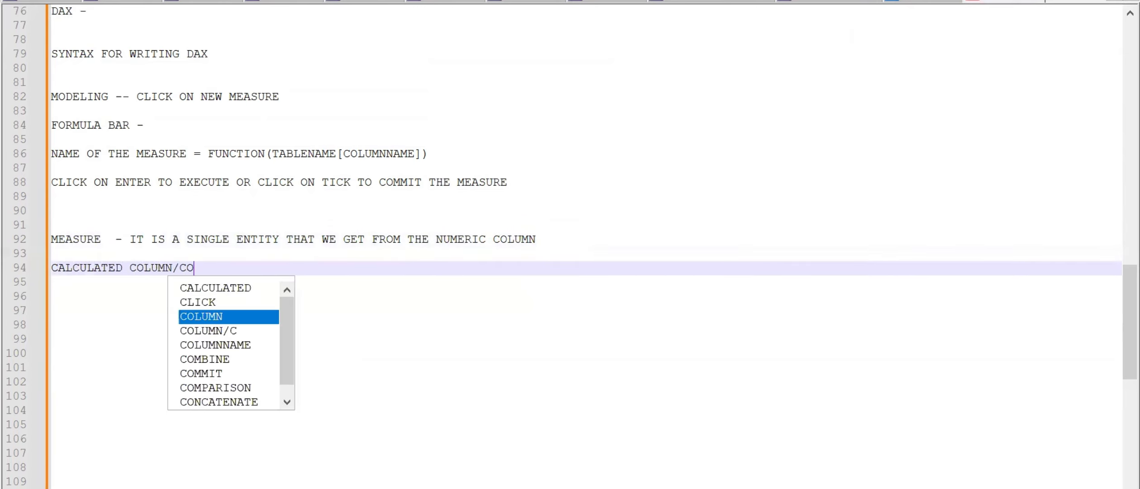
type("LUMN/NEW COLUMN ")
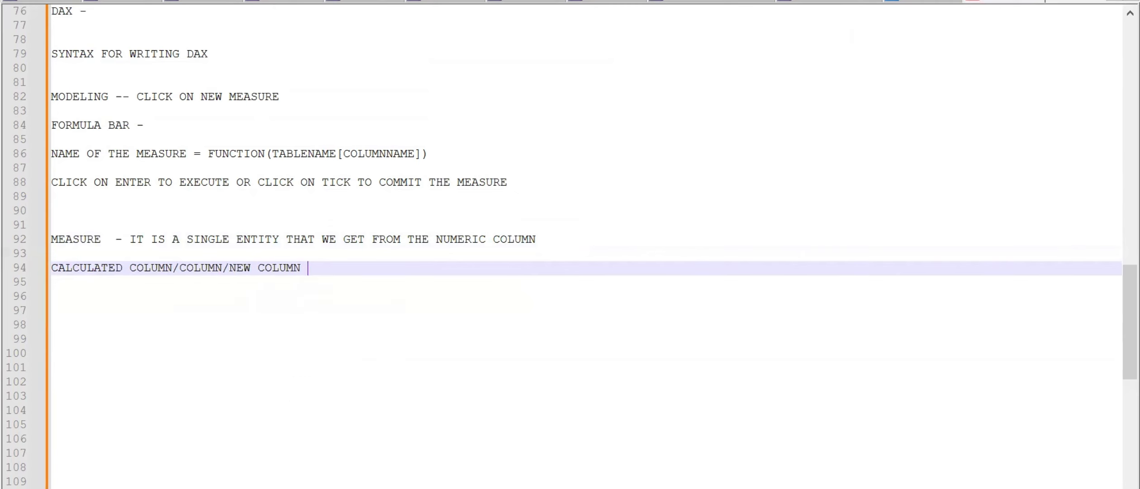
Begin the calculated column definition with "-- WE CREATE A SEPERATE COLUMN FROM THE EXISTING COLUMN"
type("-- WE CREATE A ")
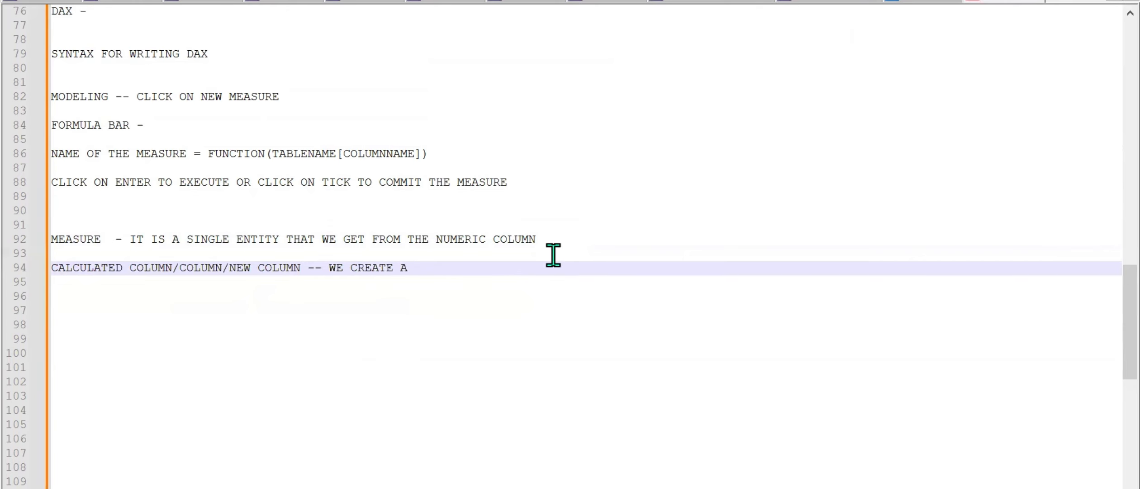
type("SEPERATE COLUMN FROM TH")
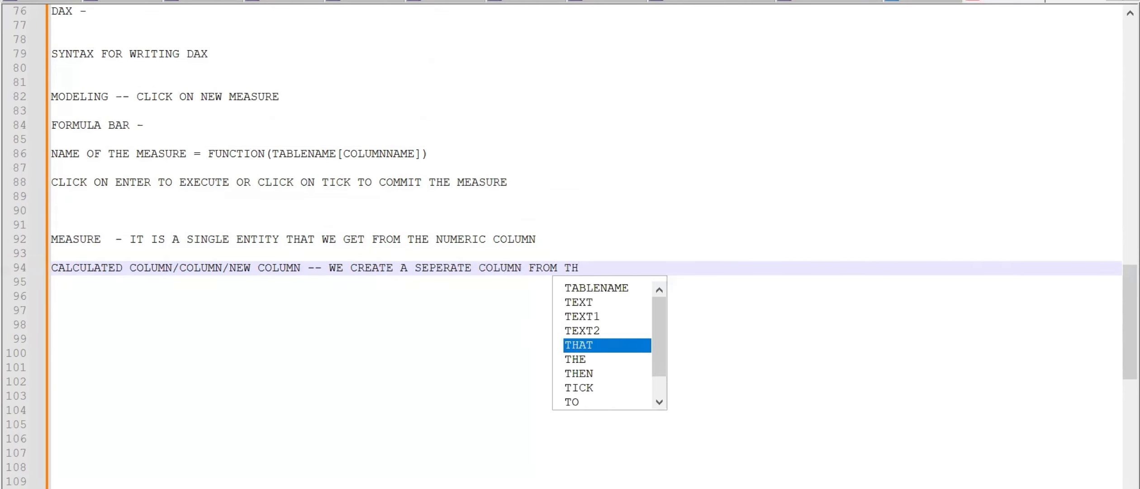
type("E EXIS")
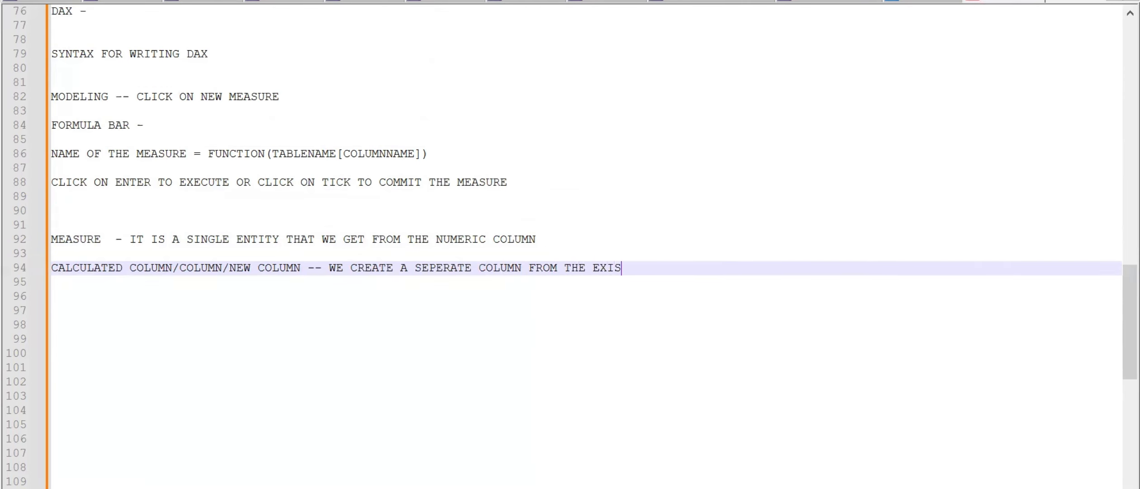
type("TING ")
type("COLUMN ")
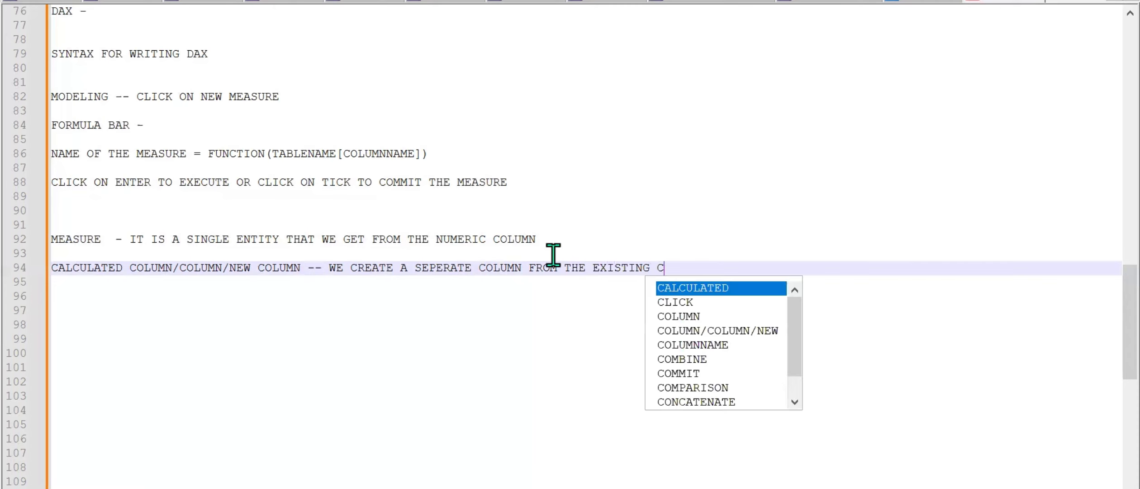
Complete the calculated column definition with "EITHER WE EXTRACT OR WRITE A CONDITIONAL COLUMN" and leave a blank line below it
type("EIT")
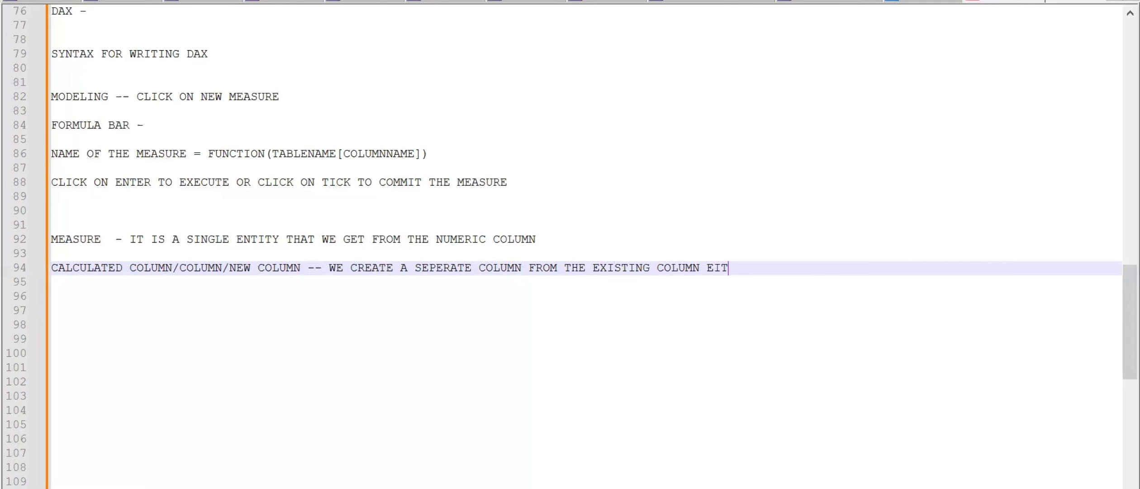
type("HER WE E")
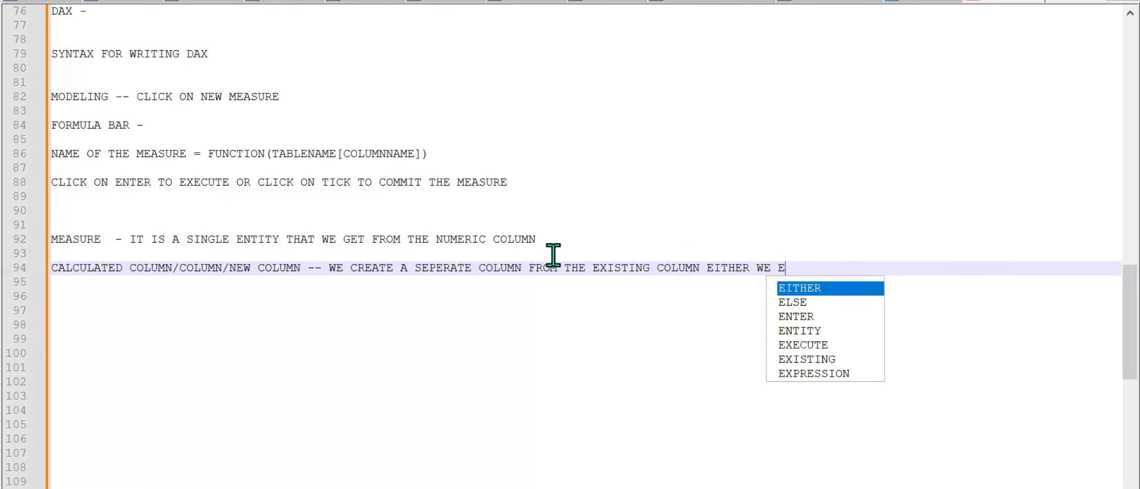
type("XTRACT OR ")
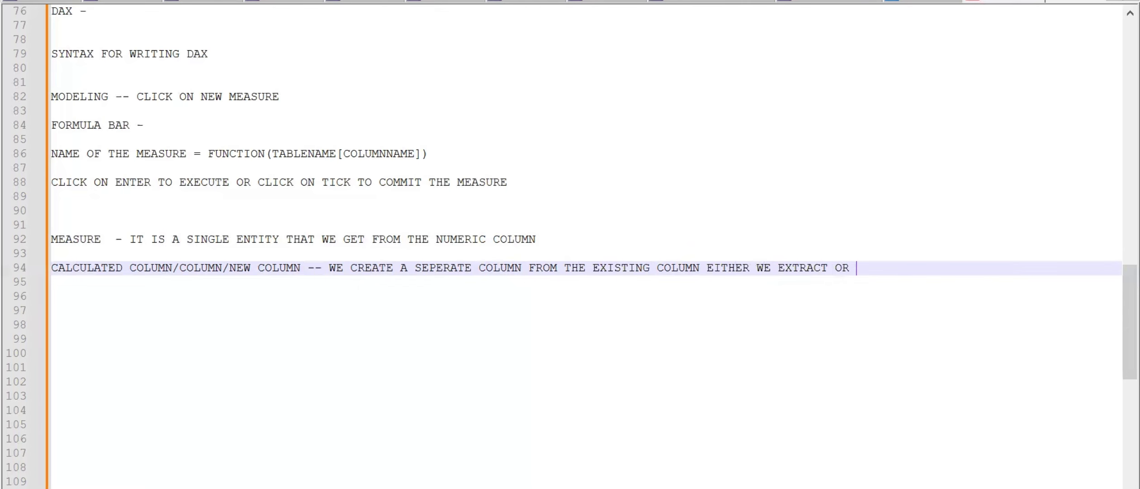
type("WRITE A CON")
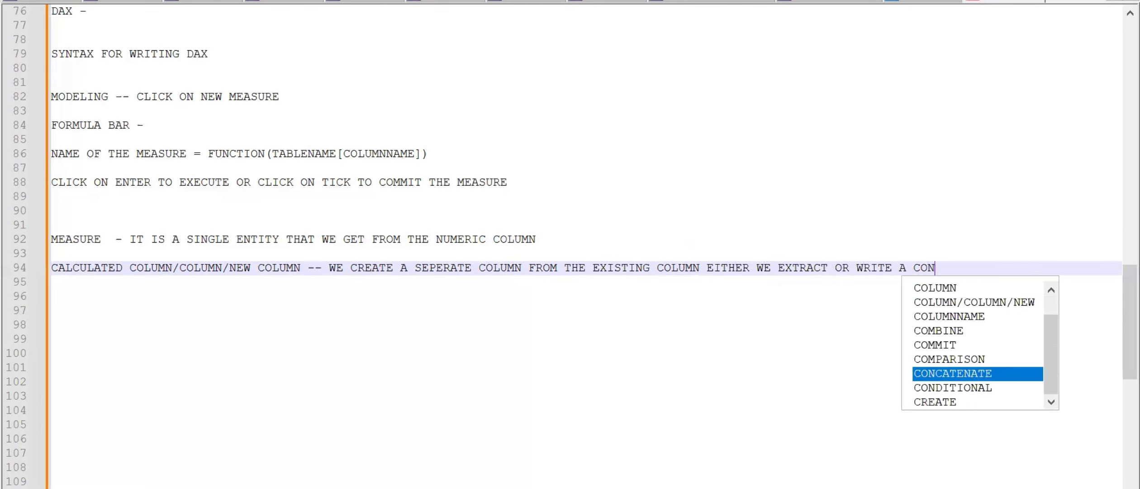
type("TIIONAL")
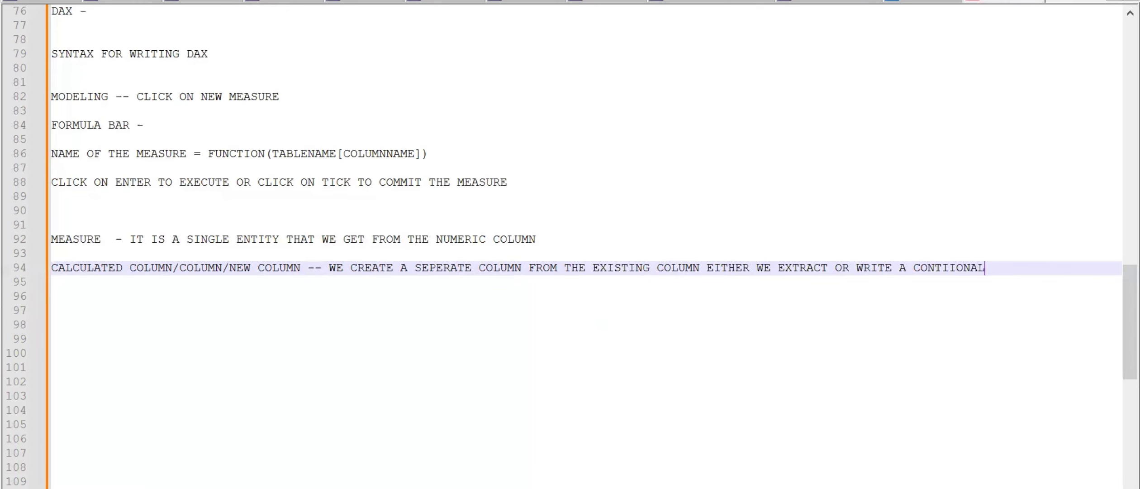
key("BackSpace")
key("BackSpace")
key("BackSpace")
key("BackSpace")
key("BackSpace")
key("BackSpace")
key("BackSpace")
type("DIT")
key("Return")
type("COLUMN")
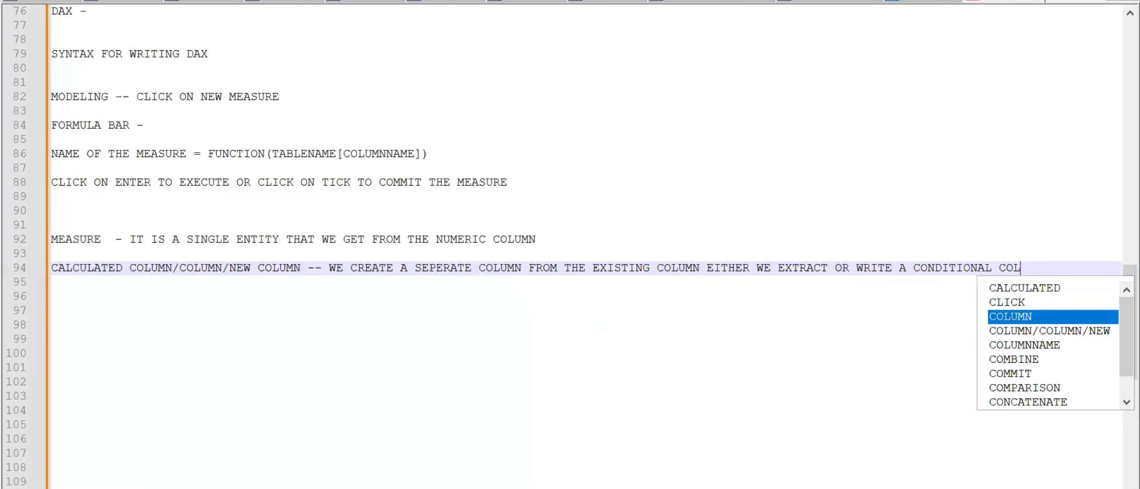
key("Return")
key("Return")
key("Return")
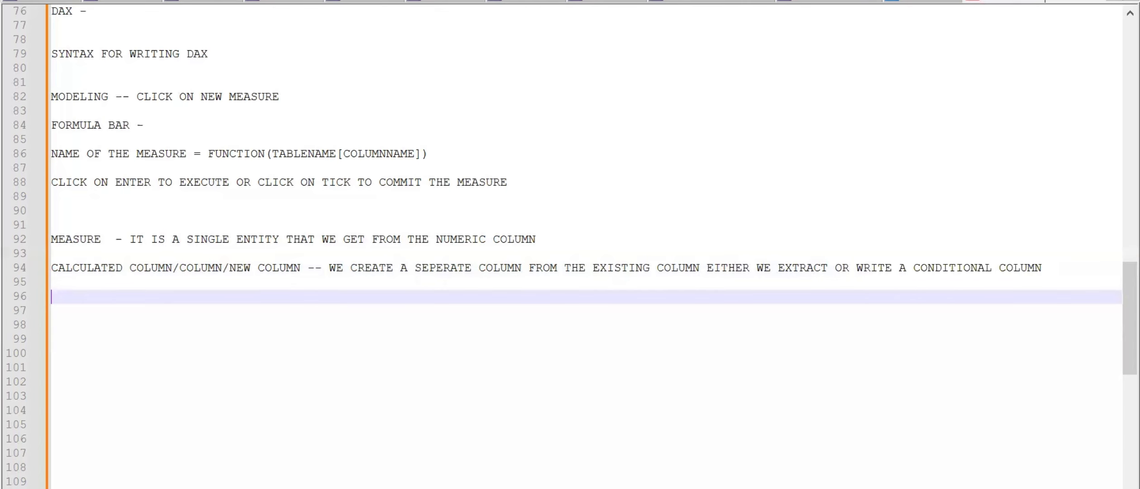
Start an entry labelled "CALCULATED TABLE/TABLE/NEW TABLE" below the calculated column definition
type("CA")
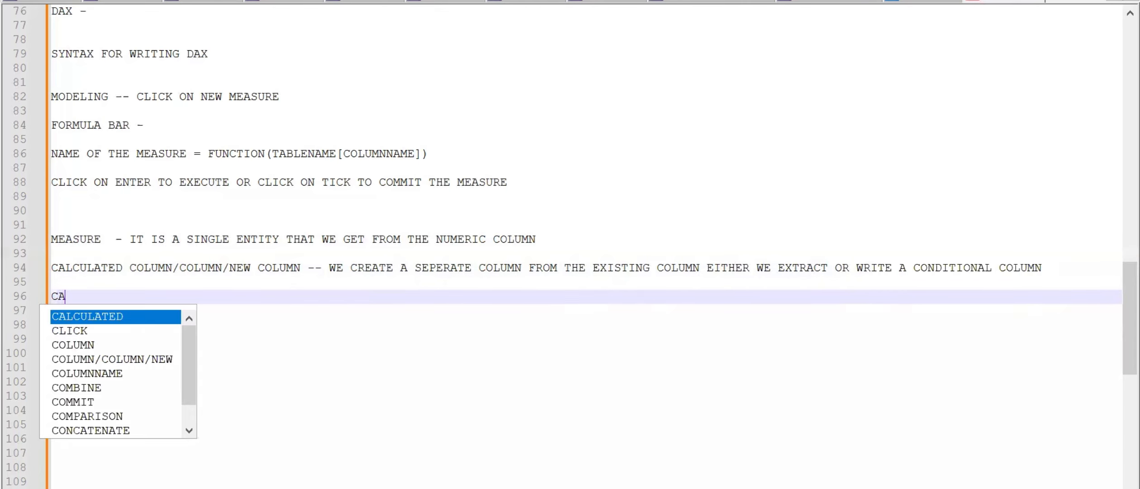
type("LCULATED TABL")
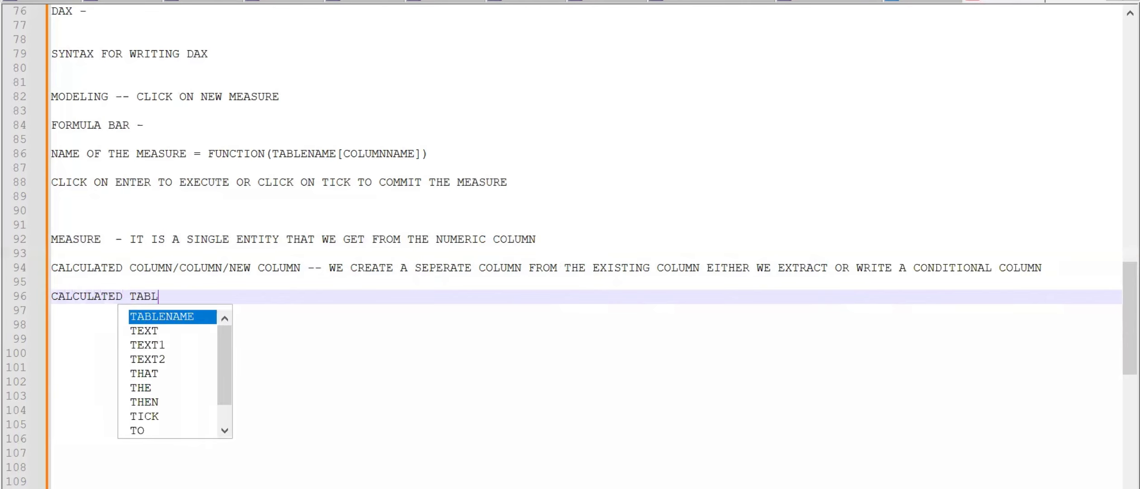
type("E/TABLE")
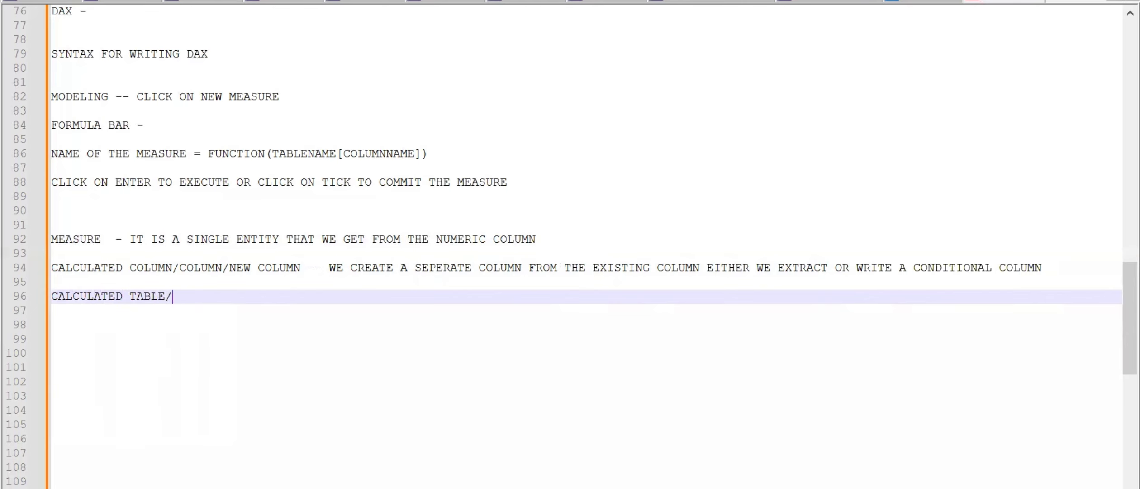
type("/")
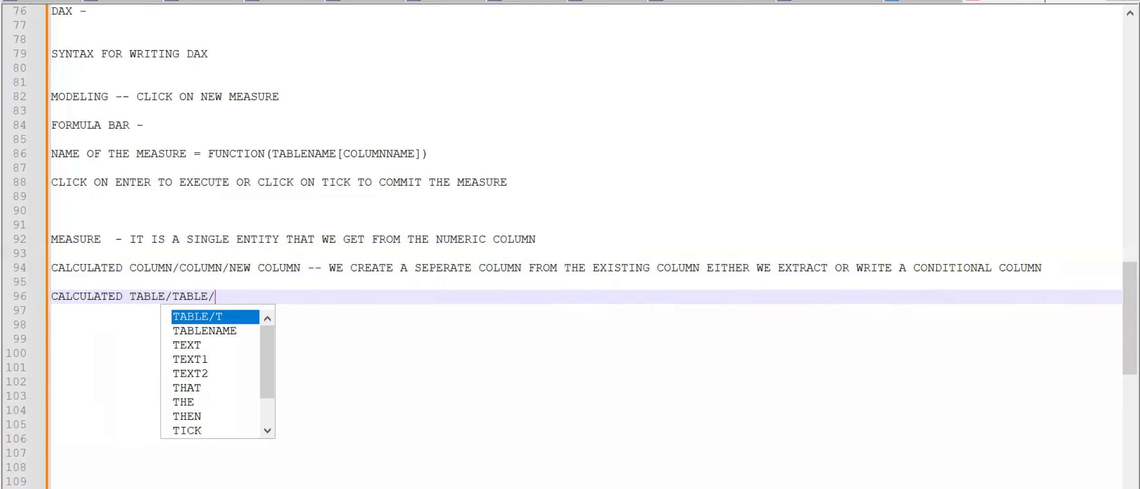
type("NEW TABLE ")
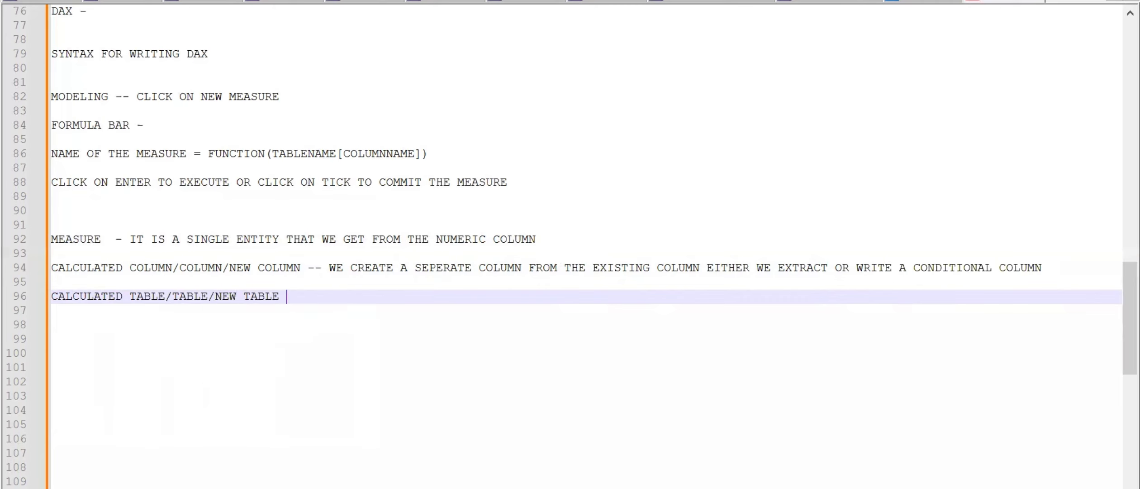
Define the calculated table entry as "- WE CREATE A TABLE , CALENDAR TABLE, SUMMARIZED TABLE, CALCULATED TABLE" and leave a blank line below
type("- WE C")
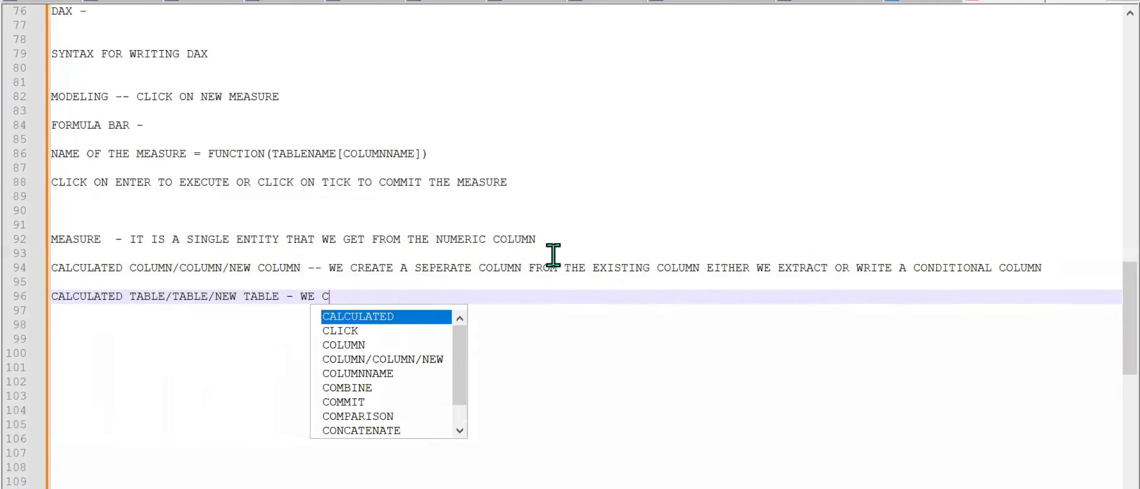
type("REATE A TABLE")
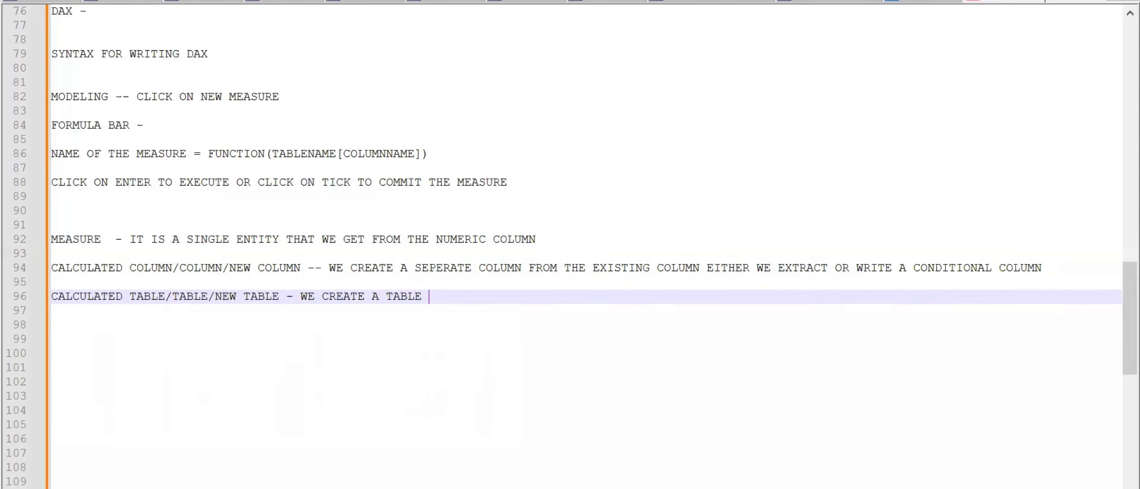
type(" , CALENDAR TABLE, ")
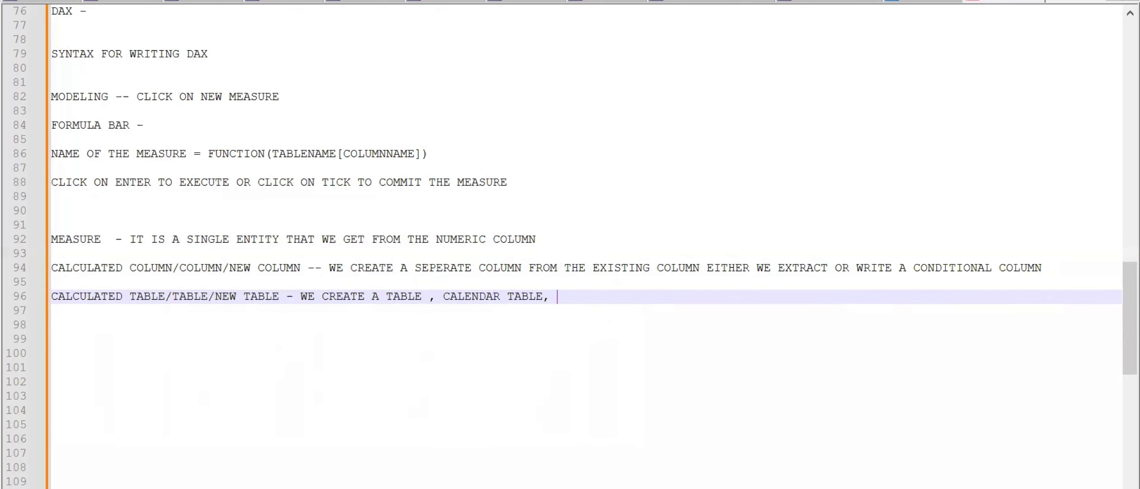
type("SUMMARIZED ")
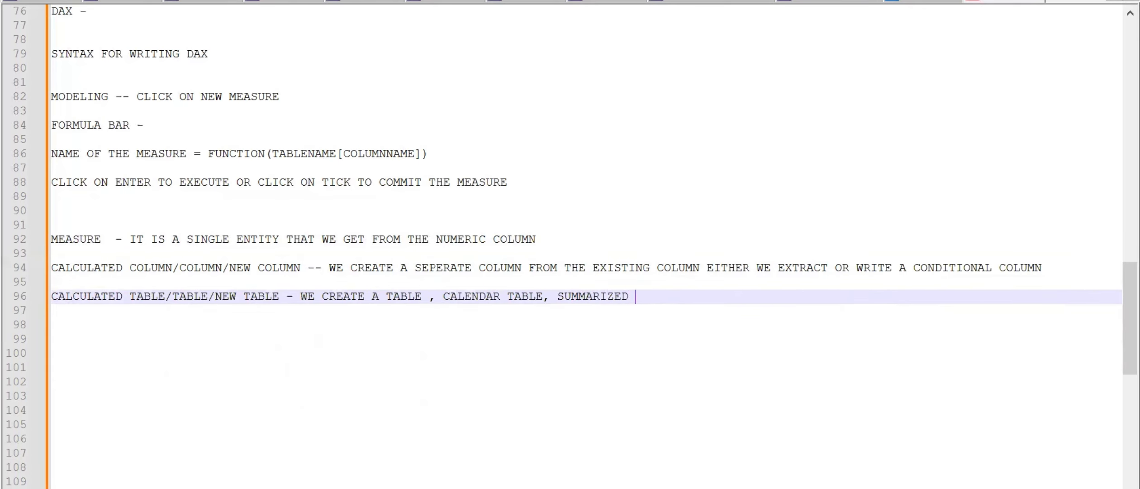
type("TABLE, CALCU")
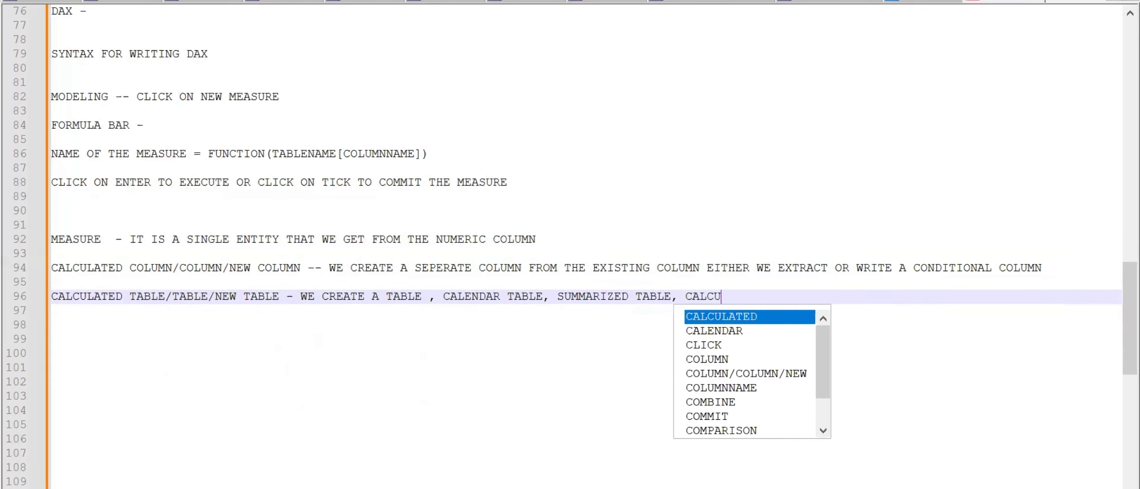
type("LATED TABLE")
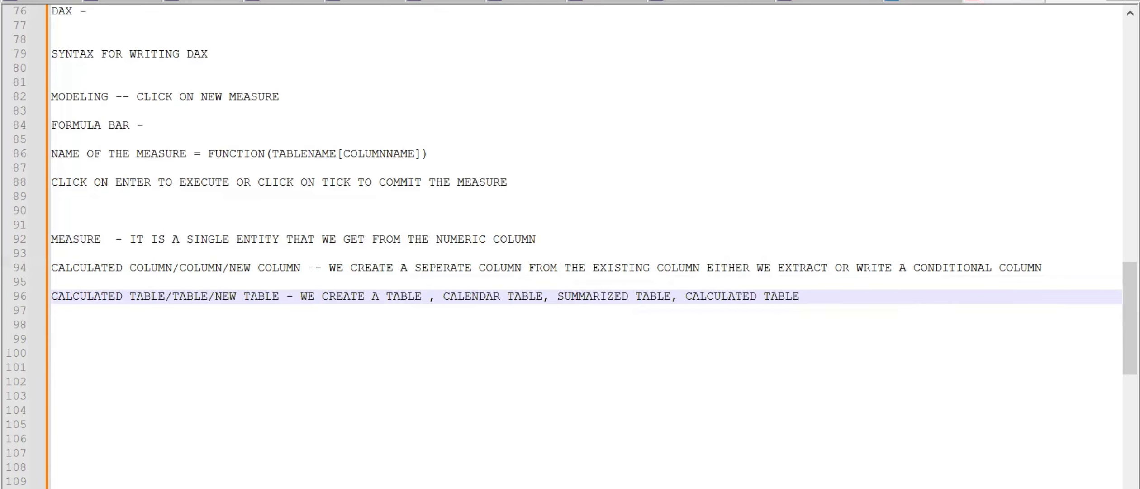
key("Return")
key("Return")
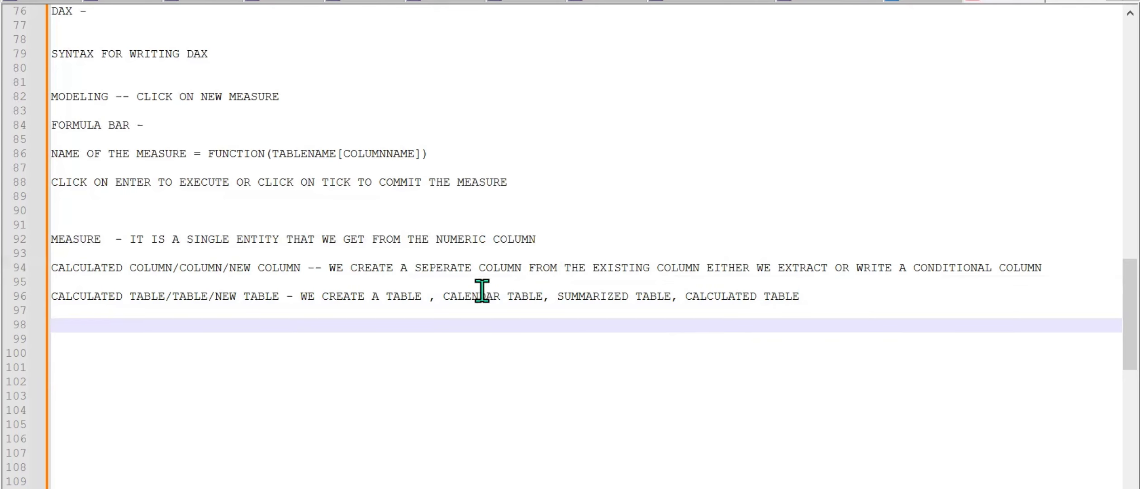
Add a separator line of twelve dashes below the calculated table entry, followed by a blank line
scroll(481, 290, "down", 2)
scroll(481, 290, "down", 1)
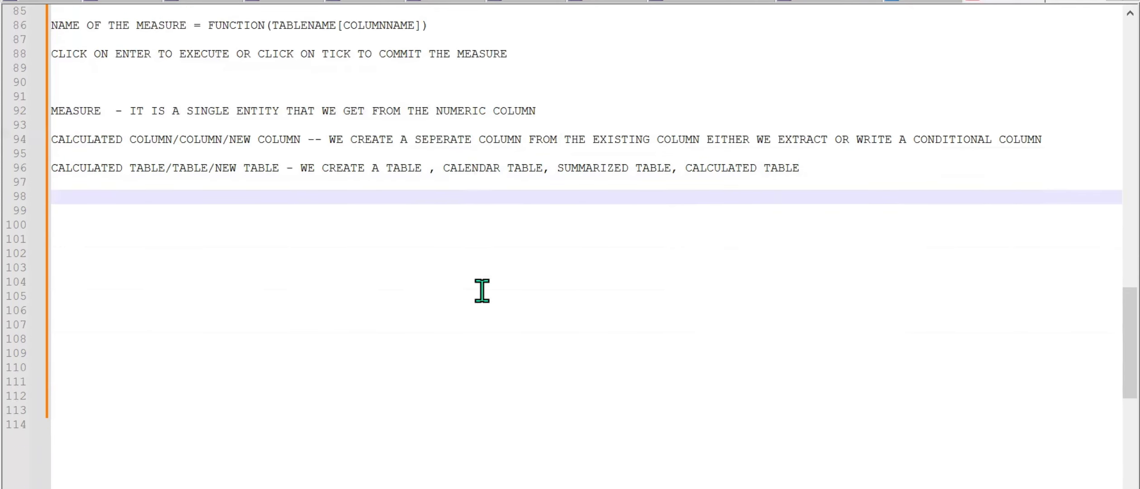
type("------------")
key("Return")
key("Return")
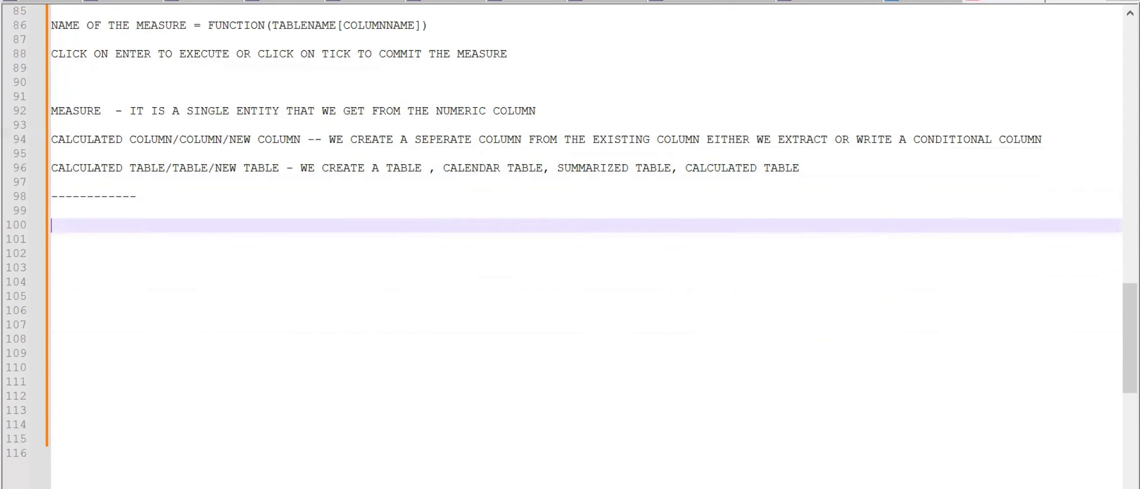
Switch to the untitled Power BI Desktop report and examine the EMP TABLE columns for ID, first name, last name, salary and rating in table view
mouse_move(677, 487)
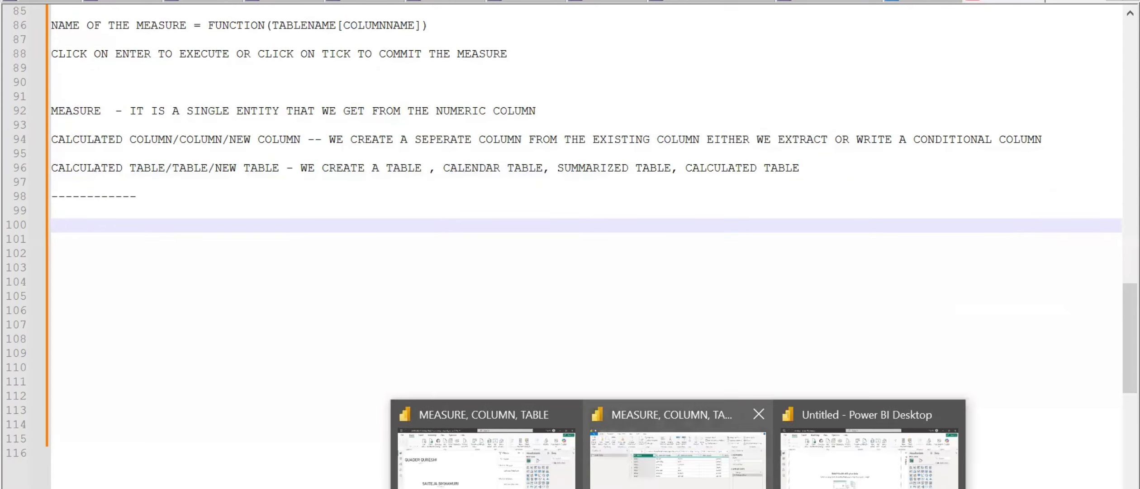
left_click(838, 485)
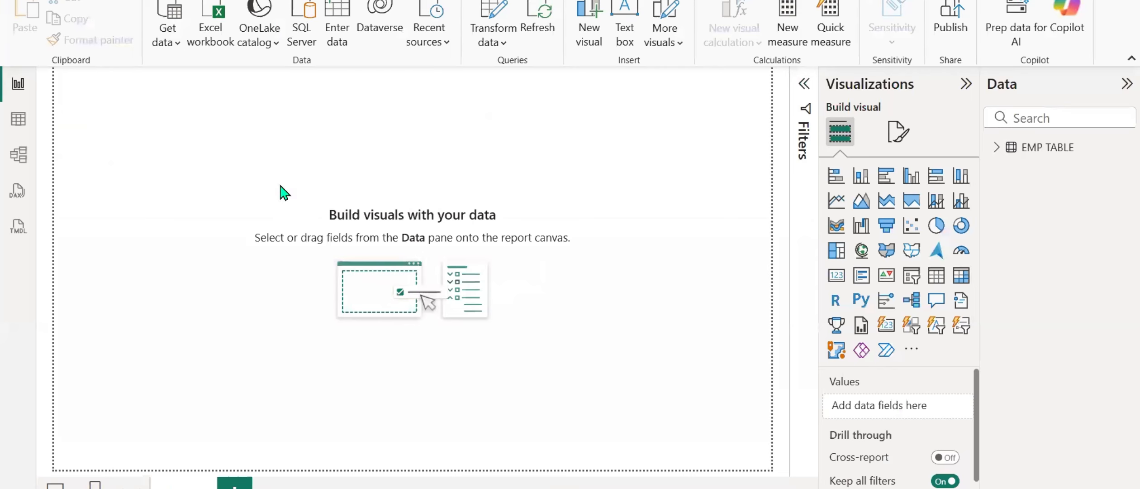
left_click(18, 124)
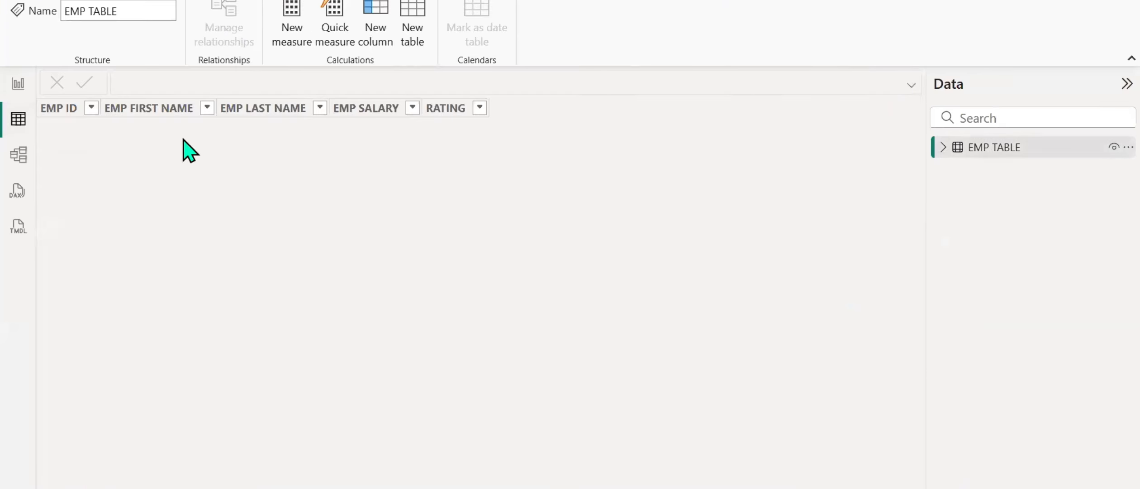
left_click(126, 109)
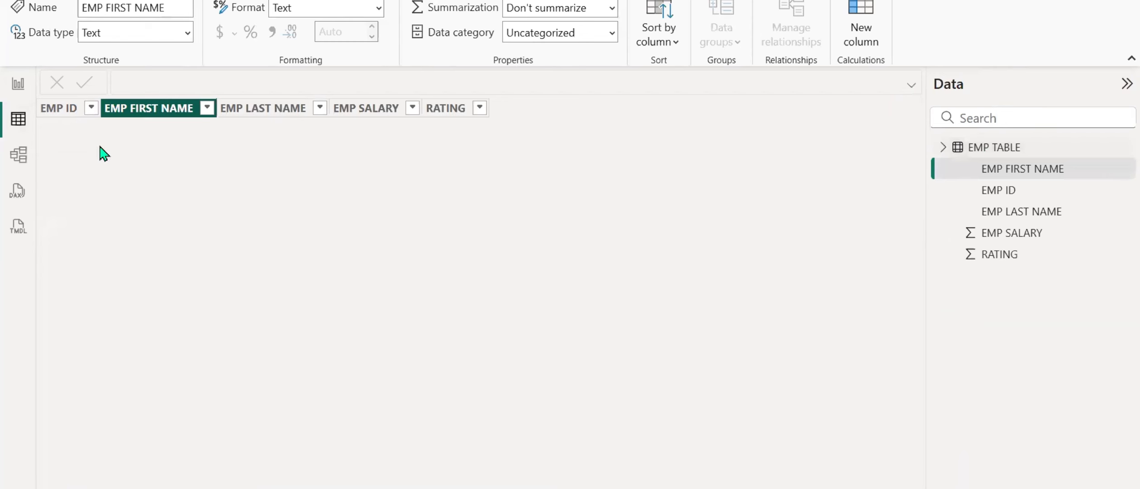
left_click(58, 110)
left_click(173, 111)
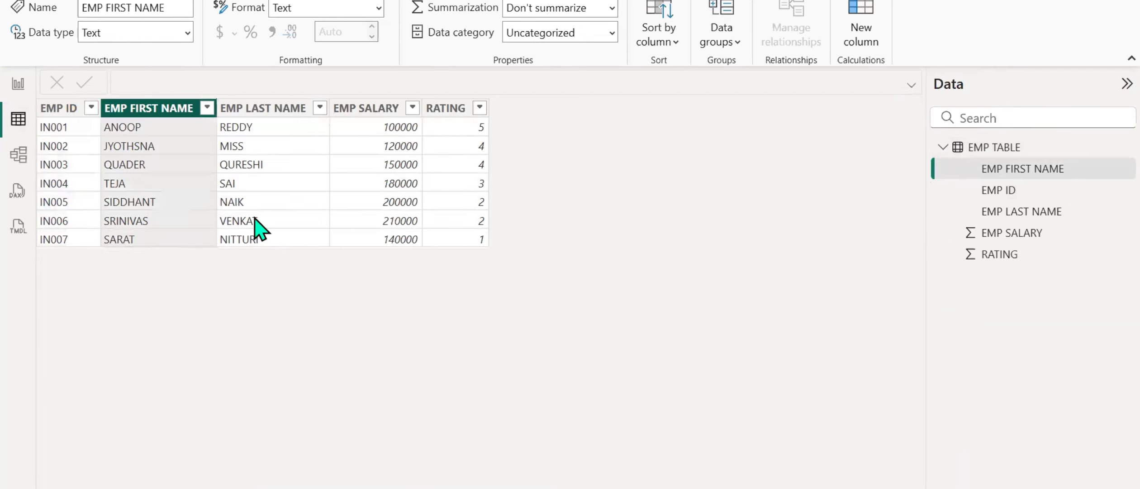
left_click(285, 113)
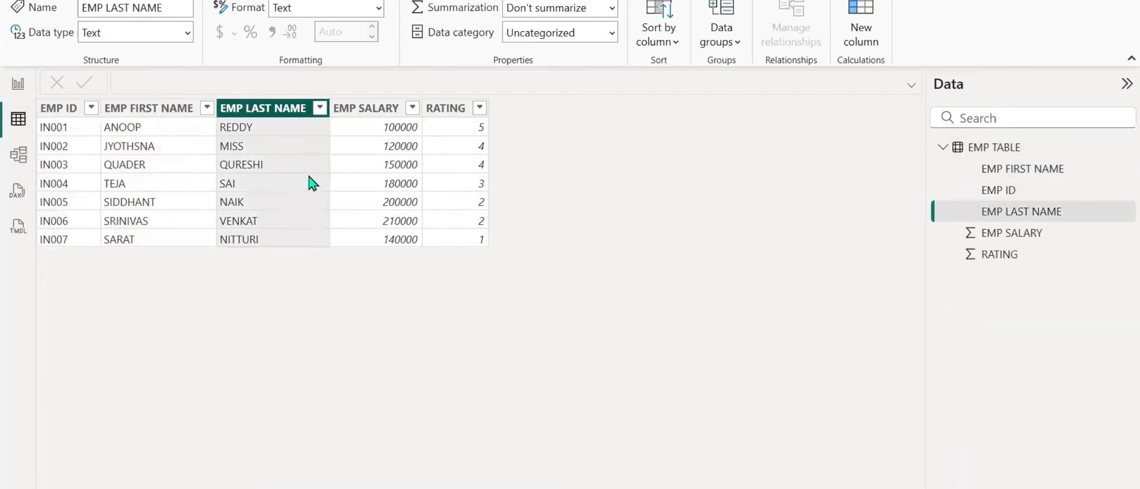
left_click(385, 112)
left_click(450, 118)
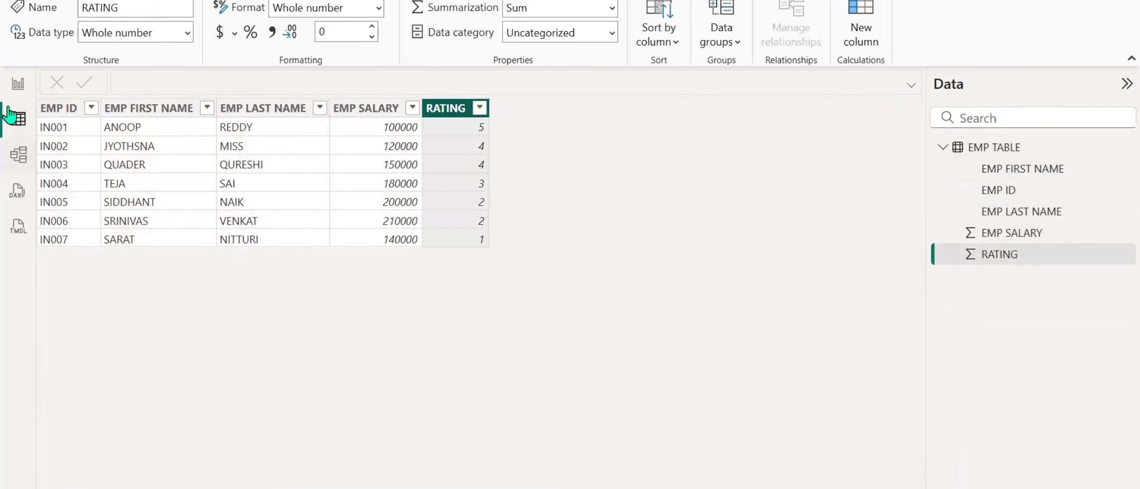
In report view, create a measure on EMP TABLE defined as ADD = 20+10
left_click(17, 84)
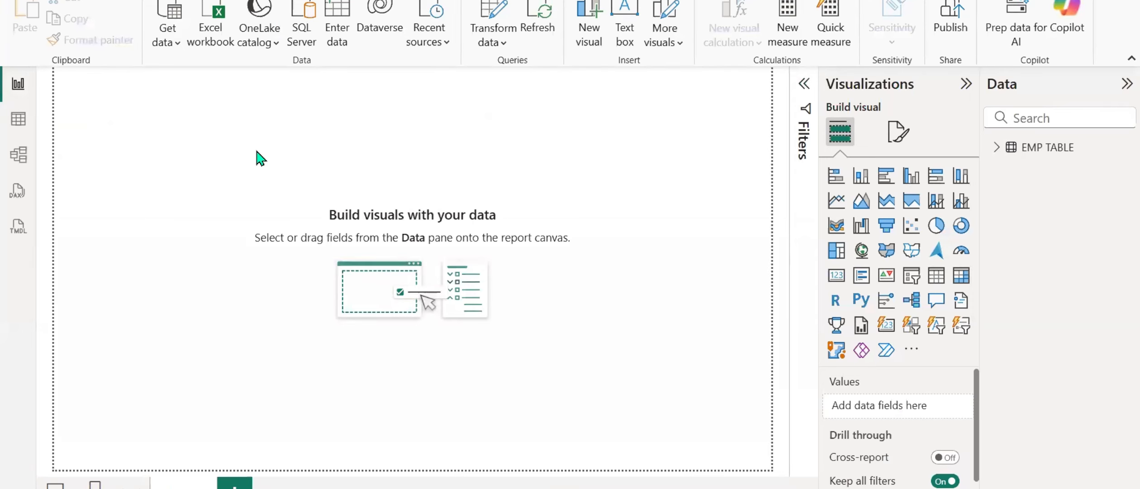
left_click(167, 1)
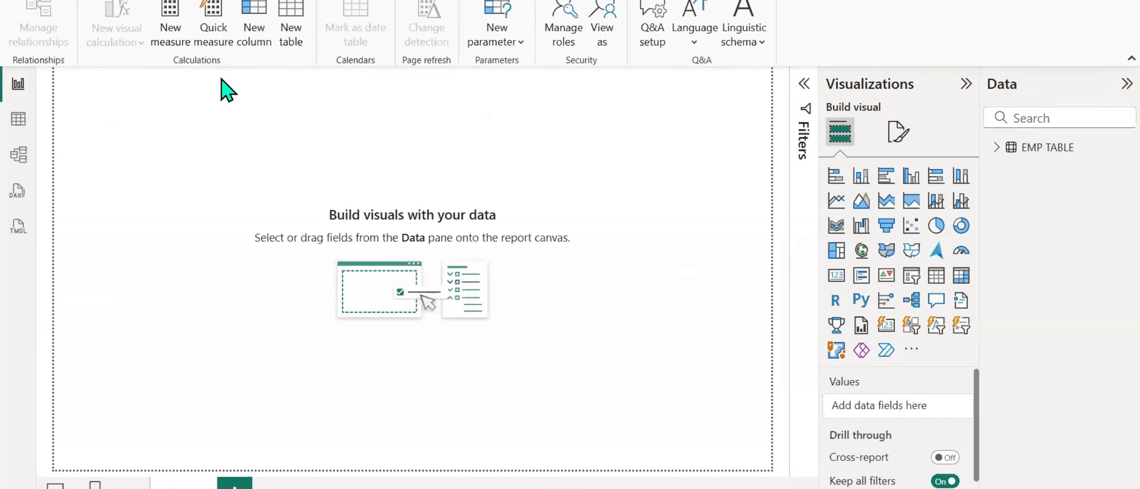
left_click(166, 45)
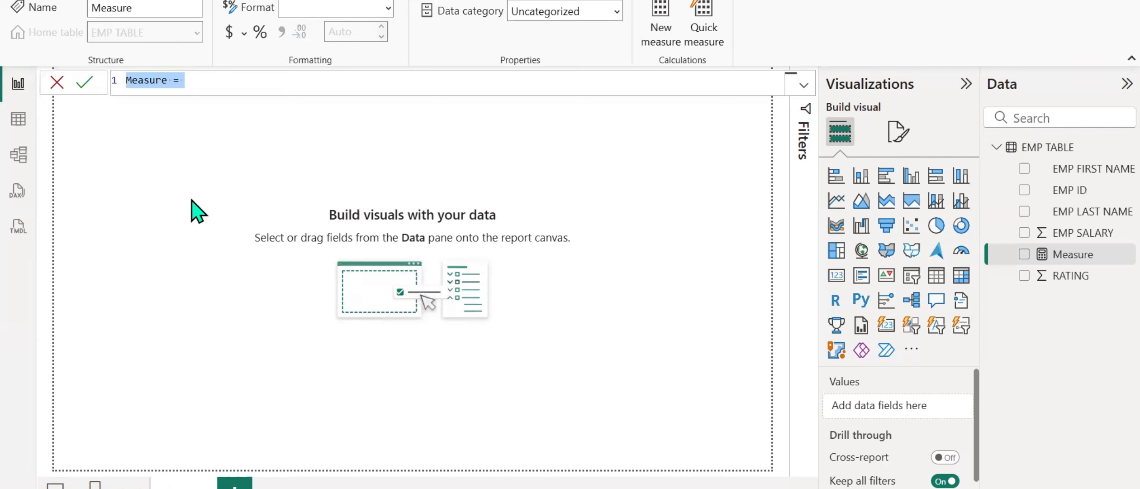
key("BackSpace")
type("ADD =")
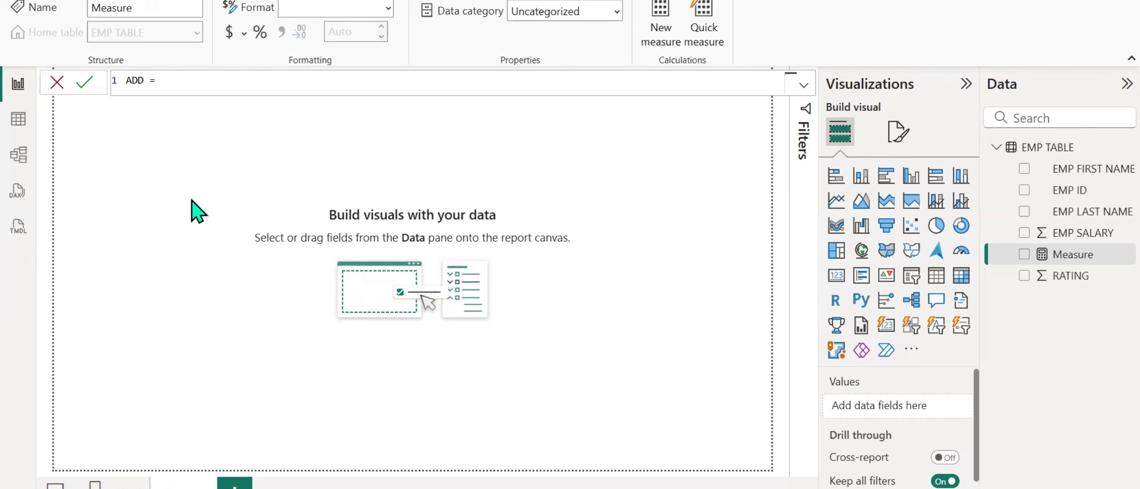
type("20+10")
key("Return")
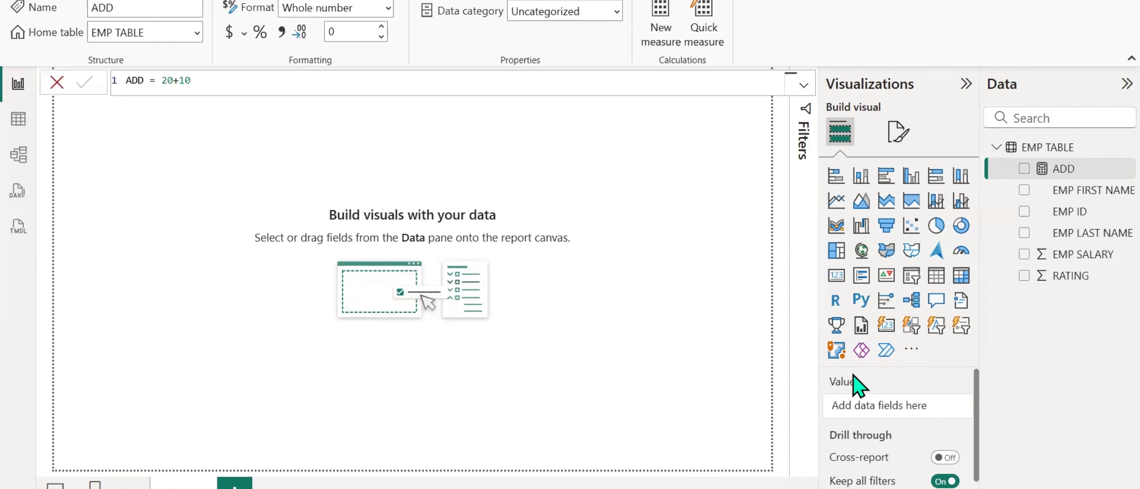
Add a card visual showing the ADD measure, move it to the canvas's left edge slightly lower and shrink it
left_click(835, 275)
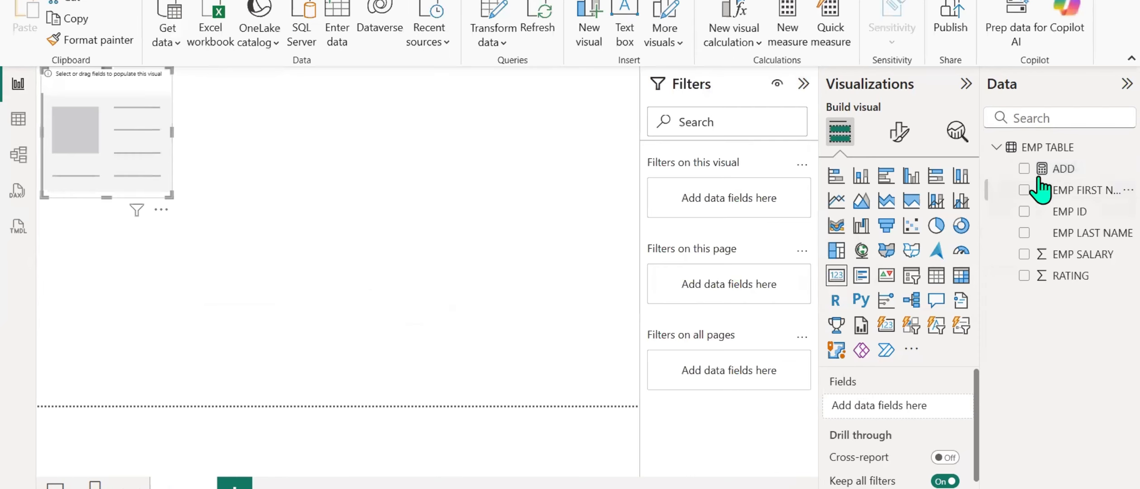
left_click_drag(1060, 172, 888, 407)
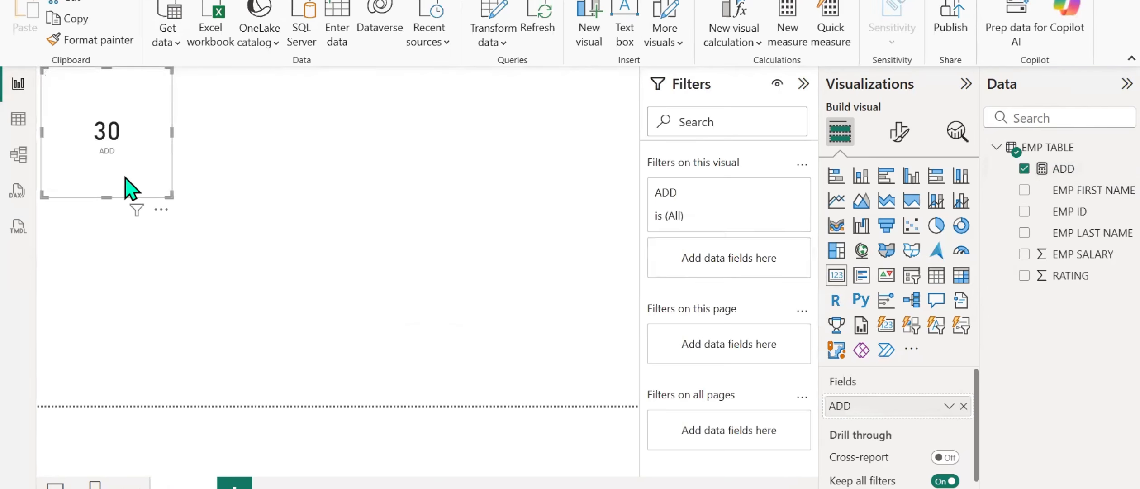
left_click_drag(127, 181, 110, 194)
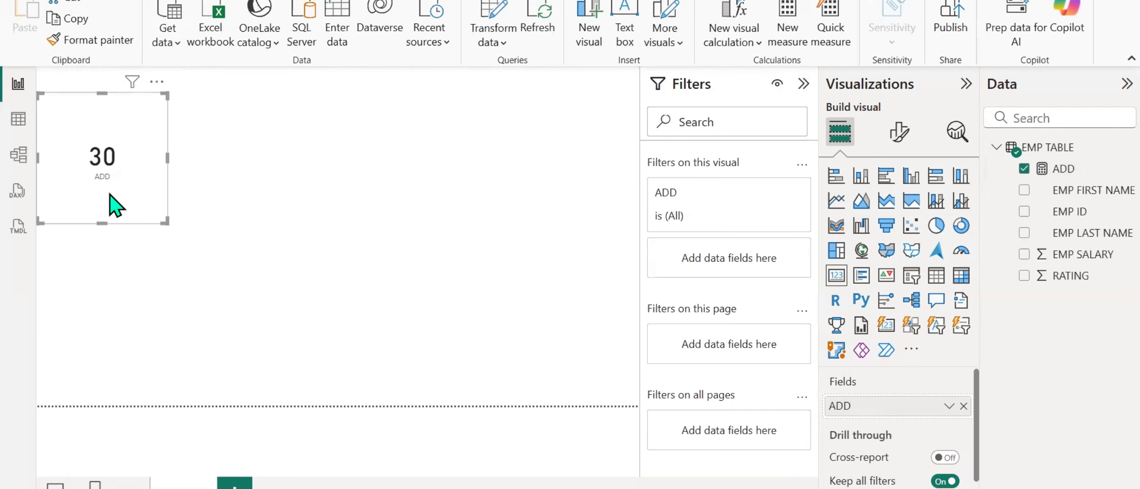
left_click_drag(167, 222, 132, 198)
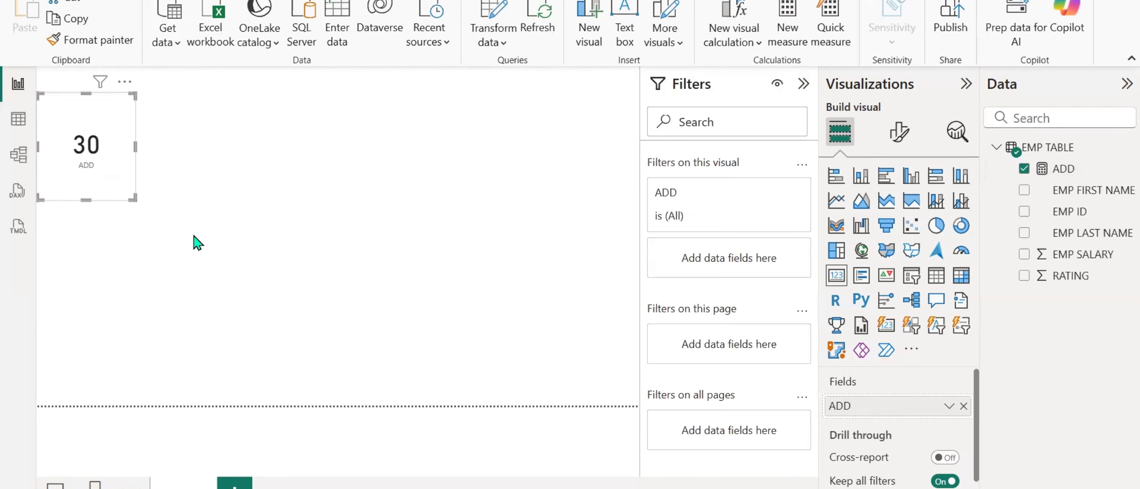
Start another new measure on EMP TABLE and clear its default formula text
left_click(234, 2)
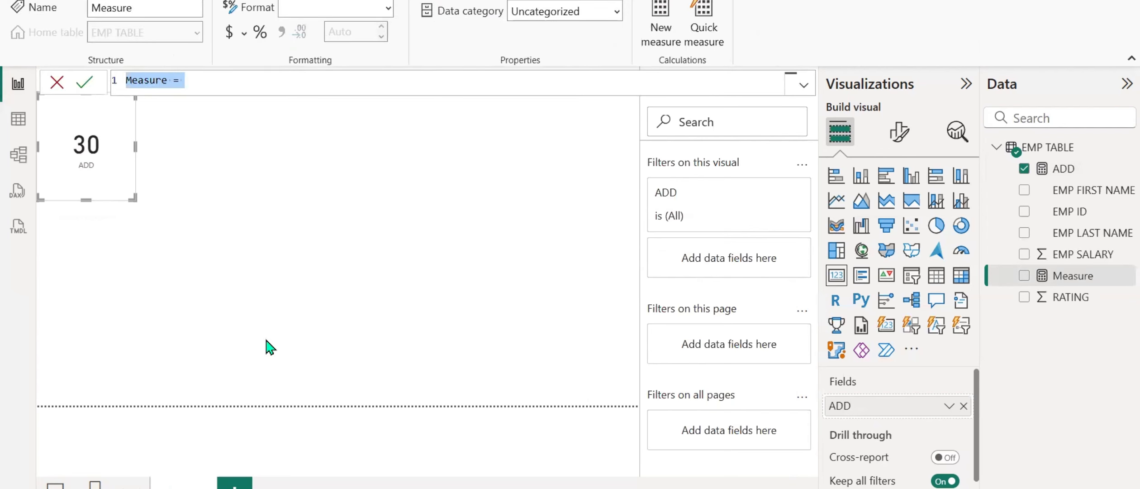
key("BackSpace")
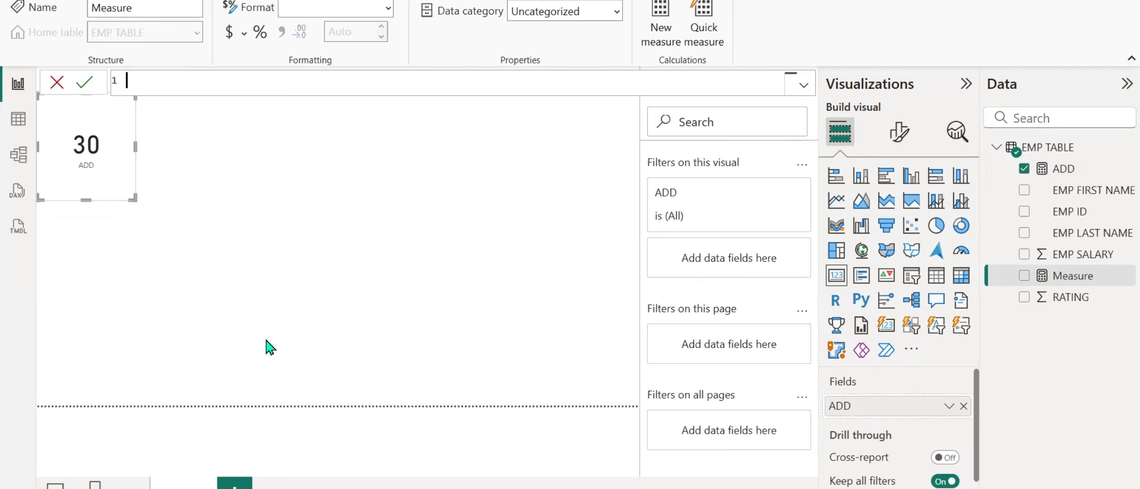
type("NAME OF THE MEASURE ")
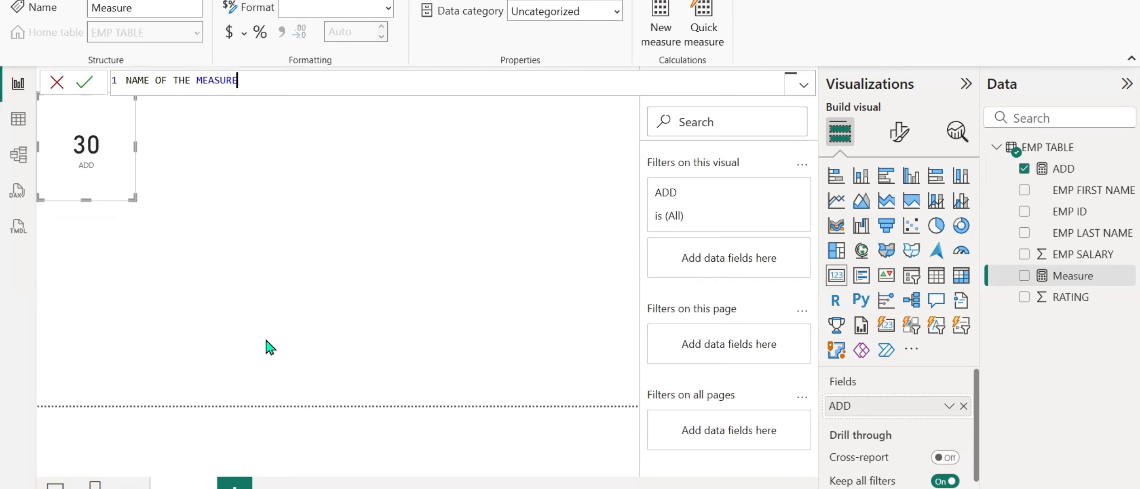
type("=")
key("BackSpace")
key("BackSpace")
key("BackSpace")
key("BackSpace")
key("BackSpace")
key("BackSpace")
key("BackSpace")
key("BackSpace")
key("BackSpace")
key("BackSpace")
key("BackSpace")
key("BackSpace")
key("BackSpace")
key("BackSpace")
key("BackSpace")
key("BackSpace")
key("BackSpace")
key("BackSpace")
key("BackSpace")
key("BackSpace")
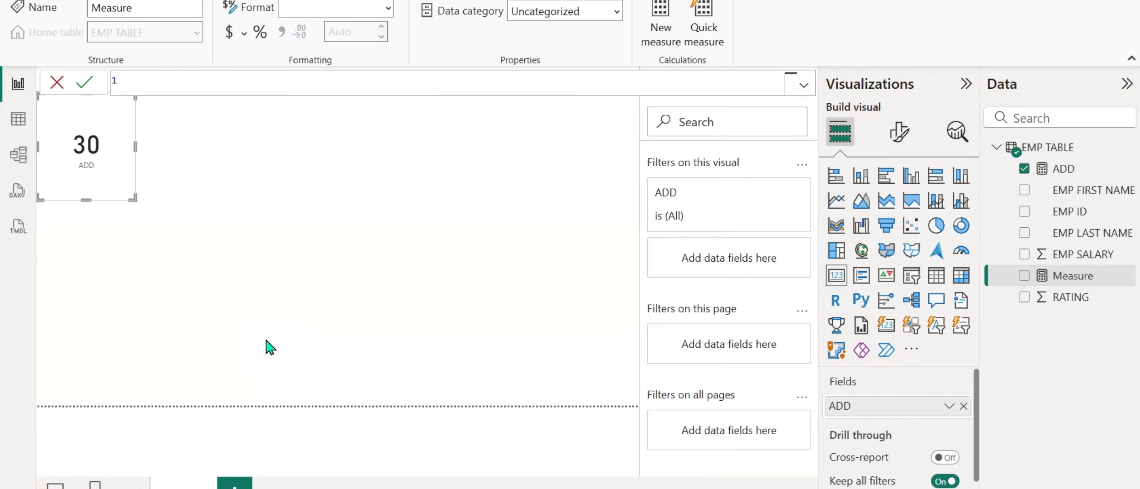
Write the comment lines "// NAME OF THE MEASURE" and "// SHIFT+ENTER - TO GET INTO THE NEXT LINE OF THE MEASURE" in the measure formula
type("// NAME OF THE MEASURE")
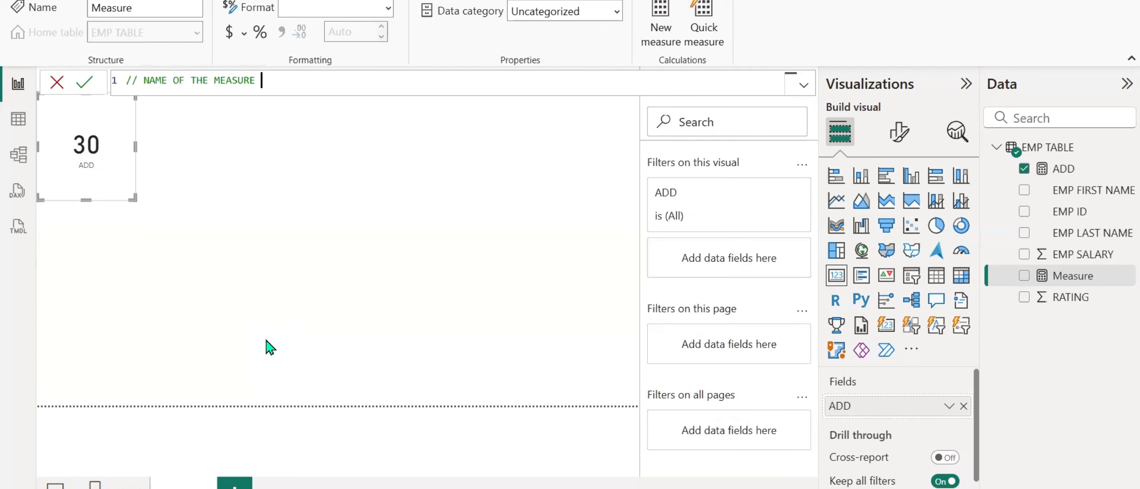
key("shift+Return")
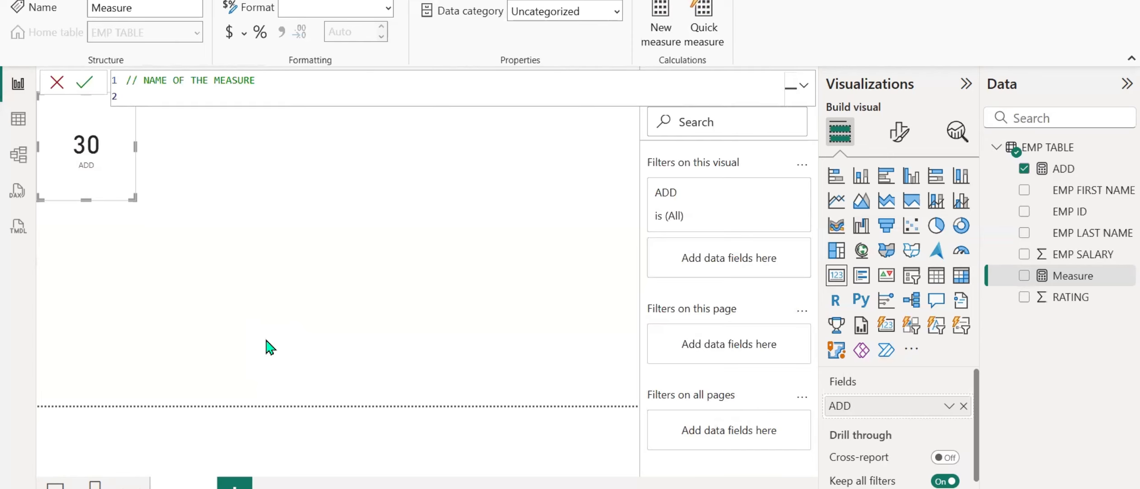
type("// SHIFT_")
key("BackSpace")
type("+ ENTER - TO GET ")
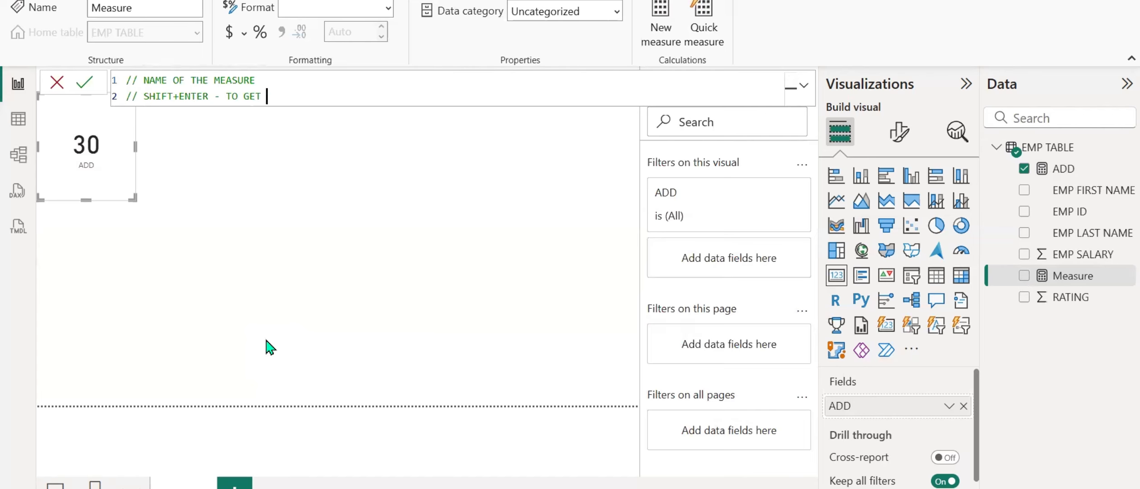
type("INTO THE NEXT LINE O")
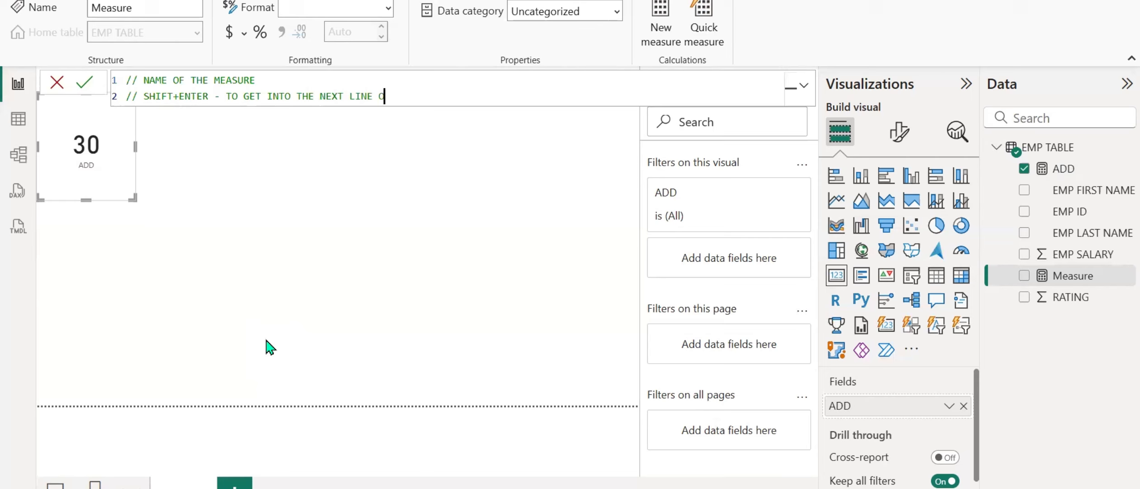
type("F THE MEASURE")
key("shift+Return")
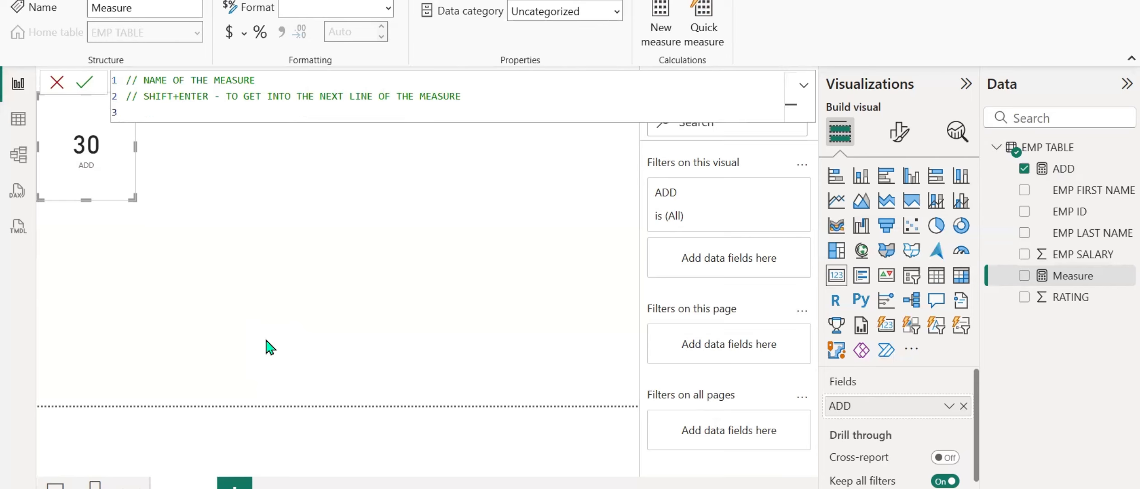
Add the comment lines "// =" and "// FUNCTION(TABLENAME[COLUMNNAME])" below and commit the measure
type("// =")
key("shift+Return")
type("// ")
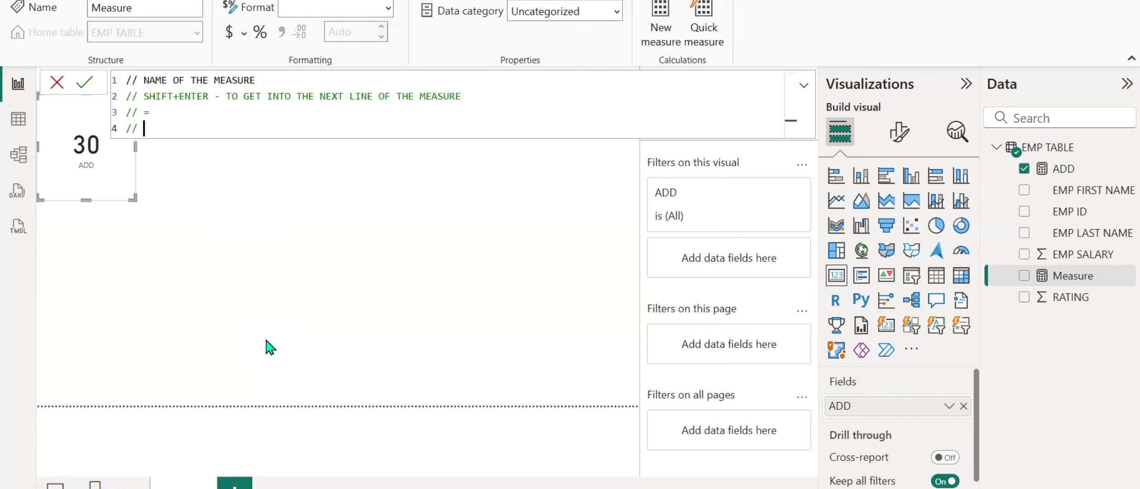
type("FUNCTION(TABLEN")
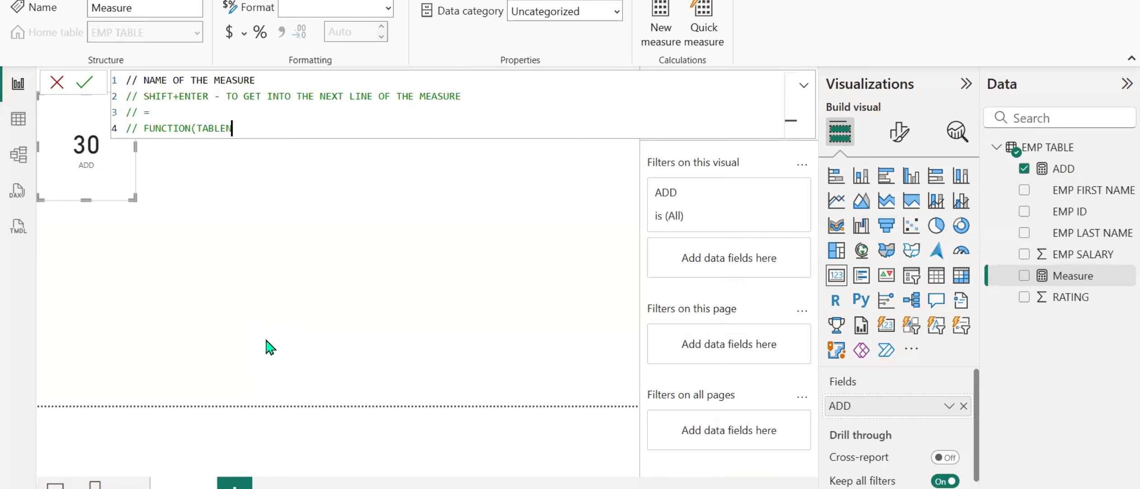
type("AME[COLUMNNAME")
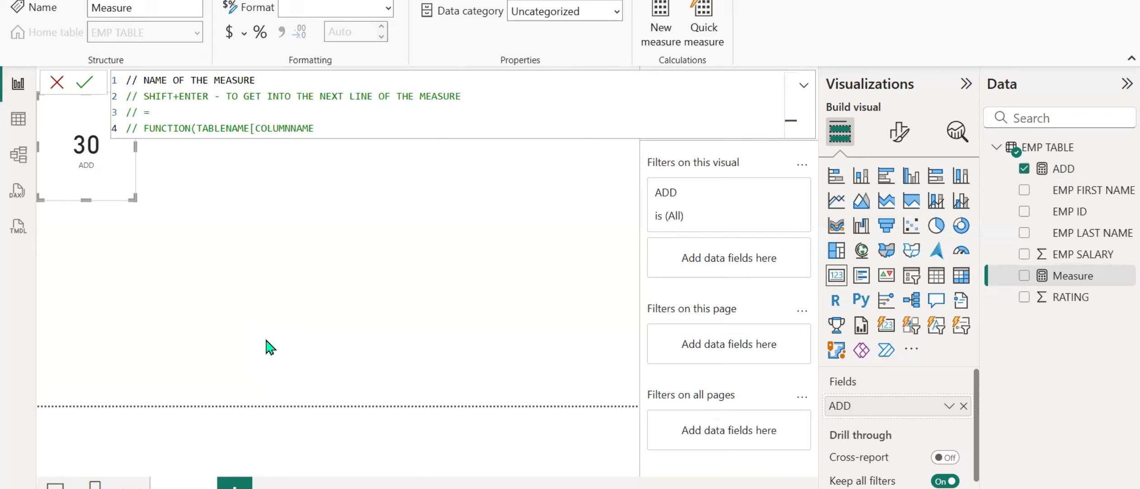
type("])")
key("Return")
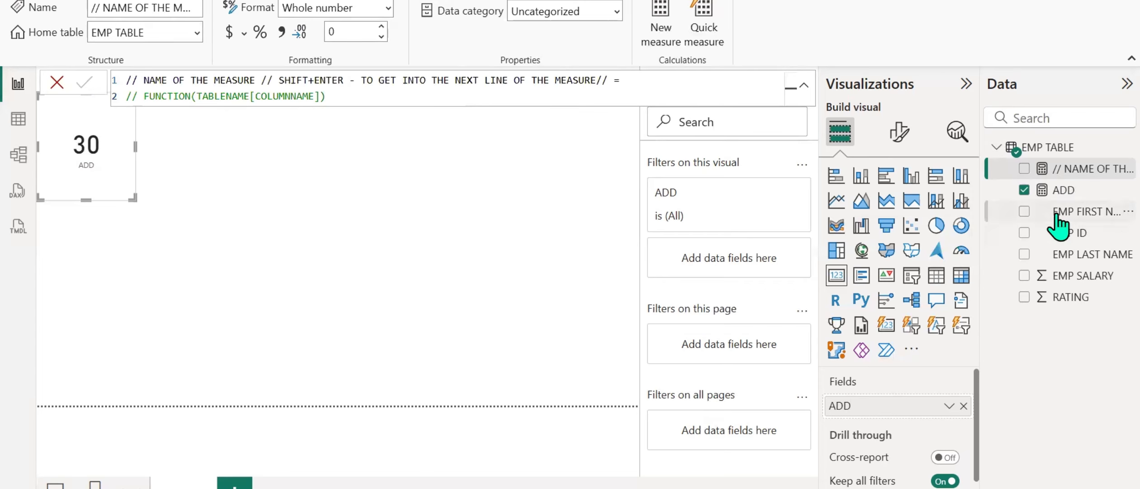
Create a measure on EMP TABLE defined as SUB = 20-10
left_click(222, 3)
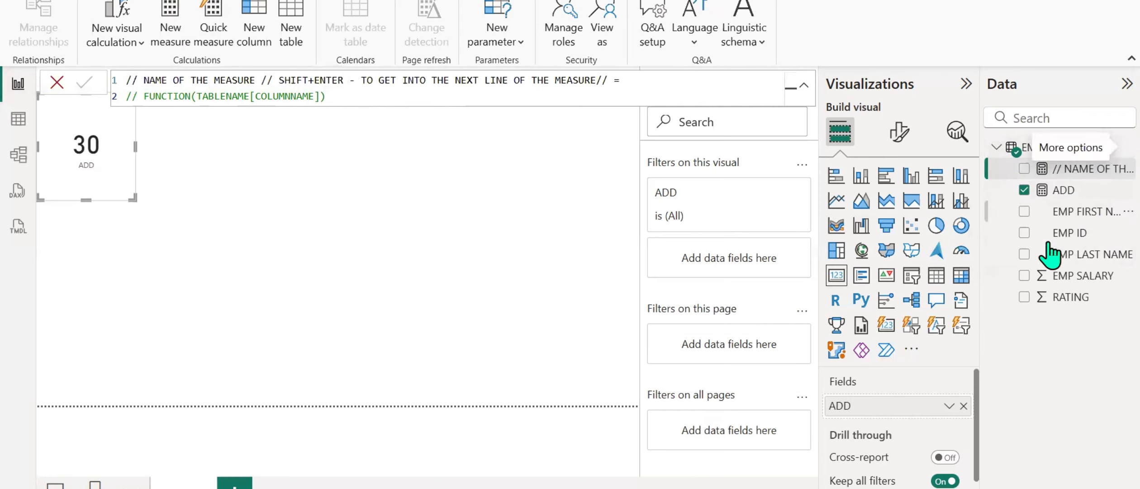
right_click(1103, 147)
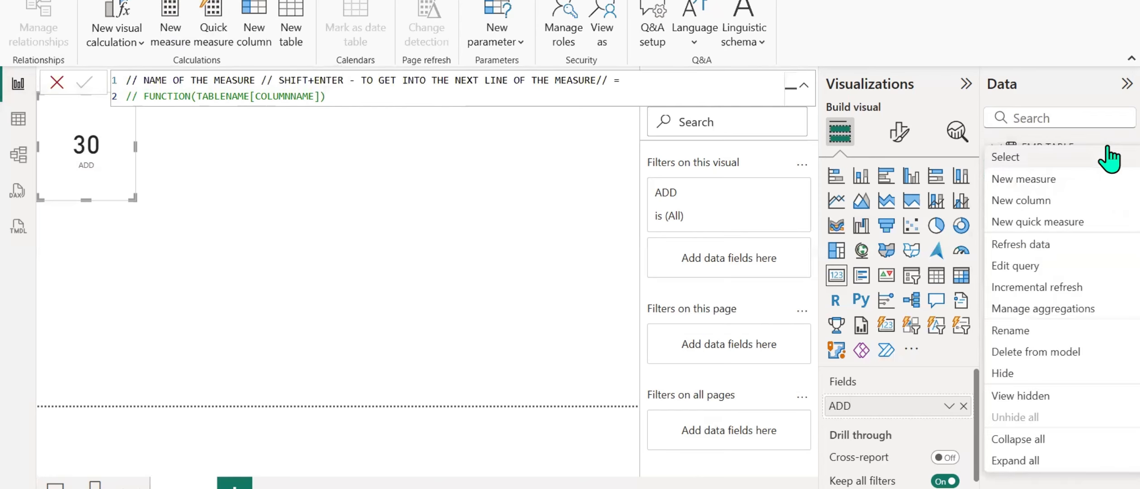
left_click(1033, 181)
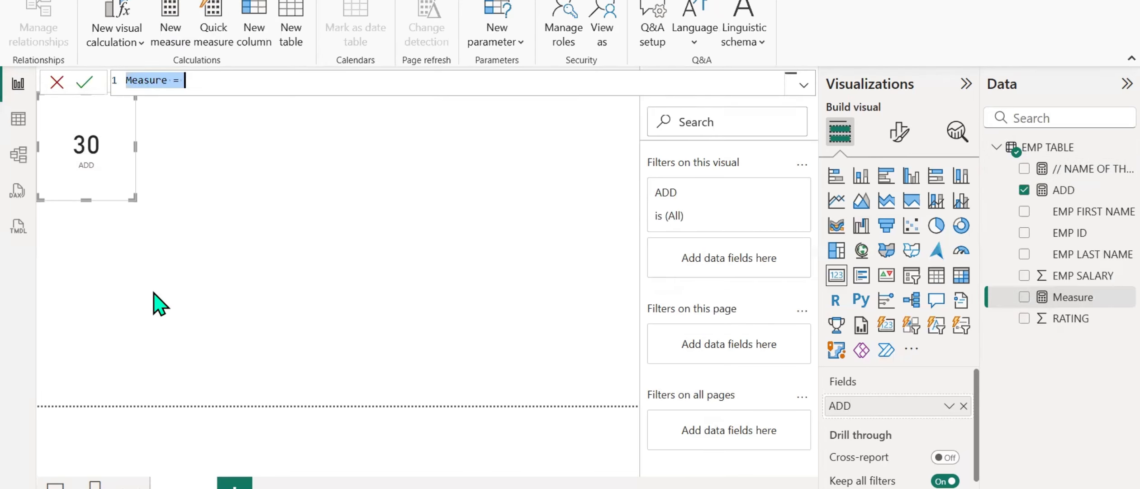
type("SUB = ")
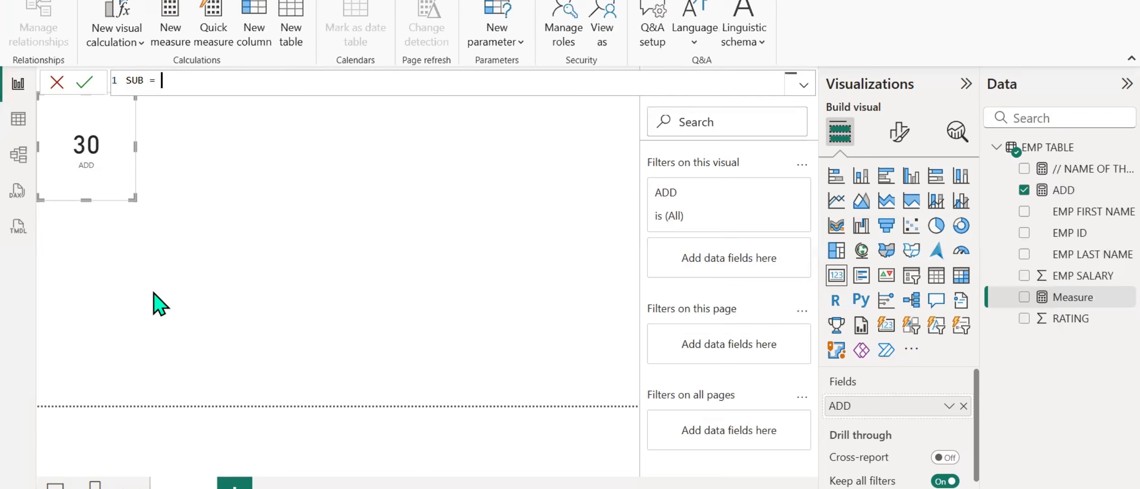
type("20-10")
key("Return")
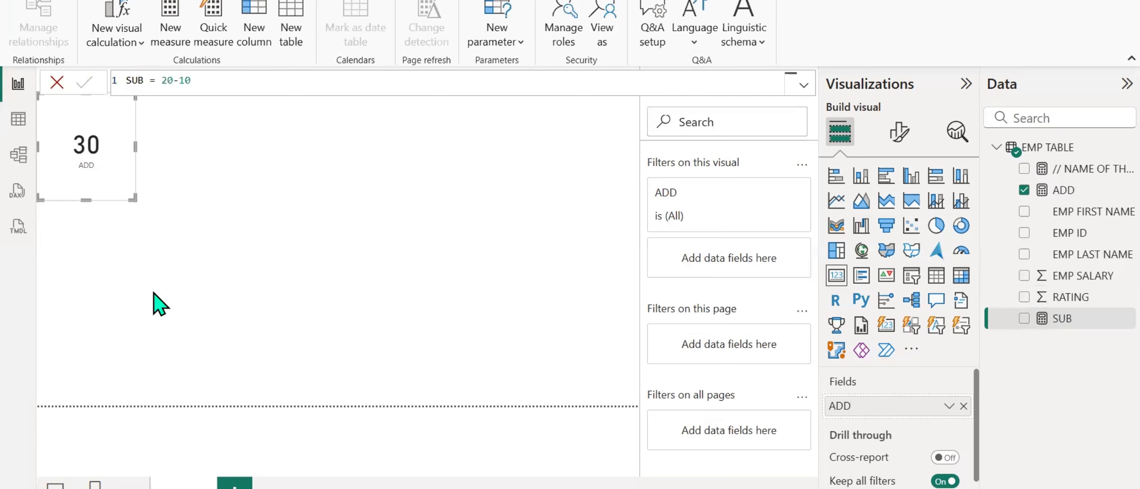
Add a separate card visual showing the SUB measure and place it directly beside the ADD card
left_click(305, 253)
left_click(836, 275)
left_click(1025, 318)
left_click_drag(68, 272, 166, 165)
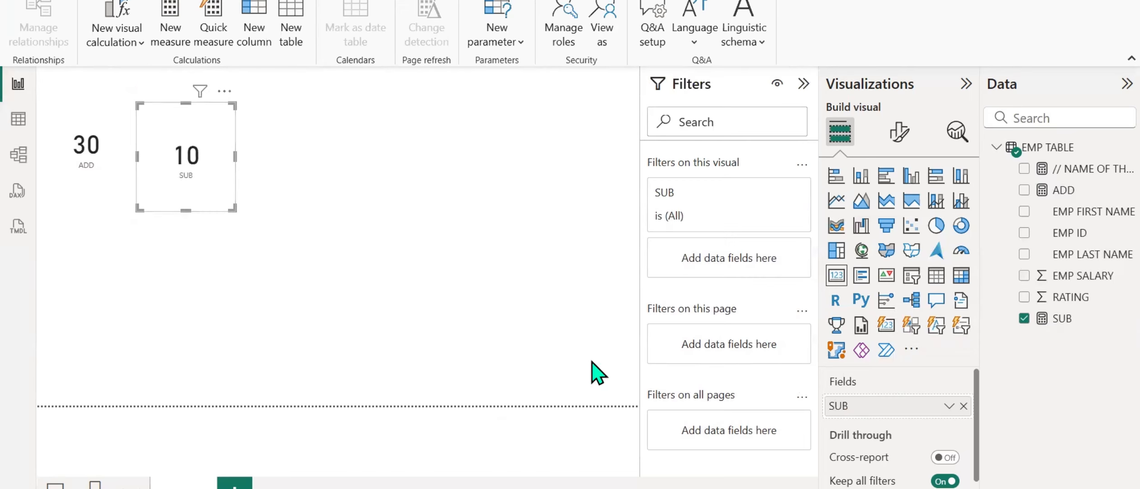
Create a measure on EMP TABLE defined as MUL = 20*10
right_click(1059, 194)
right_click(1067, 148)
right_click(1078, 211)
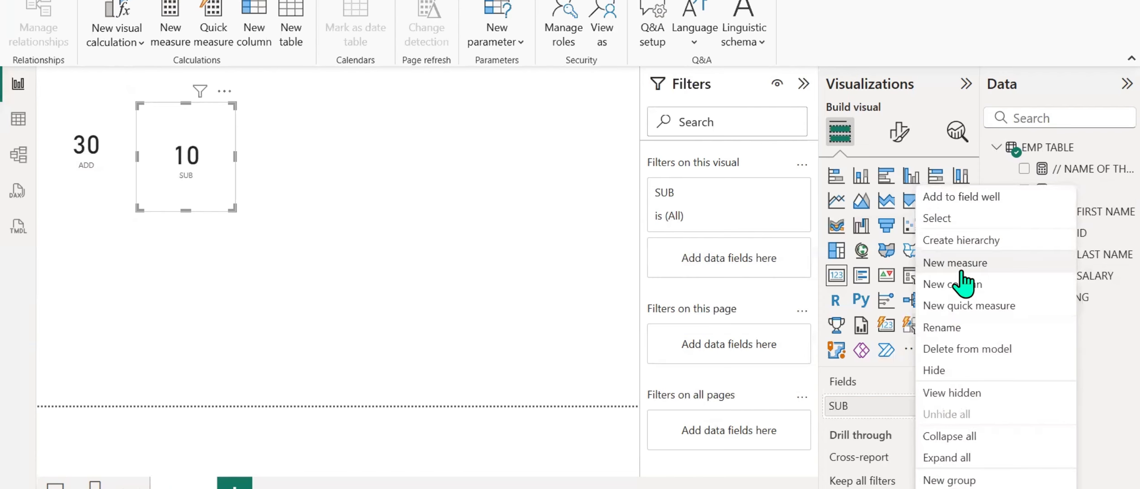
left_click(874, 286)
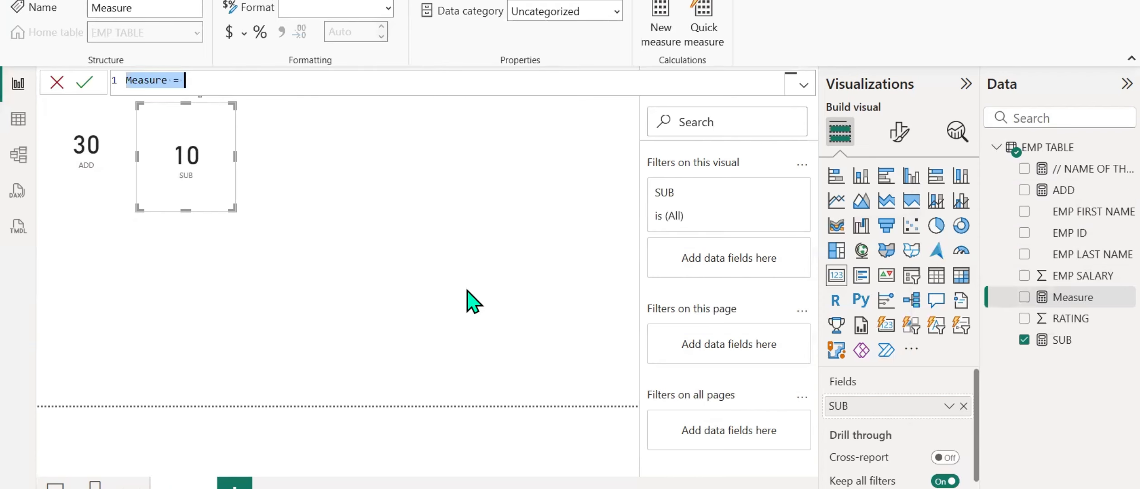
type("MUL = 2")
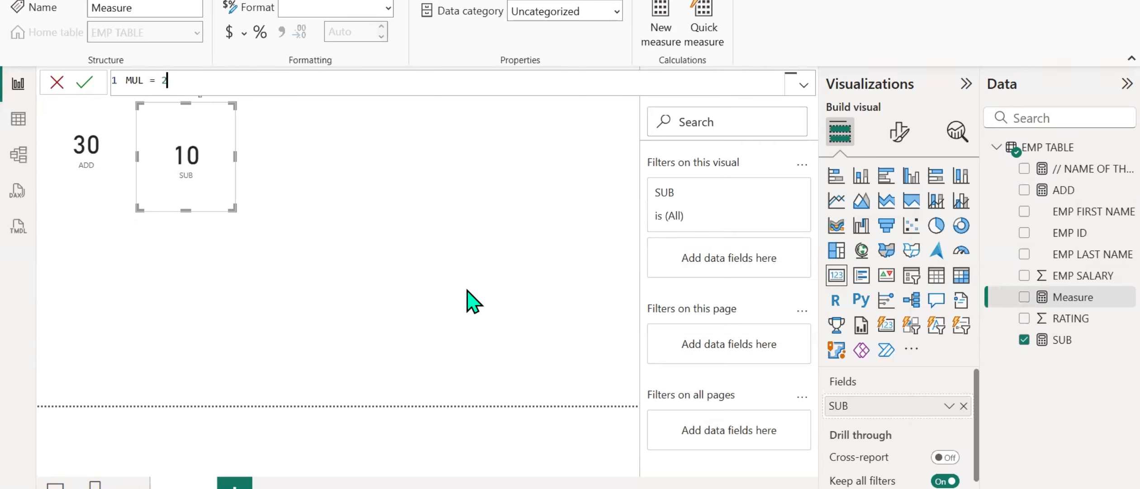
type("0*10")
key("Return")
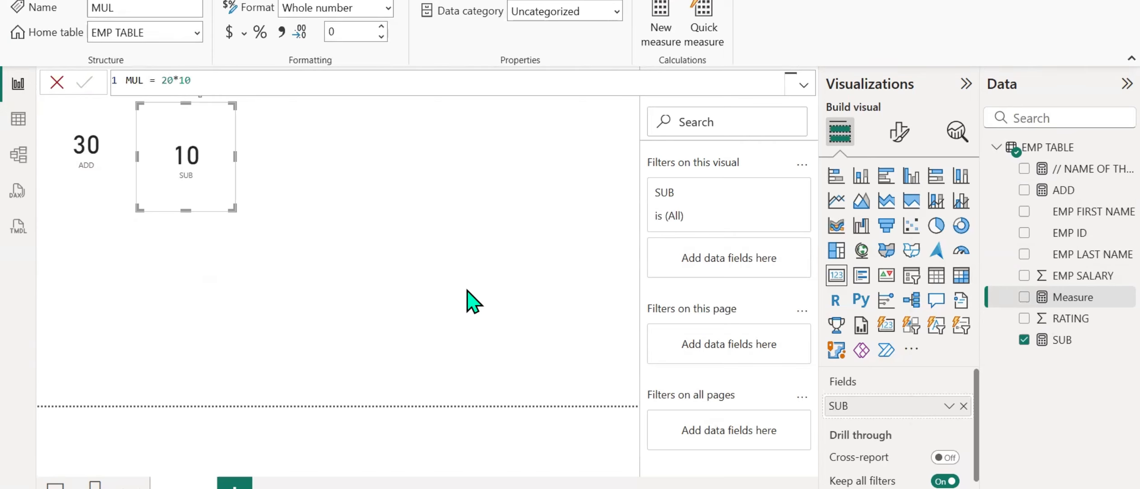
Add a separate card visual showing the MUL measure and place it in the same row beside the SUB card
left_click(286, 171)
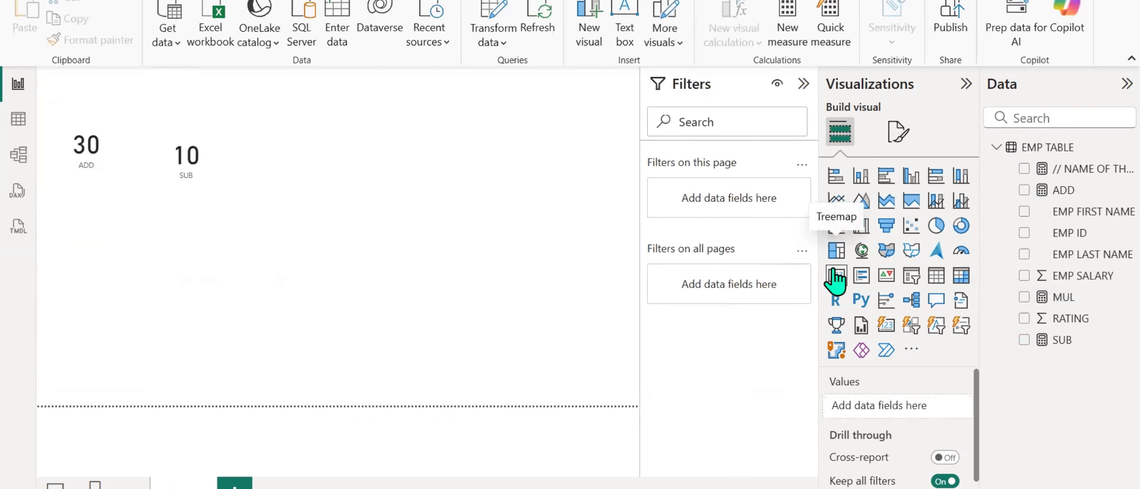
left_click(1024, 297)
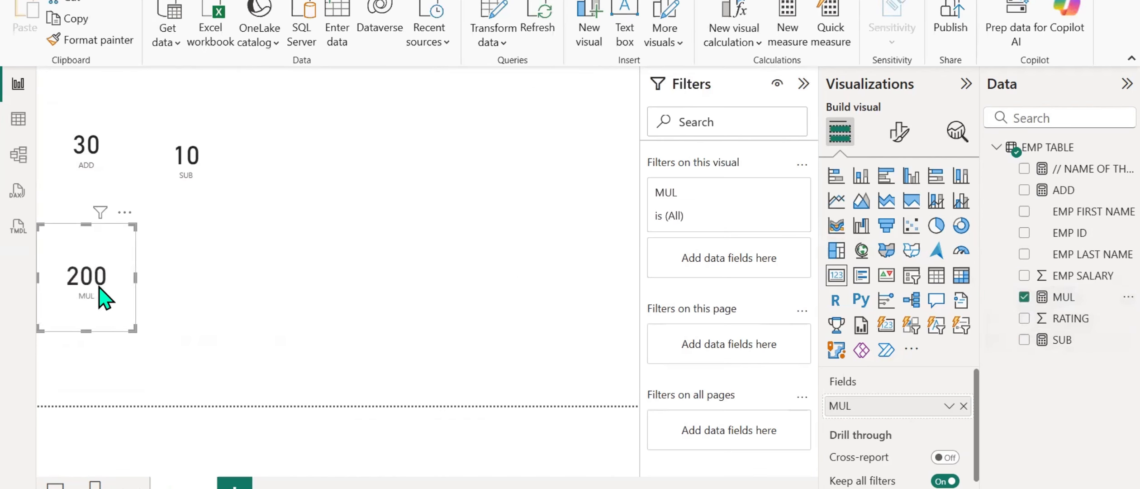
left_click_drag(107, 295, 297, 178)
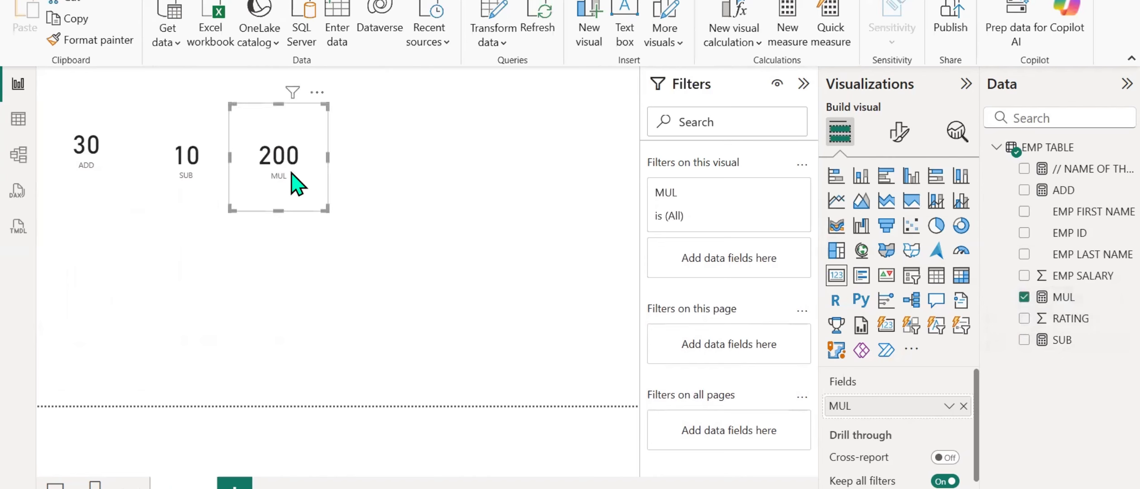
Create a measure on EMP TABLE defined as DIV = 20/10
right_click(1080, 274)
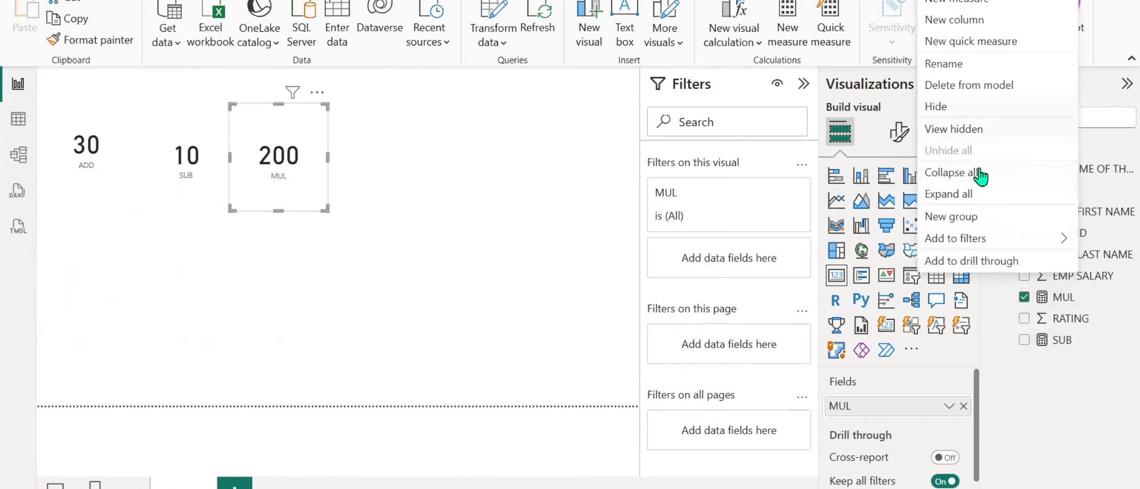
right_click(1049, 337)
left_click(927, 83)
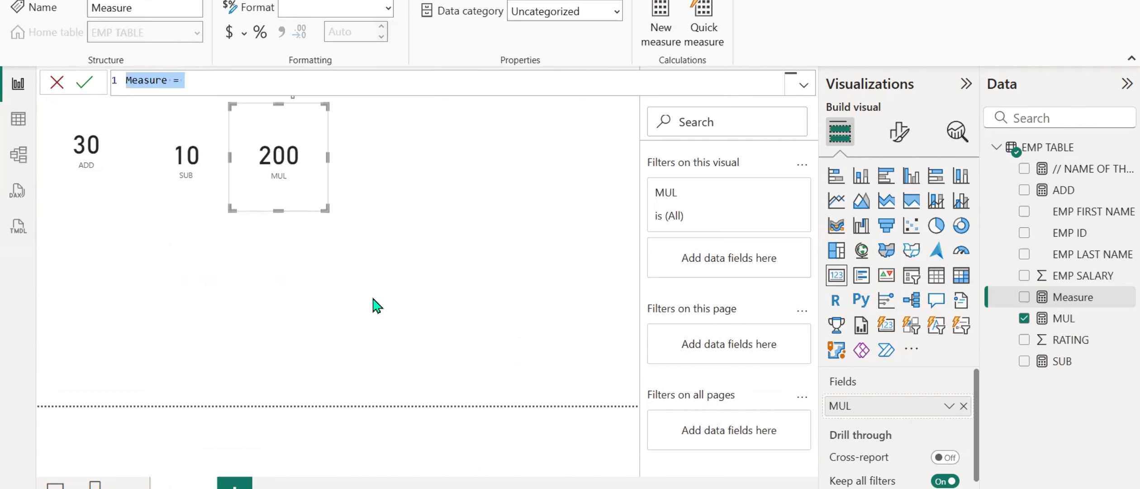
type("DIV = ")
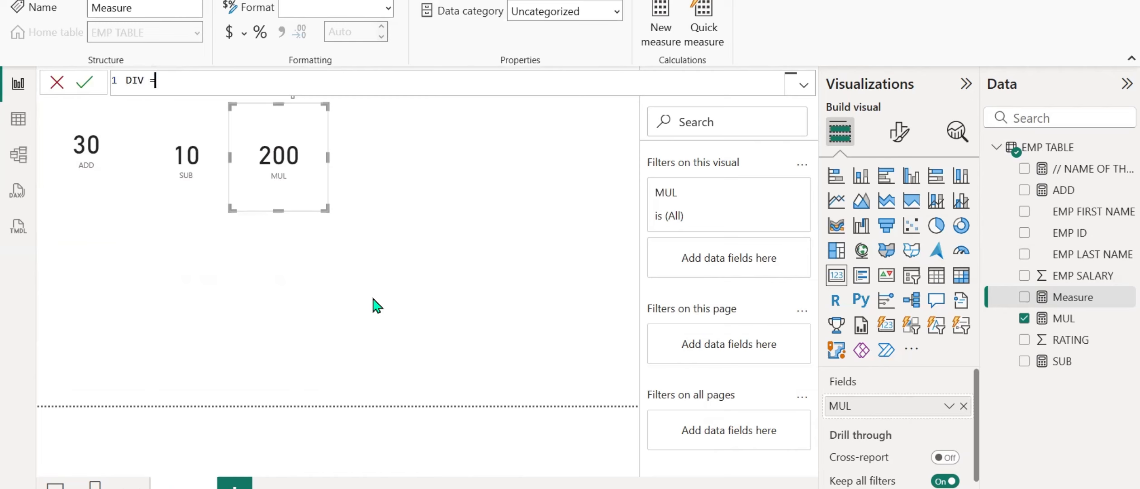
type("20/10")
key("Return")
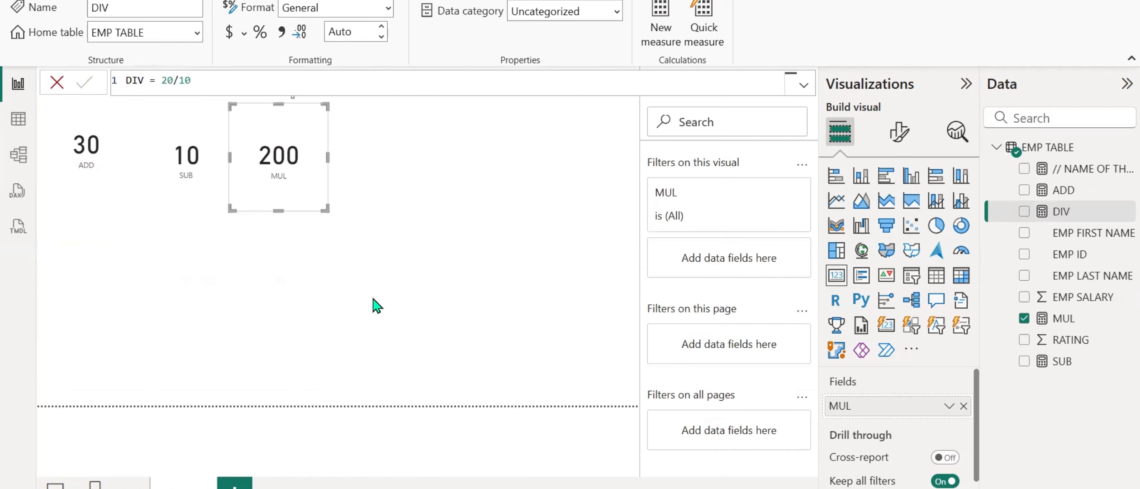
Add a separate card visual showing the DIV measure and place it in the same row beside the MUL card
left_click(426, 369)
left_click(836, 276)
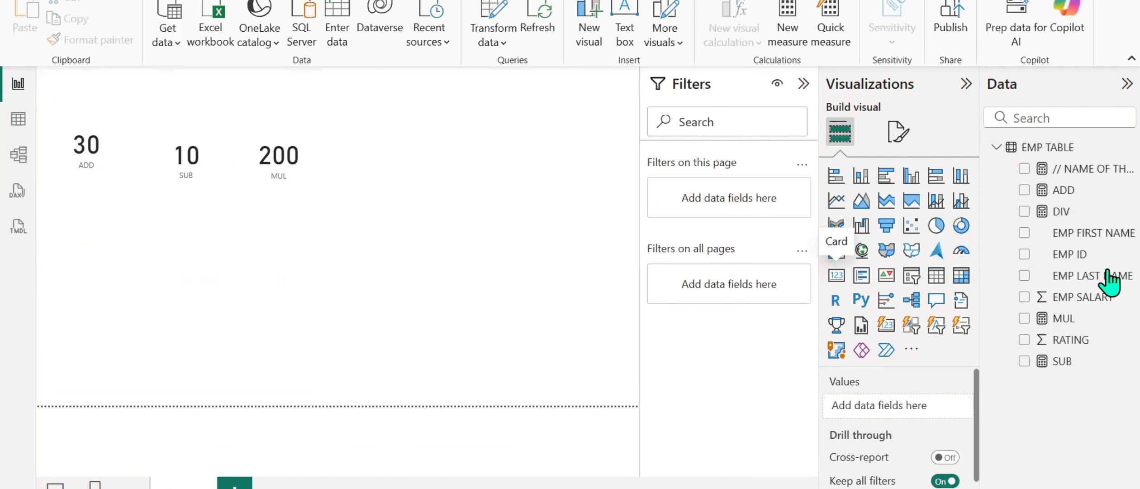
left_click(1024, 211)
left_click_drag(118, 309, 453, 179)
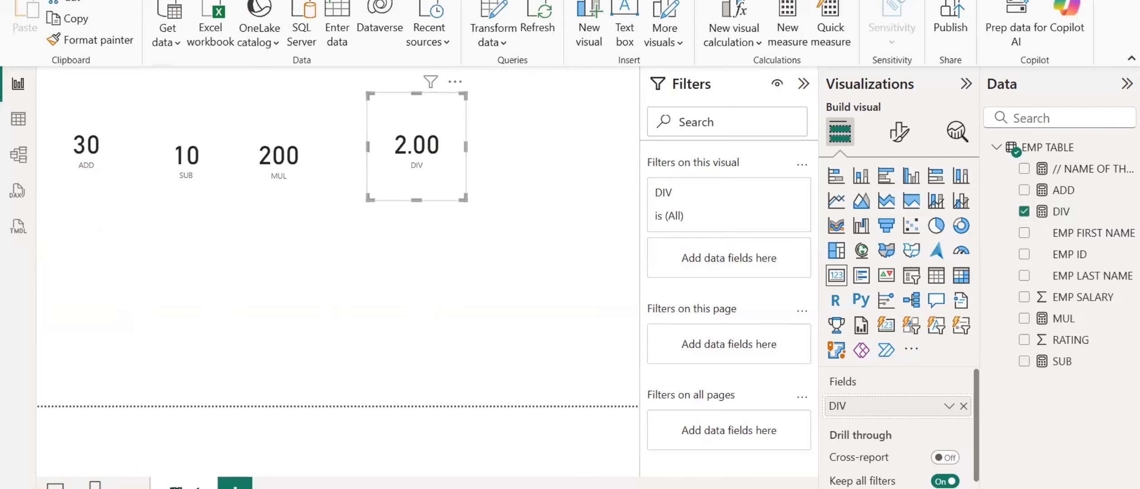
Rename the report page that holds the arithmetic cards and add a new blank report page
type("PRA")
key("Return")
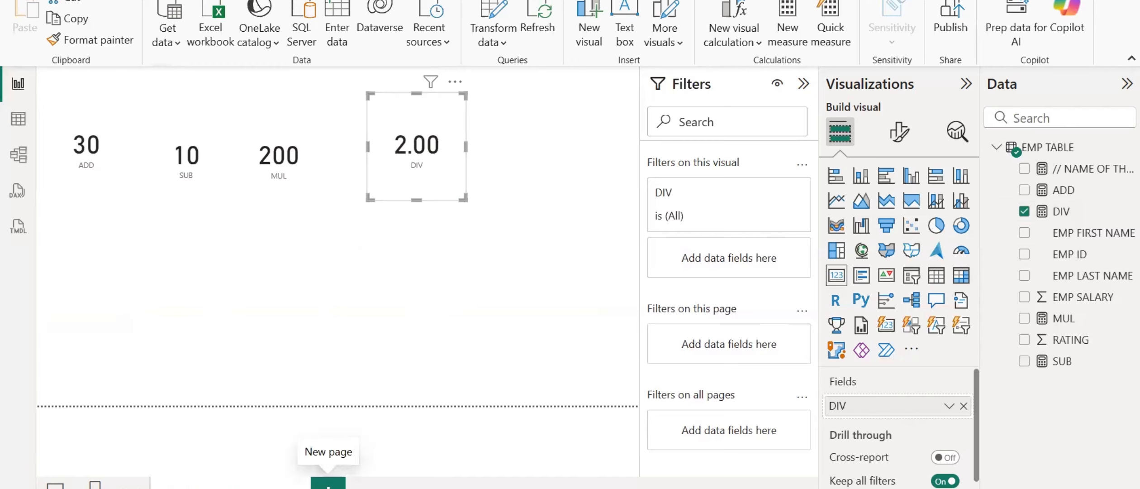
left_click(328, 482)
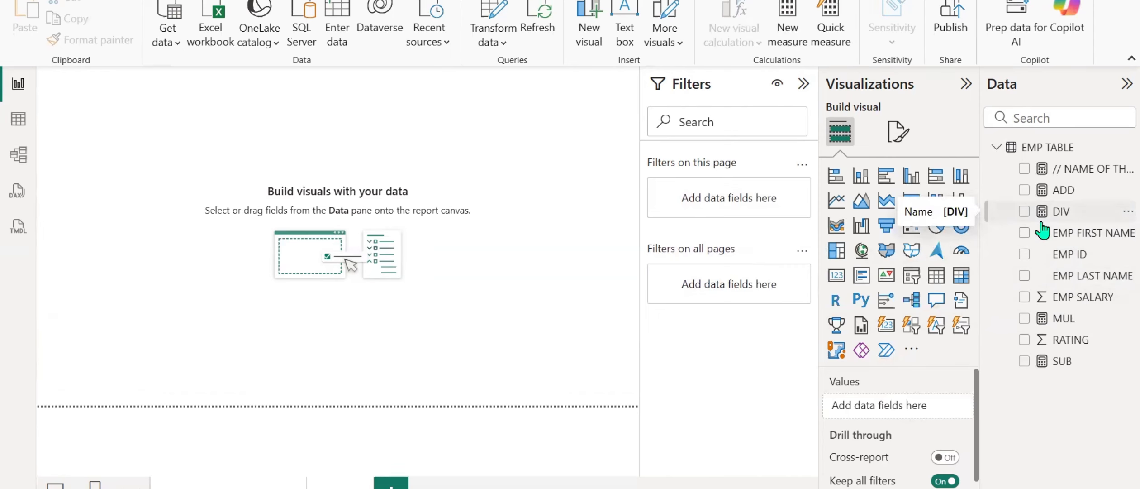
Add a table visual with EMP ID, EMP FIRST NAME and EMP SALARY, and enlarge it so every column fits
right_click(1069, 243)
left_click(520, 290)
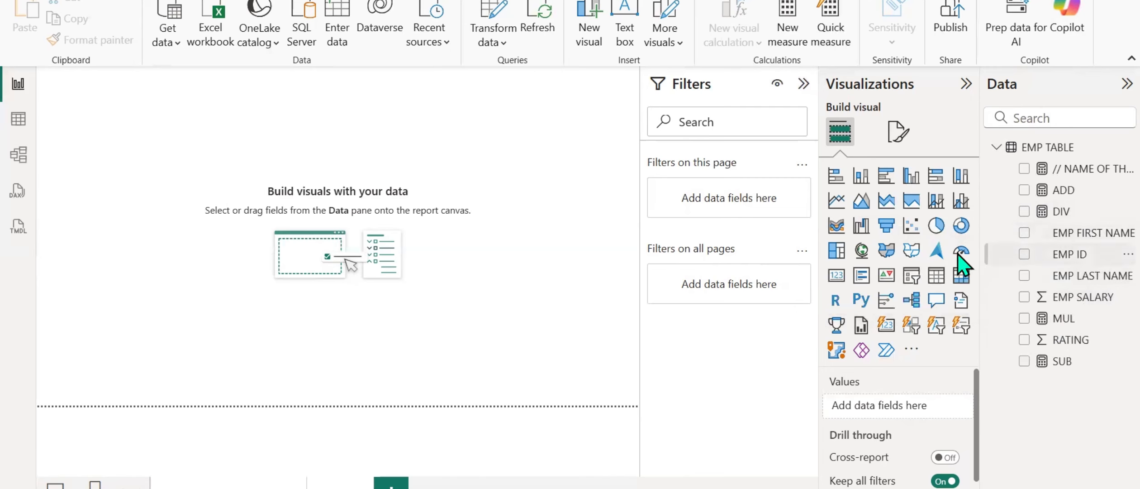
left_click(935, 276)
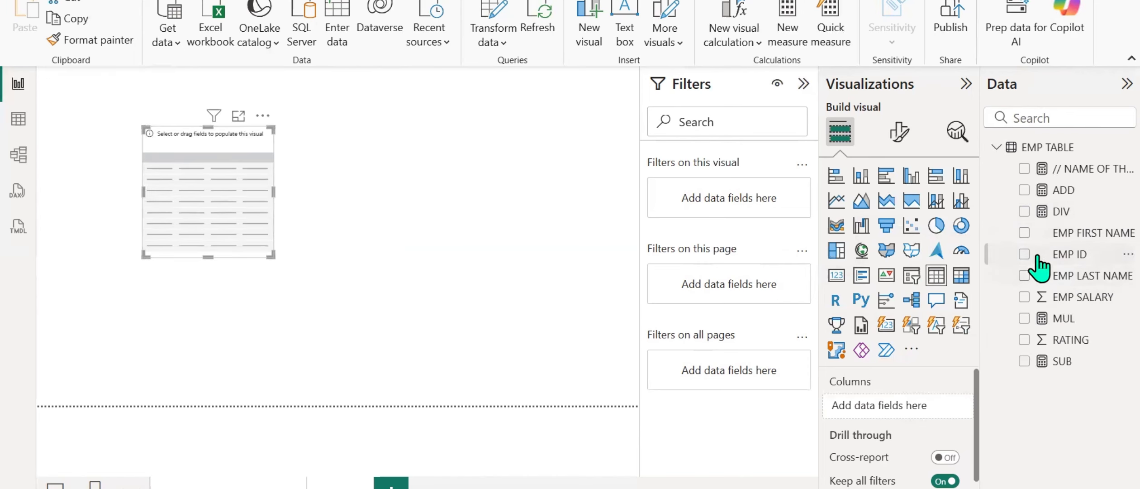
left_click(1024, 253)
left_click(1024, 233)
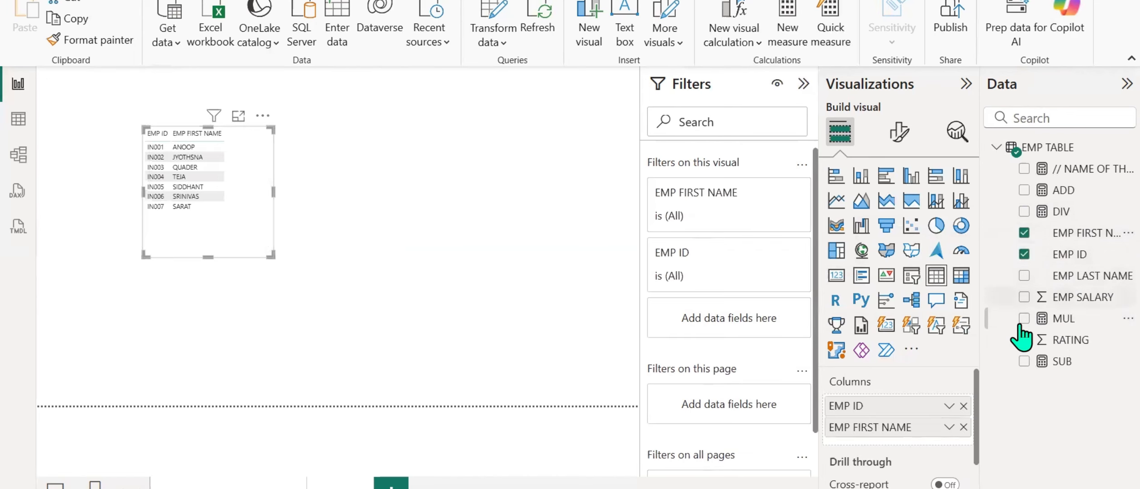
left_click(1024, 296)
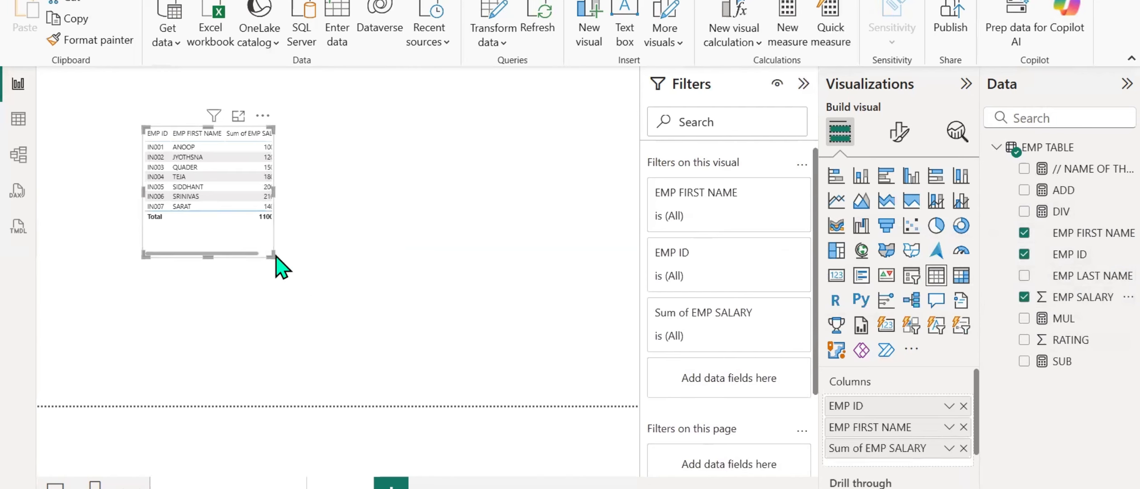
left_click_drag(271, 255, 419, 323)
Set the employee table visual's global font size to 15
left_click(898, 132)
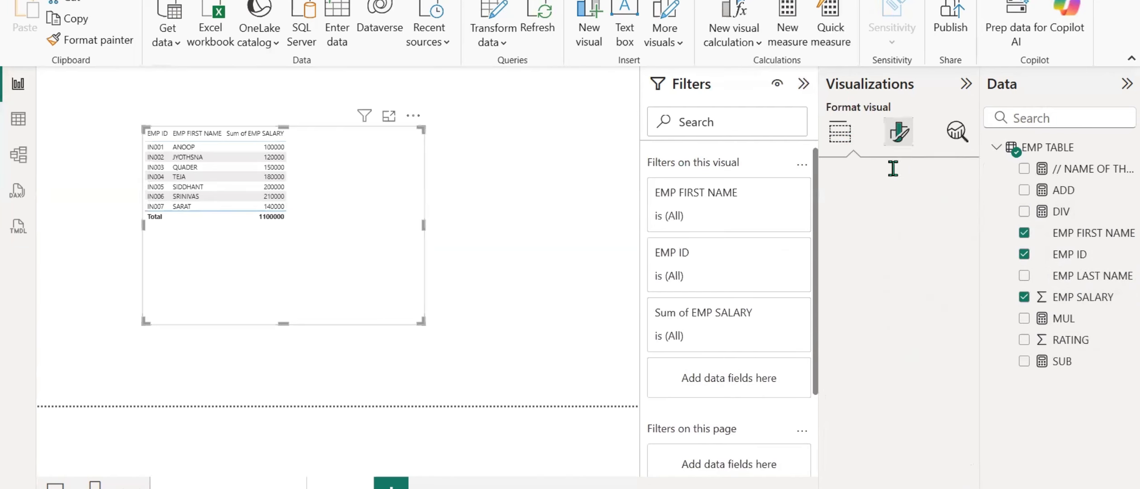
left_click(894, 169)
type("FONT")
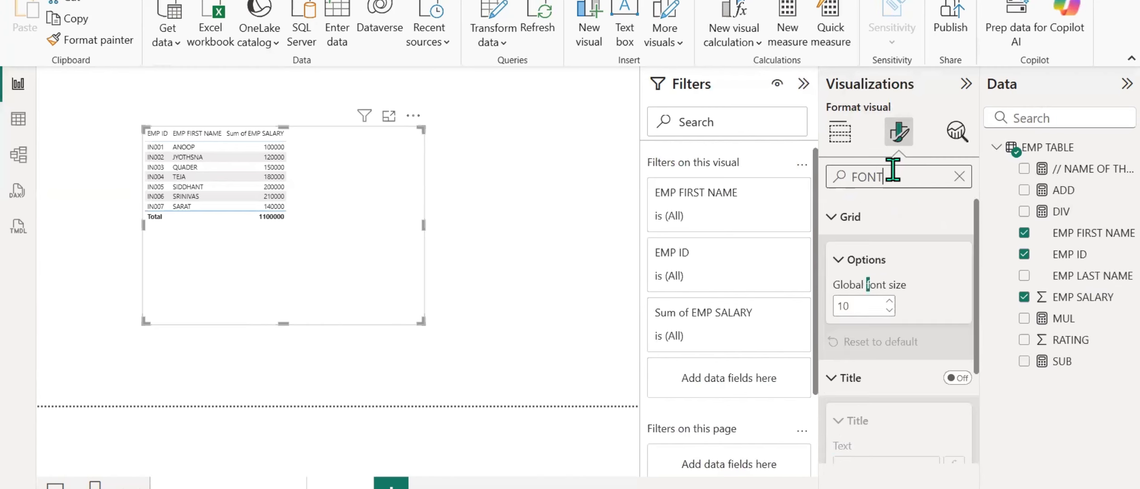
left_click(860, 311)
type("15")
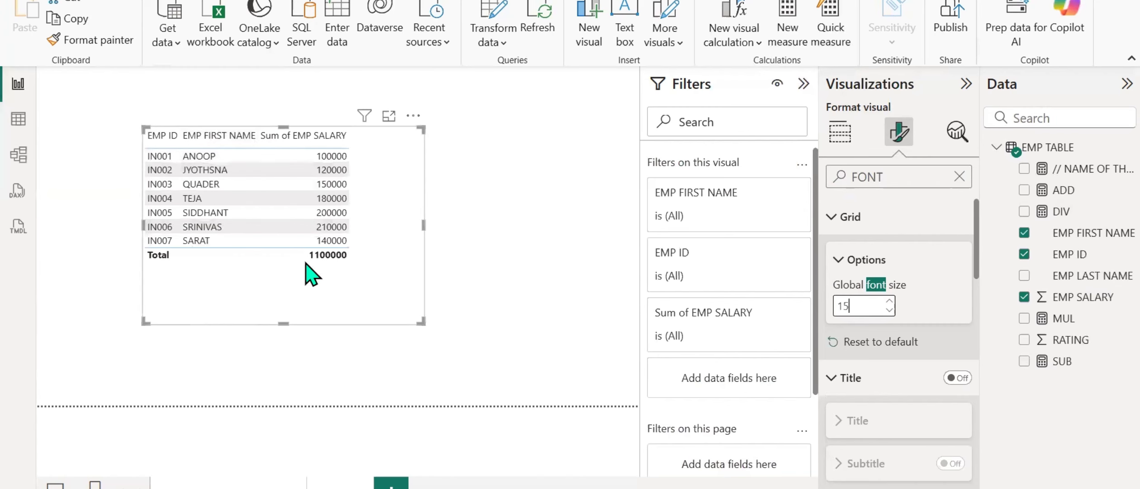
Set the EMP SALARY column in the table visual to Don't summarize
left_click(850, 141)
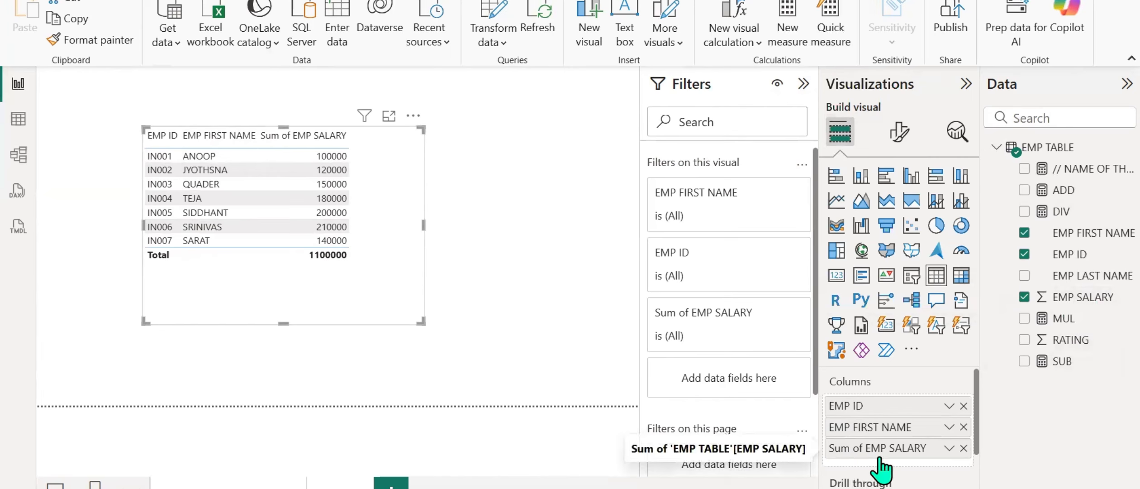
left_click(949, 449)
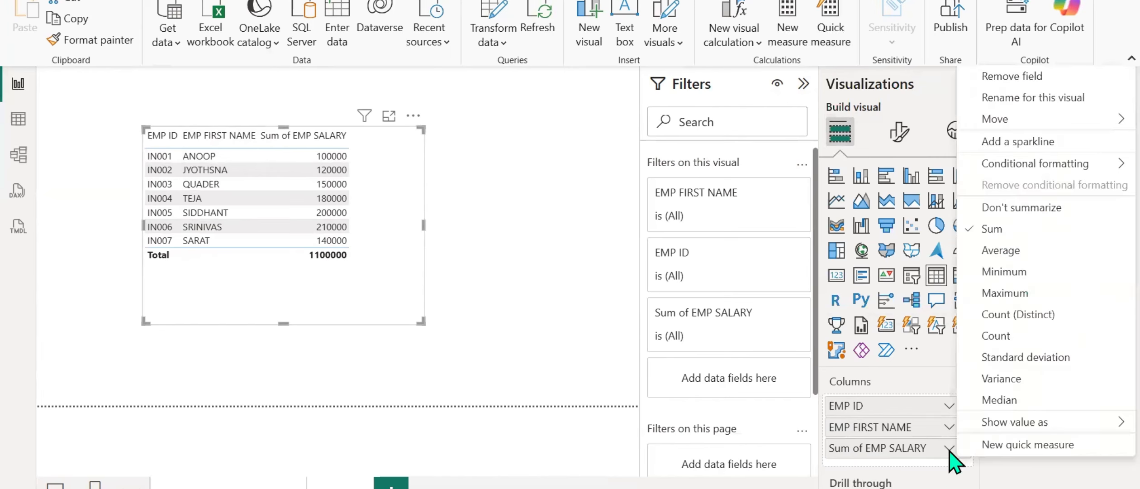
left_click(1008, 215)
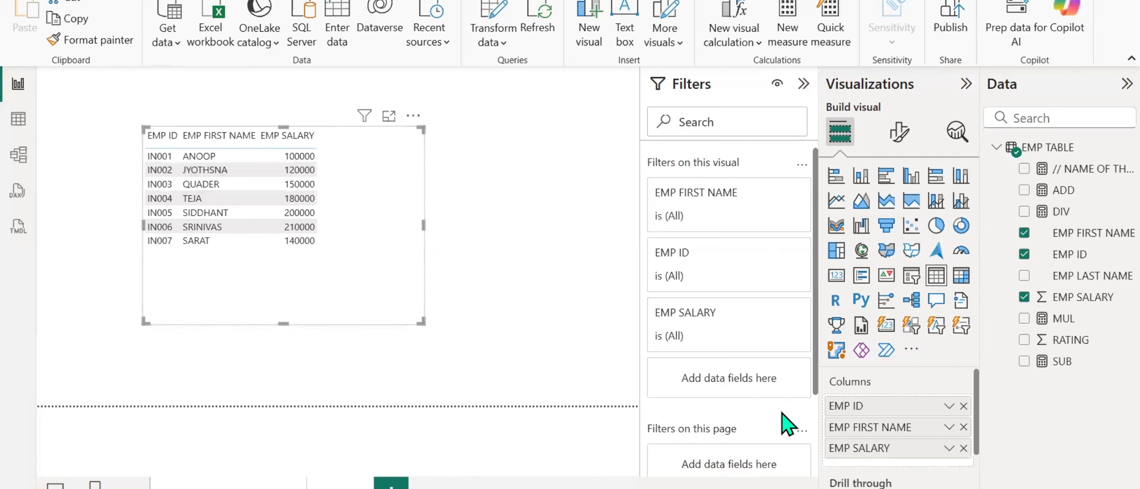
Try the Minimum and Maximum summarizations on the table's EMP SALARY column, restoring Don't summarize at the end
left_click(949, 449)
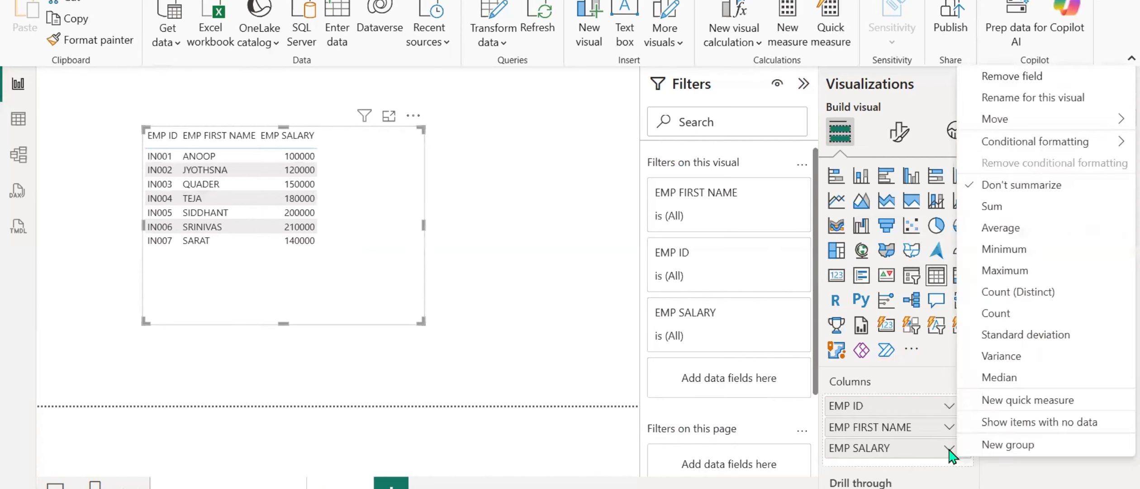
left_click(1001, 252)
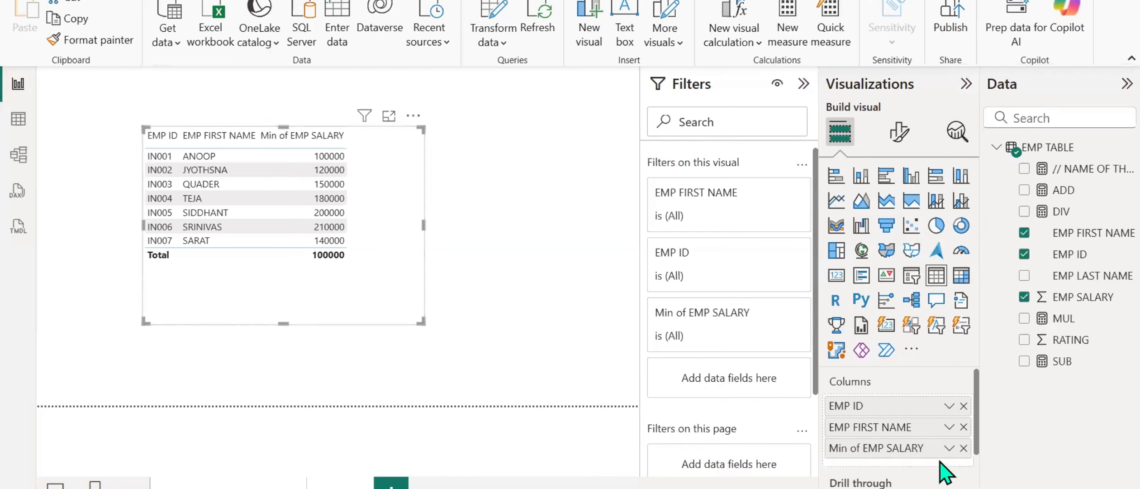
left_click(949, 448)
left_click(988, 294)
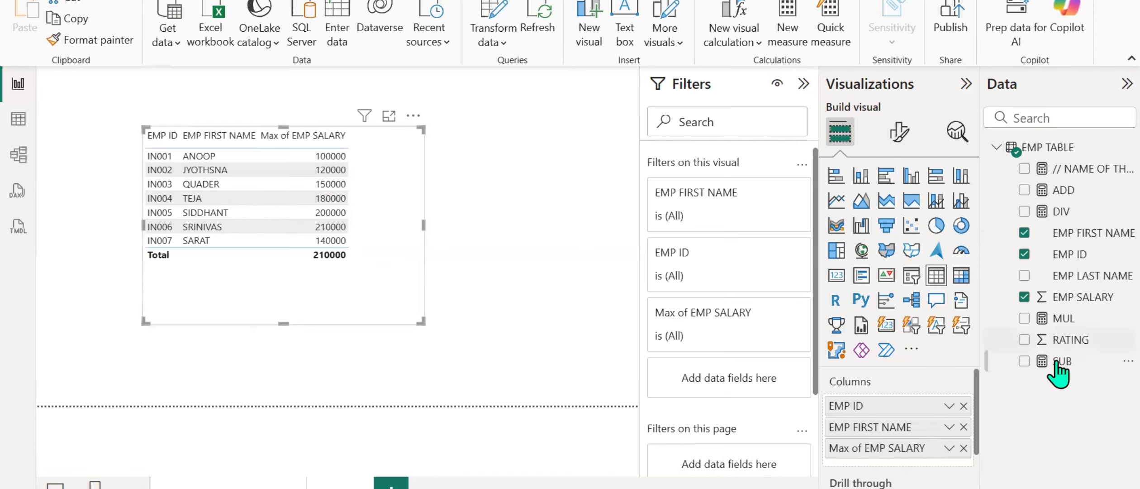
left_click(947, 450)
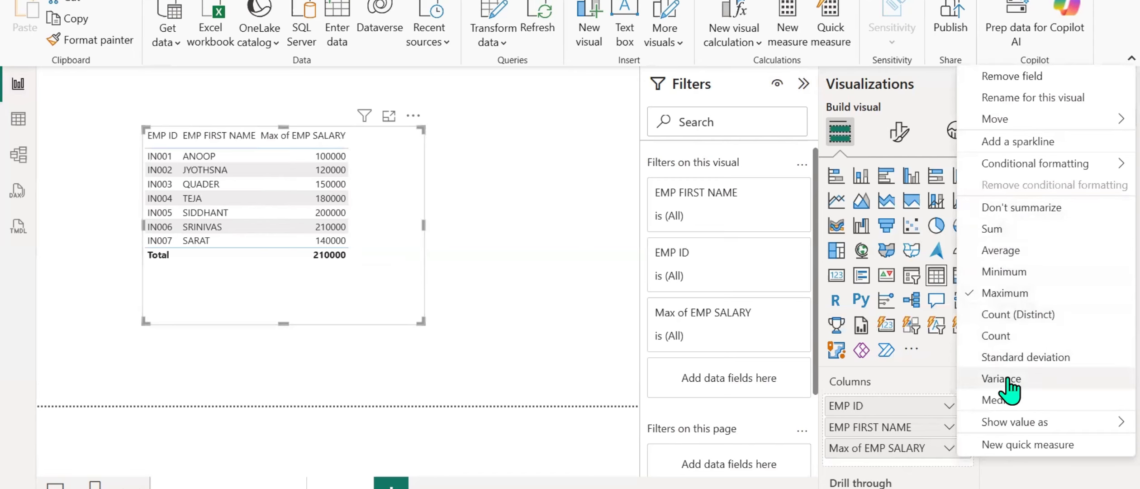
left_click(1005, 207)
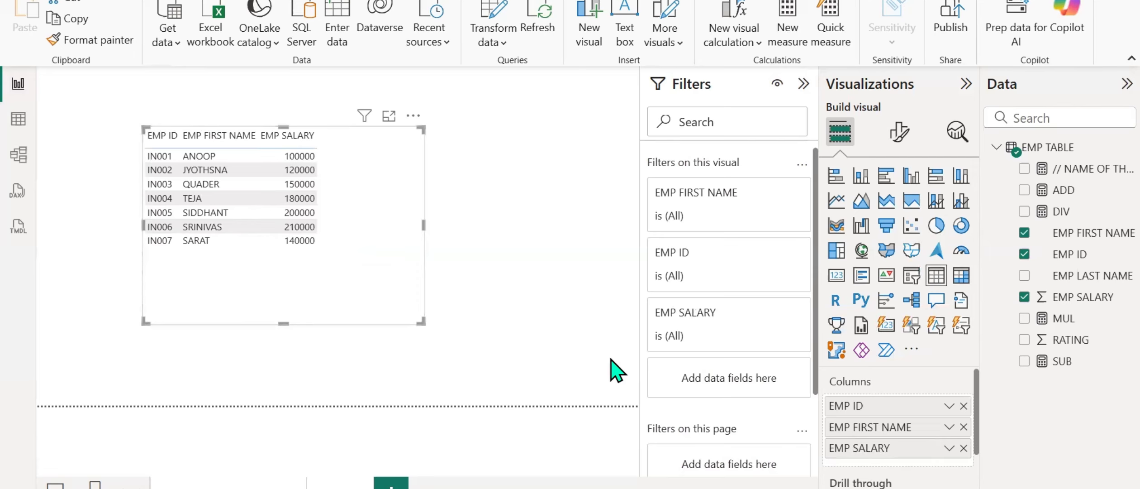
Start a new measure on EMP TABLE named TOTAL SALARY that uses the SUM function
right_click(1065, 296)
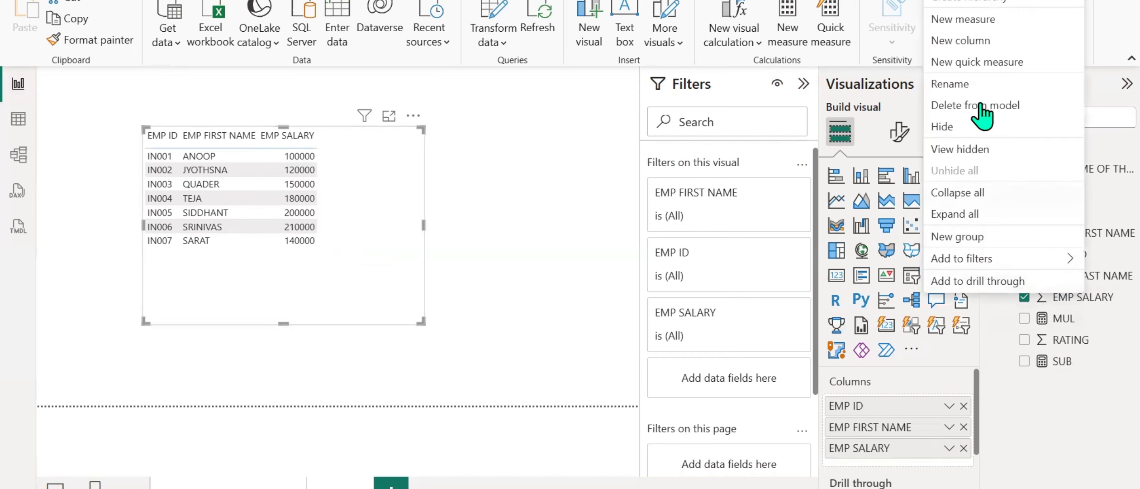
left_click(915, 49)
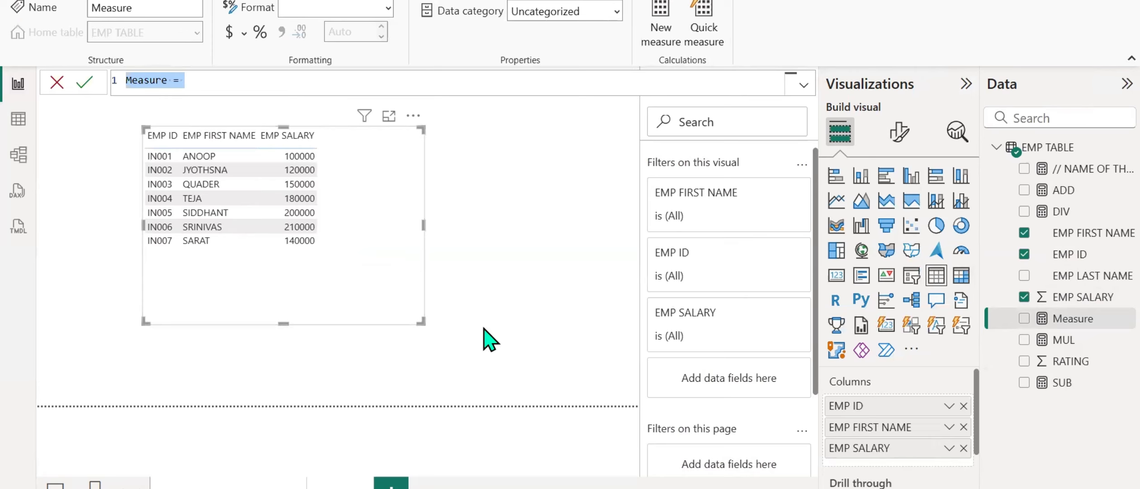
type("TOTAL SAL")
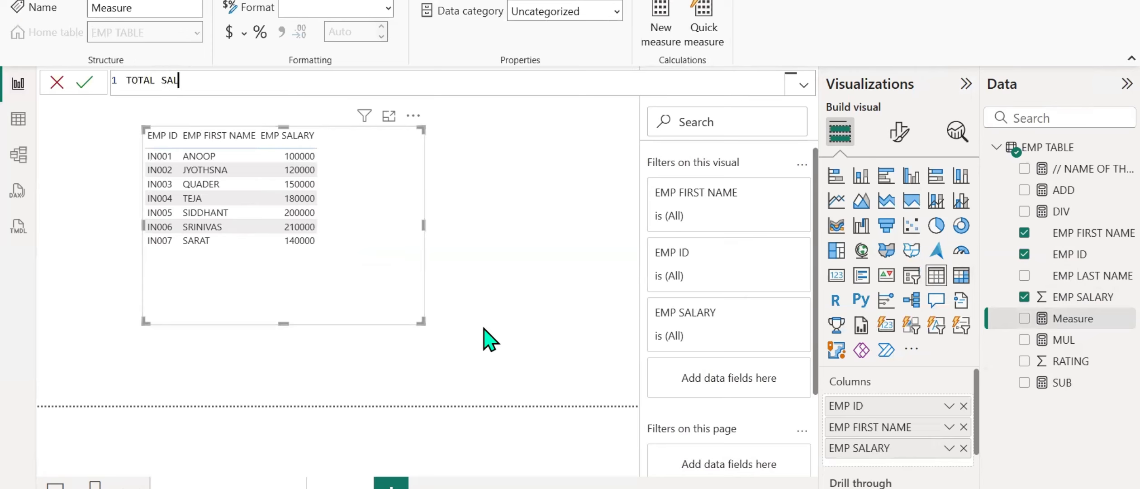
type("ARY = SUM")
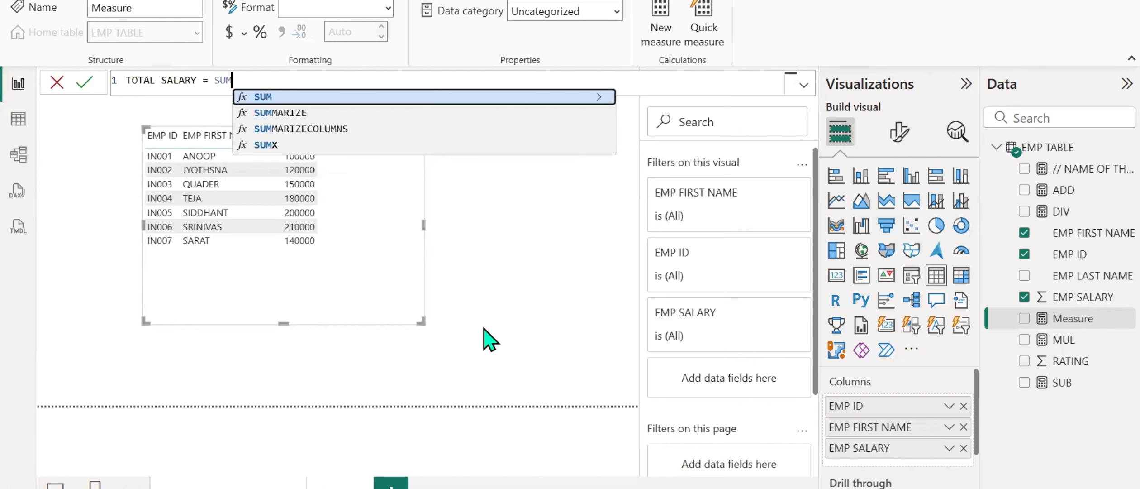
type("(")
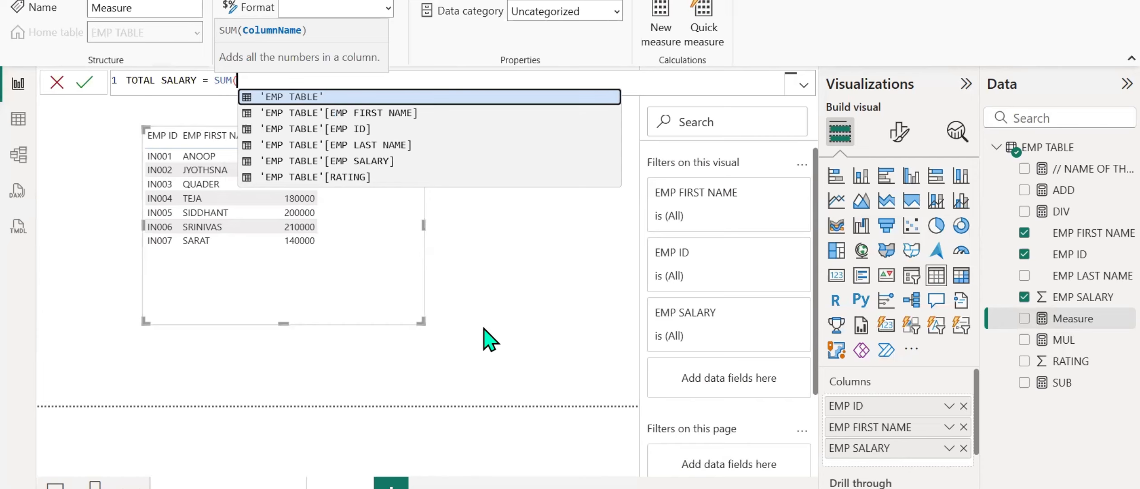
Complete the TOTAL SALARY formula with 'EMP TABLE'[EMP SALARY] as the argument of SUM and commit the measure
key("Down")
key("Down")
key("Down")
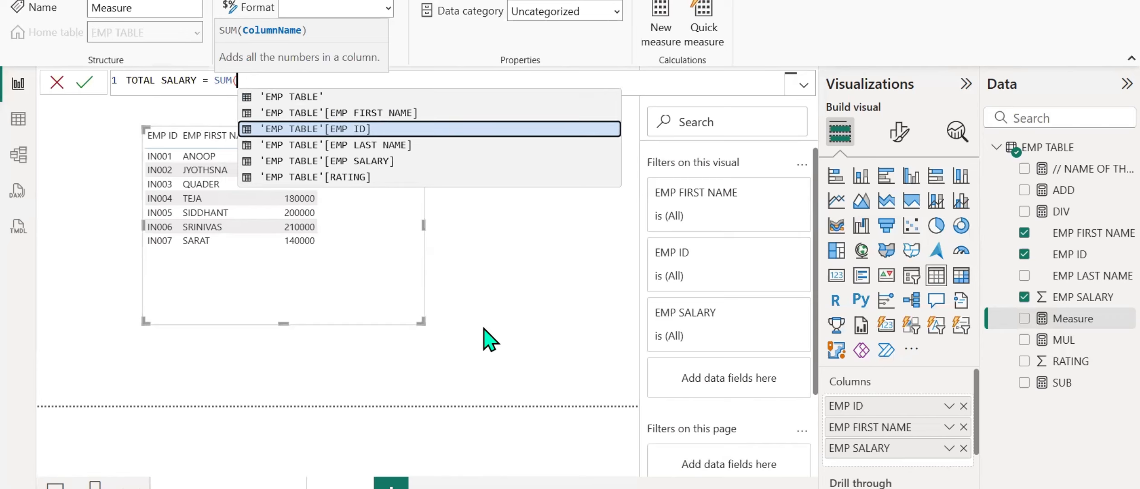
key("Down")
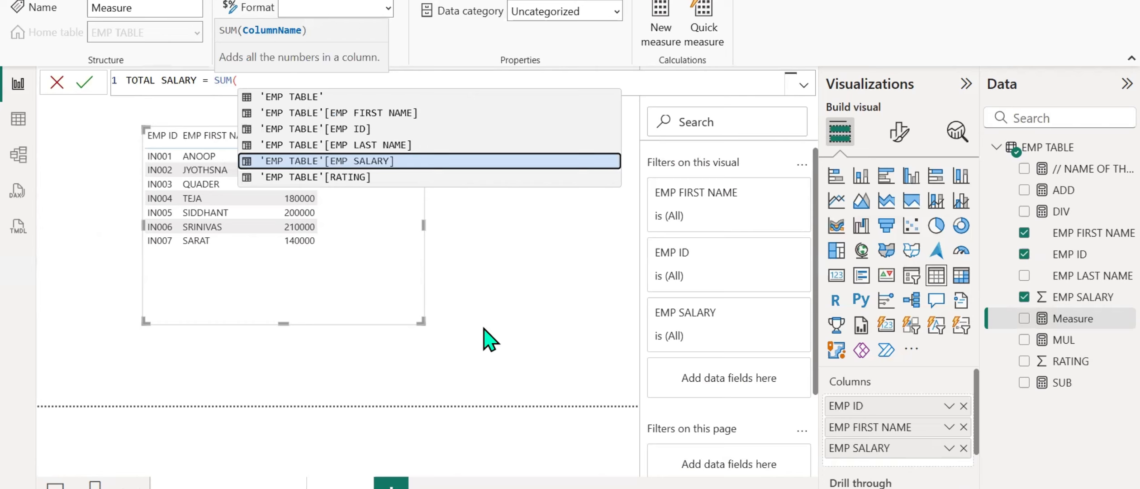
key("Up")
key("Up")
key("Up")
key("Up")
key("Up")
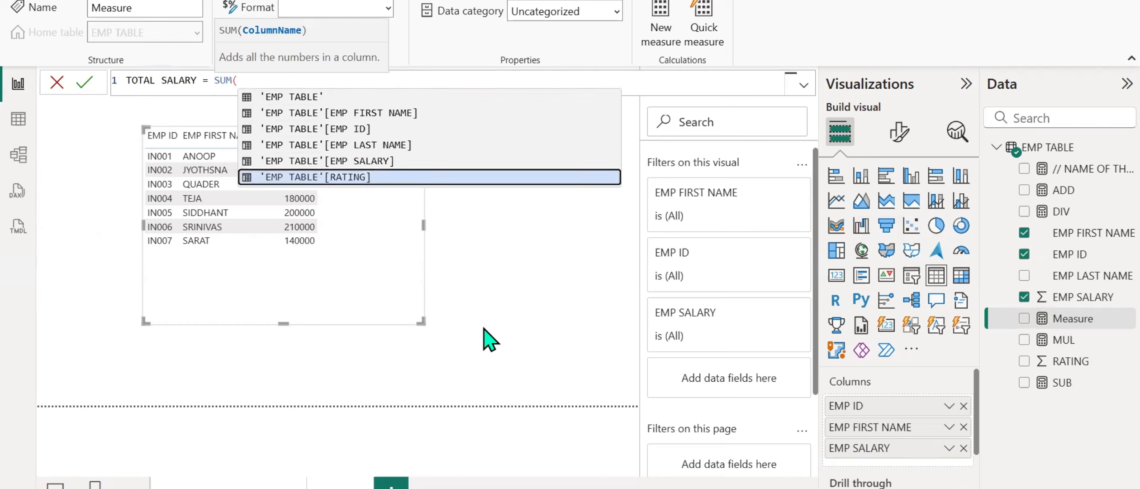
key("Down")
key("Down")
key("Down")
key("Down")
key("Down")
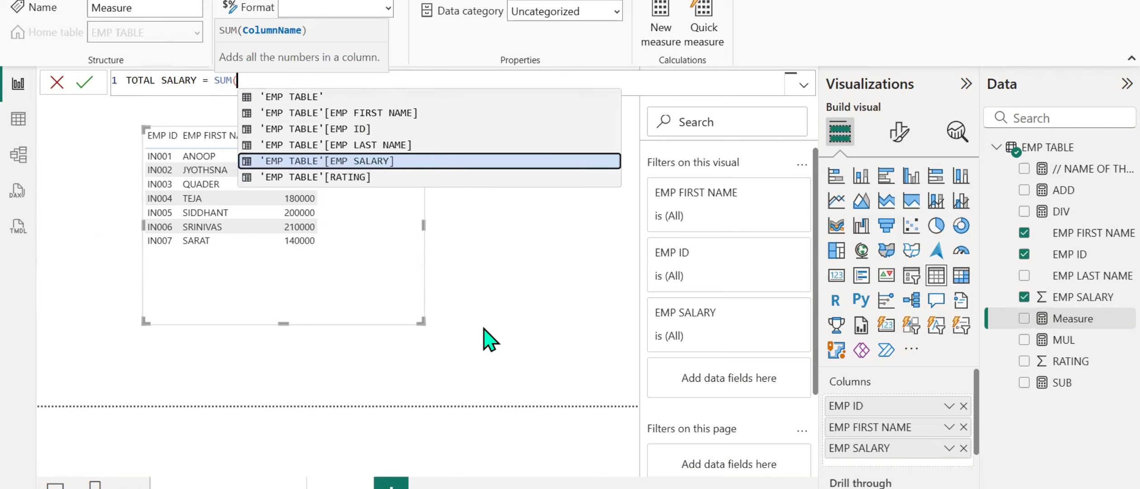
key("Tab")
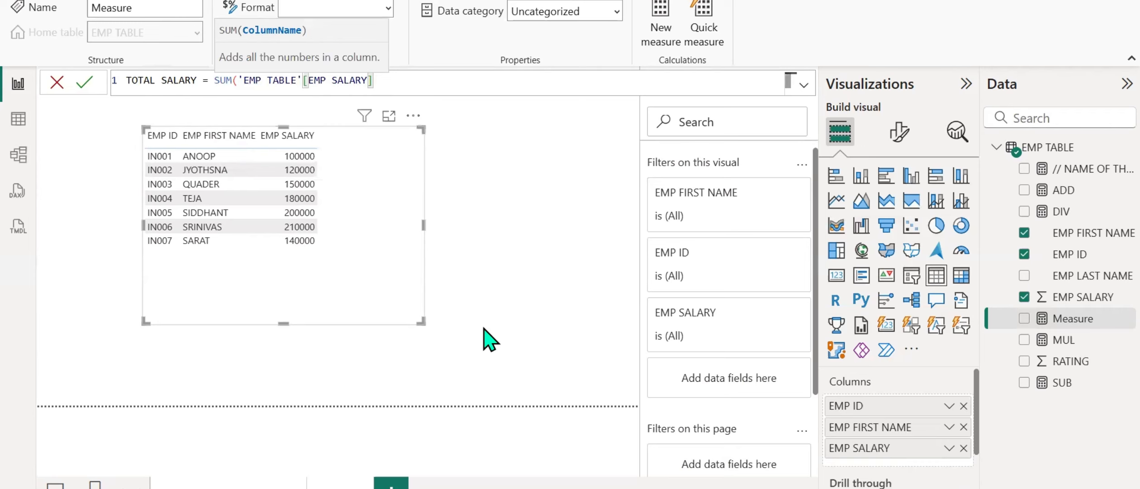
type(")")
key("BackSpace")
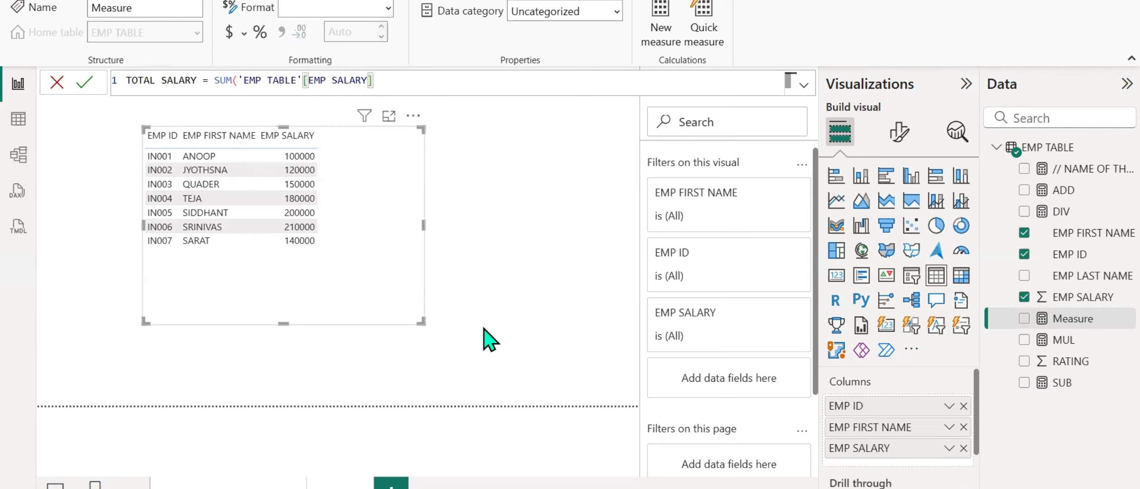
key("Return")
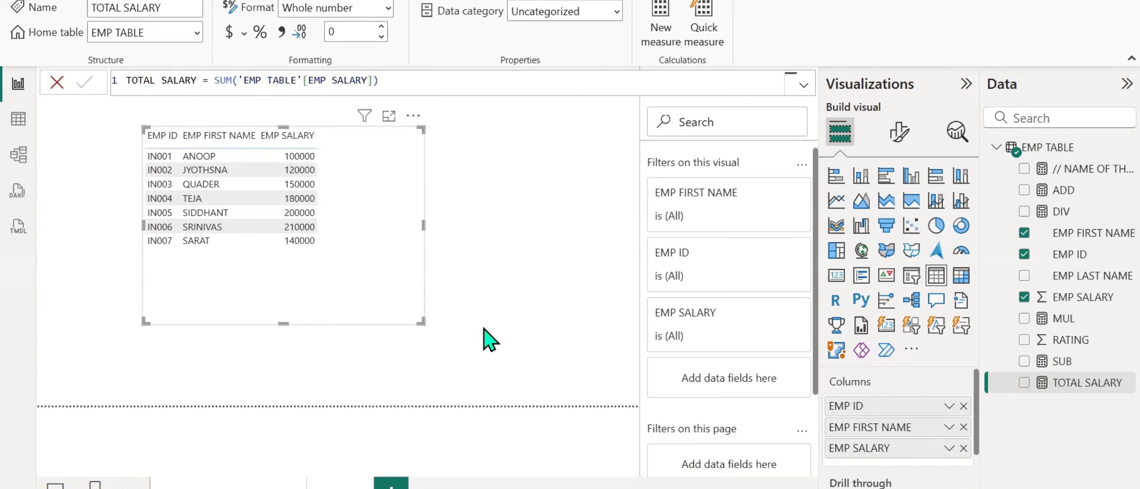
Add the TOTAL SALARY measure to the employee table visual and check which options its column offers
left_click(1024, 382)
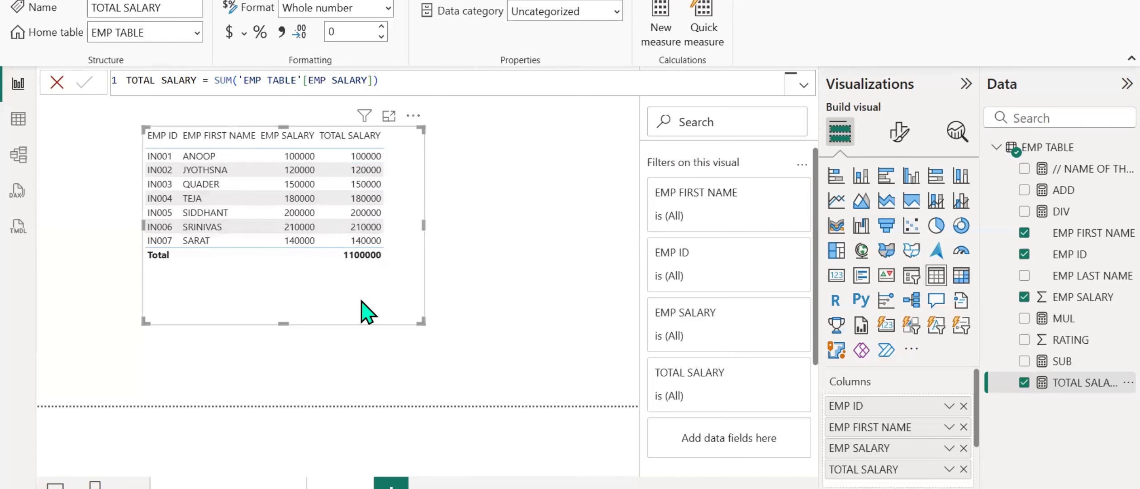
left_click(948, 470)
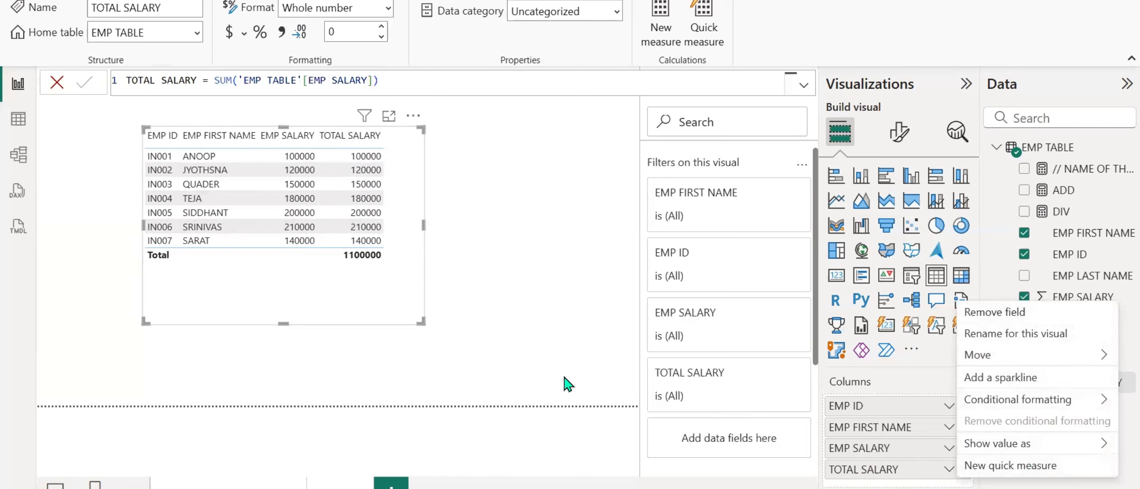
left_click(387, 315)
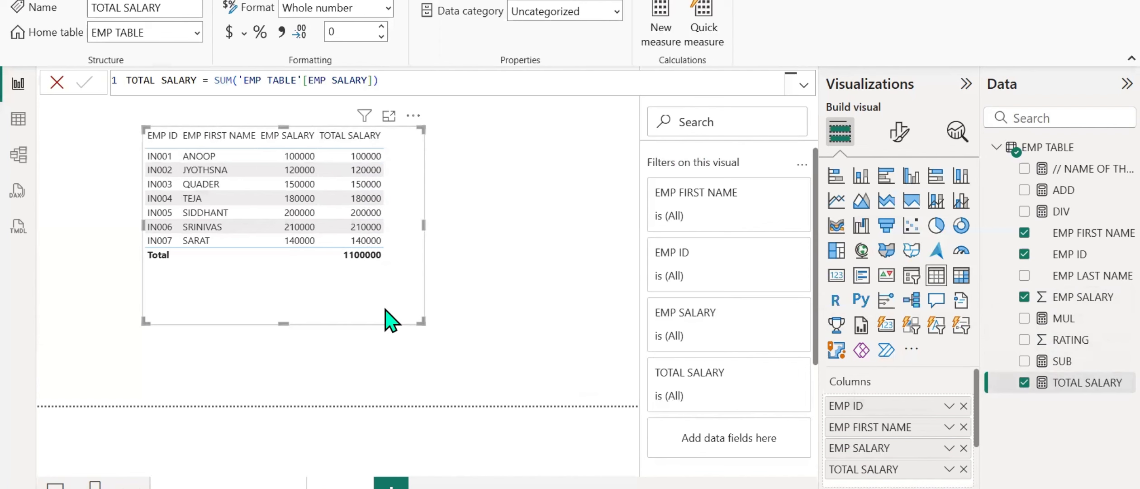
Switch to the text editor notes and write "EVERY FUNCTION HAS ITS OWN PARAMETERS BASED ON THE BEHAVIOR OF THE FUNCTION" on line 100
key("alt+Tab")
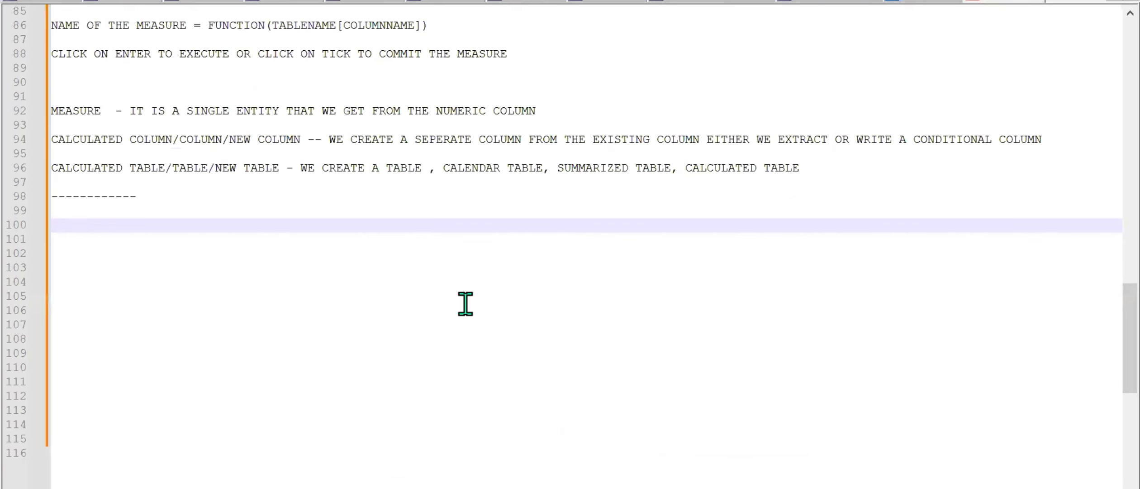
type("EVERY FUNCTION ")
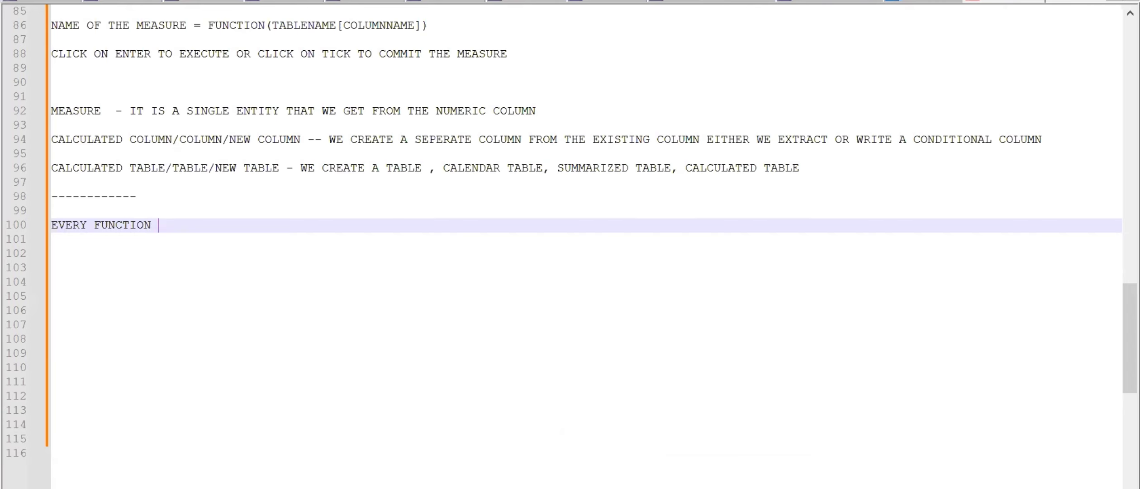
type("C")
key("BackSpace")
type("HAS ITS OWN ")
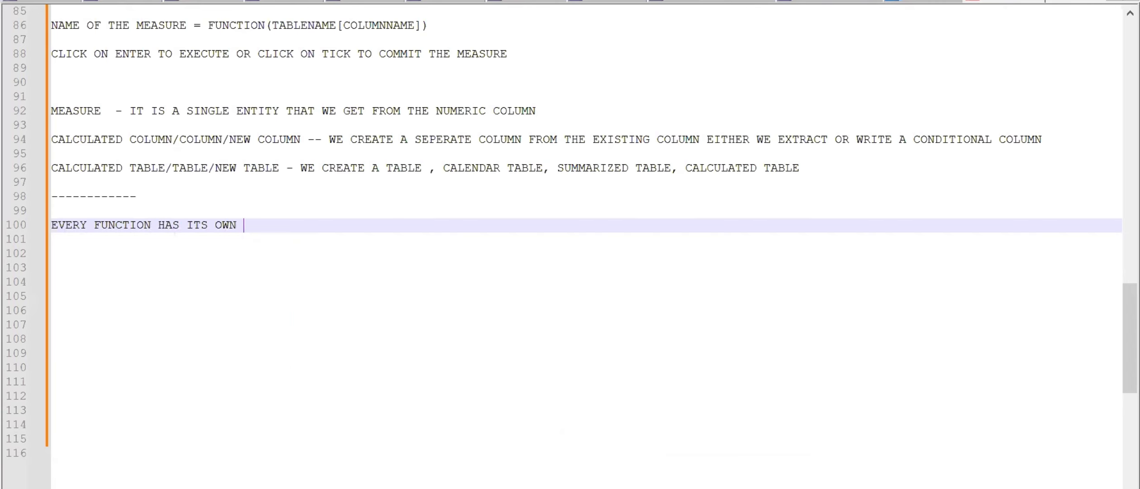
type("PARAMETERS BAS")
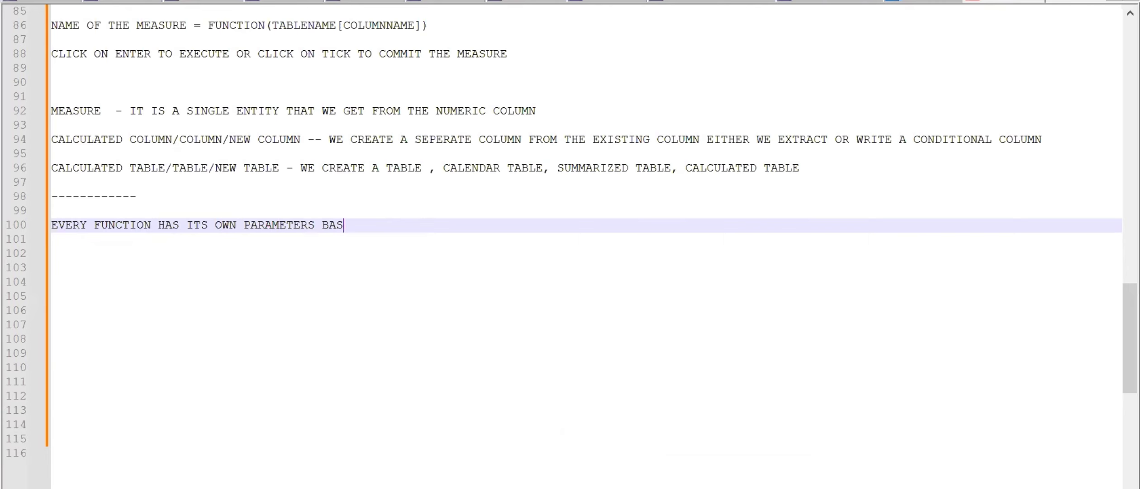
type("ED ON THE BEHA")
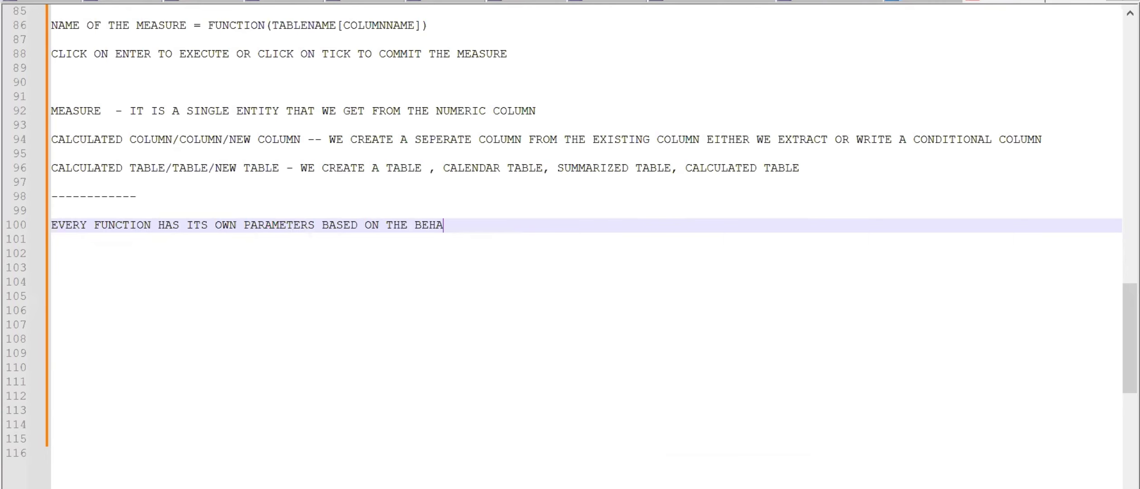
type("VIOR OF THE ")
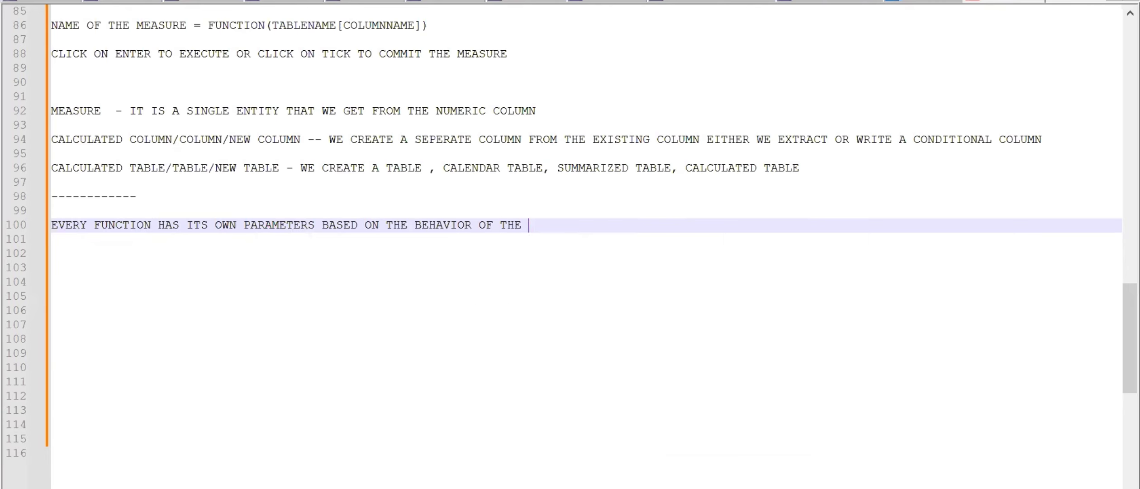
type("FUNCTION")
key("Return")
key("Return")
key("Return")
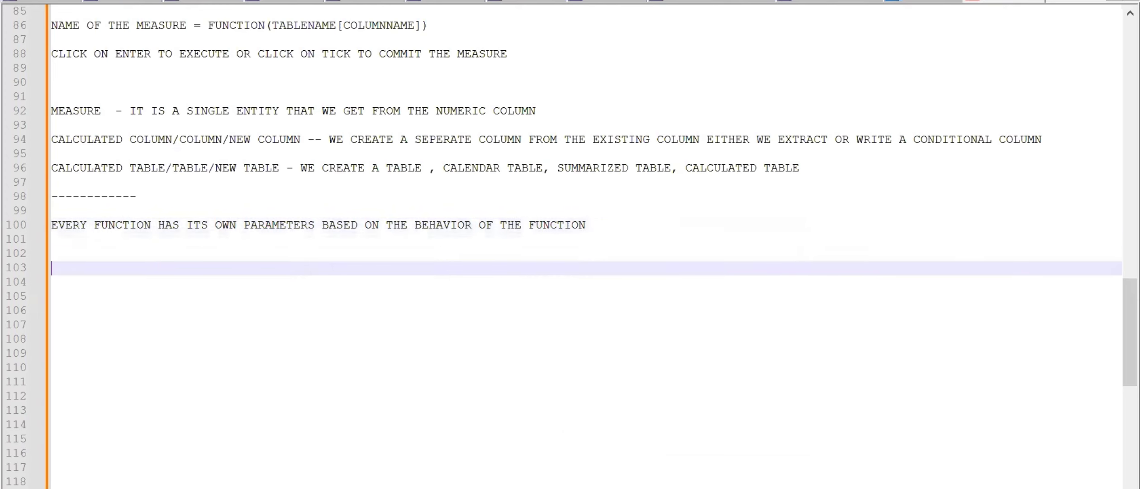
Write the example SUM(COLUMNANAME) on line 103, followed by blank lines
type("SUM(COLUMNANEM")
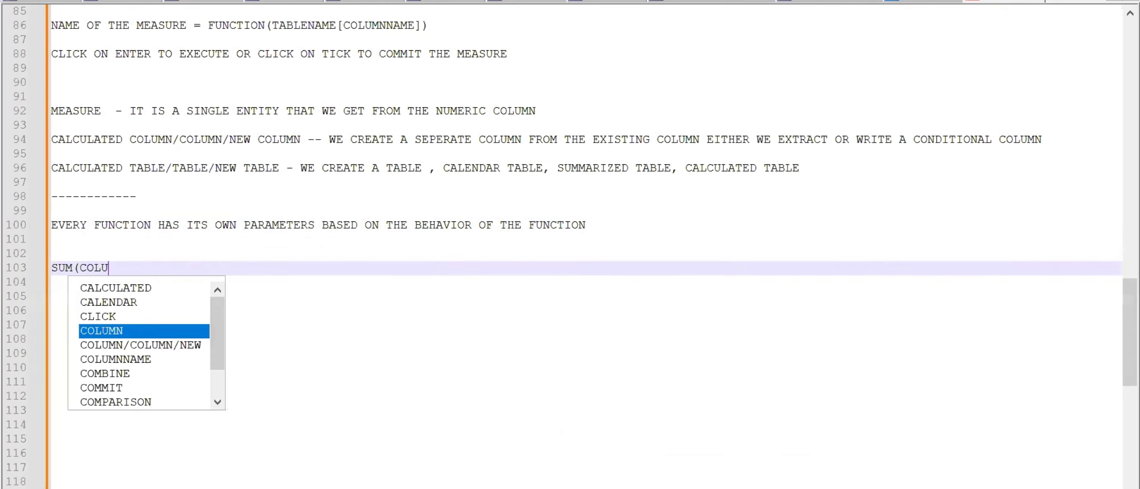
key("BackSpace")
key("BackSpace")
type("A")
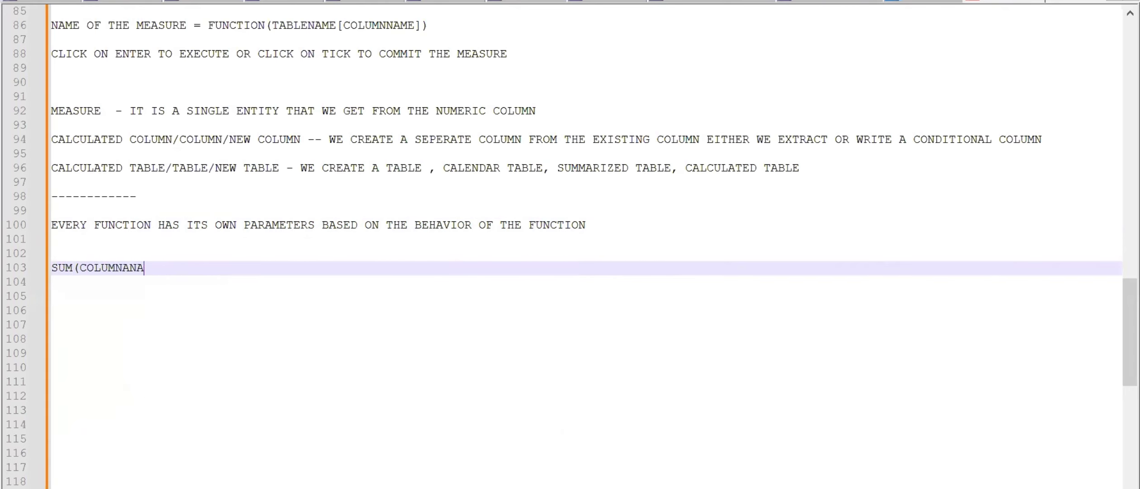
type("ME)")
key("Return")
key("Return")
key("Return")
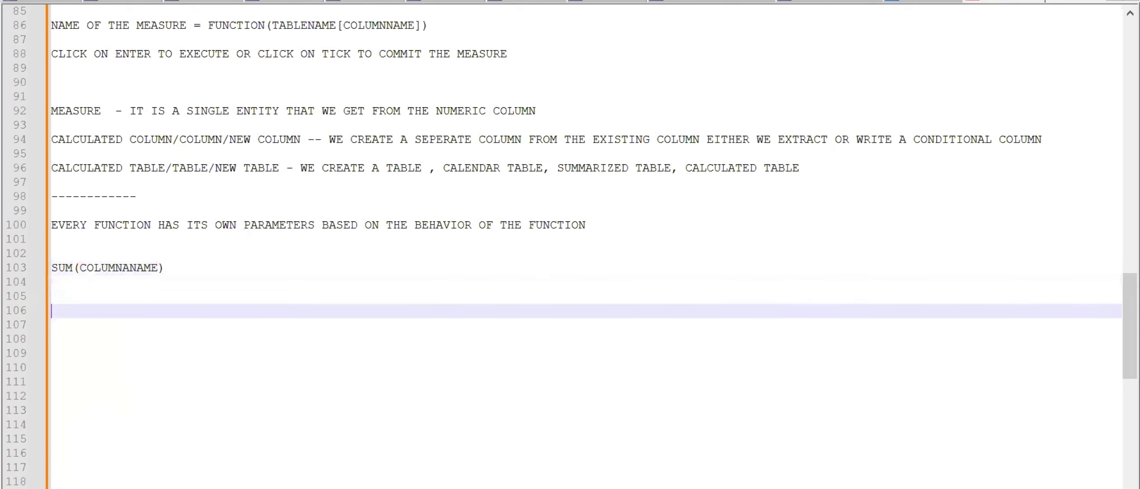
Write the example CONCATENATE(TEXT1, TEXT2) on line 106 of the notes
type("CONCATE")
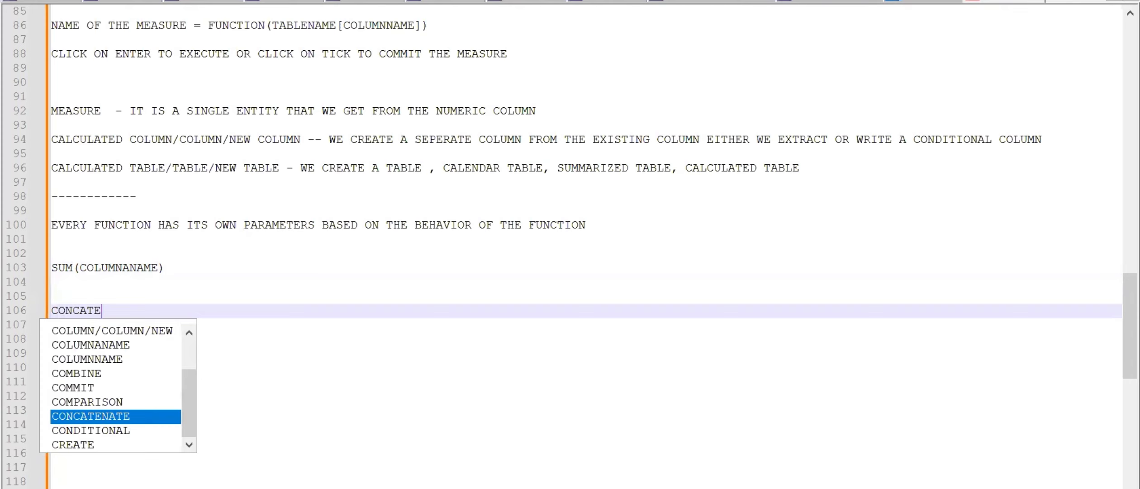
type("NATE(")
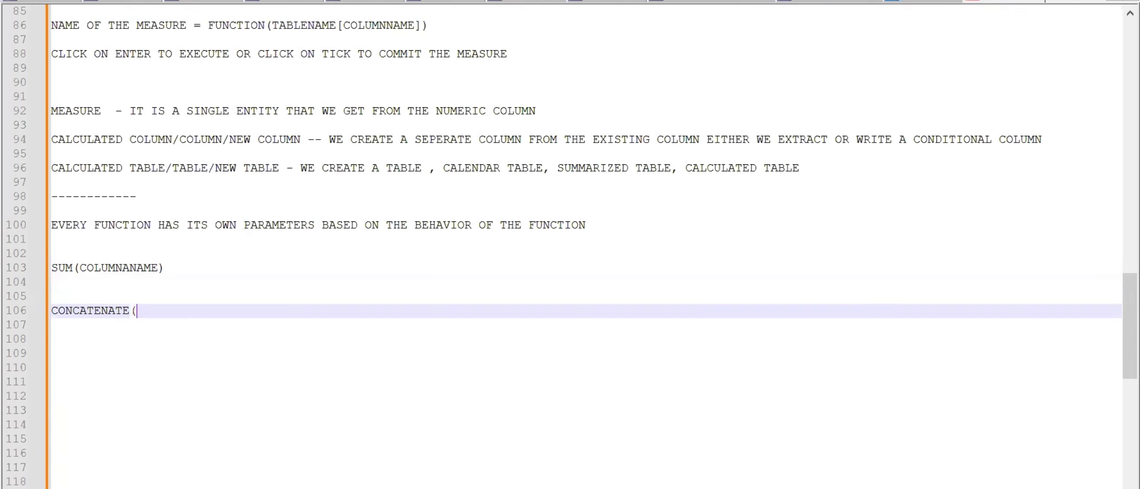
type("TEXT")
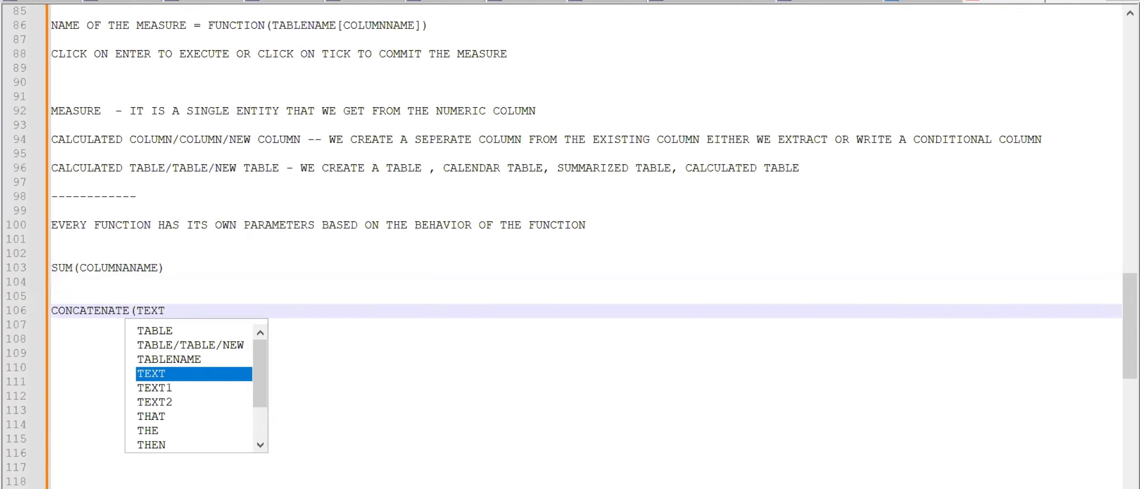
type("1, TEXT")
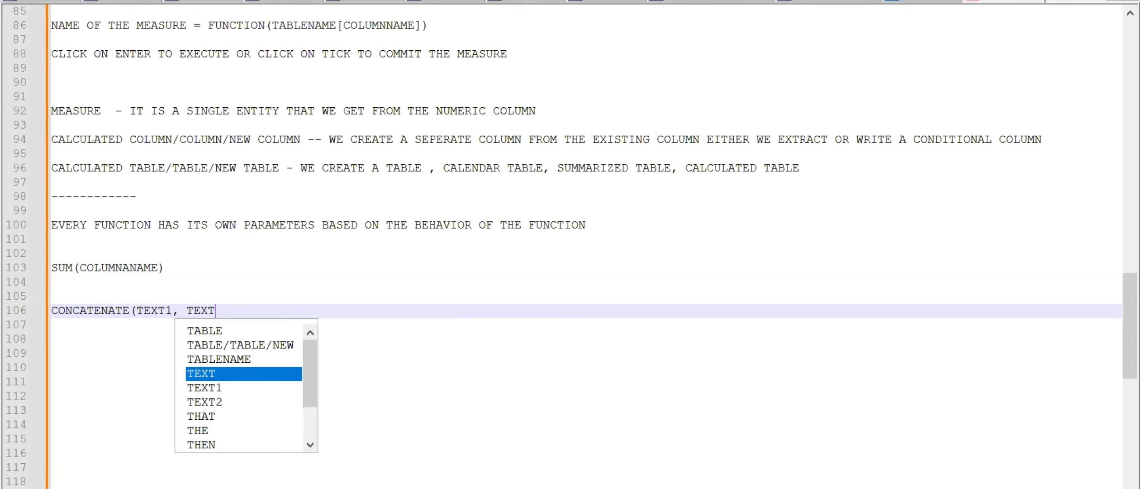
type("2")
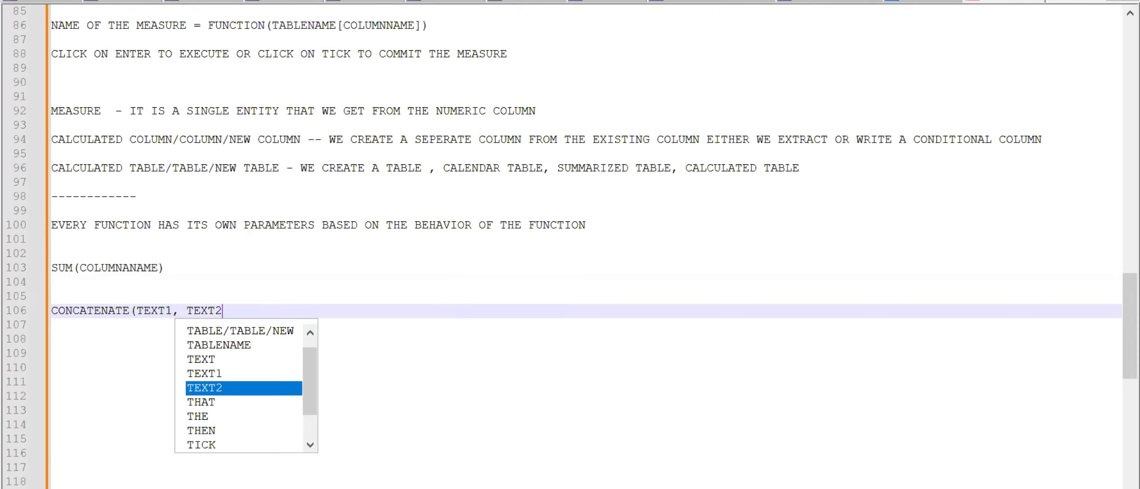
type(")")
key("Return")
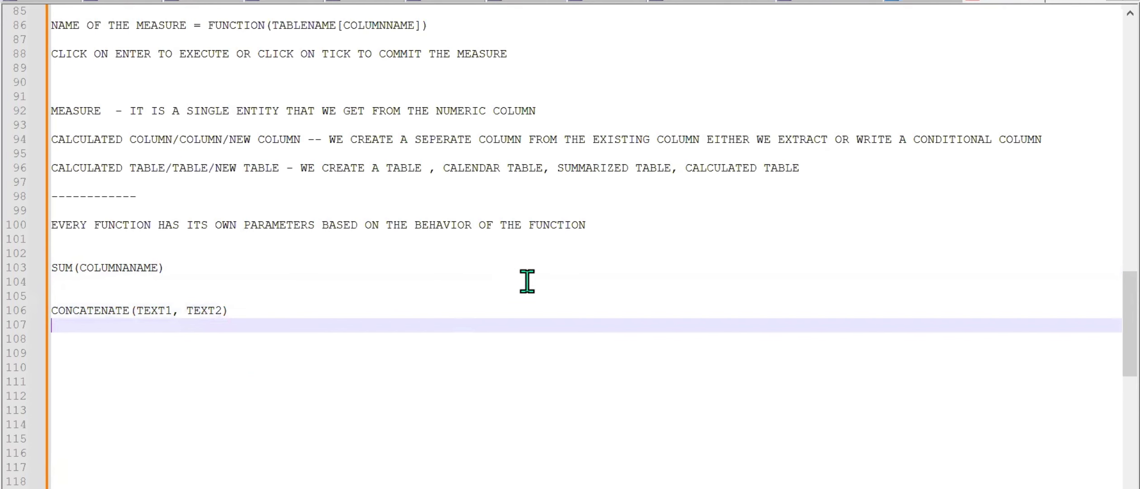
Switch to the untitled Power BI Desktop report, look over the EMP TABLE rows in Table view, and return to the report
mouse_move(677, 486)
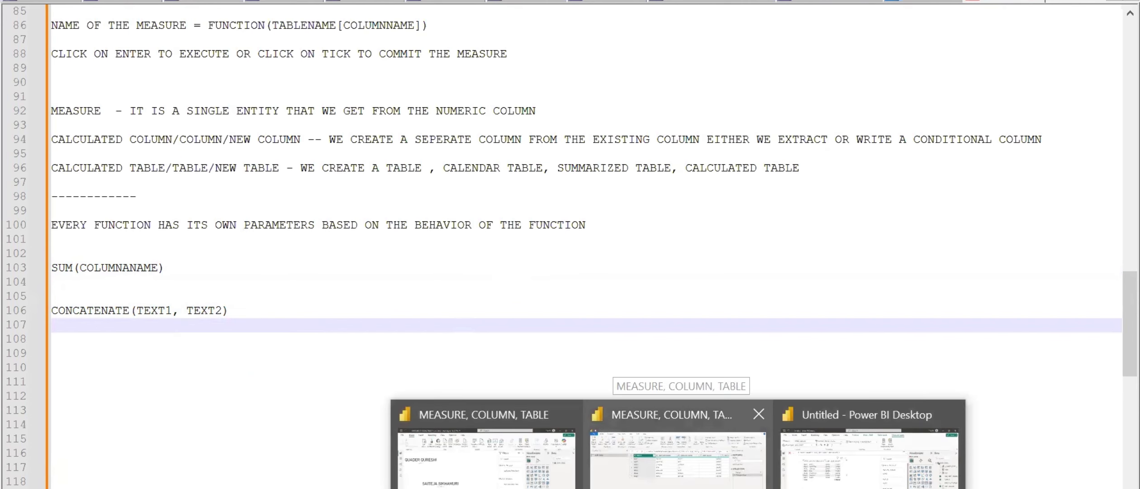
left_click(869, 457)
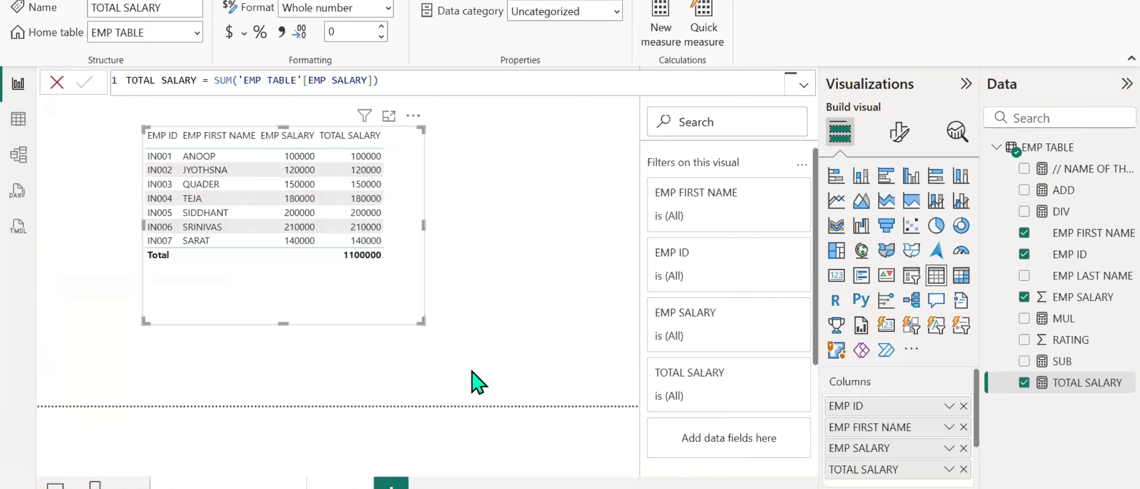
left_click(19, 129)
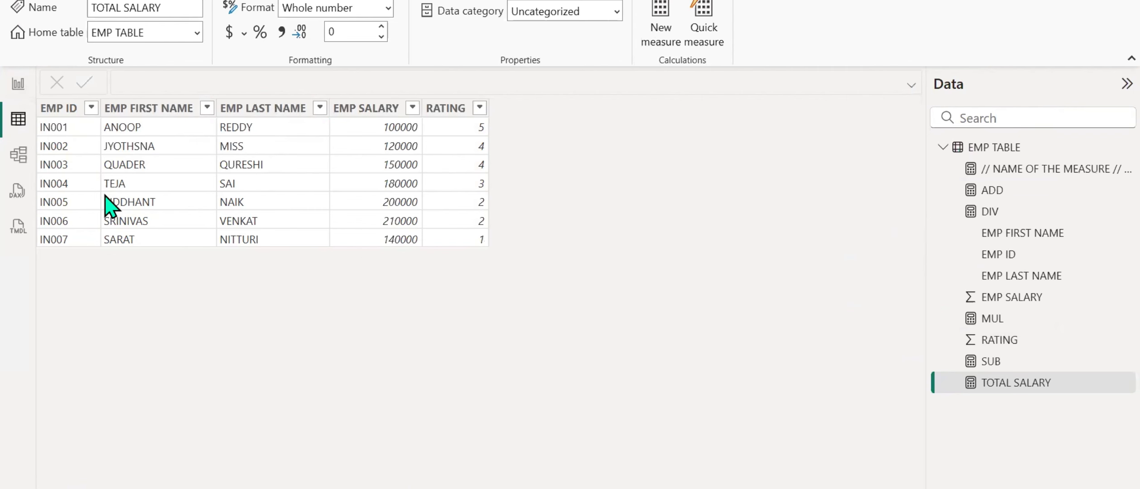
left_click(18, 83)
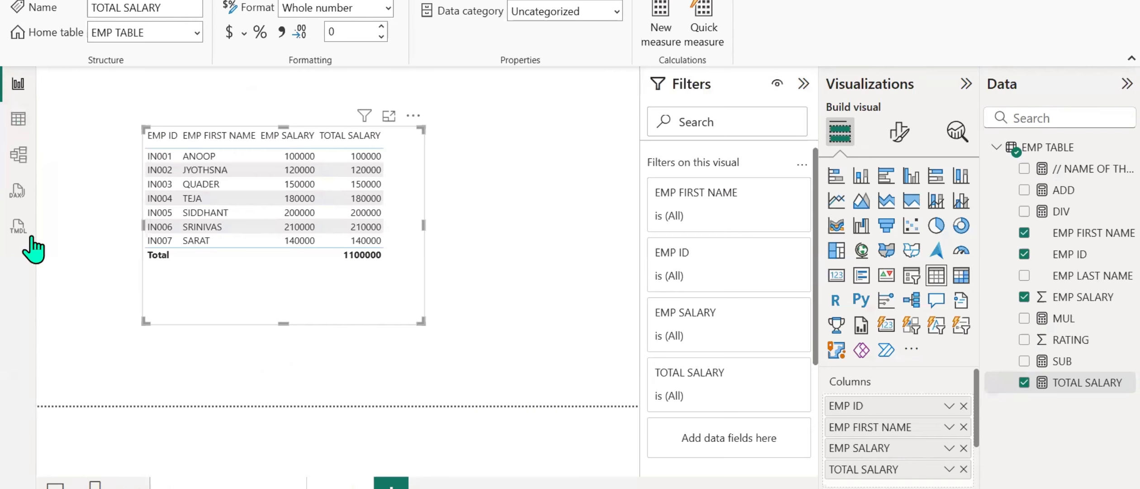
Create a measure in EMP TABLE with the formula COMBINE = "MICROSOFT" & "POWERBI"
right_click(1058, 253)
left_click(930, 3)
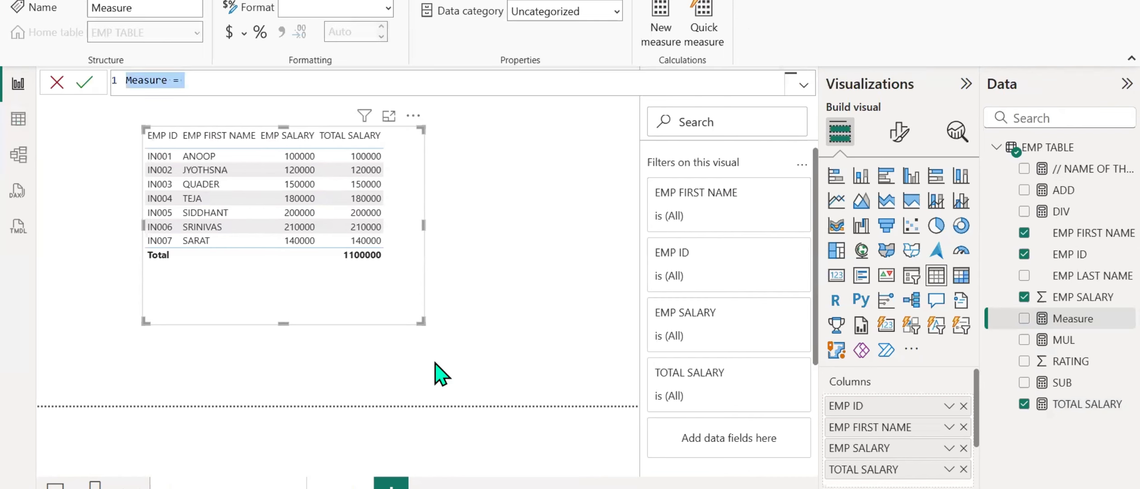
key("BackSpace")
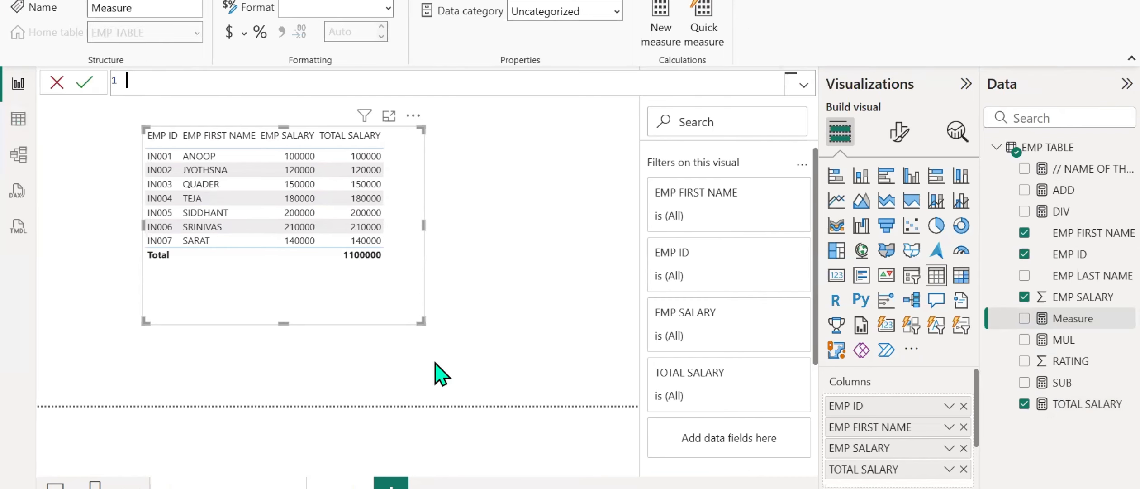
type("COMBINE = \"")
type("MICROSOFT\" ")
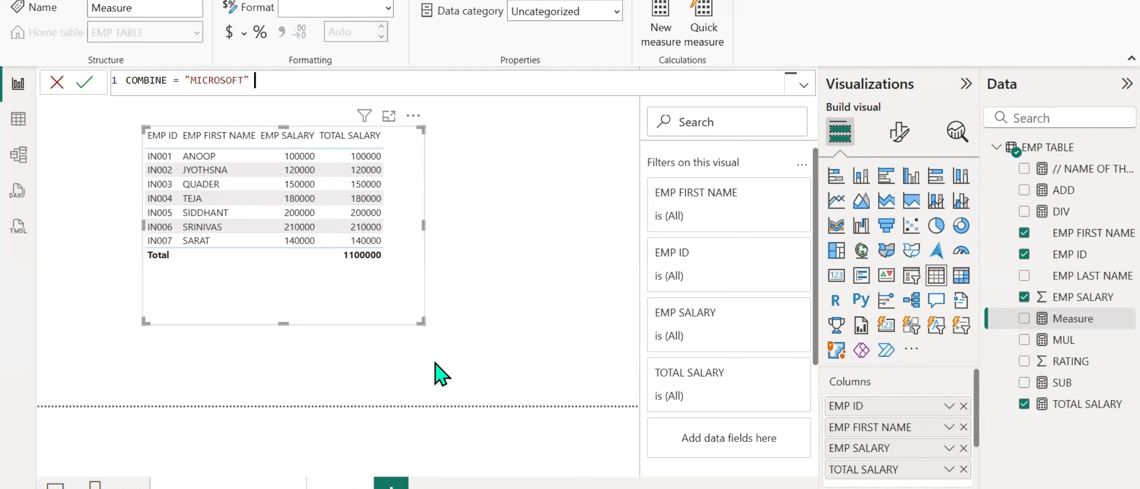
type("& \"POWERBI\"")
key("Return")
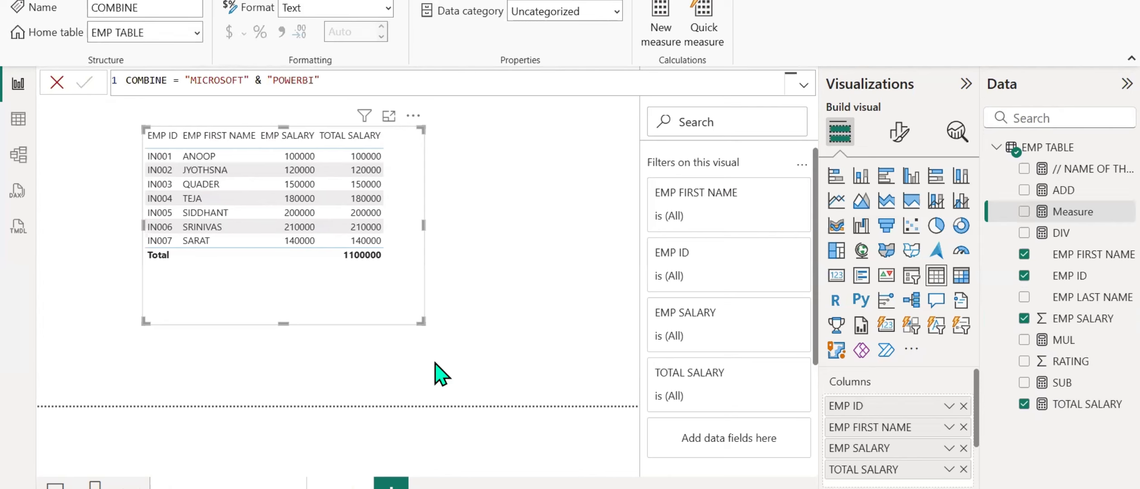
Move the employee table visual to the page's left edge, and add a new report page with a card visual showing COMBINE
left_click_drag(324, 312, 218, 307)
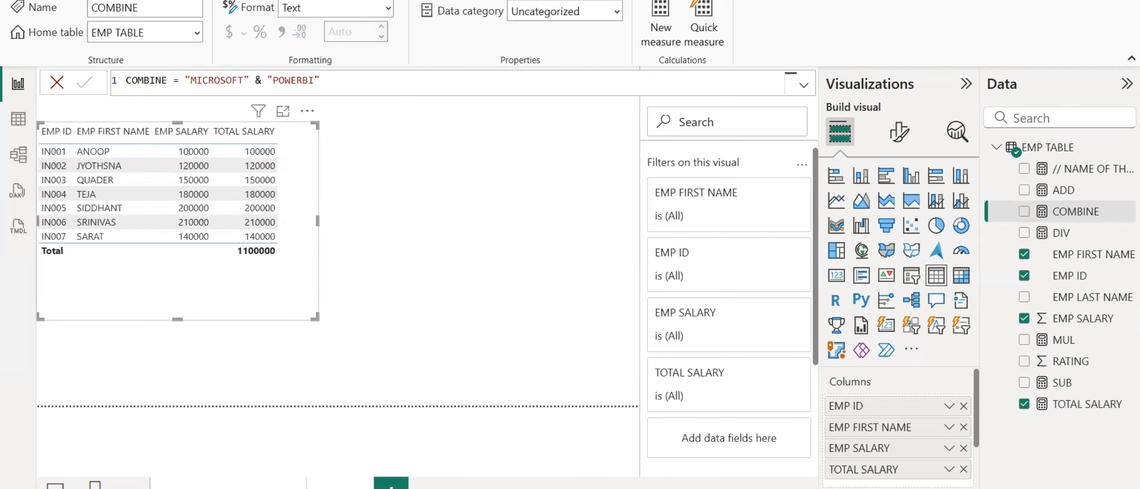
left_click(392, 483)
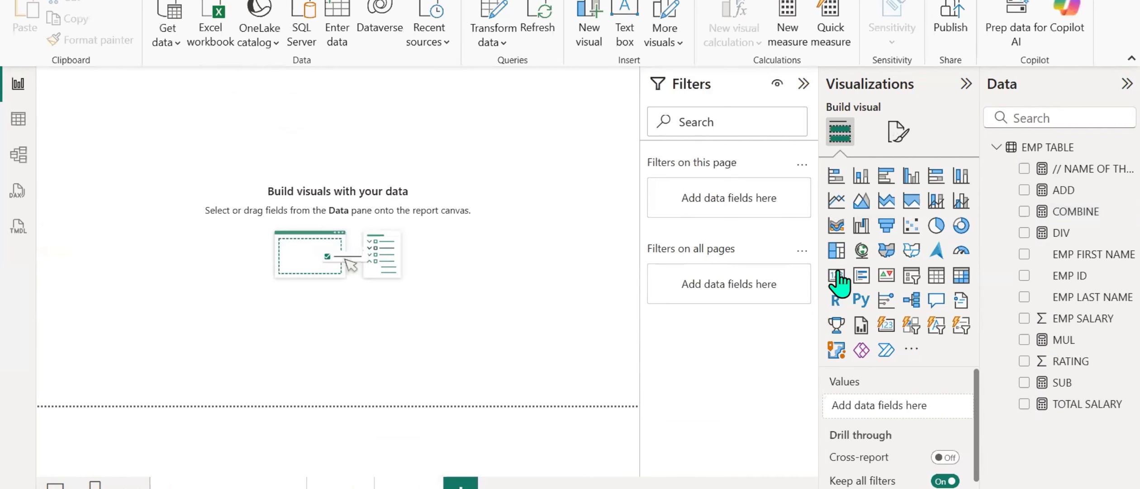
left_click(1024, 211)
left_click(1023, 211)
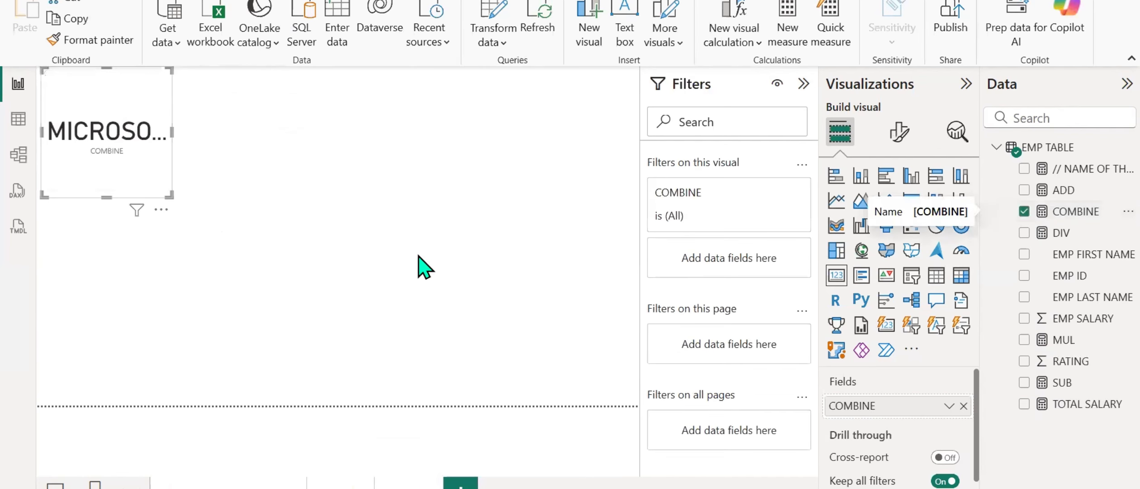
Widen the COMBINE card to fit its full text, reduce its height and place it by the page's left edge
left_click_drag(173, 132, 285, 142)
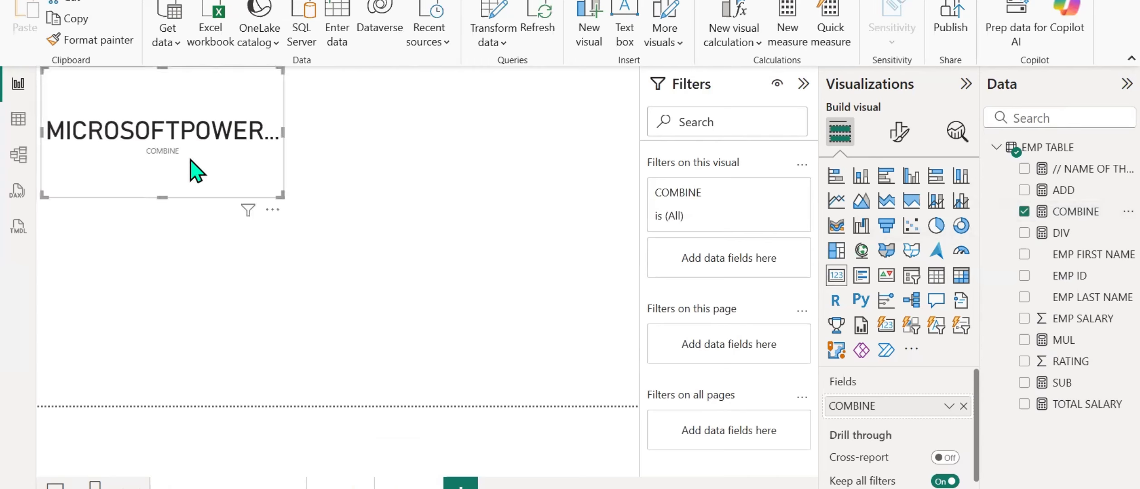
left_click_drag(189, 157, 195, 184)
left_click_drag(288, 157, 324, 157)
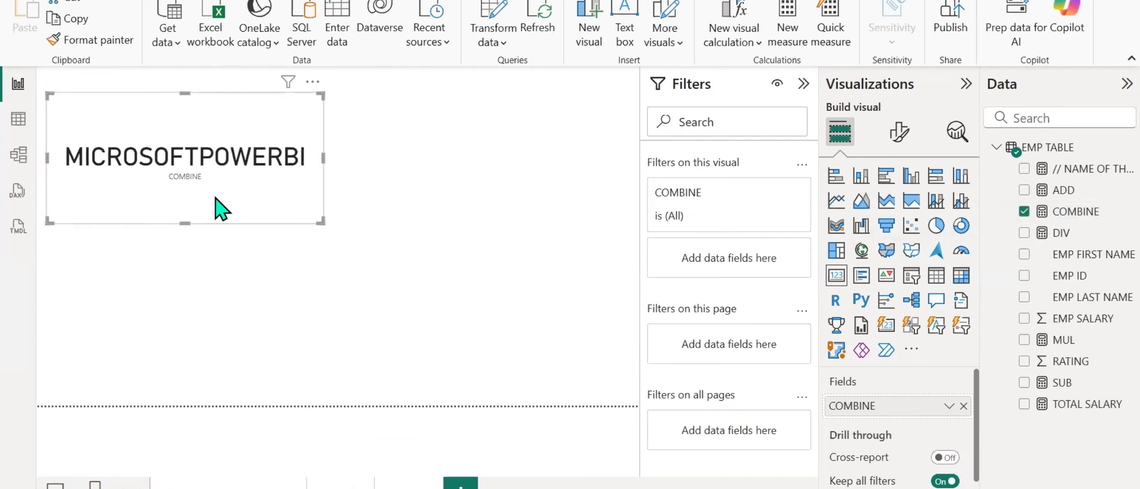
left_click_drag(181, 224, 127, 178)
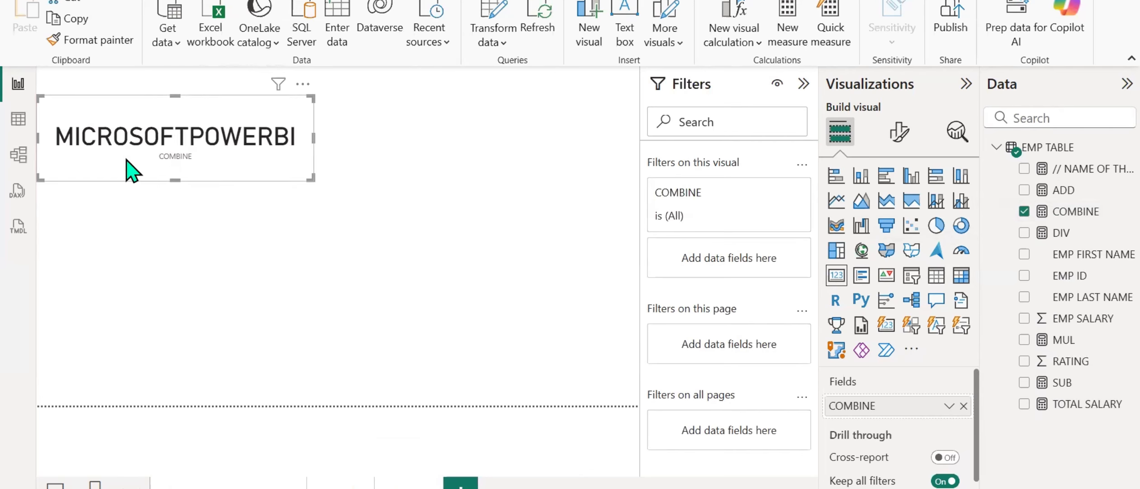
Change the COMBINE measure to "MICROSOFT" & " " & "POWERBI", move its card slightly down the page, and highlight the added space portion of the formula
left_click(1079, 211)
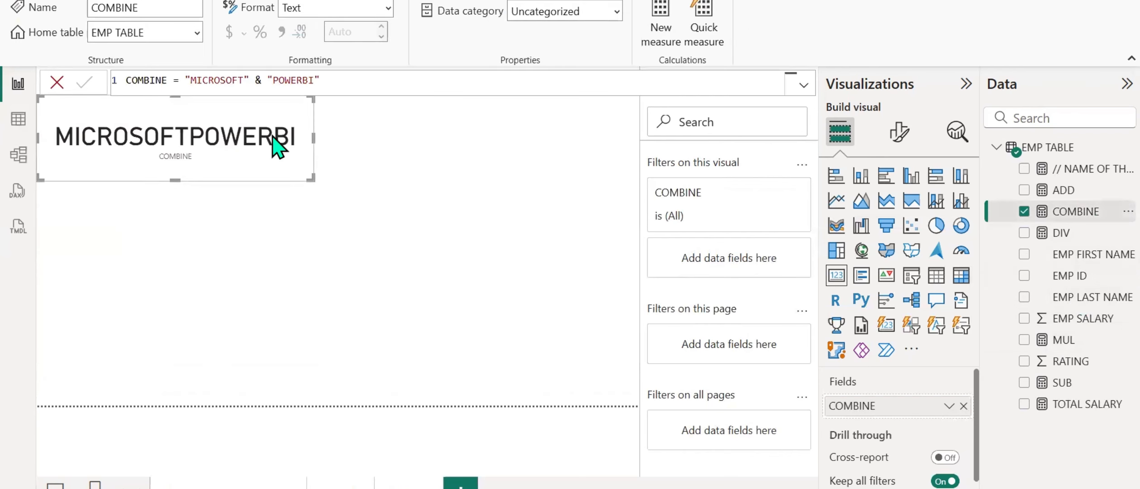
left_click(259, 80)
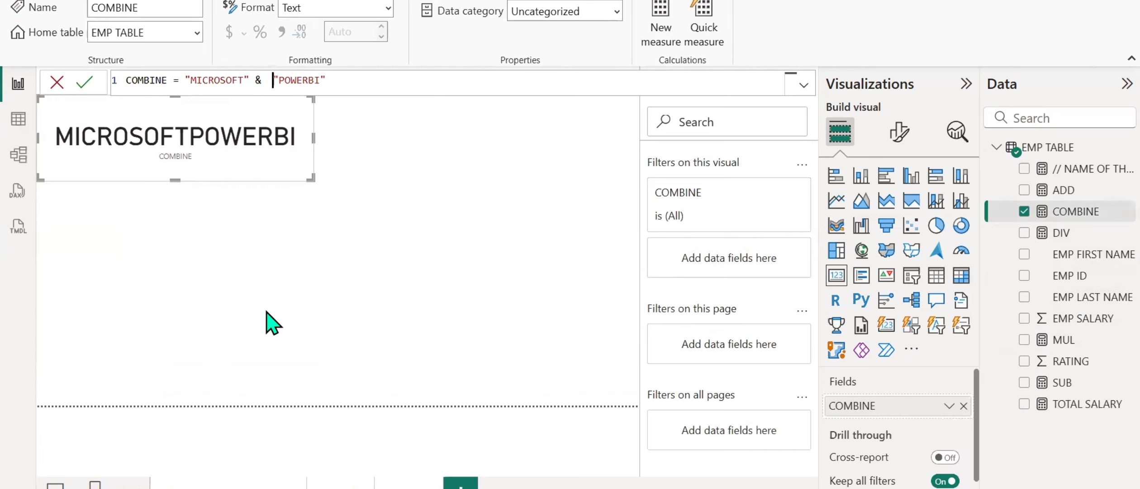
type("\" &")
type(" \" &")
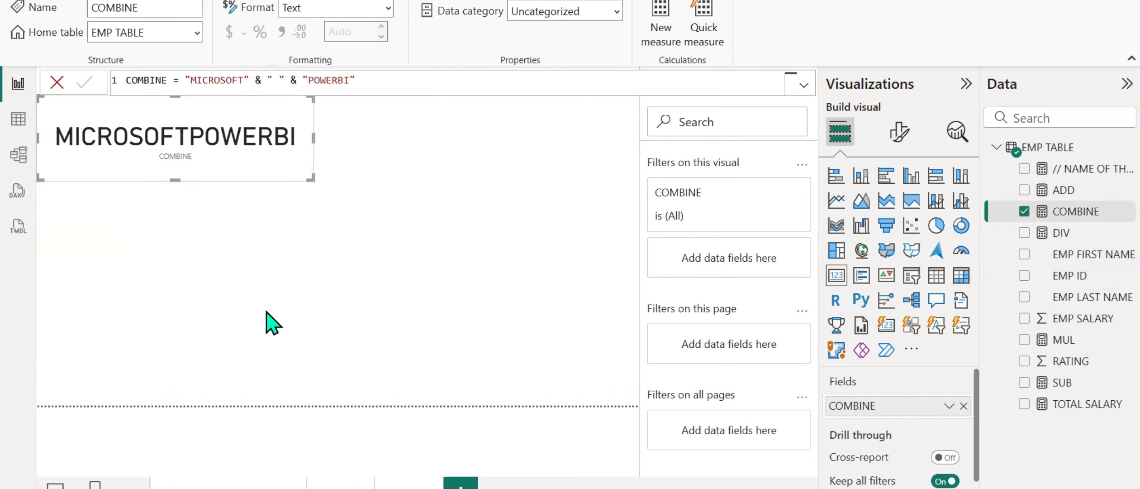
key("Return")
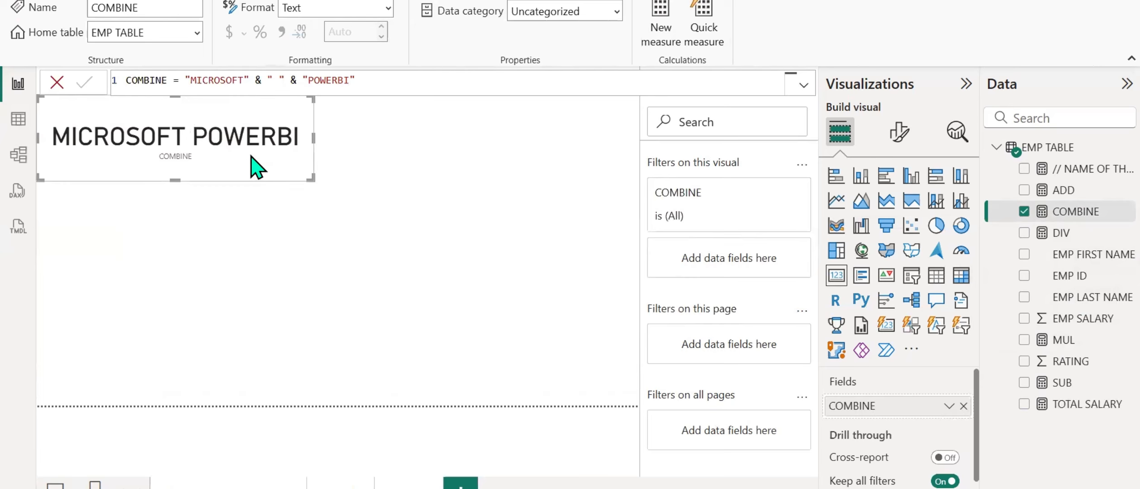
left_click_drag(252, 156, 251, 177)
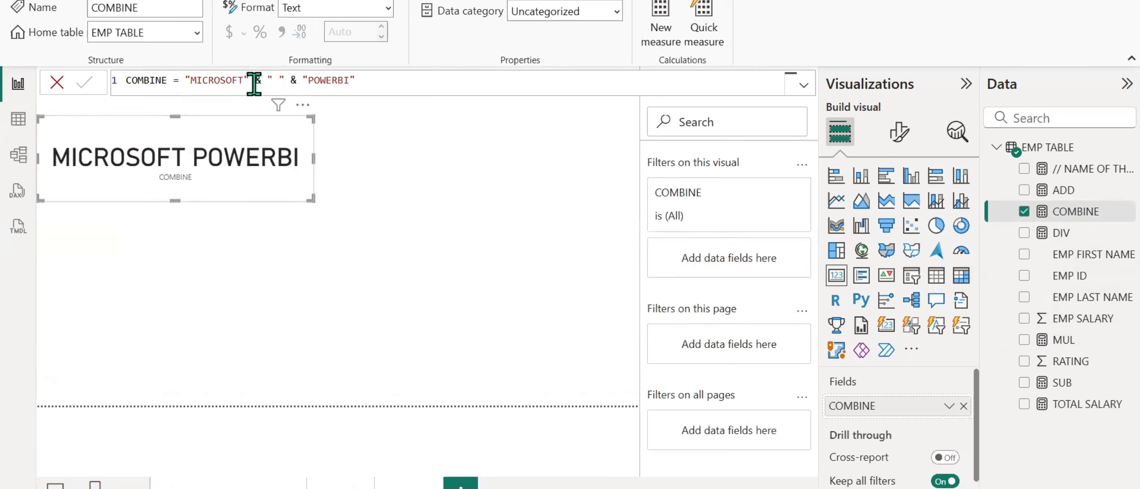
left_click_drag(254, 80, 304, 80)
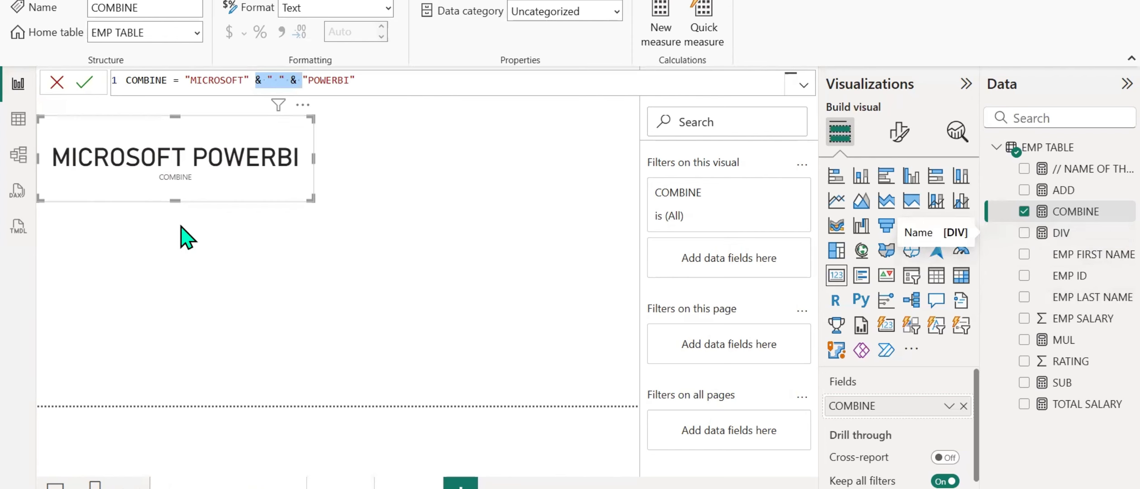
Switch to Table view and look over the COMBINE measure and the EMP FIRST NAME and EMP LAST NAME columns
left_click(20, 123)
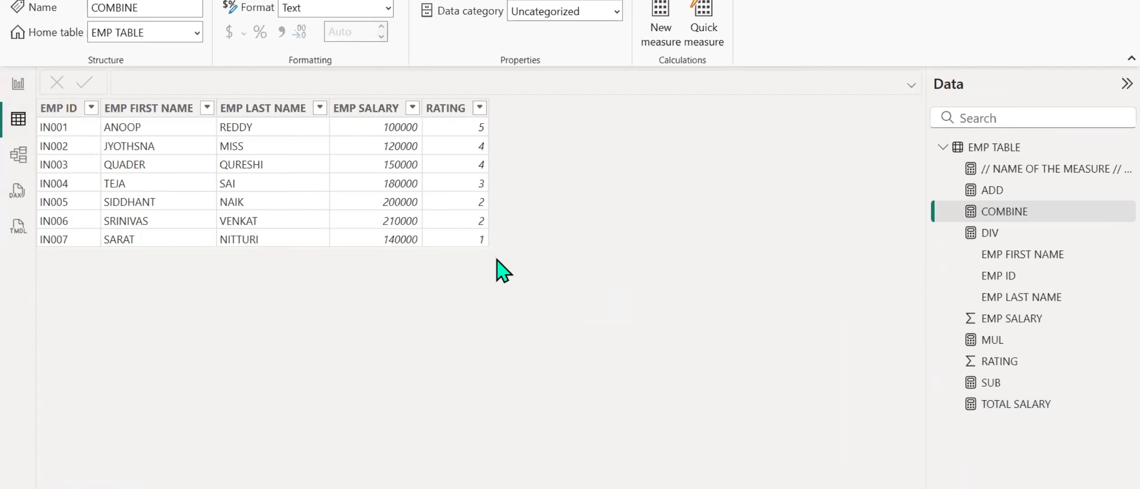
left_click(989, 211)
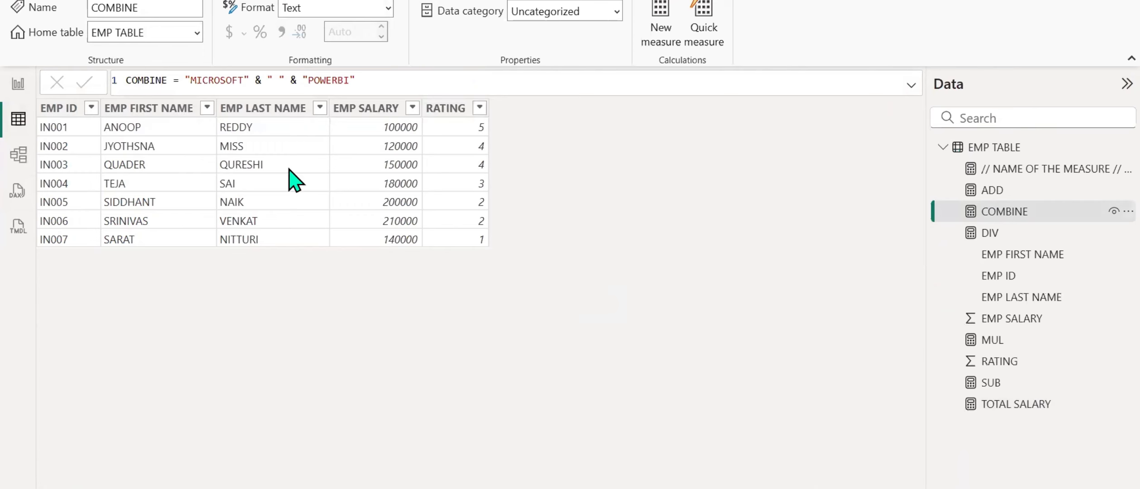
left_click(138, 110)
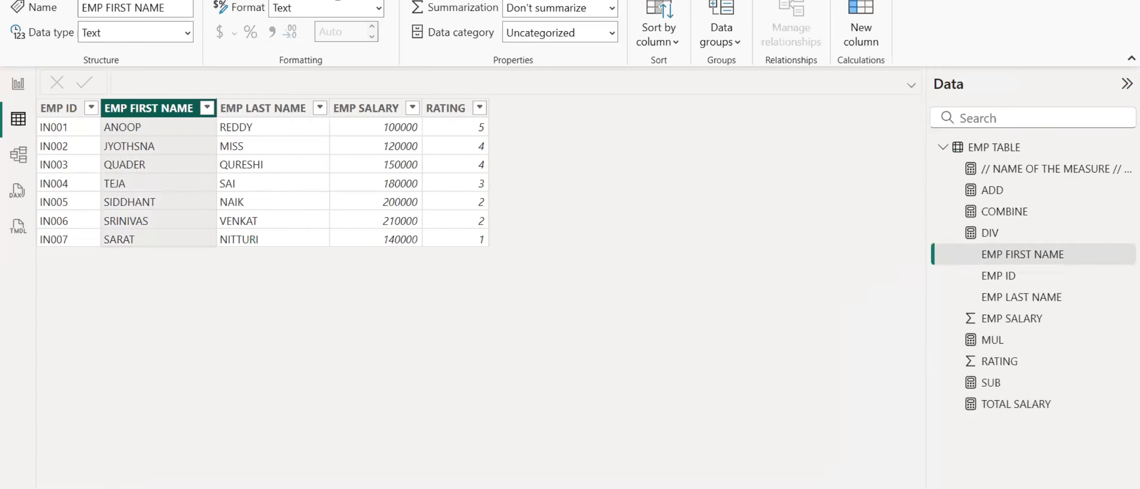
left_click(1004, 211)
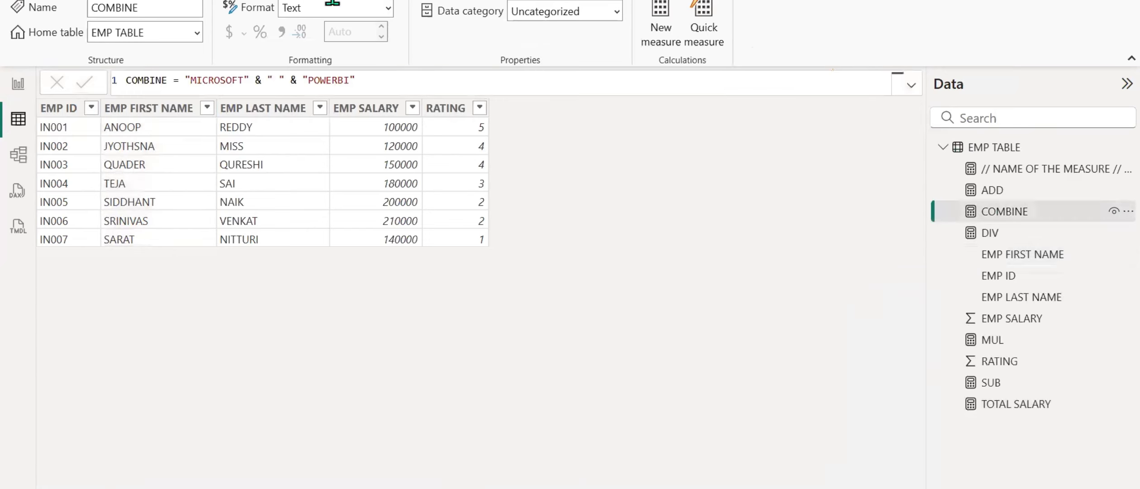
left_click(262, 107)
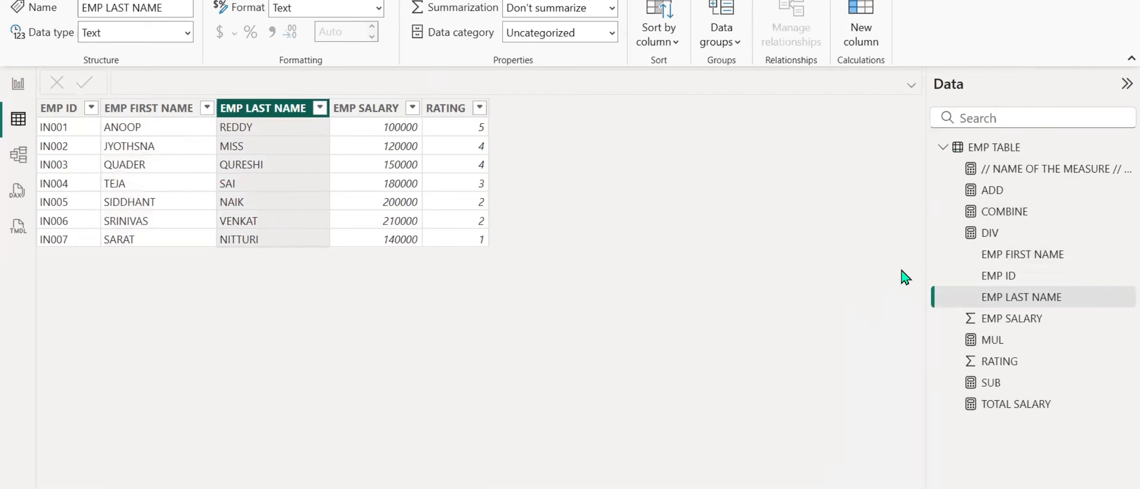
Create a calculated column in EMP TABLE with FULL NAME = CONCATENATE('EMP TABLE'[EMP FIRST NAME],'EMP TABLE'[EMP LAST NAME])
left_click(861, 32)
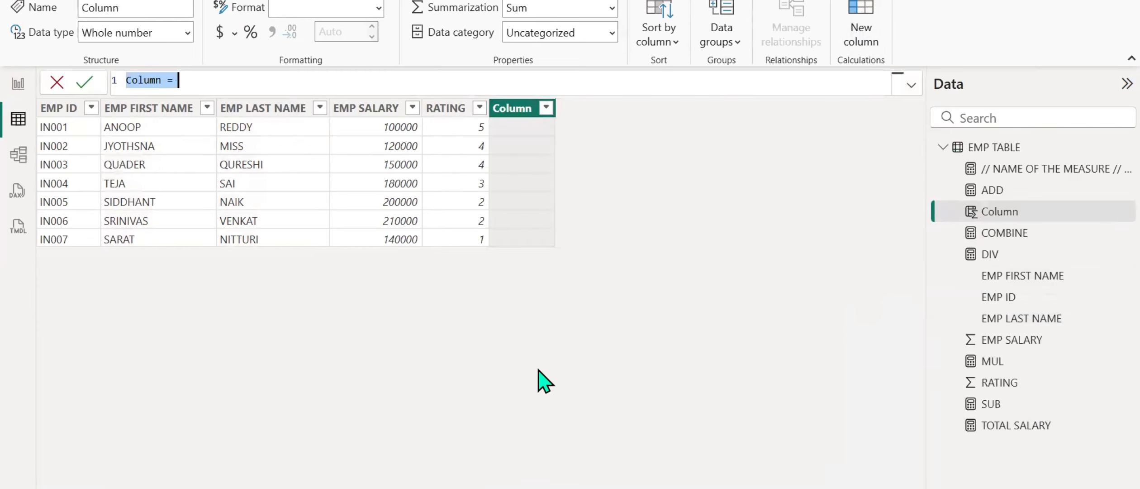
type("FULL N")
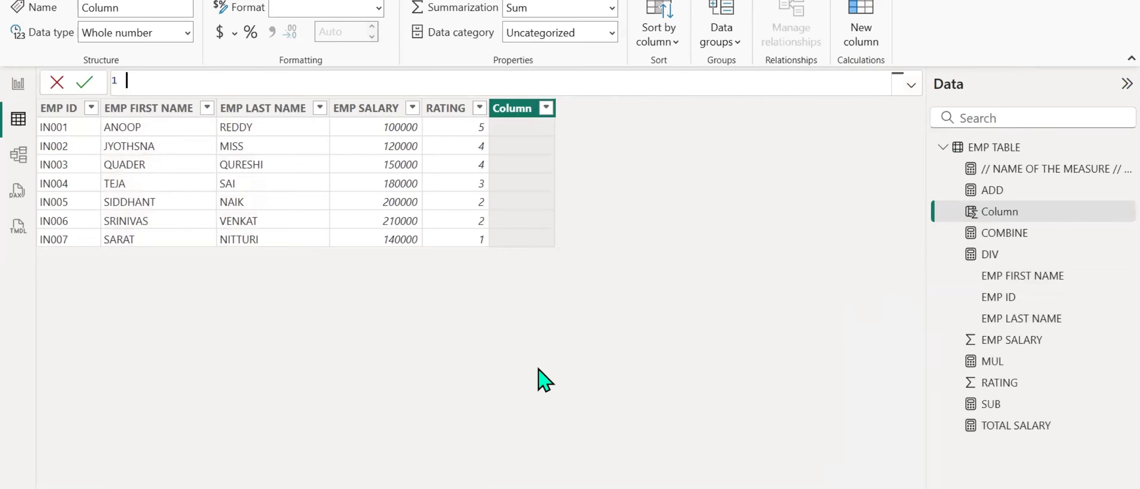
type("AME = CON")
key("Tab")
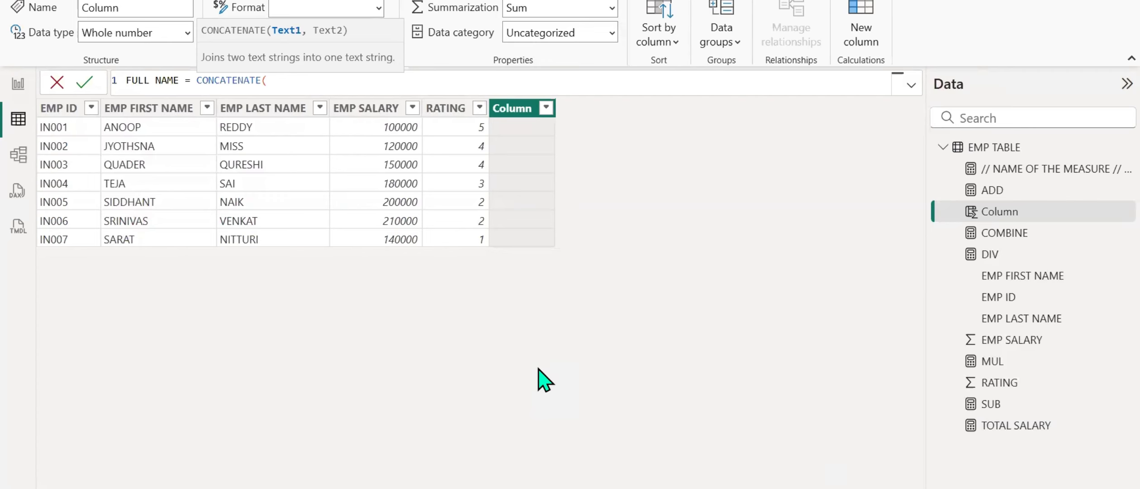
type("EMP ")
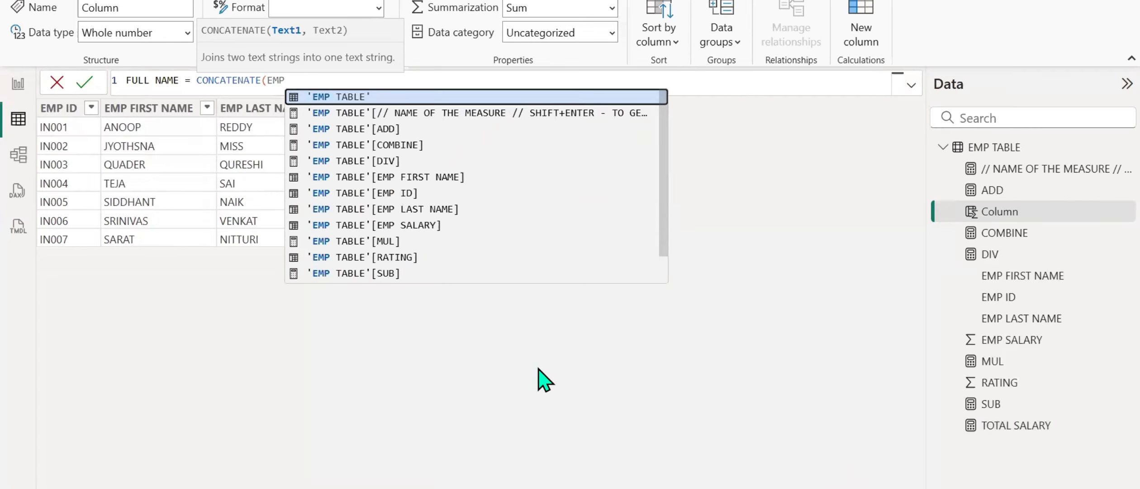
type("FI")
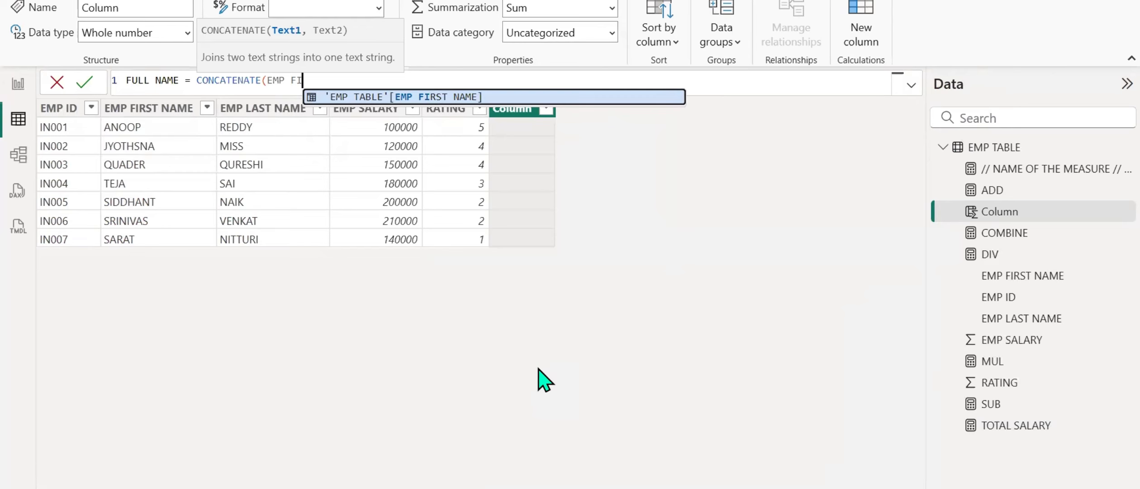
key("Tab")
type(",EMP L")
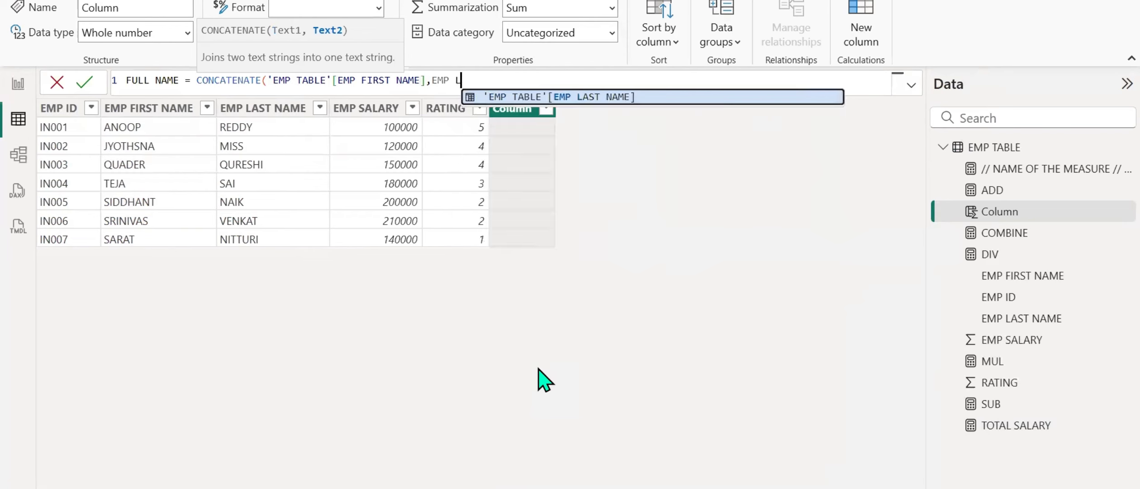
key("Tab")
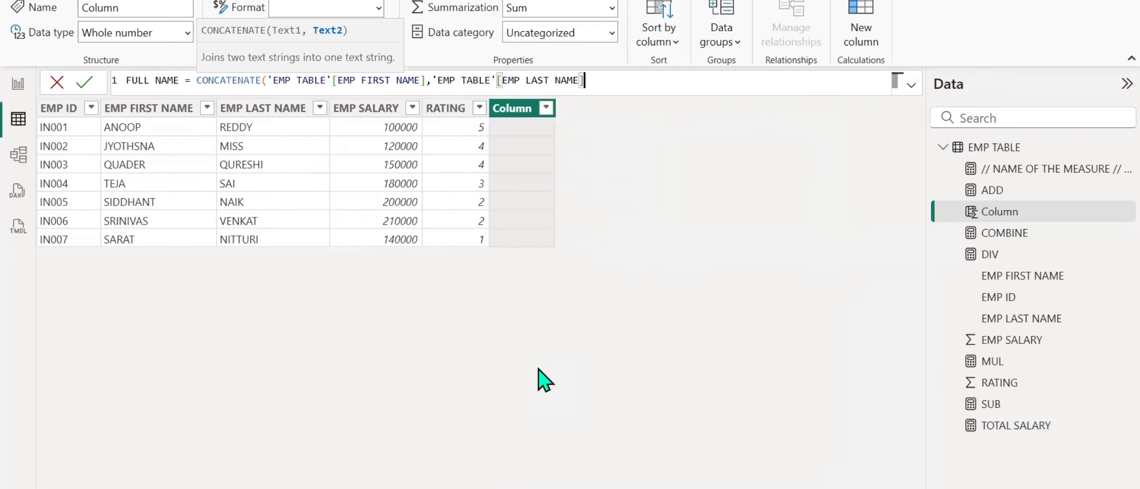
type(")")
key("Return")
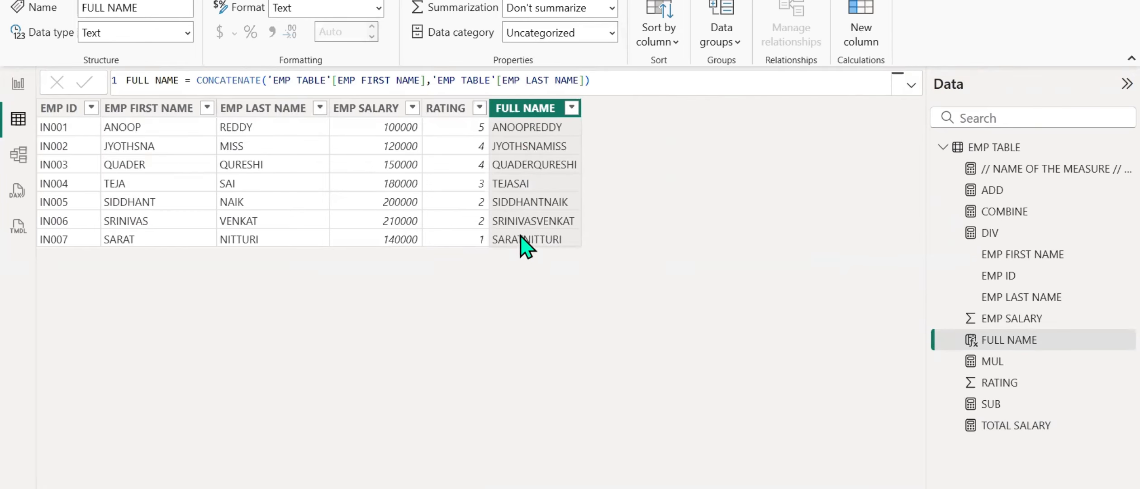
Rewrite the FULL NAME formula as CONCATENATE(CONCATENATE('EMP TABLE'[EMP FIRST NAME]," "),'EMP TABLE'[EMP LAST NAME])
double_click(198, 80)
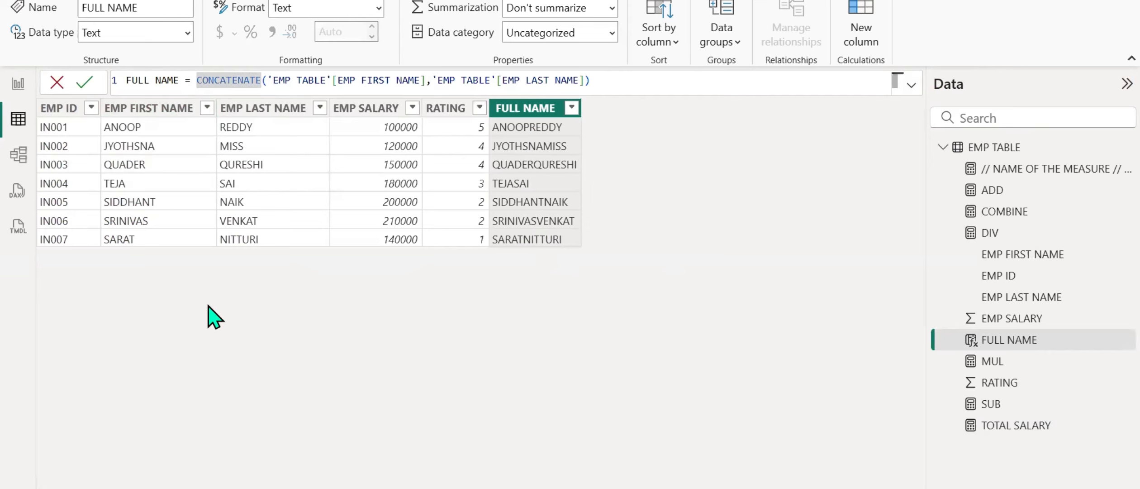
type("CON")
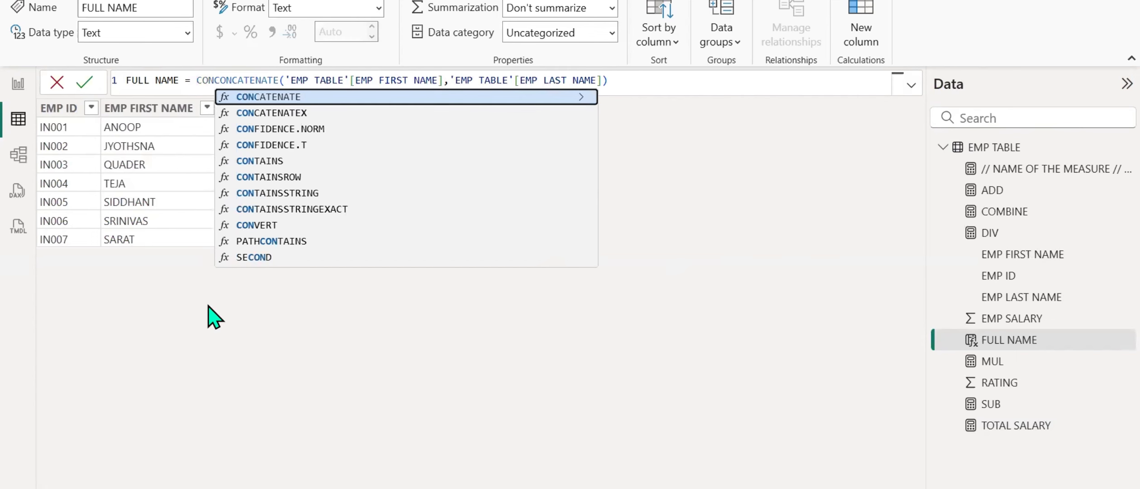
key("Tab")
key("Right")
key("Right")
key("Right")
key("Right")
key("Right")
key("Right")
key("Right")
key("Right")
key("Right")
key("Right")
key("Right")
key("Right")
key("Right")
key("Right")
key("Right")
key("Right")
key("Right")
key("Right")
key("Right")
key("Right")
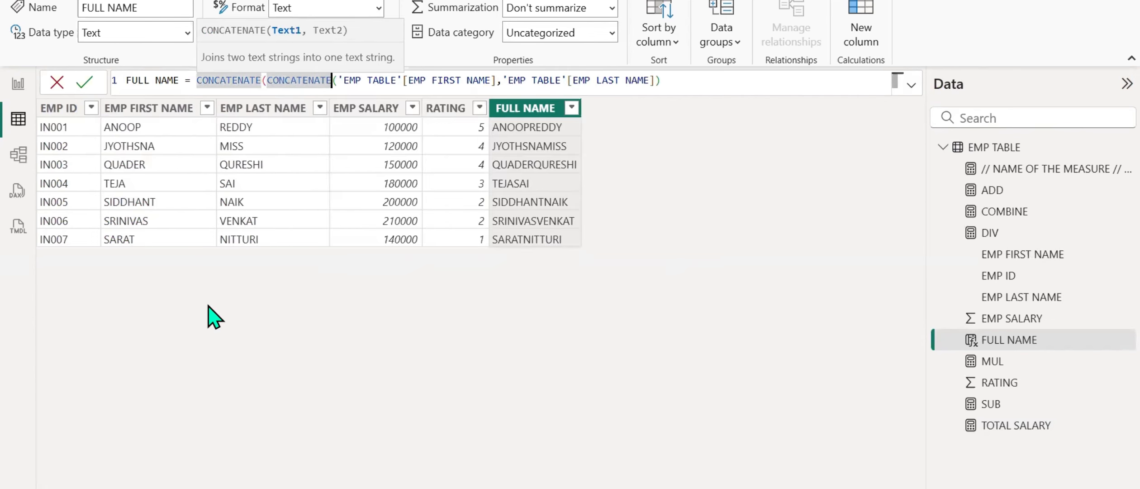
key("Right")
key("Right")
key("Right")
key("Right")
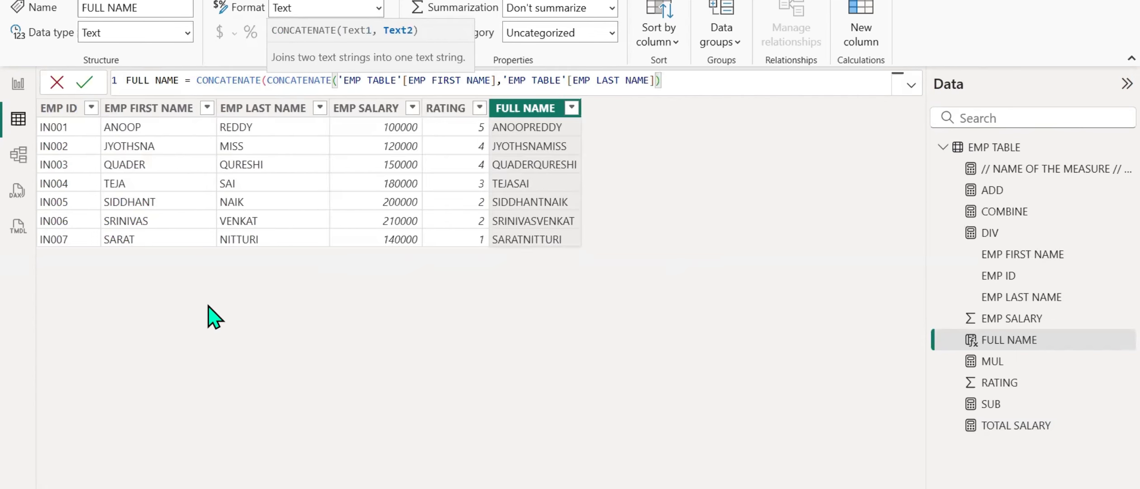
type("\" \"")
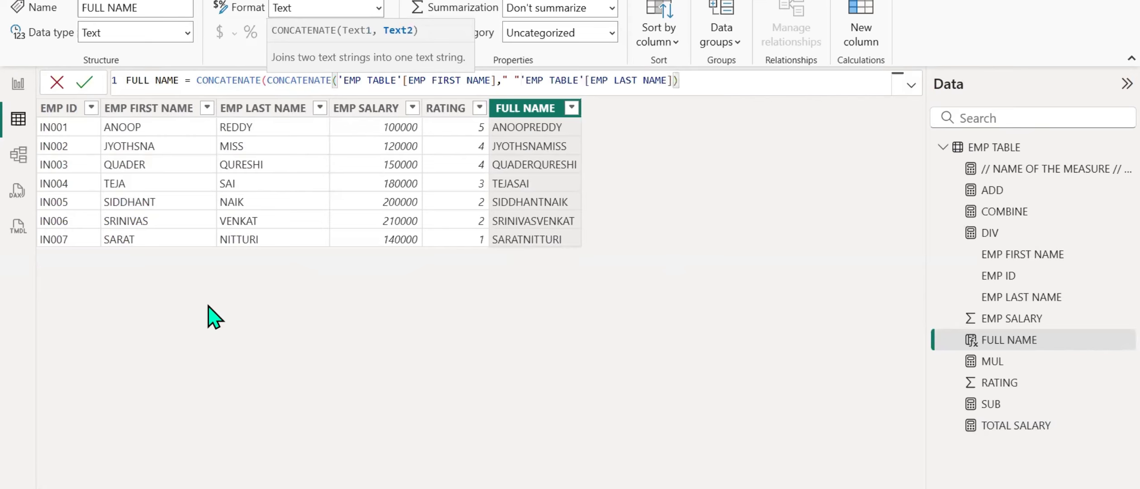
type(")")
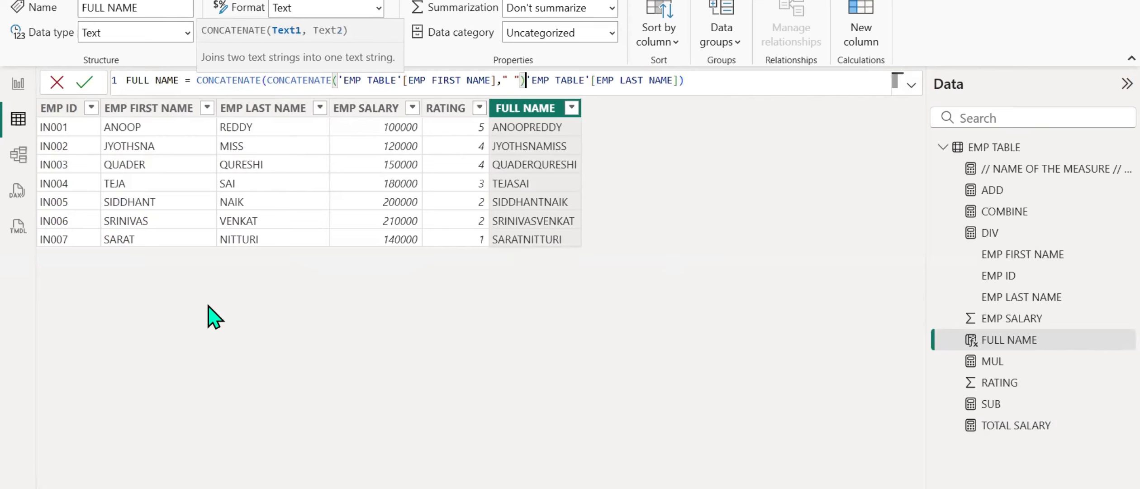
type(",")
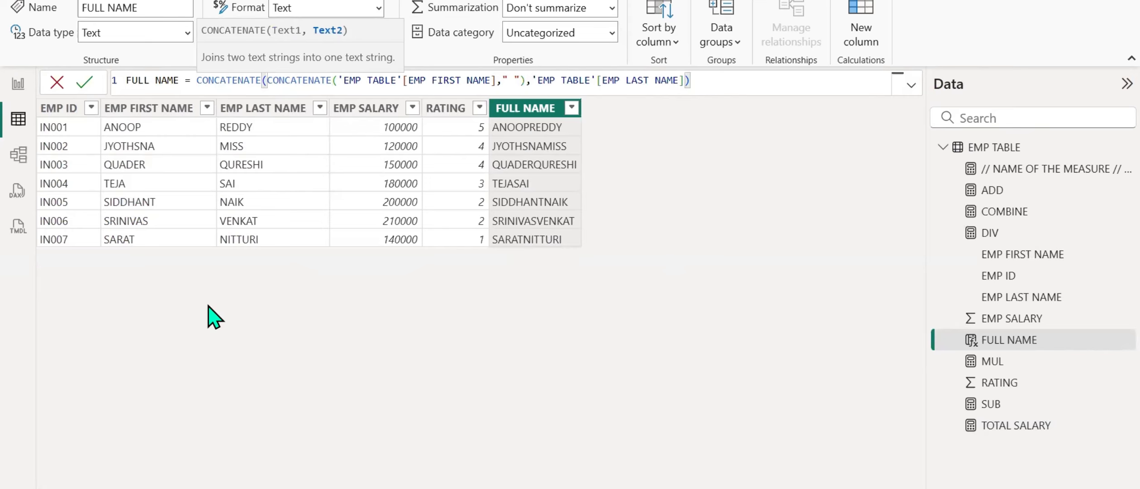
Highlight the inner CONCATENATE and the outer function's two arguments in turn, and commit the FULL NAME formula
left_click(270, 81)
left_click_drag(270, 81, 517, 82)
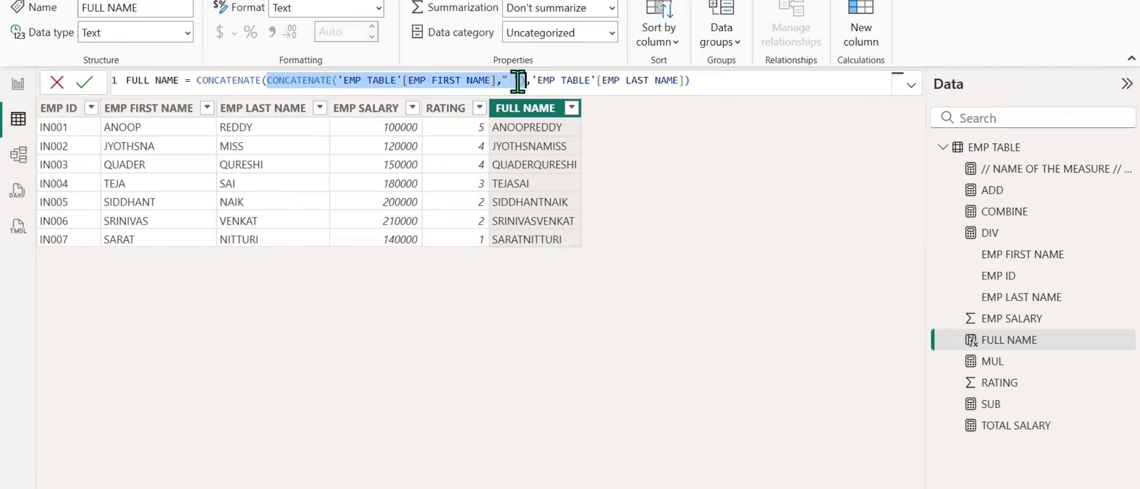
left_click(197, 80)
left_click_drag(196, 81, 528, 82)
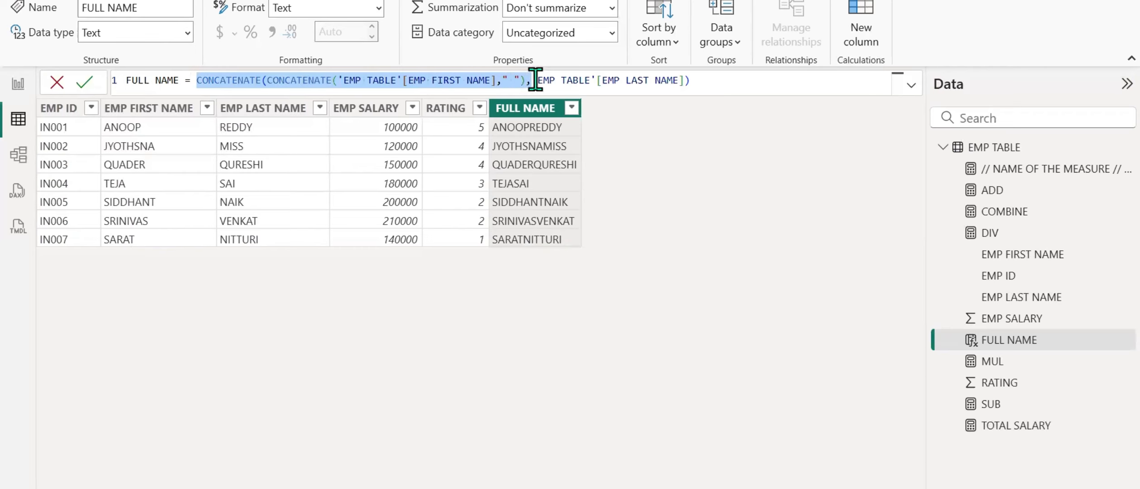
left_click_drag(536, 81, 709, 86)
left_click(709, 86)
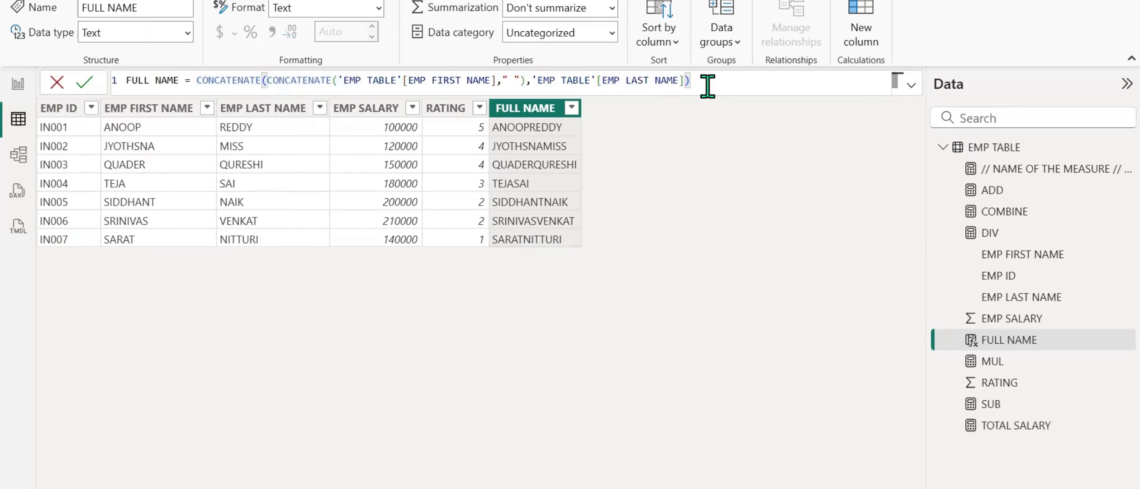
key("Return")
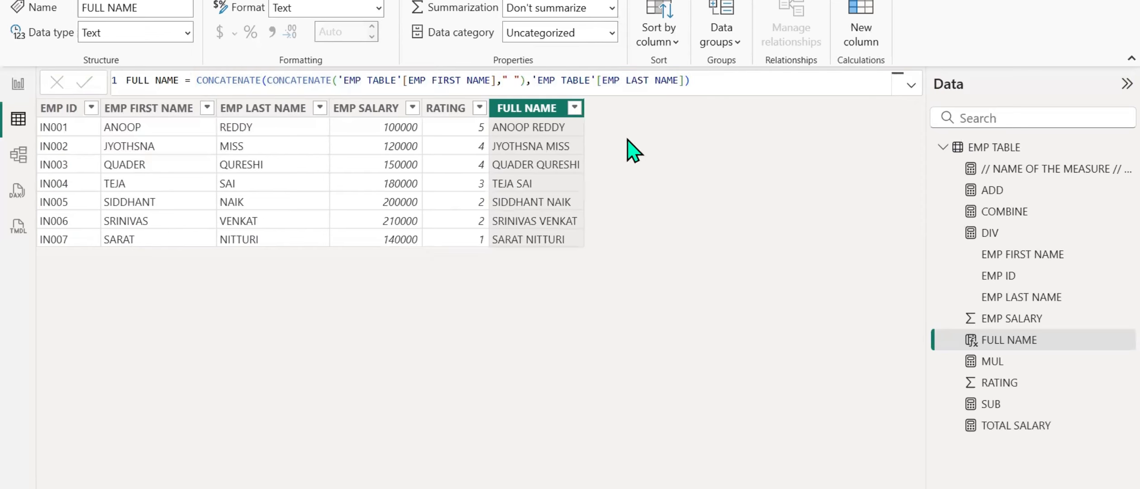
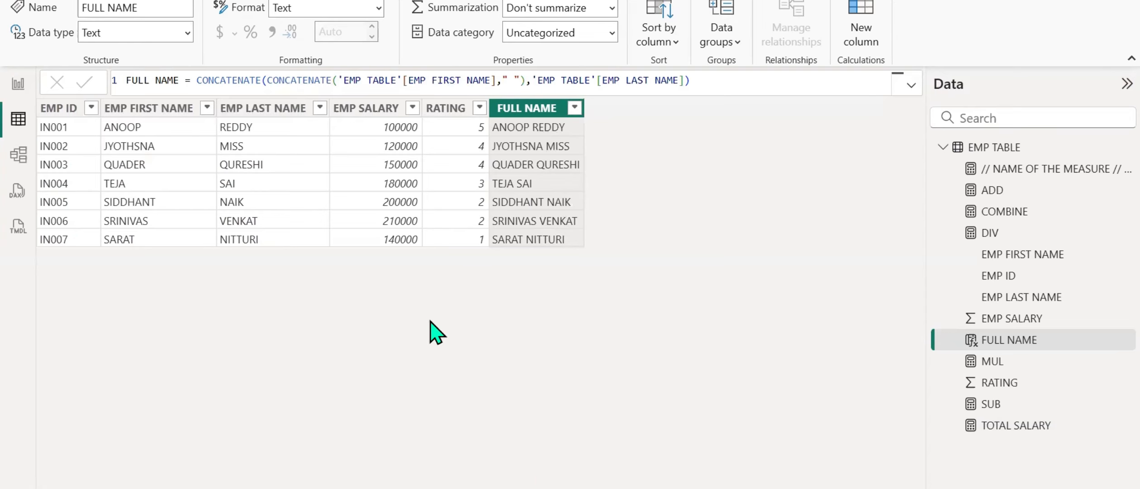
Switch to the text editor and copy the TEXT FUNCTIONS section covering LEFT, RIGHT and MID from the older notes file
left_click(17, 84)
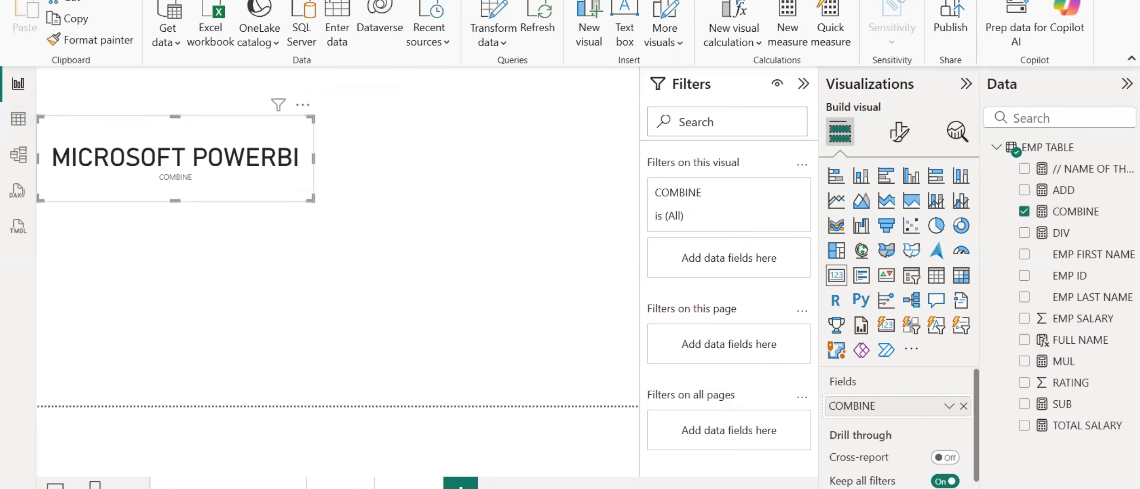
key("alt+Tab")
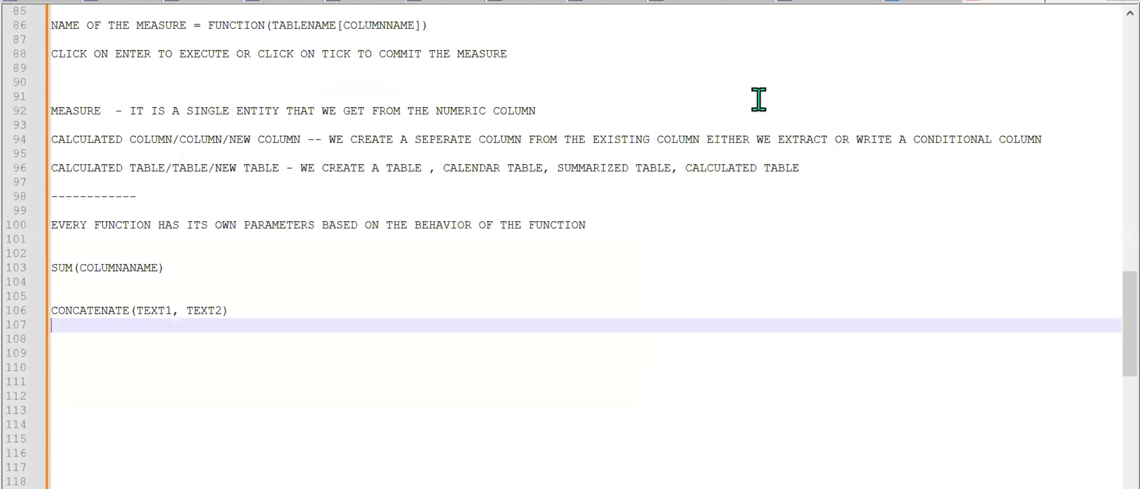
left_click(712, 2)
scroll(292, 206, "up", 17)
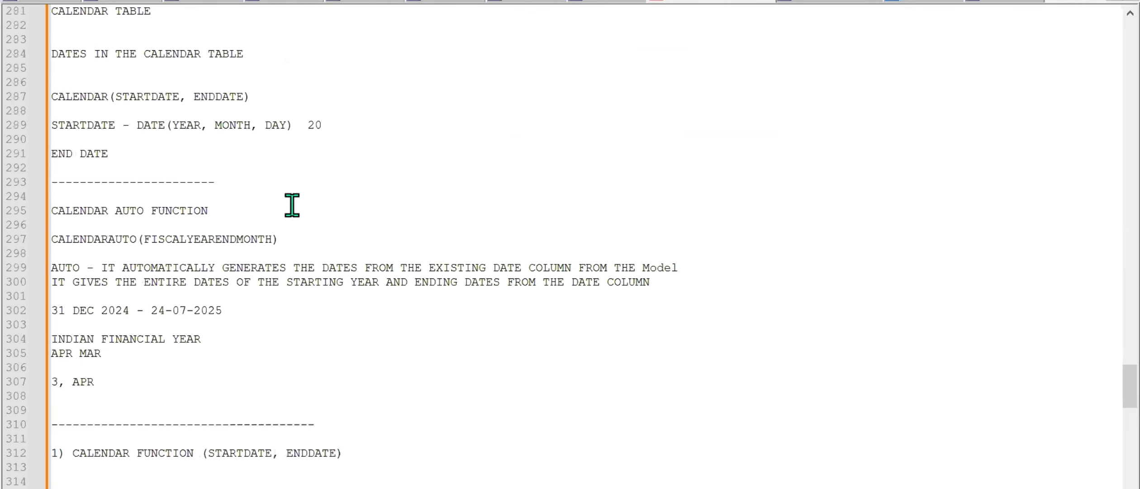
scroll(292, 205, "up", 19)
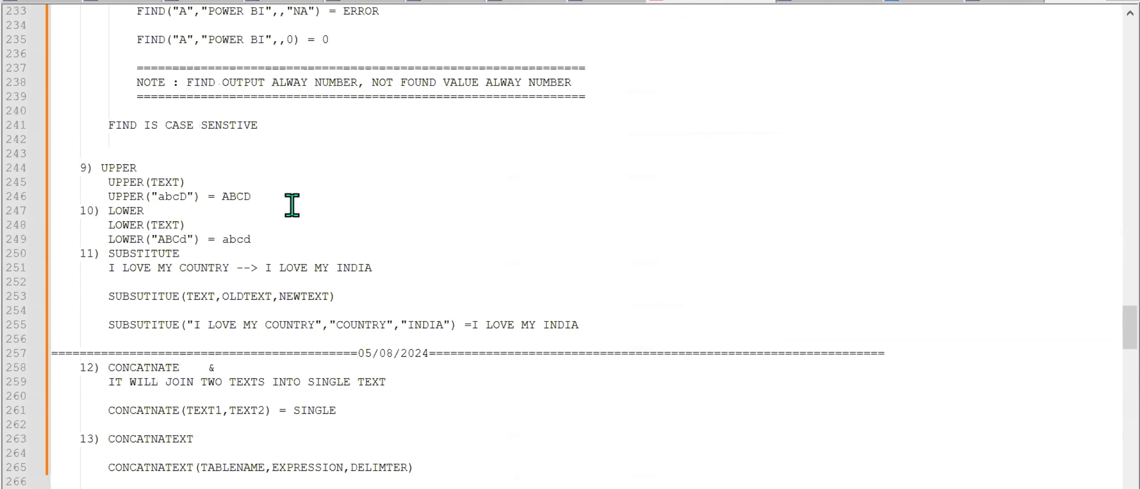
scroll(292, 206, "up", 17)
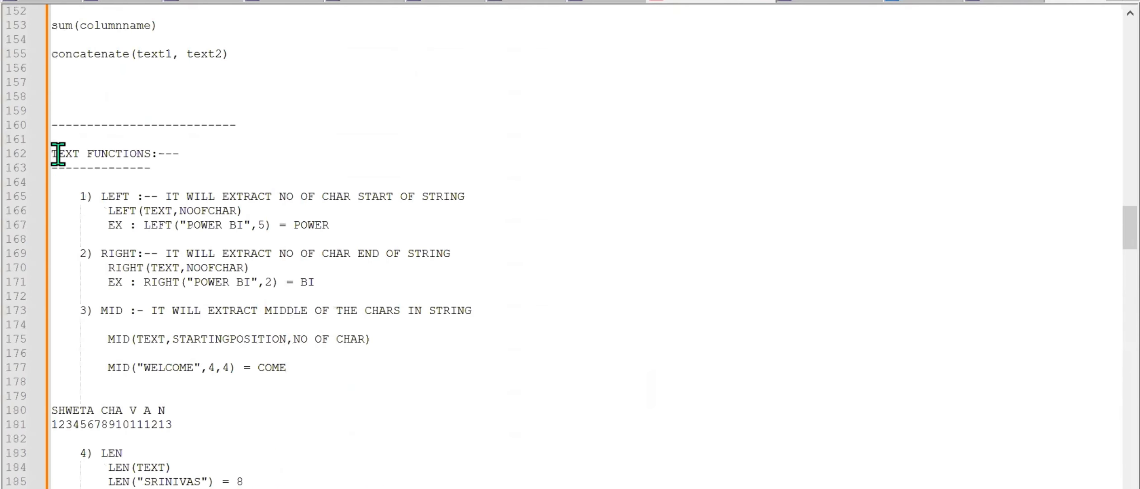
left_click_drag(50, 156, 304, 367)
key("ctrl+c")
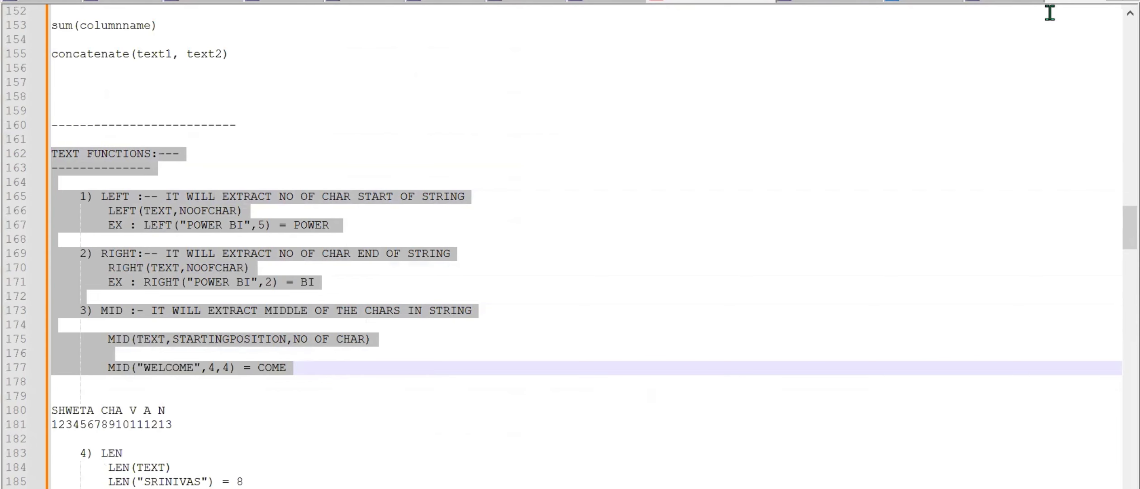
Paste the TEXT FUNCTIONS section into the current notes below the CONCATENATE line and highlight the word LEFT
left_click(988, 2)
key("Down")
key("Down")
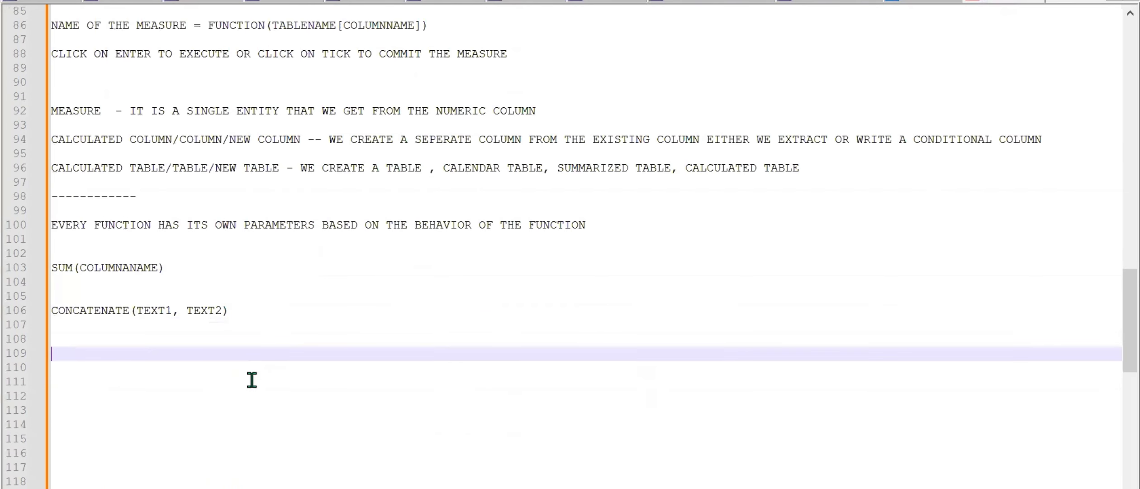
key("ctrl+v")
scroll(252, 379, "down", 3)
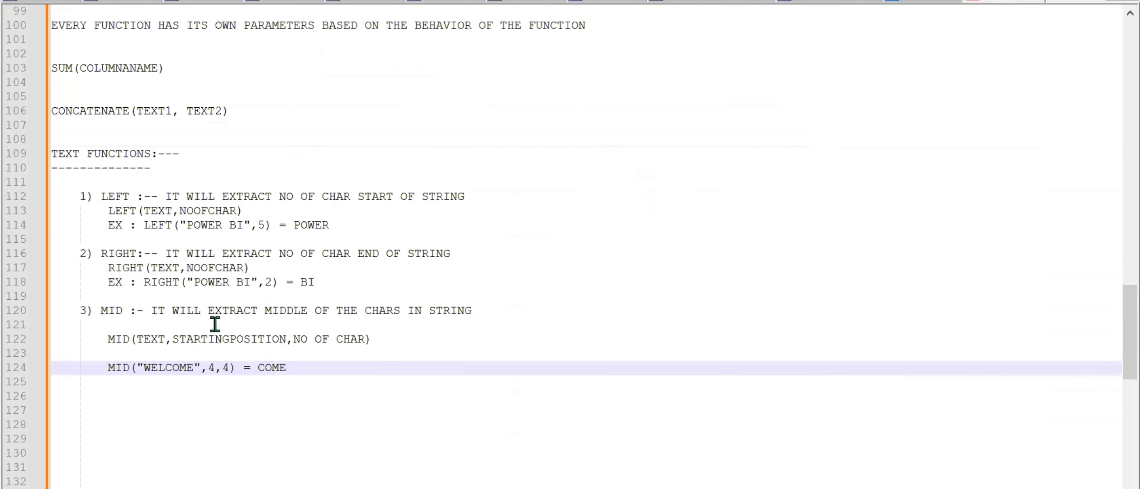
left_click_drag(101, 198, 135, 196)
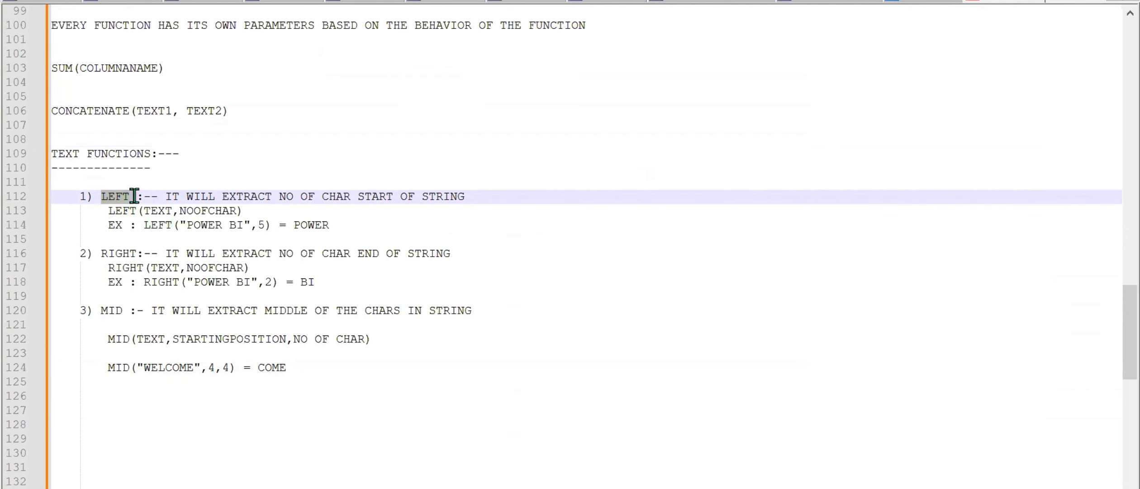
Switch to the untitled Power BI Desktop report, open Power Query Editor and try to split EMP FIRST NAME by 4 characters
mouse_move(679, 486)
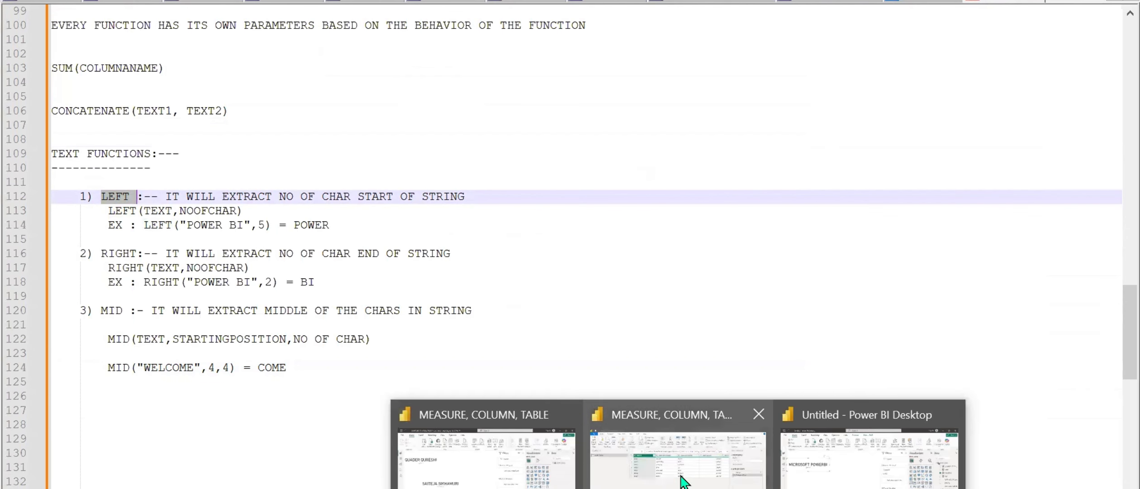
left_click(857, 479)
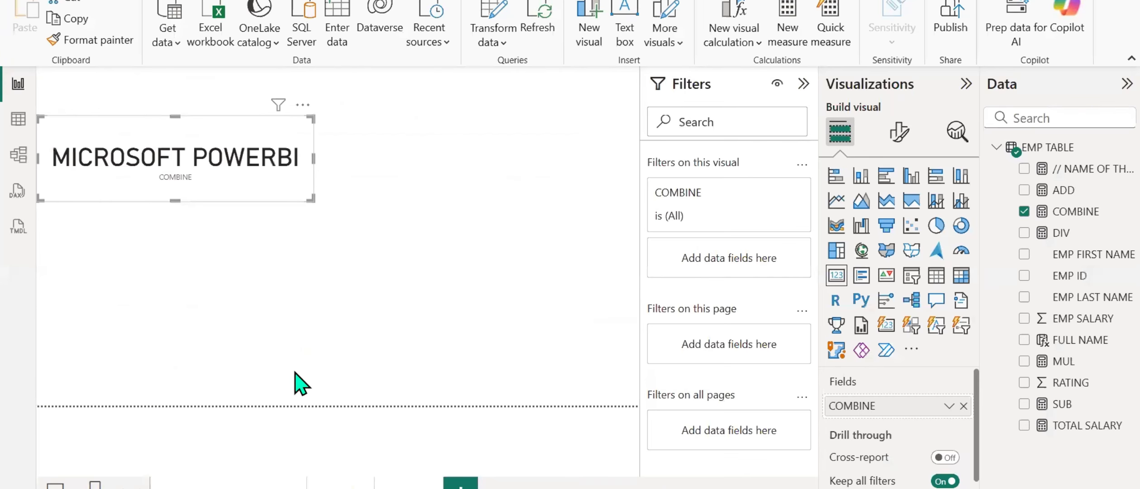
left_click(491, 26)
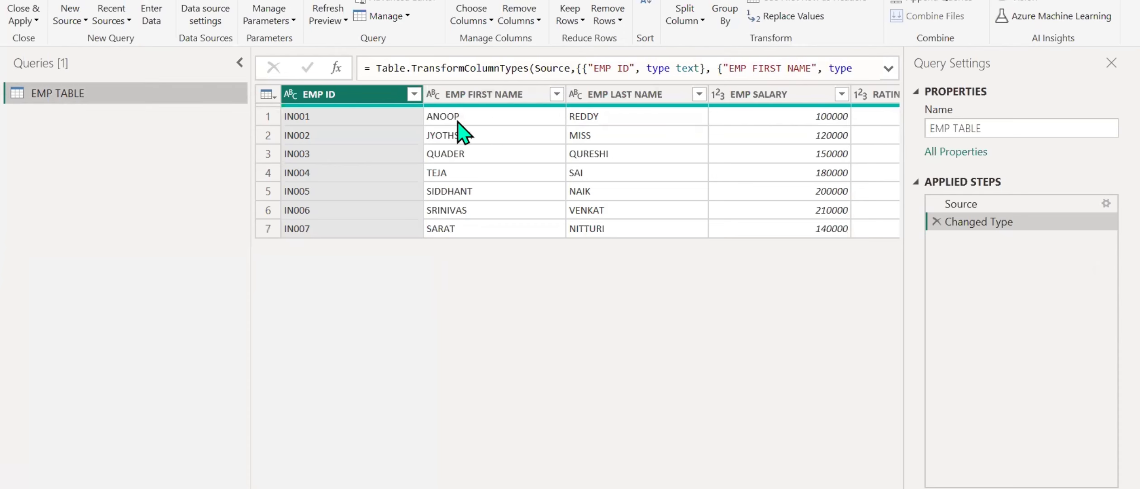
left_click(484, 94)
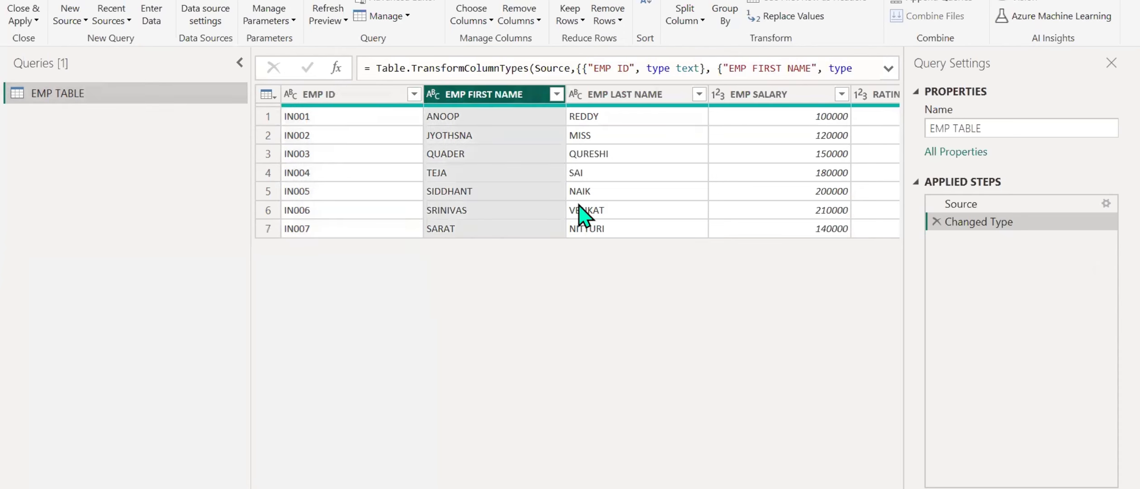
left_click(701, 26)
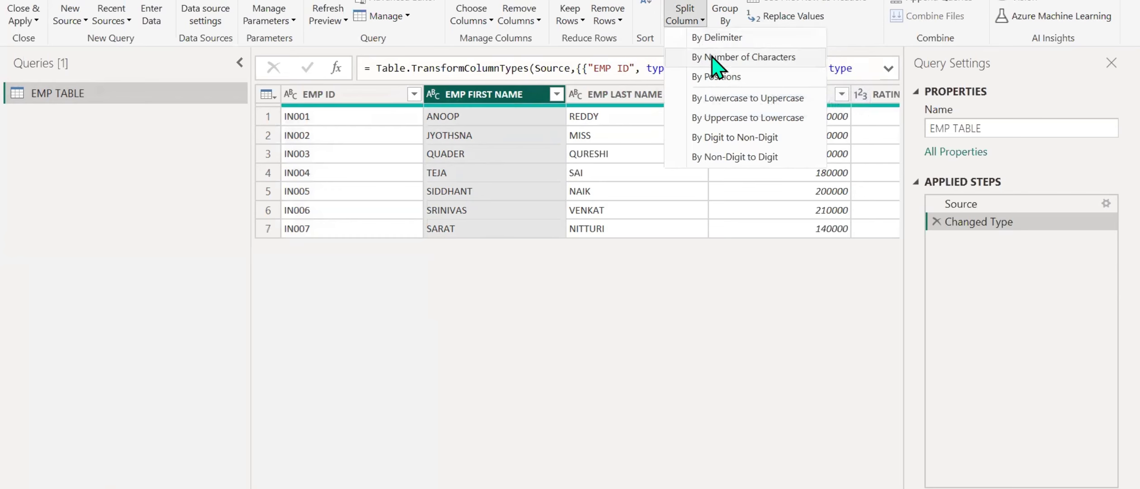
left_click(745, 57)
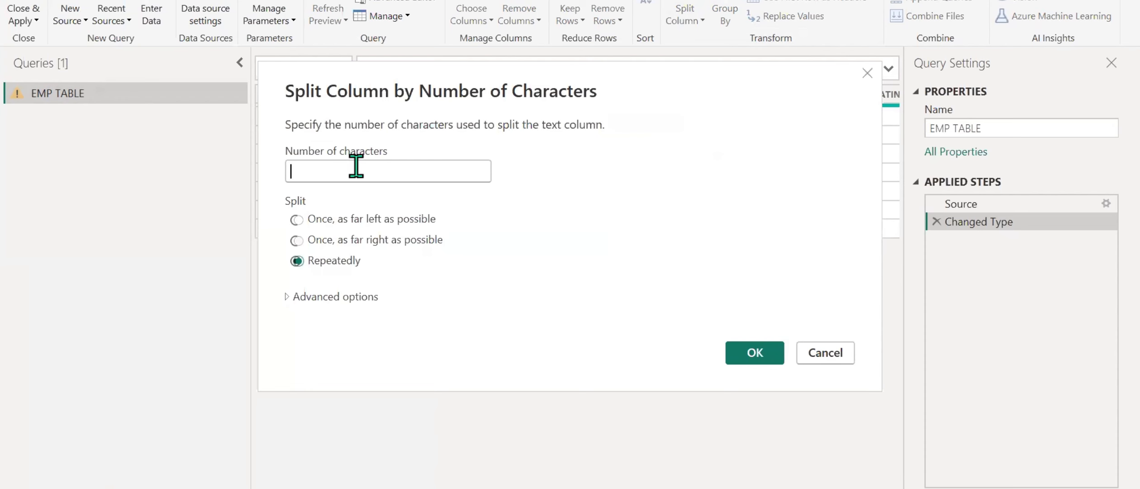
left_click(356, 167)
type("4")
left_click(817, 355)
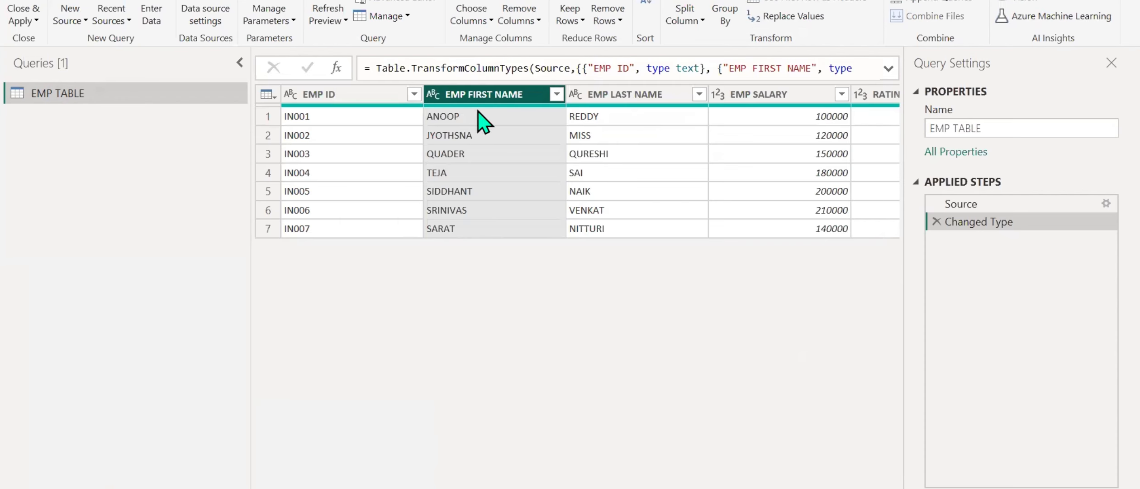
Try to extract the first 2 characters of EMP FIRST NAME, then close Power Query Editor
left_click(113, 0)
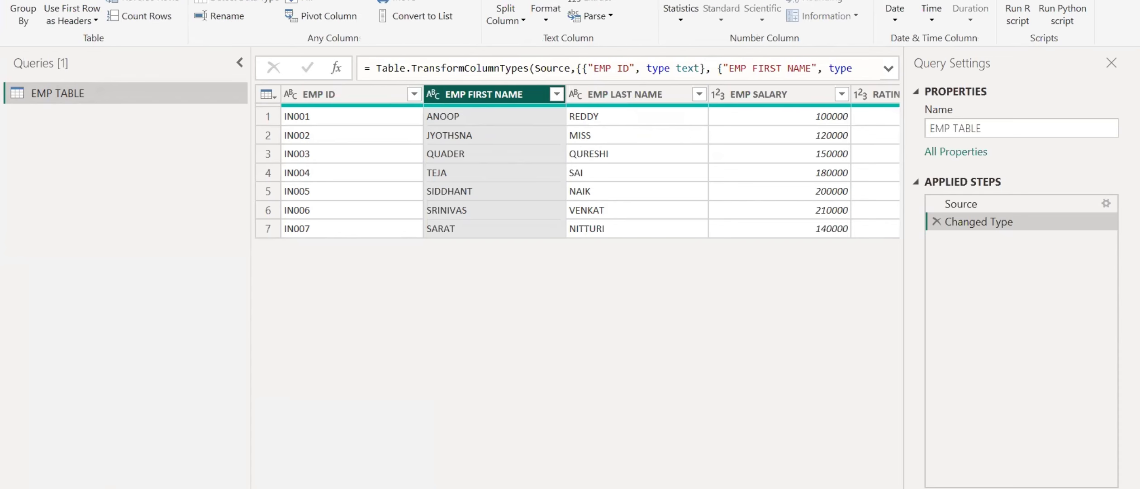
left_click(621, 2)
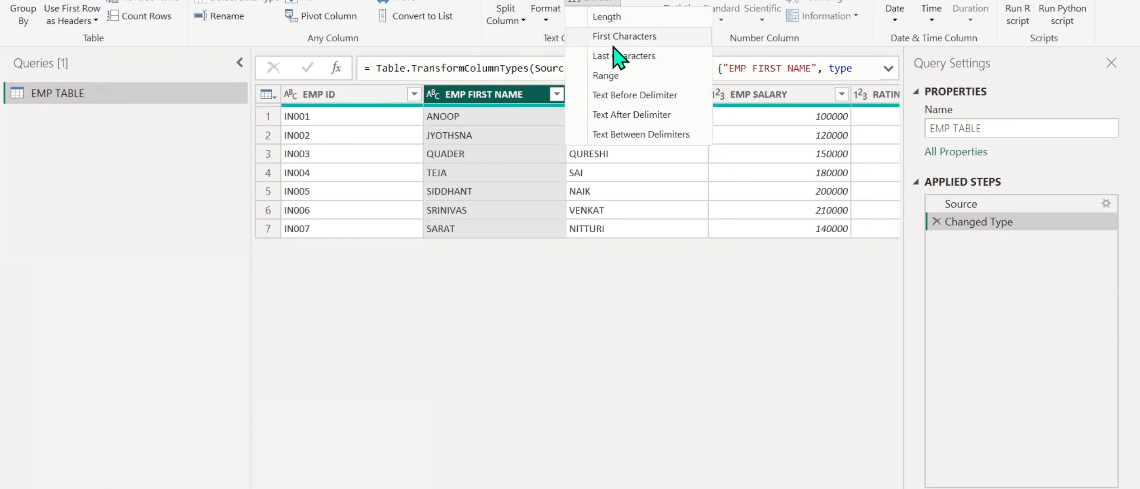
left_click(638, 41)
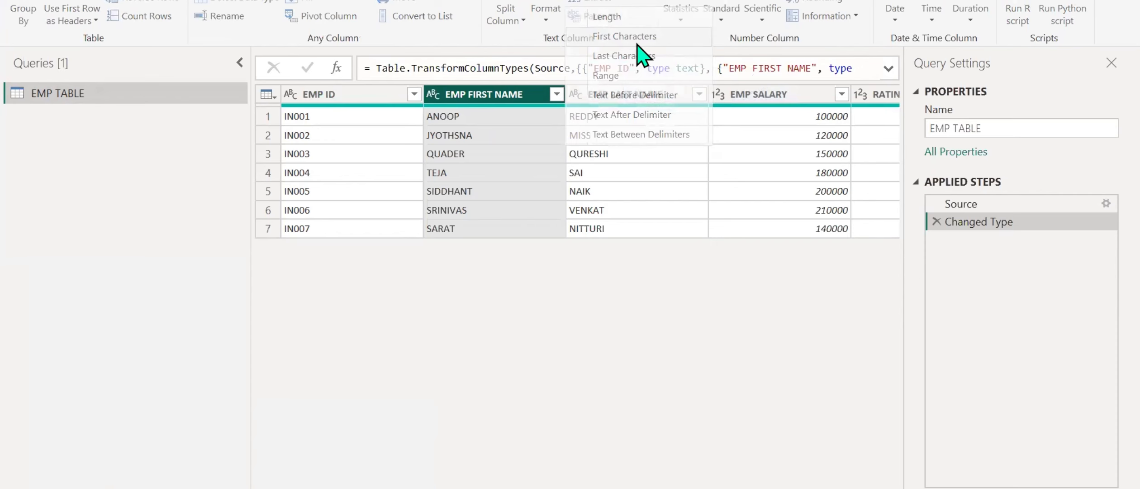
type("2")
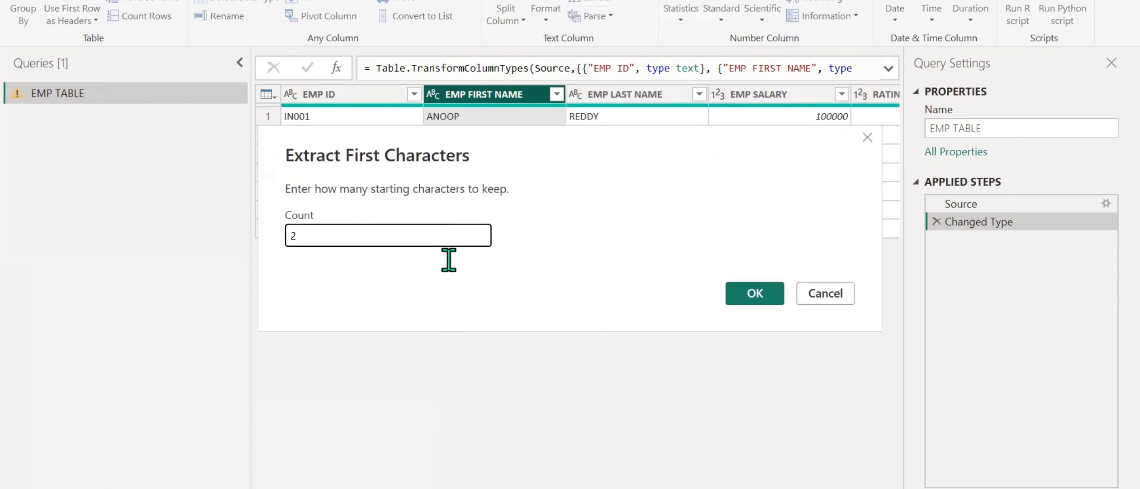
left_click(824, 295)
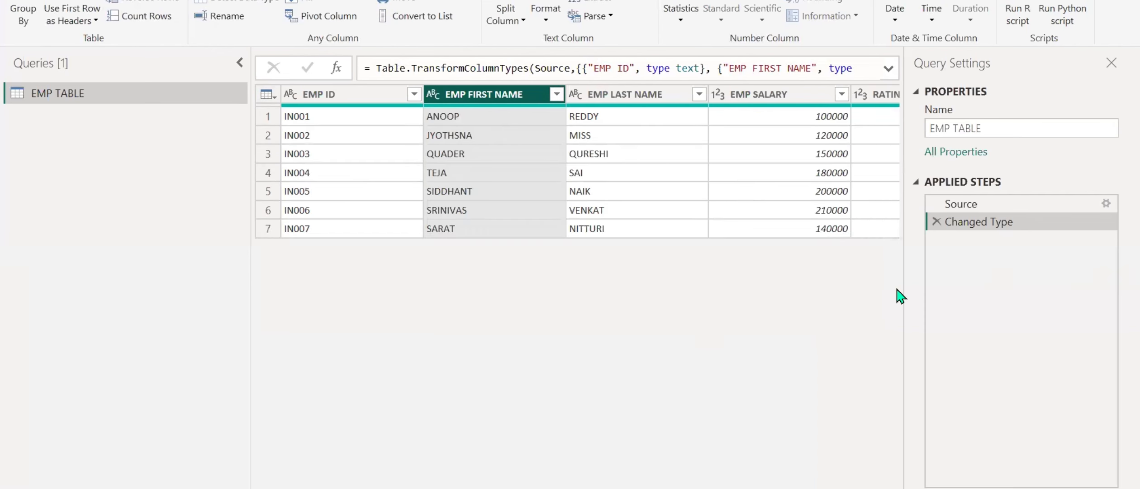
key("alt+F4")
left_click(641, 272)
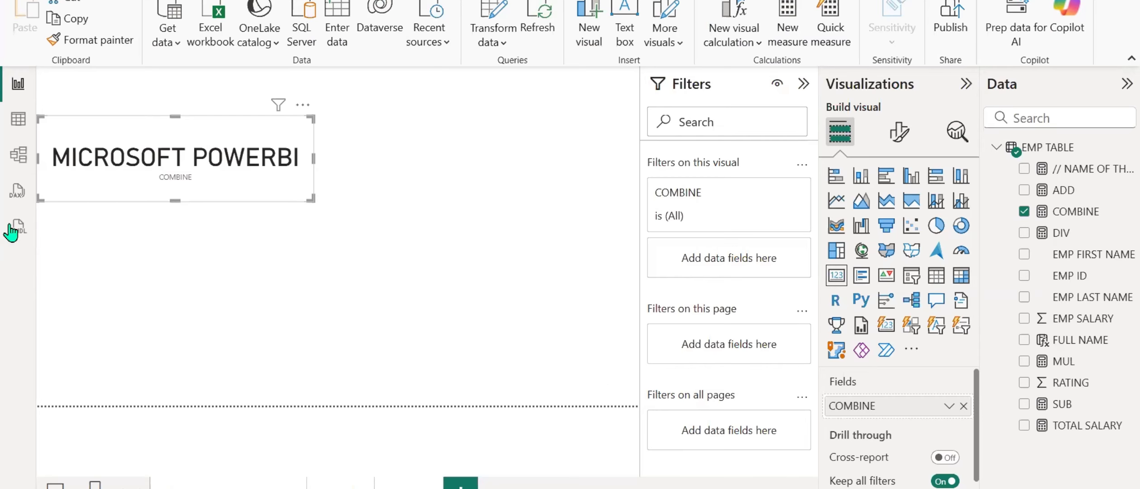
In Table view, create a calculated column in EMP TABLE with LEFT = LEFT('EMP TABLE'[EMP FIRST NAME],3)
left_click(17, 131)
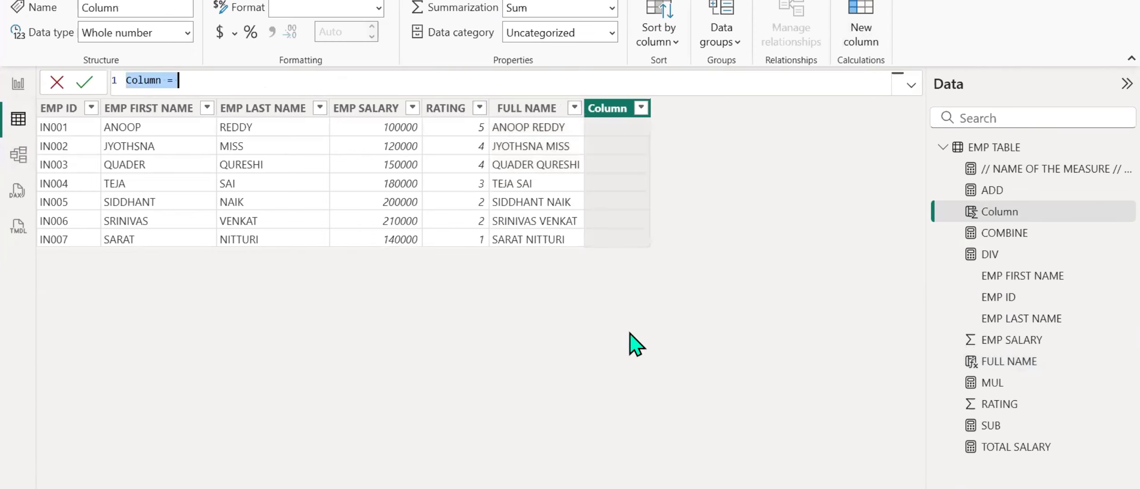
key("BackSpace")
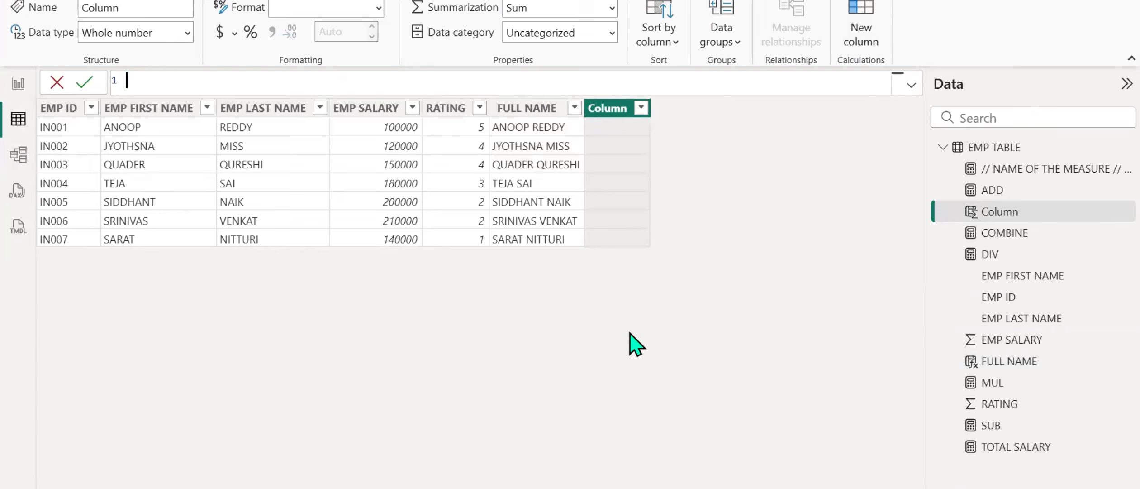
type("LEFT = LEFT(")
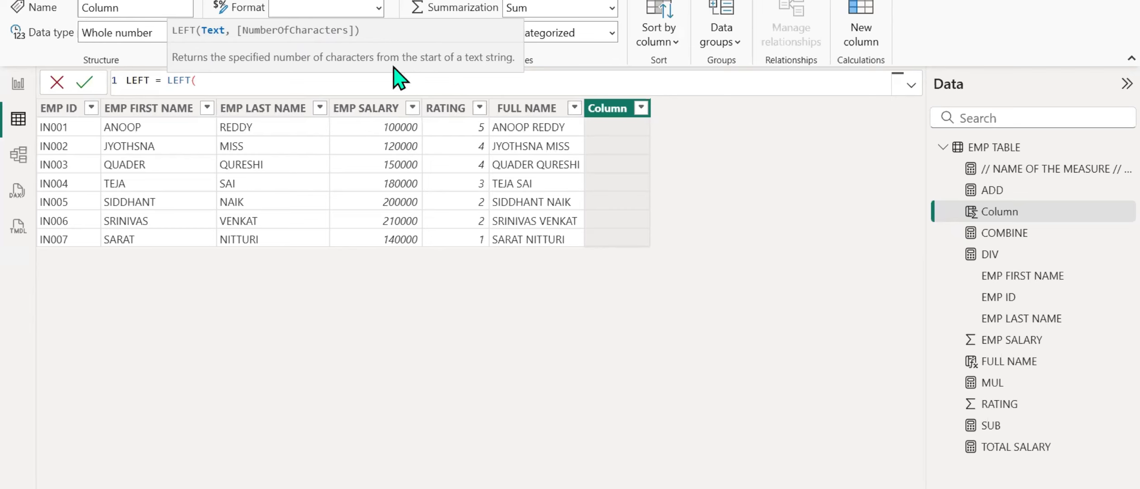
left_click_drag(422, 58, 512, 58)
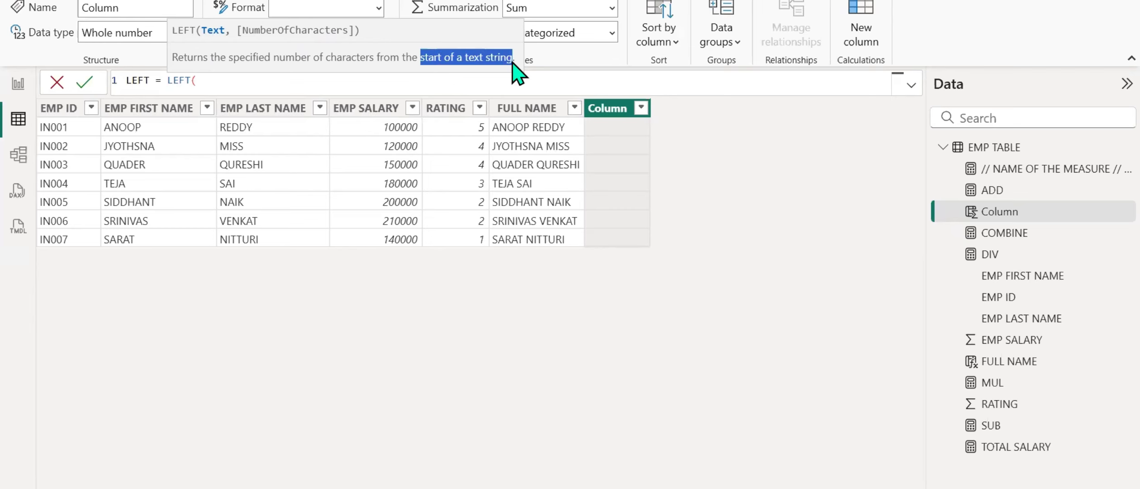
left_click(212, 79)
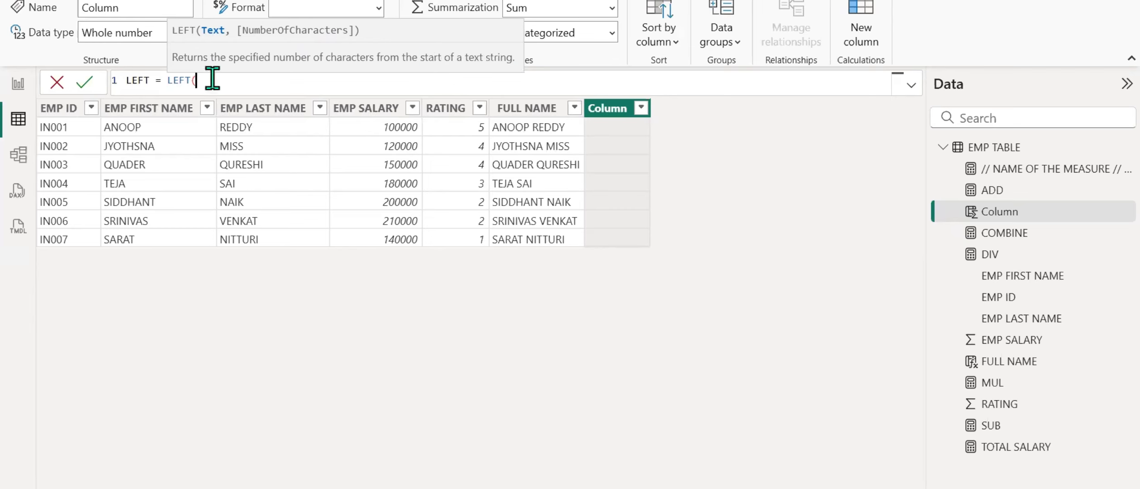
type("EMP FI")
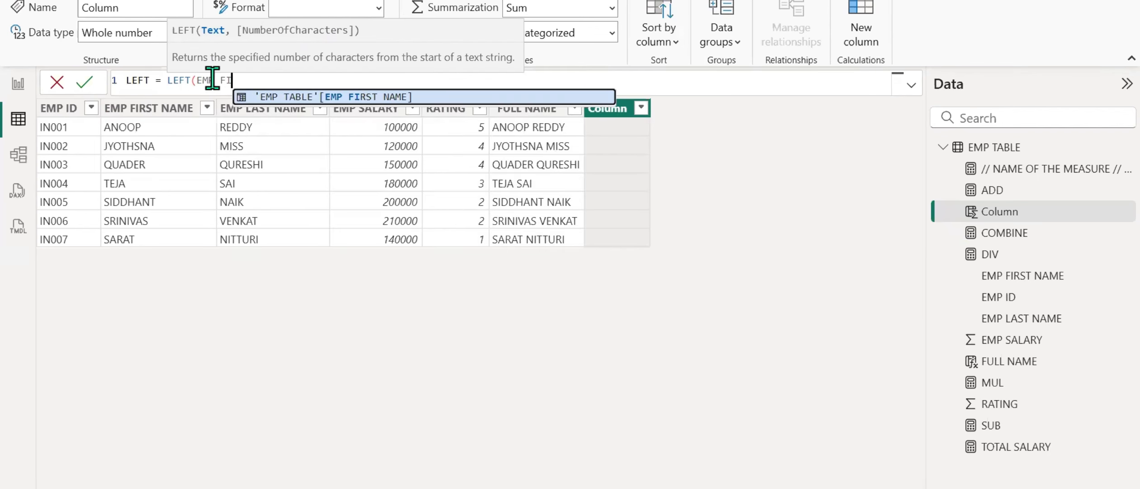
key("Tab")
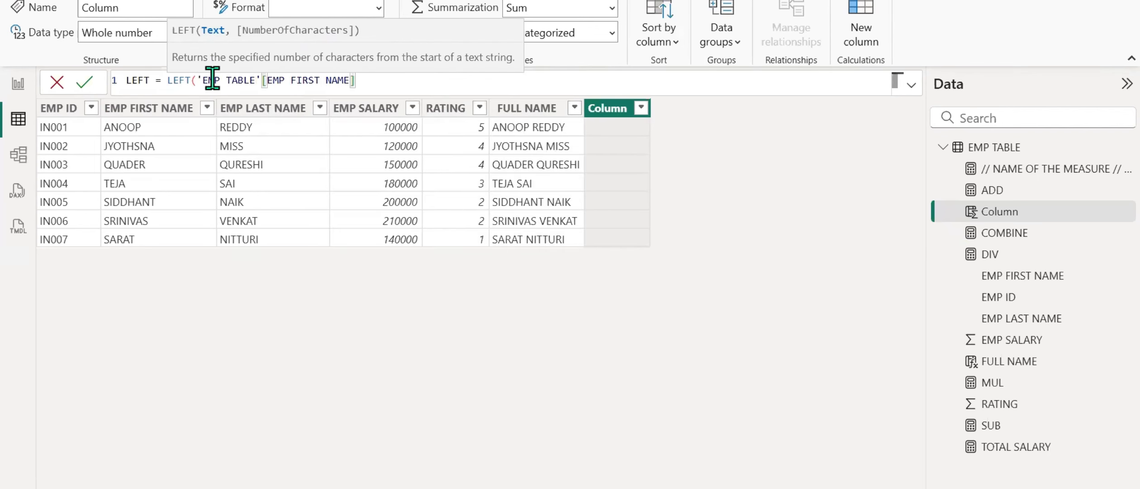
type(",")
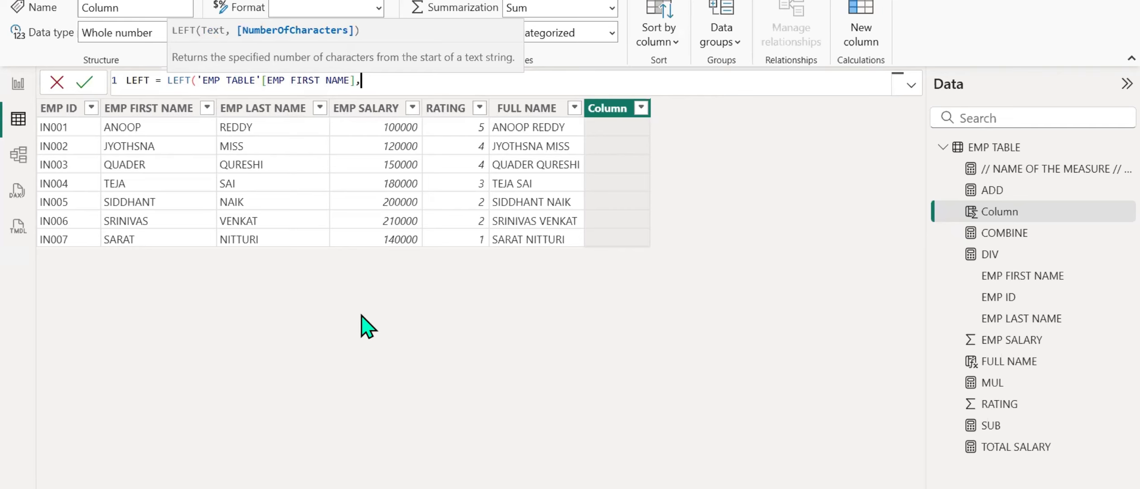
type("3)")
key("Return")
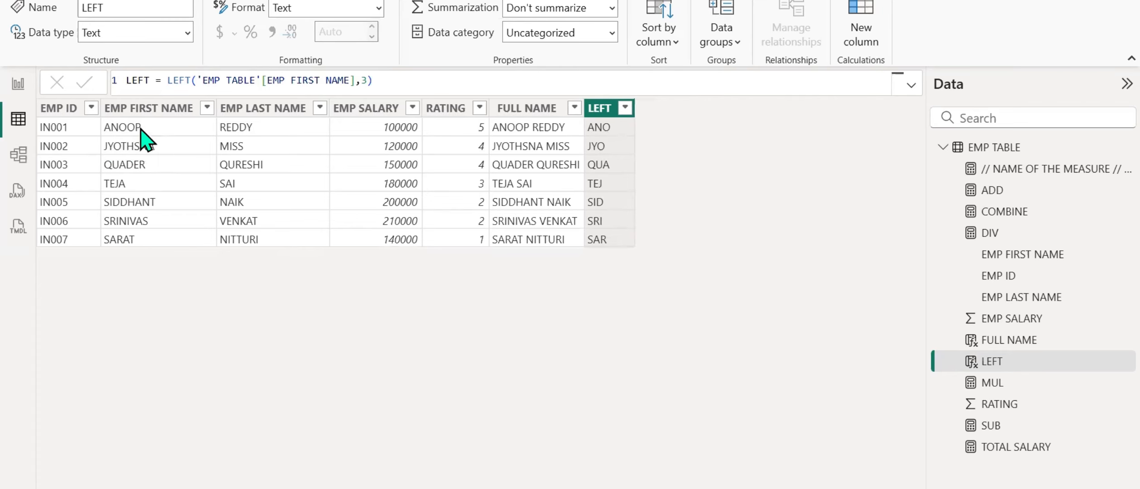
Switch to the text editor notes and add a sample first name below the MID example, with 123 on the line beneath
left_click(579, 488)
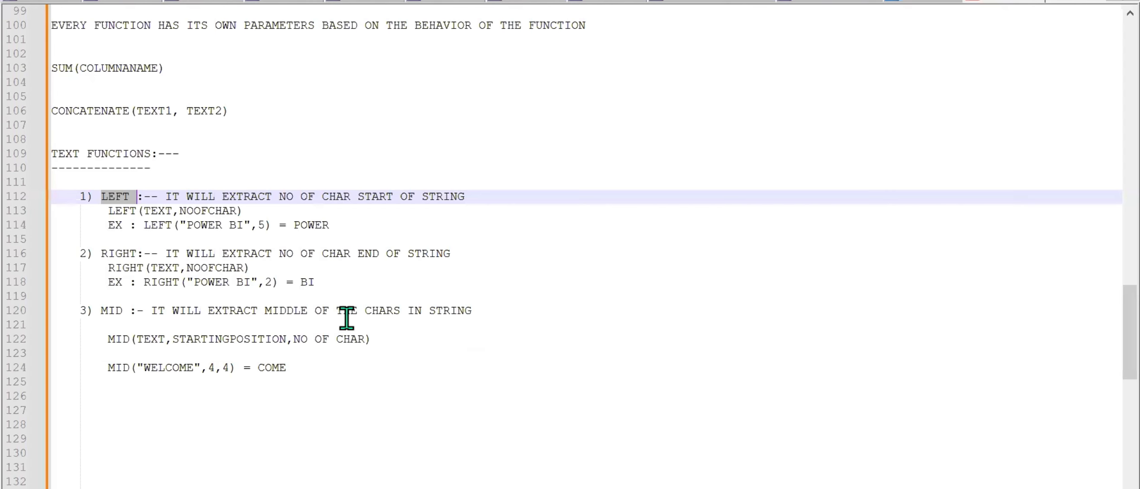
scroll(316, 308, "down", 2)
left_click(337, 286)
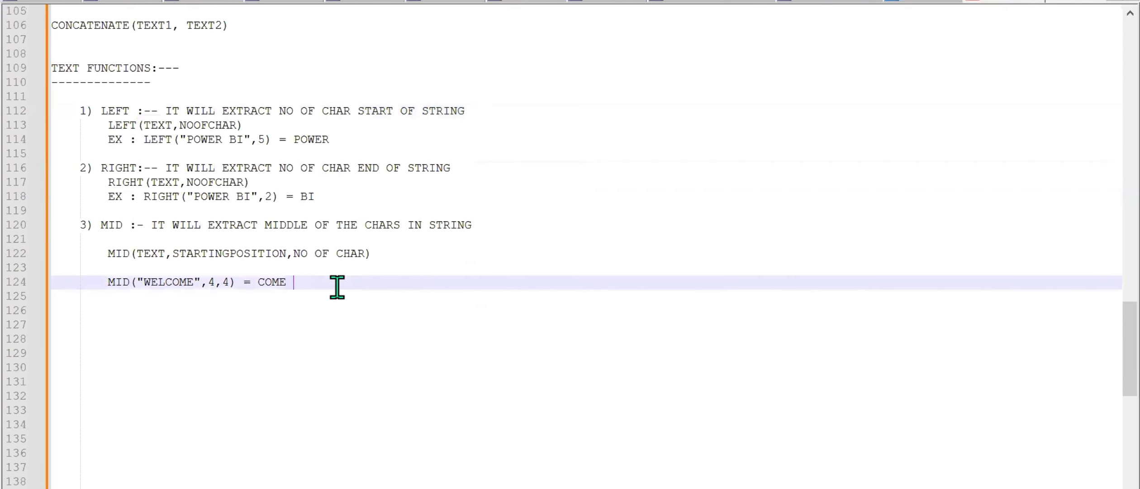
key("Return")
key("Return")
key("Return")
key("BackSpace")
key("BackSpace")
key("BackSpace")
key("Return")
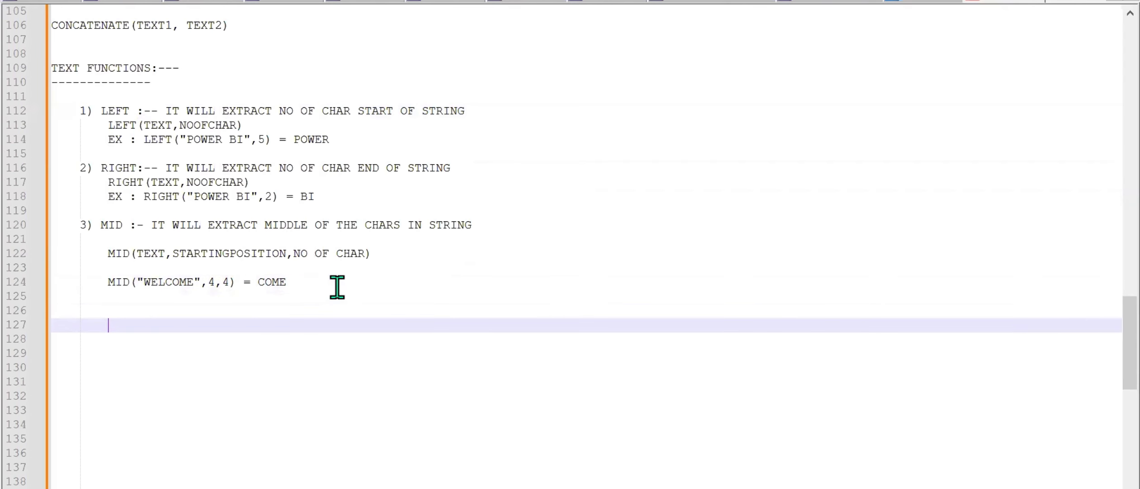
type("AN")
key("BackSpace")
type("NOOP")
key("Return")
type("123")
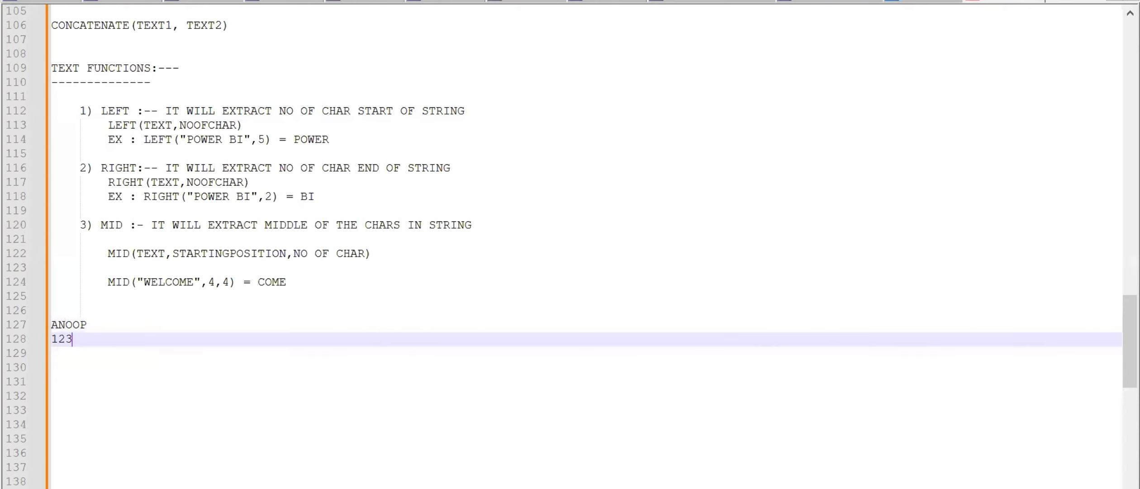
Append a space and JI to the sample first name and extend the digit line beneath it to 12345678
type("45")
left_click(87, 324)
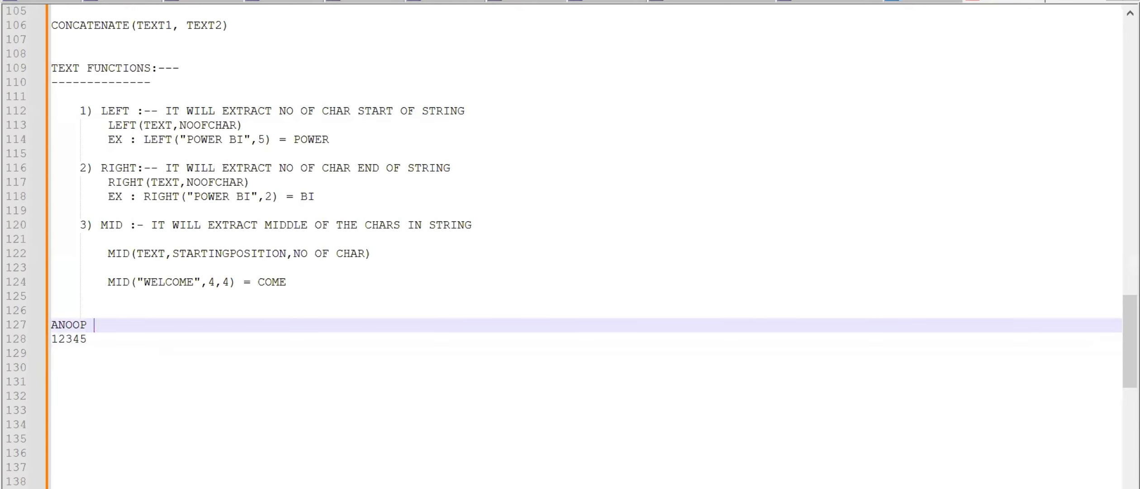
type("JI")
key("BackSpace")
key("BackSpace")
key("BackSpace")
type("JI")
left_click(87, 339)
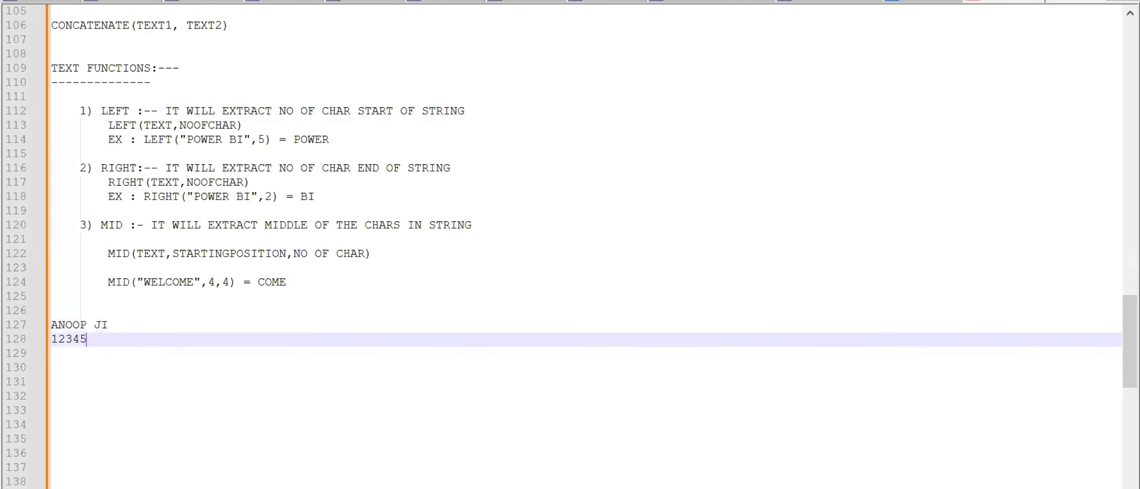
type("678")
left_click_drag(73, 325, 37, 324)
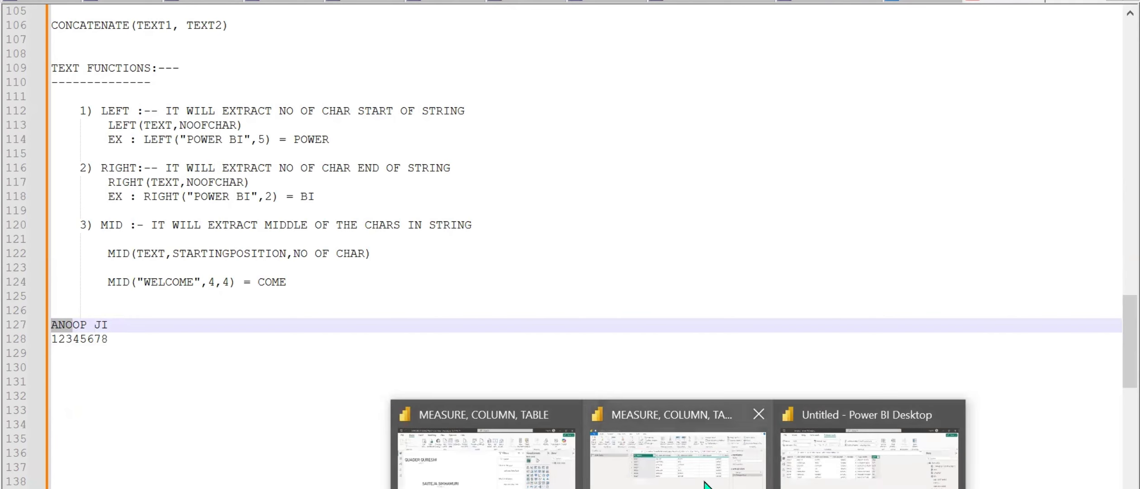
Switch to Power BI Desktop and create a calculated column in EMP TABLE with RIGHT = RIGHT('EMP TABLE'[EMP FIRST NAME],3)
left_click(706, 485)
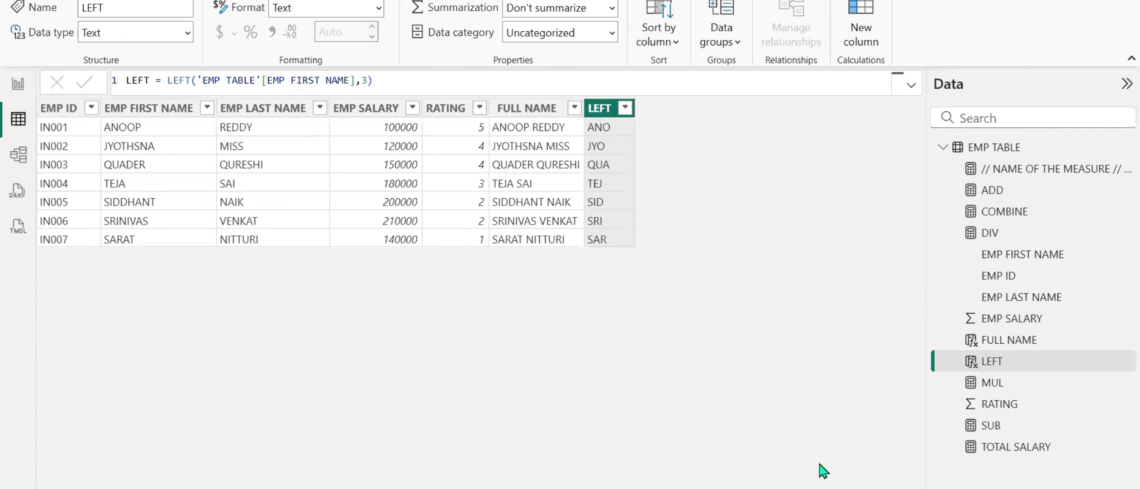
left_click(984, 367)
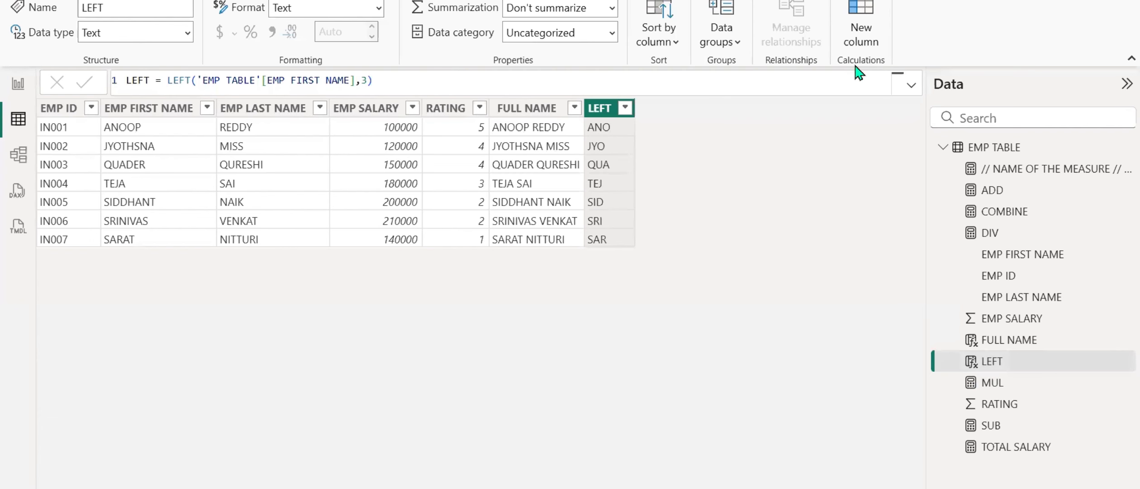
left_click(868, 43)
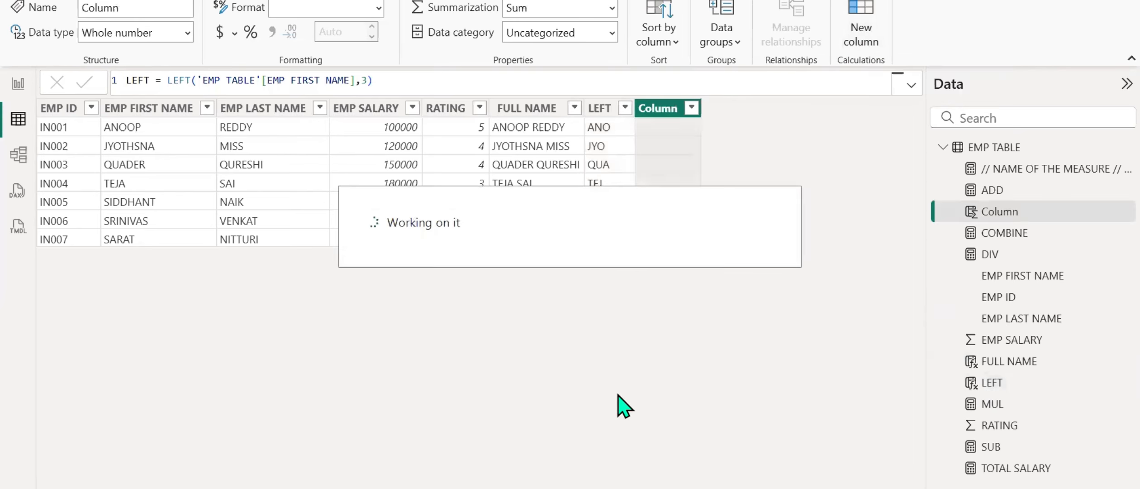
type("R")
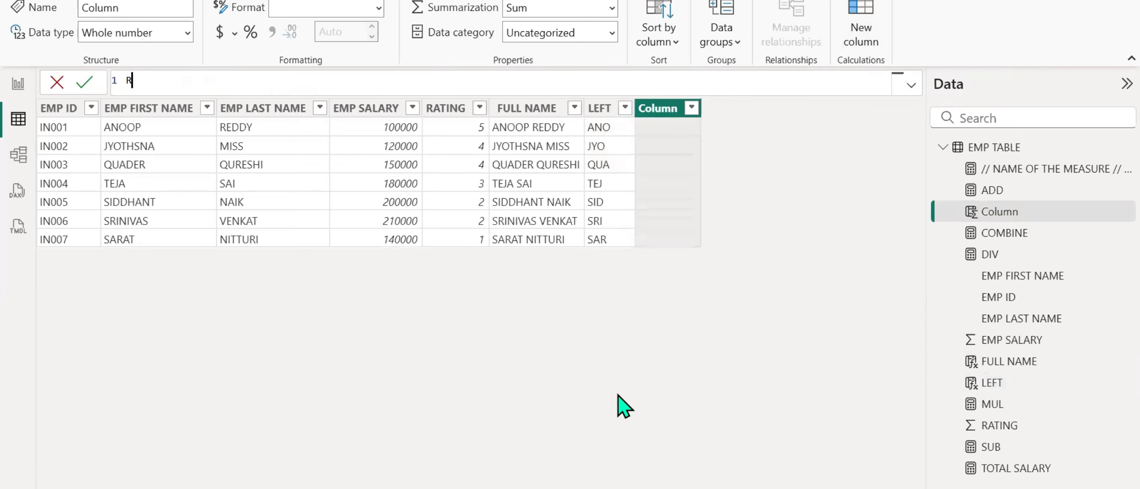
type("IGHT = RIGH")
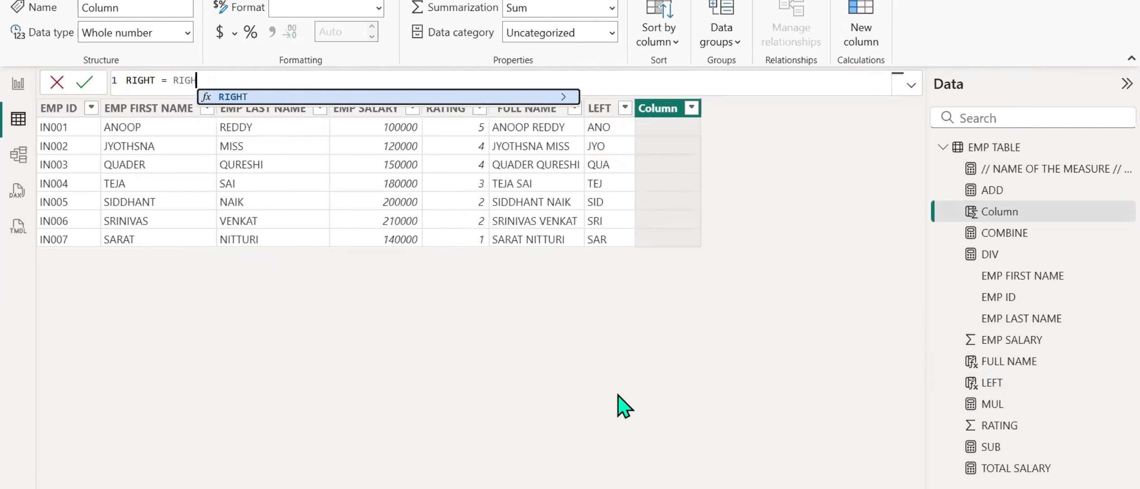
type("T(")
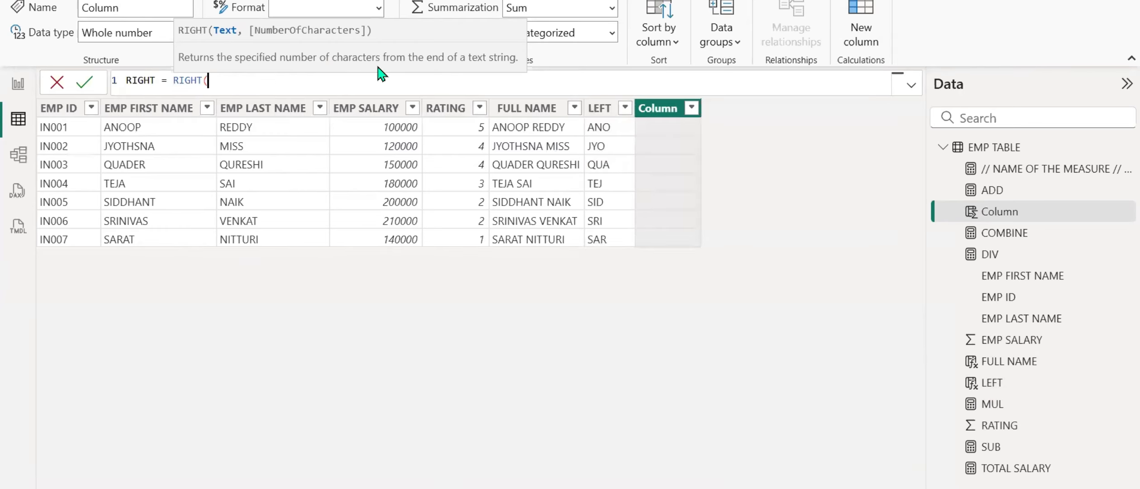
left_click_drag(427, 58, 515, 63)
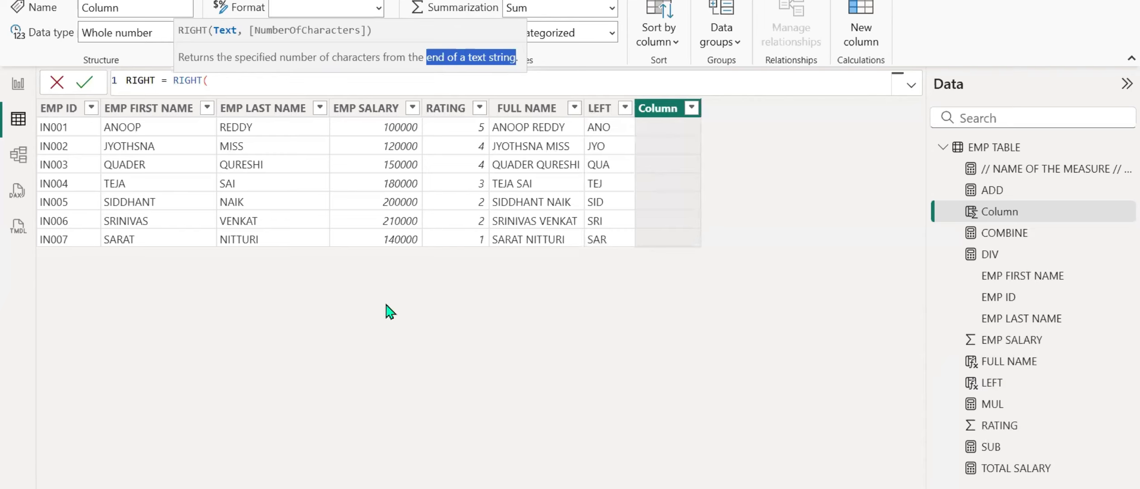
left_click(229, 86)
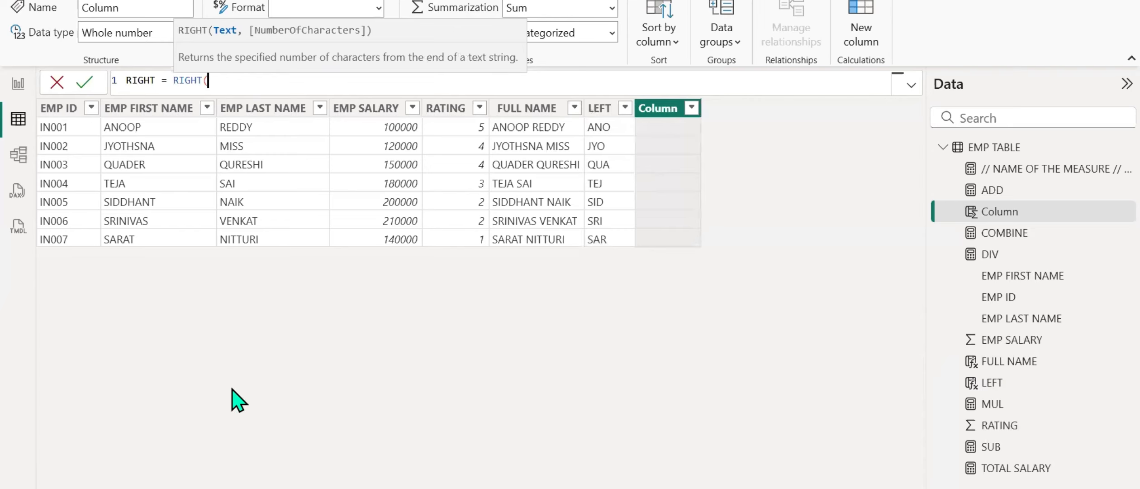
type("emp fir")
key("Tab")
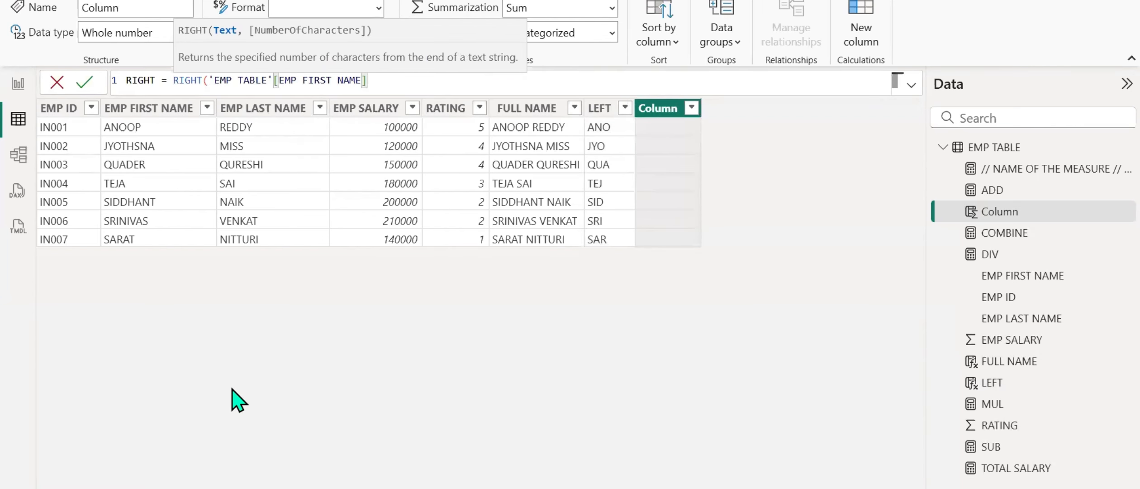
type(",3")
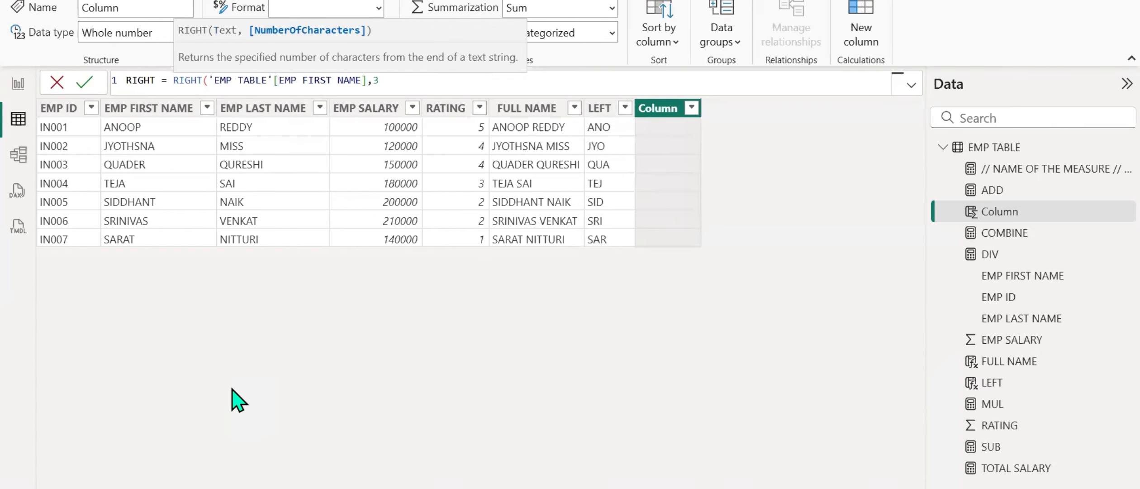
type(")")
key("Return")
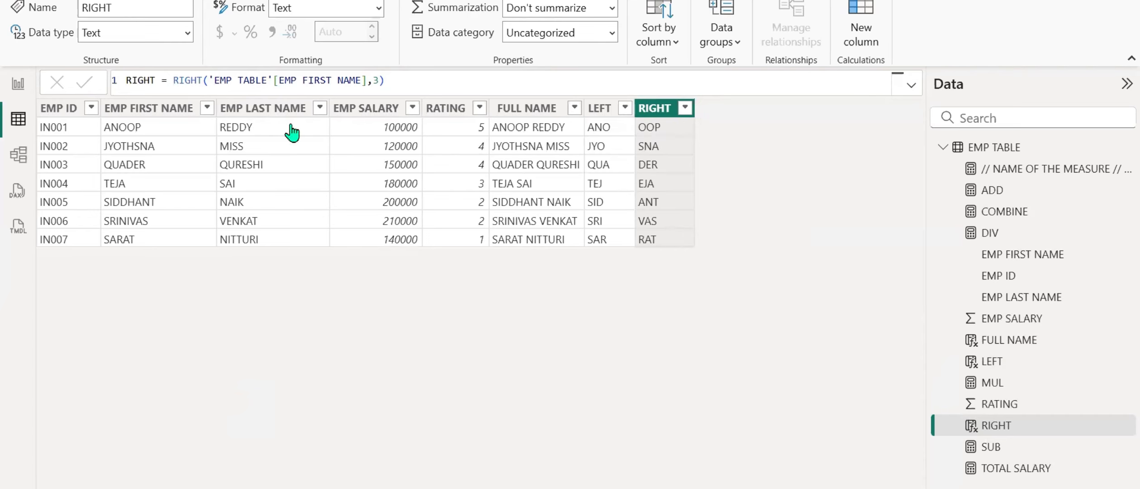
left_click(858, 43)
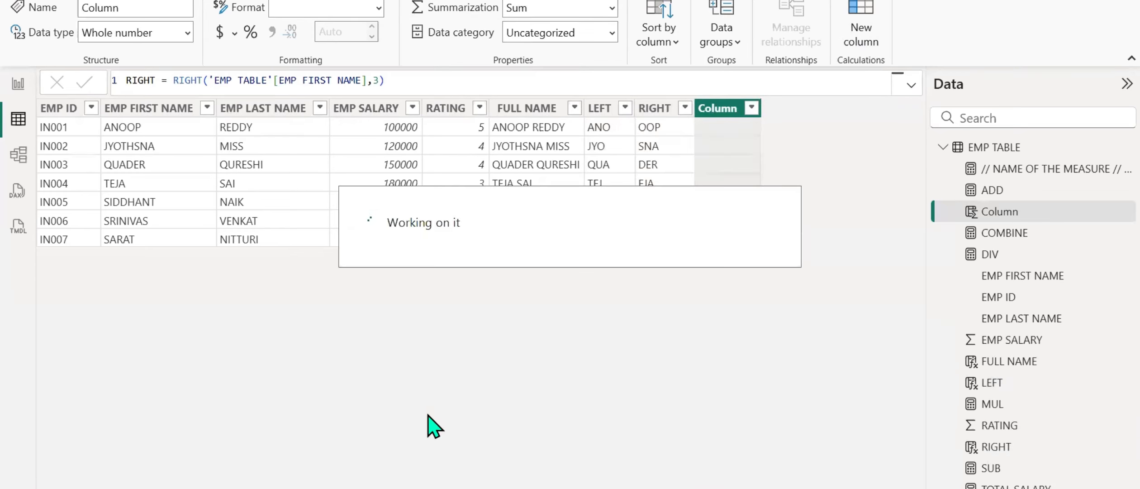
type("MID ")
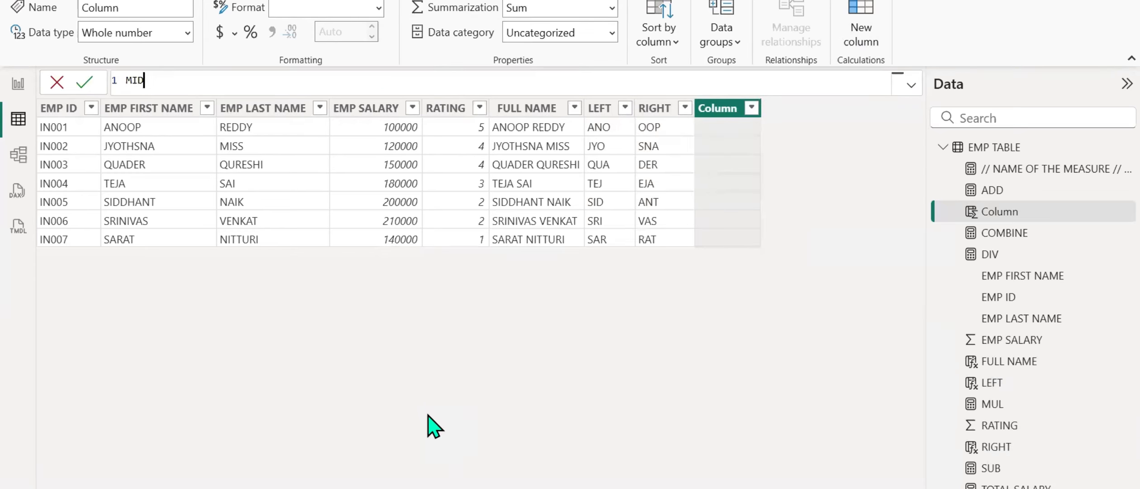
type("= MID(")
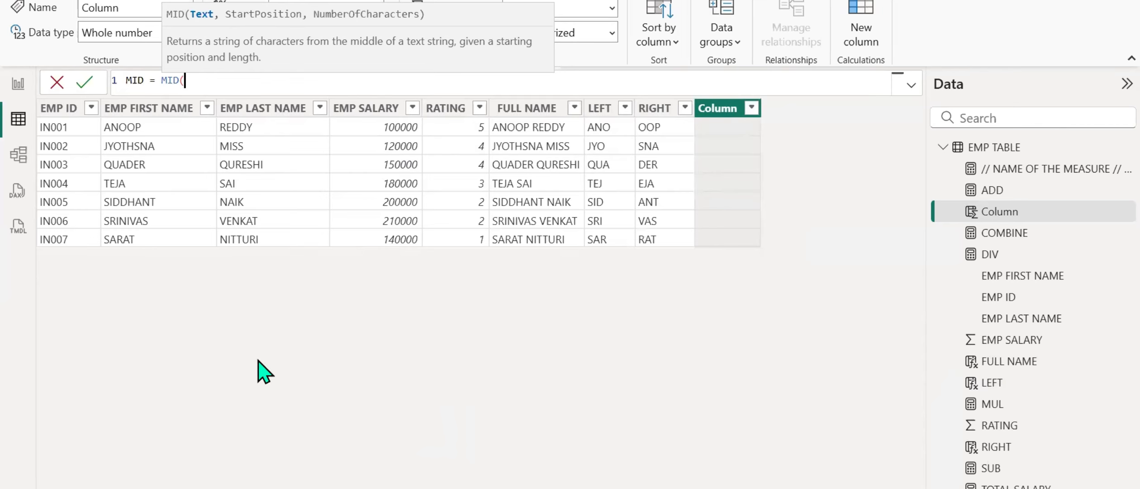
type("\"")
key("BackSpace")
key("BackSpace")
key("BackSpace")
key("BackSpace")
key("BackSpace")
key("BackSpace")
key("BackSpace")
key("BackSpace")
key("BackSpace")
key("BackSpace")
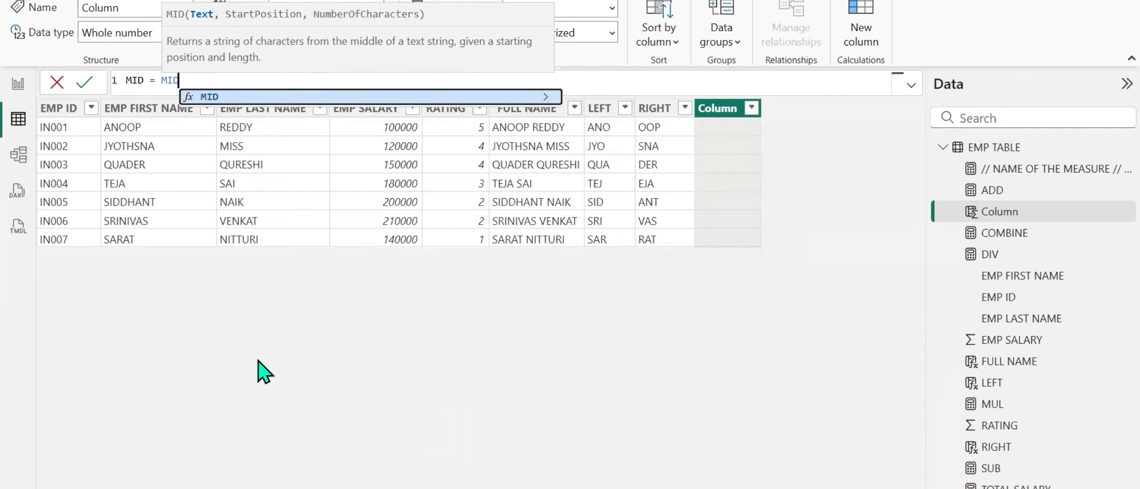
key("Escape")
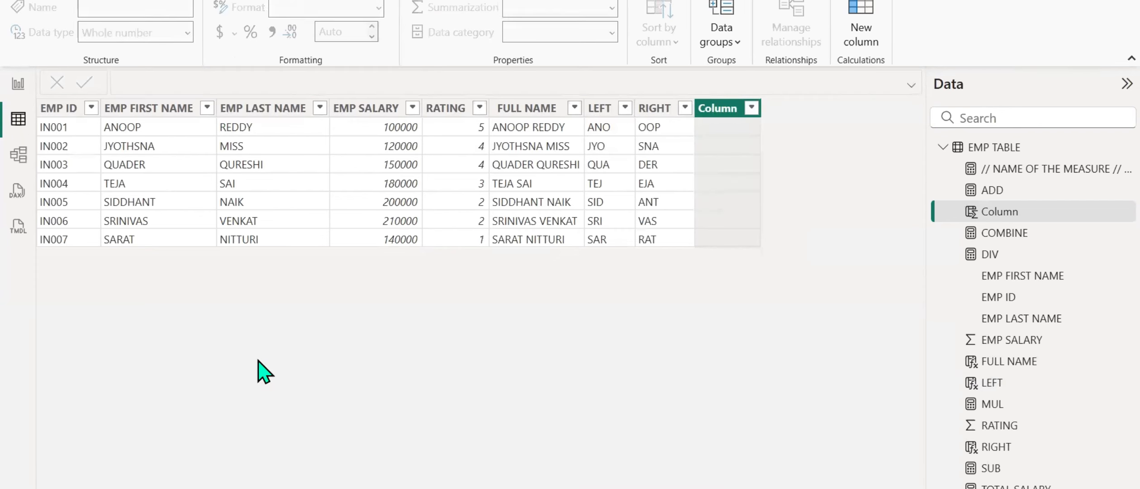
In Report view, create a measure in EMP TABLE with MID = MID("MICROSOFT POWERBI", 1, 5)
left_click(18, 91)
right_click(1058, 294)
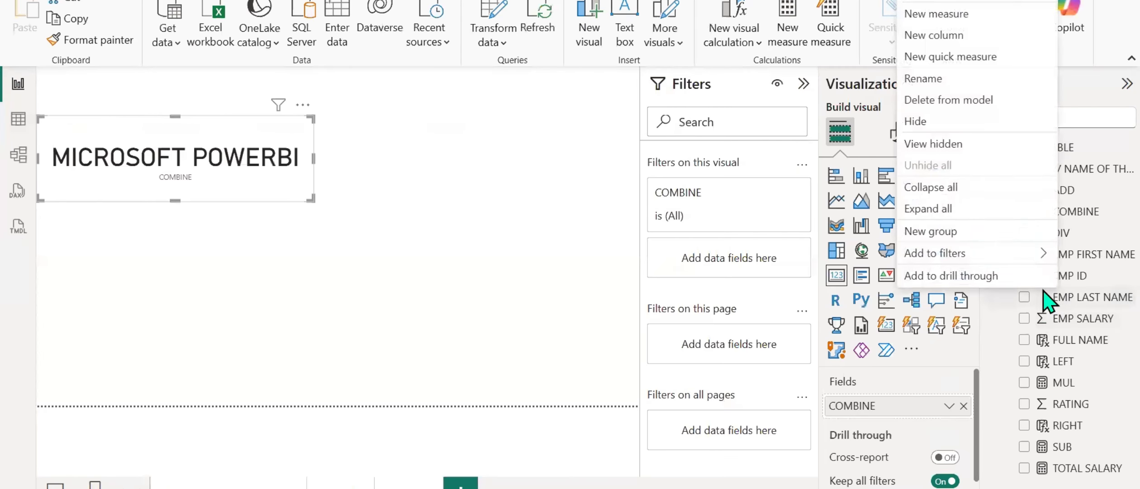
left_click(925, 17)
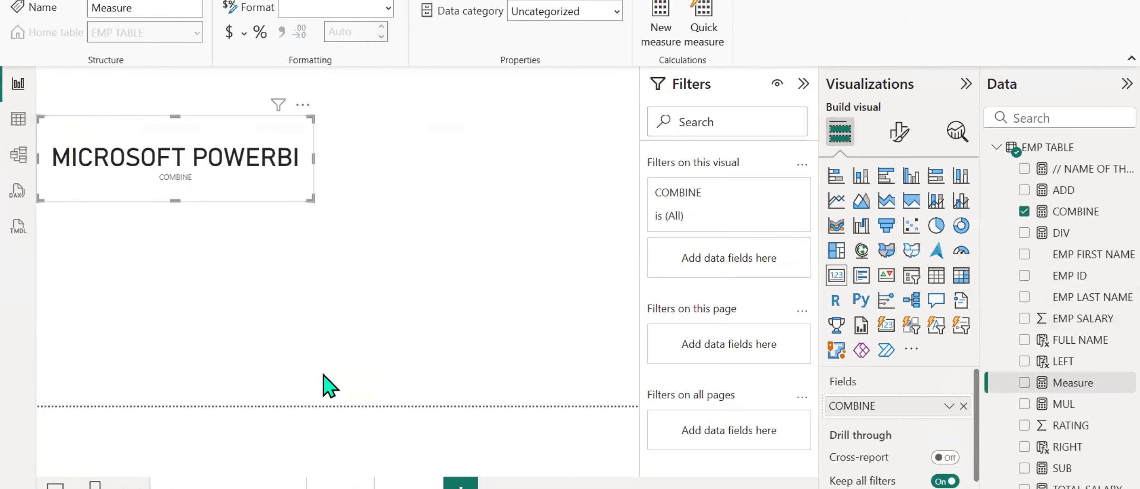
type("MID =")
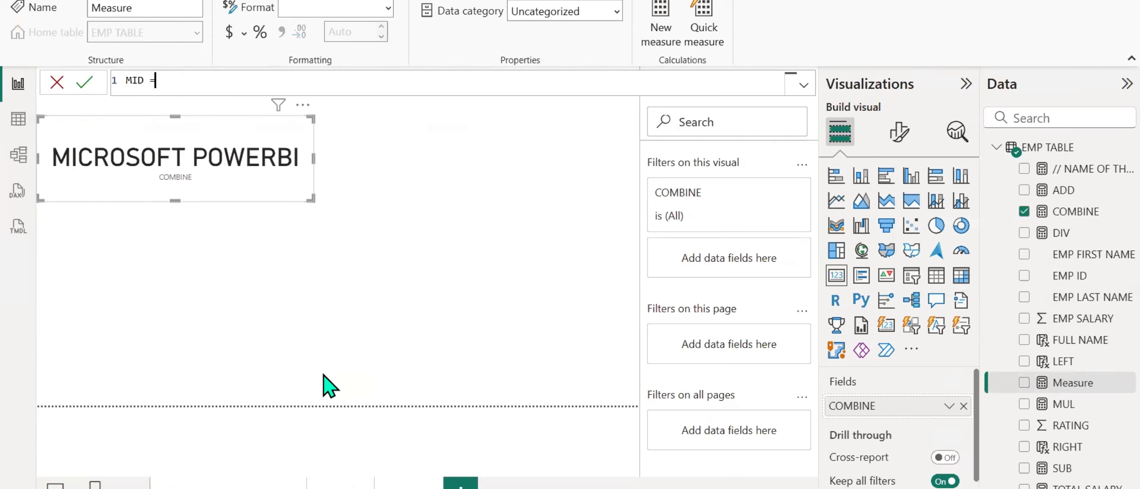
type(" MID(")
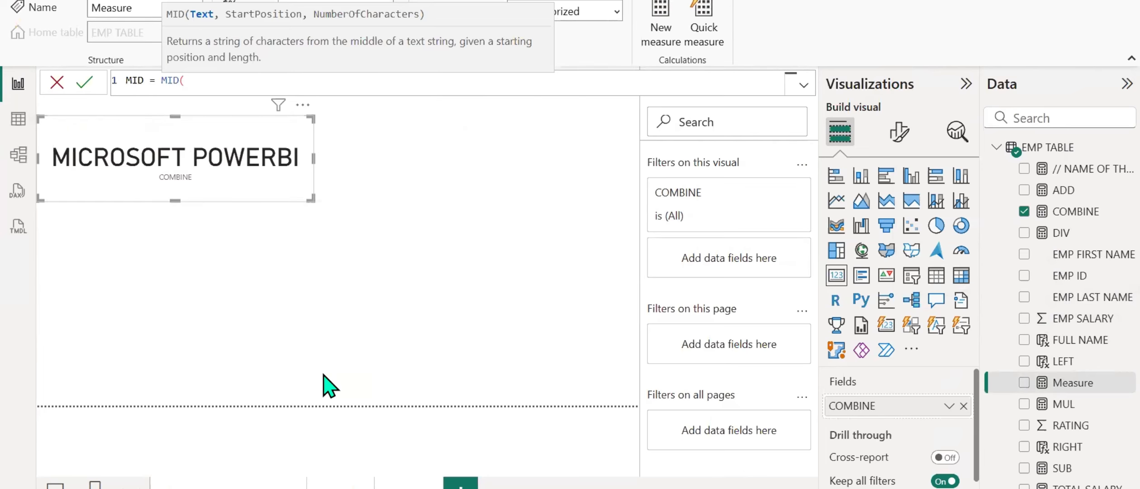
type("\"MICROSOFT POWERBI\"")
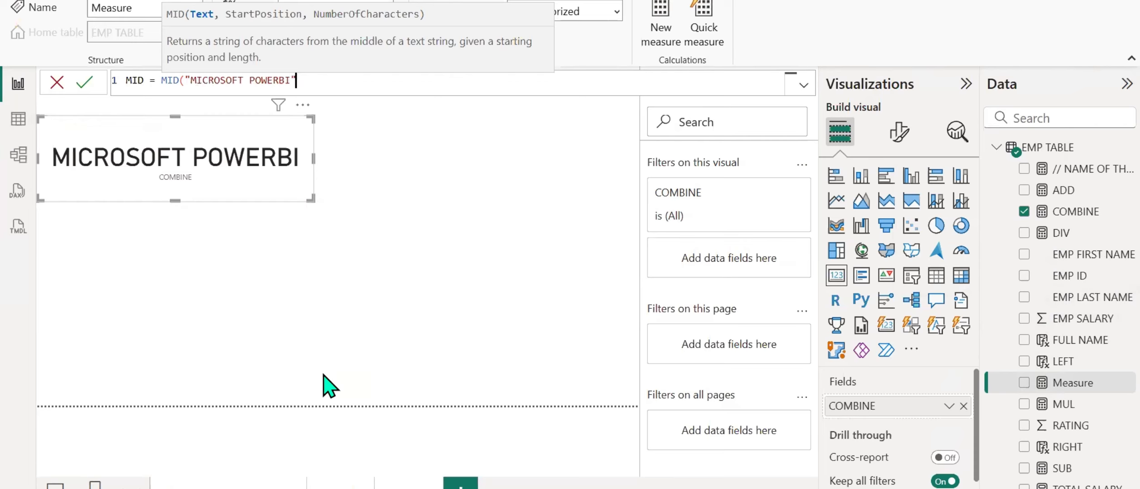
type(",")
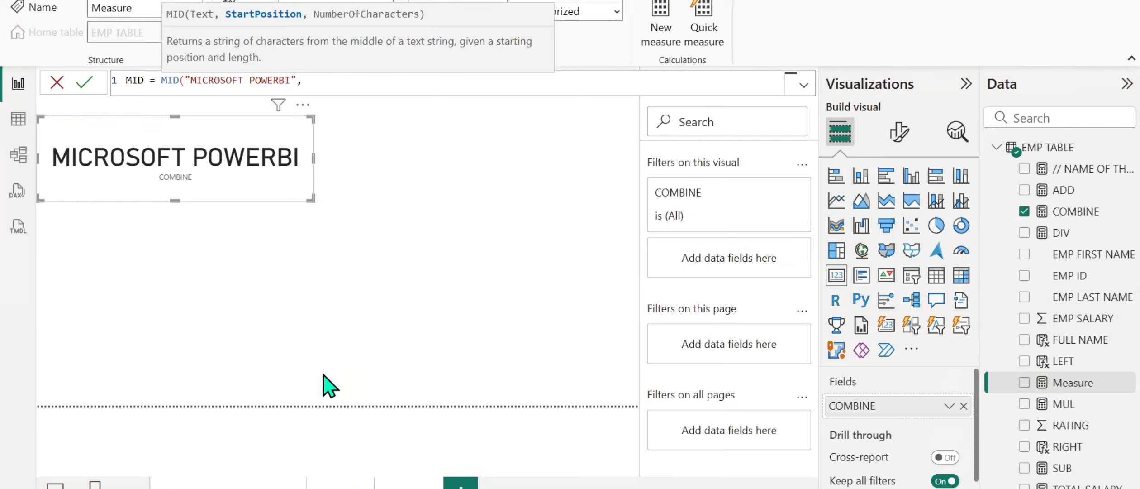
type(" 1,")
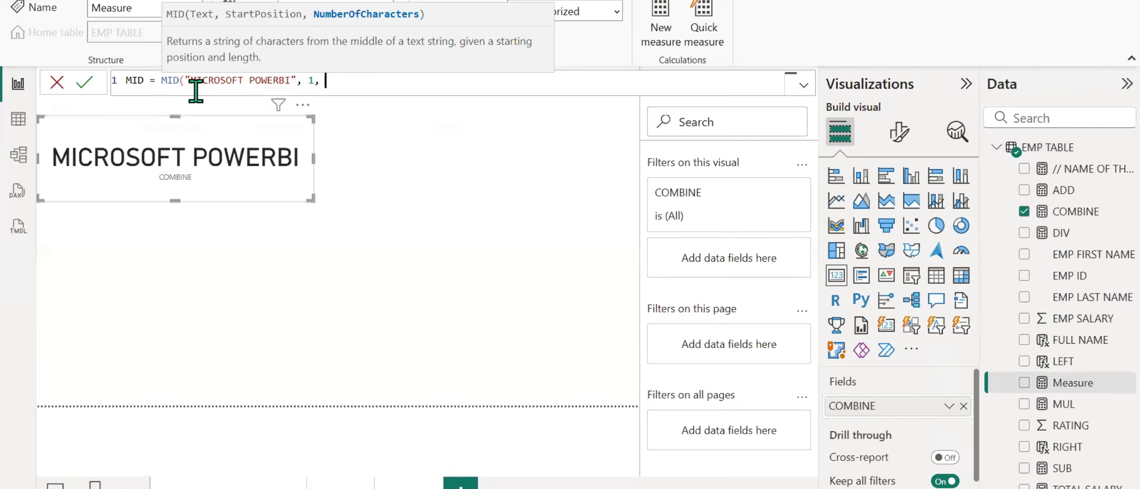
type(" 5)")
key("Return")
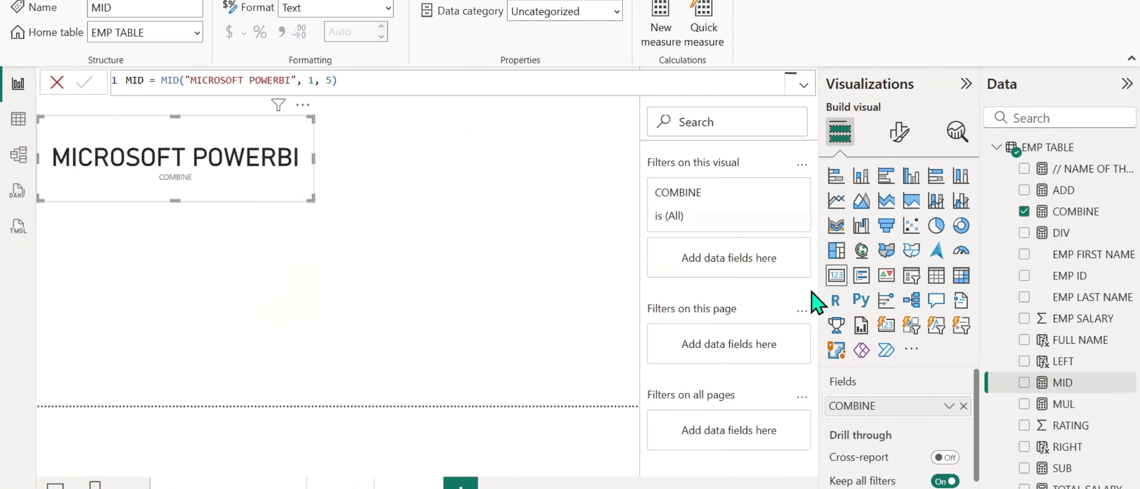
Add a card visual showing the MID measure below the COMBINE card and extend its upper edge slightly upward
left_click(833, 277)
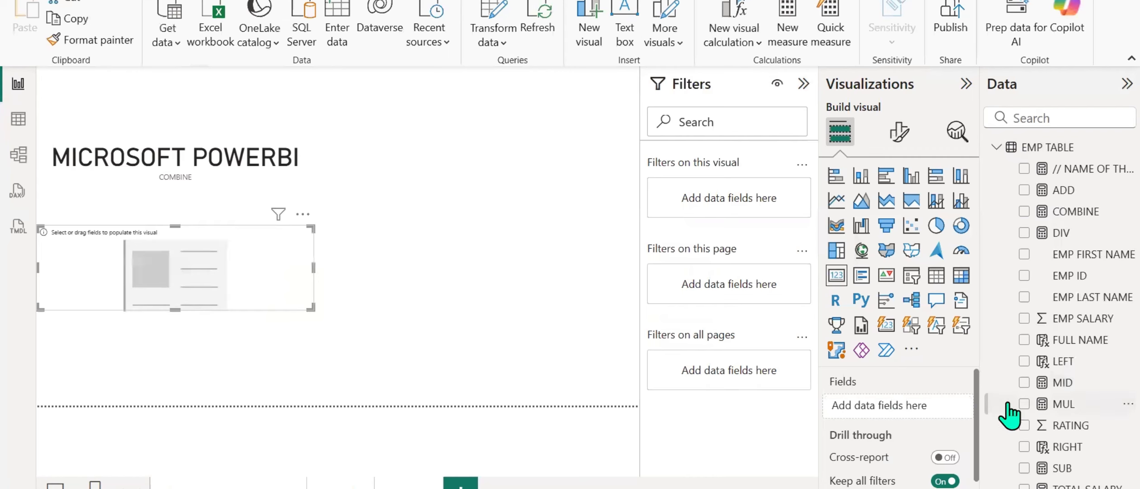
left_click(1025, 384)
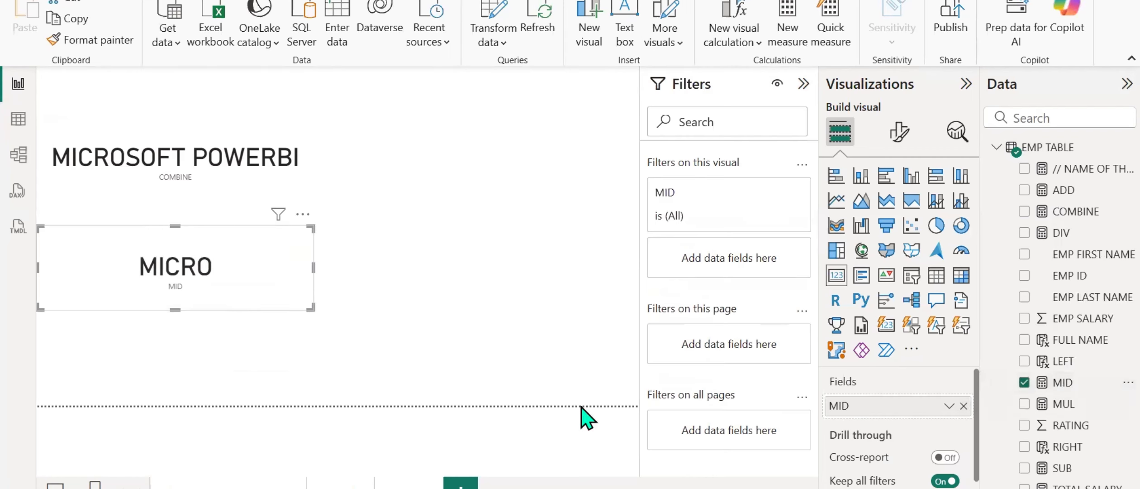
left_click_drag(175, 228, 176, 215)
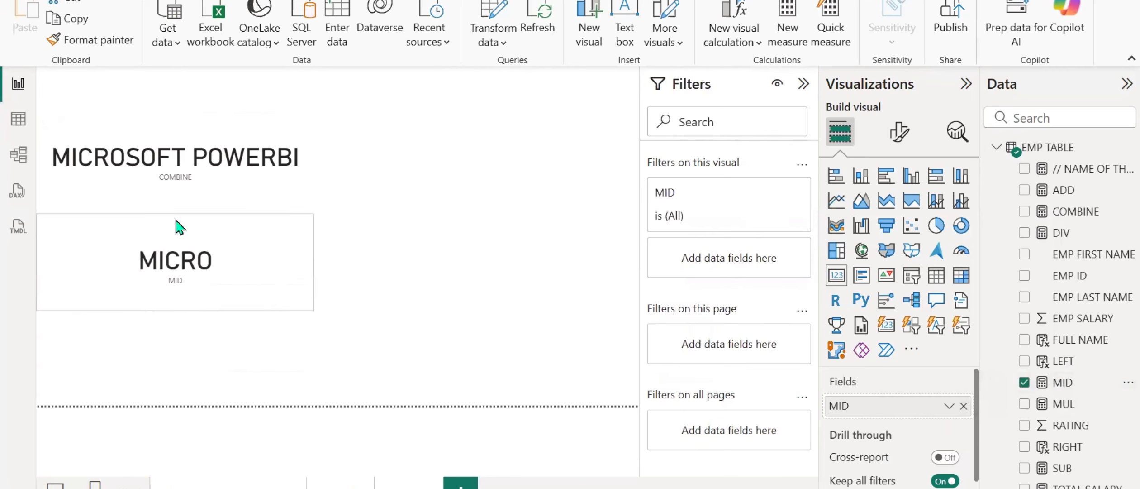
Change the MID measure to start at position 6 and extract 4 characters, then highlight those arguments in the formula
left_click(1056, 383)
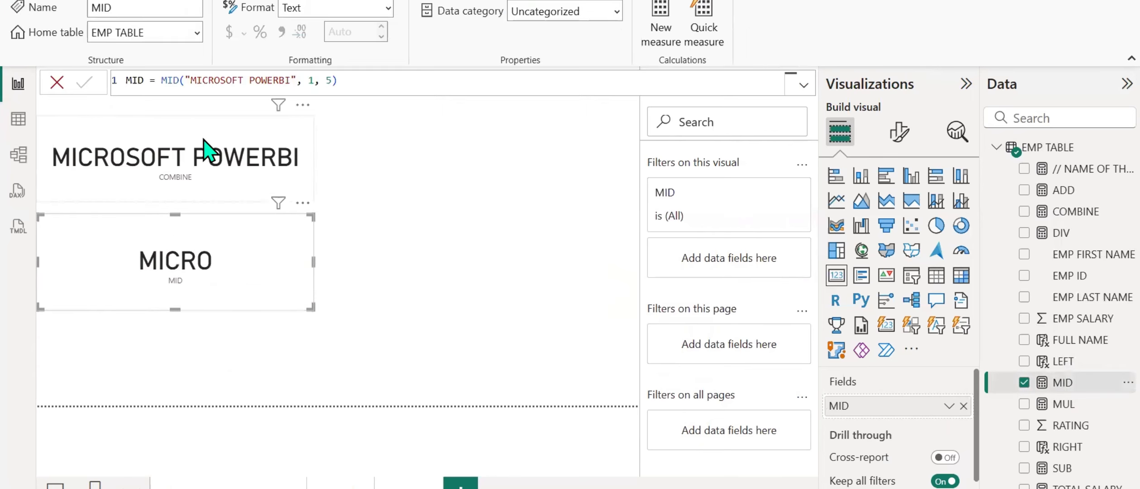
left_click(314, 80)
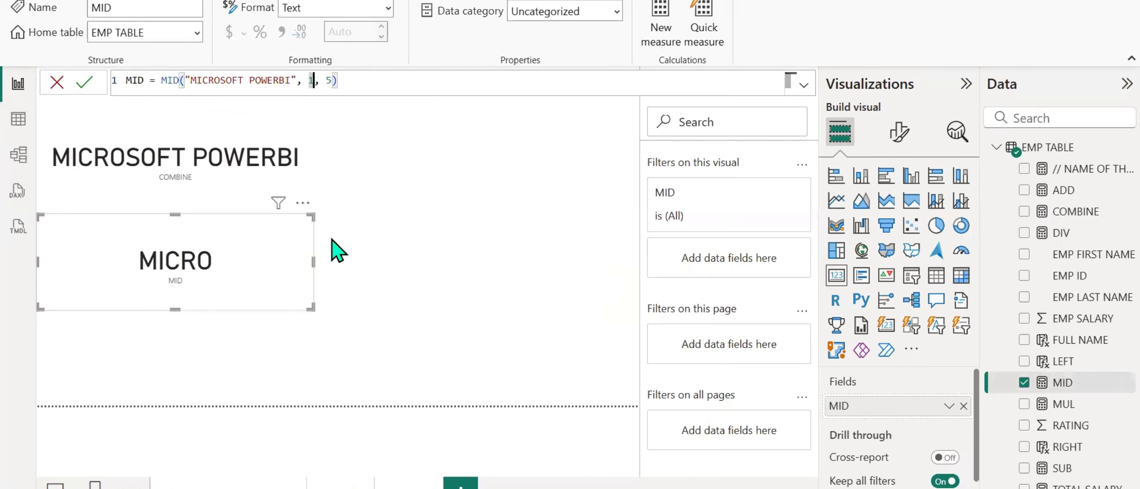
key("BackSpace")
type("6")
key("BackSpace")
type("4")
key("Return")
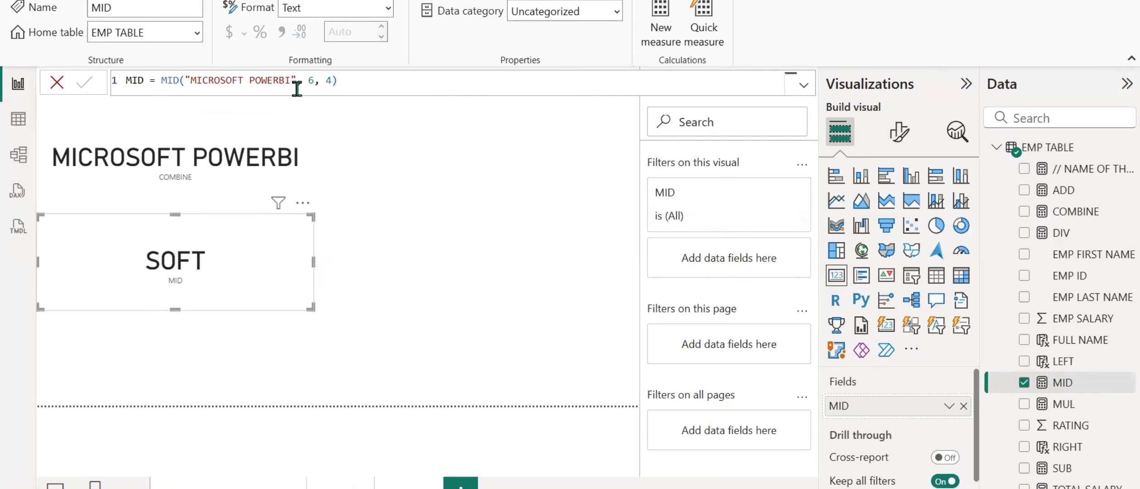
double_click(312, 80)
left_click_drag(312, 80, 338, 80)
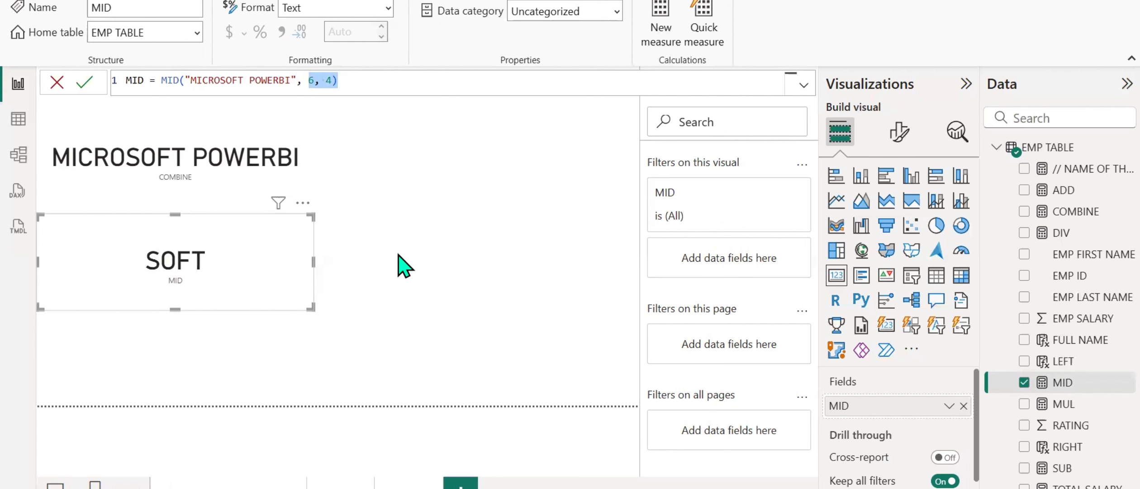
Switch to the text notes, highlight the sample name's character numbering 1 to 8, and return to Power BI Desktop
key("alt+Tab")
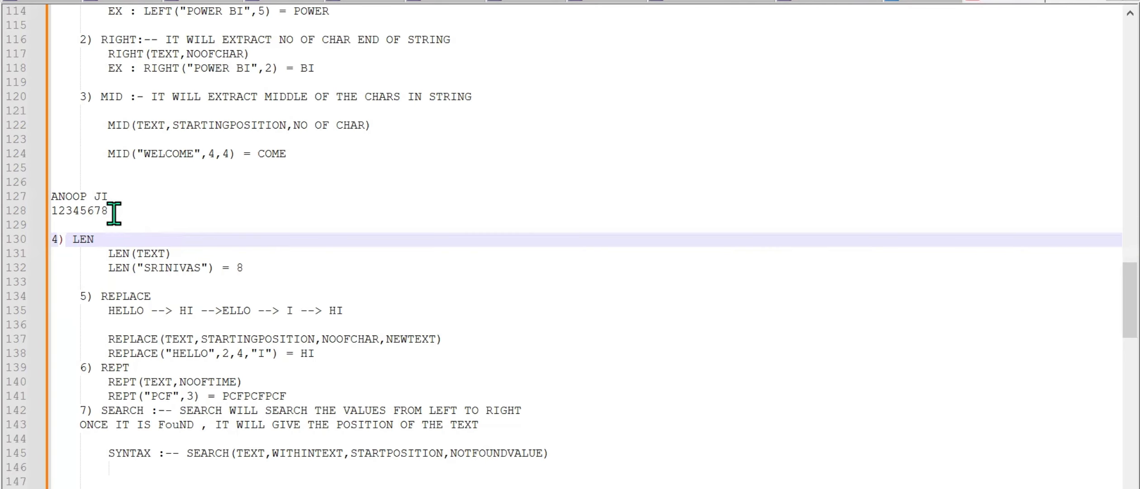
left_click_drag(111, 211, 51, 213)
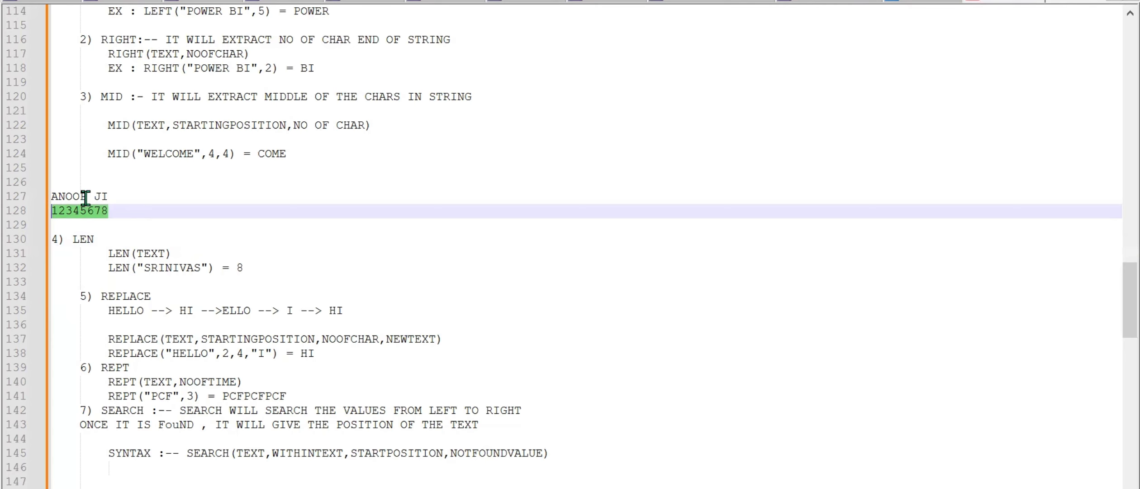
left_click_drag(86, 197, 51, 211)
left_click(56, 211)
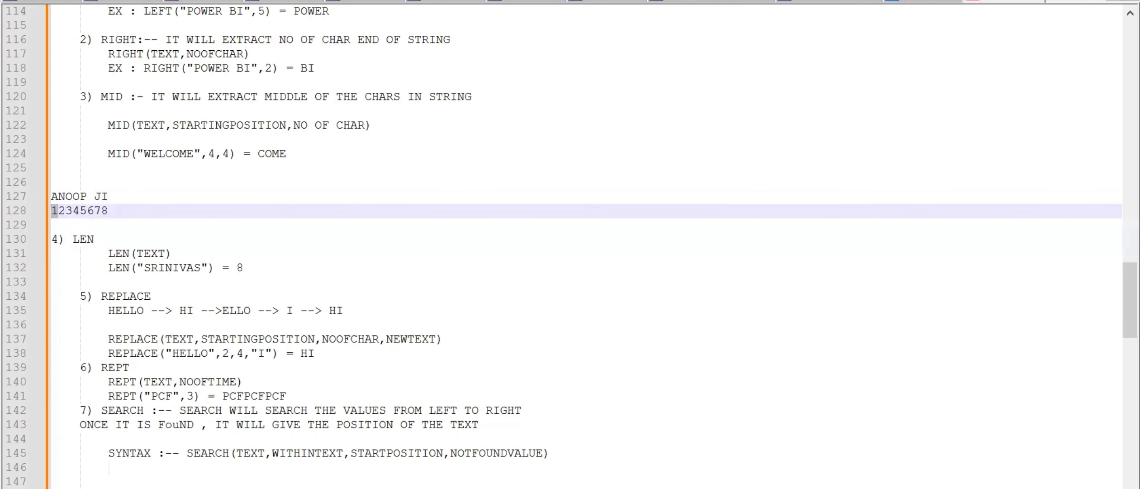
mouse_move(769, 476)
left_click(470, 421)
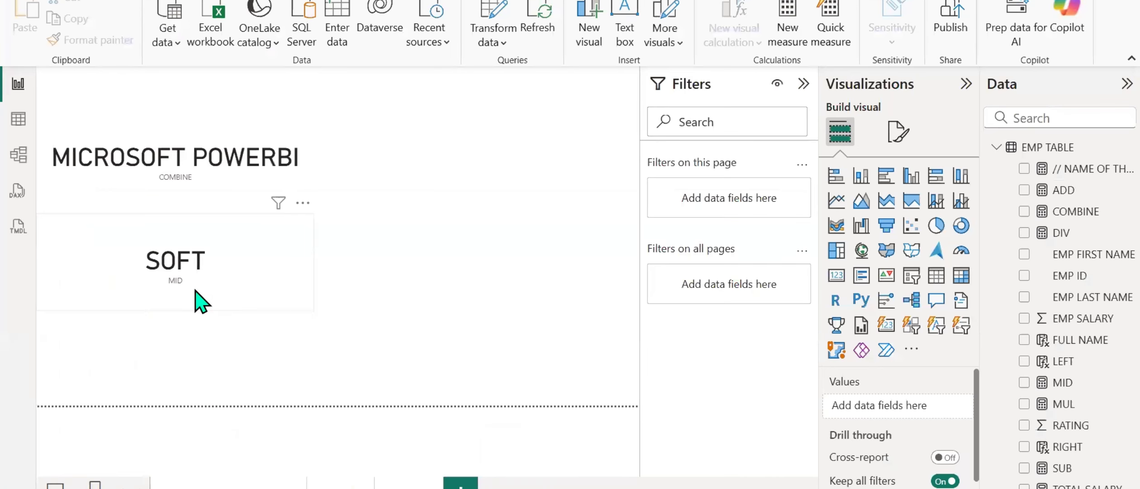
Create a measure in EMP TABLE named LEN that applies the LEN function to a quoted first name
right_click(1072, 274)
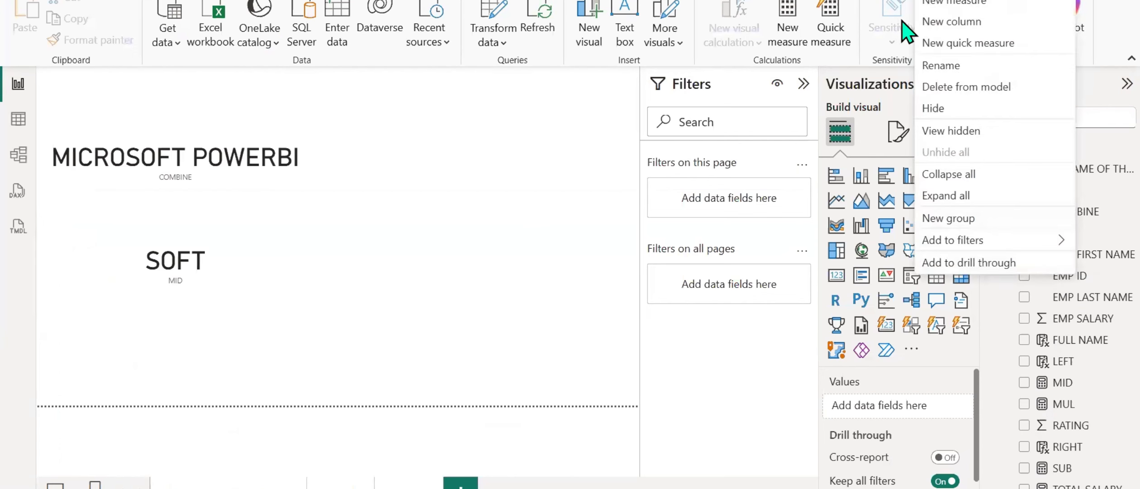
left_click(945, 3)
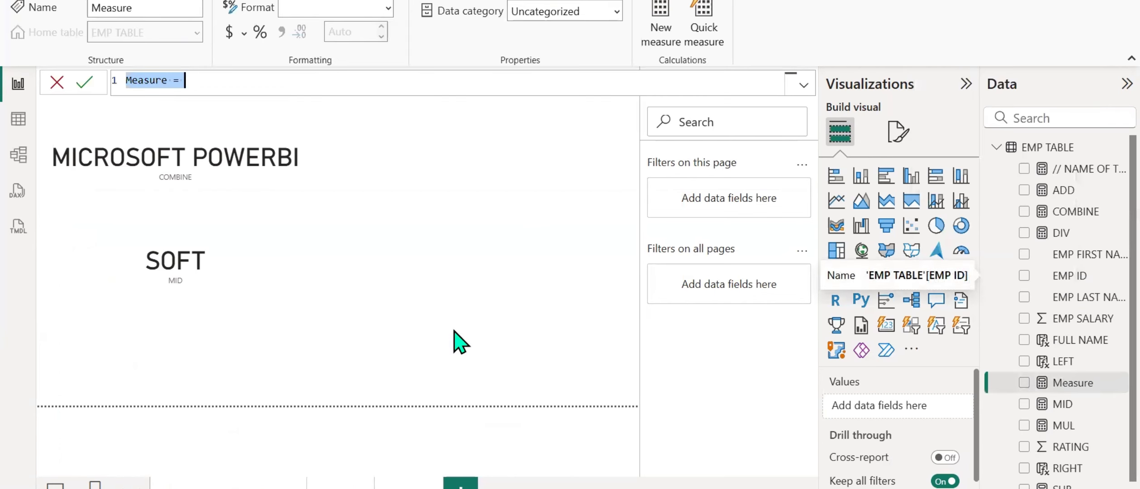
type("LEN = LEN")
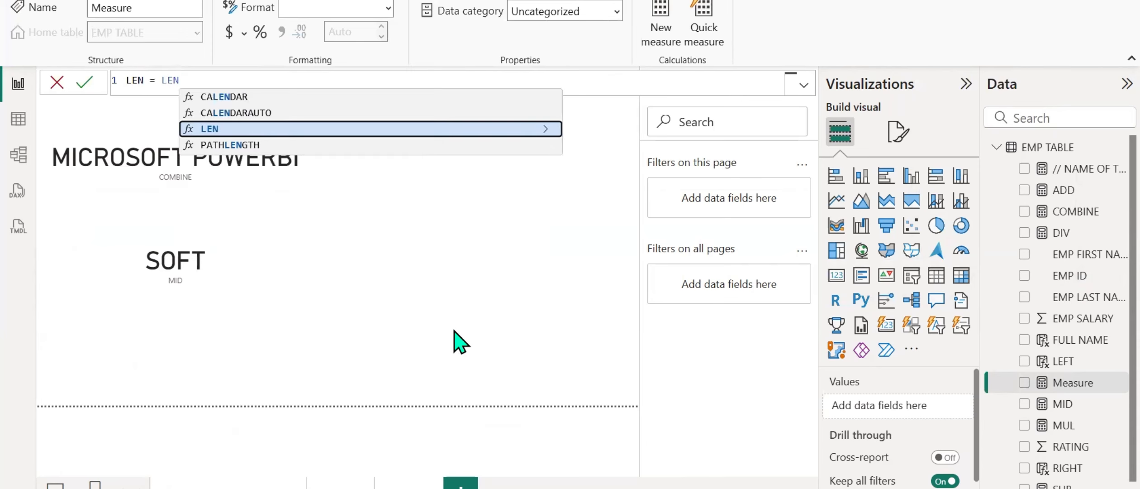
type("(")
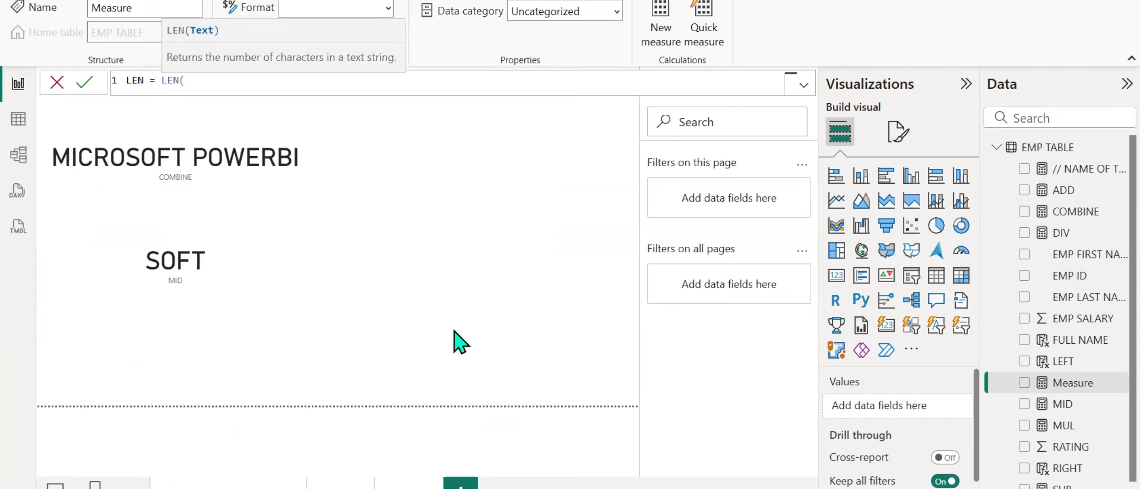
type("\"")
type("ANO")
key("BackSpace")
type("OOP\")")
key("Return")
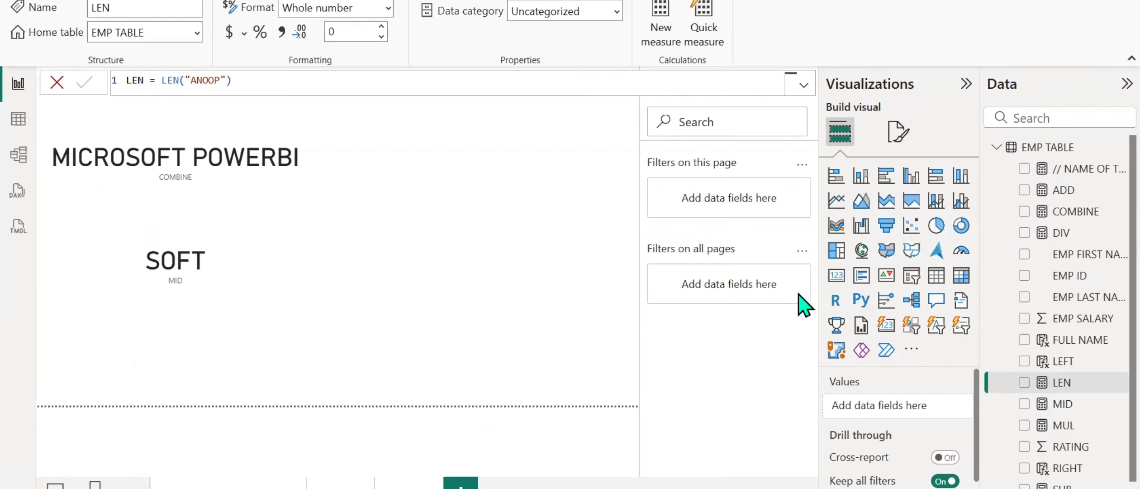
Add a card visual showing the LEN measure, narrow it, and place it to the right of the COMBINE card
left_click(1023, 383)
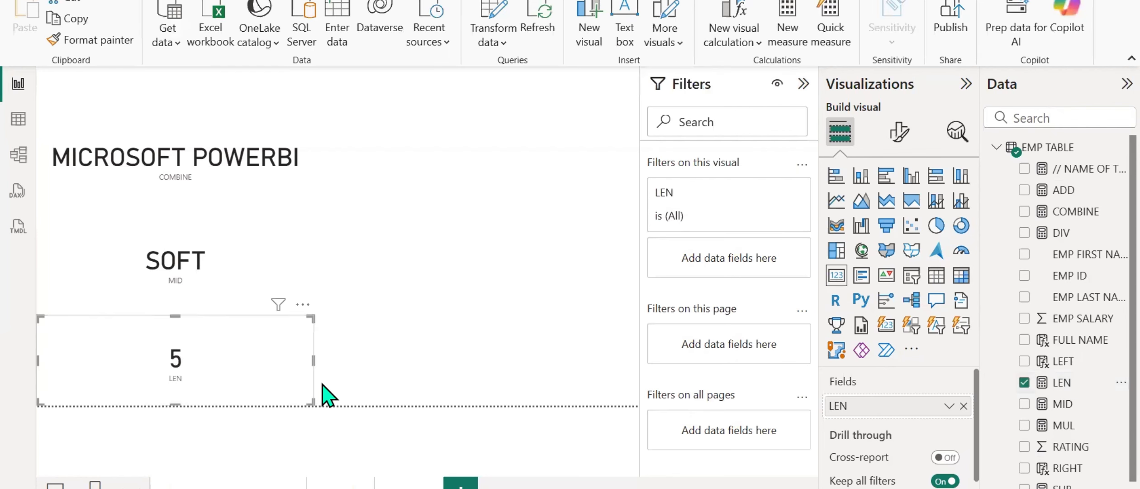
left_click_drag(213, 357, 543, 159)
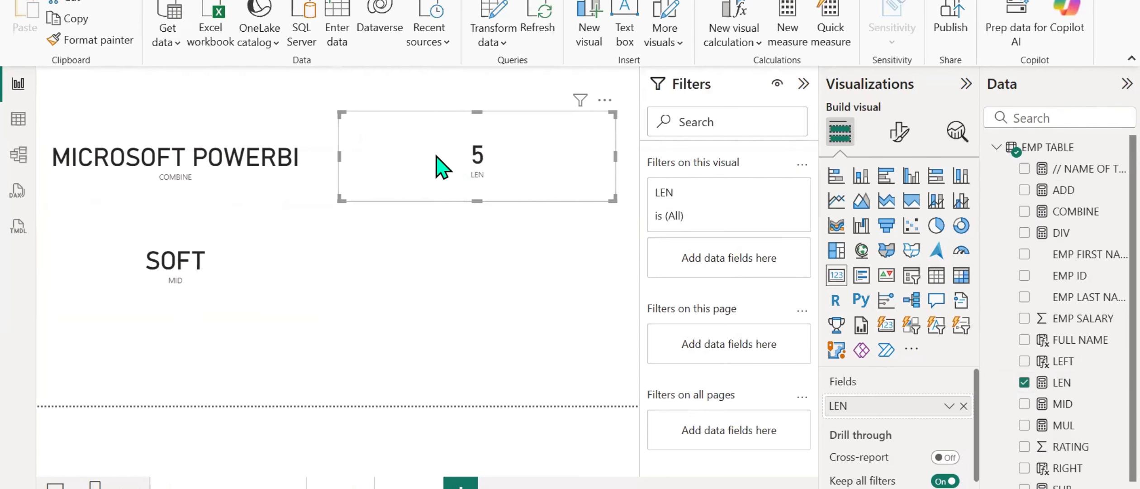
left_click_drag(357, 165, 413, 153)
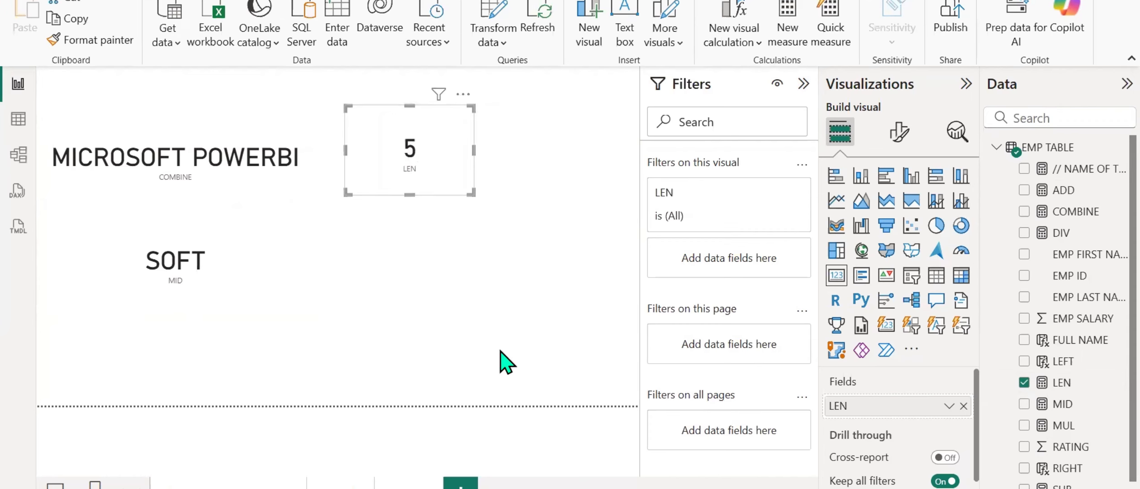
Switch to the text notes to check the REPLACE syntax and example, and return to Power BI Desktop
key("alt+Tab")
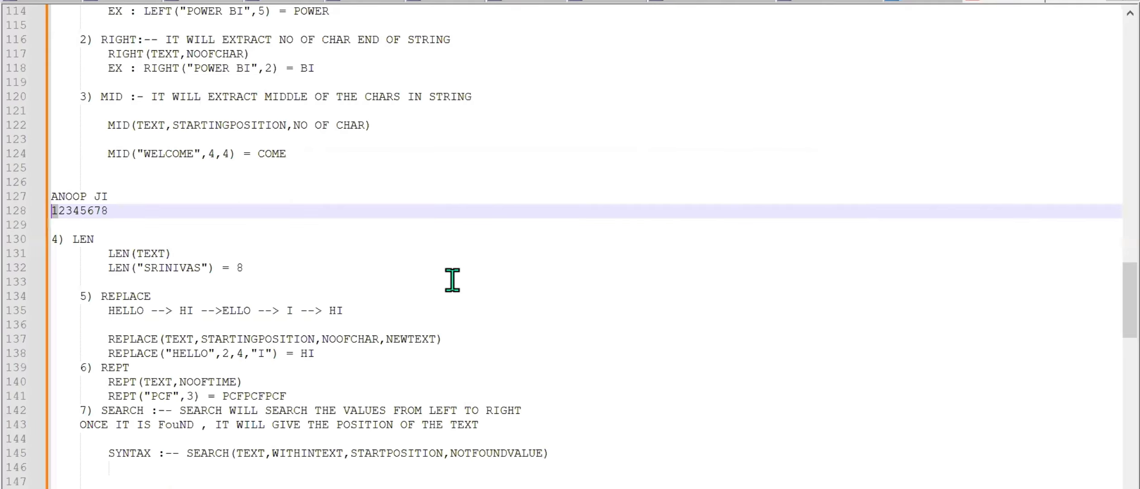
scroll(416, 293, "down", 2)
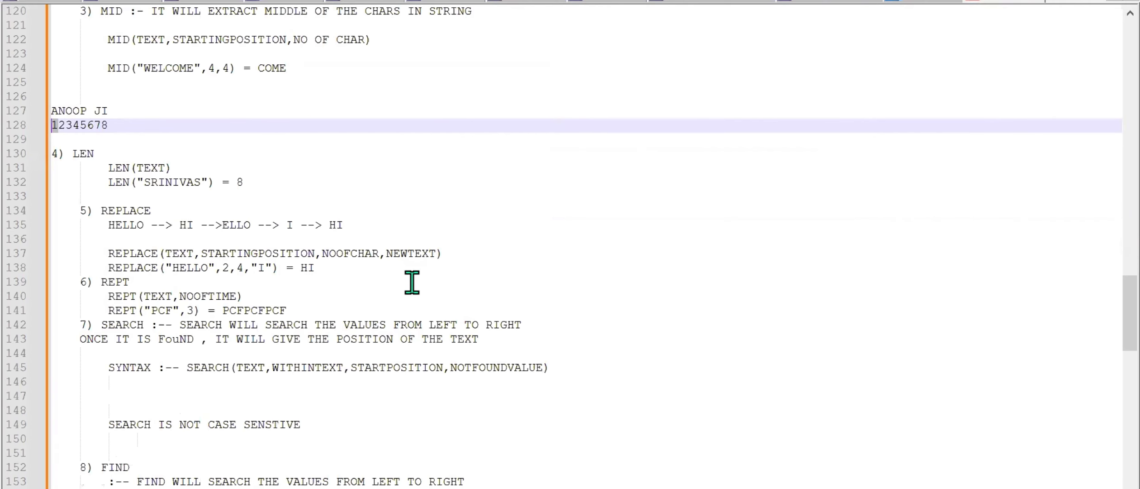
mouse_move(679, 488)
left_click(950, 466)
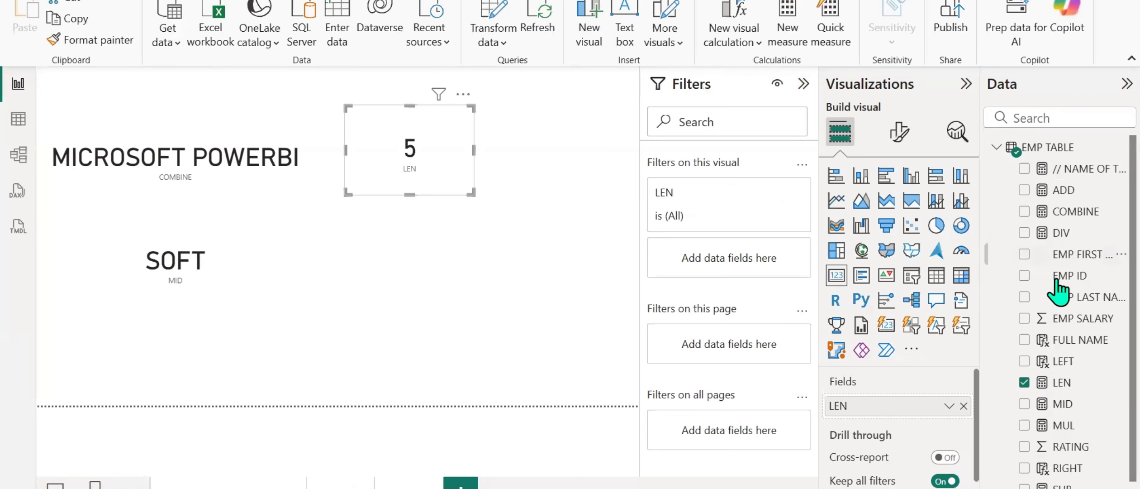
Create a measure in EMP TABLE with REPLACE = REPLACE("GOOGLE POWERBI", 1,6,"MICROSOFT")
right_click(1068, 287)
left_click(667, 204)
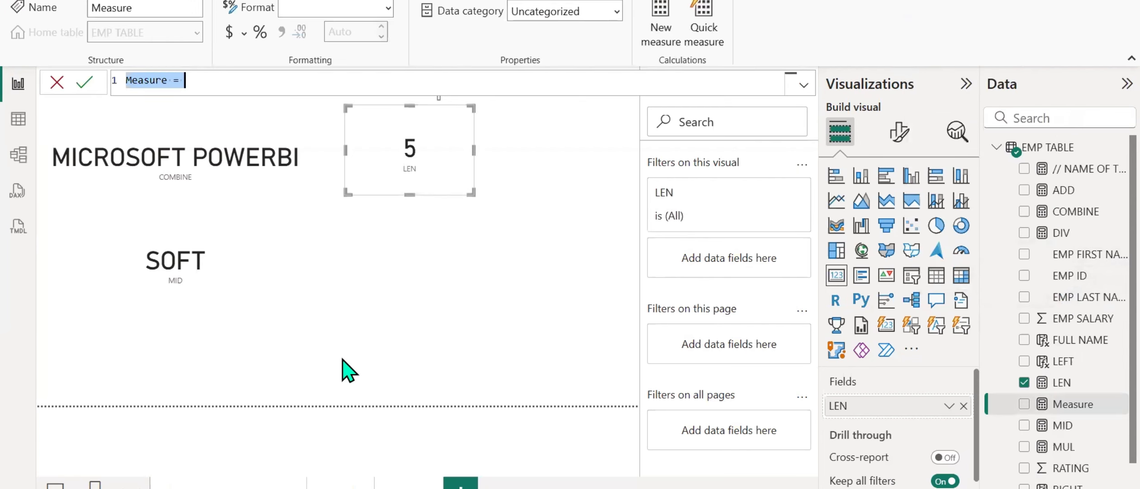
type("REPLACE = REPLACE(")
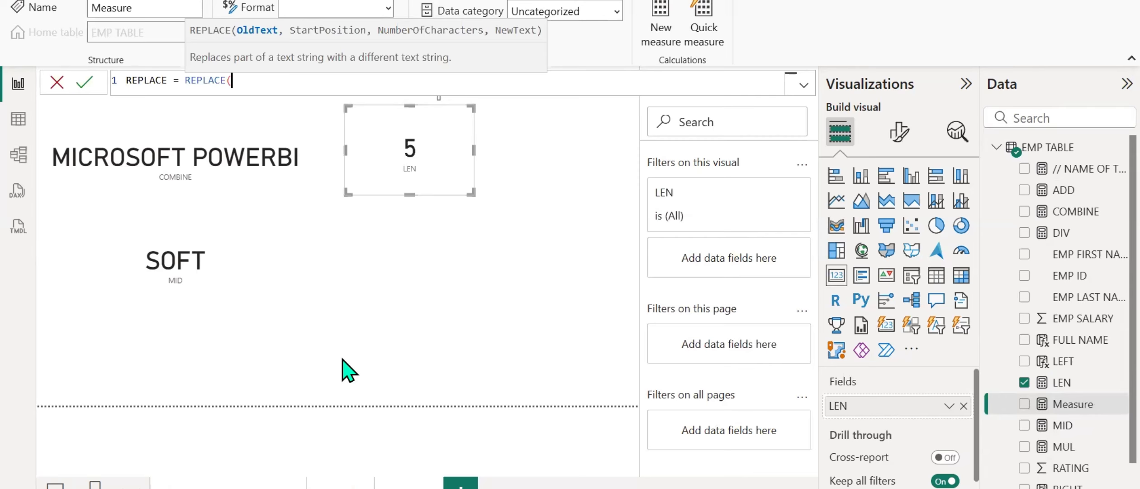
type("\"GOOGLE POWERBI")
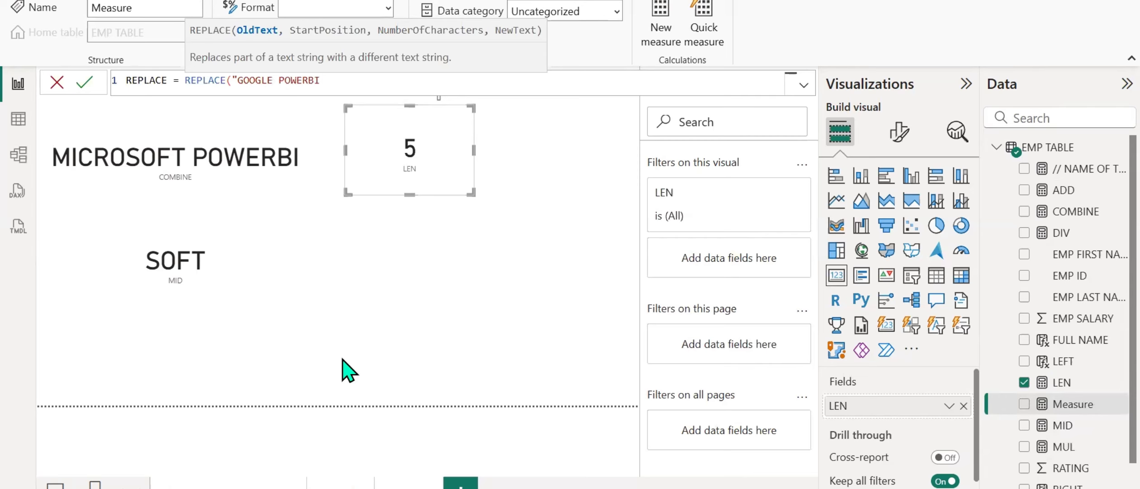
type("\",")
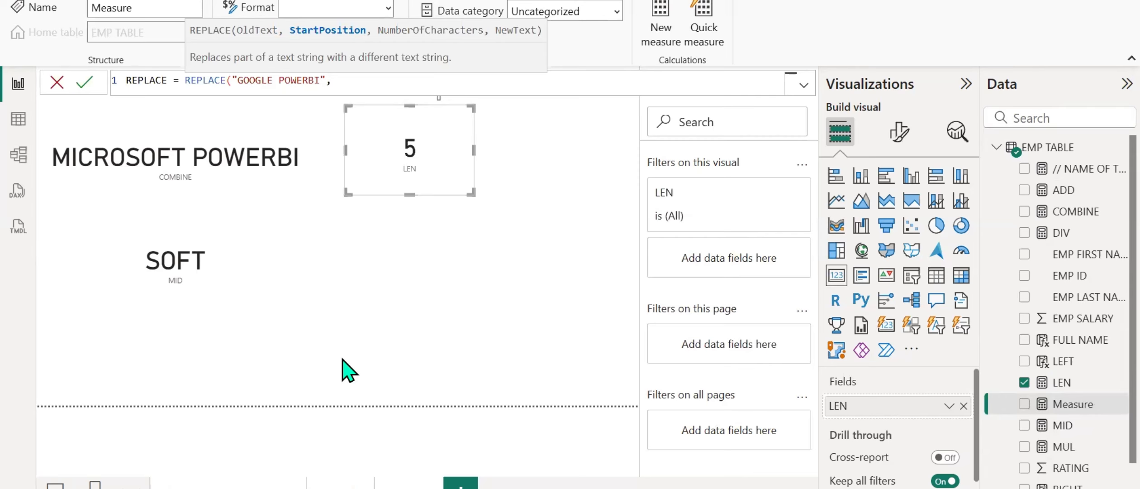
type(",")
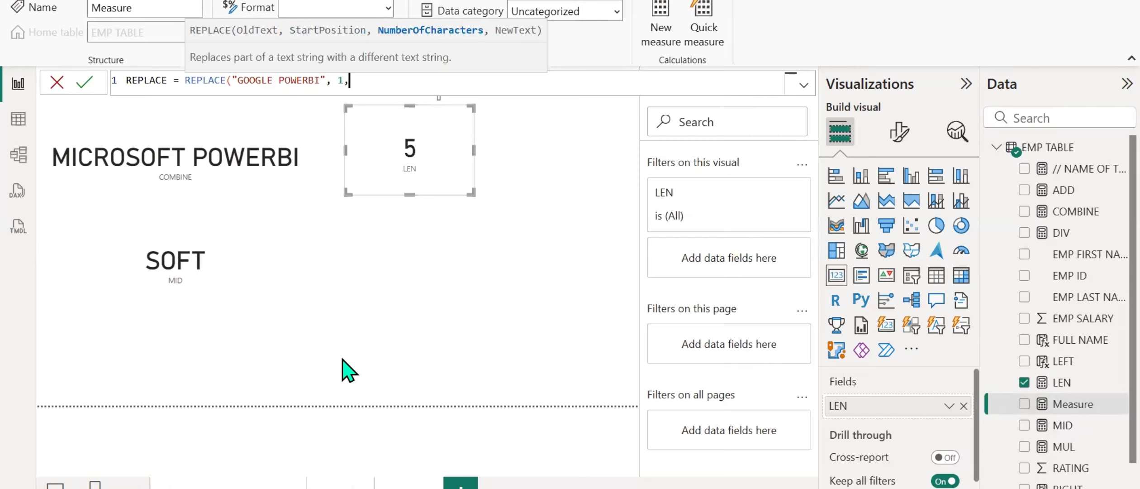
type("6,")
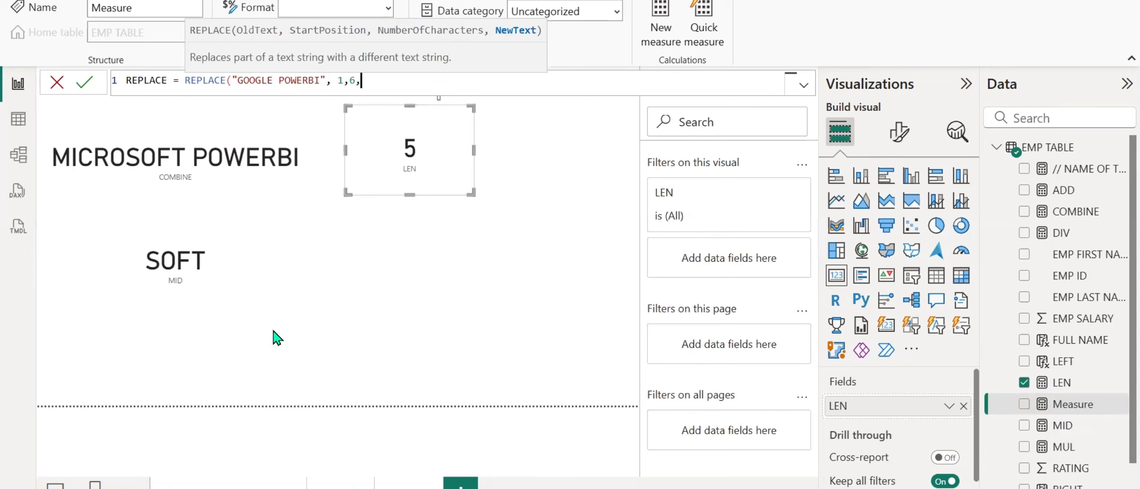
type("\"MICROSOFT\"")
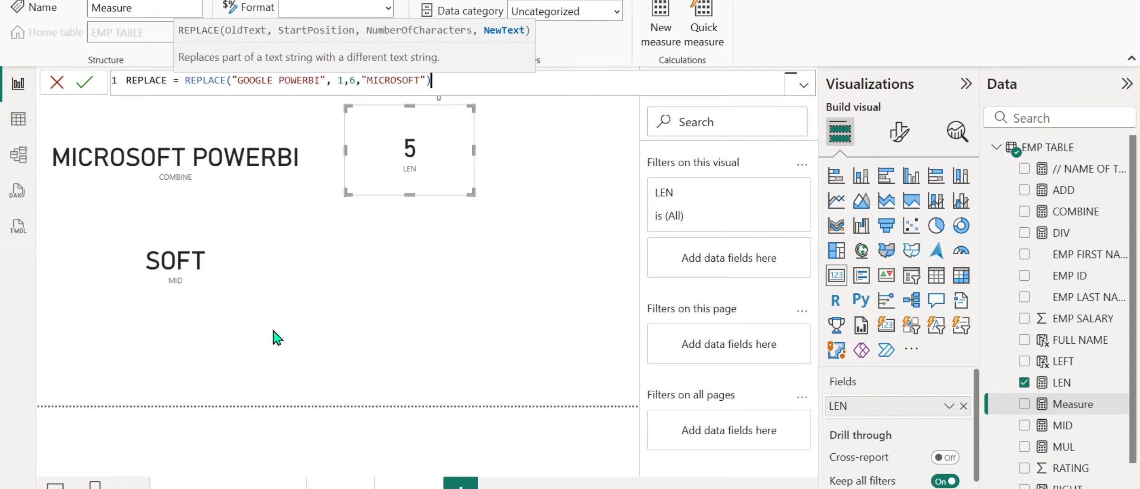
type(")")
key("Return")
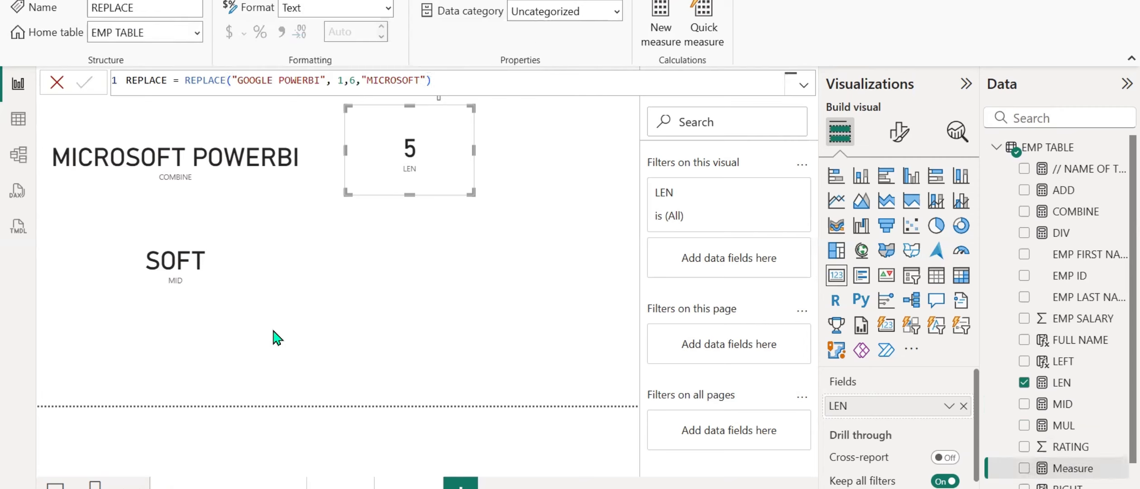
Add a card visual showing the REPLACE measure, place it below the LEN card, and widen it to fit the text
left_click(558, 327)
left_click(833, 282)
left_click(1024, 468)
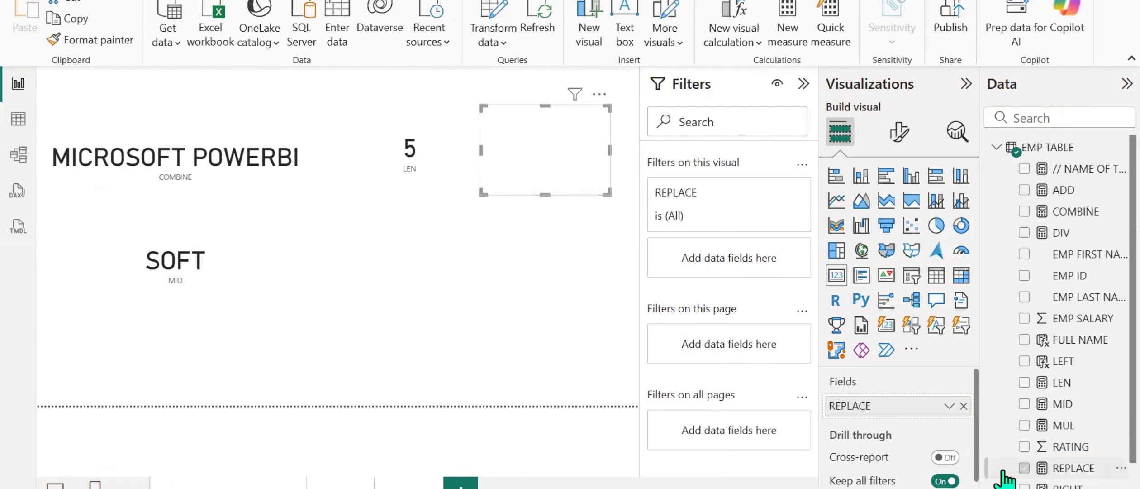
left_click_drag(548, 164, 629, 242)
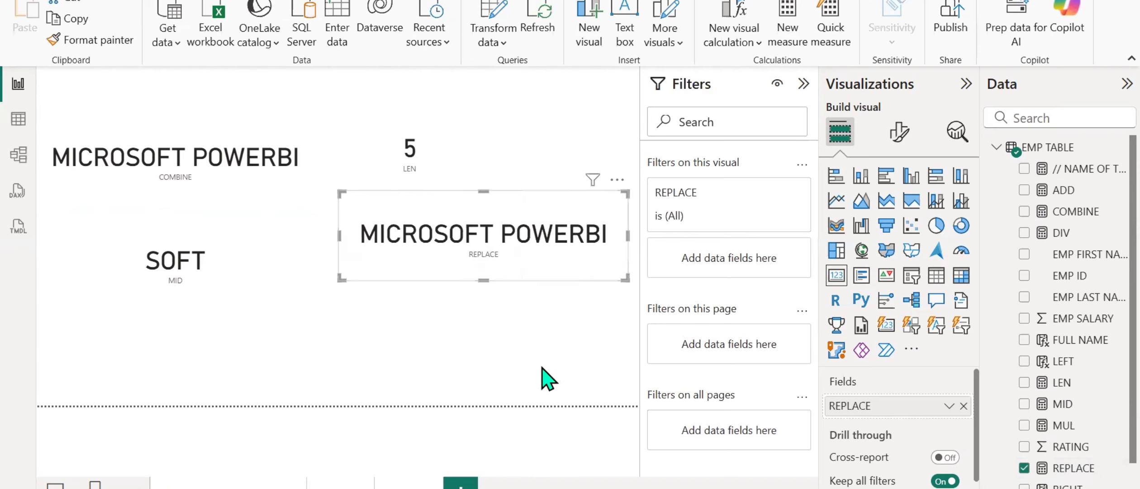
Create a measure in EMP TABLE with REPEAT = REPT("POWERBI", 3)
right_click(1056, 384)
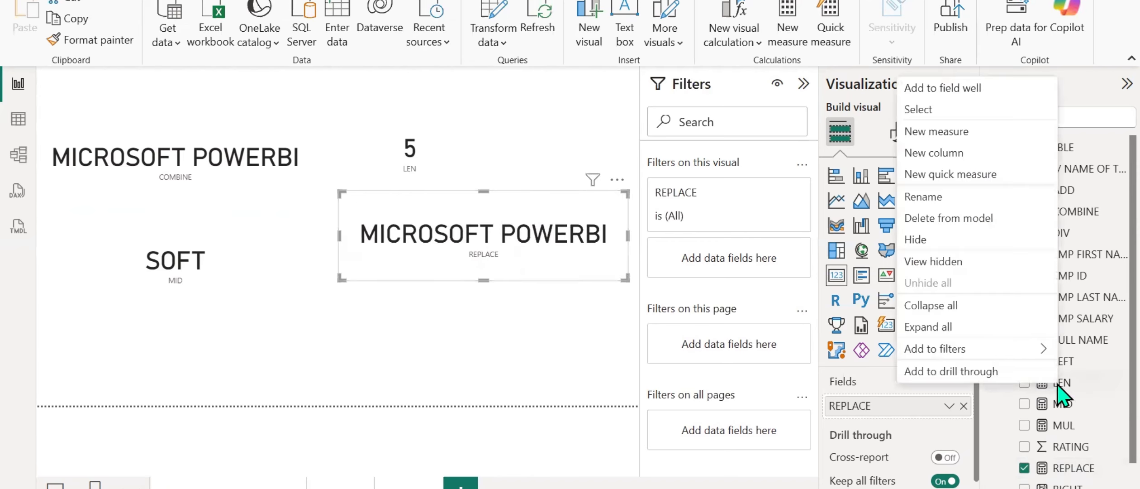
left_click(952, 136)
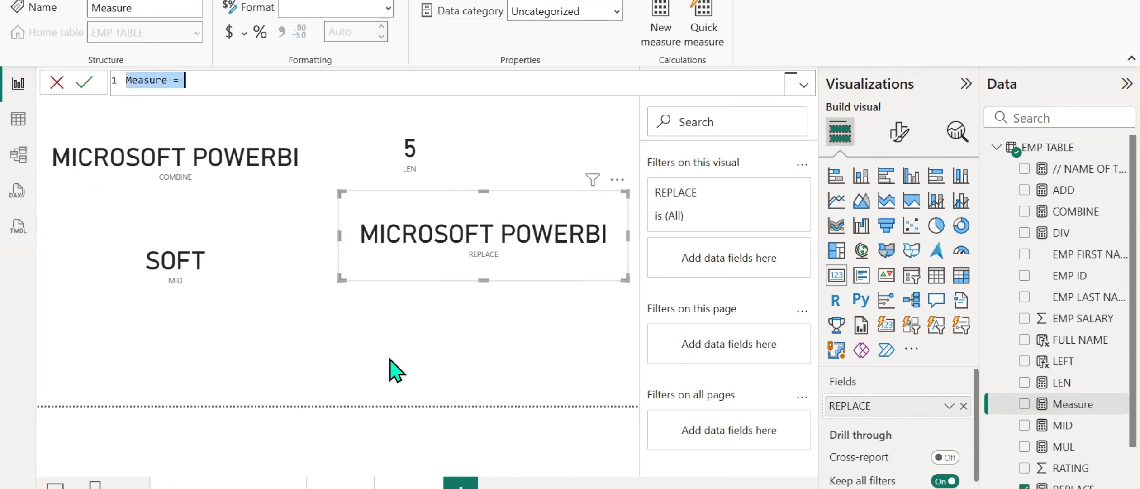
type("REPEAT ")
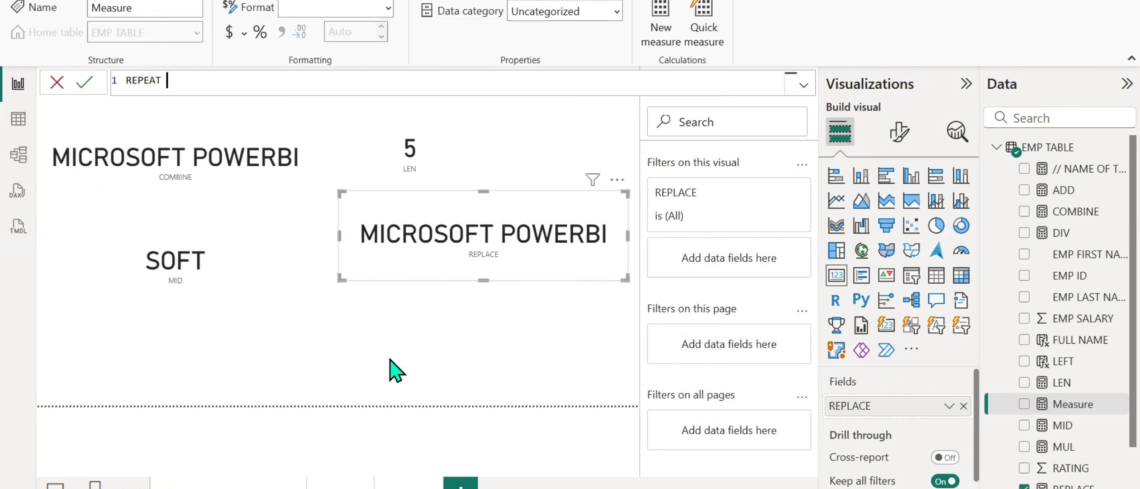
type("= REPT")
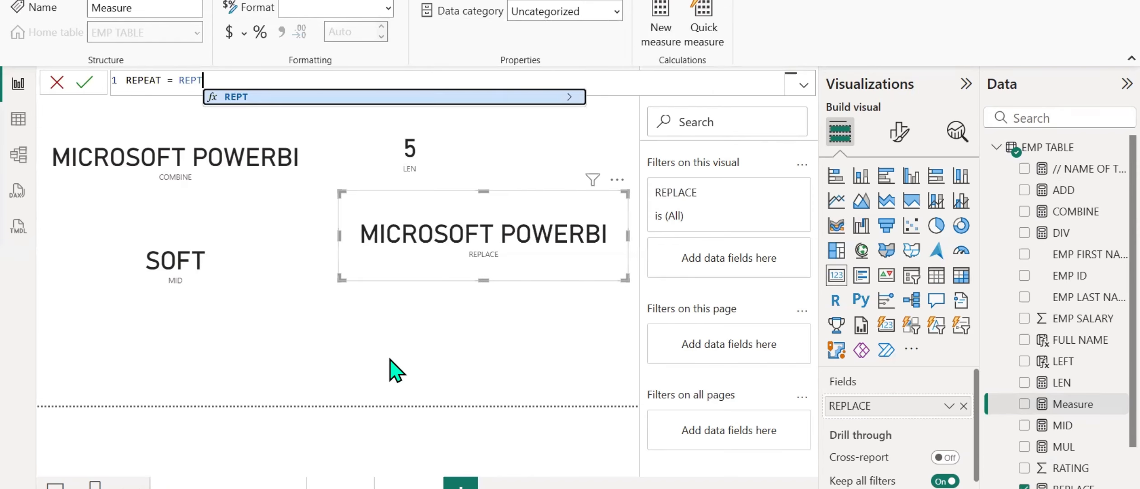
type("(")
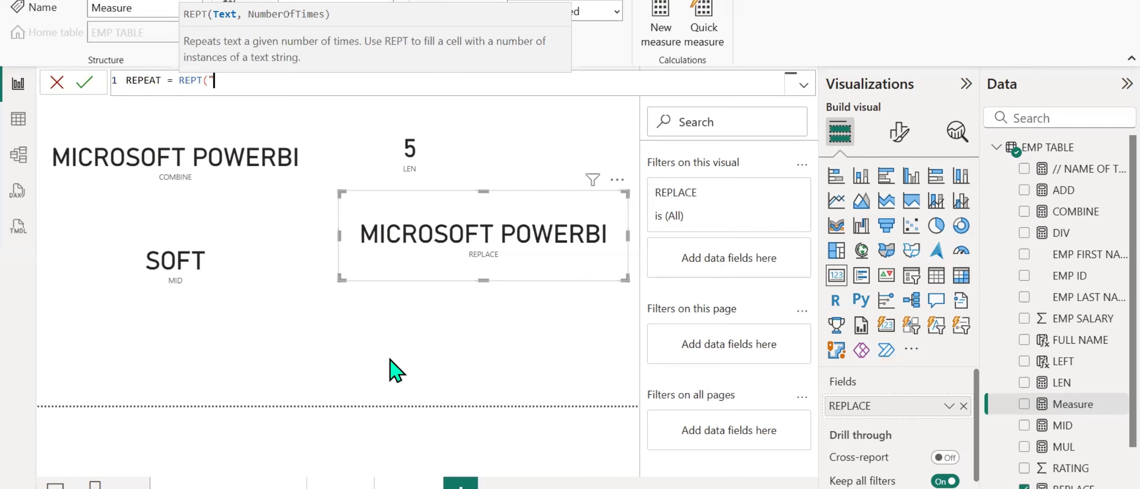
type("POWERBI\",")
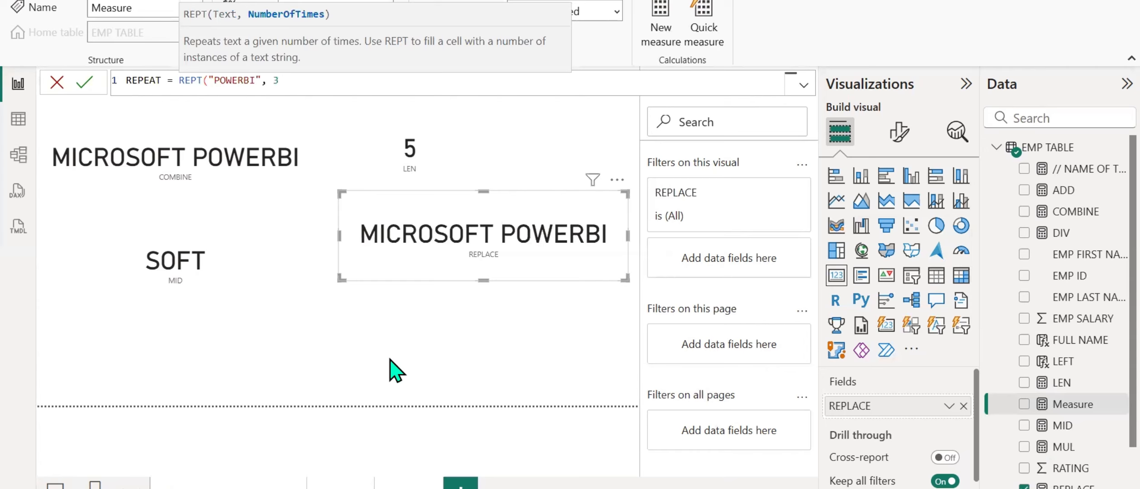
type(" 3)")
key("Return")
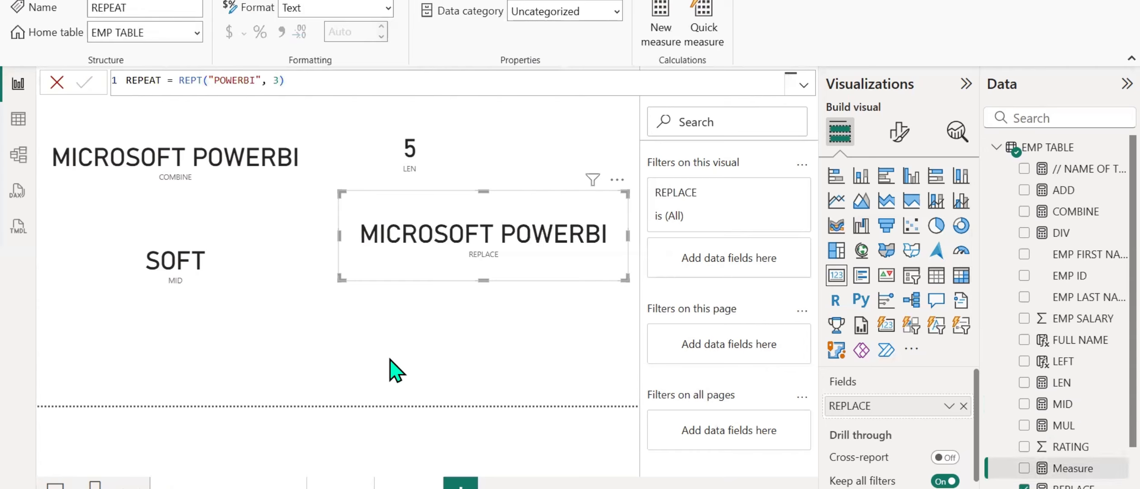
Move the COMBINE and MID cards up to free space beneath them on the report page
left_click_drag(158, 219, 159, 219)
left_click(173, 145)
left_click_drag(173, 145, 173, 95)
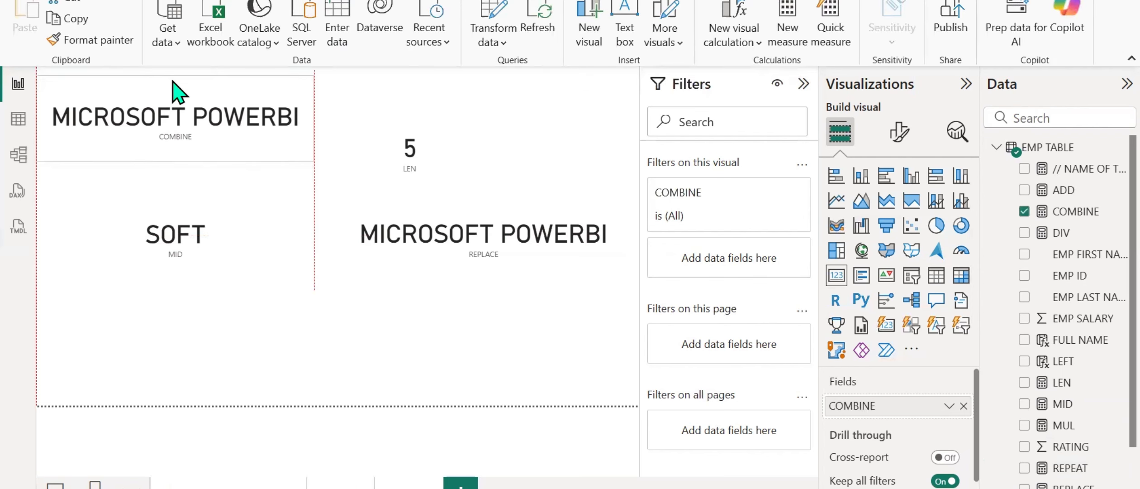
left_click_drag(221, 213, 221, 179)
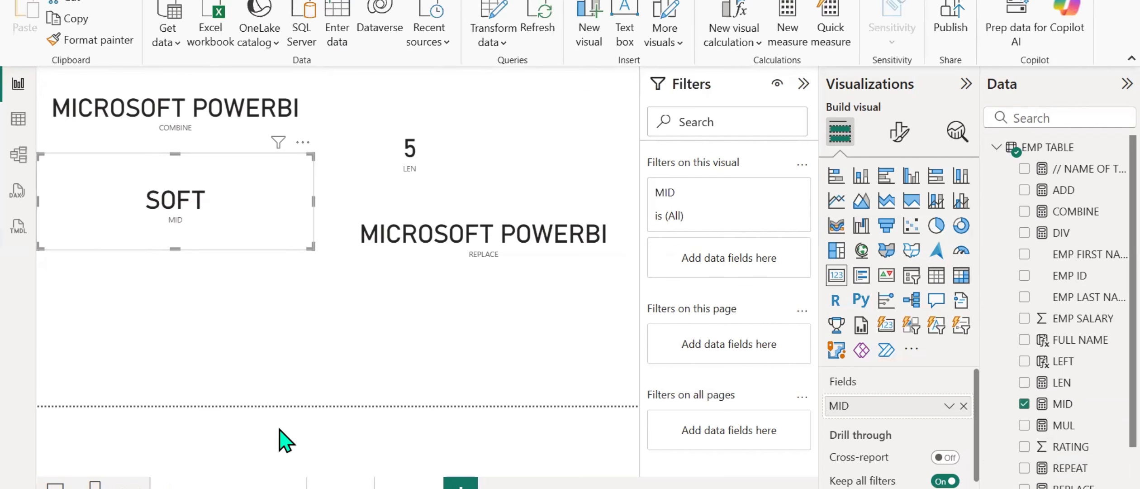
Add a card visual showing the REPEAT measure below the MID card and widen it to fit the text
left_click(285, 437)
left_click(837, 275)
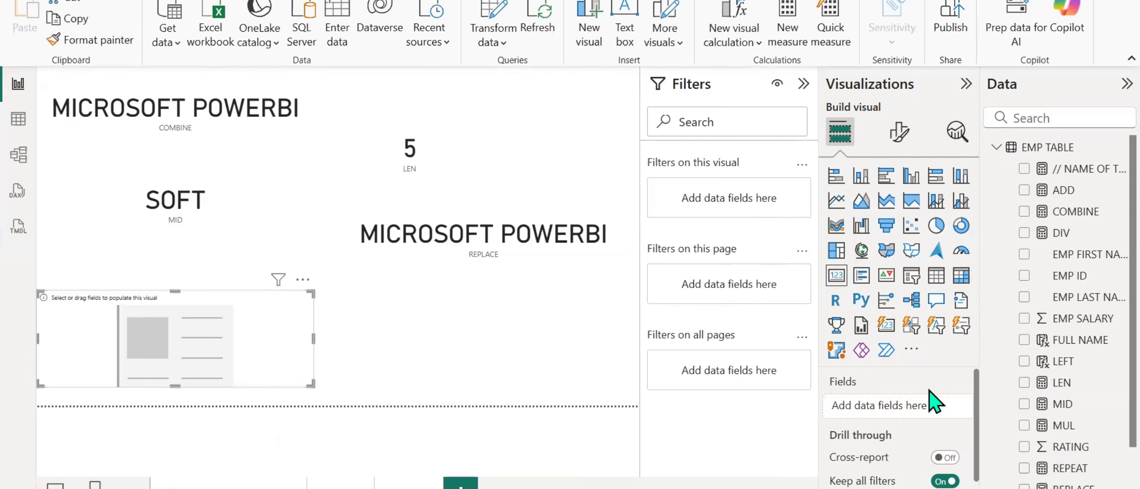
left_click(1023, 468)
left_click_drag(300, 371, 260, 294)
left_click_drag(313, 275, 423, 333)
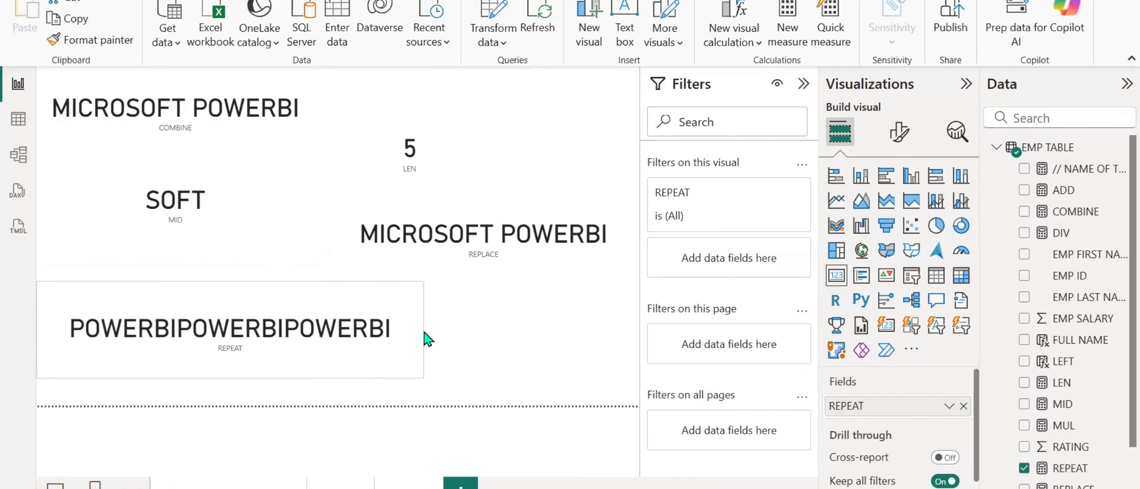
Switch to the DAX notes in the text editor, go to the SEARCH description, and correct "FouND" to "FOUND"
key("alt+Tab")
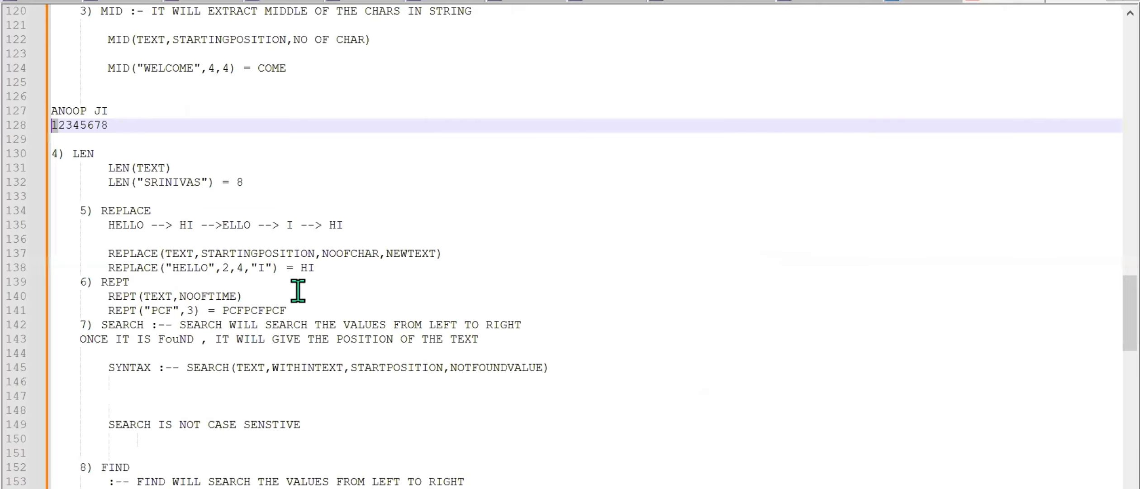
scroll(278, 294, "down", 2)
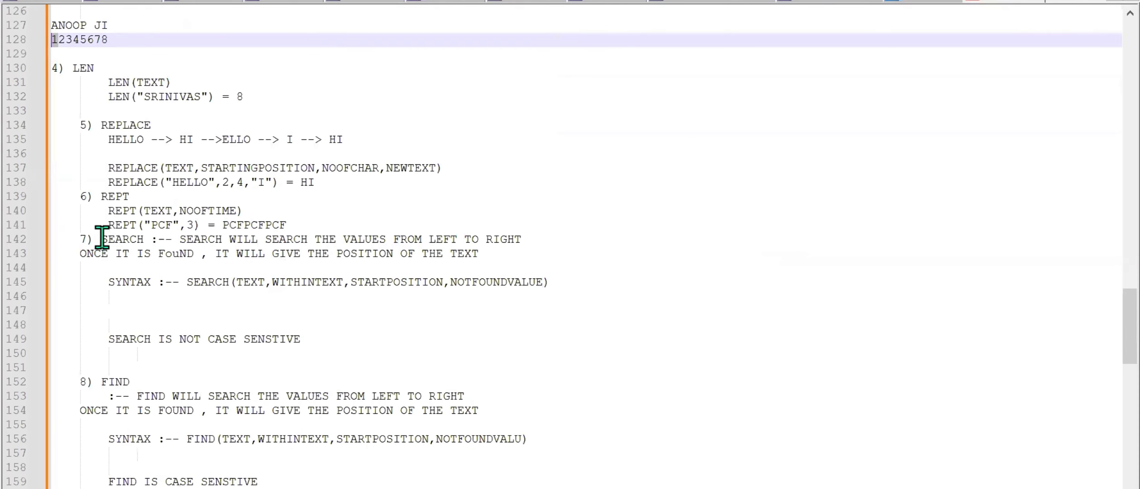
left_click_drag(102, 239, 527, 239)
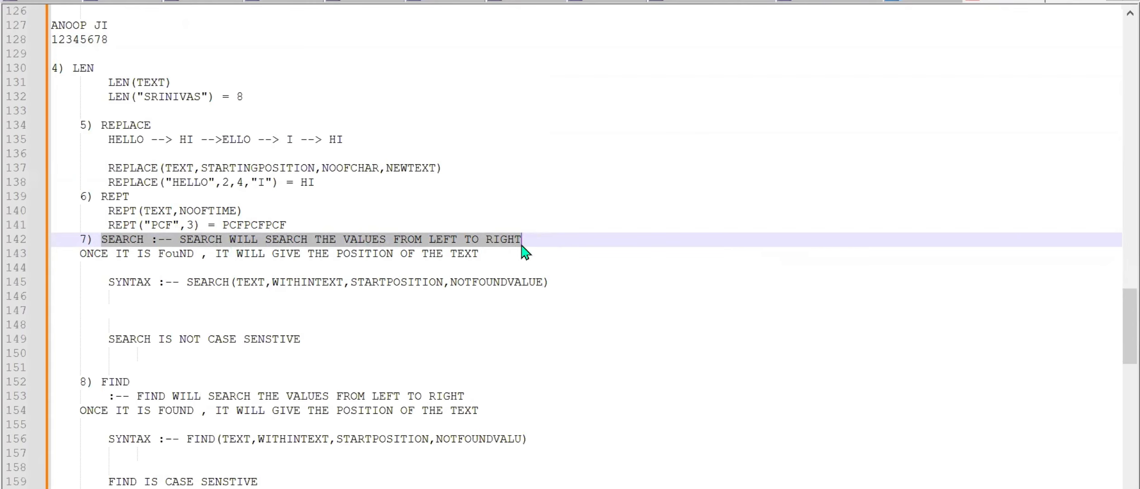
left_click(175, 256)
double_click(175, 256)
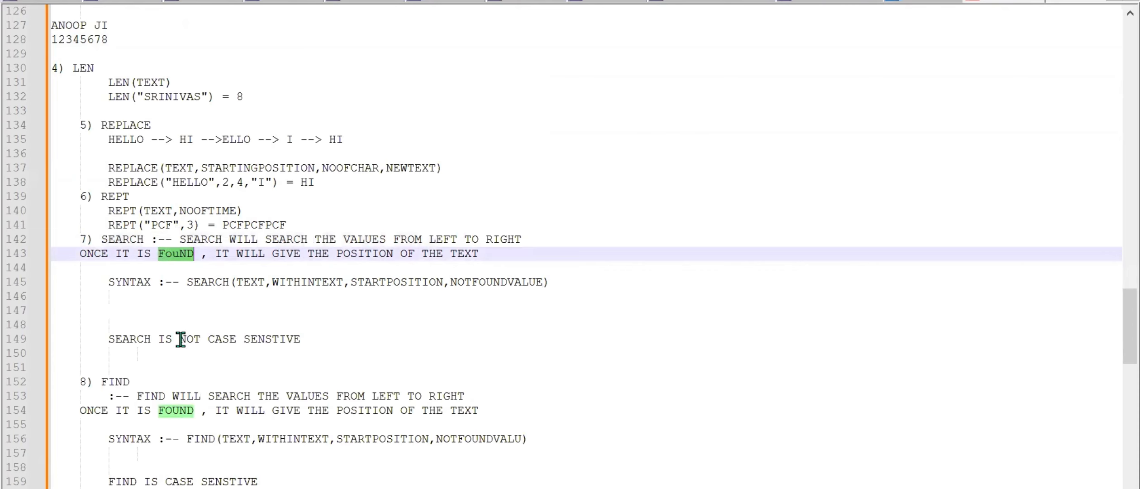
type("FOUND")
left_click(182, 344)
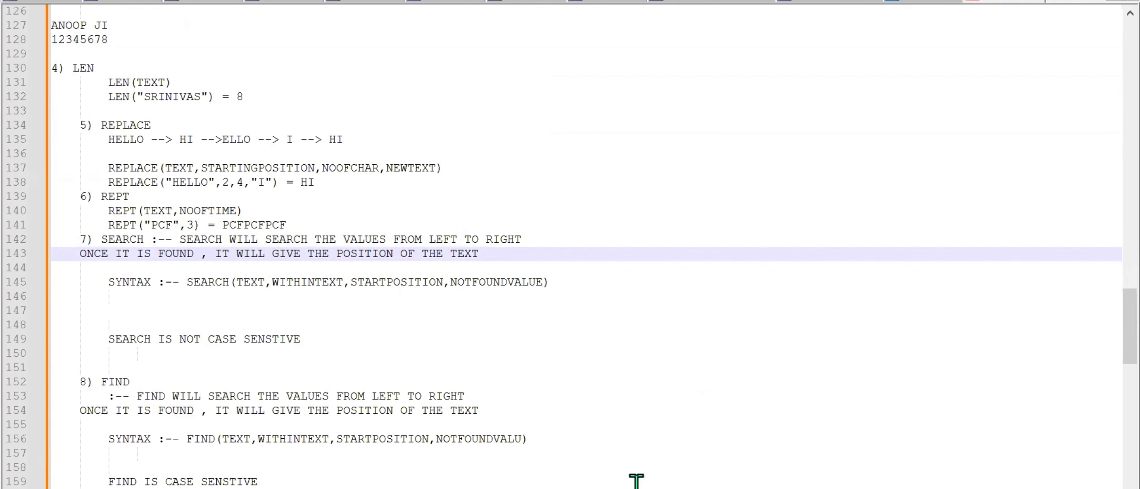
Return to Power BI Desktop and create a measure in EMP TABLE with SEARCH = SEARCH("BI", "POWERBI", 1,0)
mouse_move(600, 475)
left_click(839, 473)
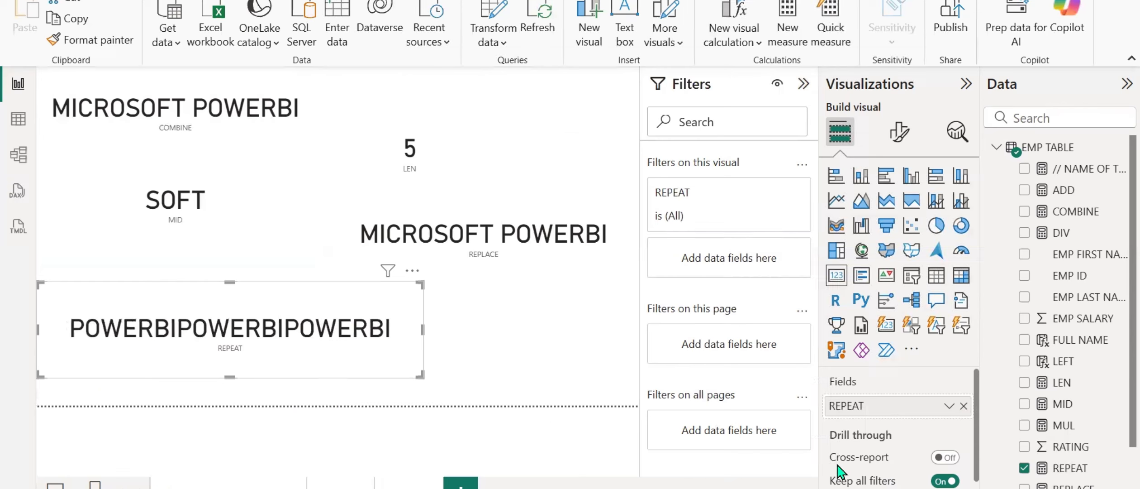
right_click(1070, 383)
left_click(957, 123)
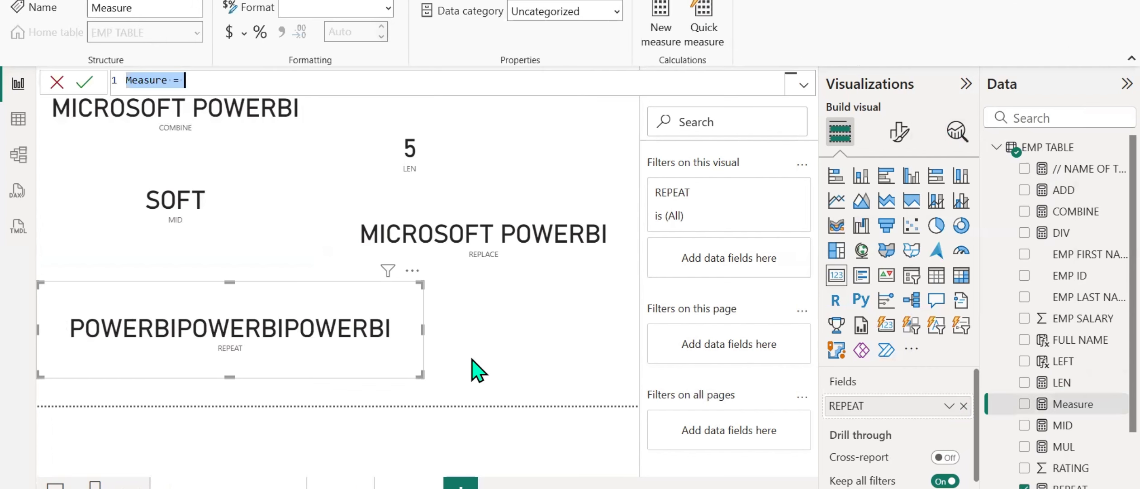
key("BackSpace")
type("SEARCH =")
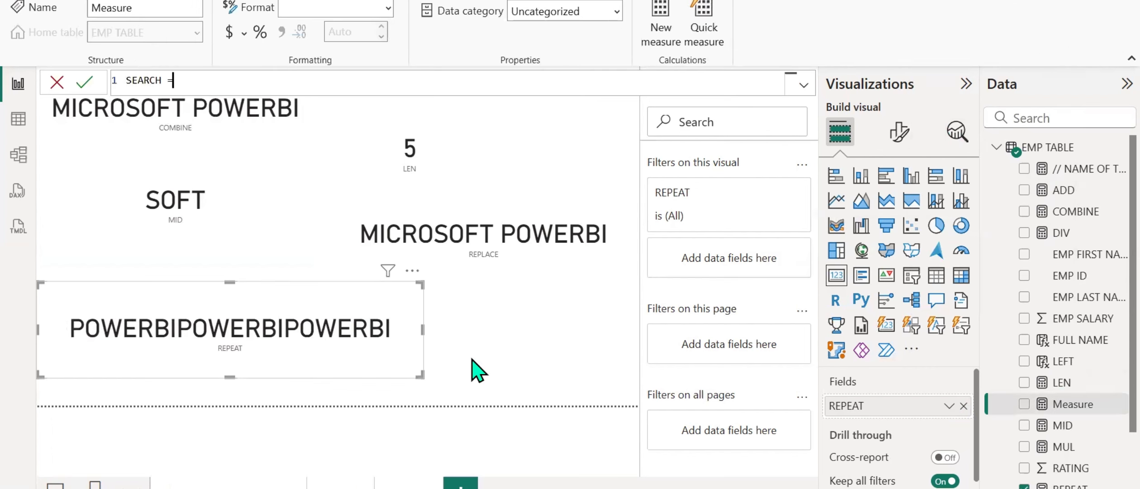
type(" SEARCH(")
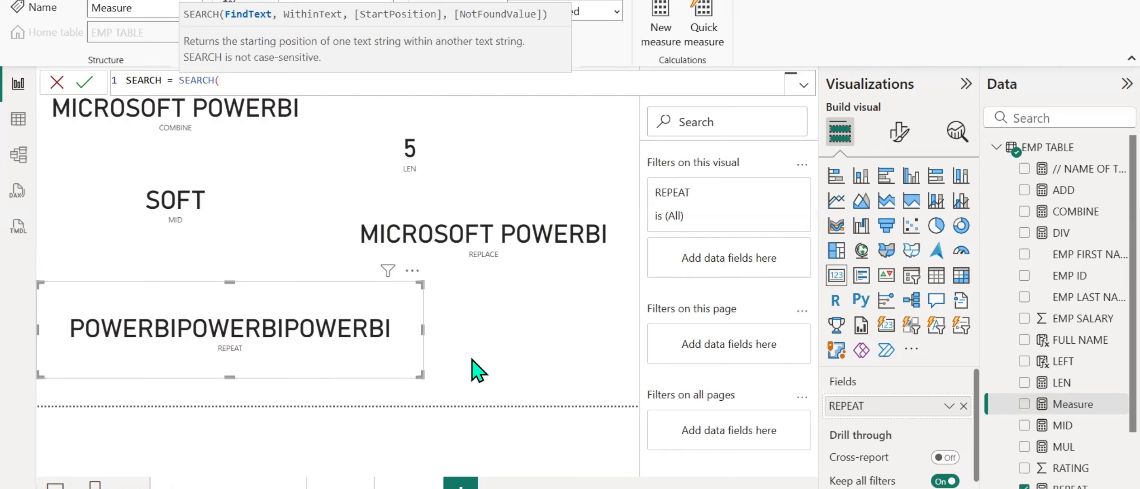
type("\"BI\", \"POWERBI")
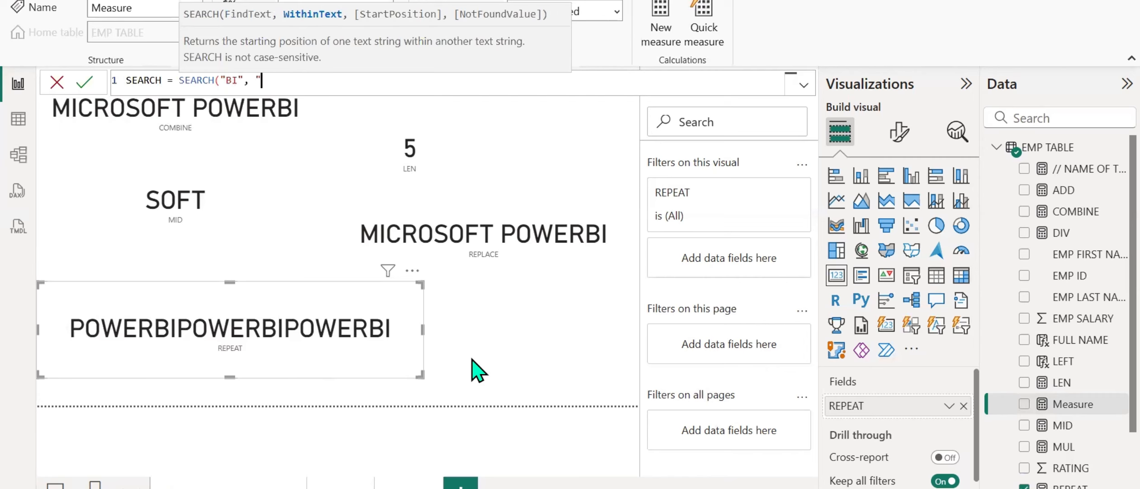
type("\",")
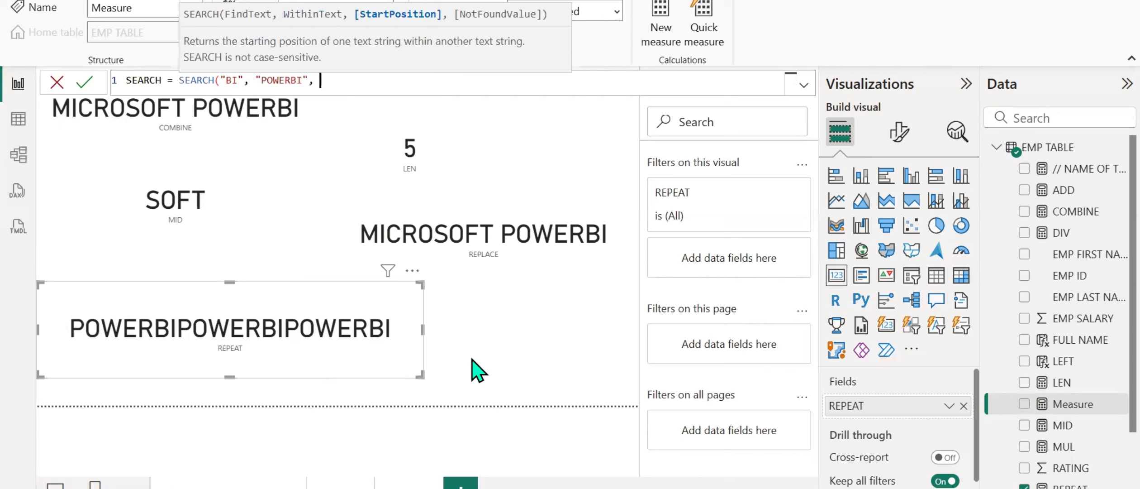
type(" 1,")
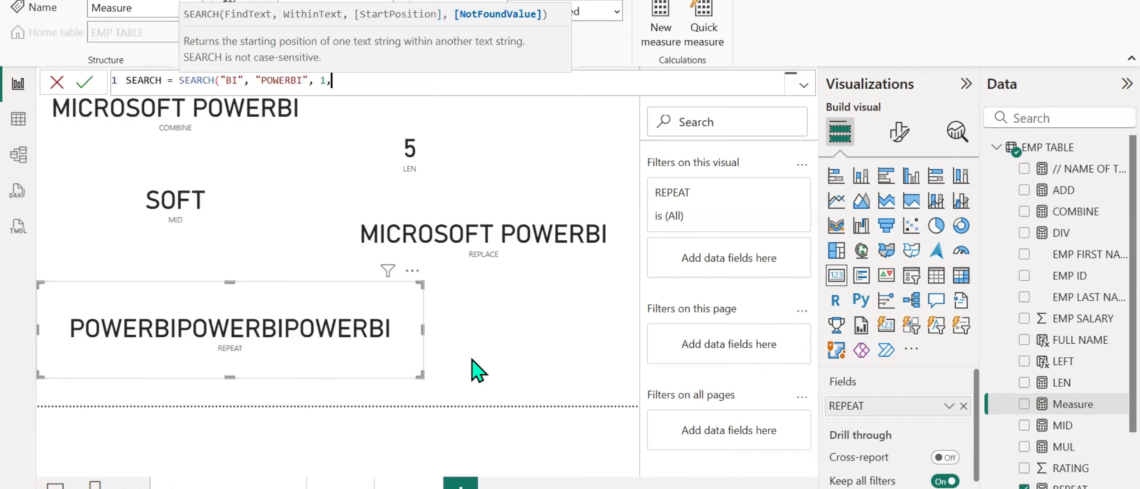
type("0)")
key("Return")
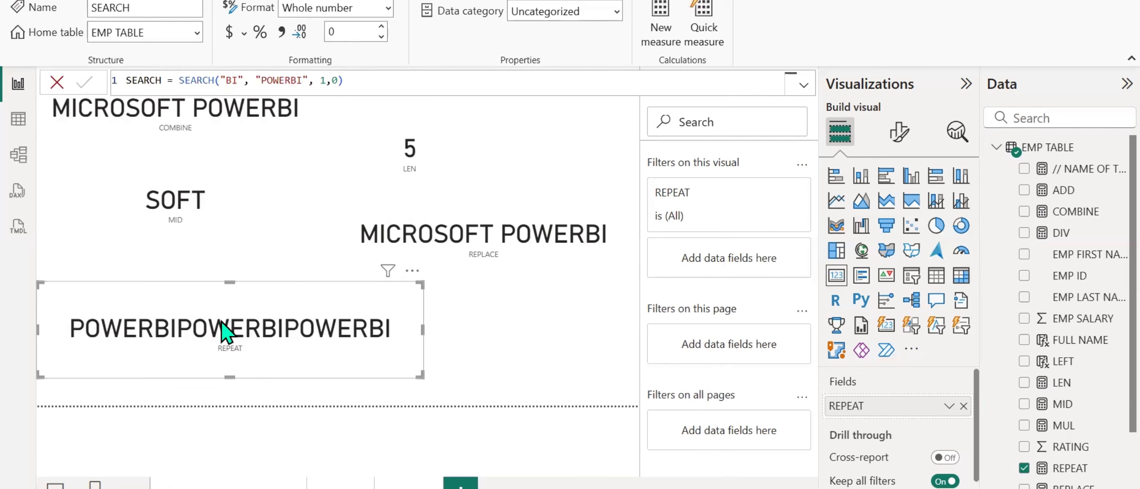
Move the REPEAT card up slightly and add a card visual showing the SEARCH measure below the REPLACE card
left_click_drag(224, 331, 216, 303)
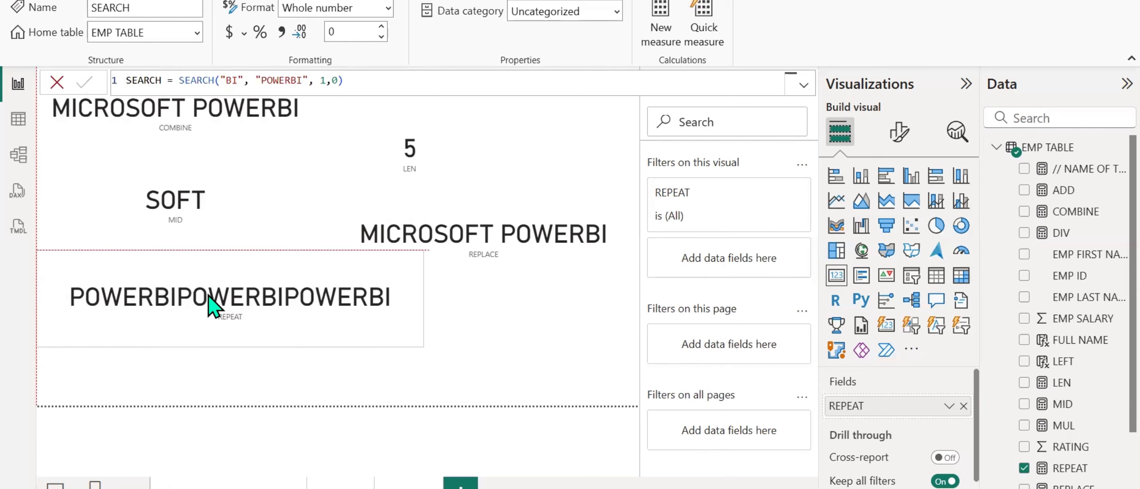
left_click(516, 339)
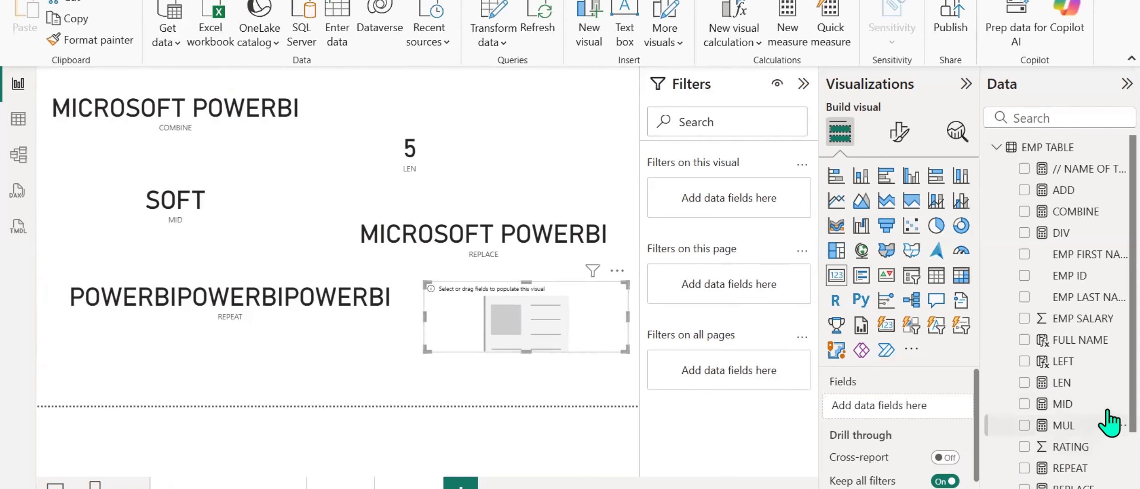
scroll(1106, 453, "down", 1)
scroll(1105, 452, "down", 1)
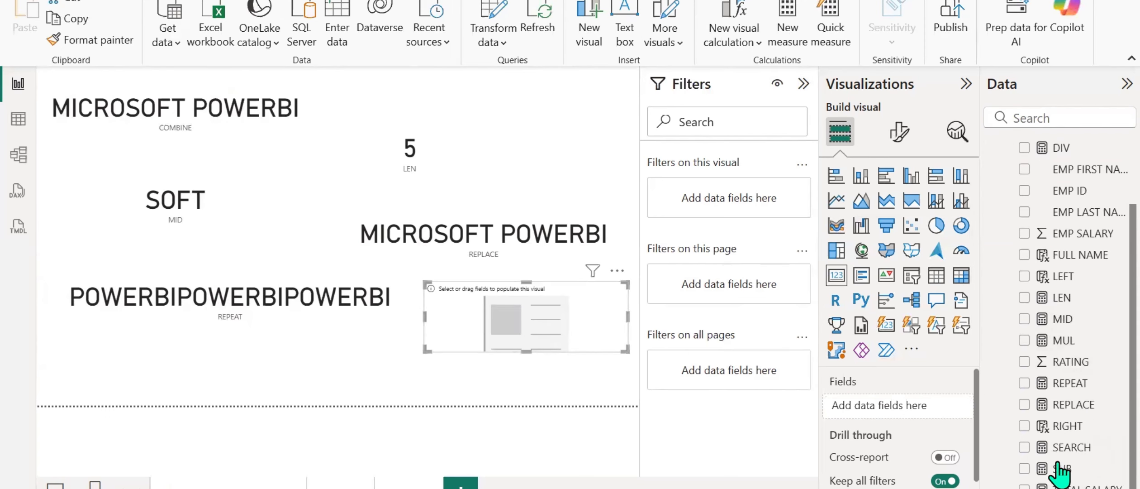
left_click(1024, 447)
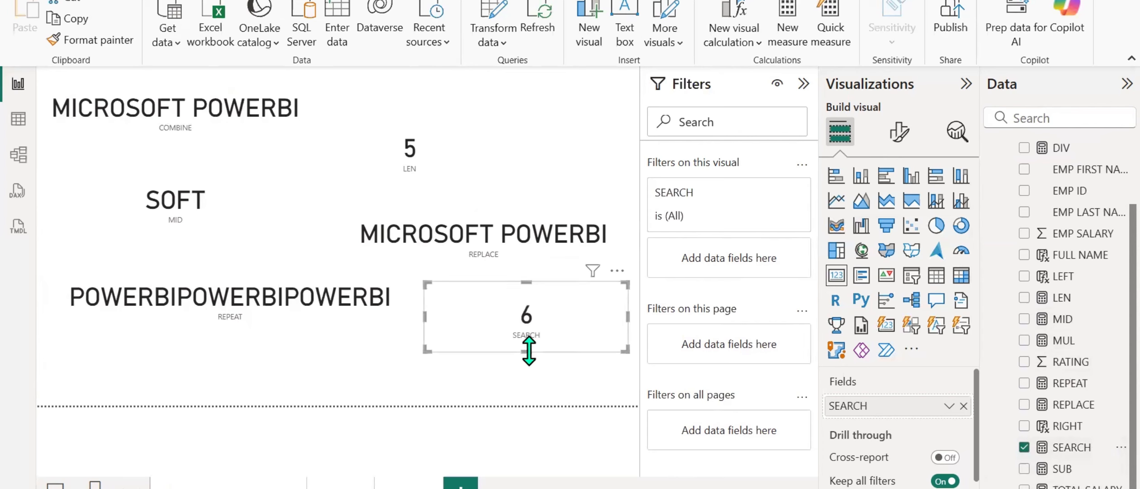
Change the find text in the SEARCH measure's formula to lowercase "bi"
left_click(1073, 447)
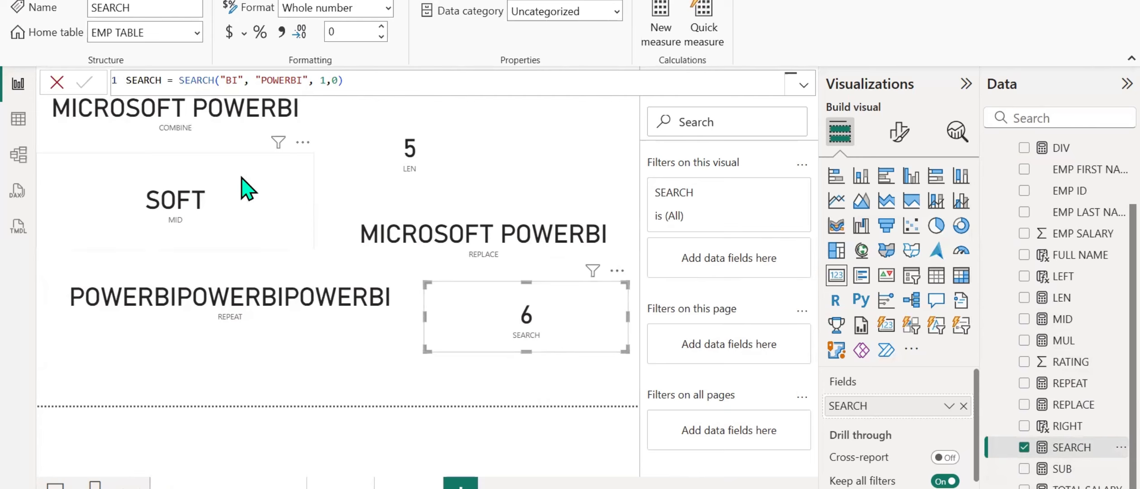
double_click(234, 81)
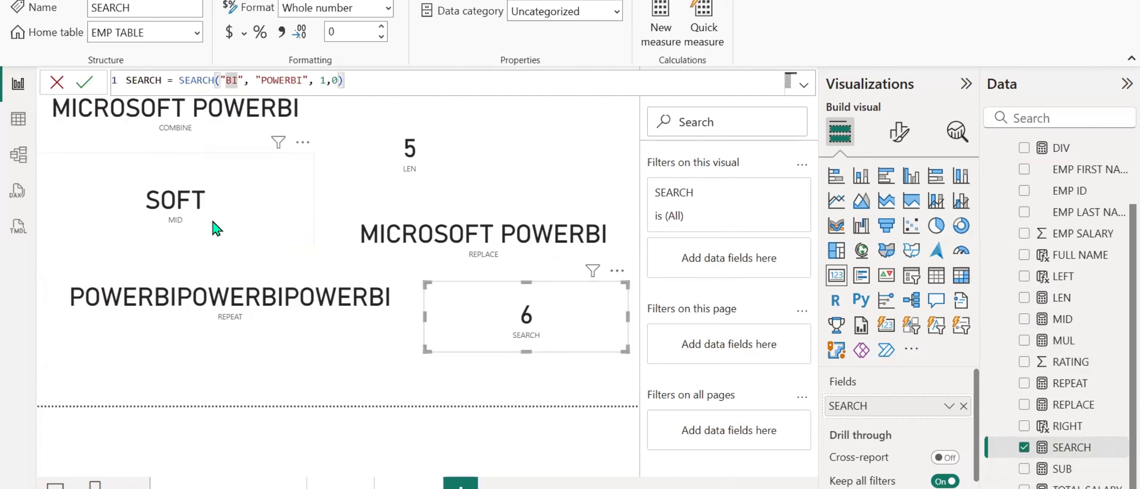
key("BackSpace")
key("Caps_Lock")
type("bi")
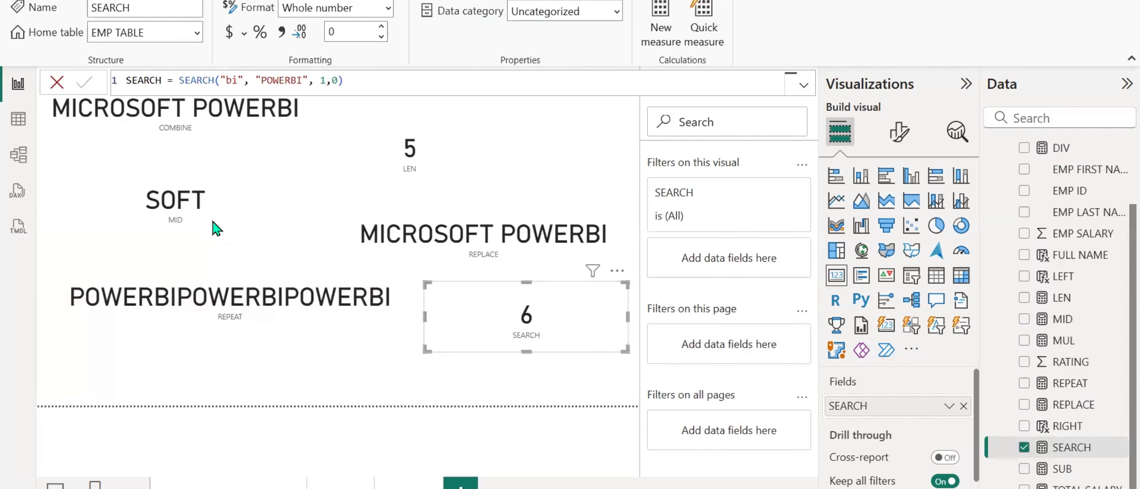
Change the find text in the SEARCH measure's formula to "y", a letter missing from POWERBI
left_click(236, 81)
key("BackSpace")
key("BackSpace")
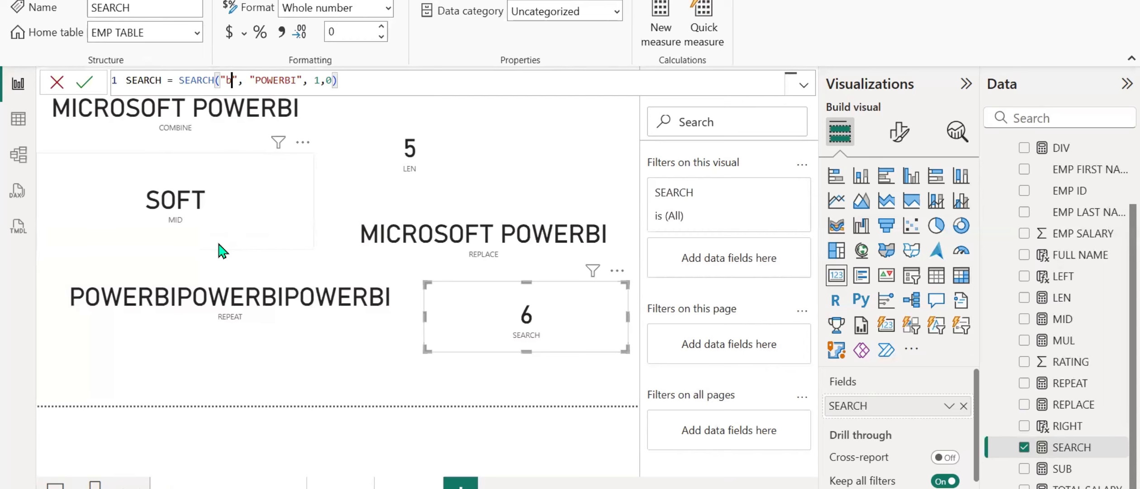
type("y")
key("Return")
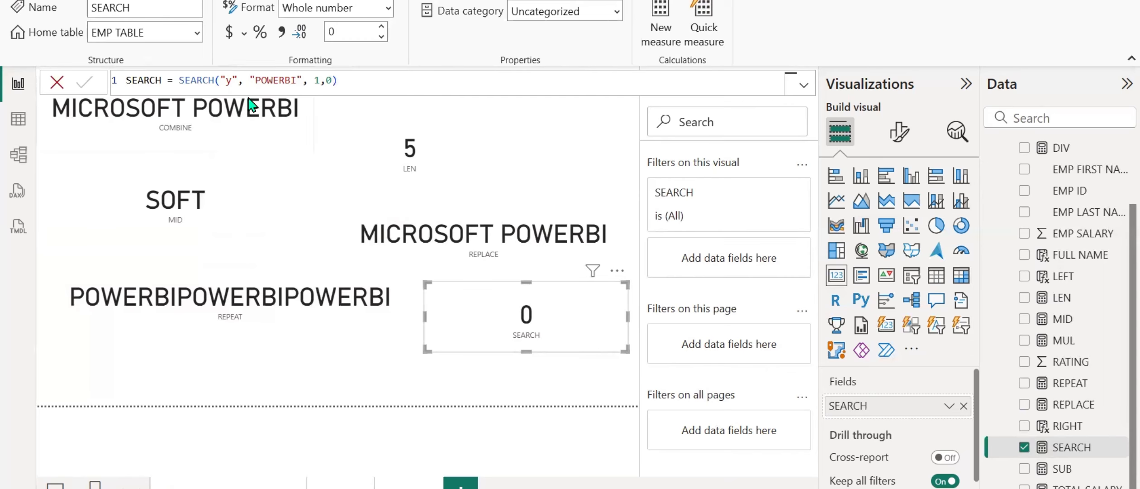
Set the SEARCH measure's find text to "bi" and add the comment "// it is not case sensitive" two lines below the formula
left_click(230, 80)
type("bi")
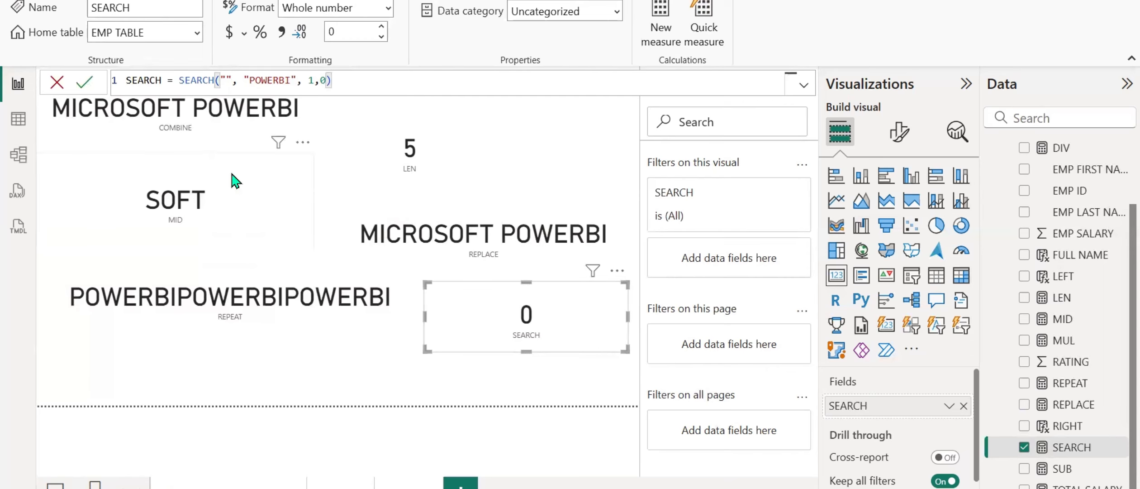
left_click(393, 83)
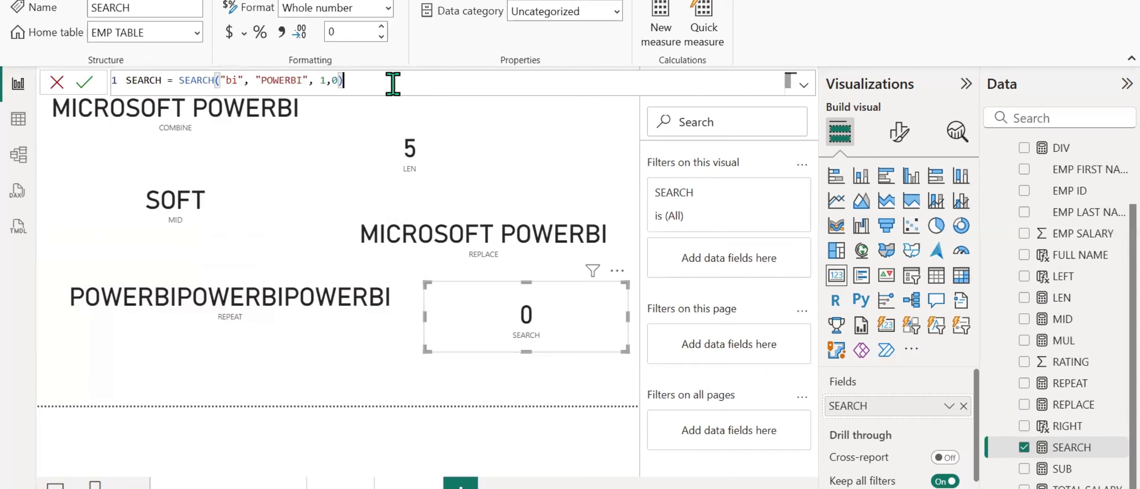
key("shift+Return")
key("shift+Return")
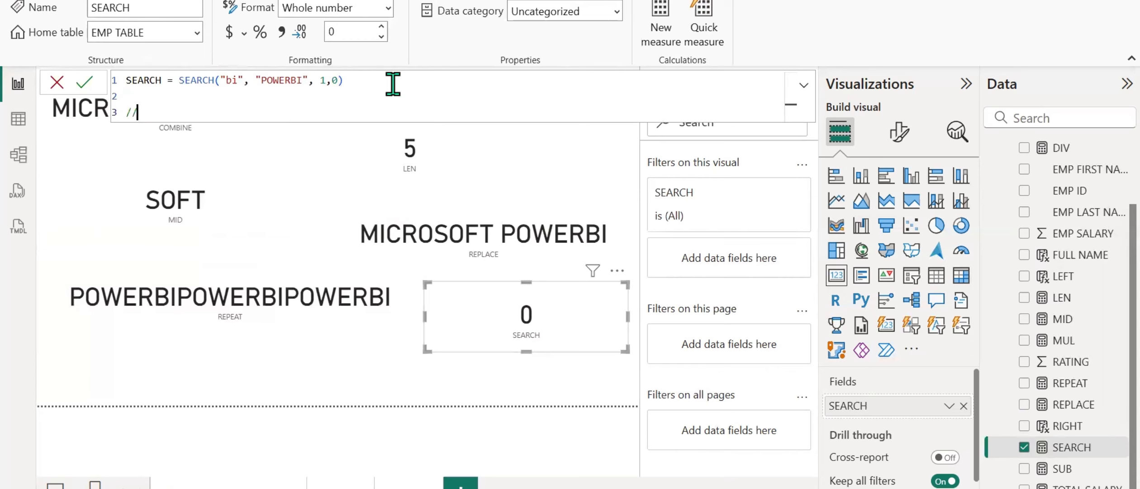
type("// it is not case sensi")
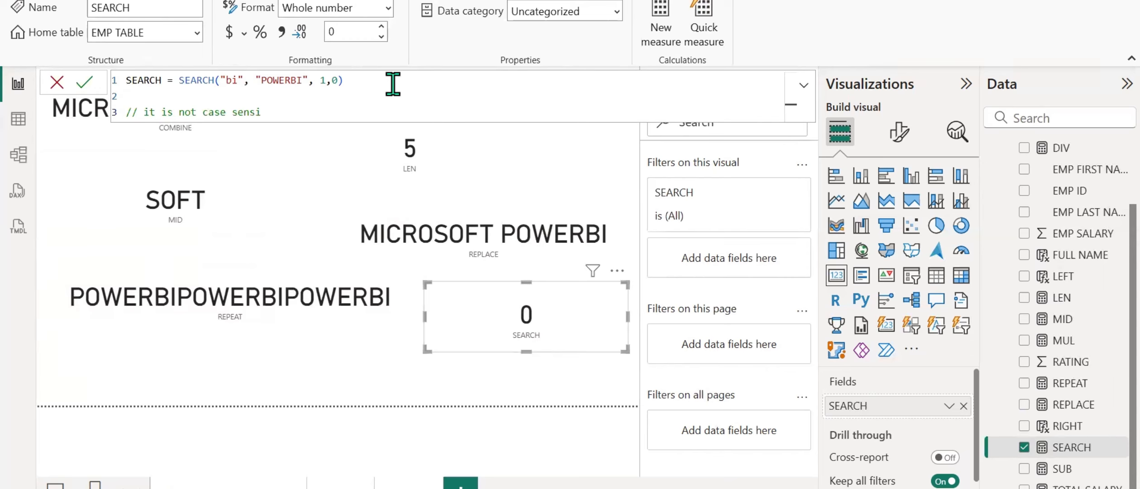
type("tive")
key("Return")
Create a measure in EMP TABLE with FIND = FIND("BI", "POWERBI", 1,0)
right_click(1047, 446)
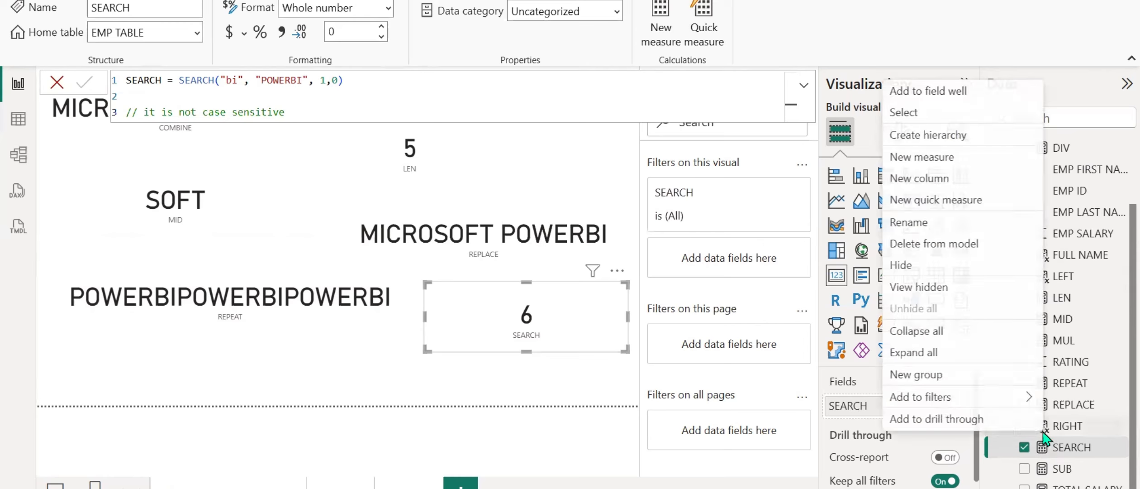
left_click(928, 157)
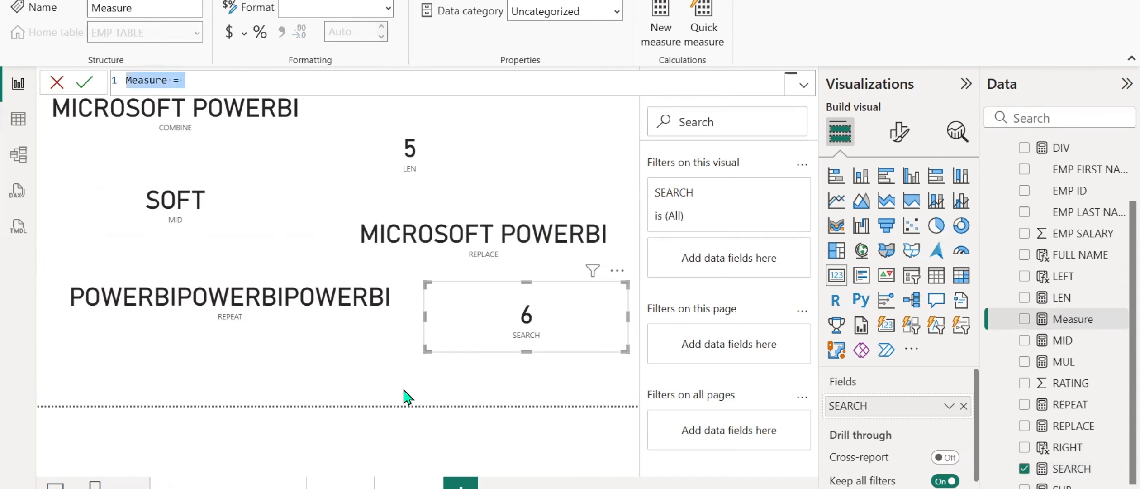
type("find")
key("BackSpace")
key("BackSpace")
key("BackSpace")
key("BackSpace")
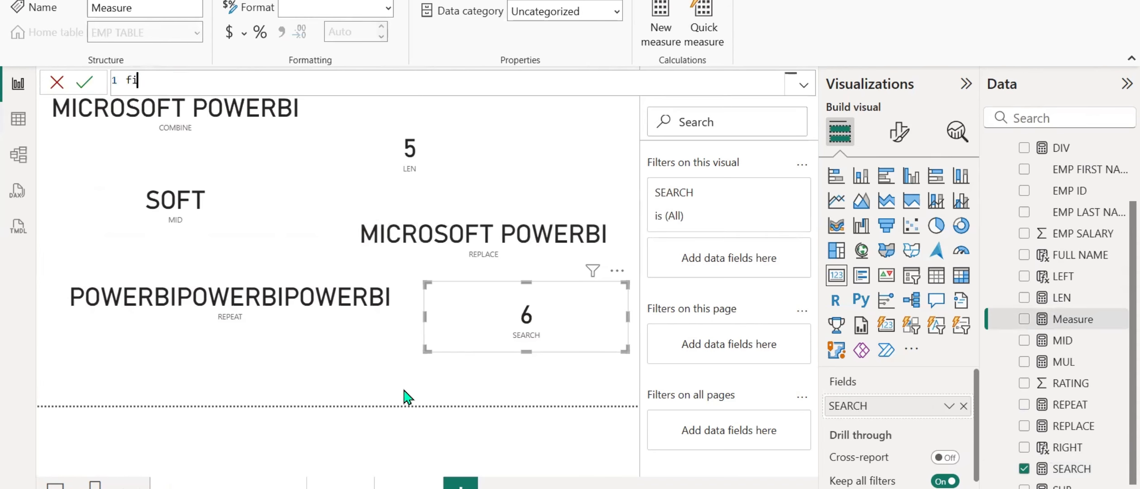
key("Caps_Lock")
type("FIND = FIND(")
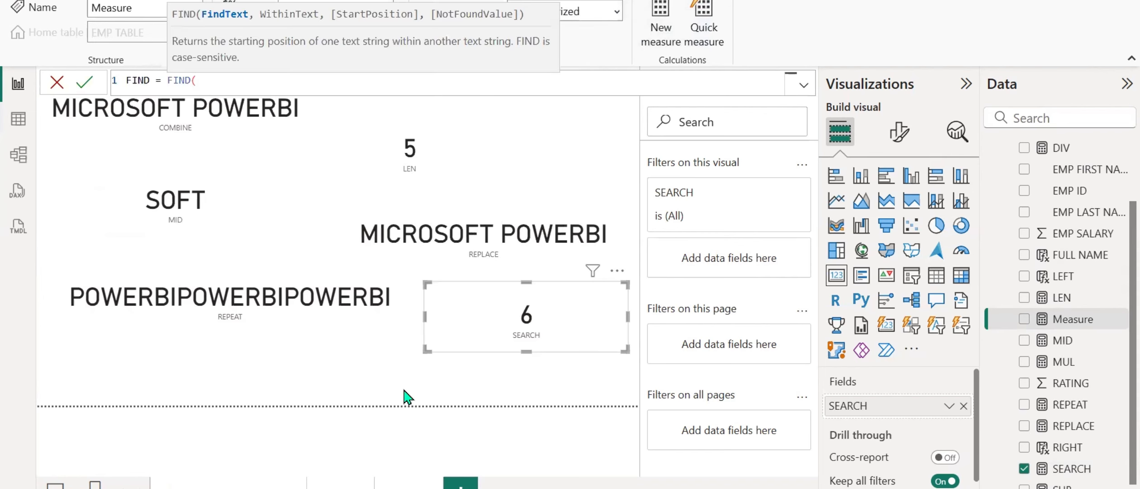
type("\"BI\",")
type("\"POWERBI\"")
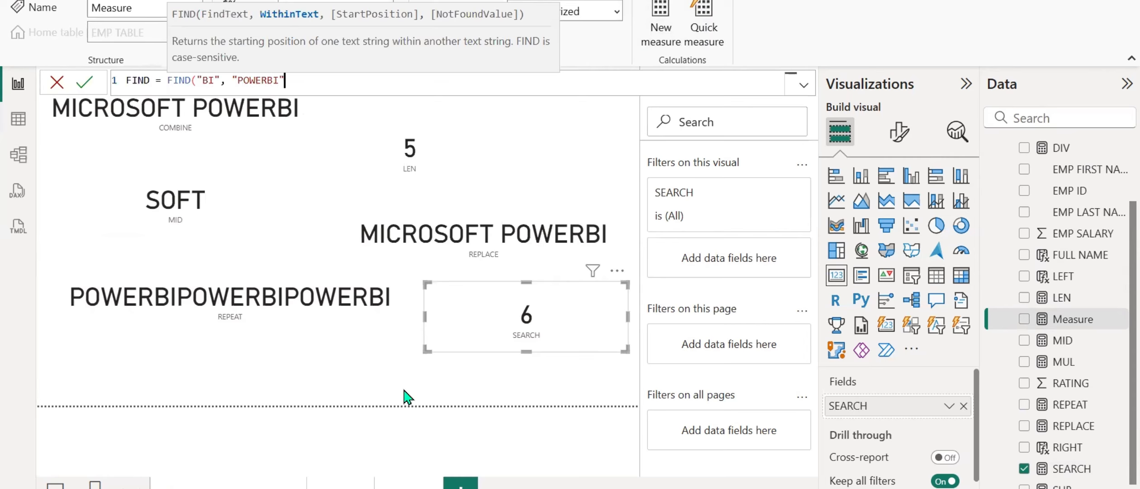
type(", 1,")
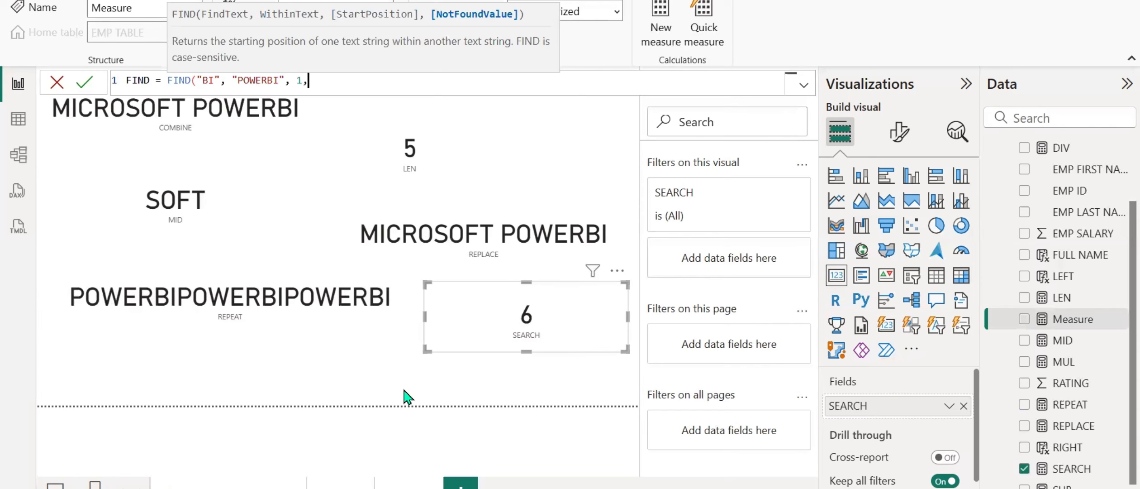
type("0)")
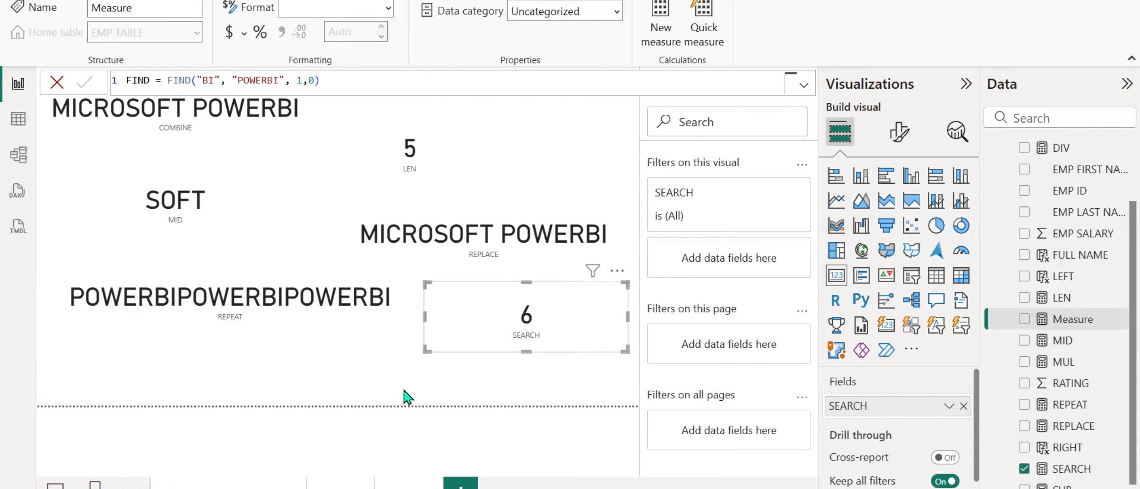
Commit the FIND measure and rearrange the LEN, REPLACE, REPEAT and SEARCH cards, narrowing REPEAT, to free space beside SEARCH
key("Return")
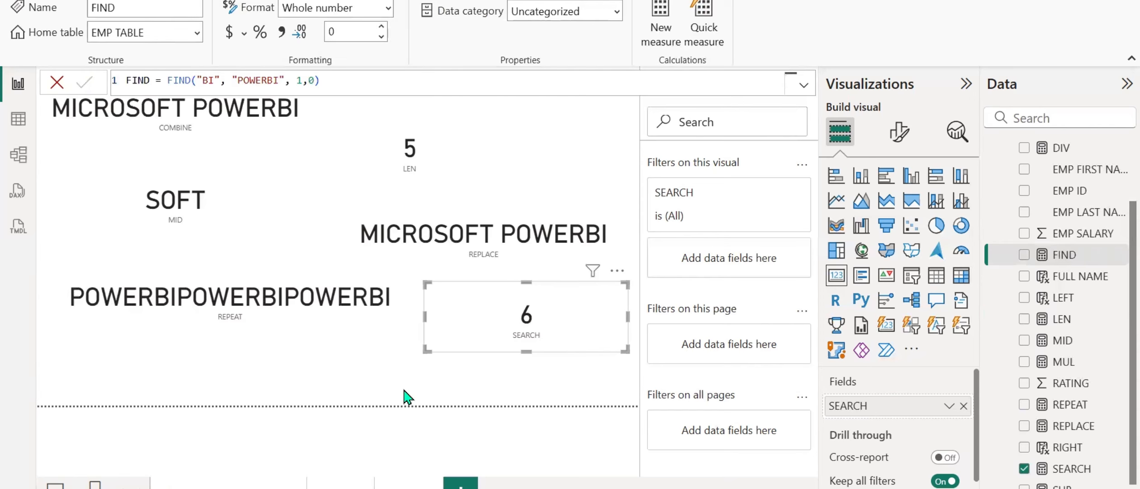
left_click(433, 158)
left_click(511, 248)
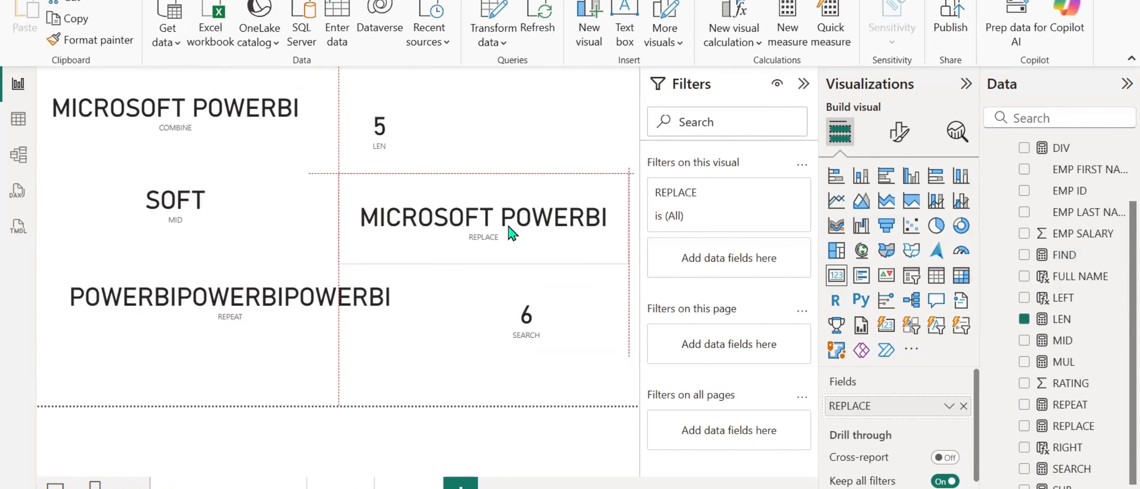
left_click(256, 290)
left_click_drag(422, 299, 224, 301)
left_click_drag(160, 324, 165, 303)
left_click(618, 339)
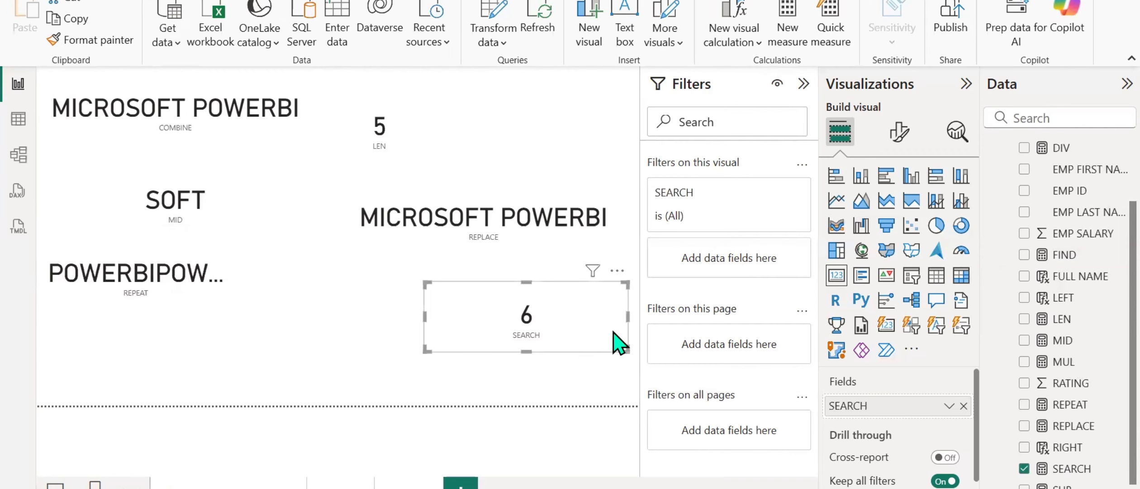
left_click_drag(619, 339, 348, 361)
left_click(488, 351)
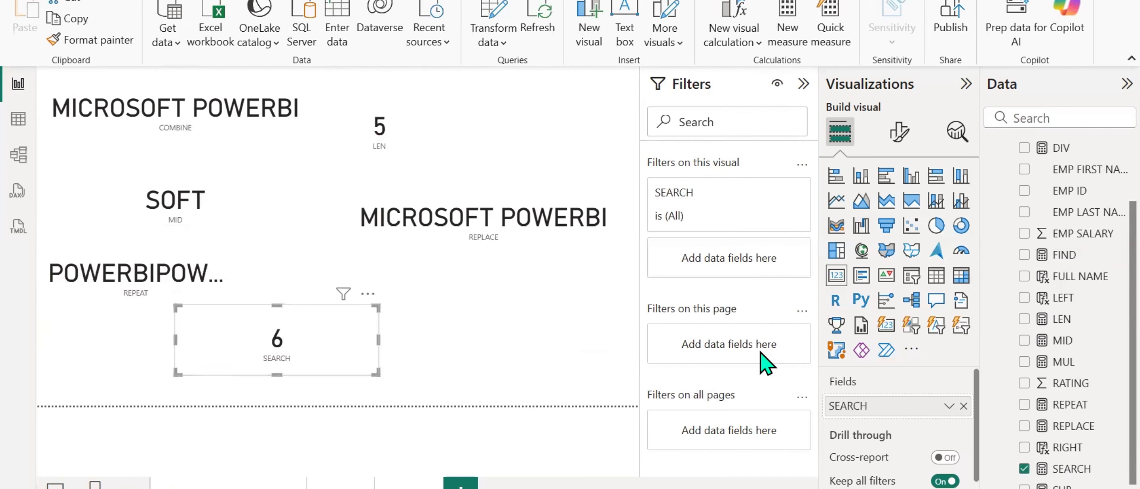
Add a card visual showing the FIND measure and place it beside the SEARCH card
left_click(835, 275)
scroll(1100, 452, "down", 1)
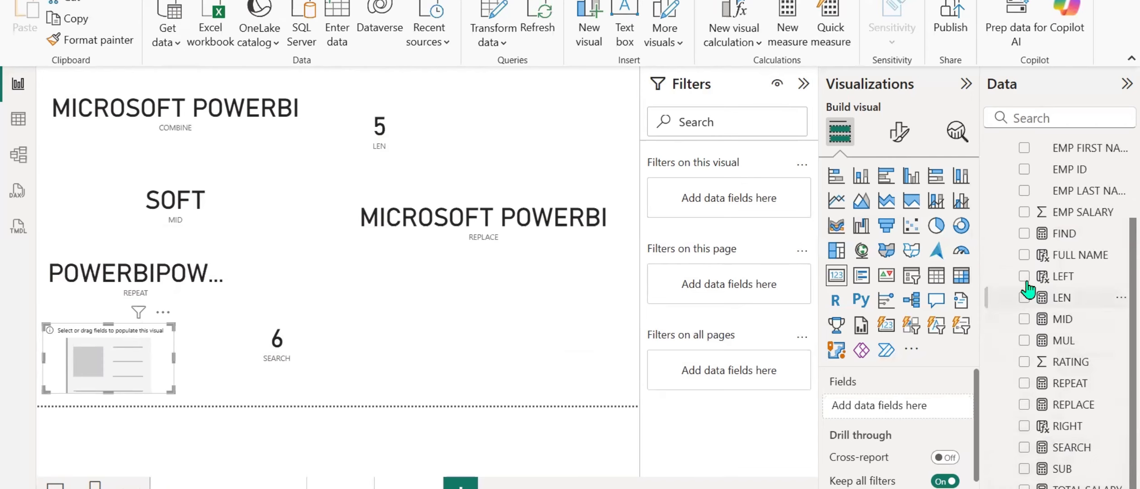
left_click(1025, 233)
left_click_drag(140, 351, 466, 333)
Change the find text in the FIND measure's formula to lowercase "bi"
left_click(1061, 234)
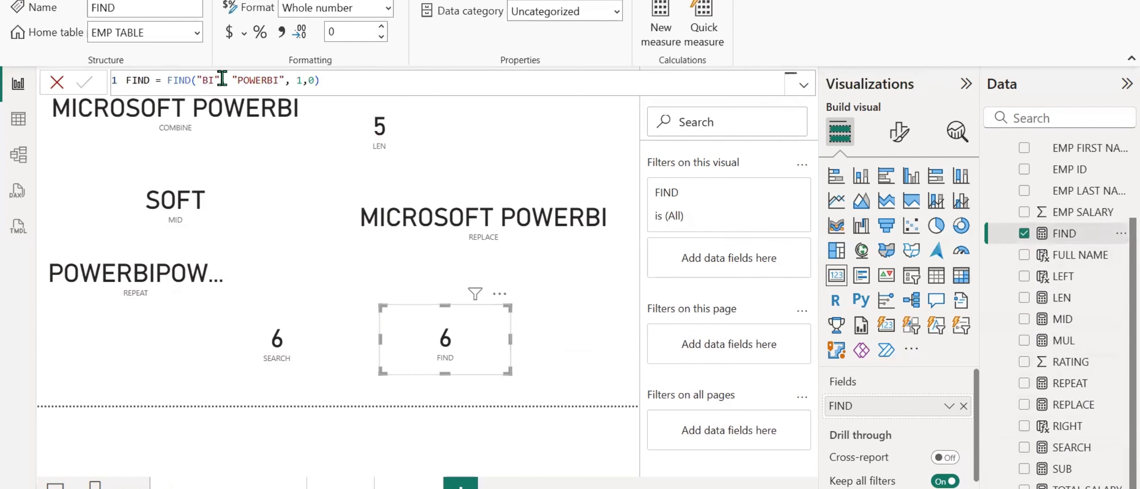
left_click(214, 81)
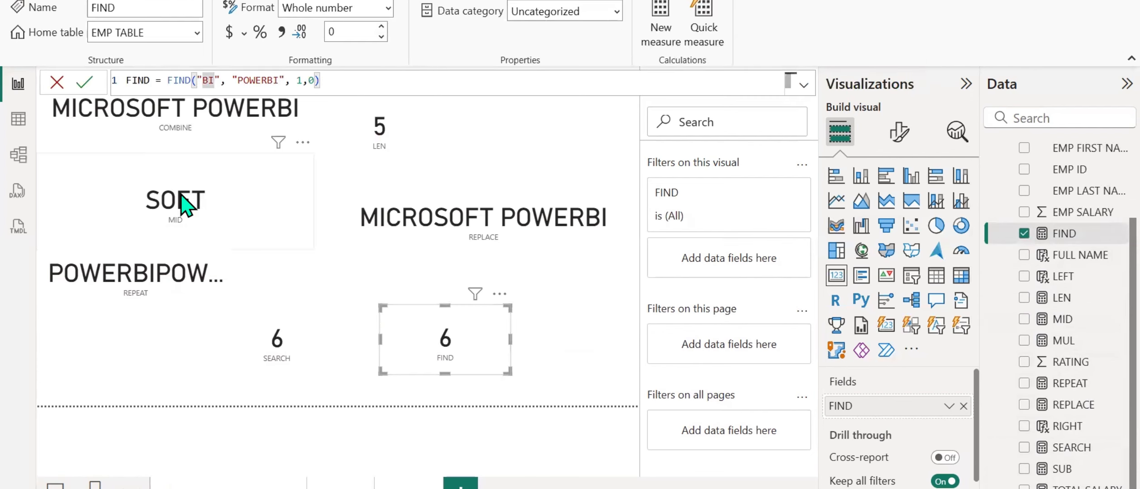
key("BackSpace")
key("BackSpace")
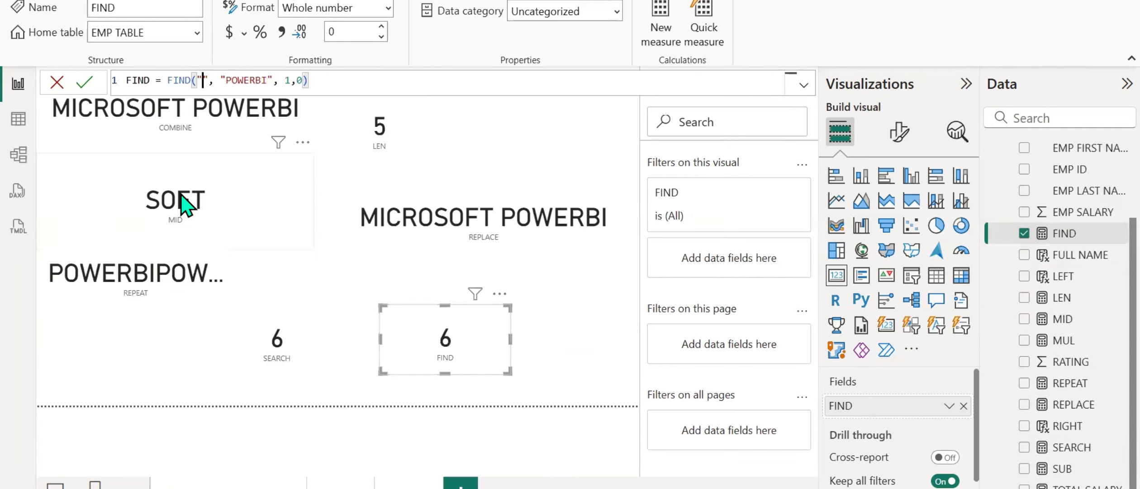
key("Caps_Lock")
type("bi")
key("Return")
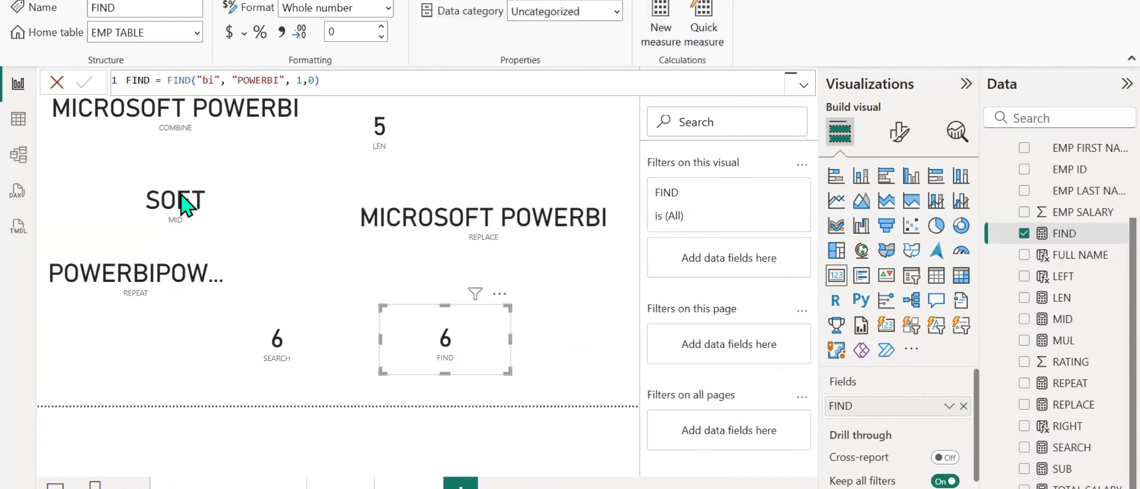
Add the comment "// FIND IS A CASE SENSITIVE" two lines below the FIND measure's formula
left_click(388, 84)
key("shift+Return")
key("shift+Return")
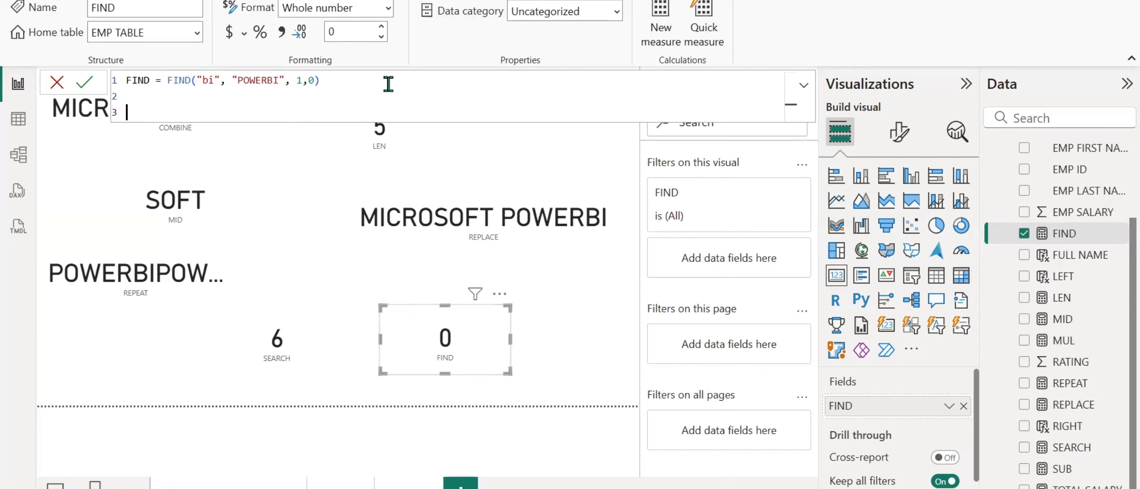
type("//")
key("Caps_Lock")
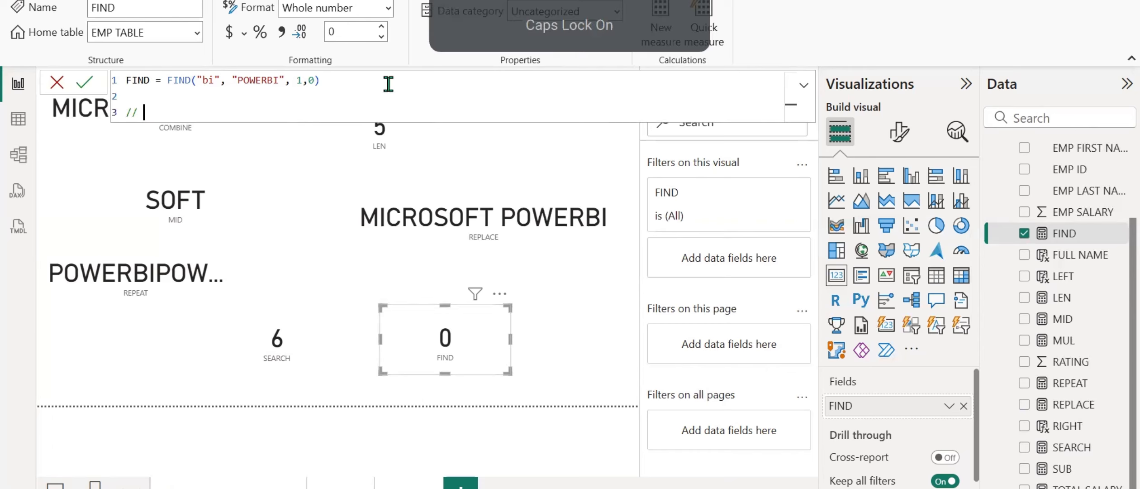
type("IN")
key("BackSpace")
key("BackSpace")
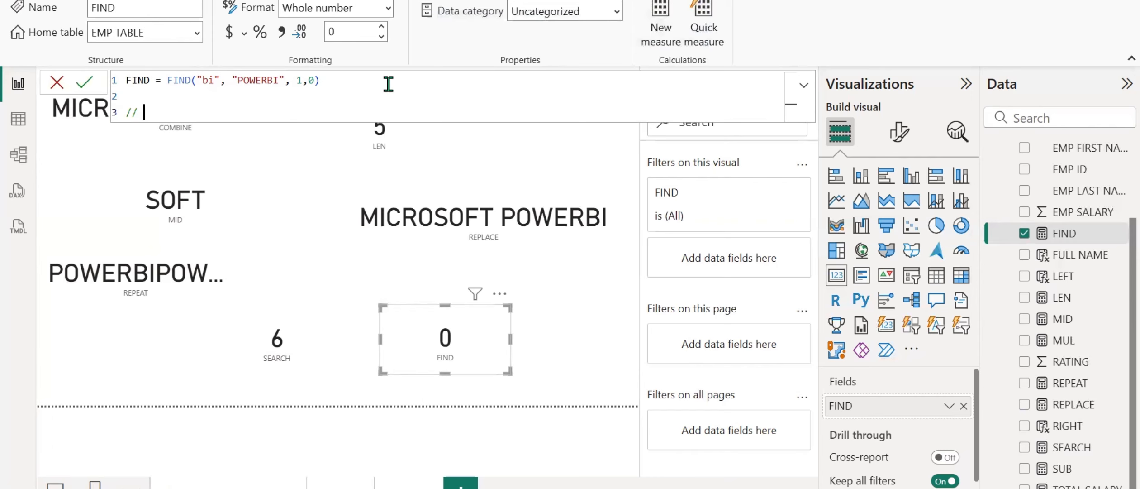
type("FIND IS A CASE A SENSIT")
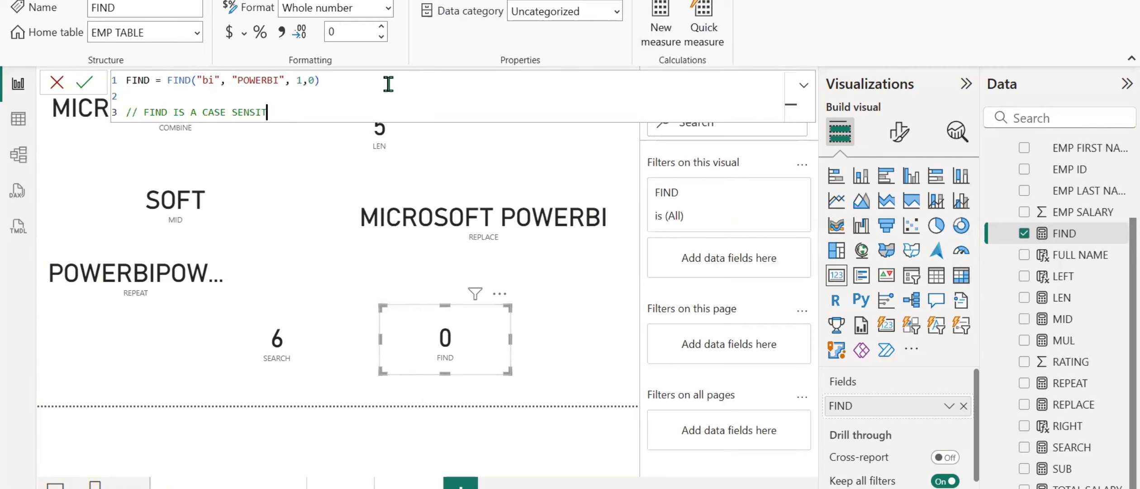
type("IVE")
Add a second comment line to the FIND measure reading "// WE GET OUTPUT AS A POSITION NUMBER"
key("shift+Return")
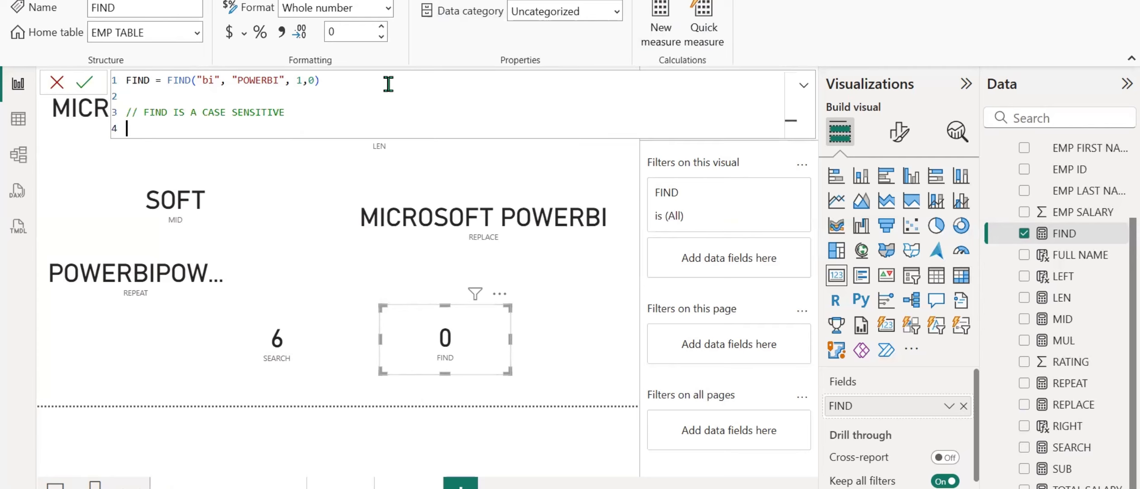
type("// WE GET OUTPUT AS A POSITION")
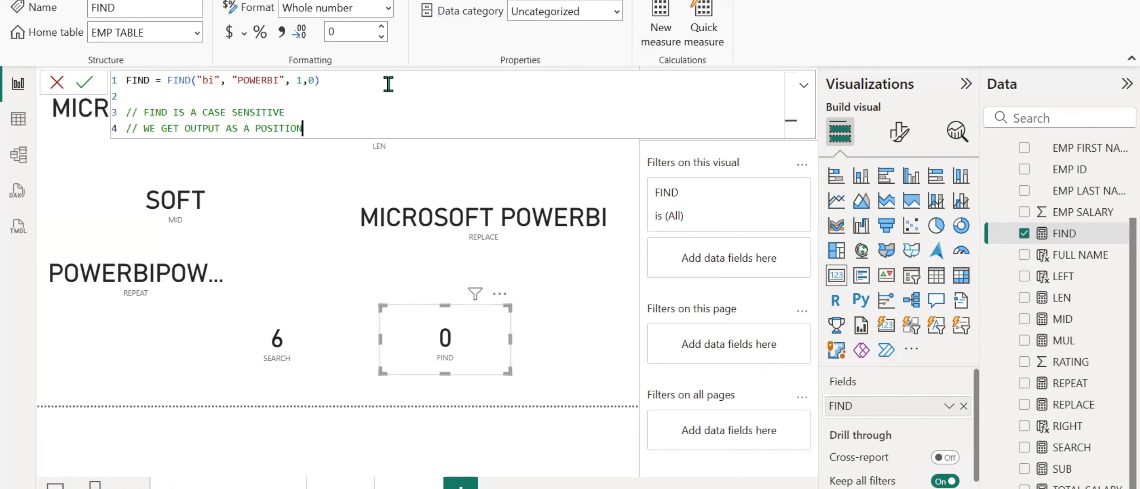
key("Return")
left_click(313, 128)
type("NUMBER")
Set the find text in the FIND measure's formula to uppercase "BI"
left_click(217, 80)
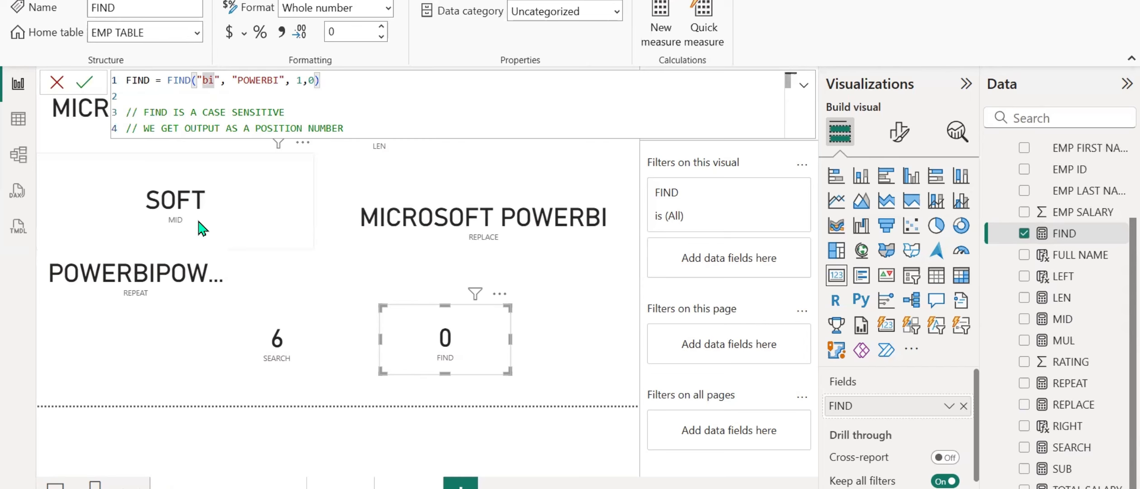
key("BackSpace")
key("BackSpace")
type("BI")
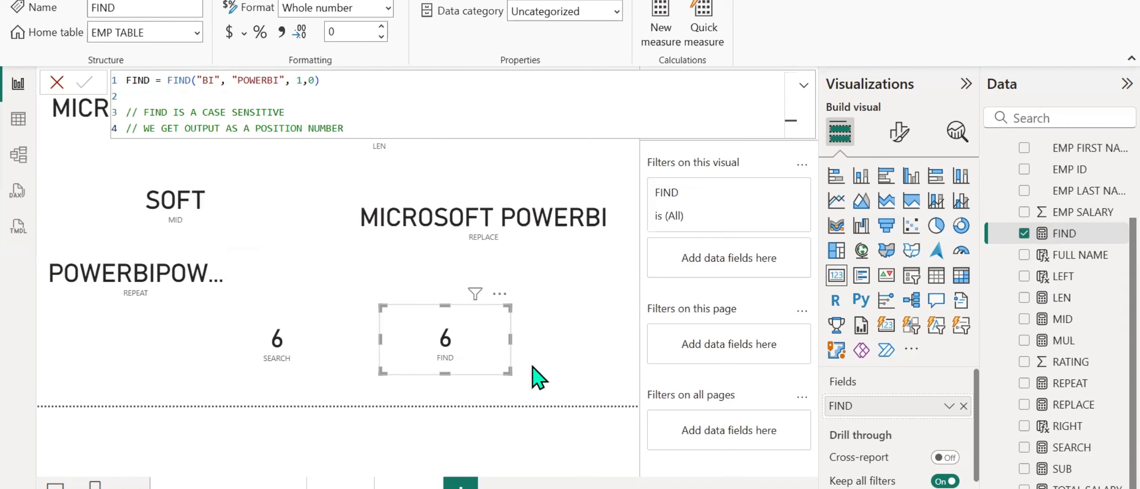
Create a measure in EMP TABLE with SUBSTITUTE = SUBSTITUTE("SALESFORCE POWERBI", "SALESFORCE", "MICROSOFT")
right_click(1045, 362)
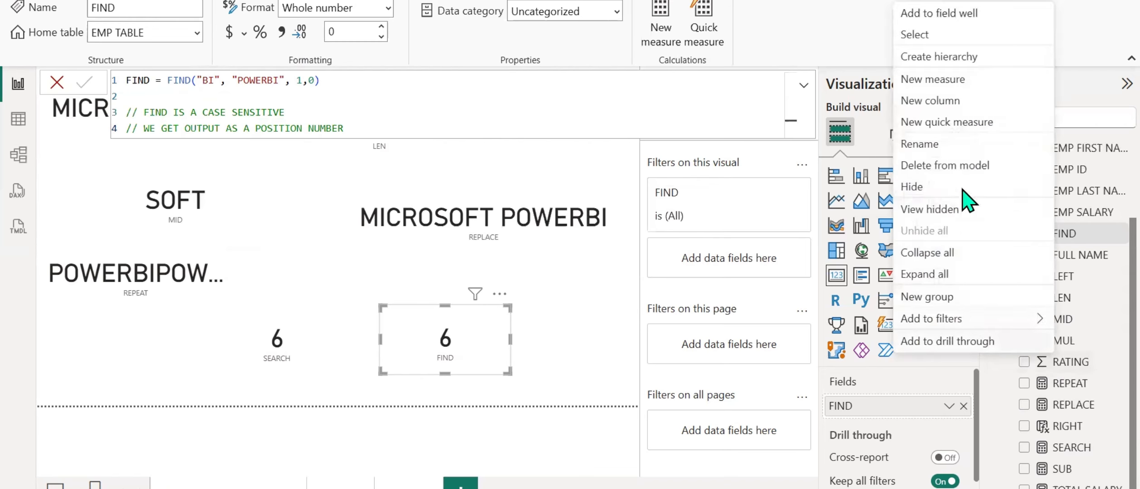
left_click(935, 84)
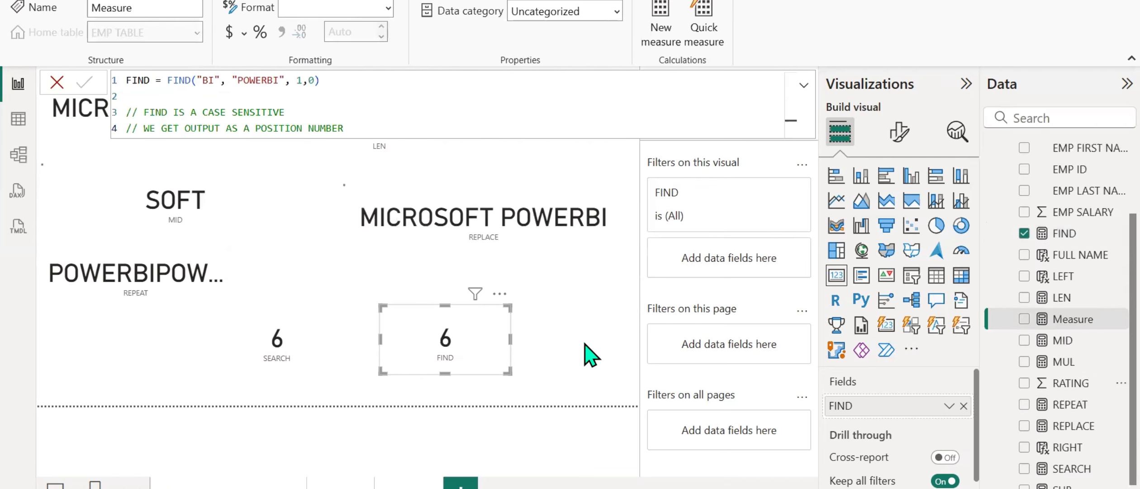
type("SUBS")
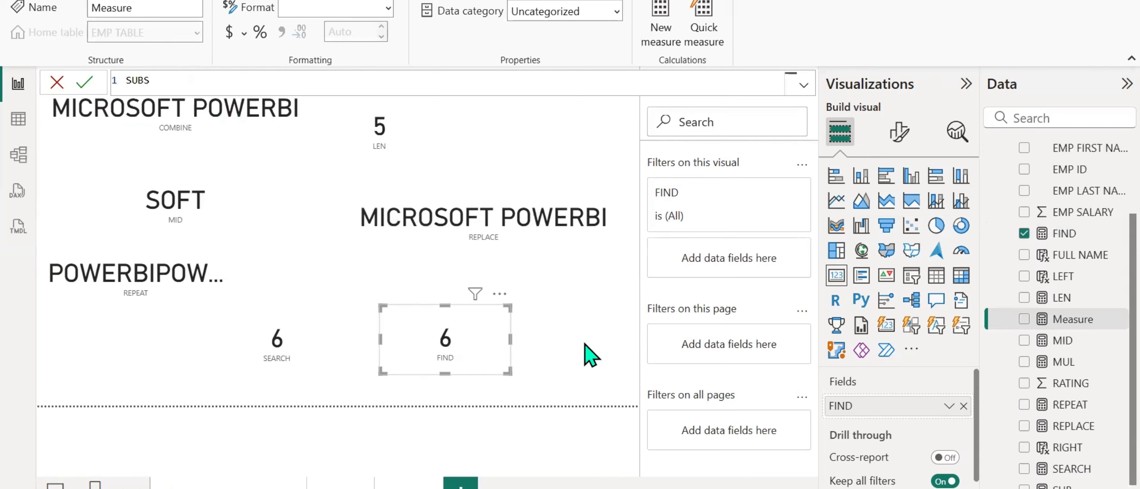
type("TITUTE = SUB")
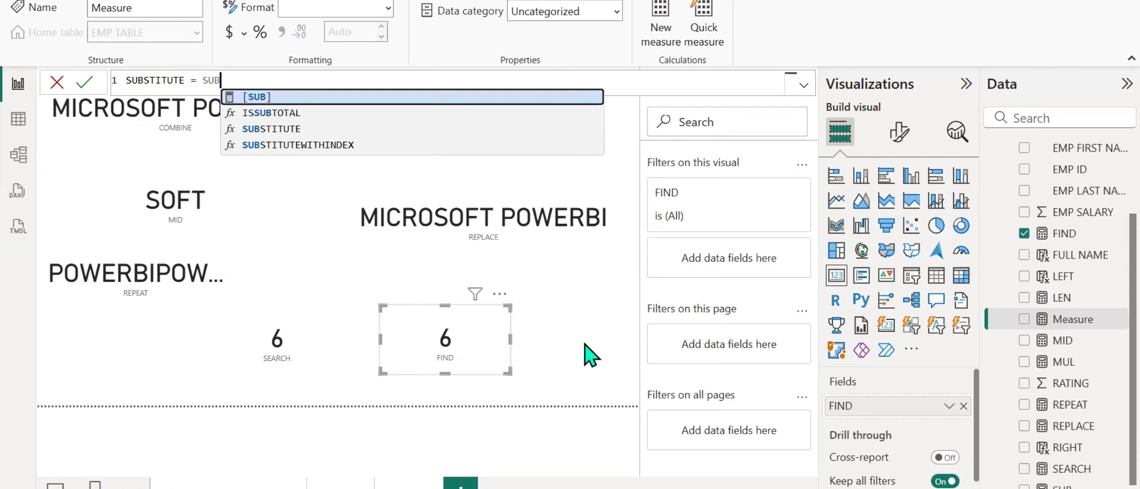
key("Down")
key("Down")
key("Tab")
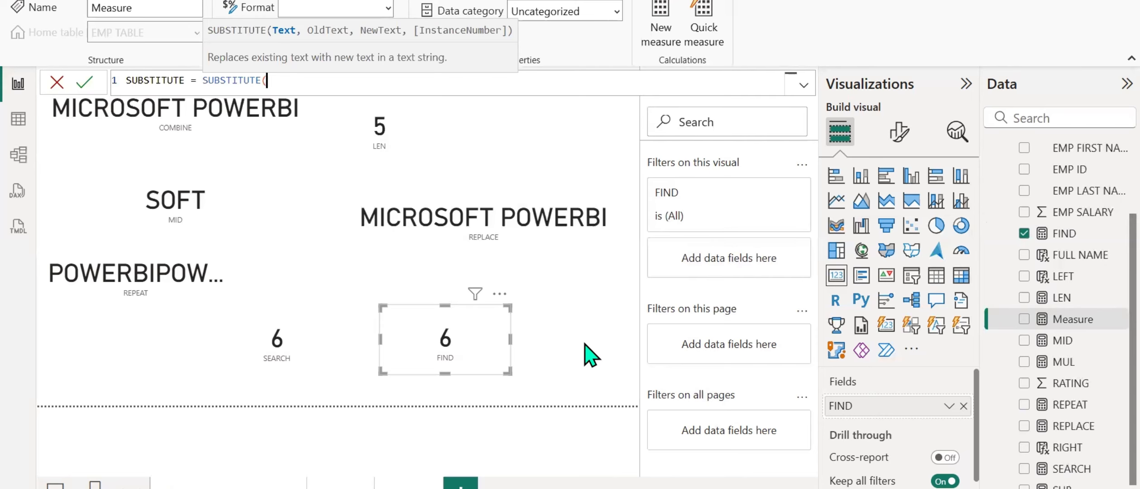
type("\"")
type("SALESFORCE POWERBI\"")
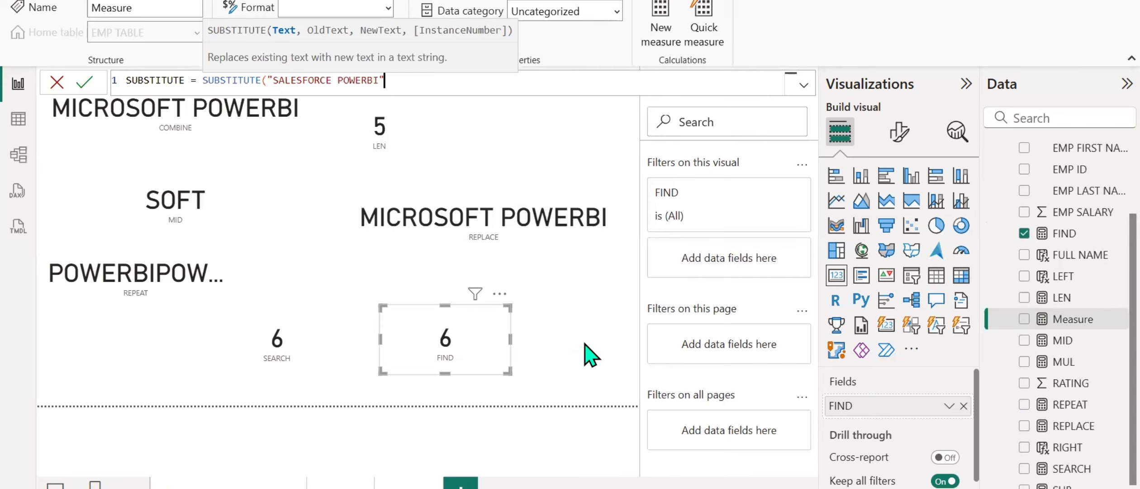
type(", ")
type("\"SALESFORCE")
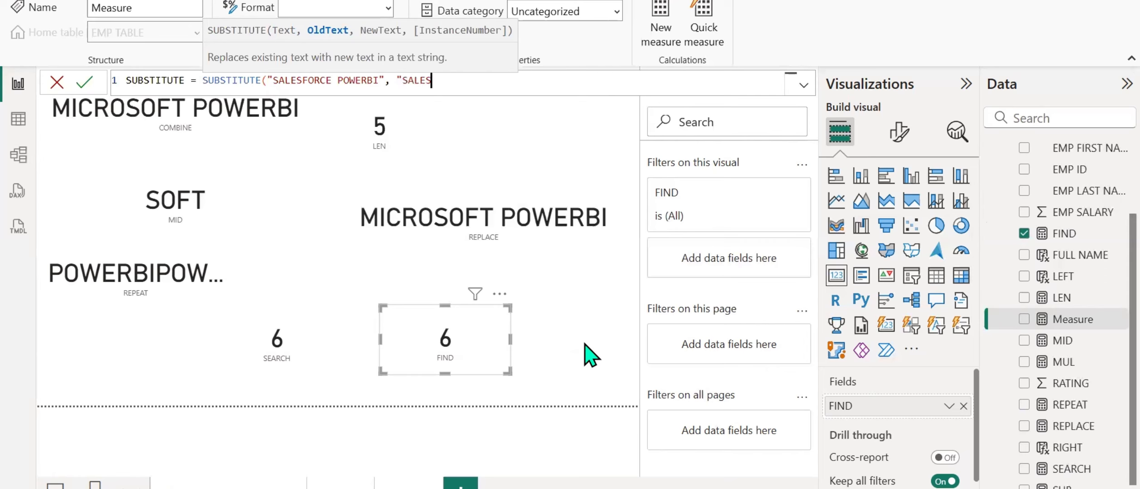
type("\", ")
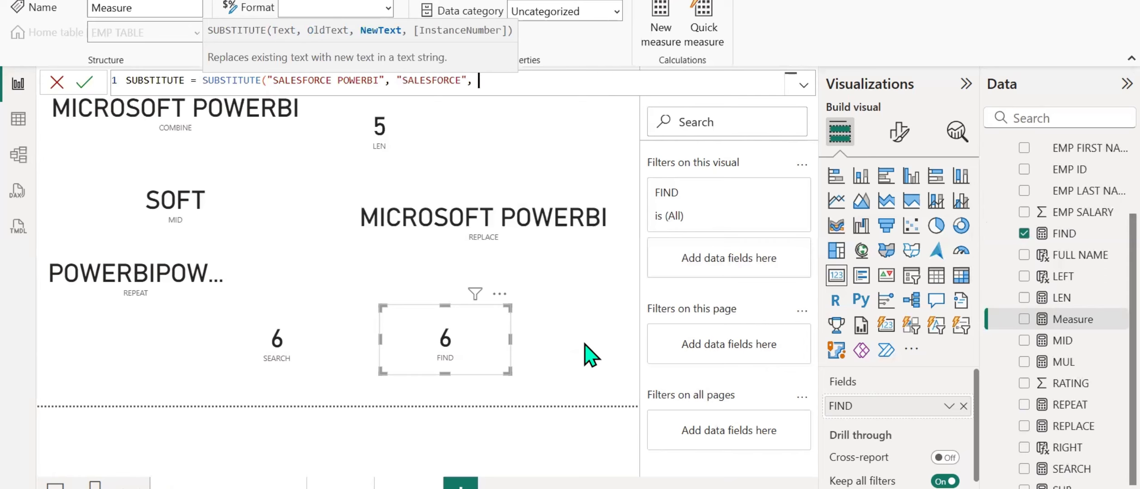
type("\"MICROSOFT\")")
key("Return")
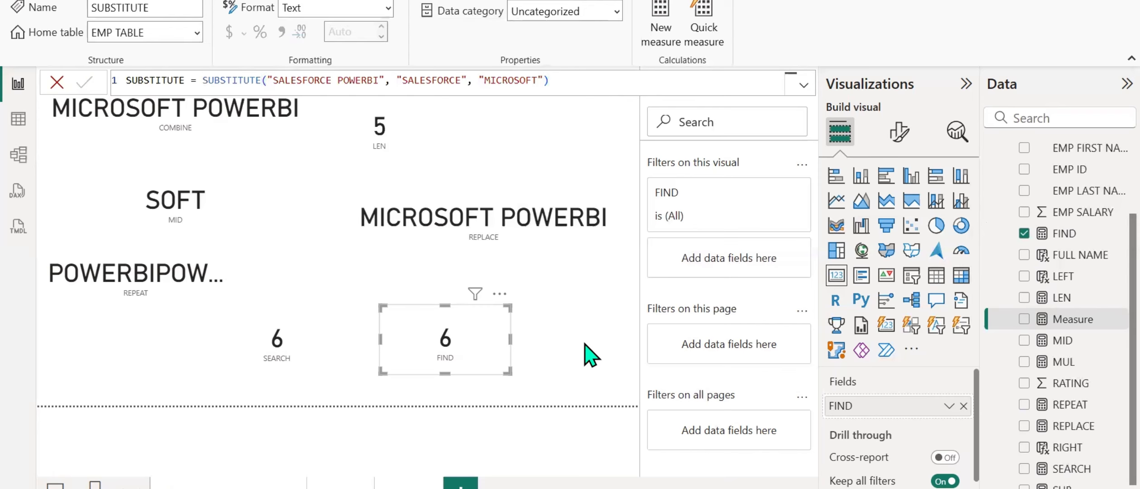
Add a new card visual showing the SUBSTITUTE measure
left_click(588, 382)
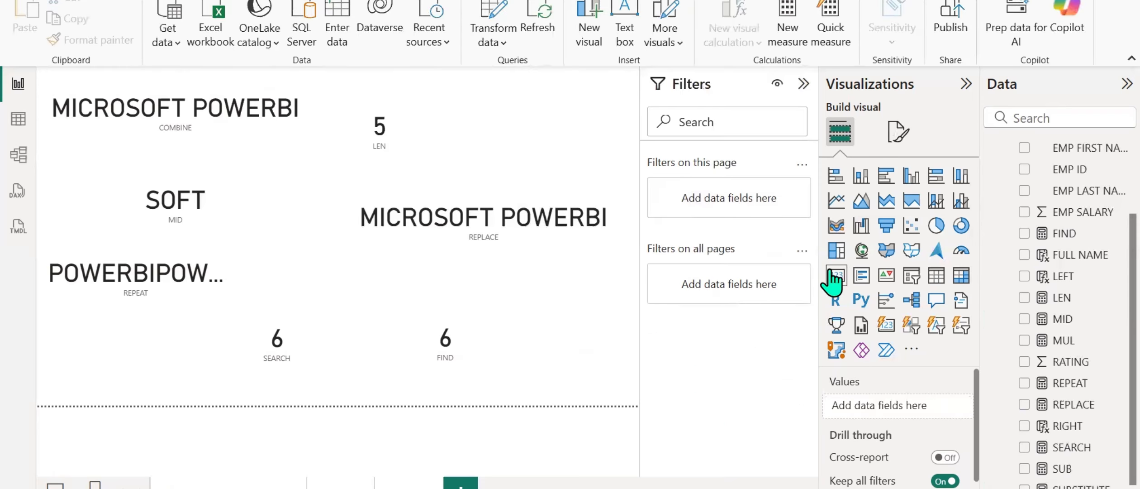
left_click(832, 273)
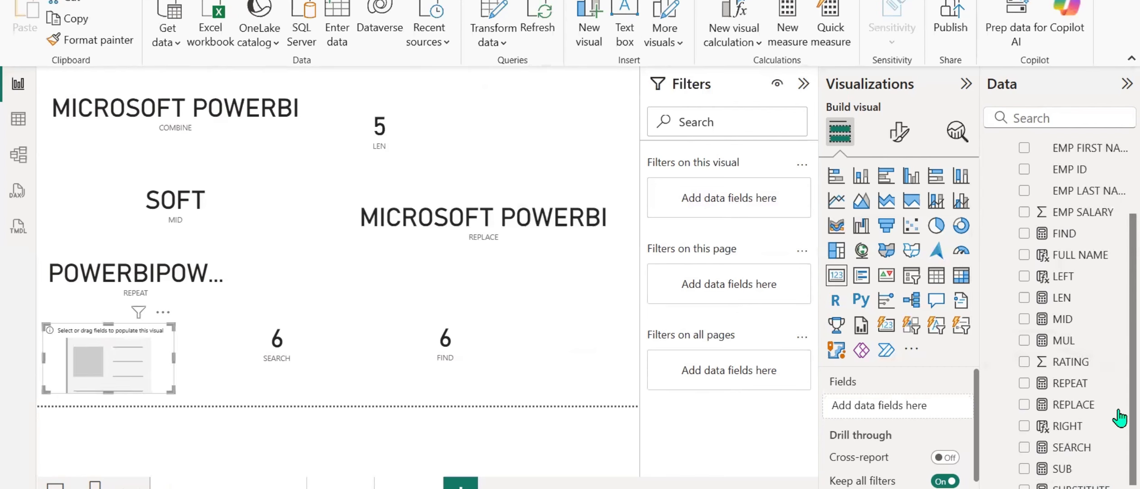
left_click(1024, 486)
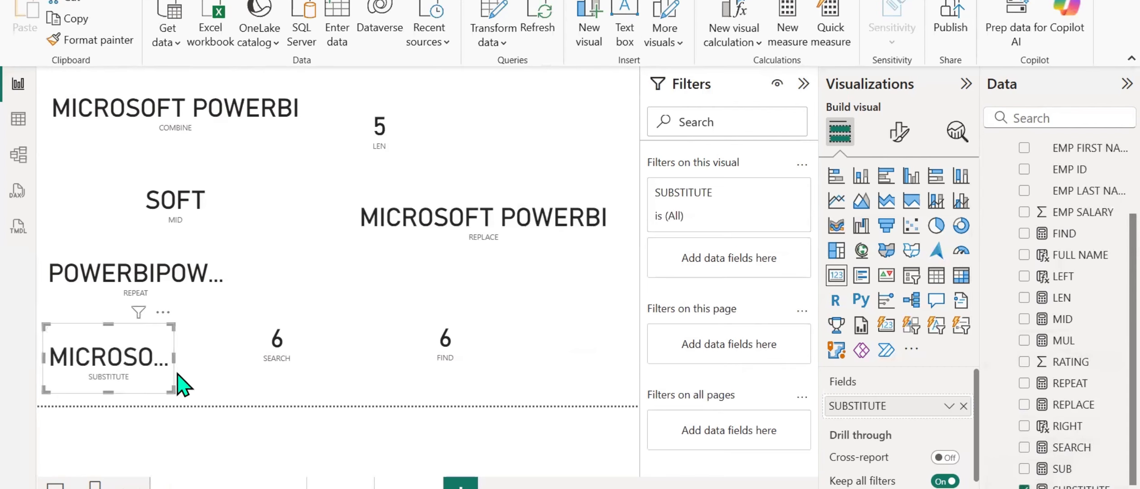
Place the SUBSTITUTE card above the REPLACE card, move the LEN card beside MID, and widen SUBSTITUTE to show its full text
left_click_drag(128, 369, 637, 143)
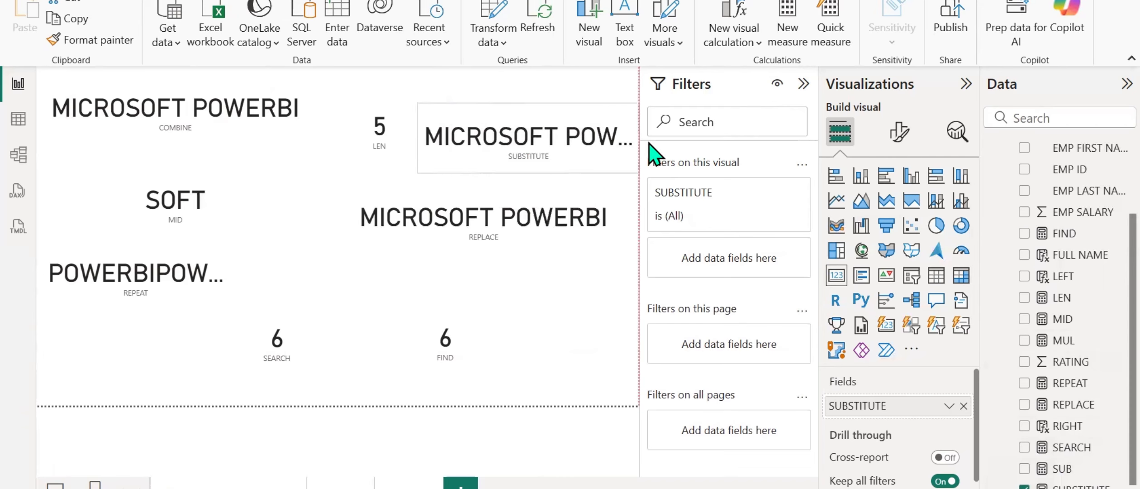
left_click_drag(398, 151, 298, 229)
left_click(420, 158)
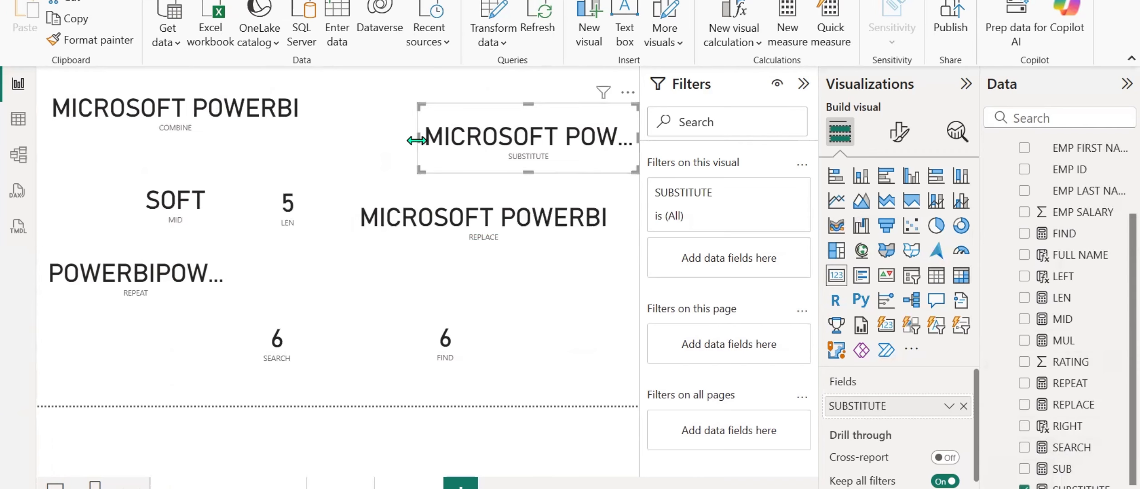
left_click_drag(417, 136, 343, 142)
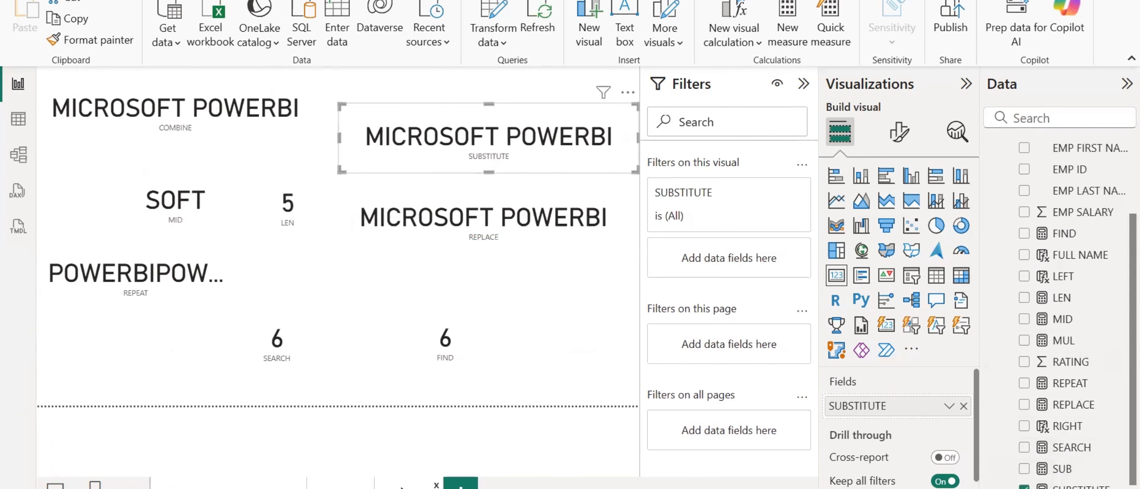
Rename the current report page as "Text"
double_click(402, 485)
type("Text")
key("Return")
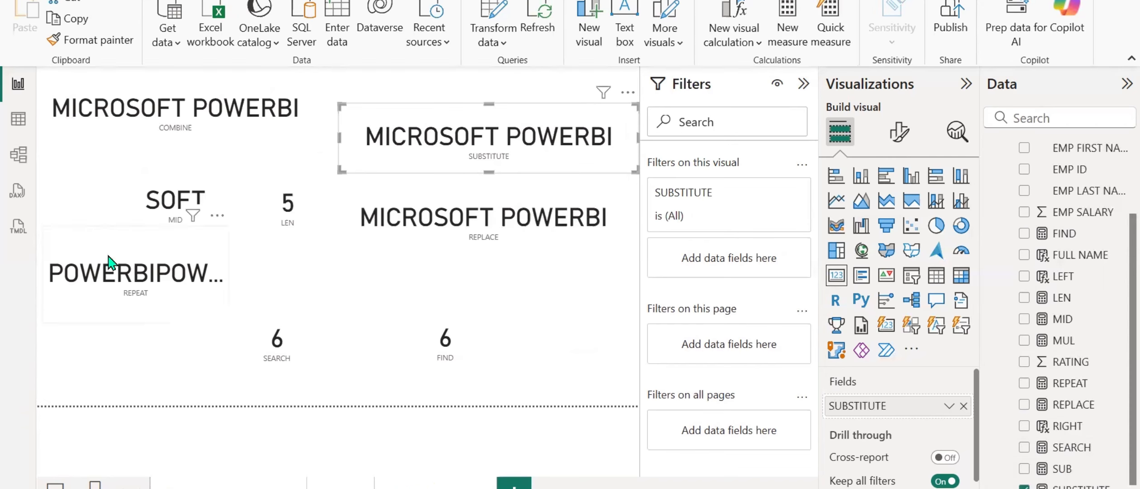
In the table view, add a calculated column to EMP TABLE: lower = LOWER('EMP TABLE'[EMP FIRST NAME])
left_click(18, 120)
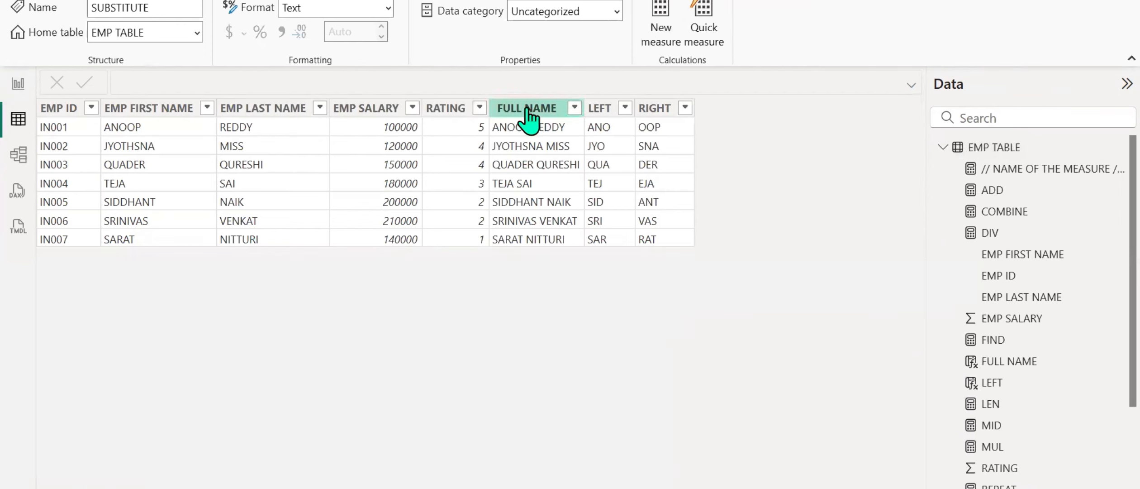
left_click(172, 108)
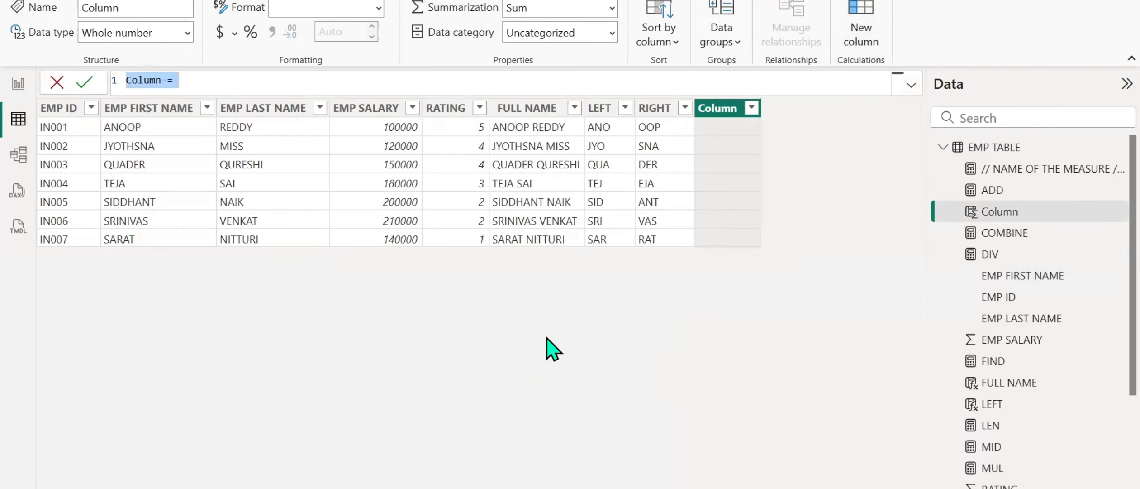
type("LOWER")
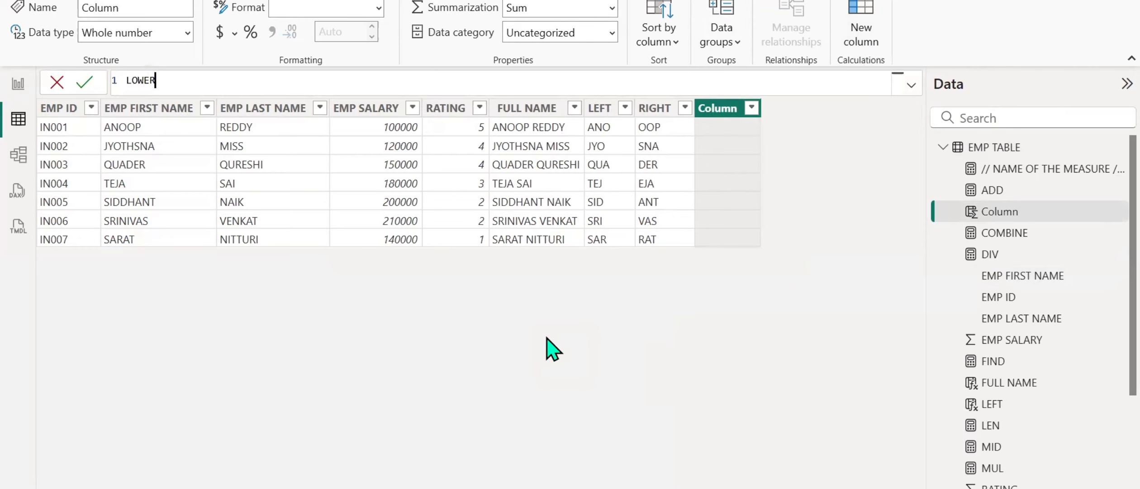
key("BackSpace")
key("BackSpace")
key("BackSpace")
key("Caps_Lock")
type("lo")
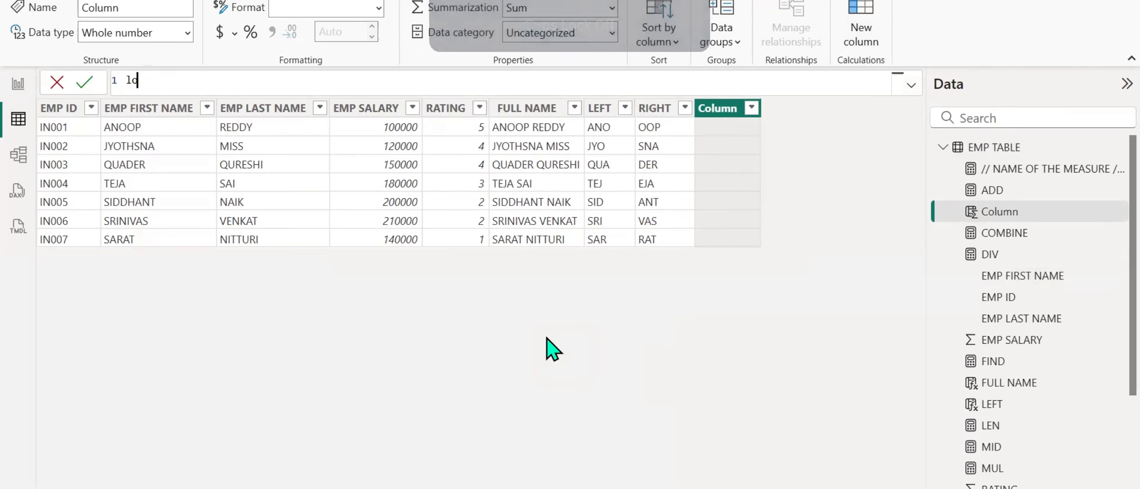
type("wer =")
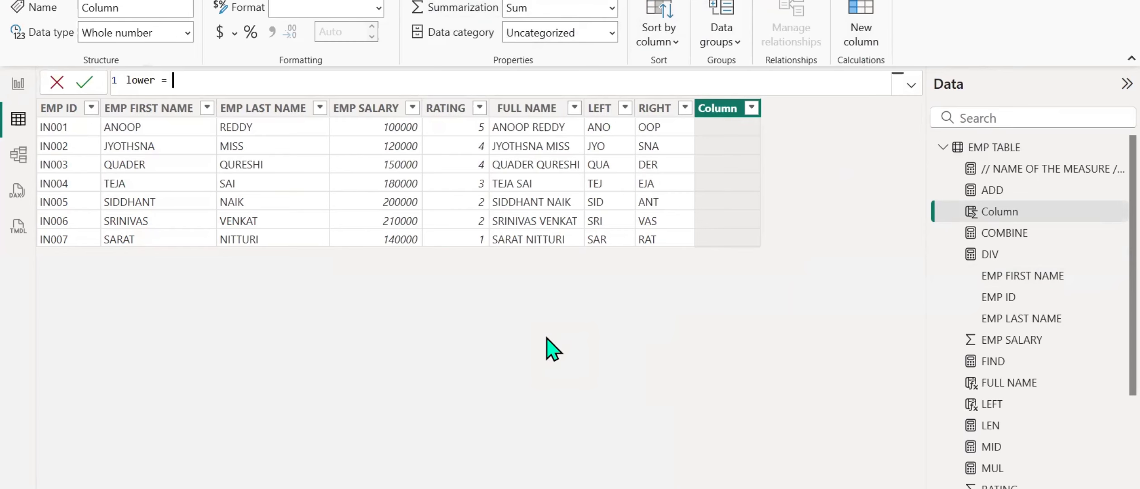
type("lower")
key("Tab")
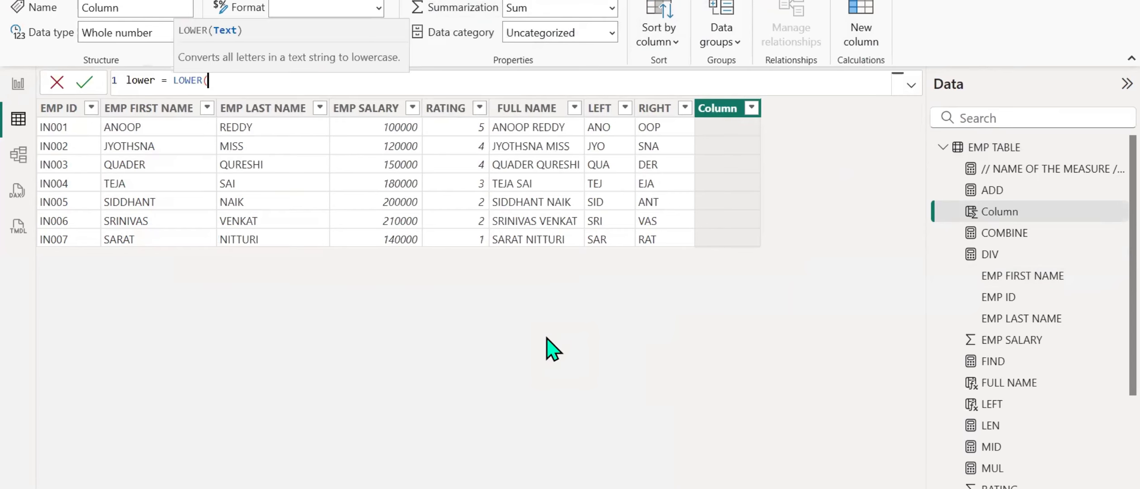
type("emp fi")
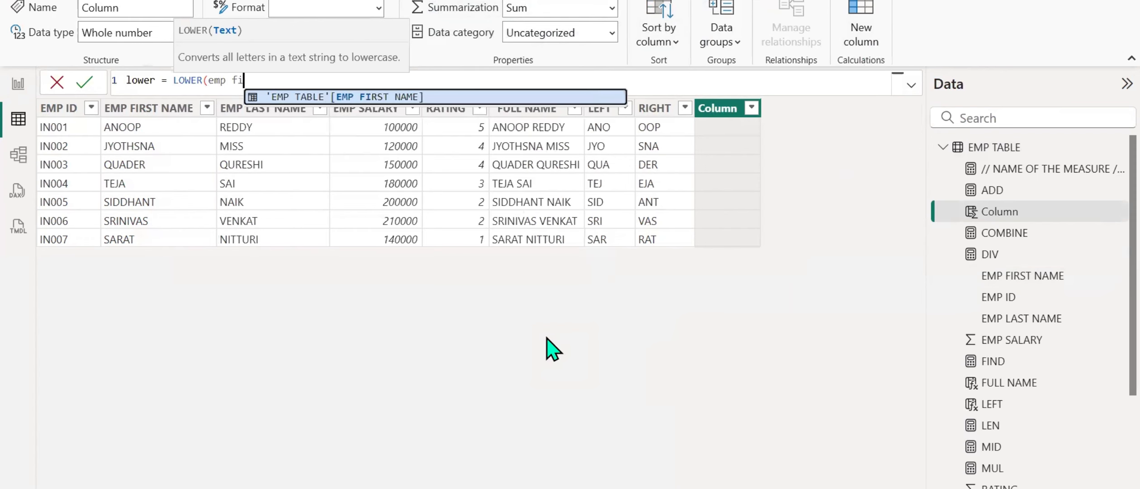
key("Tab")
type(")")
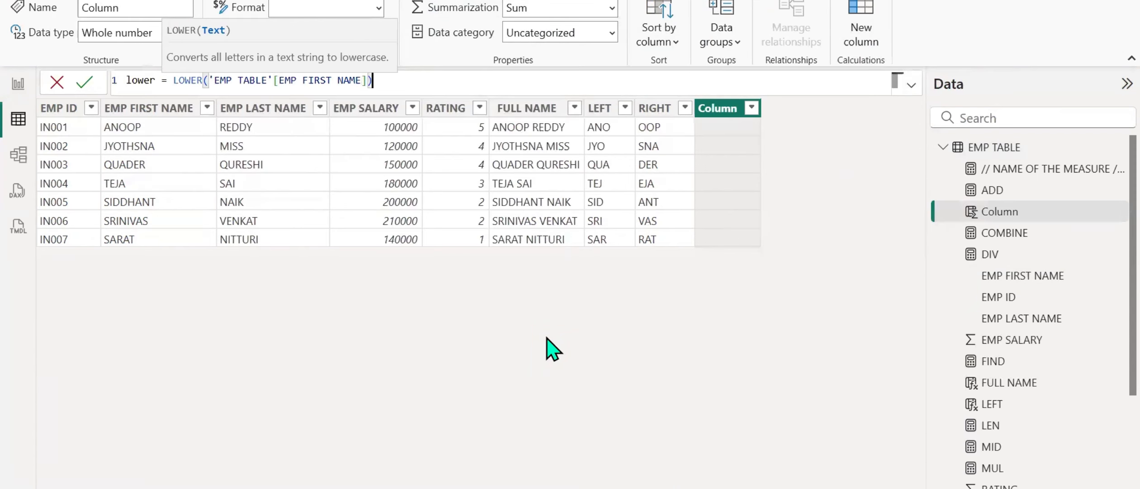
key("Return")
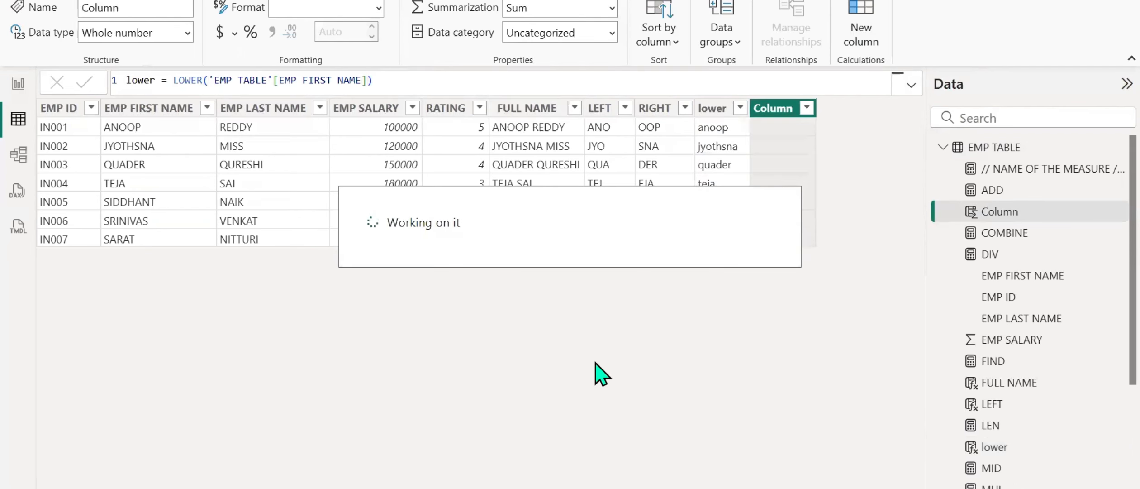
Define another calculated column in EMP TABLE as UPPER = UPPER('EMP TABLE'[lower])
key("Caps_Lock")
type("UP")
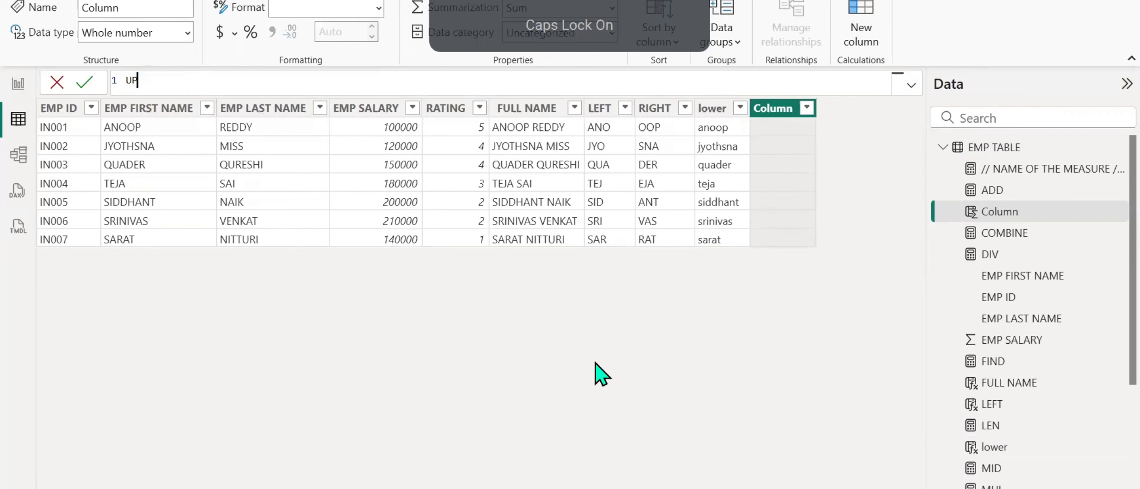
type("PER = UPP")
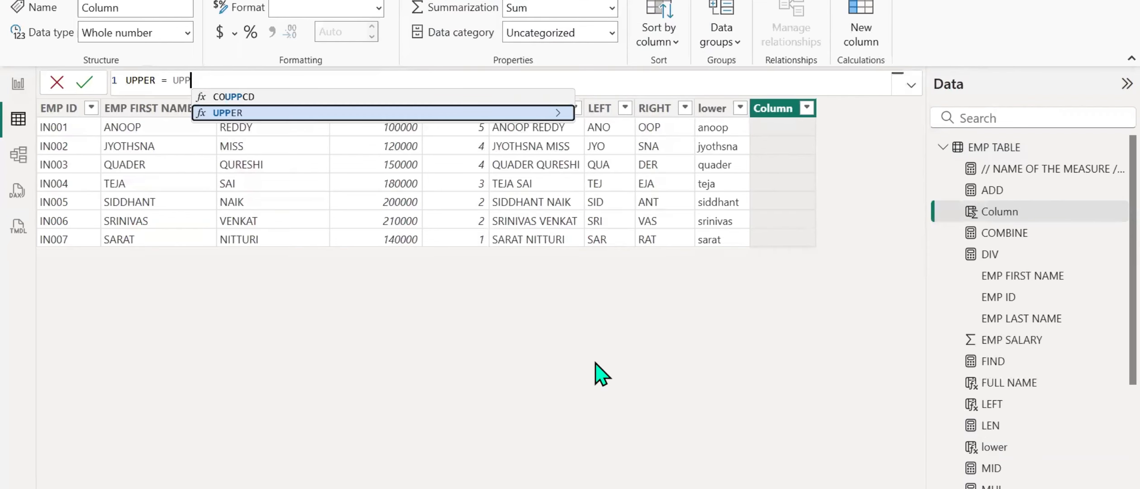
key("Tab")
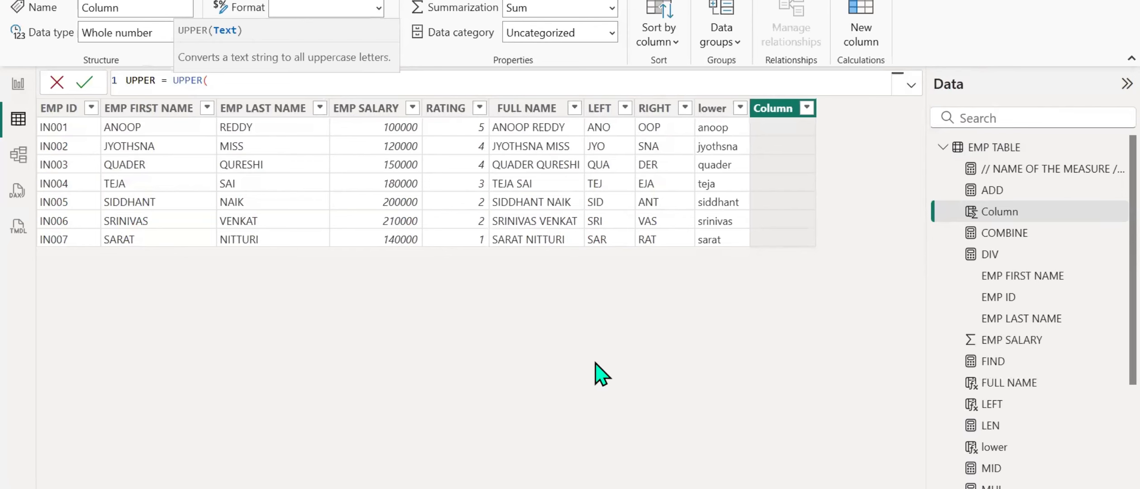
type("LOWE")
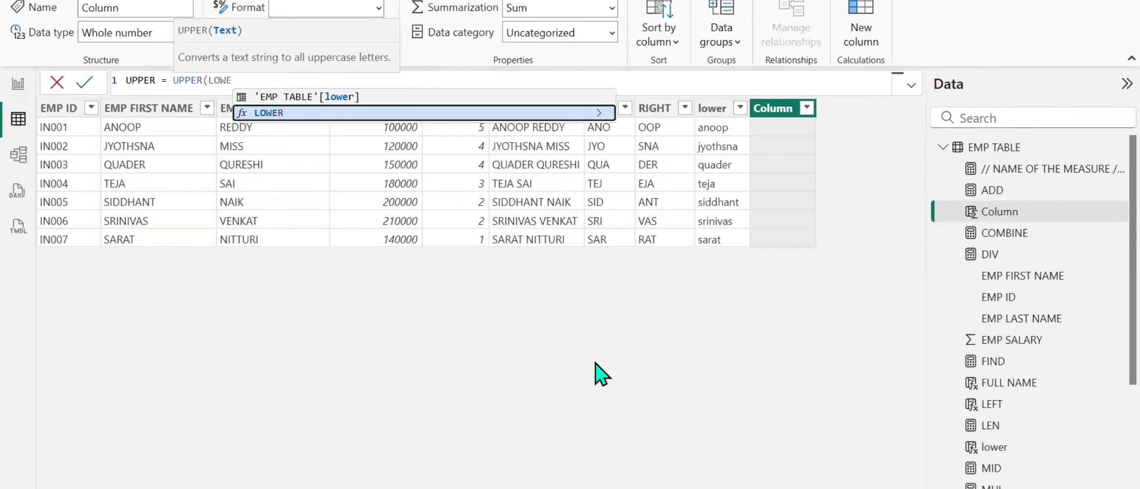
key("Up")
key("Tab")
type(")")
key("Return")
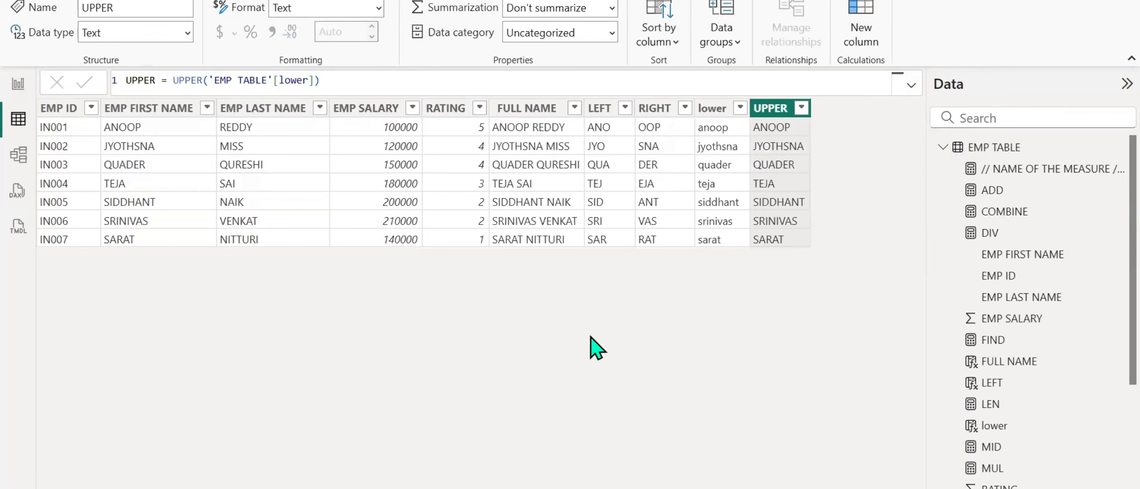
Switch to the text editor notes and add the headings CALENDAR and CALENDARAUTO below the dashed line, separated by blank lines
key("alt+Tab")
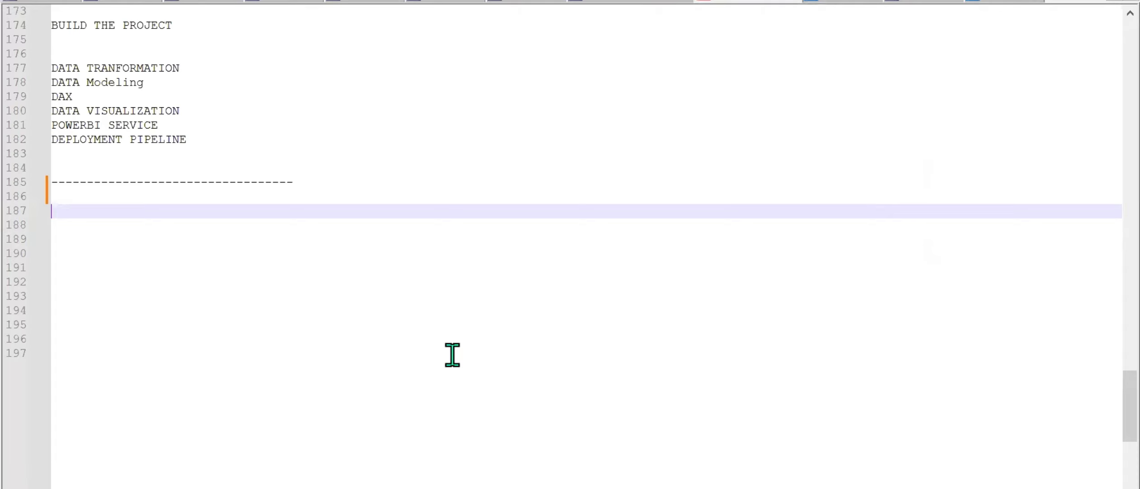
key("Caps_Lock")
type("CALENDAR")
key("Return")
key("Return")
key("Return")
key("Return")
key("Return")
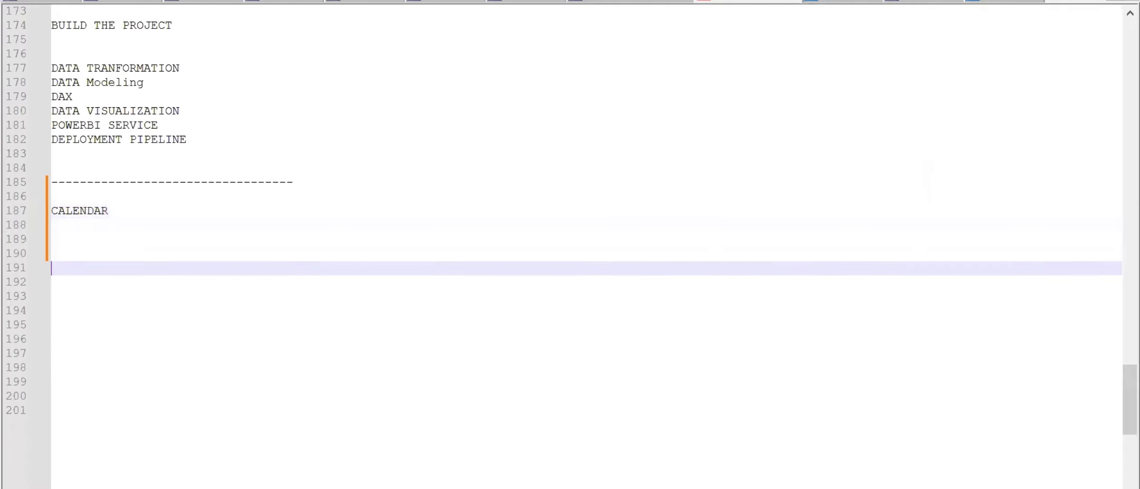
type("CALENDARAUTO")
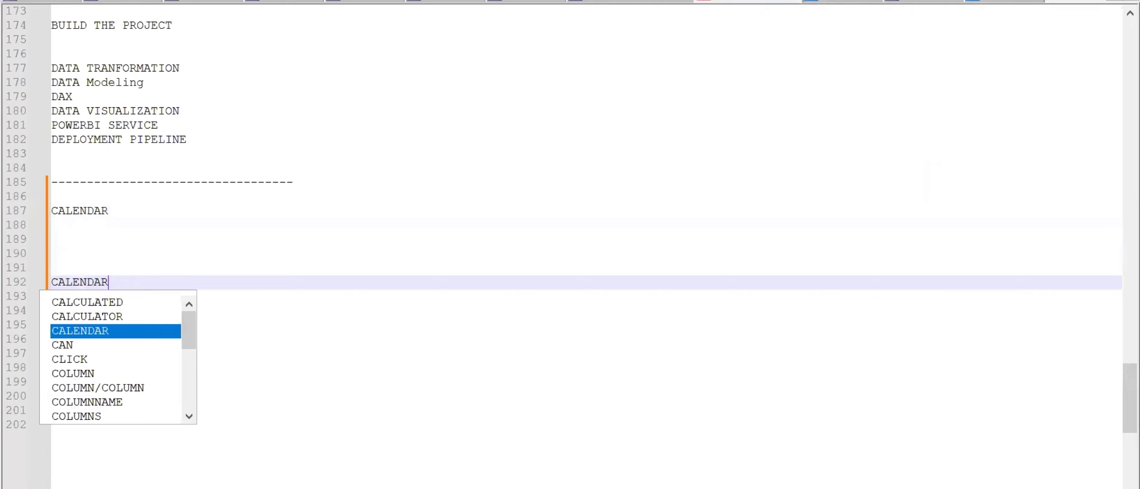
Add more blank lines between the two headings and write DATES beneath CALENDAR
key("Up")
key("Up")
key("Up")
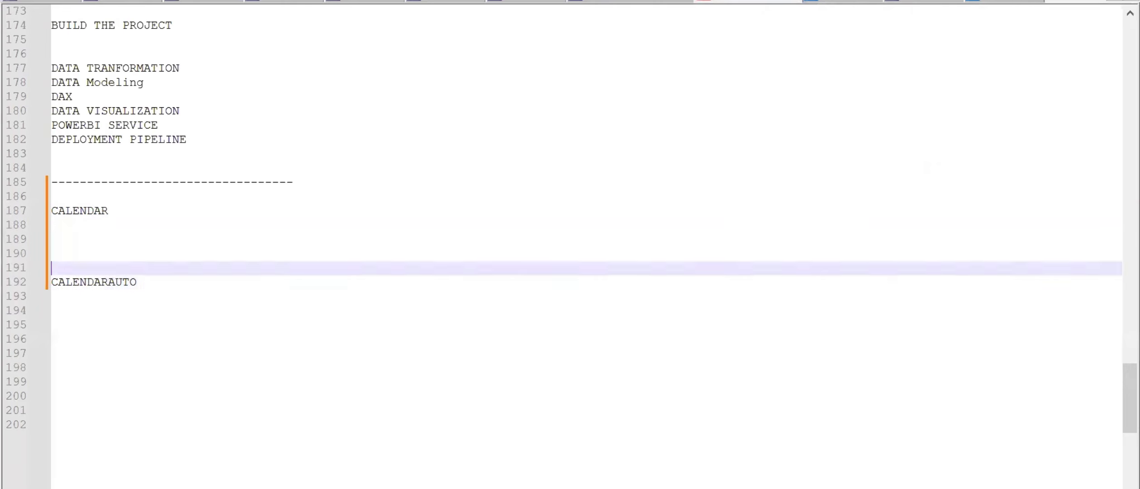
key("Return")
key("Up")
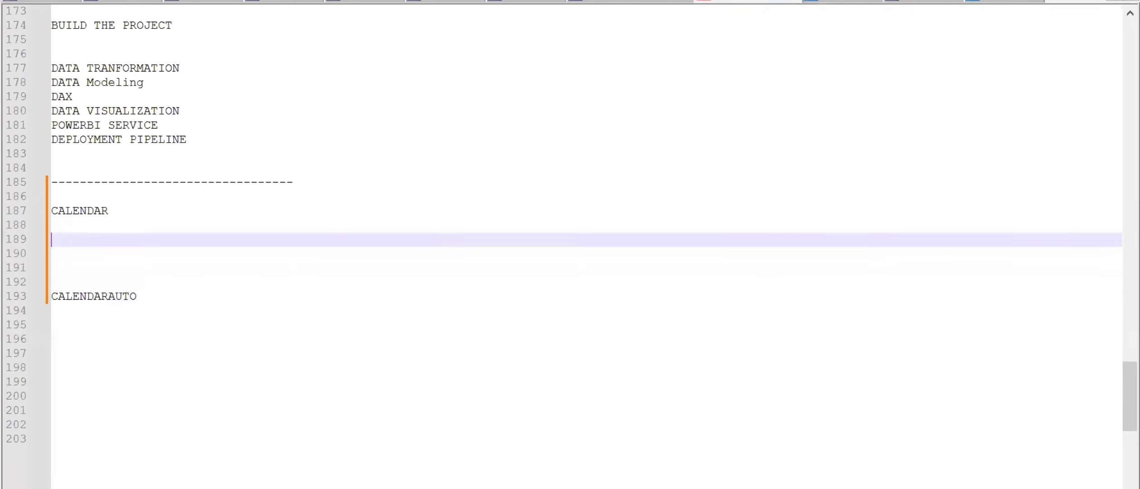
key("Up")
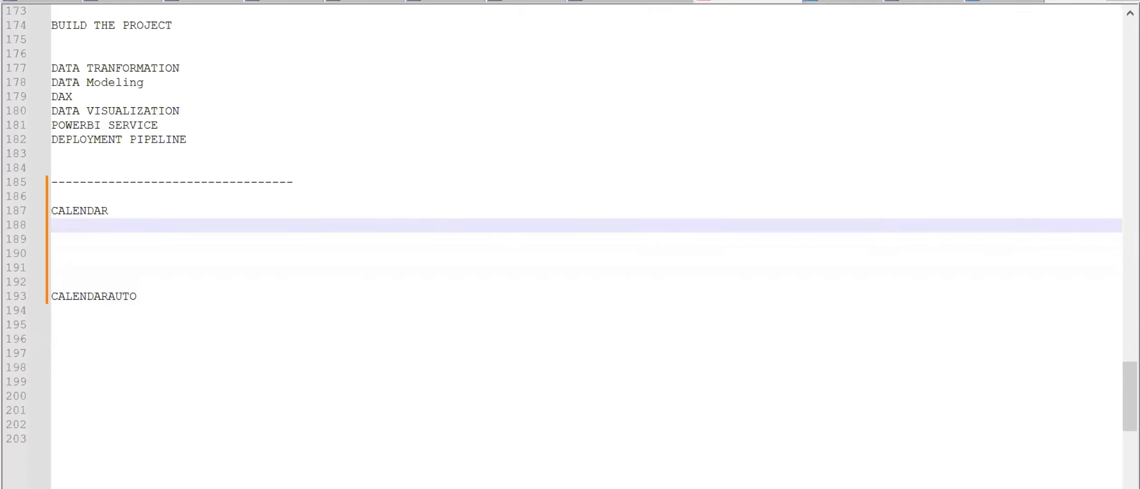
key("Return")
type("DATES")
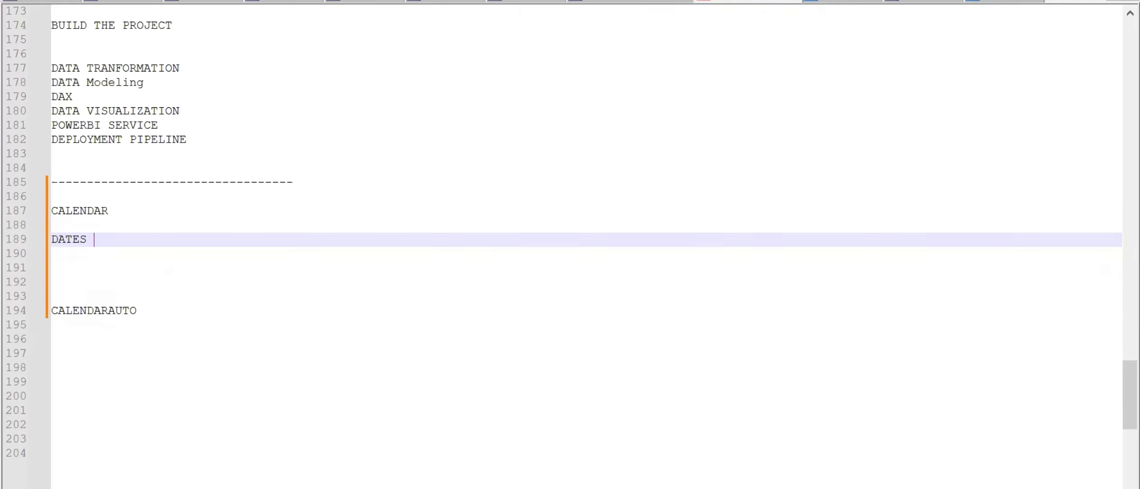
Add the line SALES DATES below the DATES heading in the notes
key("Return")
key("Return")
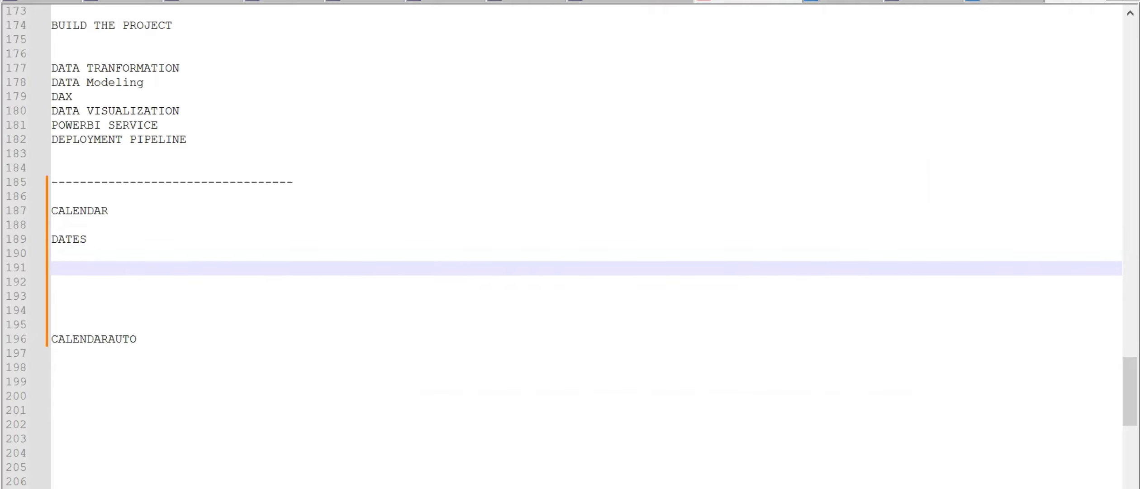
type("SALES DATE")
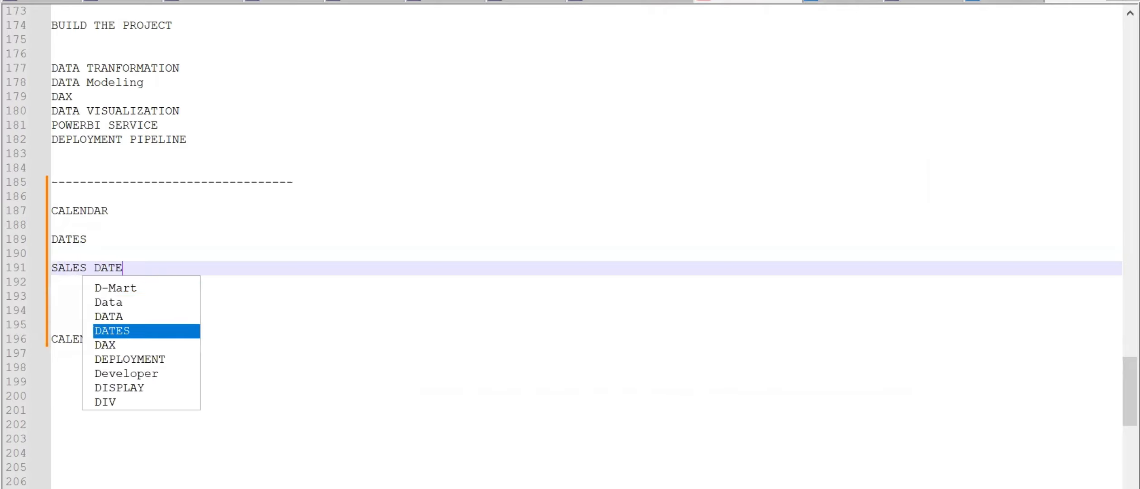
key("Return")
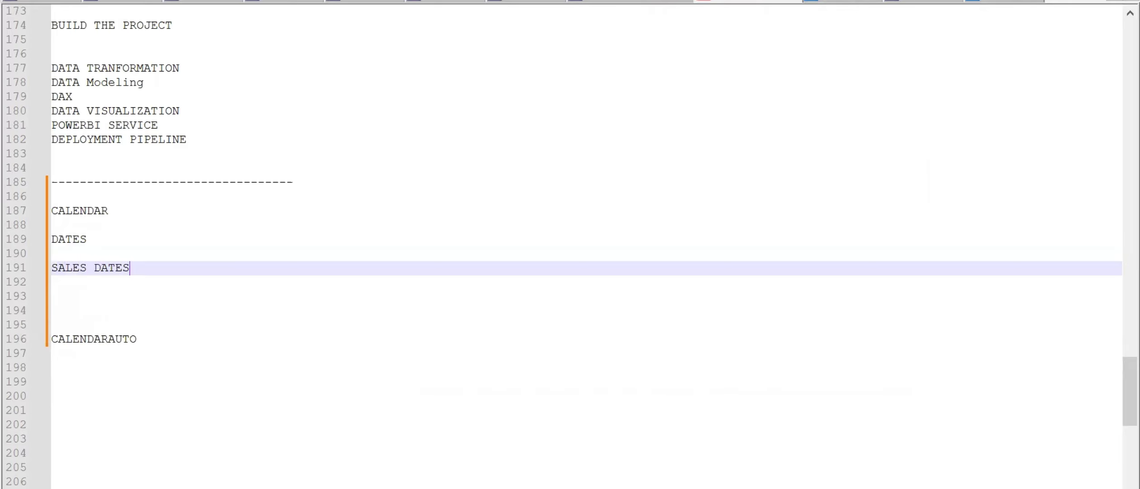
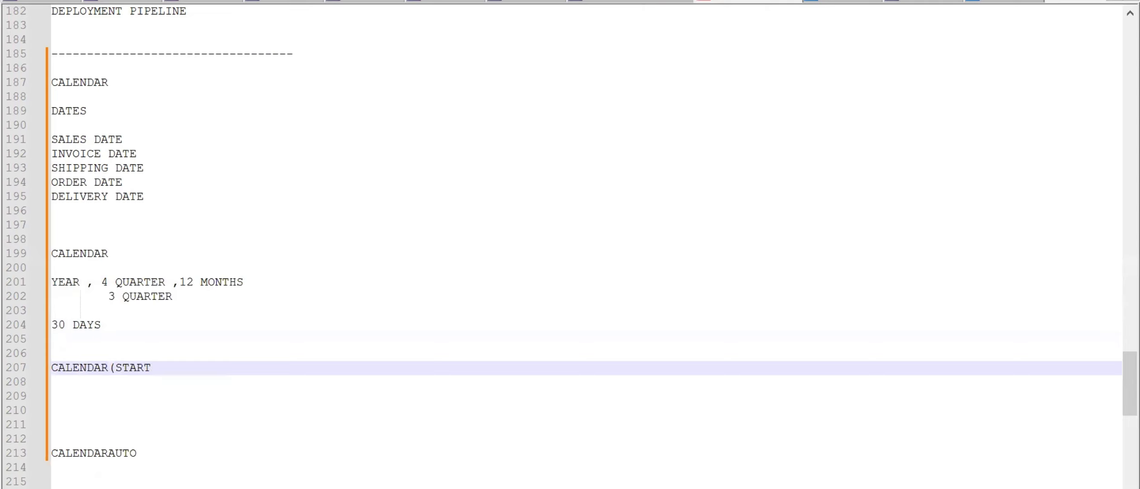
Complete the function syntax in the notes as CALENDAR(STARTDATE, ENDDATE) and leave blank space below it
type("DATE, ENDDATE)")
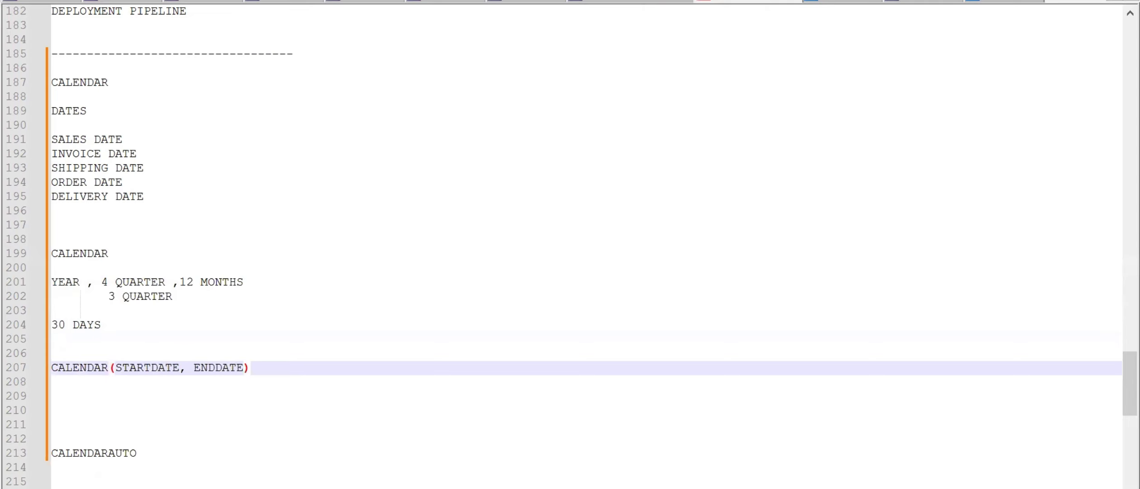
key("Return")
key("Return")
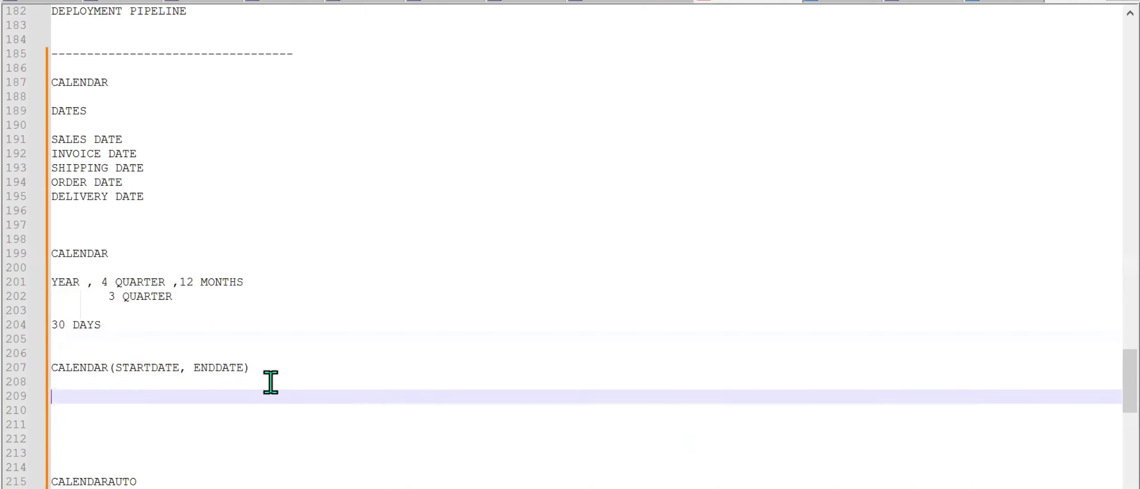
Write the note WE ARE CREATING A TABLE BASED ON THE DATES below the CALENDAR syntax line
left_click(273, 367)
key("Return")
key("Return")
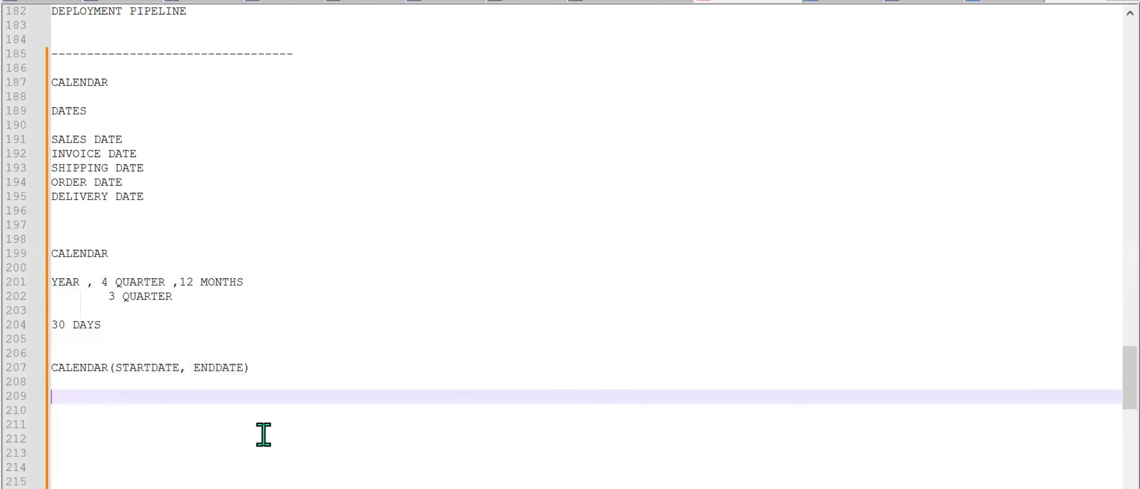
type("WE ARE CREATU")
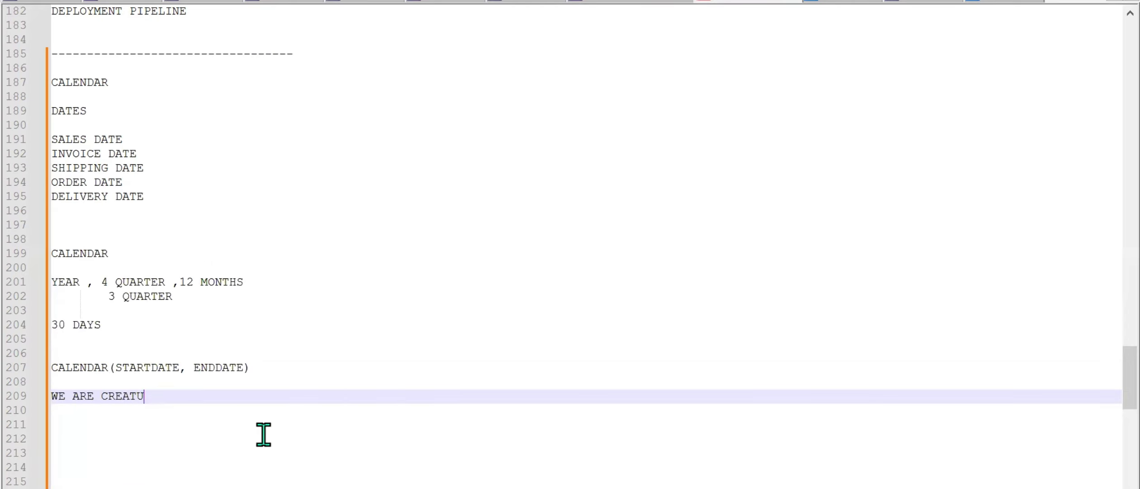
key("BackSpace")
type("ING A TABLE BASED ON ")
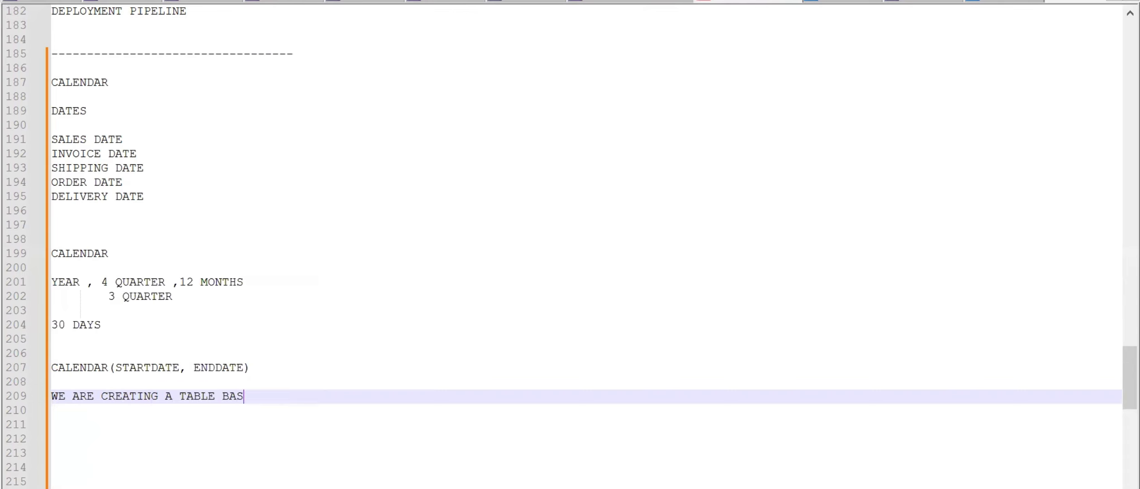
type("THE CALENDAR")
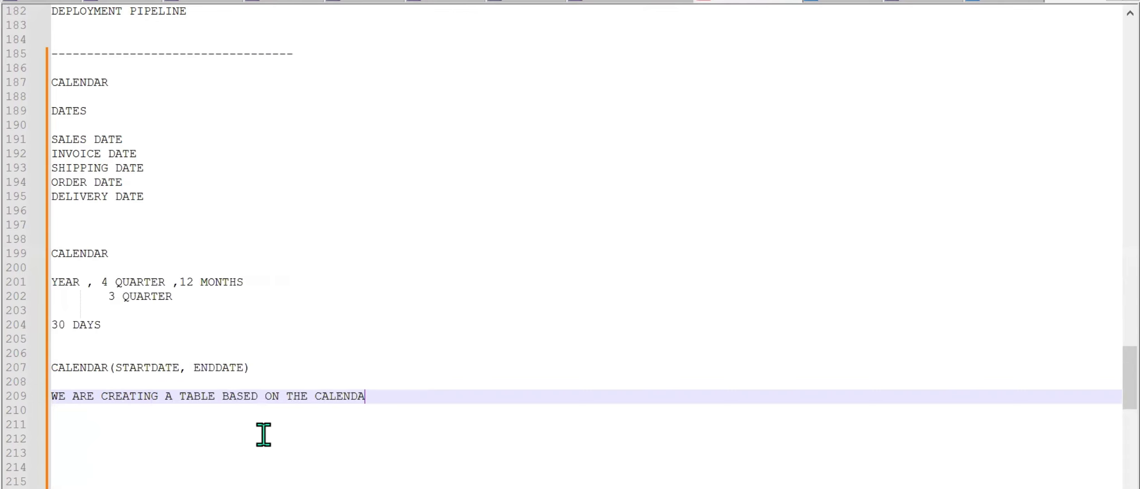
key("BackSpace")
key("BackSpace")
key("BackSpace")
key("BackSpace")
key("BackSpace")
key("BackSpace")
key("BackSpace")
type("DATES")
Add the line CALCULATED TABLE/TABLE below the note, separated by a blank line
key("Return")
key("Return")
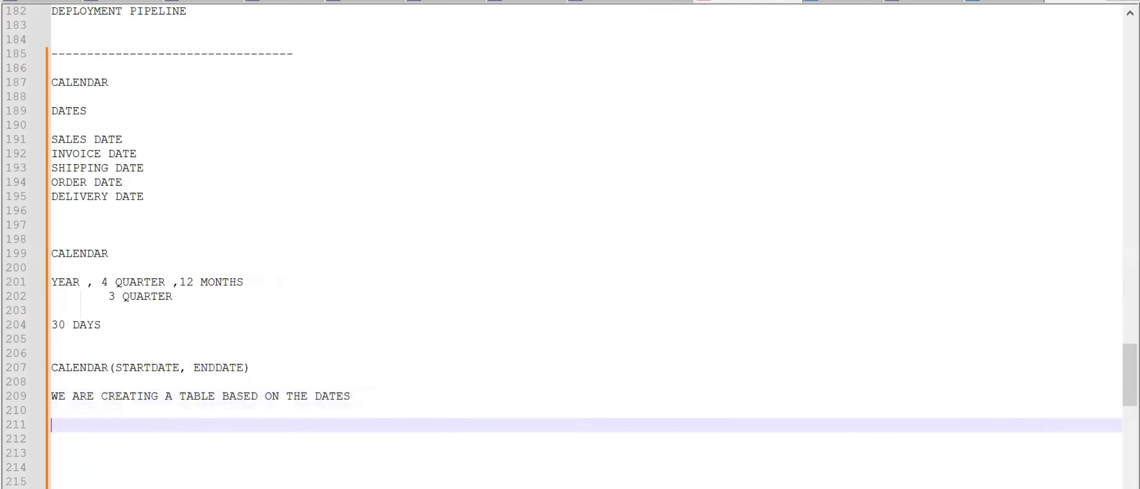
type("CALCULA")
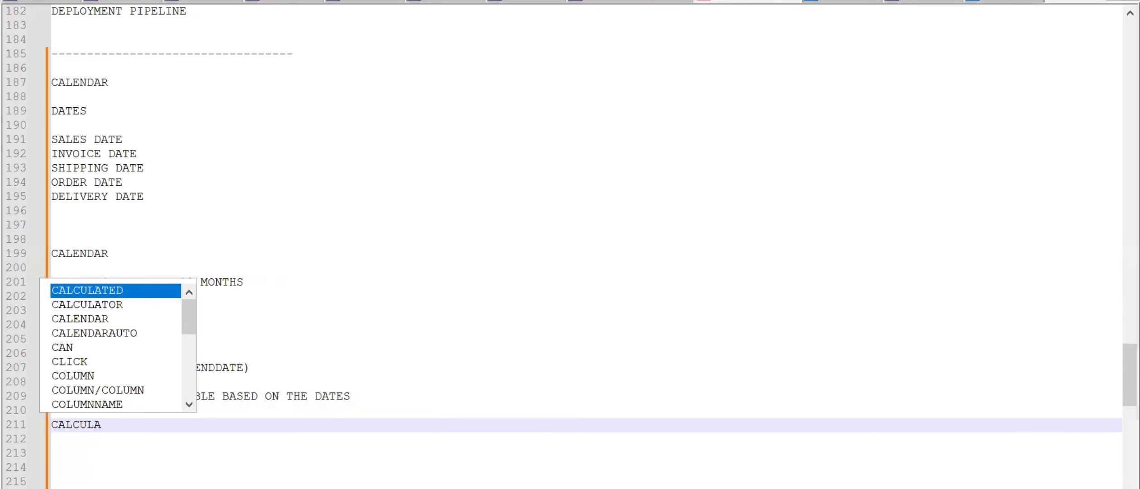
type("TED TABLE")
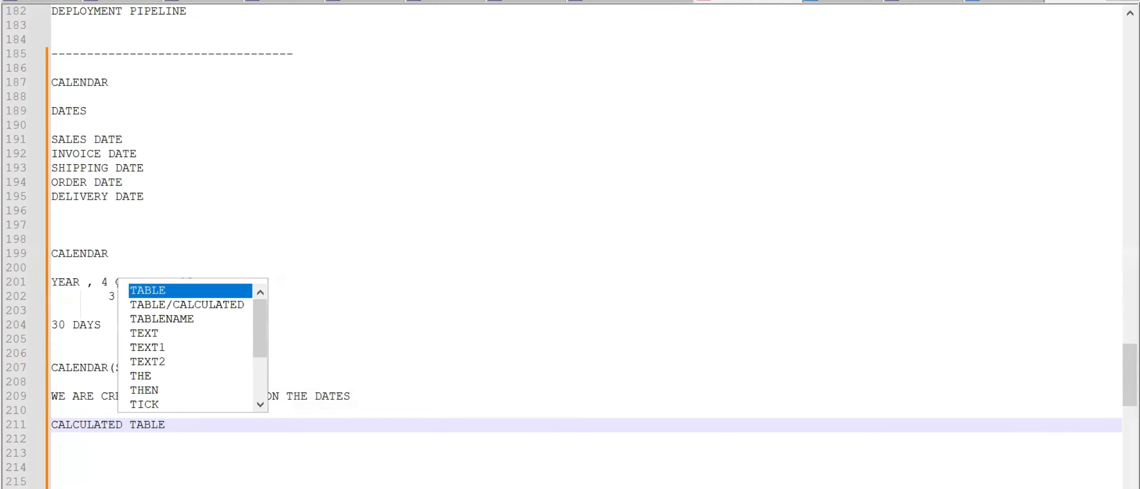
type("/TABLE")
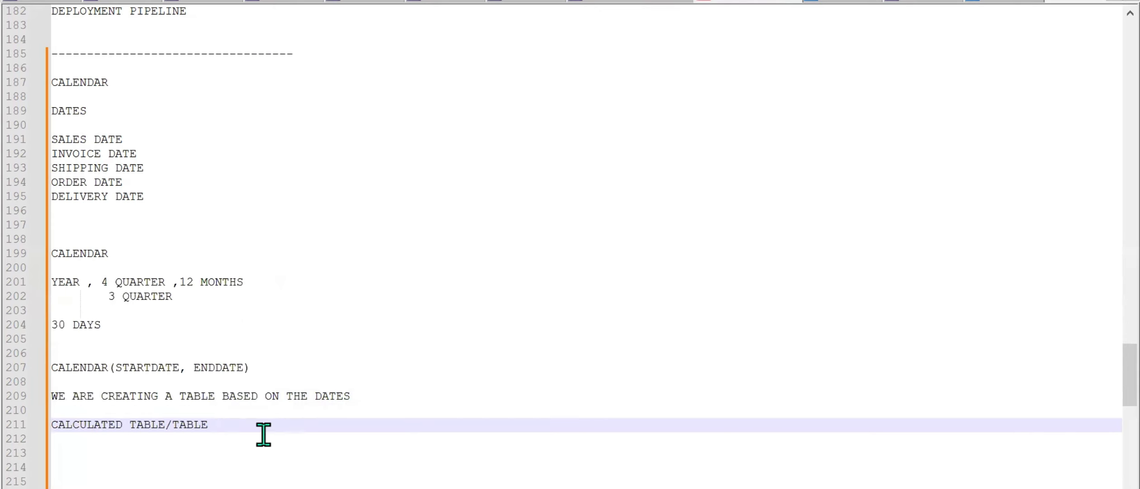
Switch to the untitled Power BI Desktop report and create the calculated table CALENDAR TABLE = CALENDAR(01-01-2024,31-12-2024)
mouse_move(678, 486)
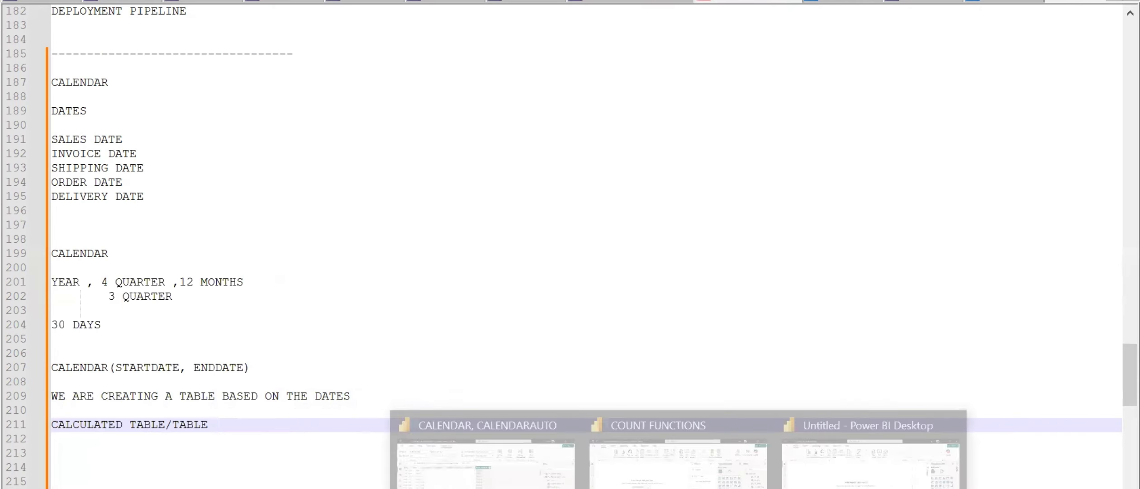
left_click(821, 469)
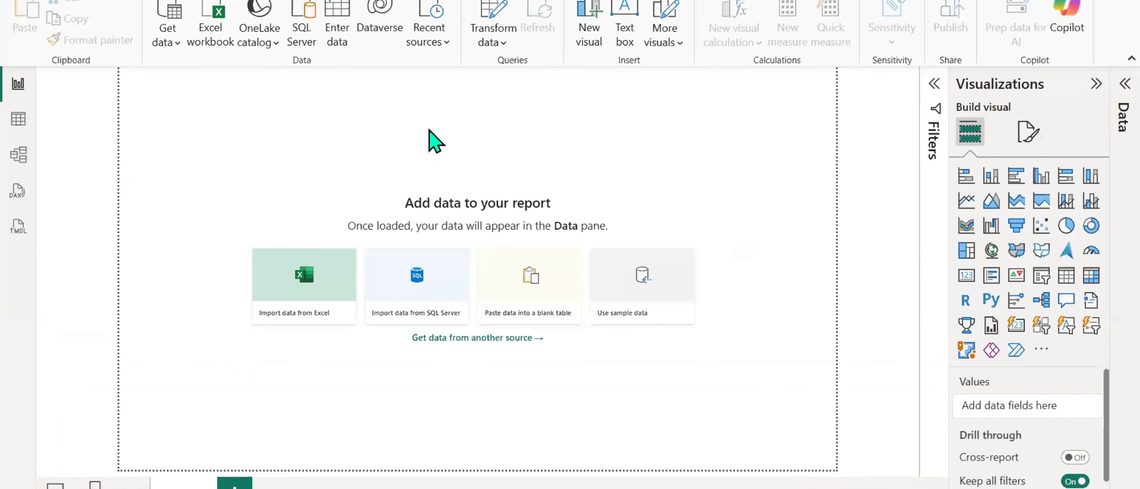
left_click(194, 0)
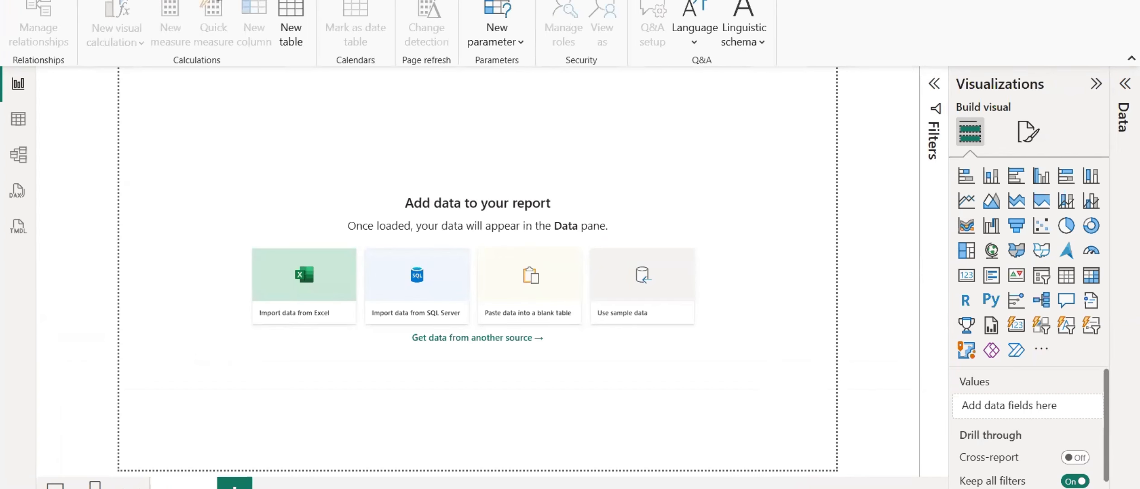
left_click(296, 45)
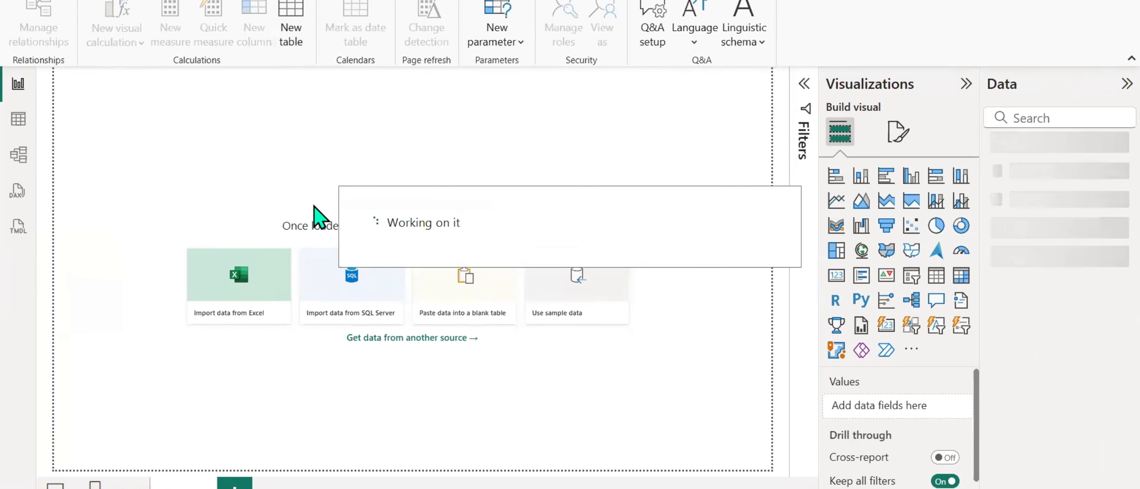
type("CALEN")
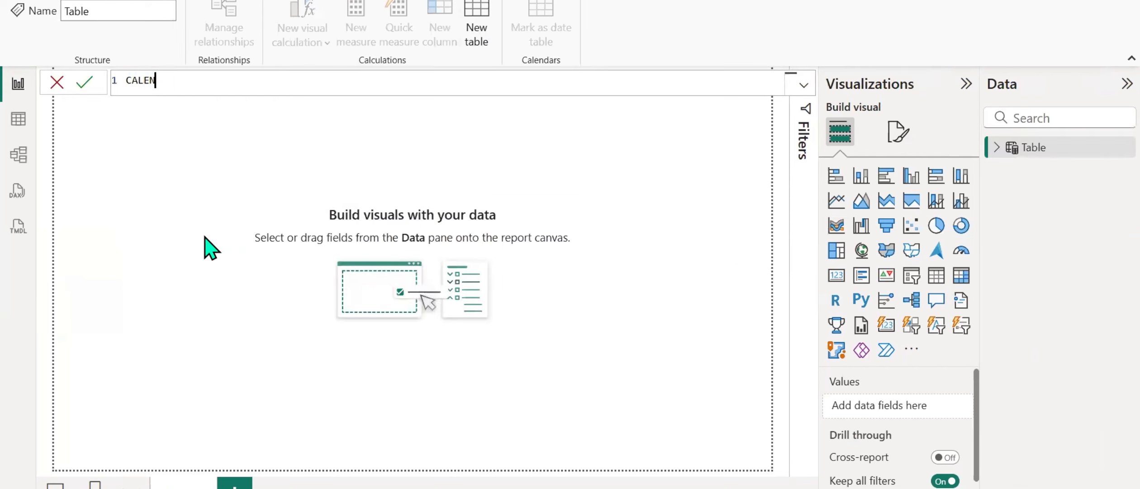
type("DAR TABLE = CALENDAR(")
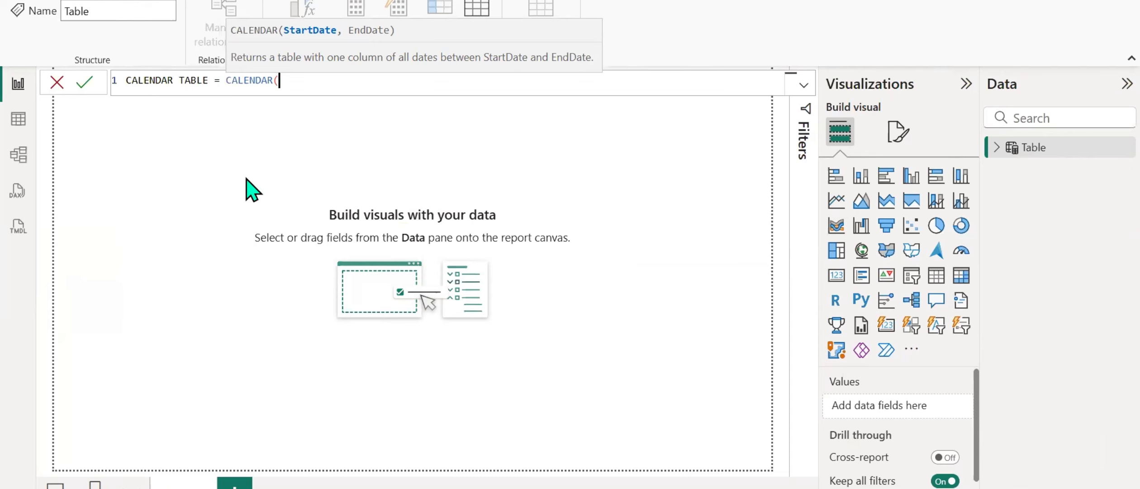
type("01-01-2024,")
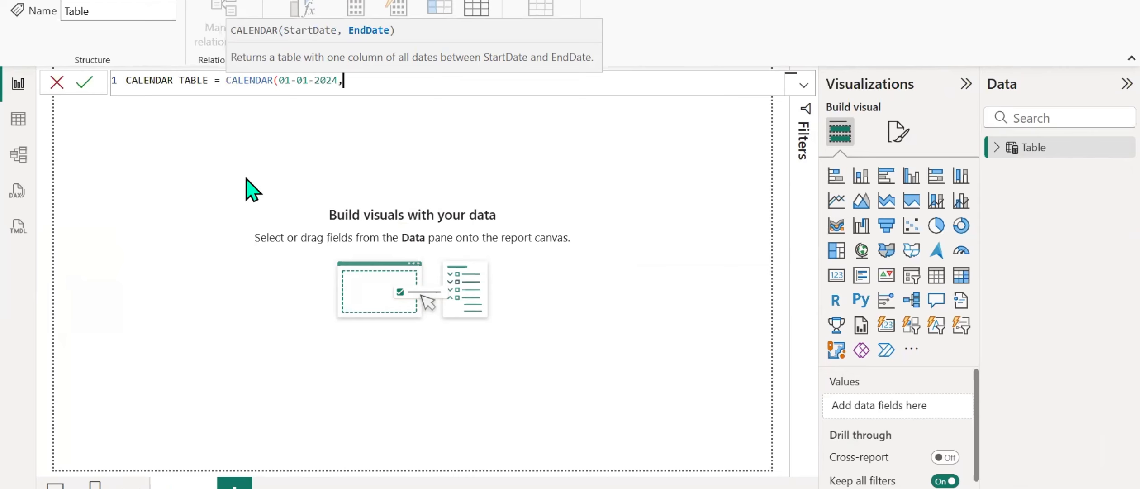
type("31-12-2024)")
key("Return")
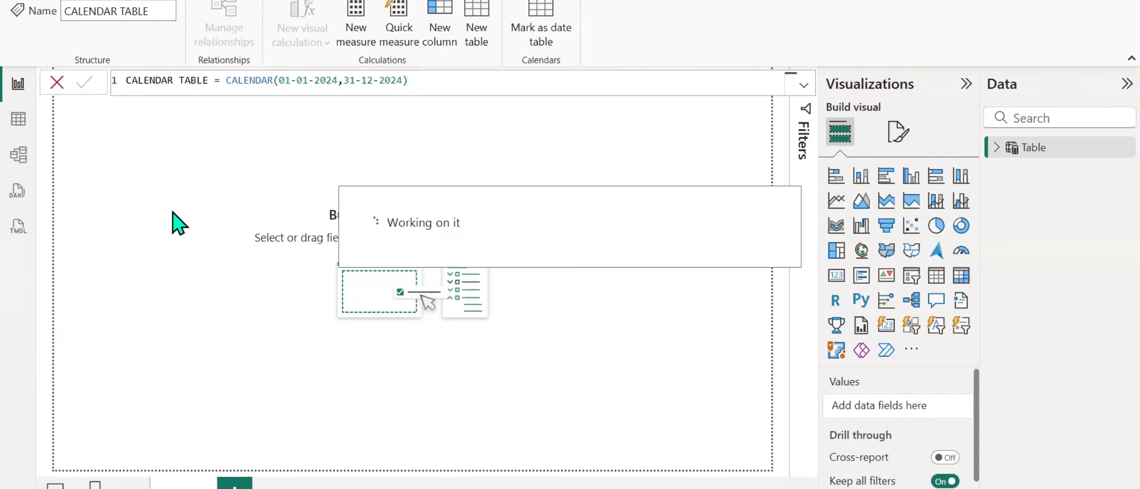
Show the rows of CALENDAR TABLE and enclose the start date in its formula in double quotes as "01-01-2024"
left_click(19, 122)
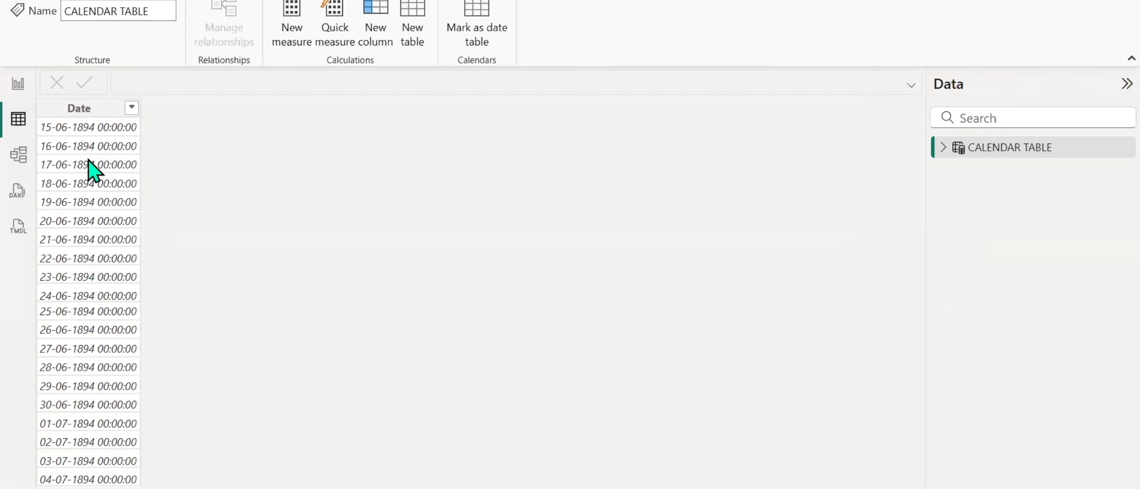
left_click(1012, 154)
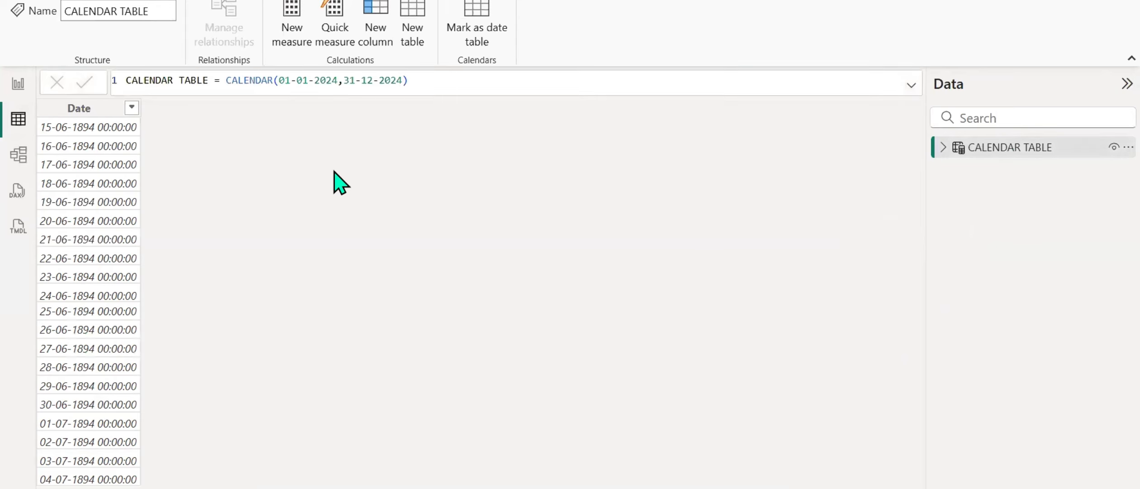
left_click(279, 82)
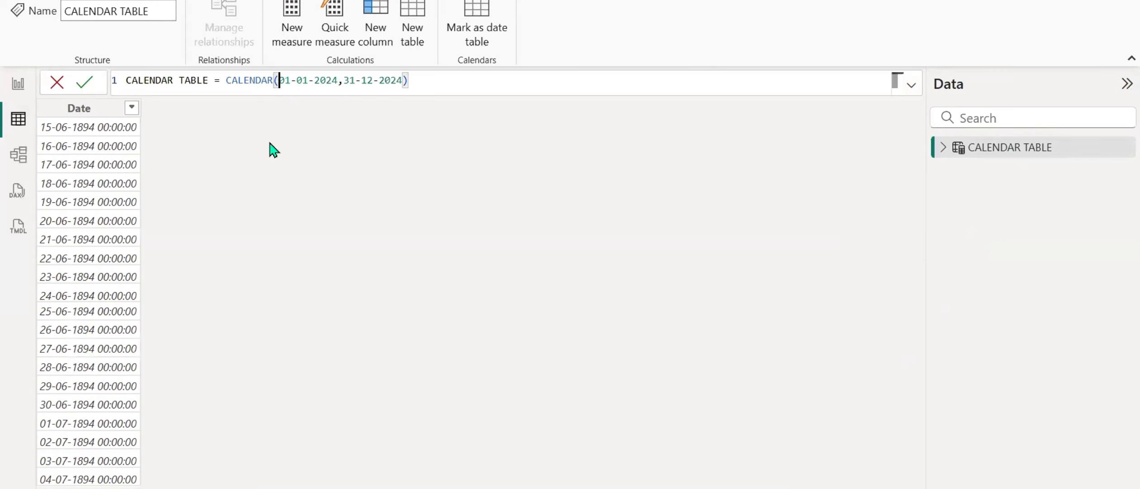
type("\"")
key("Right")
key("Right")
key("Right")
key("Right")
key("Right")
key("Right")
key("Right")
key("Right")
key("Right")
key("Right")
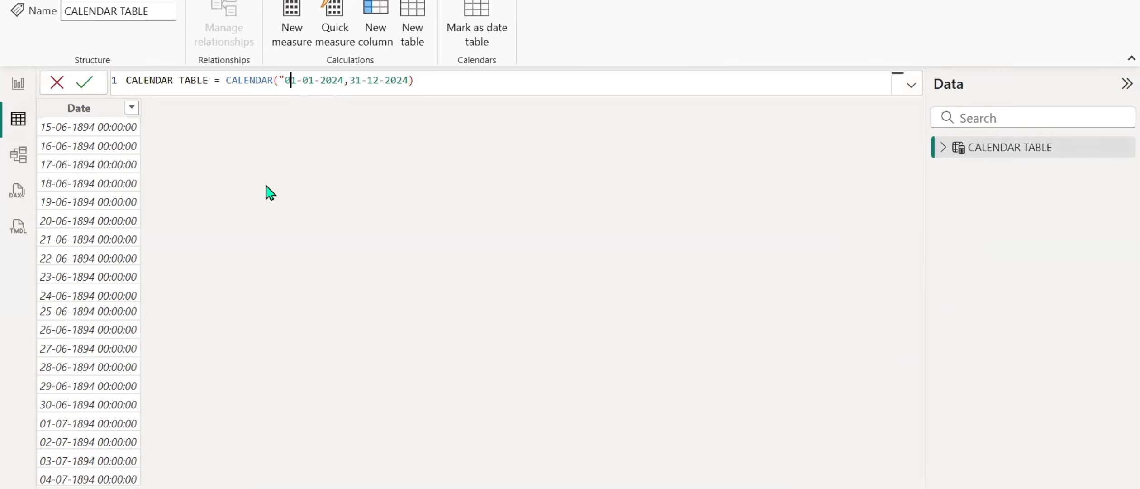
type("\"")
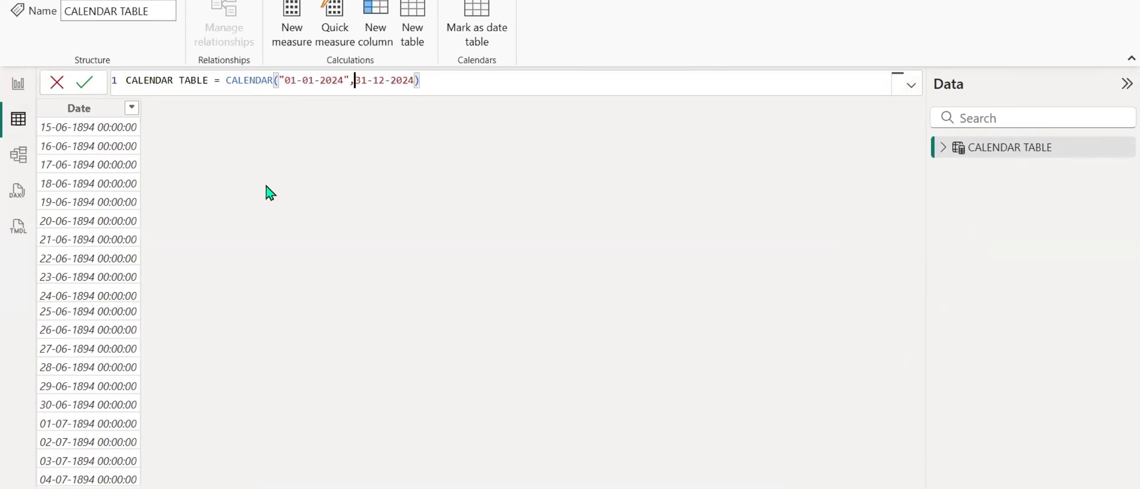
Enclose the end date in double quotes as "31-12-2024" and apply the CALENDAR TABLE formula
key("Right")
type("\"")
key("Right")
key("Right")
key("Right")
key("Right")
key("Right")
key("Right")
key("Right")
key("Right")
key("Right")
key("Right")
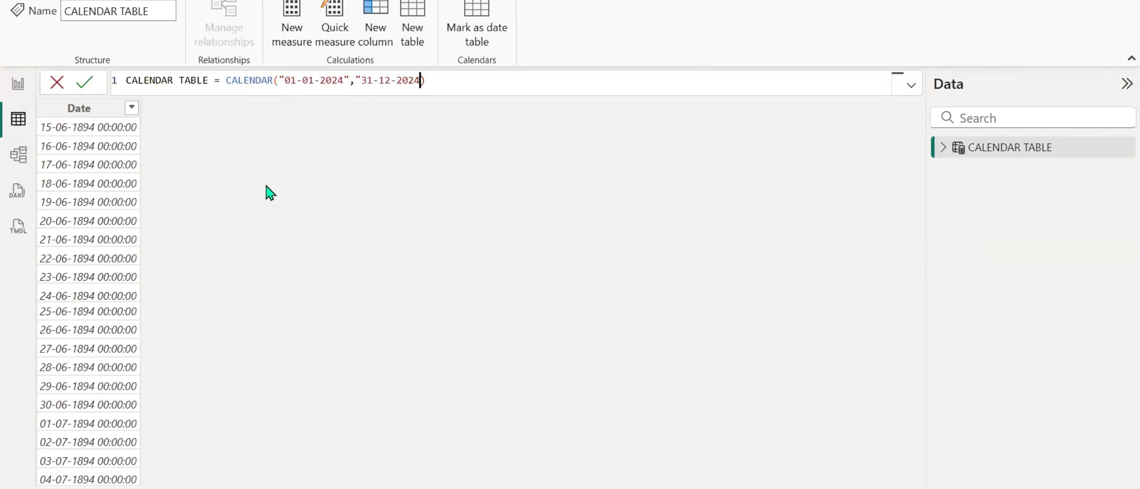
type("\"")
key("Return")
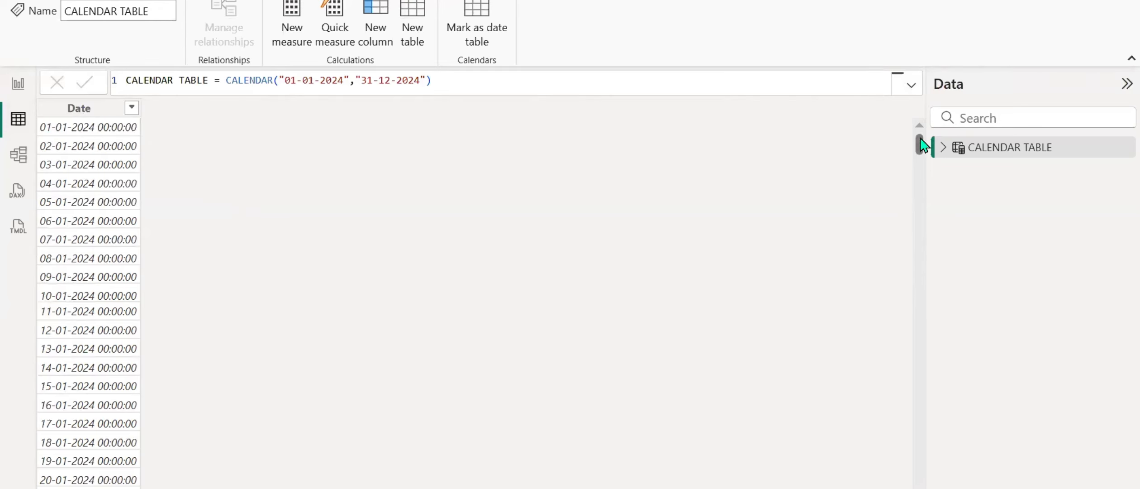
Examine the Date column of CALENDAR TABLE across the year, including its last rows and the end of February
left_click_drag(922, 141, 529, 487)
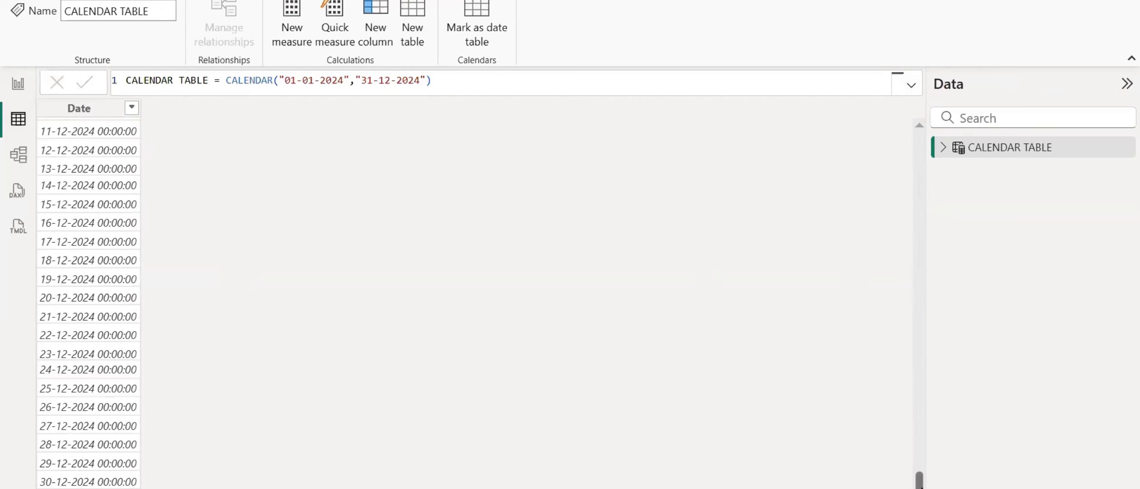
left_click_drag(921, 484, 932, 204)
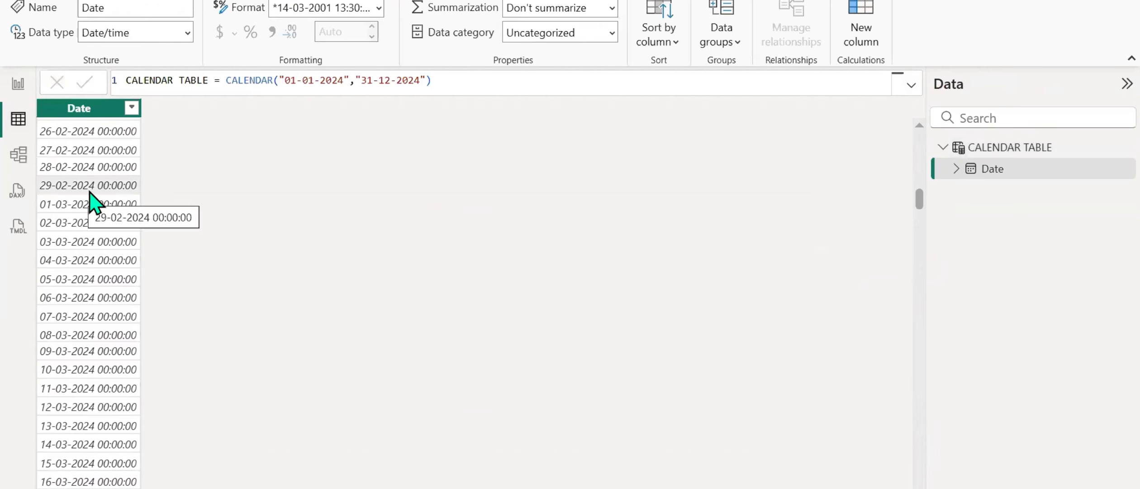
left_click(62, 114)
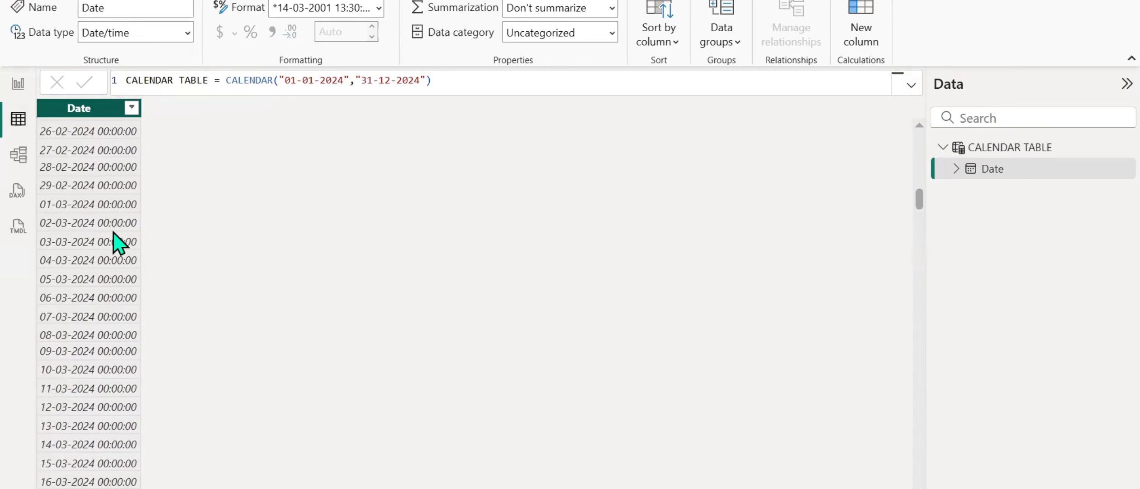
left_click(494, 88)
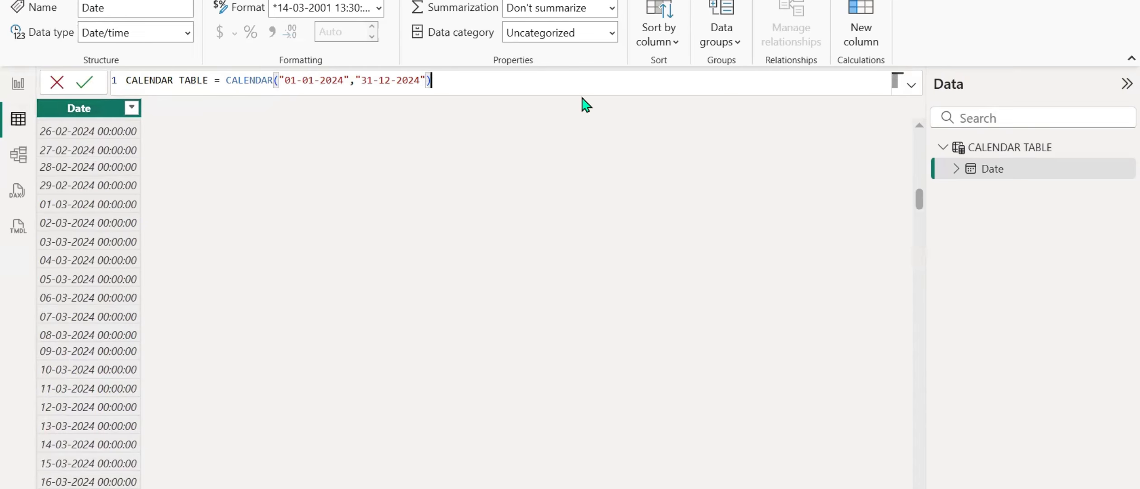
Start a new calculated table named CALENDAR whose formula uses the CALENDAR function
left_click(206, 2)
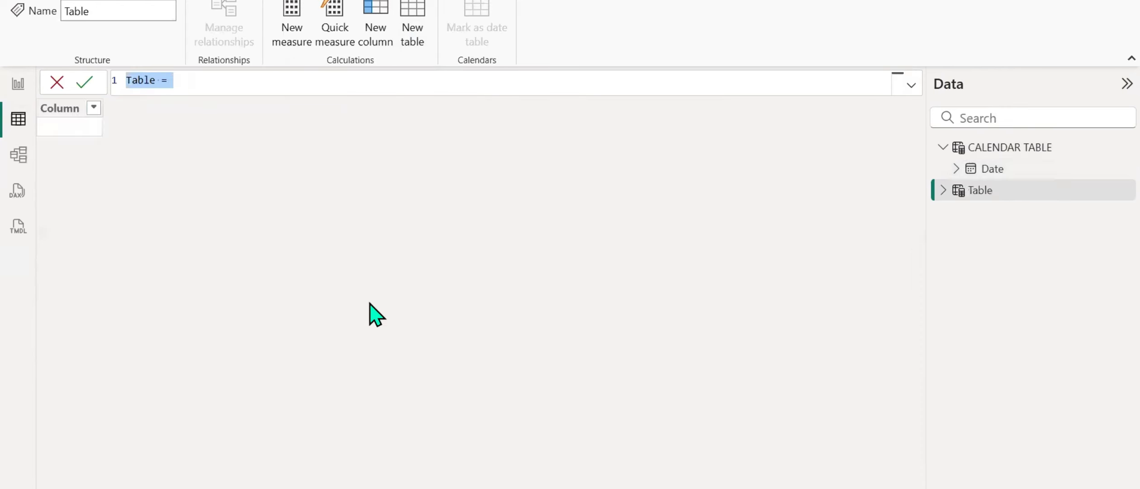
type("CALENDAR")
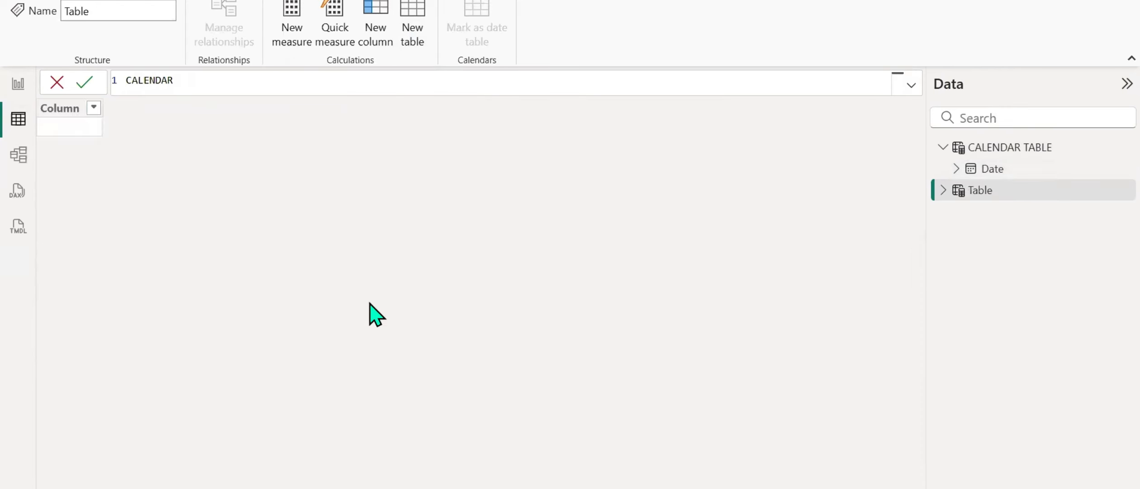
type(" = CAL")
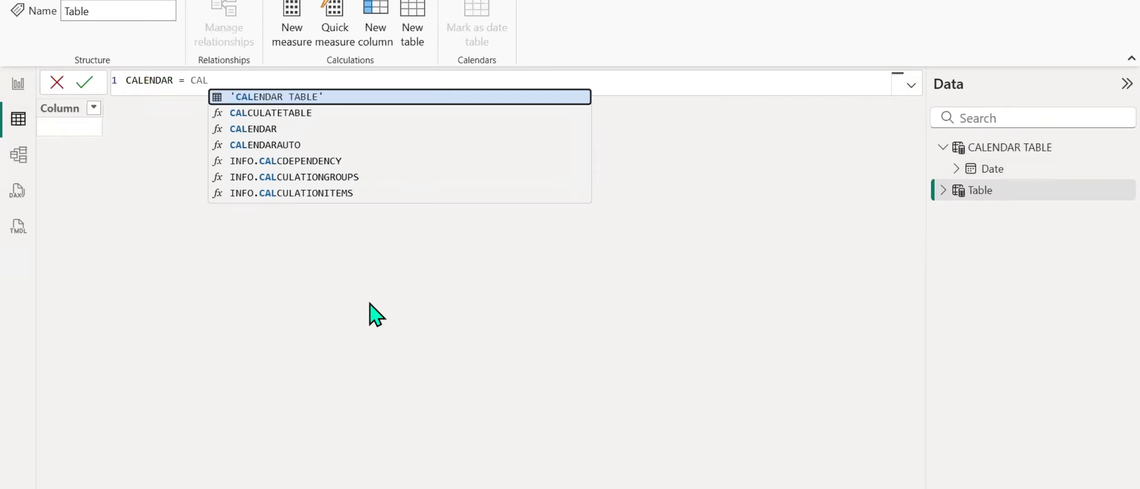
key("Down")
key("Down")
key("Tab")
type("(")
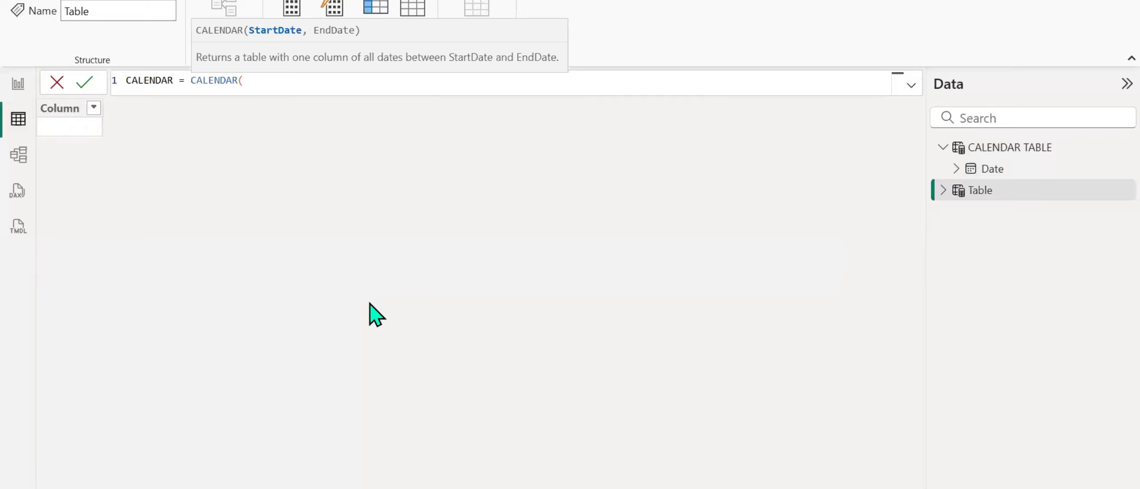
Enter DATE(2024,01,01) as the start date argument of the CALENDAR function
type("DATE")
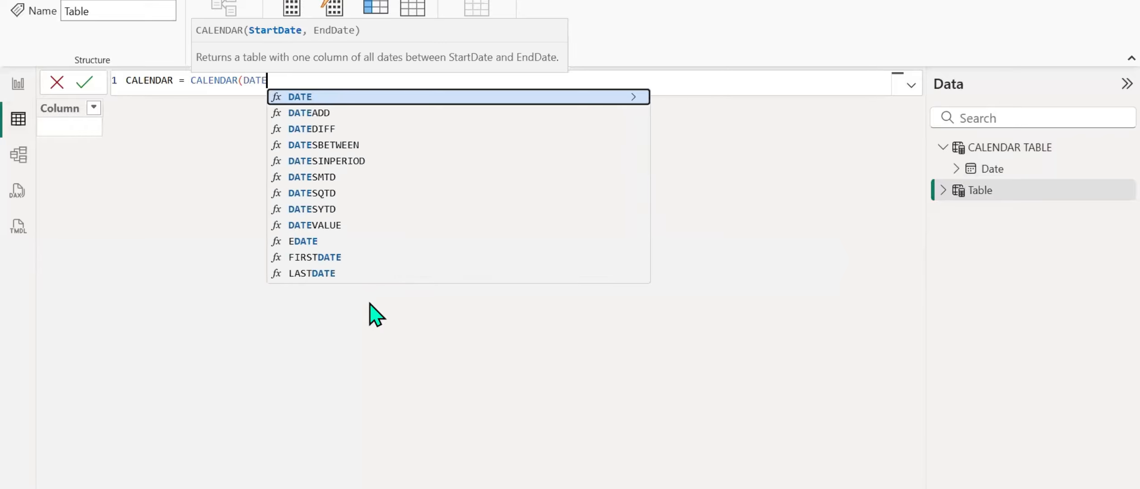
type("(")
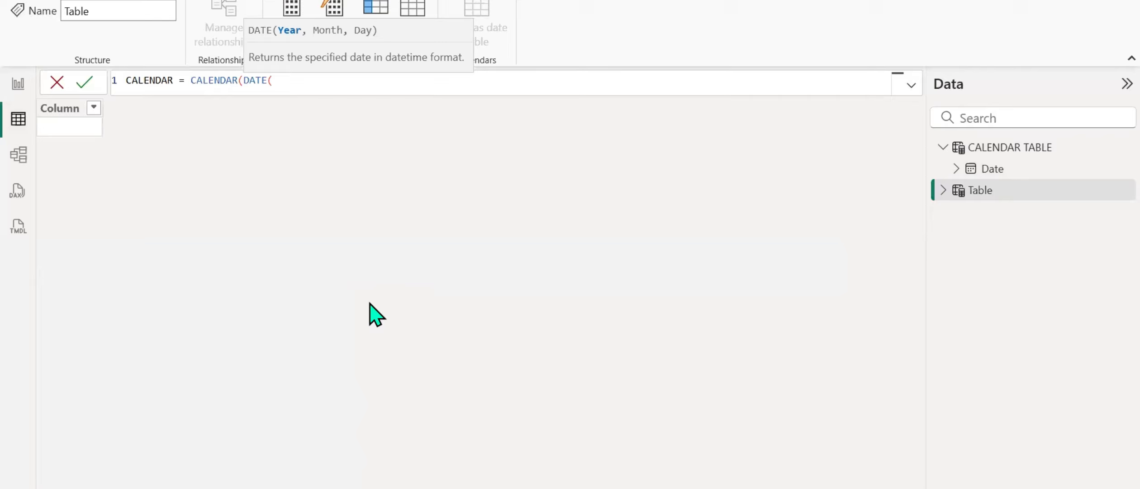
type("2024,01-")
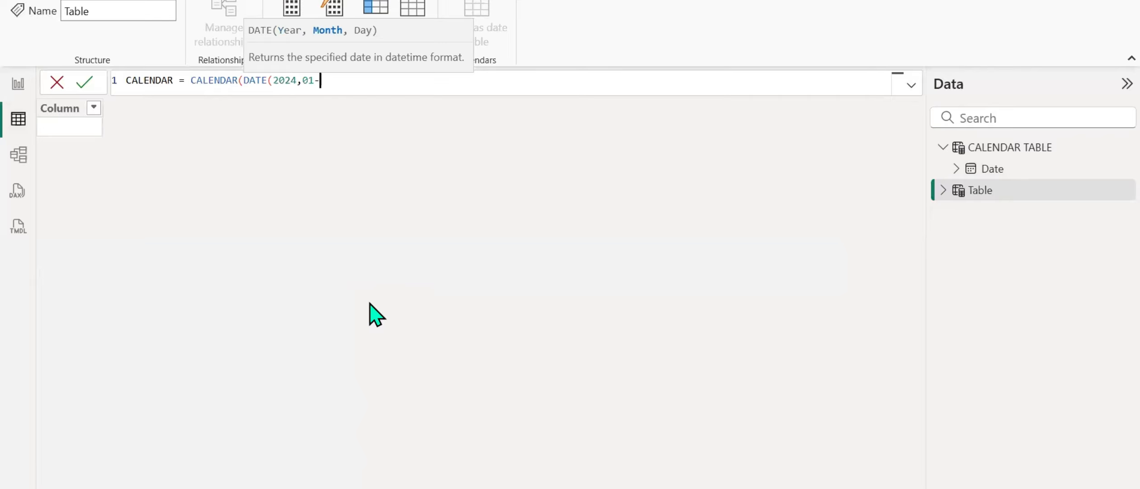
key("BackSpace")
type(",01),")
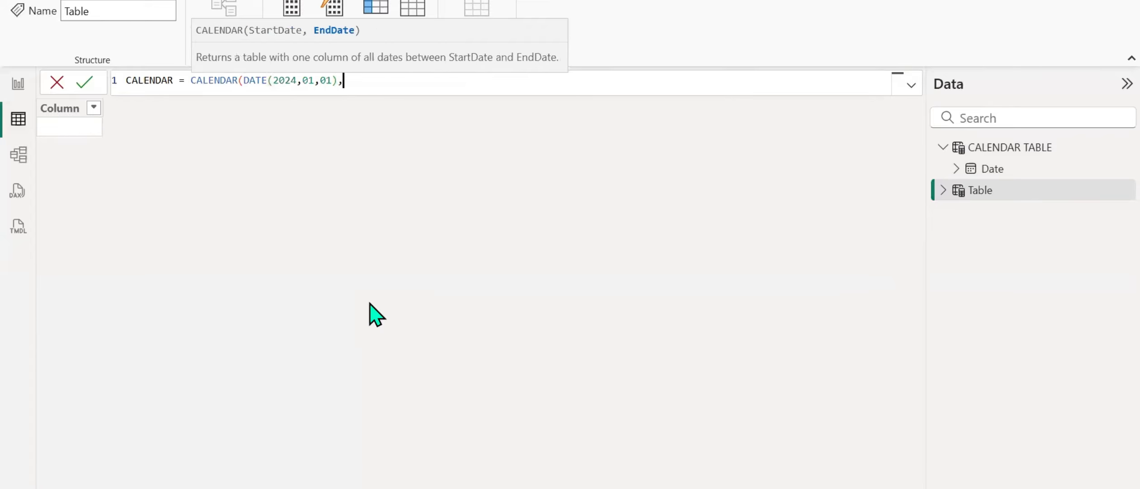
Enter DATE(2024,12,31) as the end date, close the CALENDAR formula and apply it
type("DATE(")
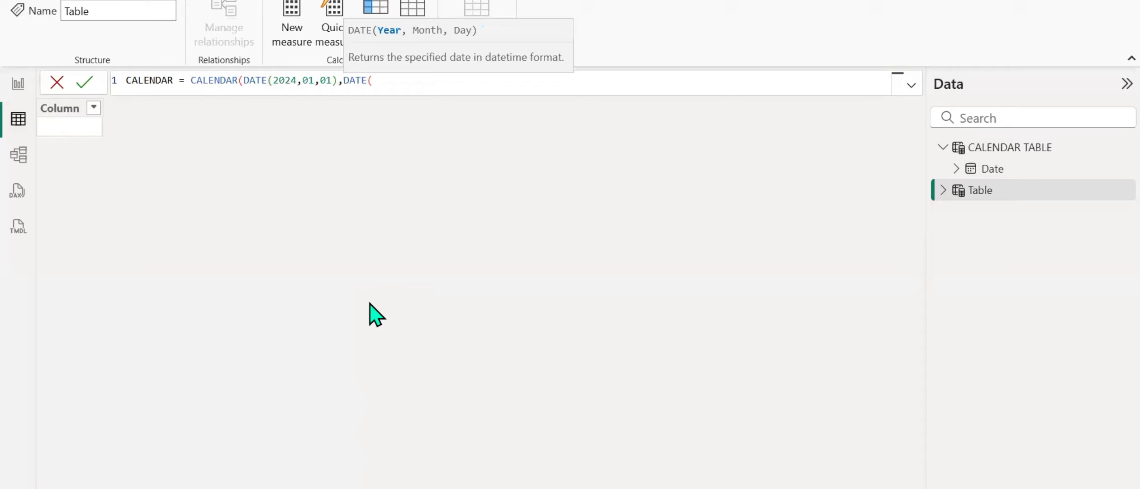
type("2024")
type(",")
type("12,")
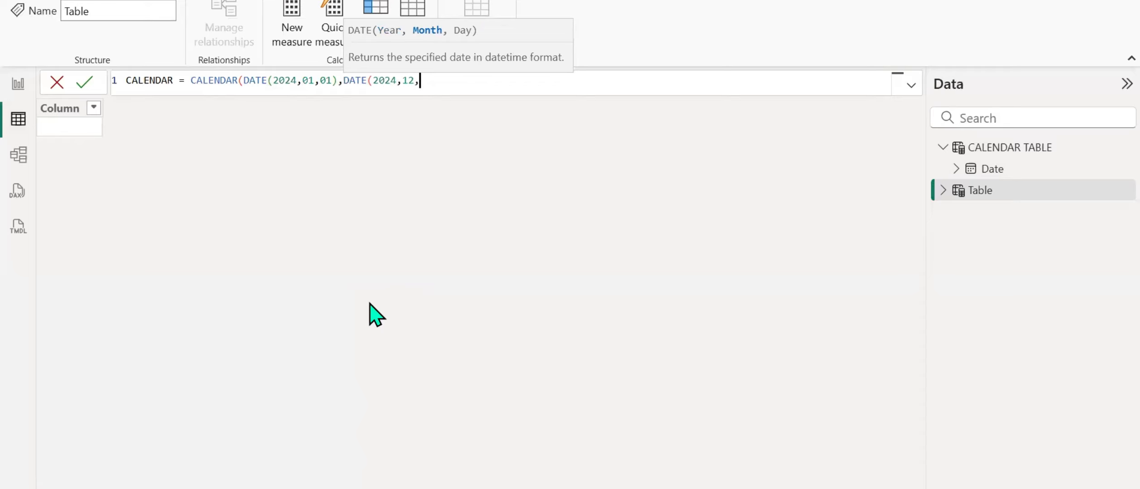
type("31)")
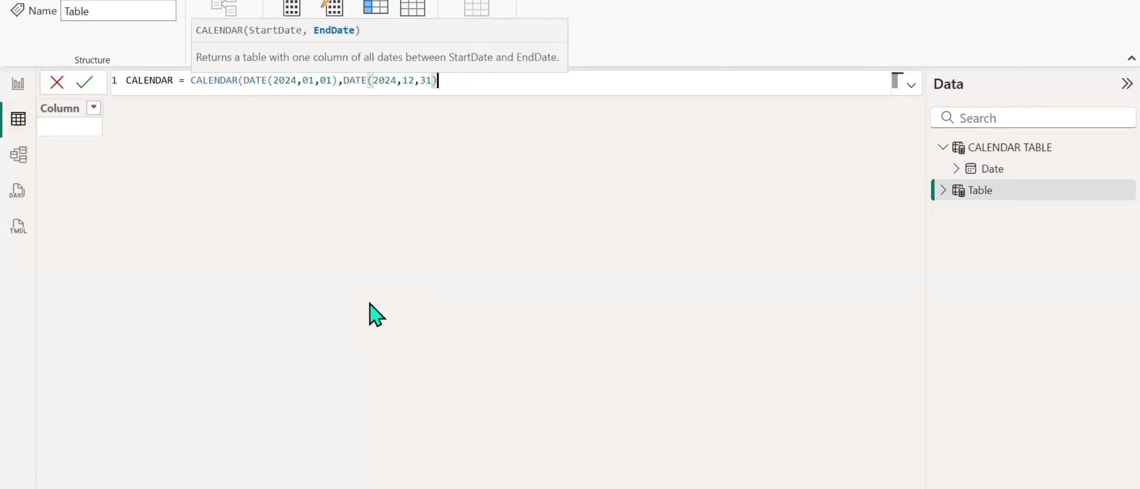
type(")")
key("Return")
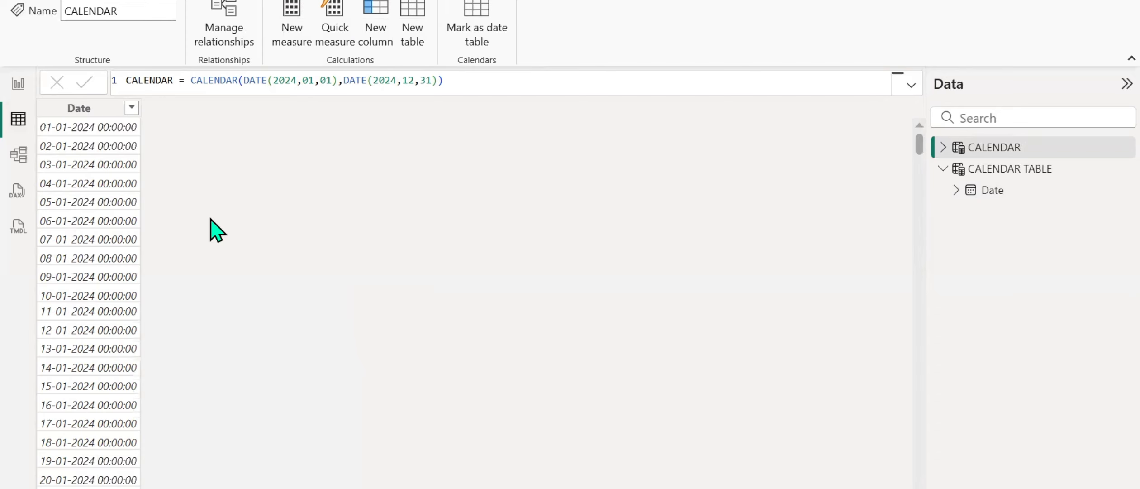
Set the data type of the CALENDAR table's Date column to Date
left_click(80, 113)
left_click(78, 117)
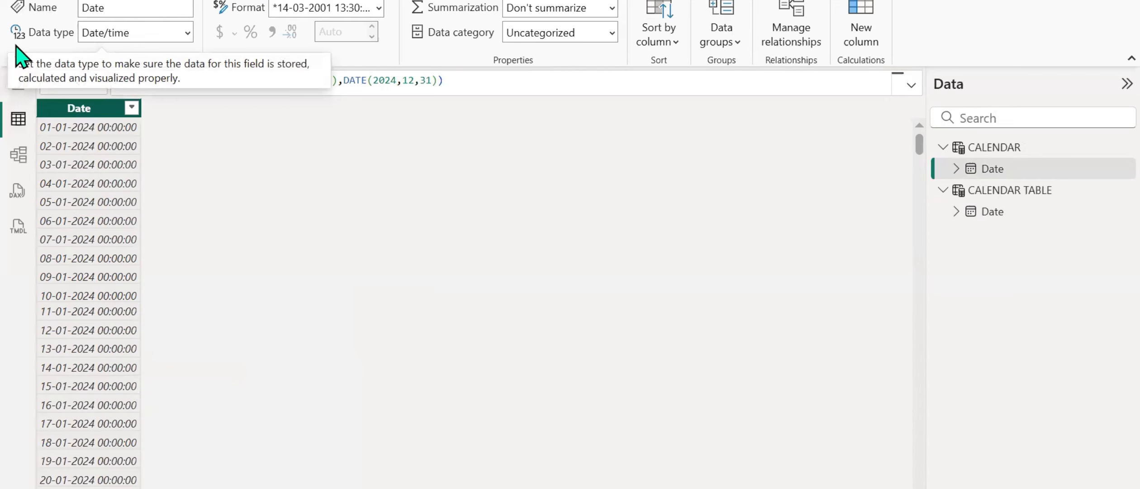
left_click(188, 35)
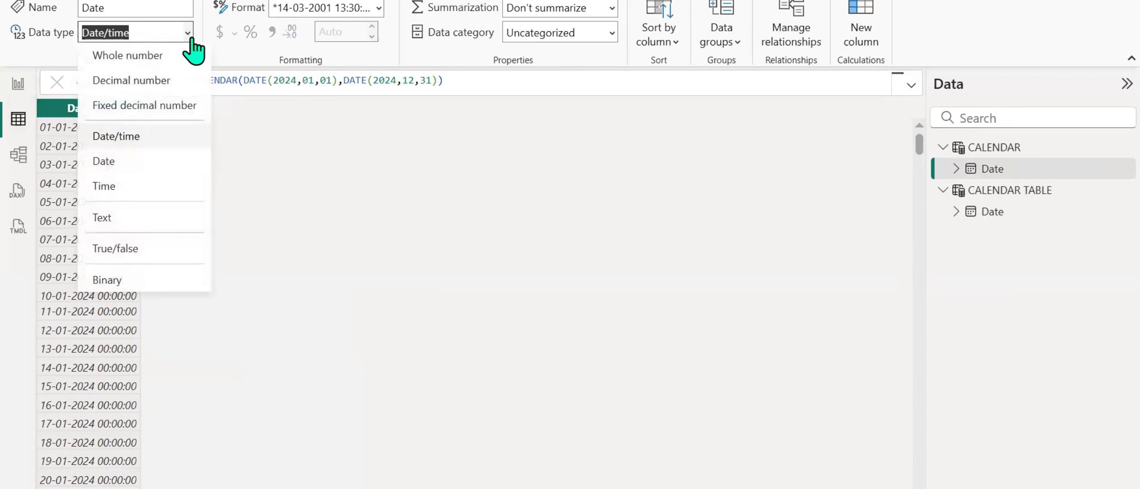
left_click(121, 162)
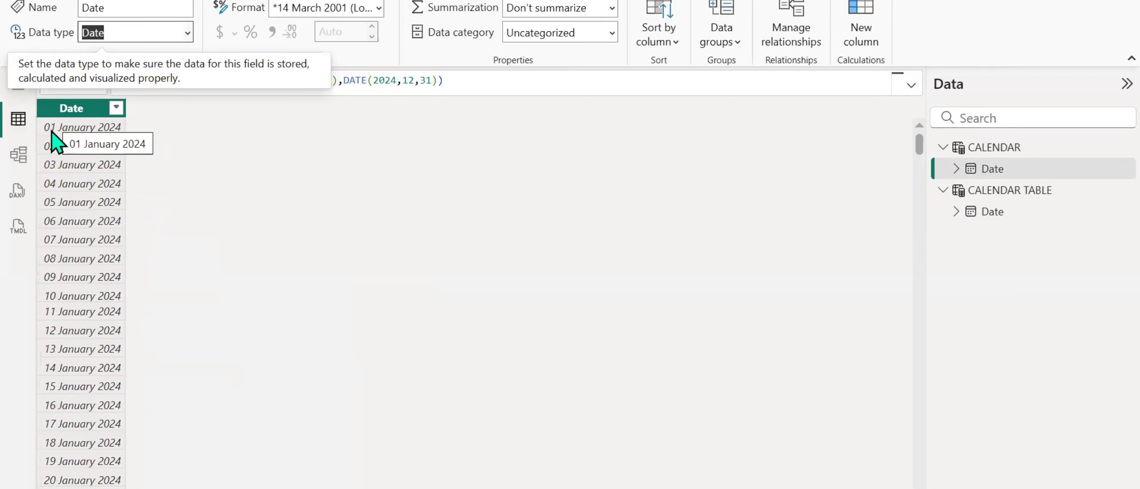
Format the CALENDAR table's Date column as *14-03-2001 (Short Date)
left_click_drag(919, 143, 916, 258)
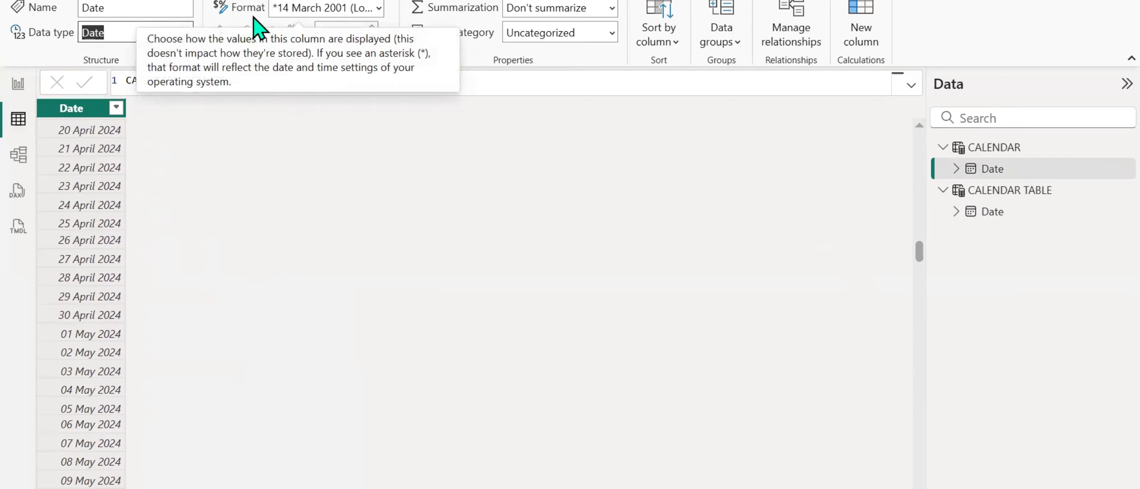
left_click(379, 7)
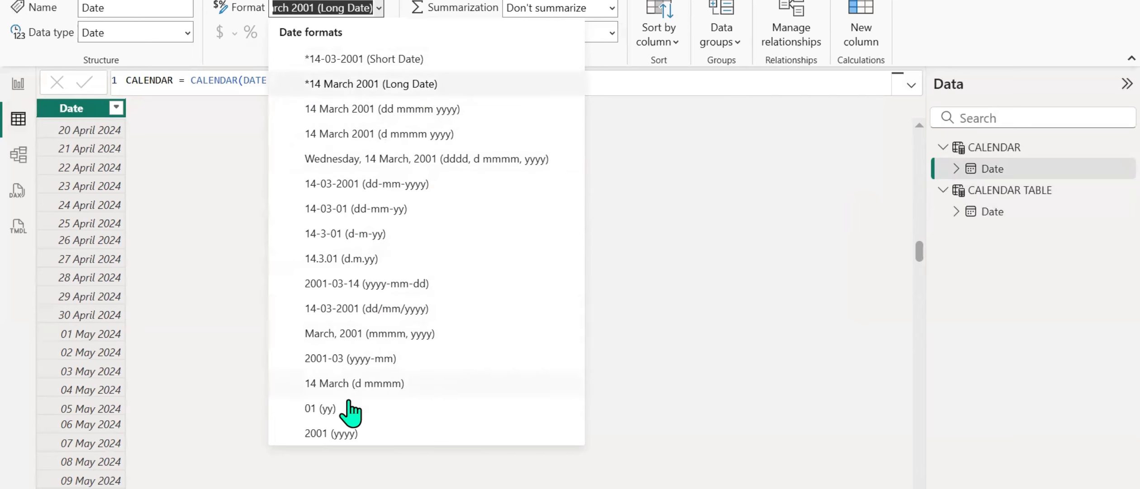
left_click(451, 59)
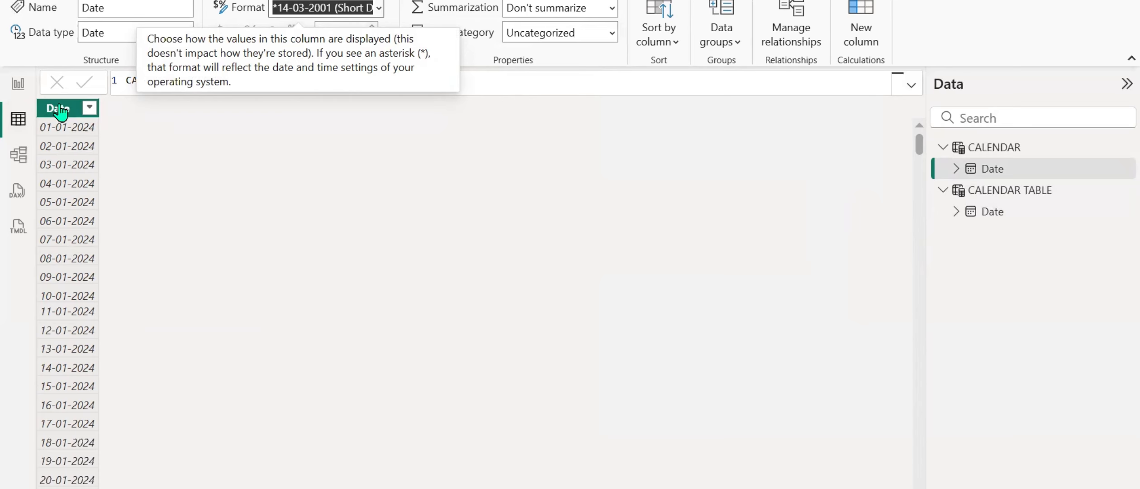
left_click(427, 186)
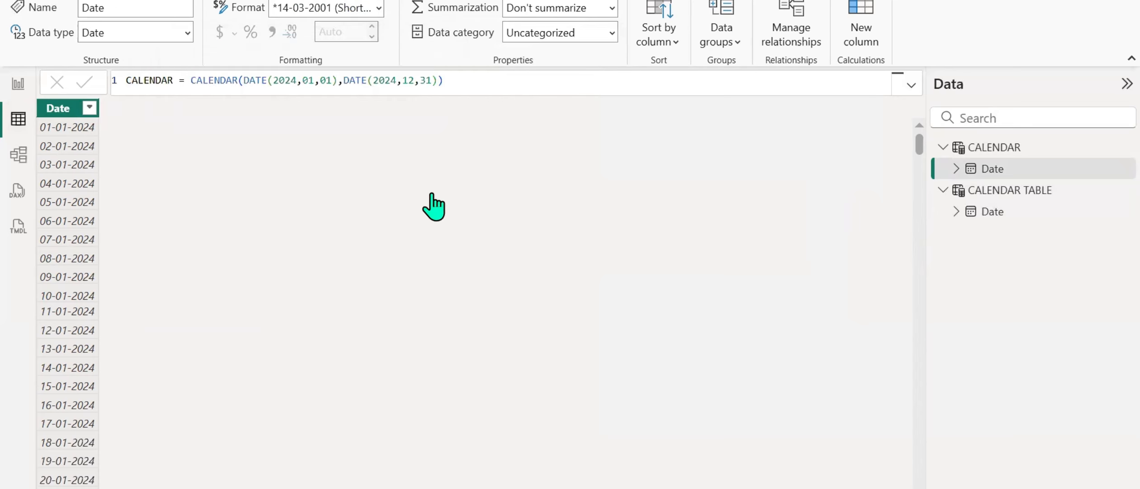
Switch to the text editor with the notes and add blank lines below the CALENDARAUTO heading
key("alt+Tab")
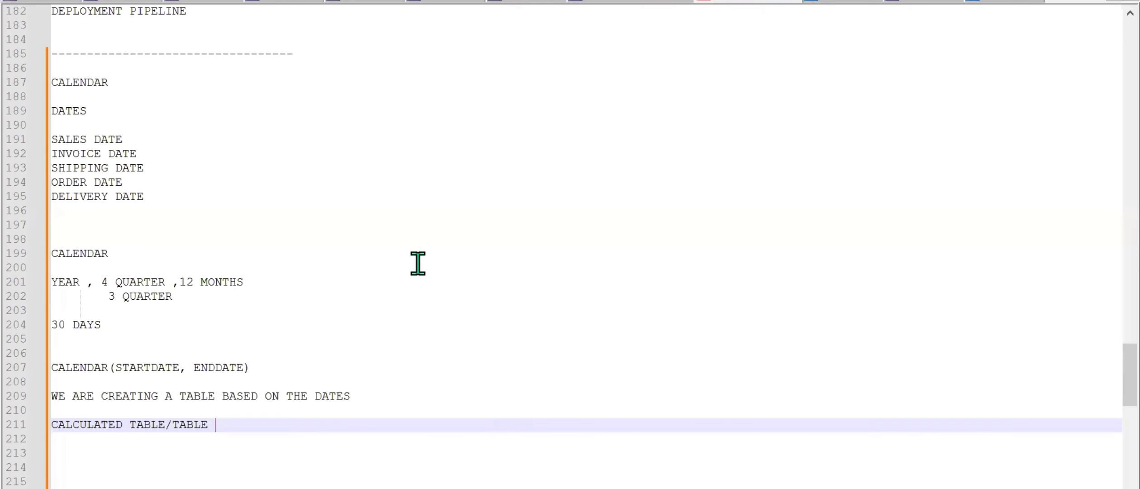
scroll(415, 262, "down", 5)
scroll(415, 262, "down", 2)
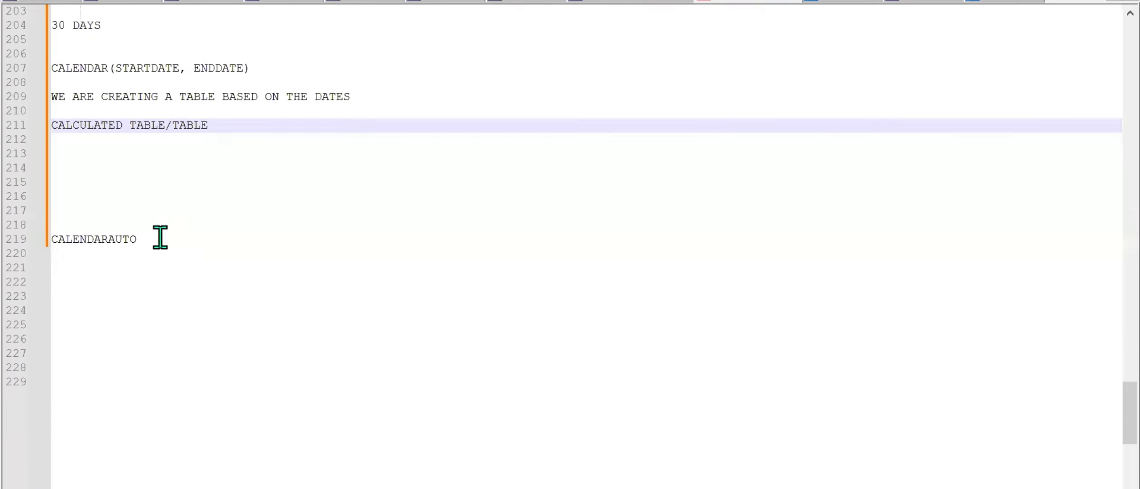
left_click(158, 238)
scroll(209, 326, "down", 2)
key("Return")
key("Return")
key("Return")
key("Return")
key("Return")
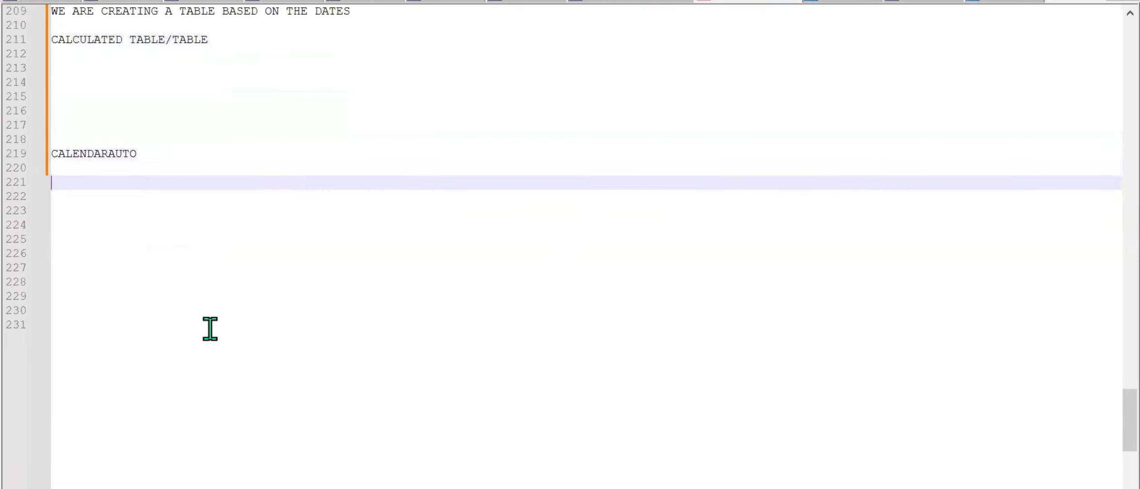
key("Return")
key("Return")
key("Return")
key("Return")
key("Return")
key("Return")
key("Up")
key("Up")
key("Up")
key("Up")
key("Up")
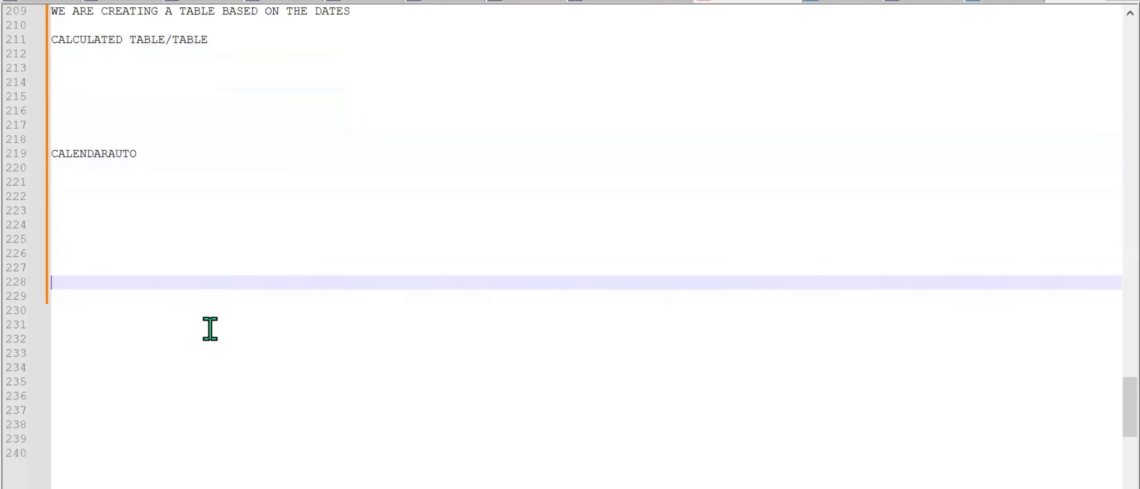
key("Up")
key("Up")
key("Up")
Write the note AUTOMATICALLY THIS FUNCTION GENERATES THE CALENDAR DATES COLUMN under the CALENDARAUTO heading
type("AU")
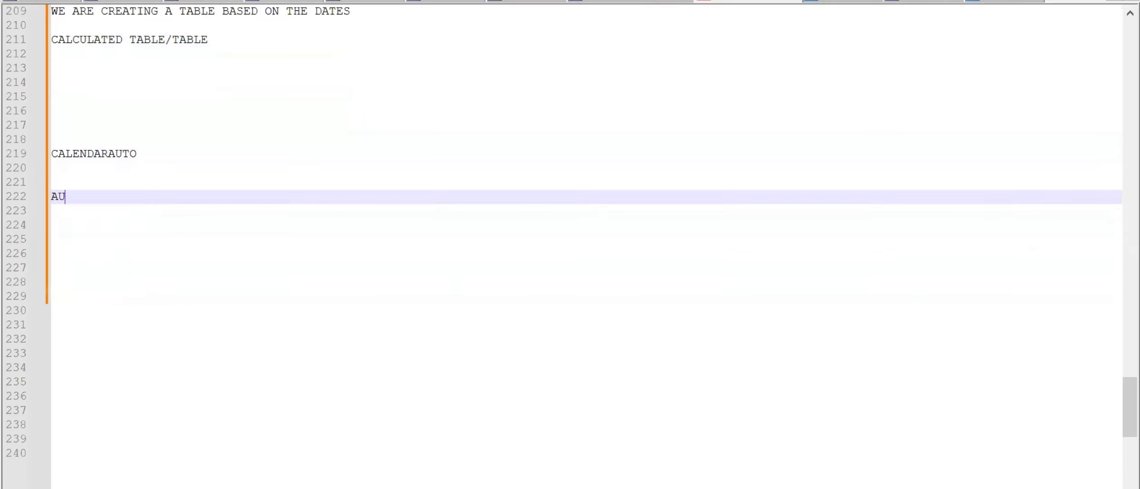
type("TOMATICALLY THIS FUNCTIO")
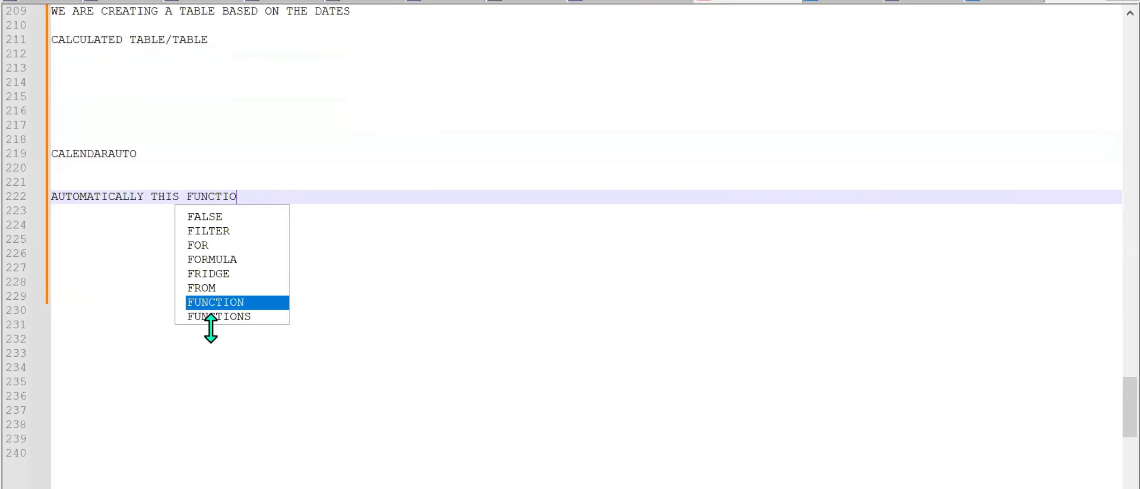
type("N GENER")
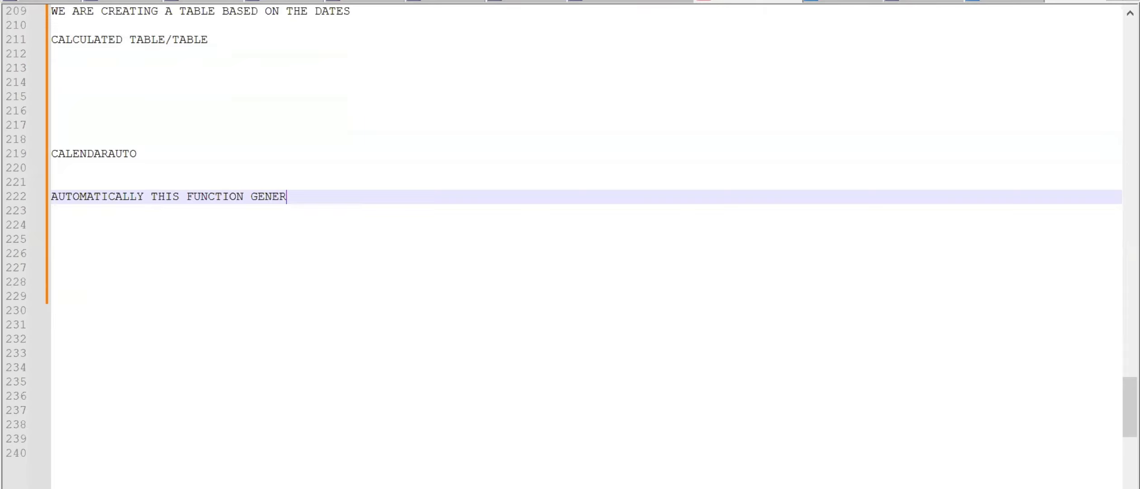
type("ATES THE CALENDAR COL")
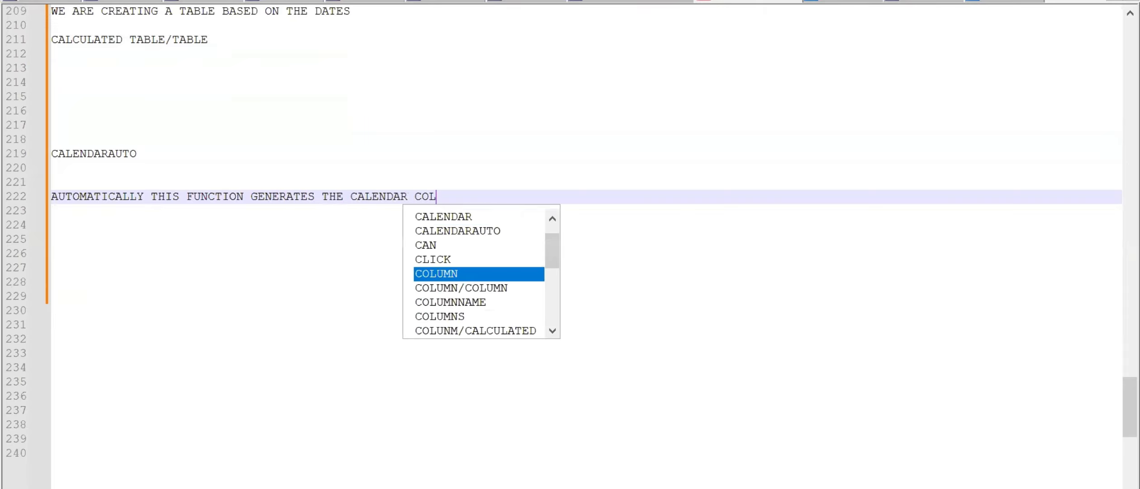
key("BackSpace")
key("BackSpace")
key("BackSpace")
type("DATES")
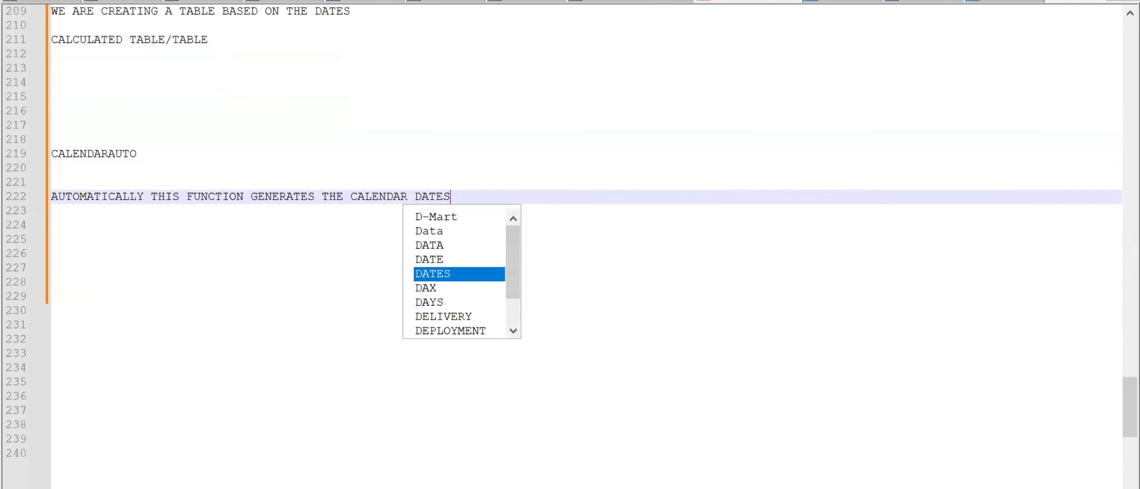
type(" COLUMN")
key("Return")
key("Return")
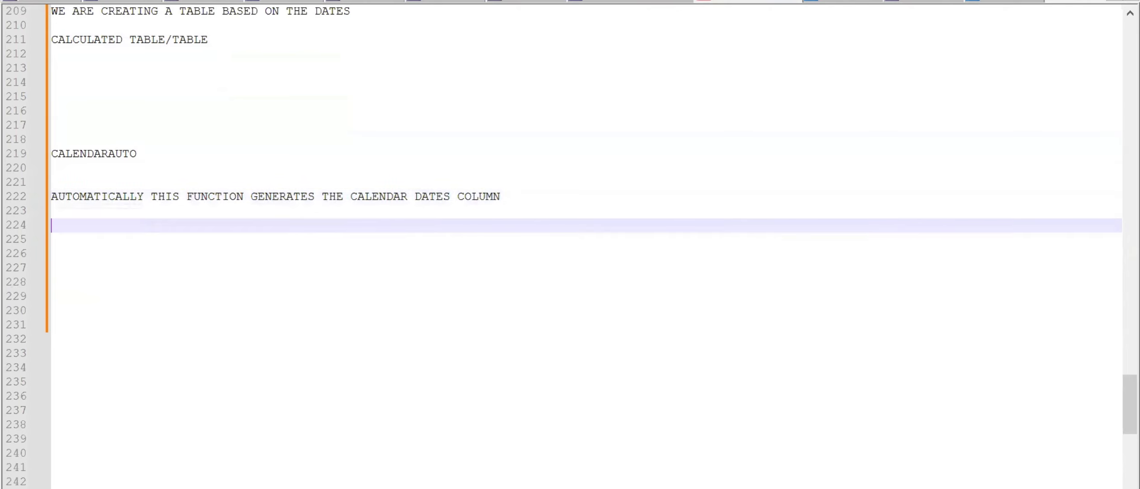
Add the syntax line CALENDARAUTO(FISCALYEARENDMONTH) below the note about the calendar dates column
key("Return")
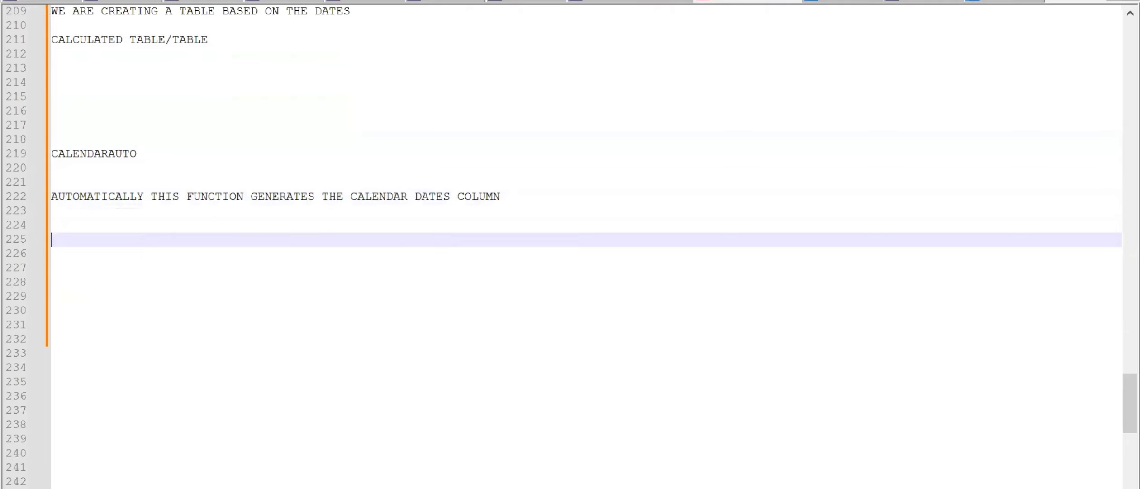
type("CALEN")
key("Down")
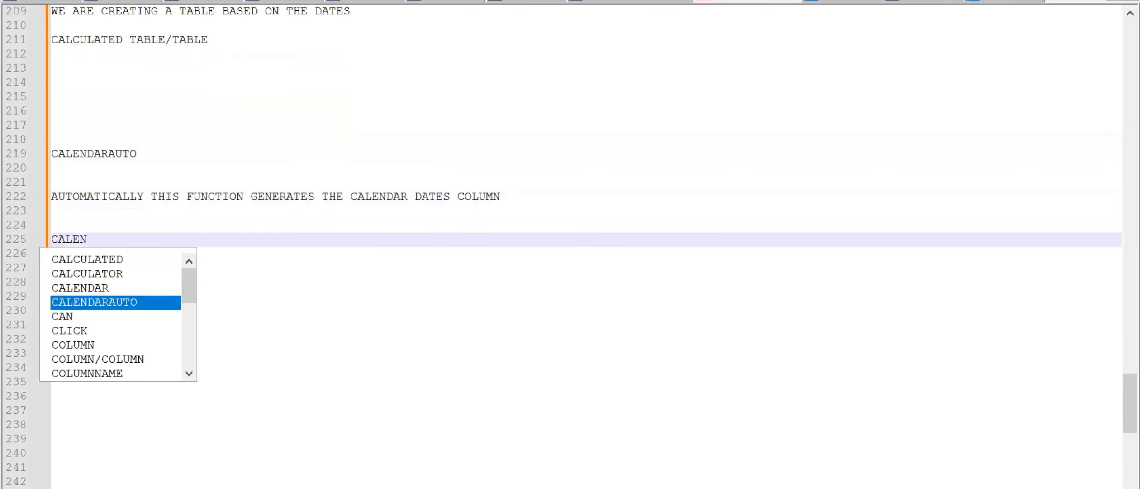
key("Return")
type("(F")
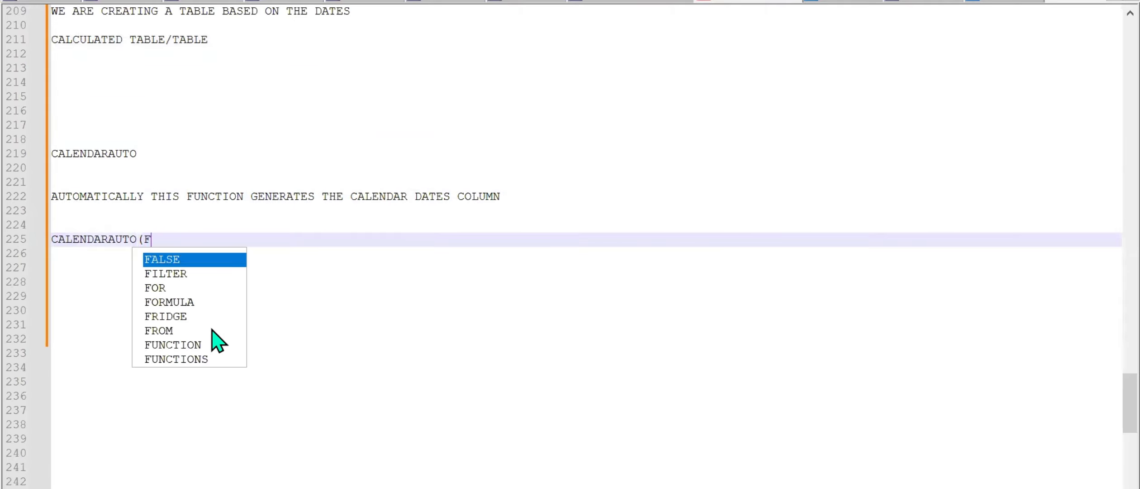
type("ISCAL")
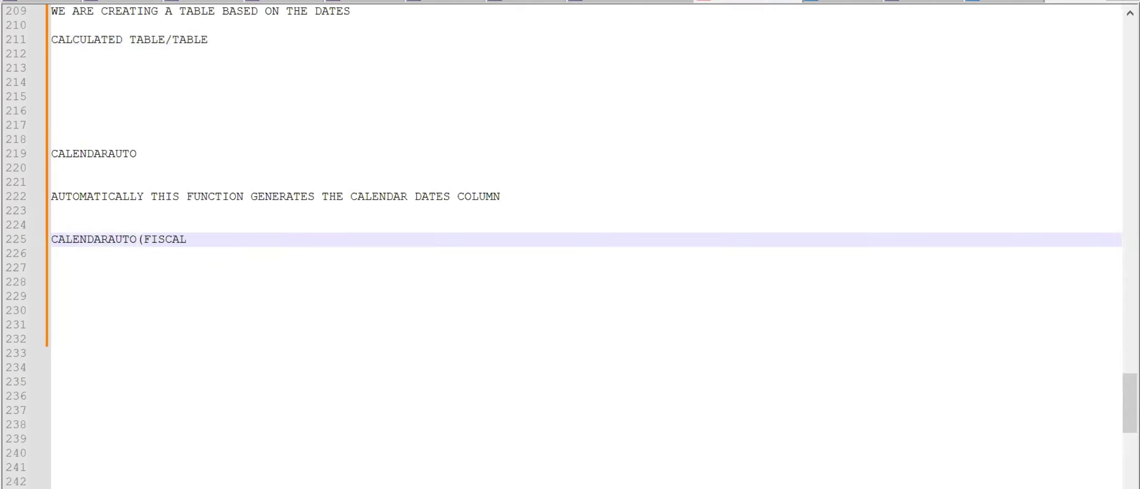
type("YEARENDMONTH)")
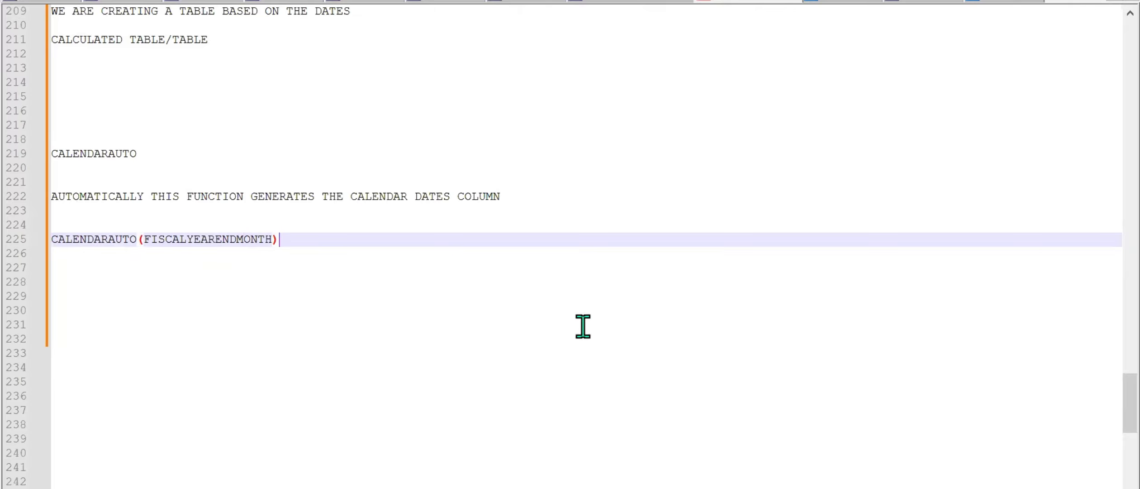
mouse_move(643, 479)
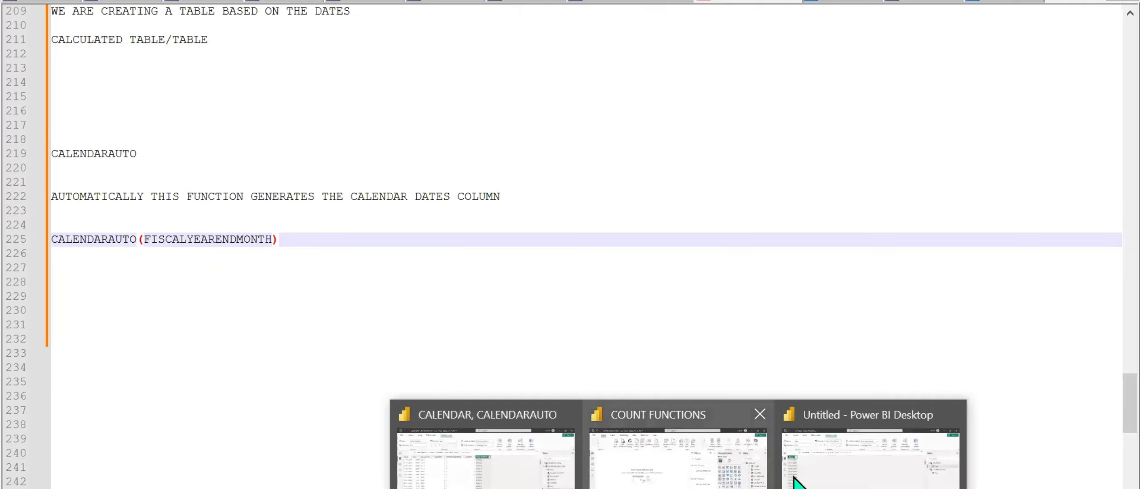
Switch to the untitled Power BI Desktop report and create a calculated table with the formula CALENDAR AUTO = CALENDARAUTO()
left_click(811, 476)
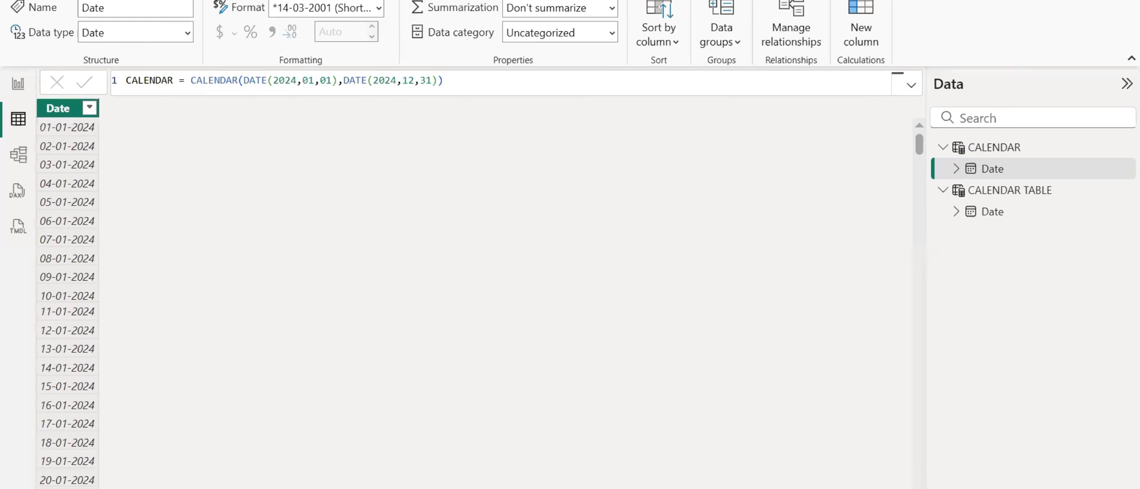
left_click(227, 1)
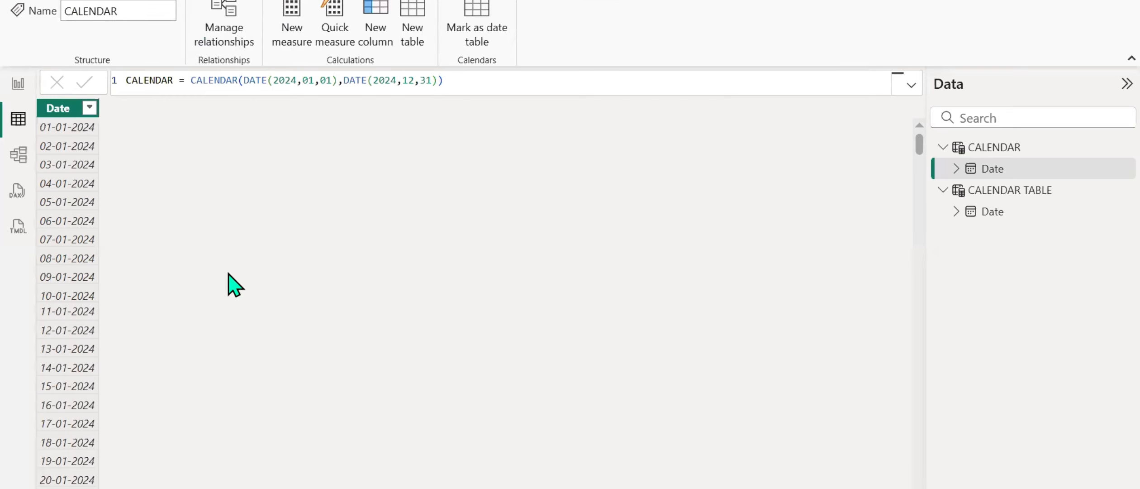
left_click(425, 43)
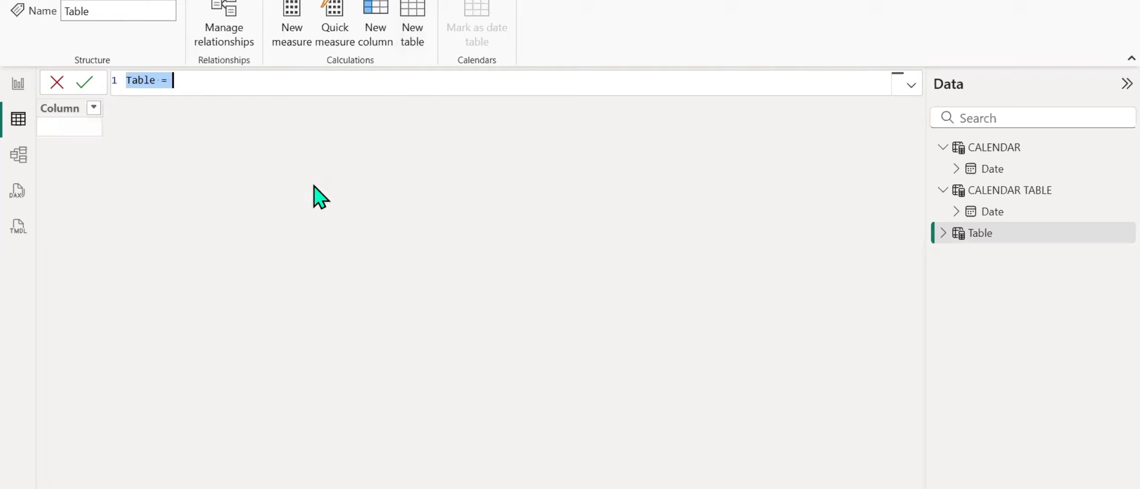
type("CAL")
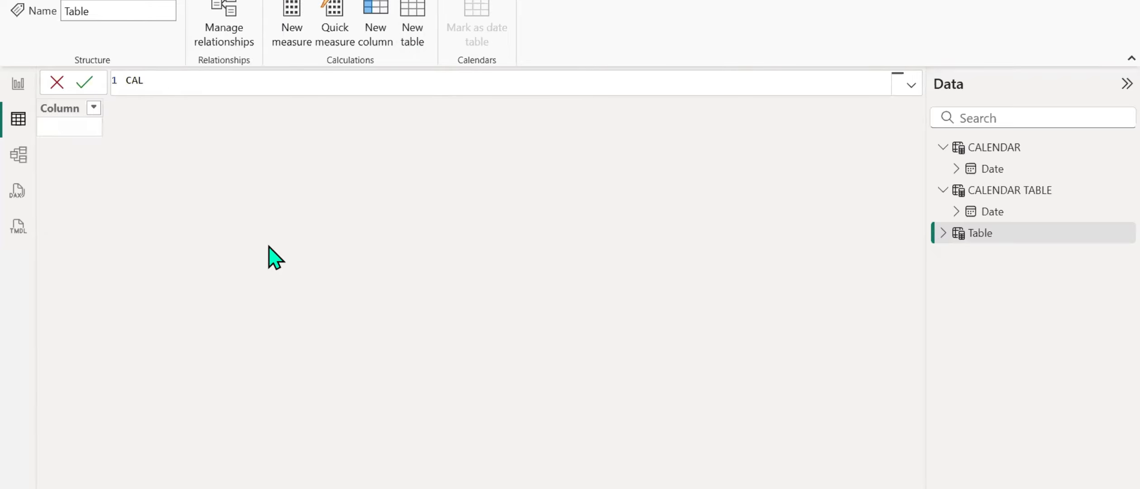
type("ENDAR AUTO = CALEN")
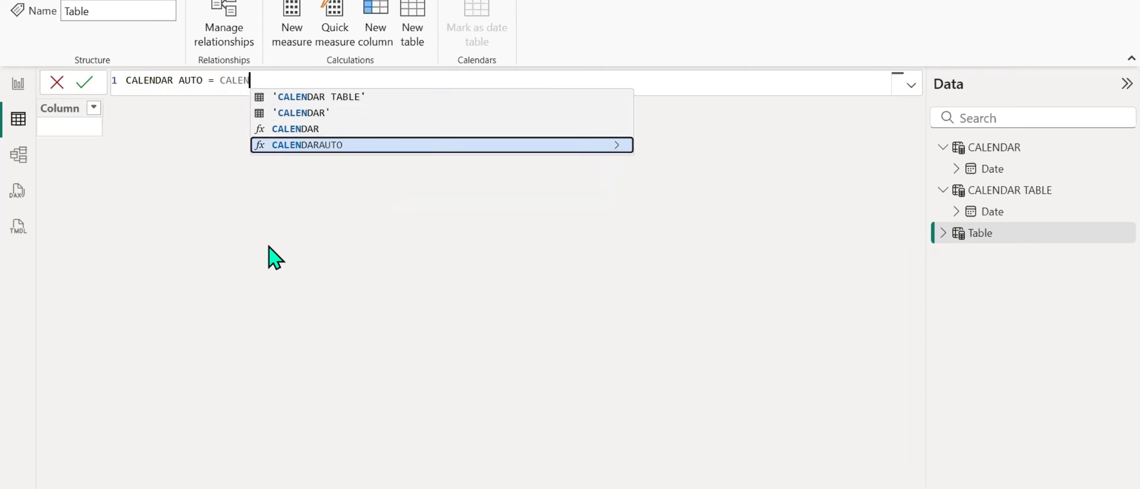
key("Tab")
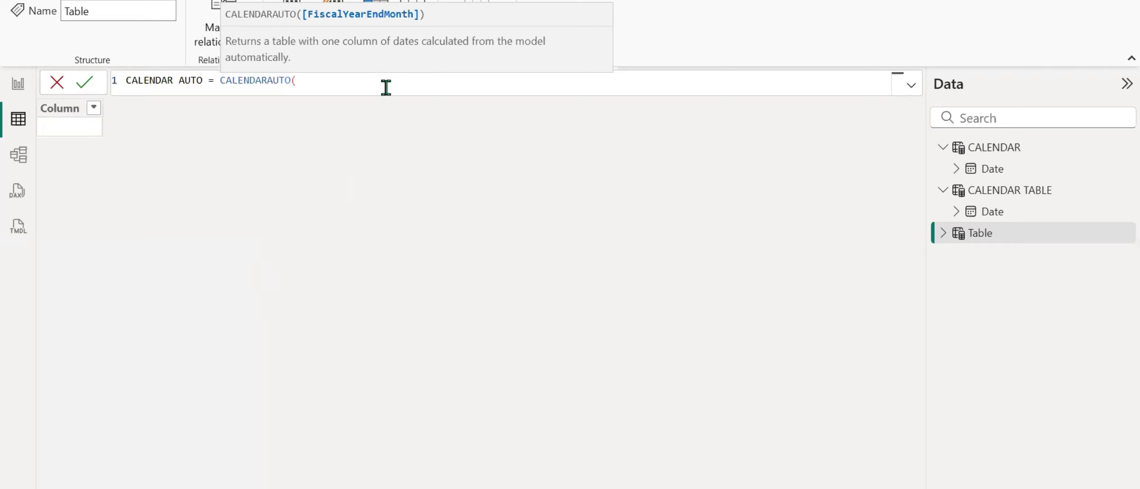
left_click_drag(420, 41, 422, 52)
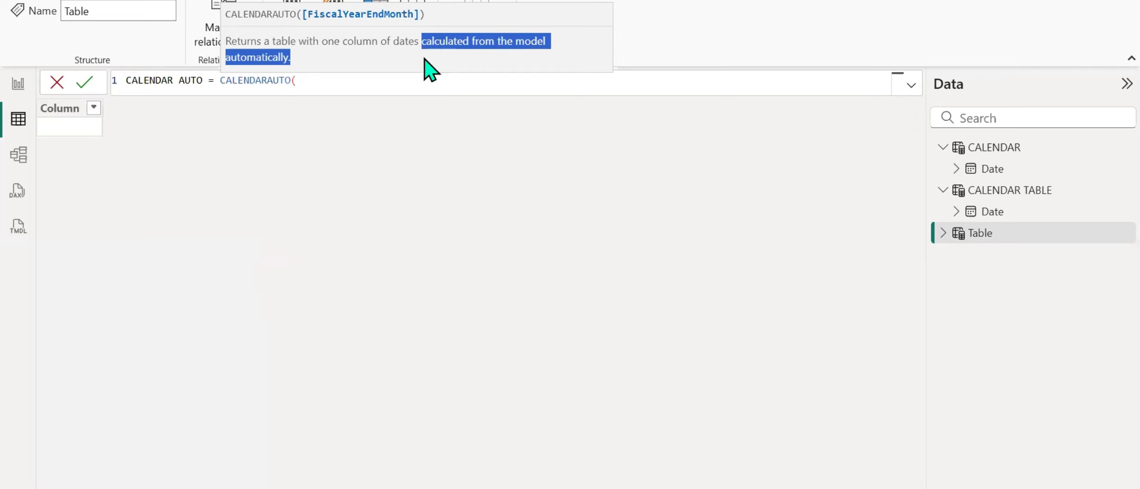
left_click(362, 81)
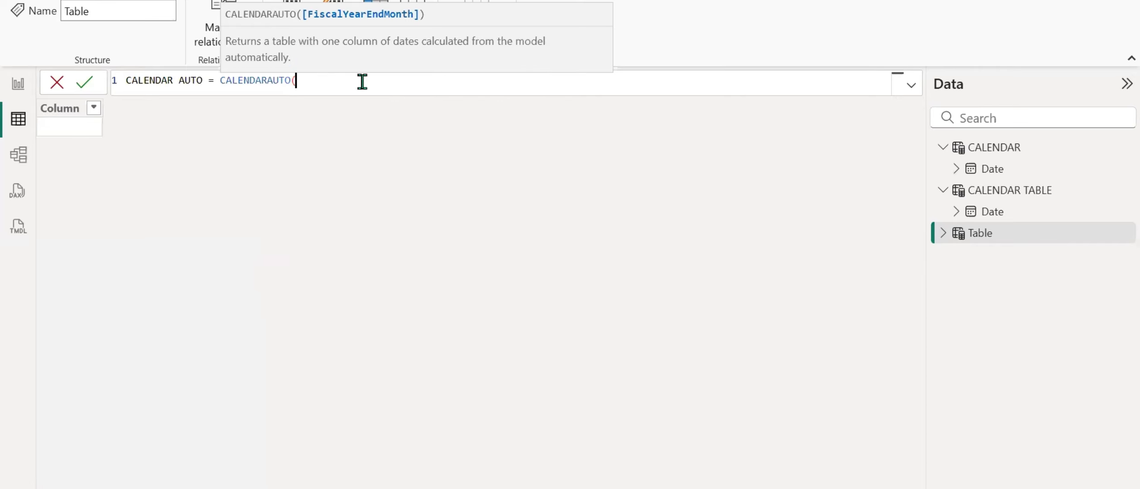
type(")")
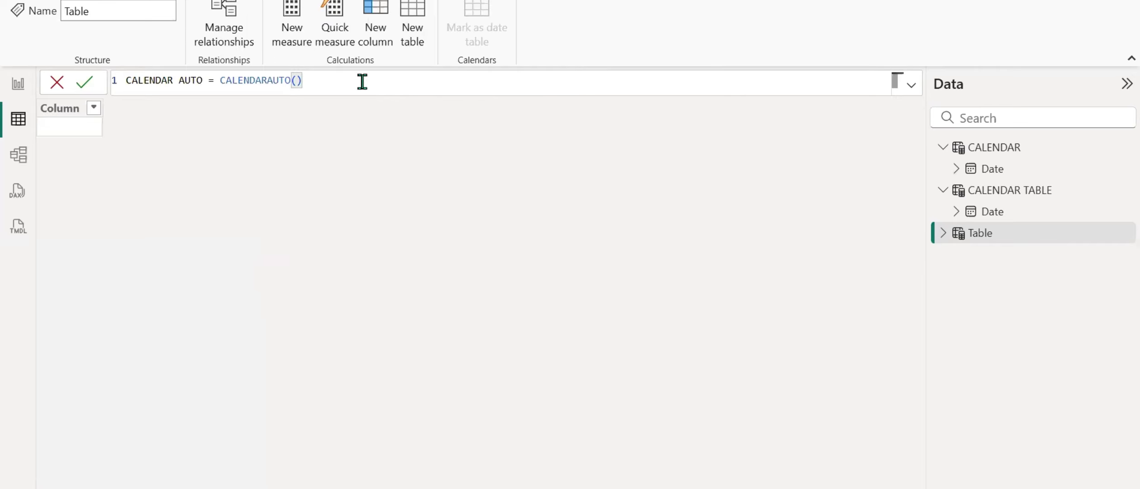
key("Return")
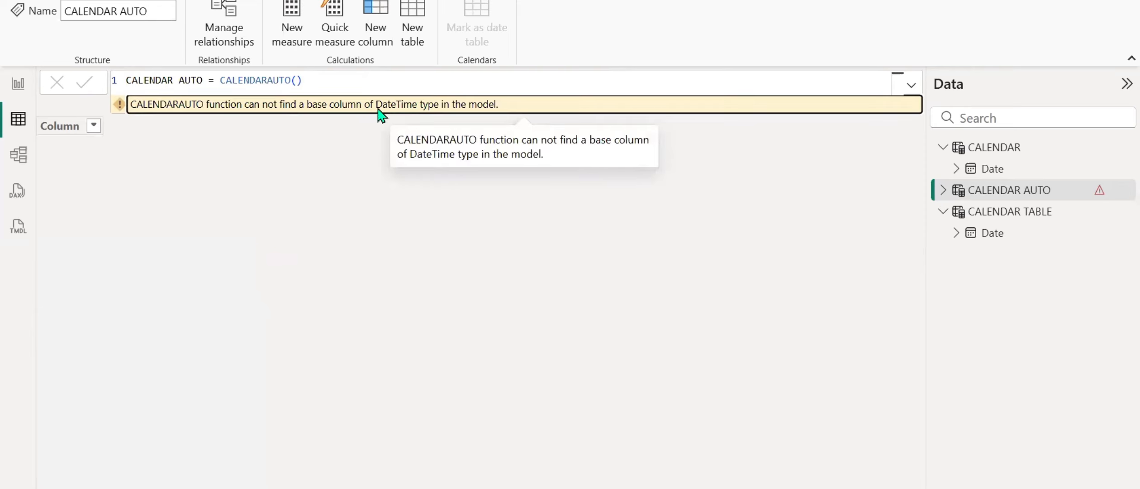
left_click_drag(376, 109, 503, 110)
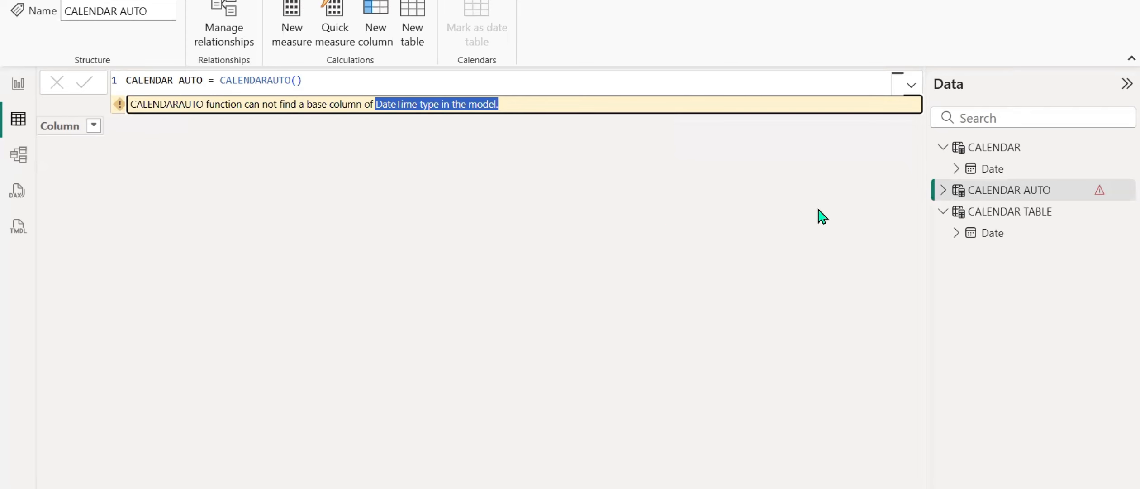
Start a manually entered data table and name its two columns ORDER DATE and DELIVER DATE
mouse_move(1002, 159)
left_click(158, 0)
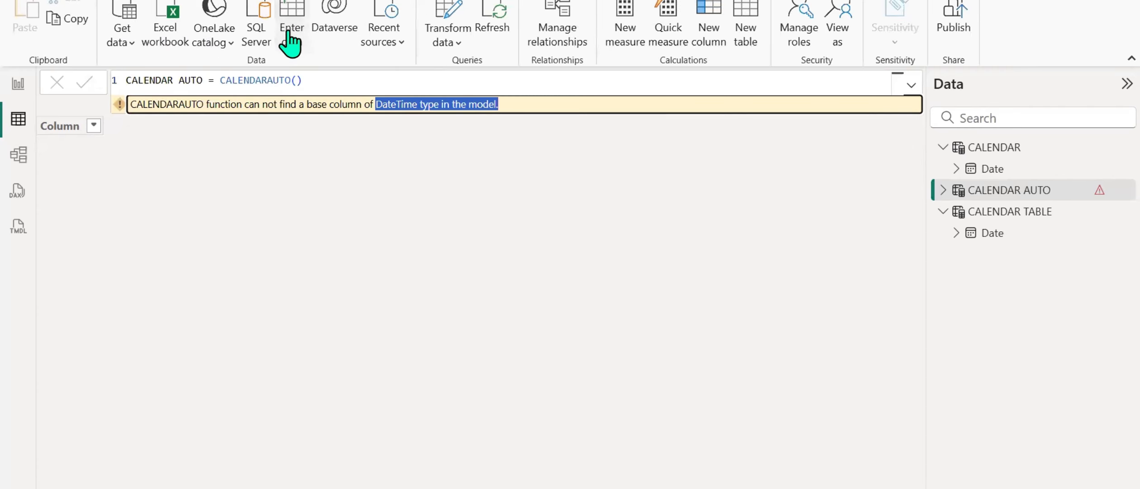
left_click(266, 245)
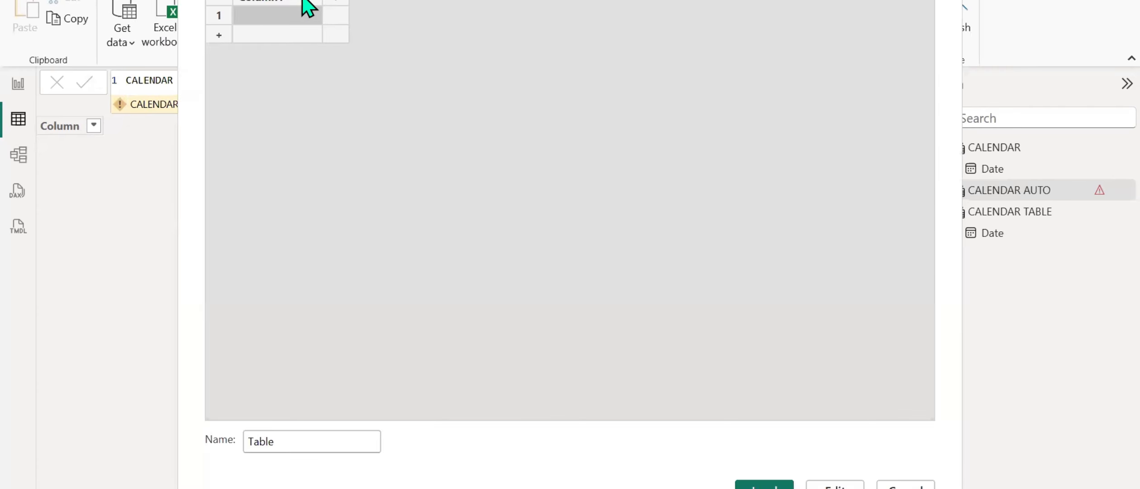
double_click(291, 1)
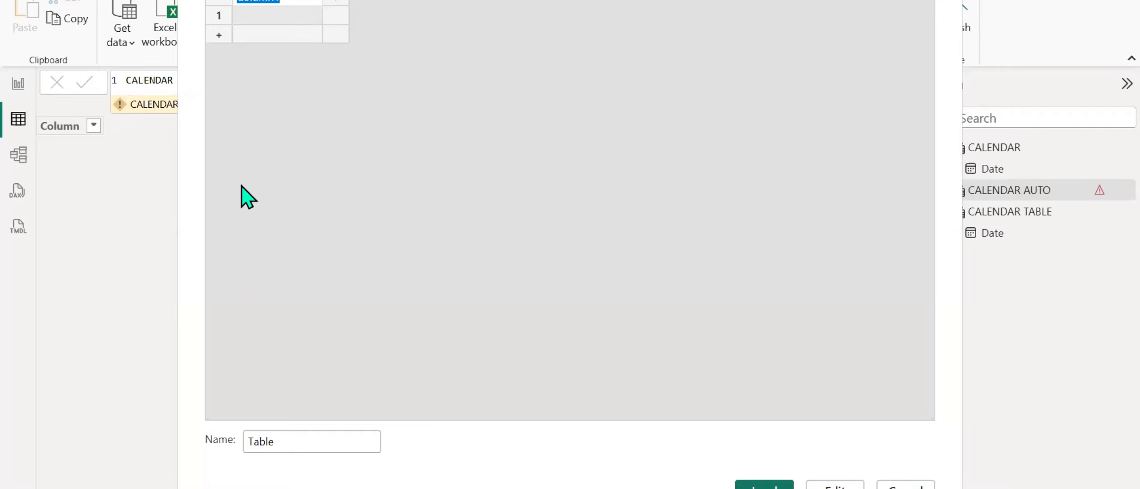
type("OKD")
type("ER DATE")
key("Return")
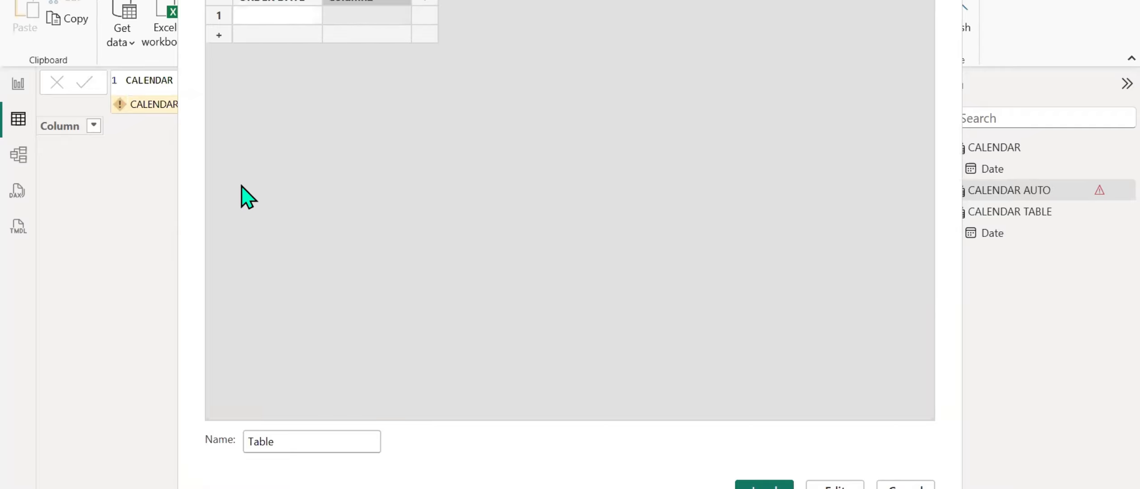
type("DELIVER DATE")
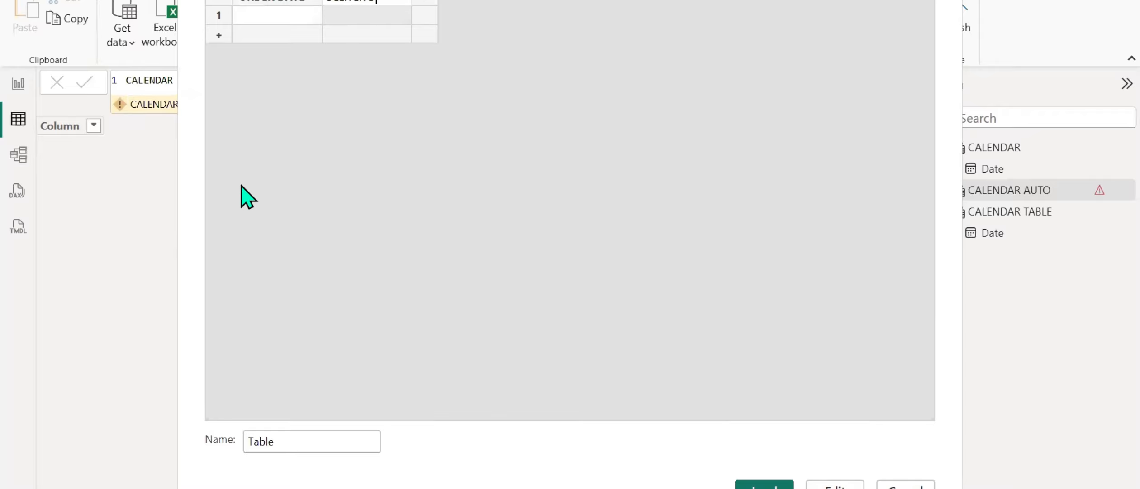
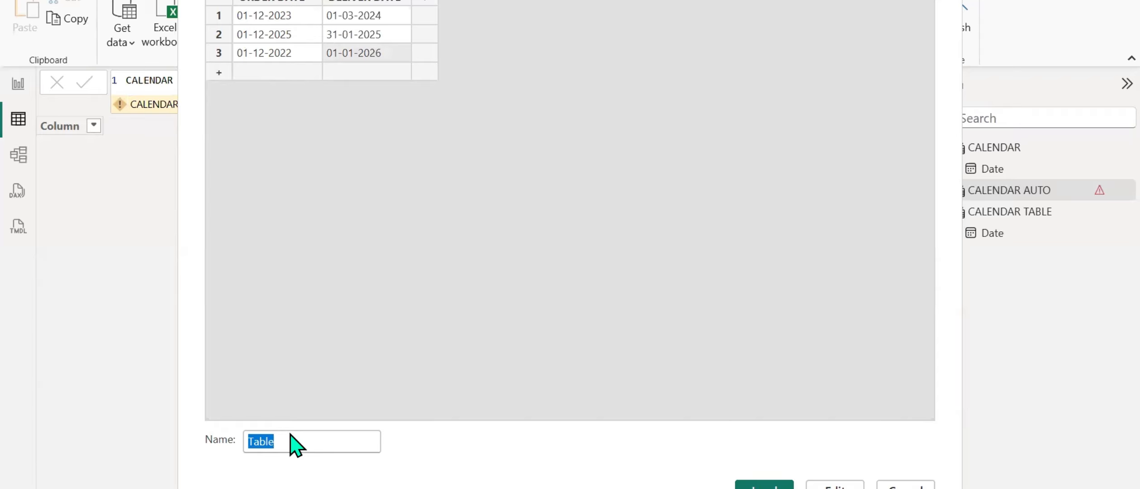
Name the manually entered table ORDER DELIVERY DATE and load it into the model
type("ORDER DELIV")
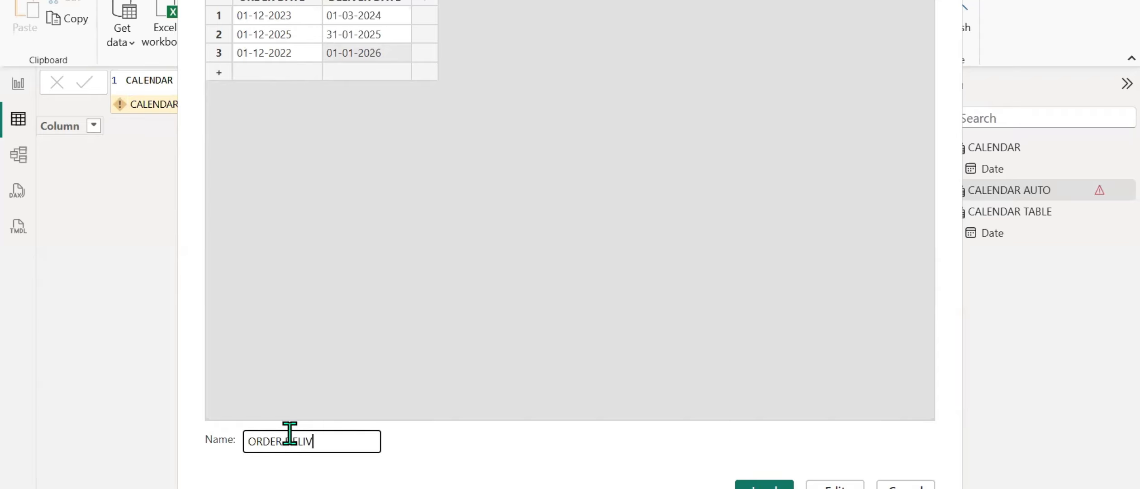
type("ERY DATE")
left_click(745, 483)
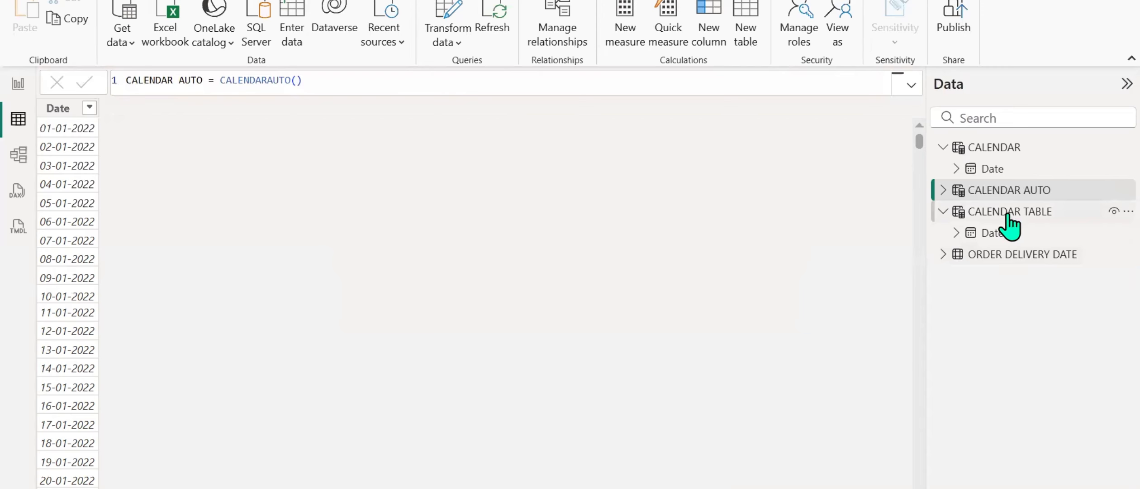
Format the ORDER DATE and DELIVER DATE columns of the ORDER DELIVERY DATE table as *14-03-2001 (Short Date)
left_click(990, 254)
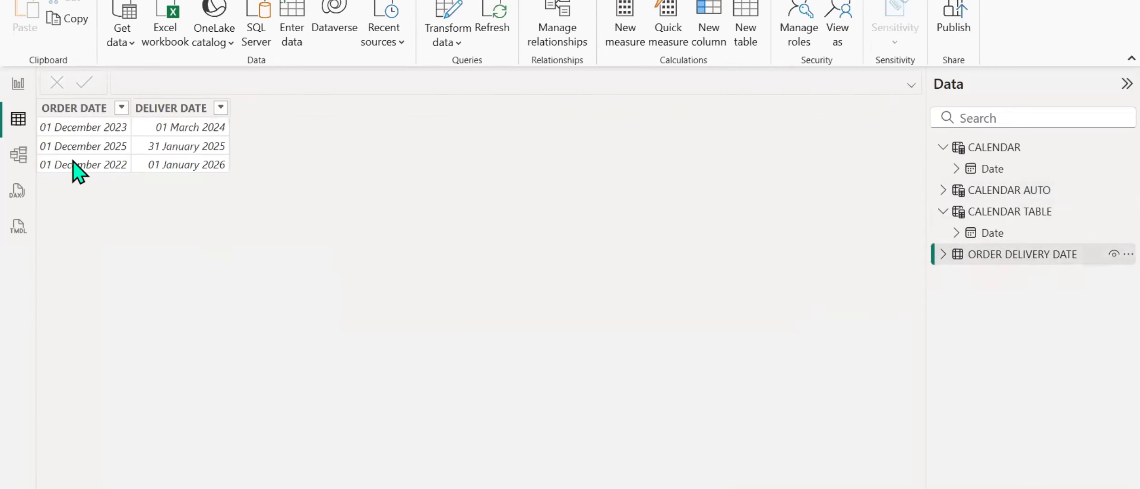
left_click(86, 113)
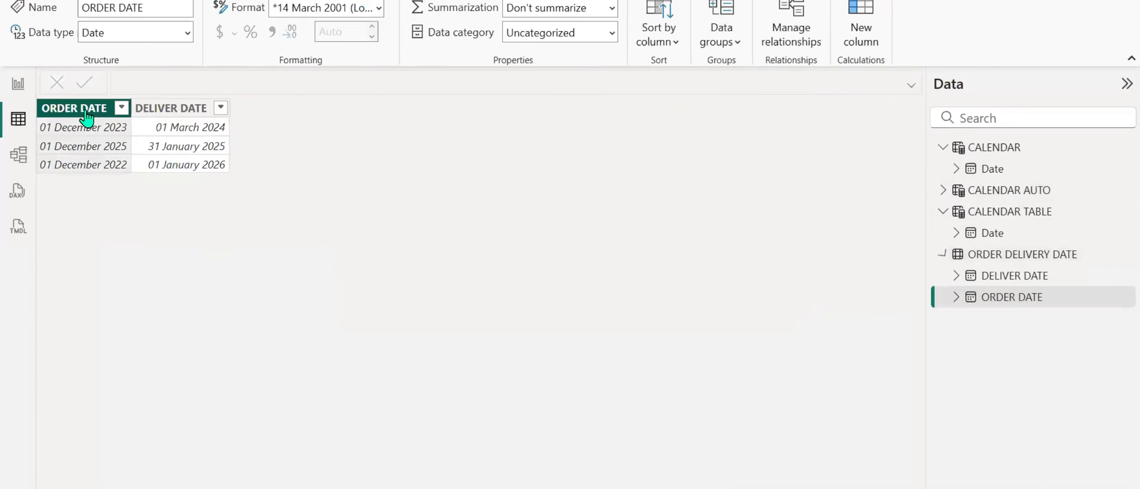
left_click(378, 8)
left_click(369, 59)
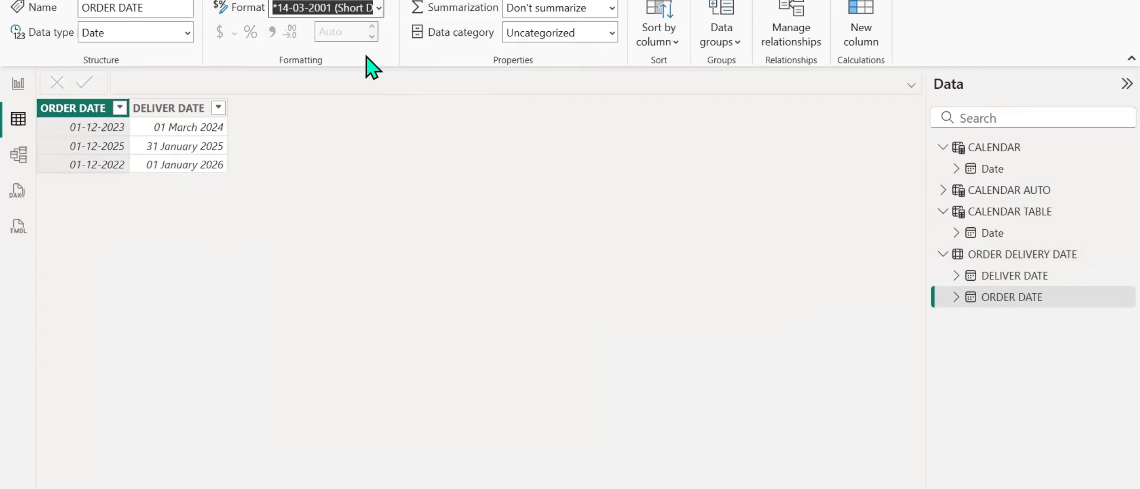
left_click(176, 111)
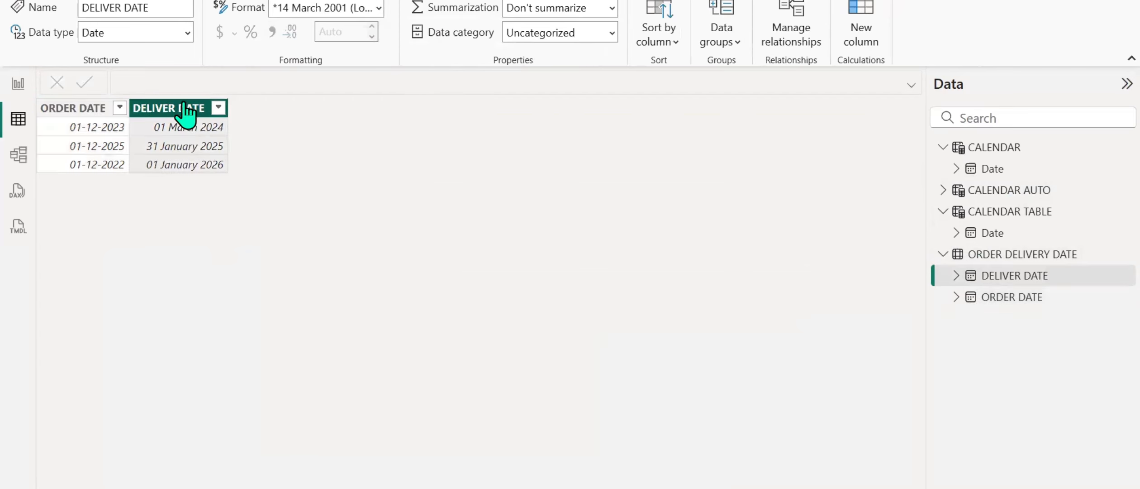
left_click(377, 8)
left_click(366, 59)
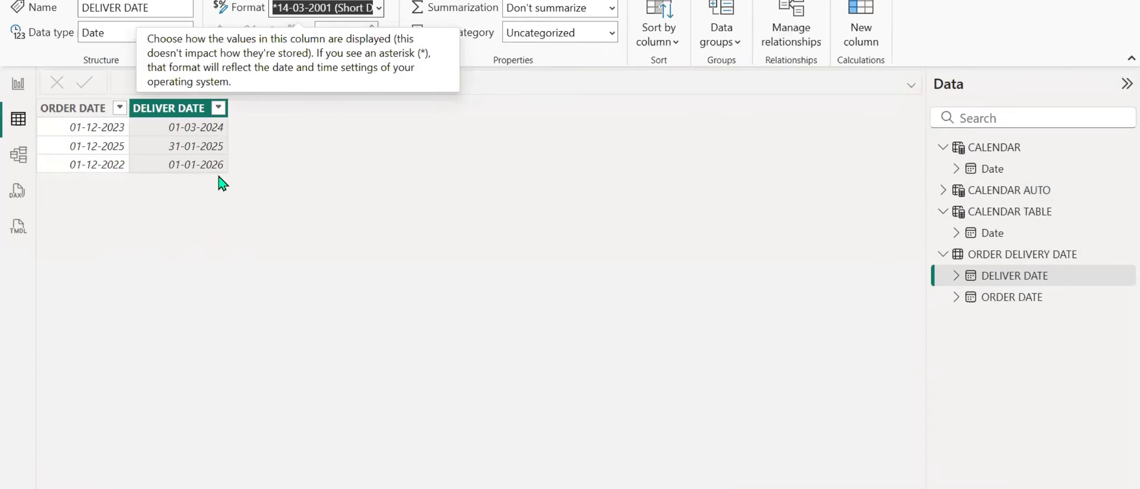
Compare the first and last dates in the CALENDAR AUTO table with the dates in the ORDER DELIVERY DATE table
left_click(996, 191)
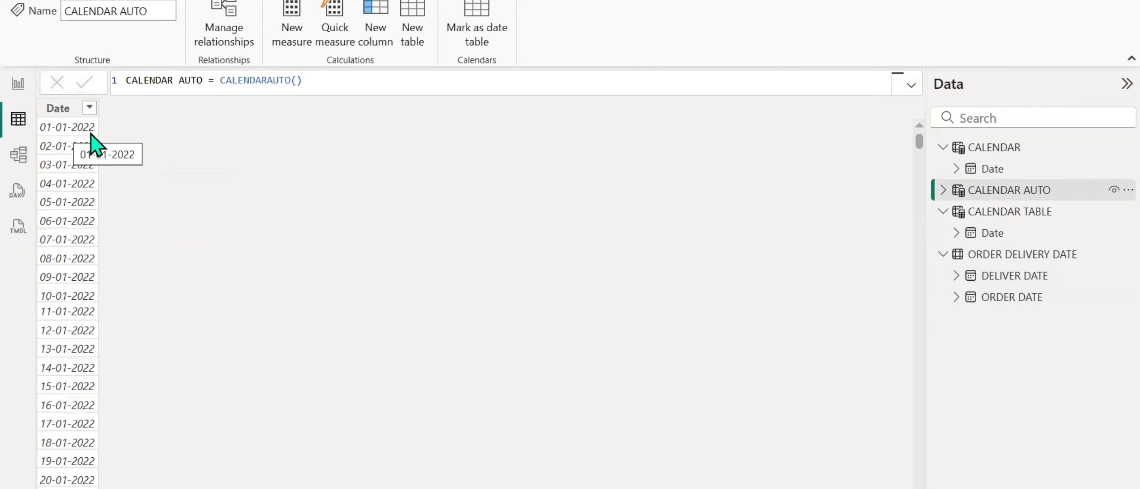
left_click_drag(919, 141, 27, 487)
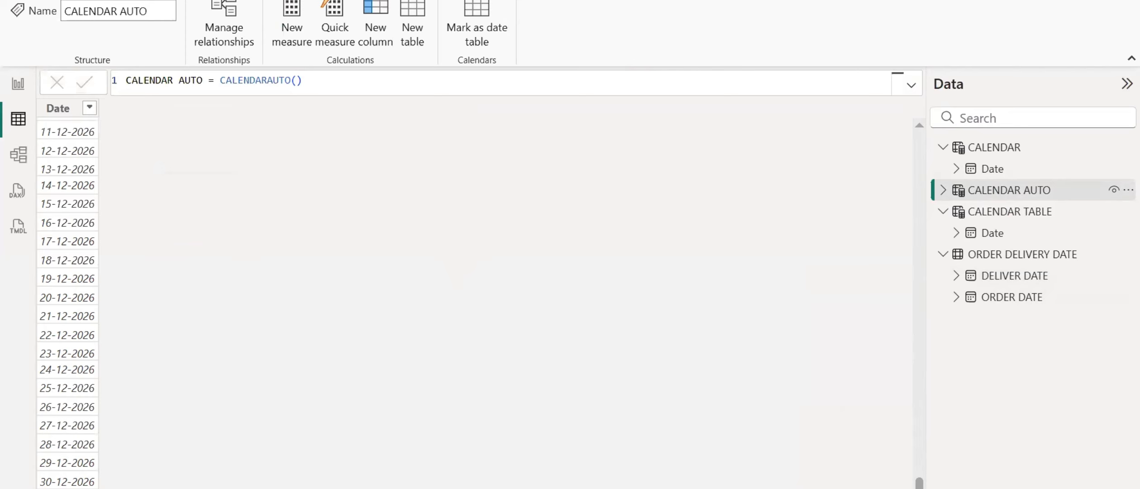
left_click(1000, 256)
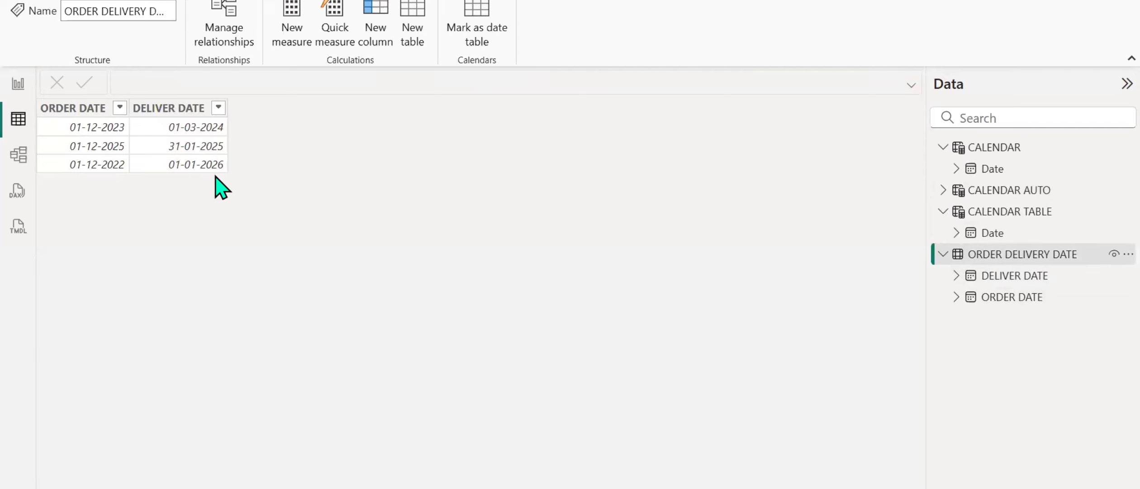
left_click(1055, 195)
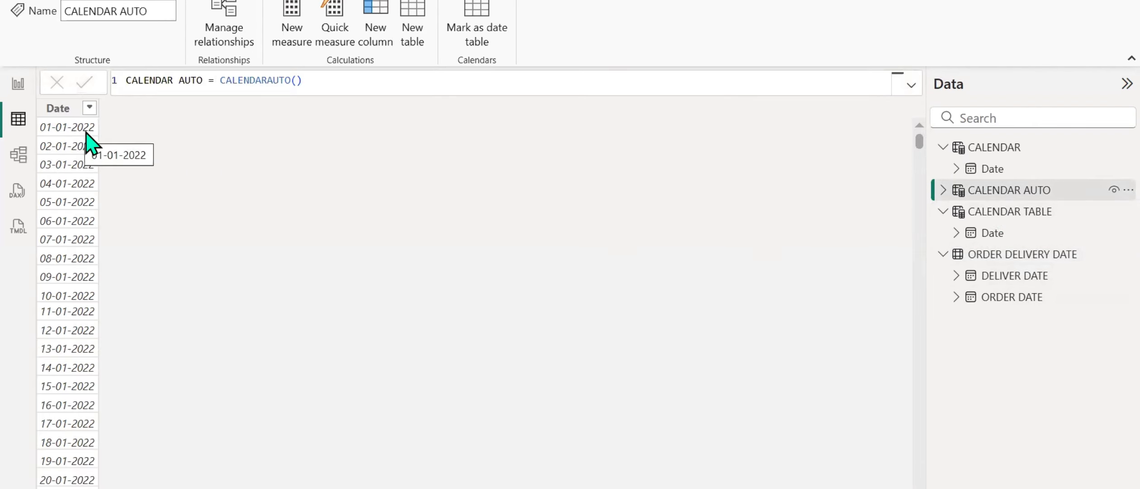
left_click_drag(919, 141, 955, 488)
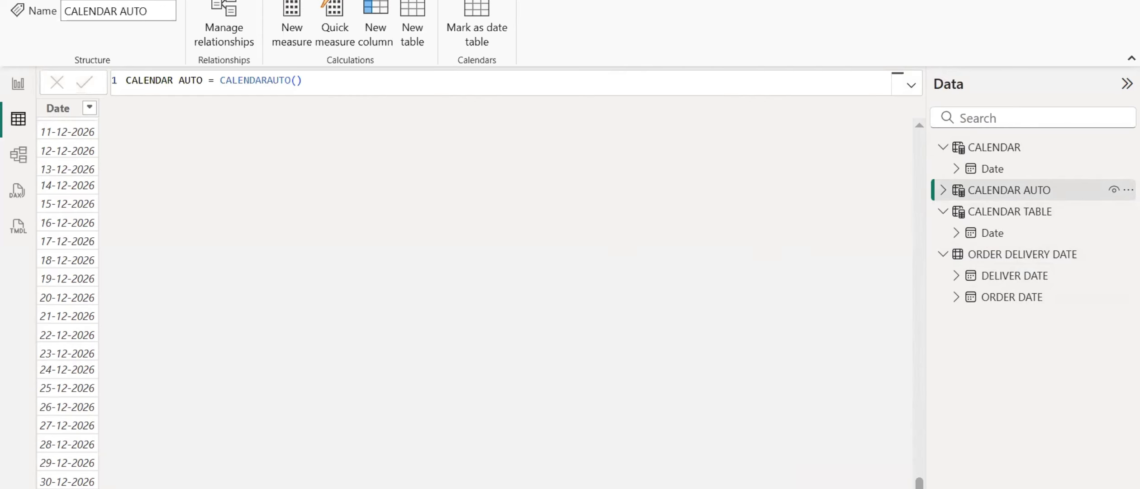
Switch to the notes and add under CALENDARAUTO: "1) THIS FUNCTION WORKS WHEN THE REPORT/MODEL HAS THE DATE COLUMN"
key("alt+Tab")
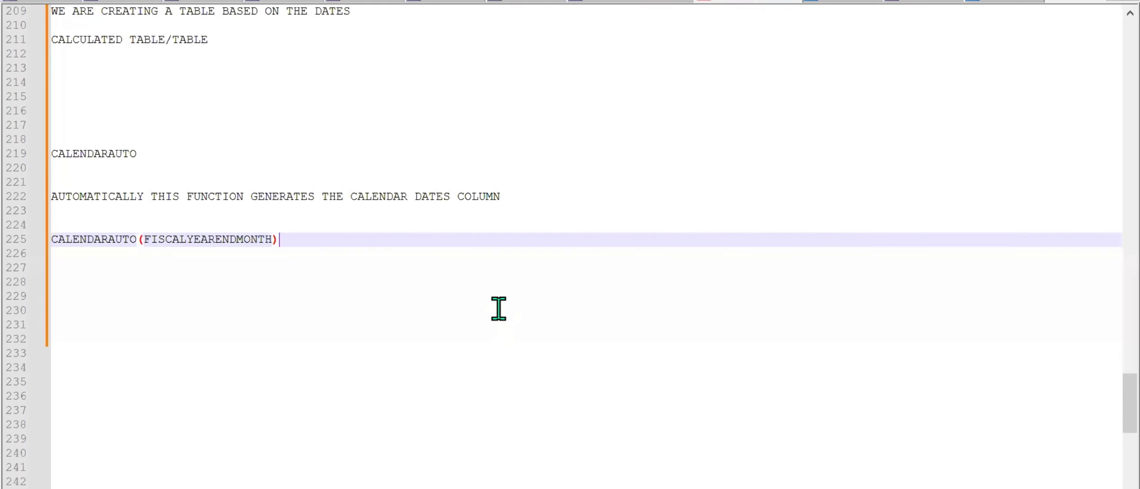
key("Return")
key("Return")
key("Return")
type("1)")
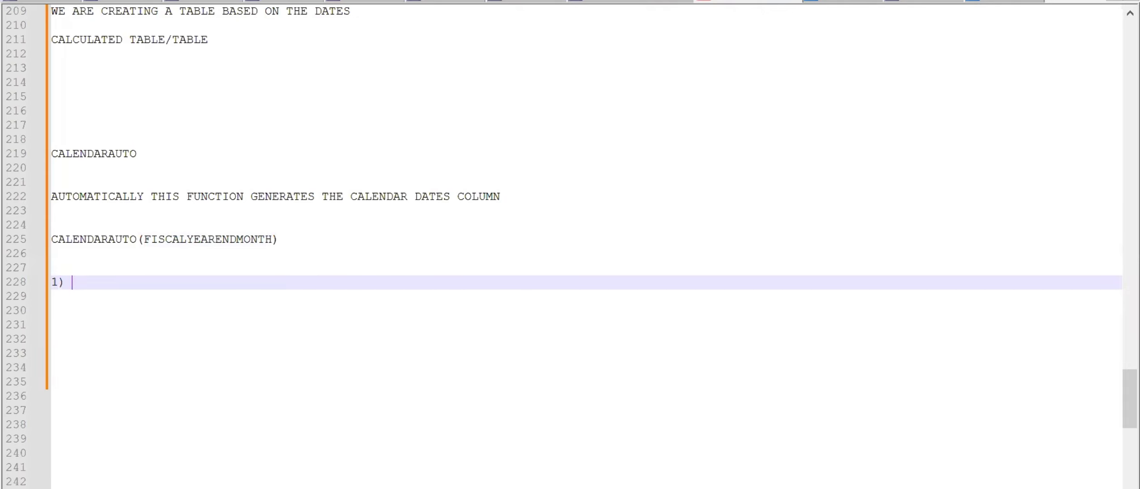
type(" THIS FUNCT")
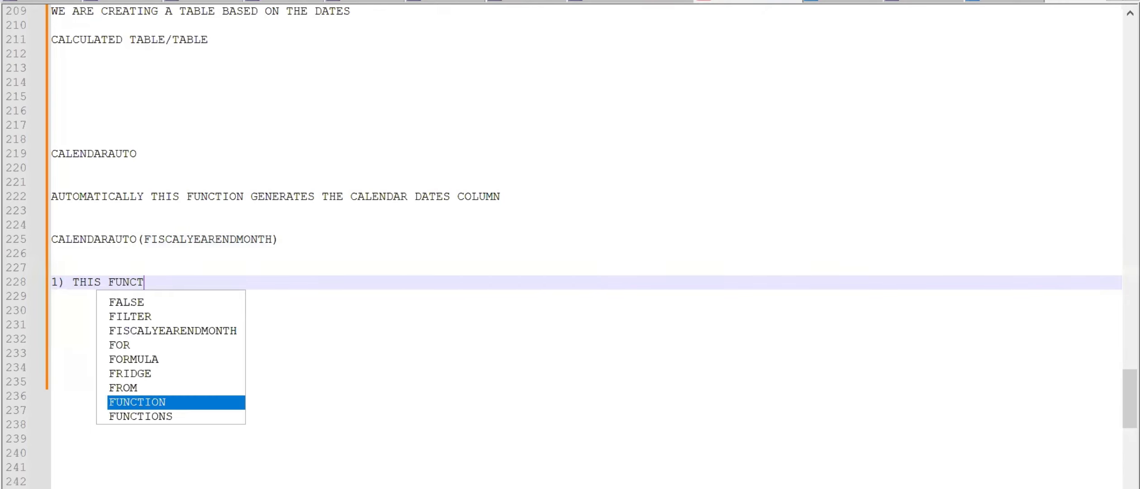
type("ION WORK")
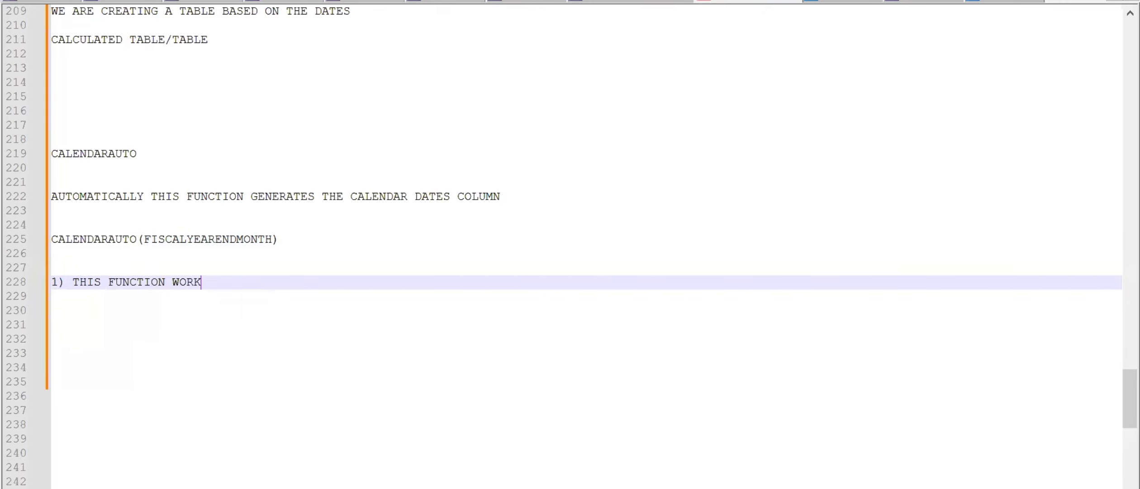
type("S WHEN THE RE")
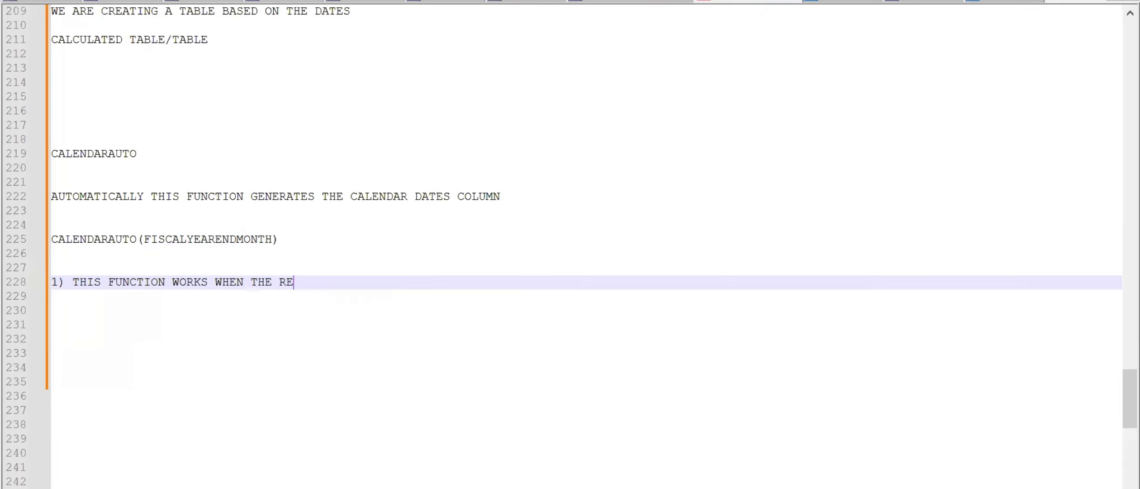
type("PORT/MODEL ")
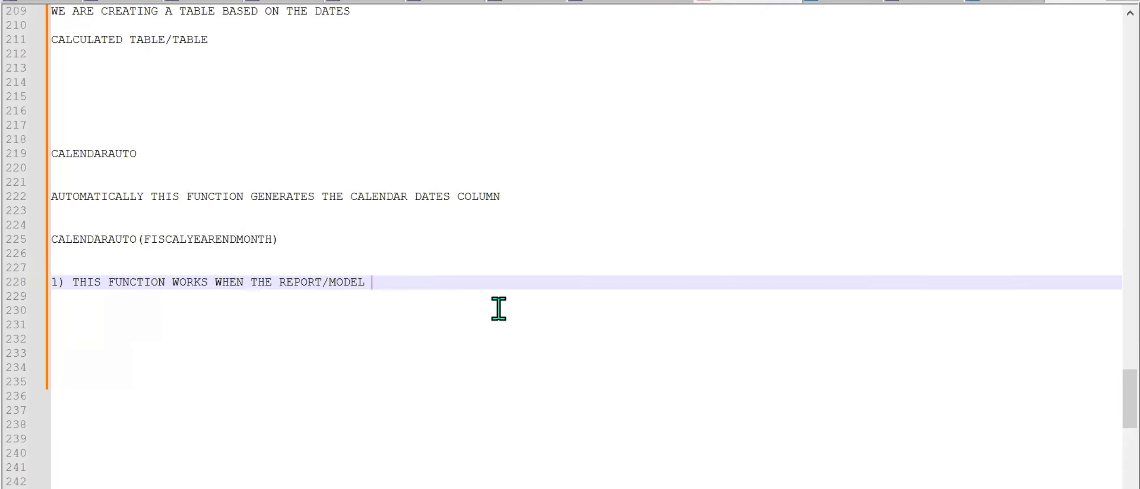
type("HAS THE DATE")
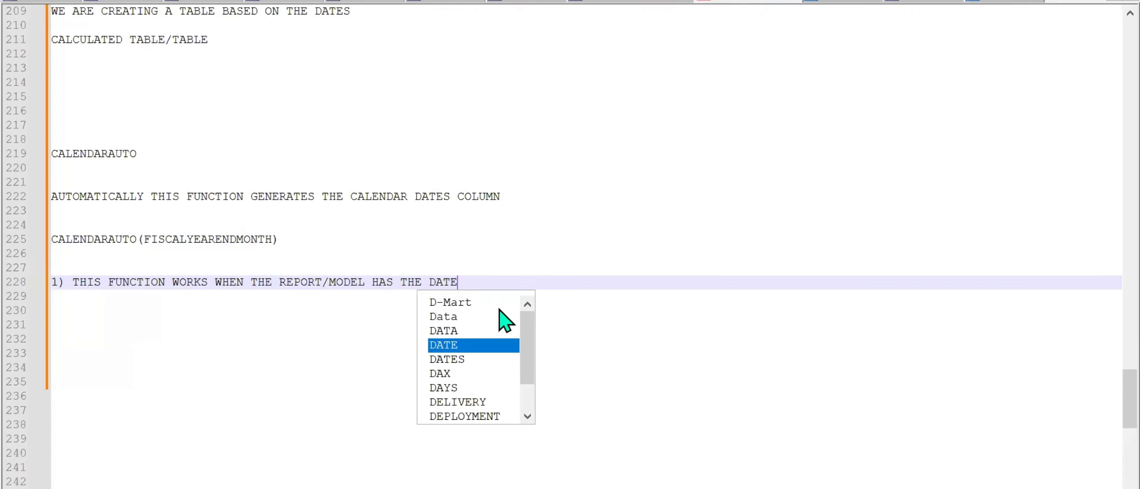
type(" COLUMN")
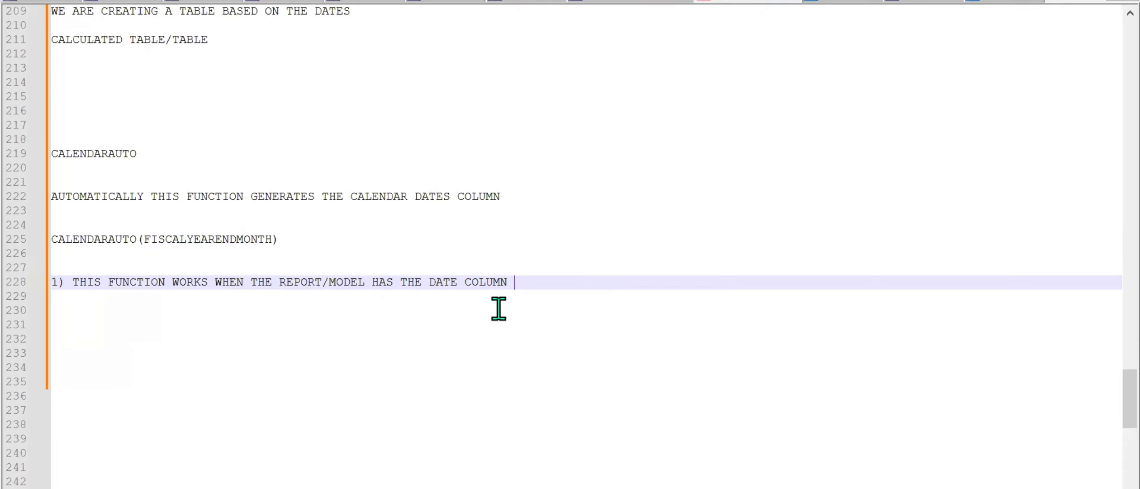
Add note "2) IT GIVES THE COMPLETE DATE FROM THE STARTING OF THE DAY TILL ENDING OF THE DAY FROM THE DATES EXISTING IN THE MODEL"
key("Return")
type("2")
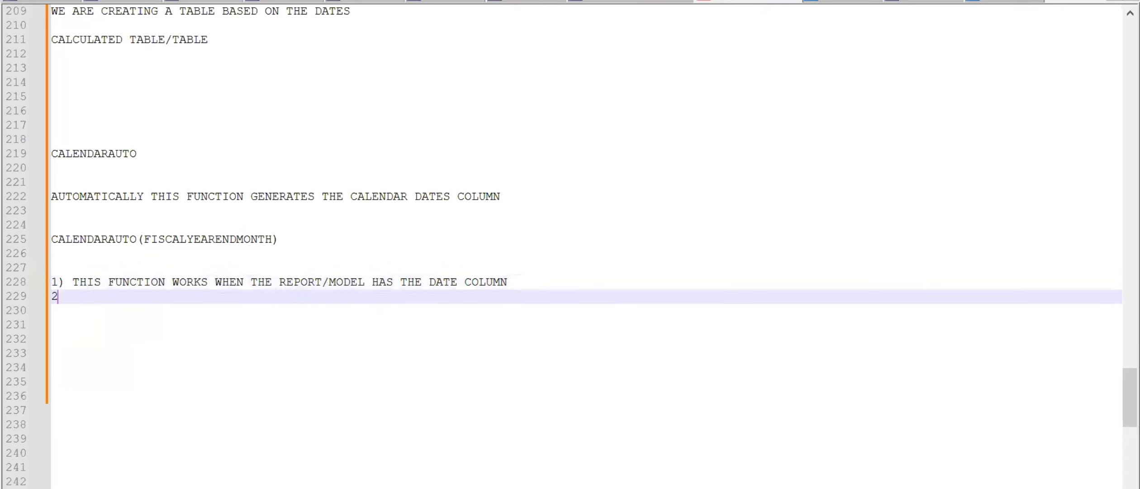
type(") IT GIVES THE COMPL")
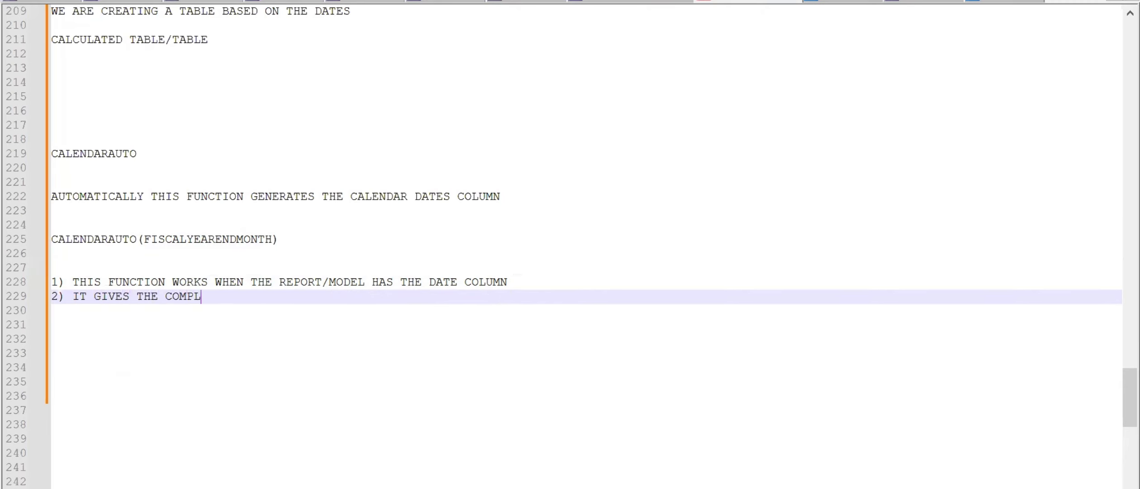
type("ETE DATE FROM")
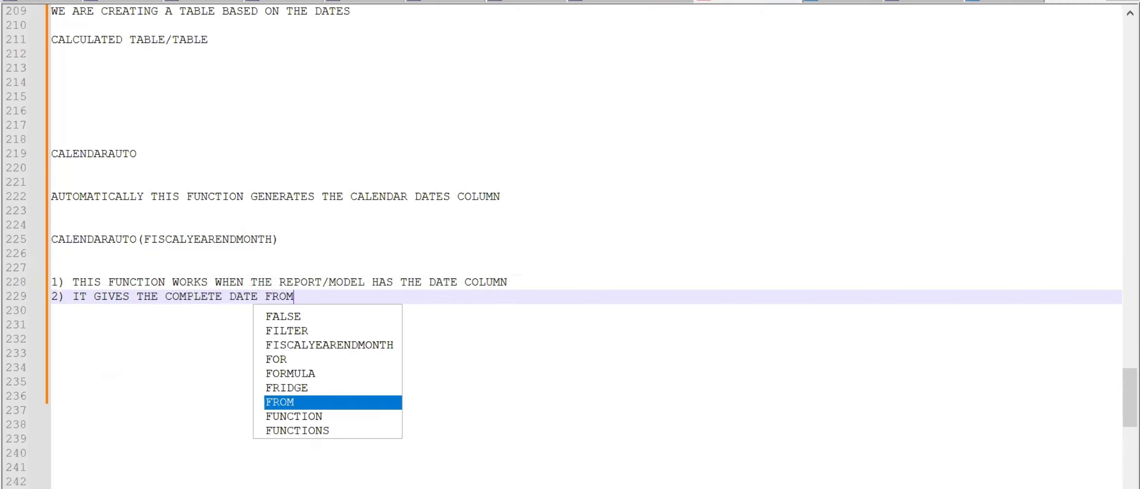
type(" THE STARTING")
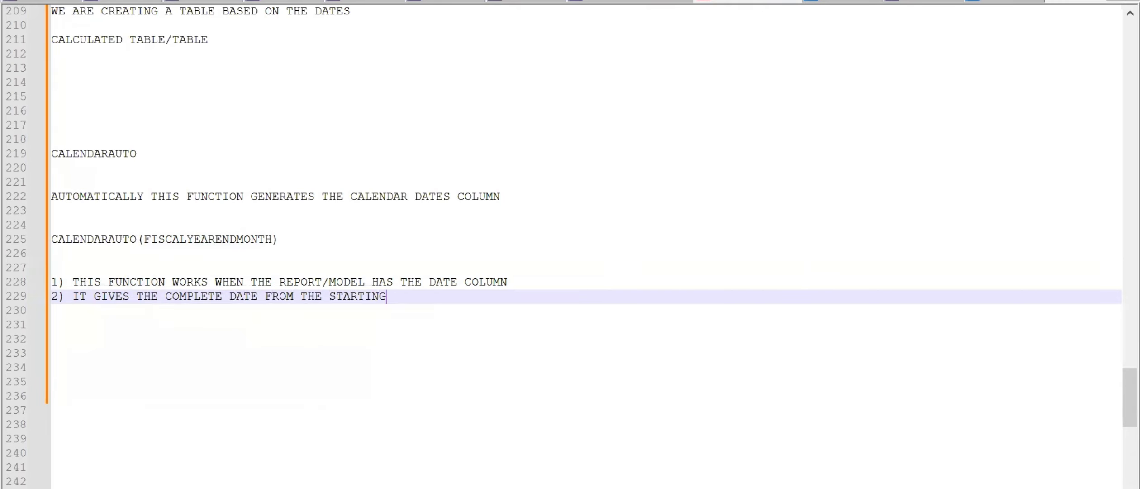
type(" OF THE YEAR")
type(" T")
key("BackSpace")
key("BackSpace")
key("BackSpace")
key("BackSpace")
key("BackSpace")
key("BackSpace")
type("DA")
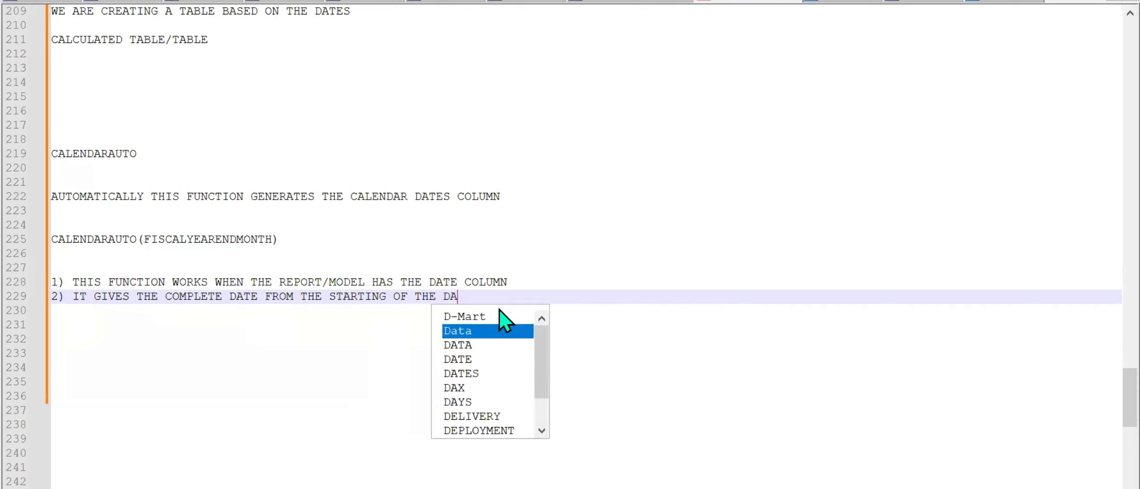
type("Y TI")
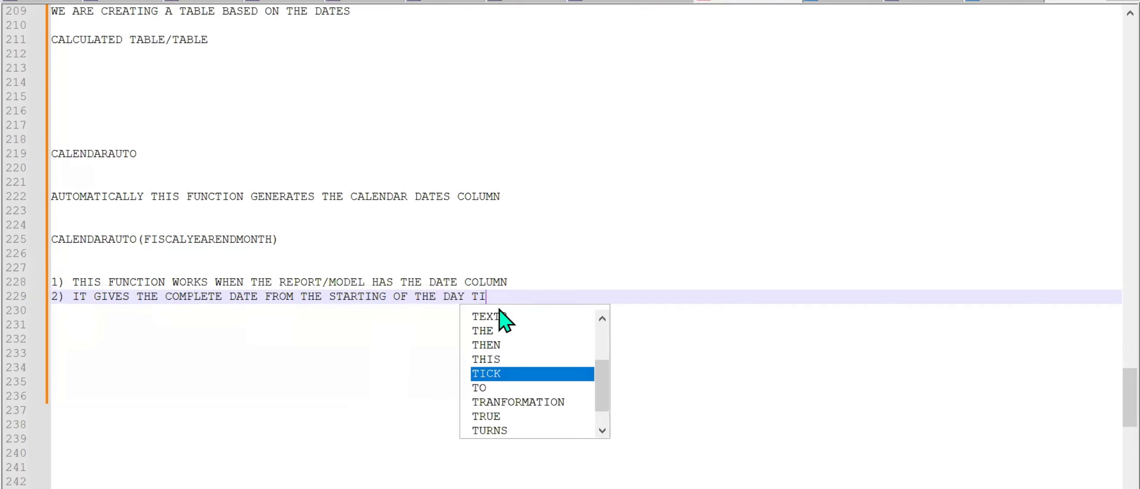
type("LL ENDING OF")
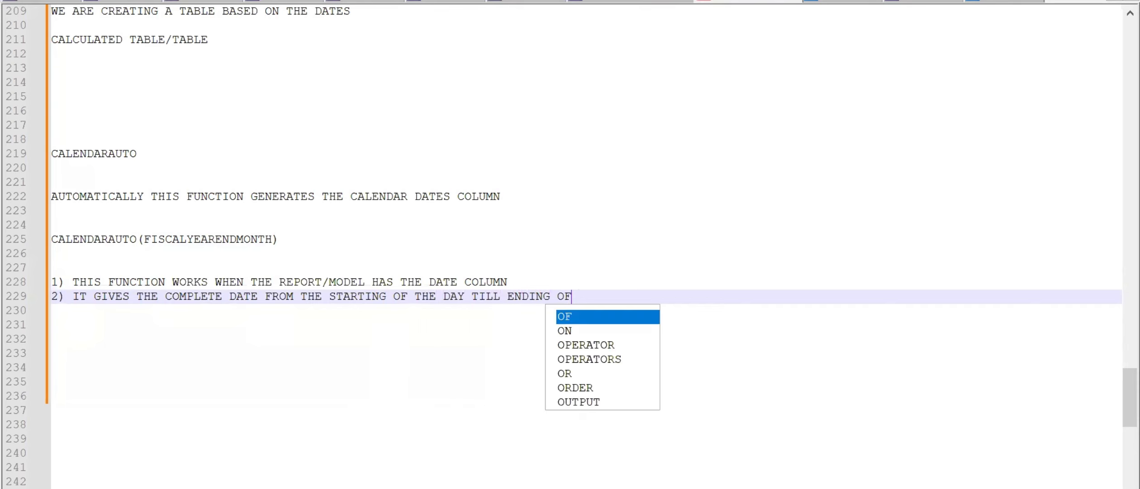
type(" THE DA")
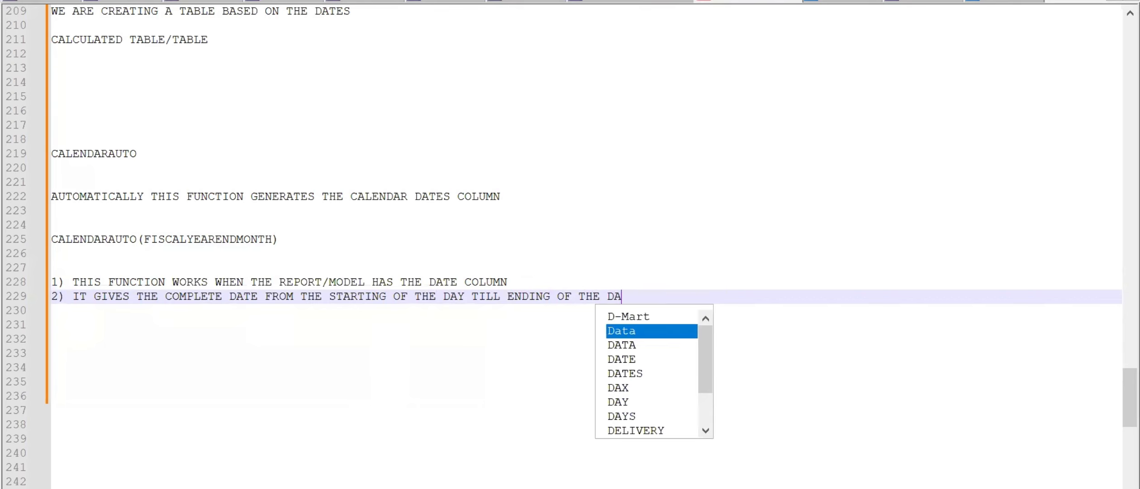
type("Y FROM THE ")
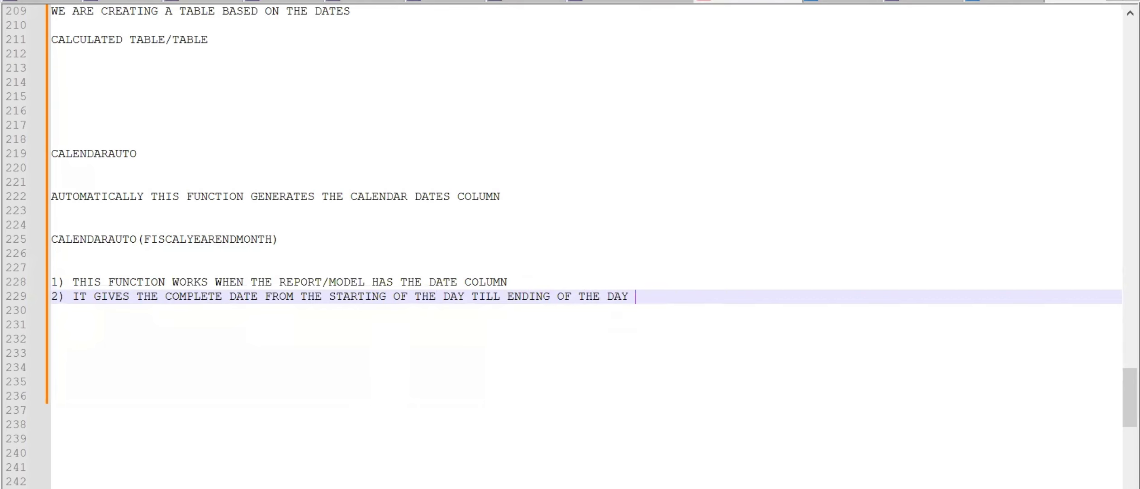
type("DATES EXS")
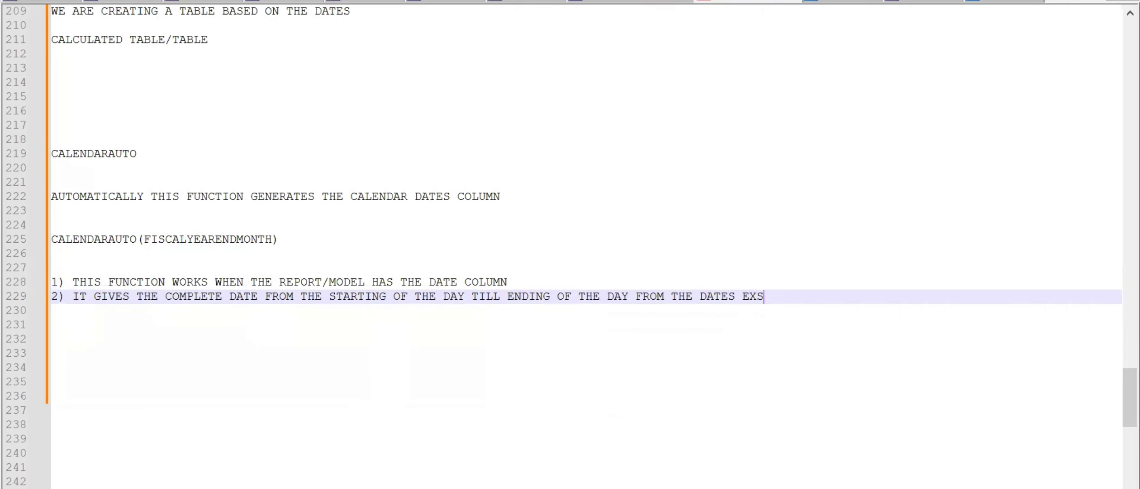
key("BackSpace")
type("ISTING IN T")
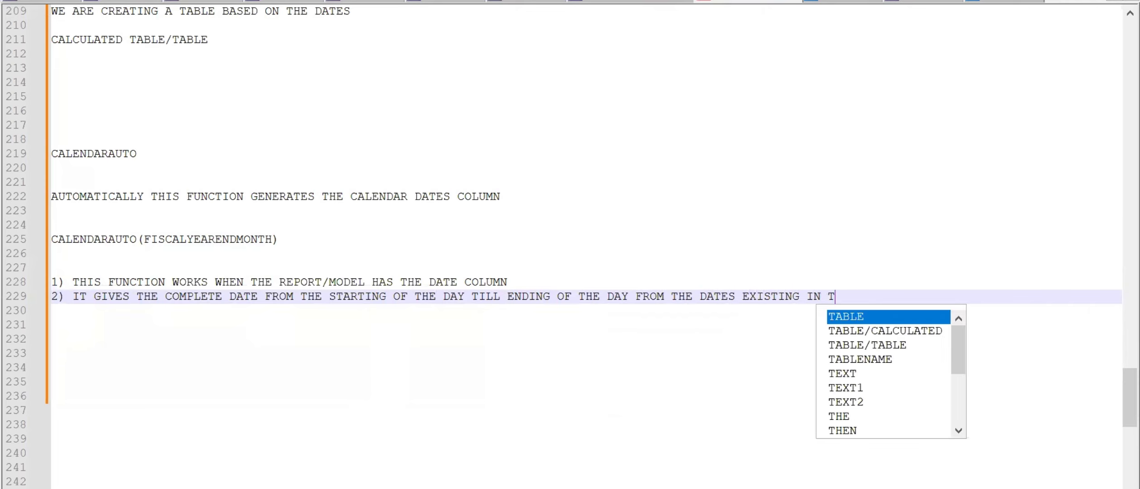
type("HE ")
type("MODEL")
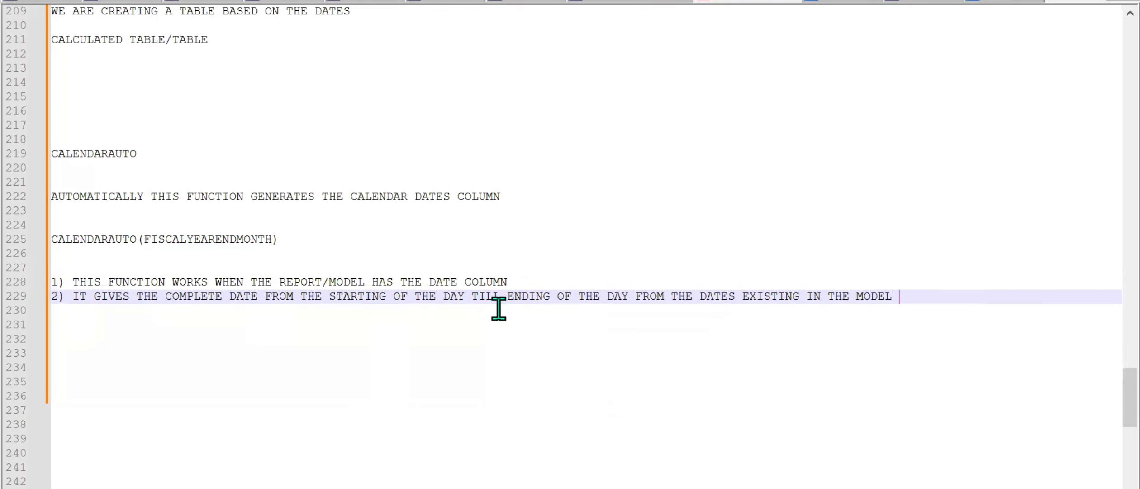
Add note "3) IT TAKES FISCALYEARENDMONTH AS THE PARAMETER , 1 - IT STARTS FROM THE NEXT MONTH"
key("Return")
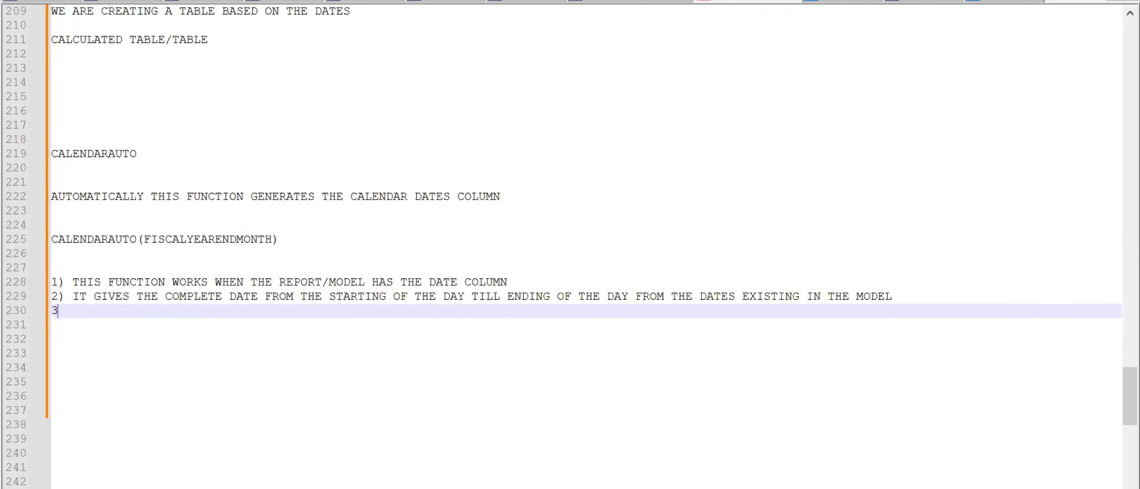
type("IT TAKES FISCALYEAR")
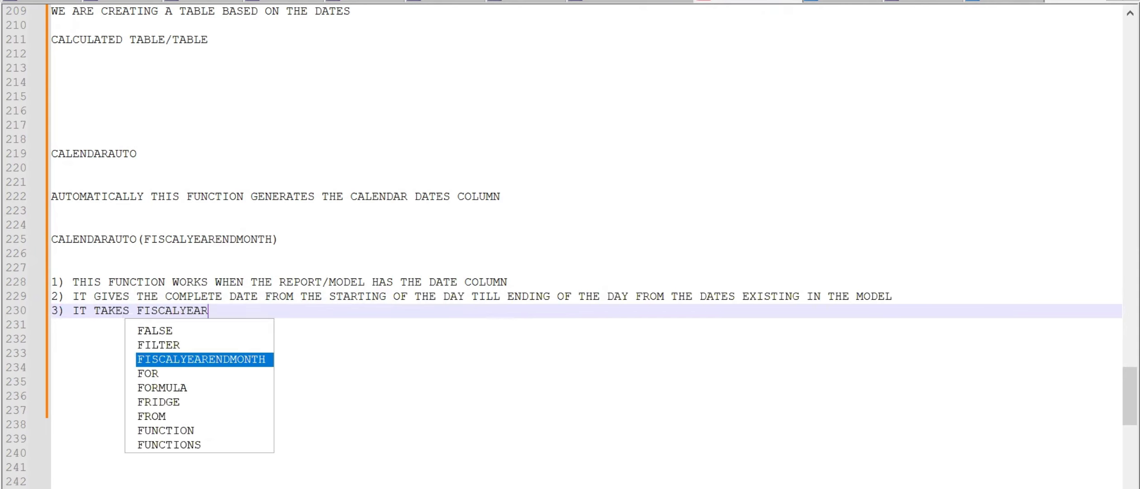
key("Return")
type("AS ")
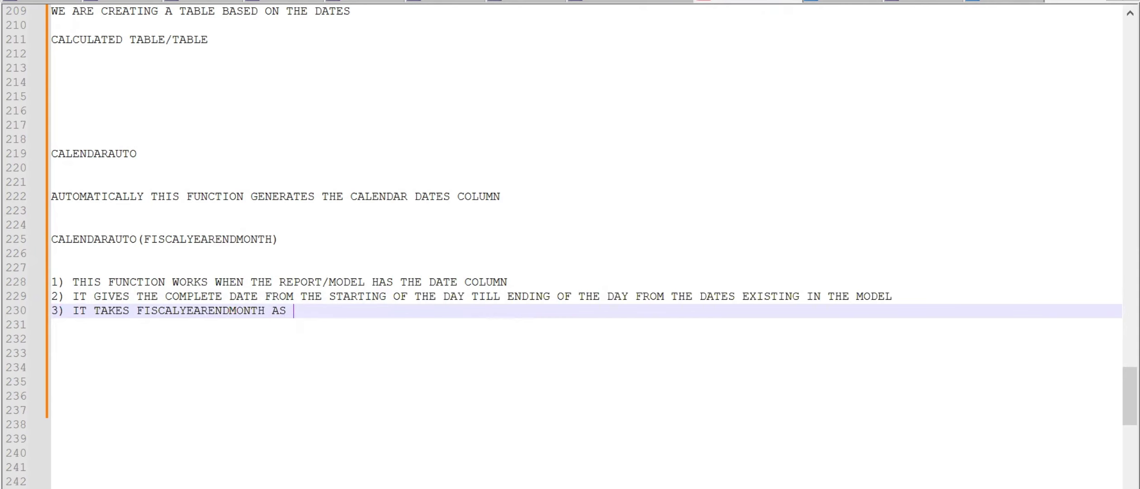
type("THE PARAM")
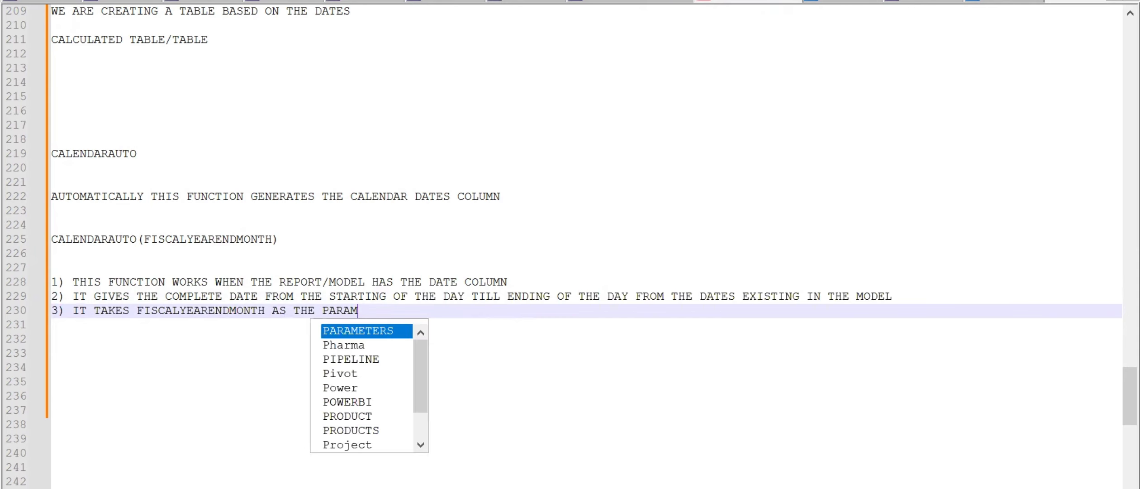
type("ETER , ")
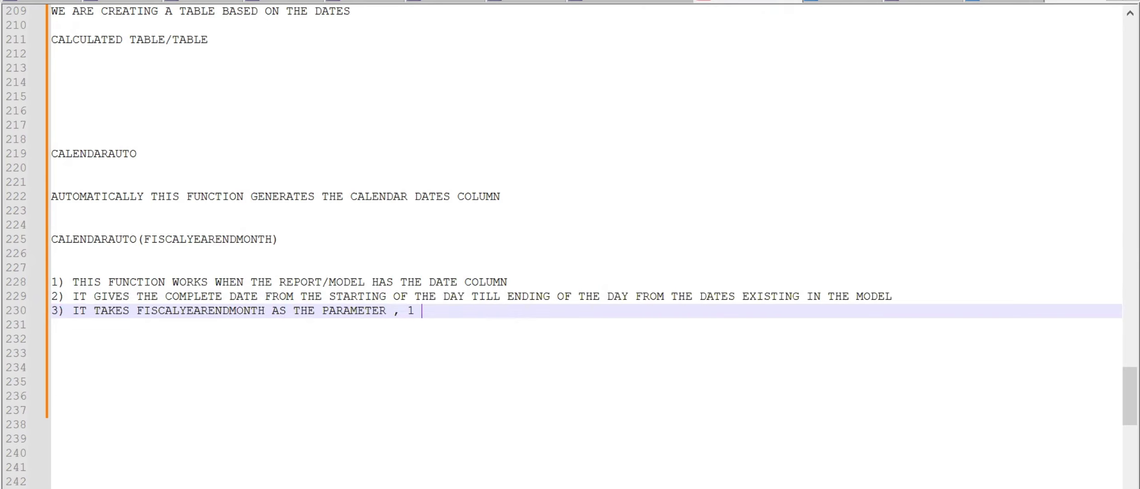
type("1 - IT")
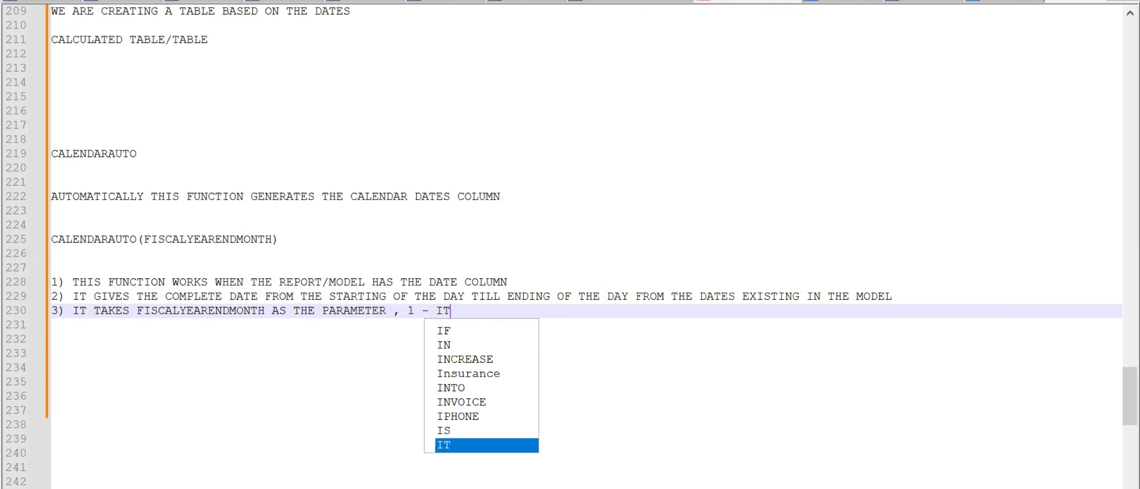
type(" STARTS FROM T")
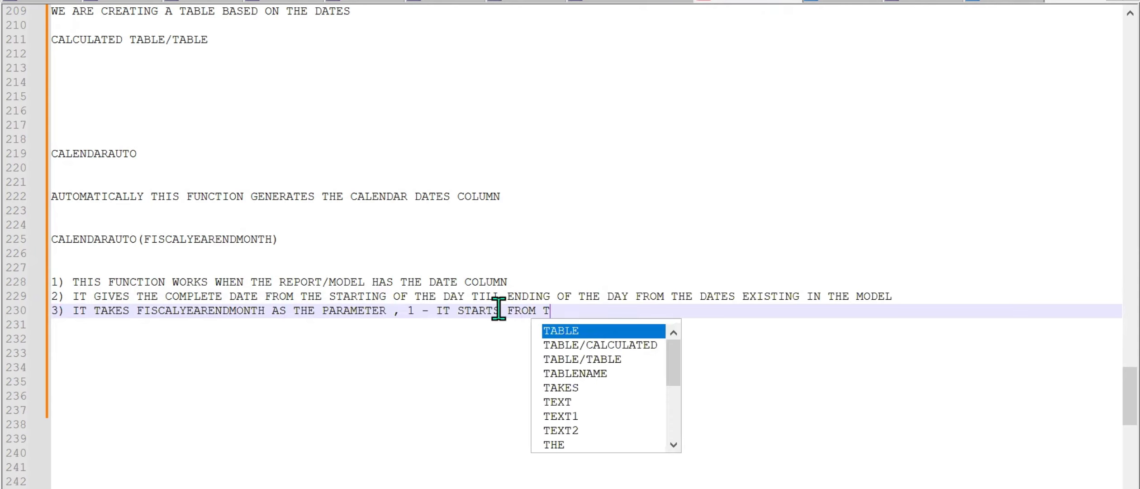
type("HE NEXT MON")
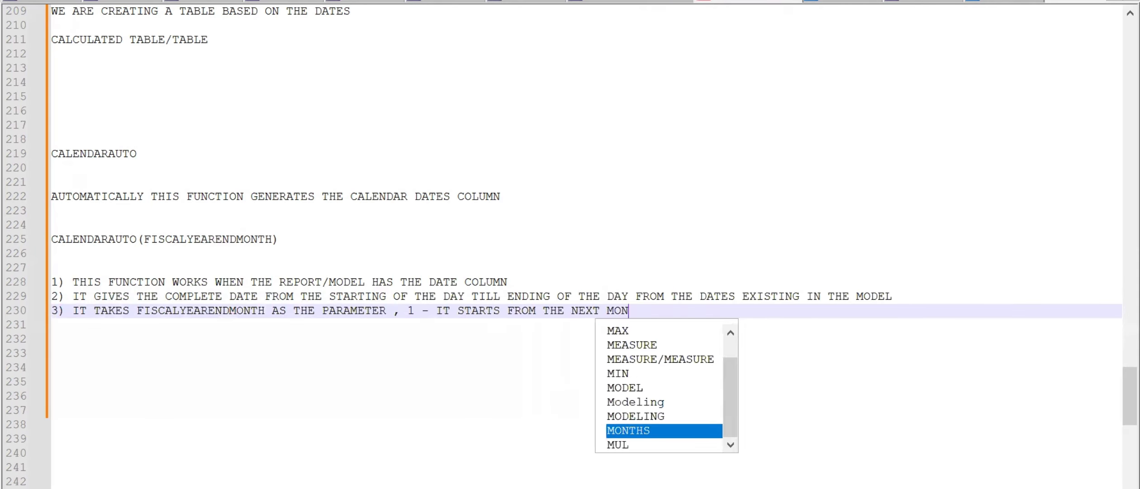
type("TH")
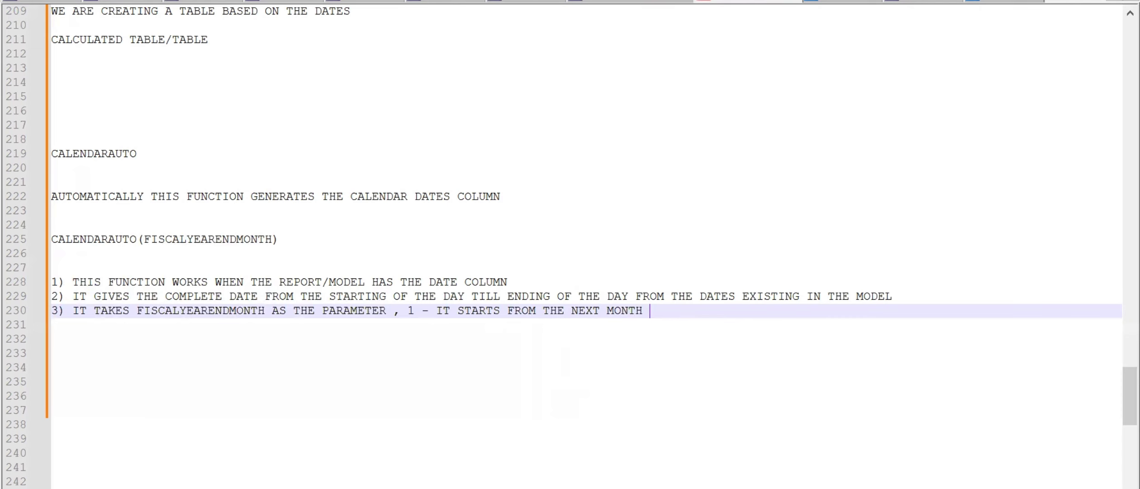
Switch to Power BI Desktop and change the CALENDAR AUTO table's formula to CALENDARAUTO(1)
mouse_move(629, 475)
left_click(835, 468)
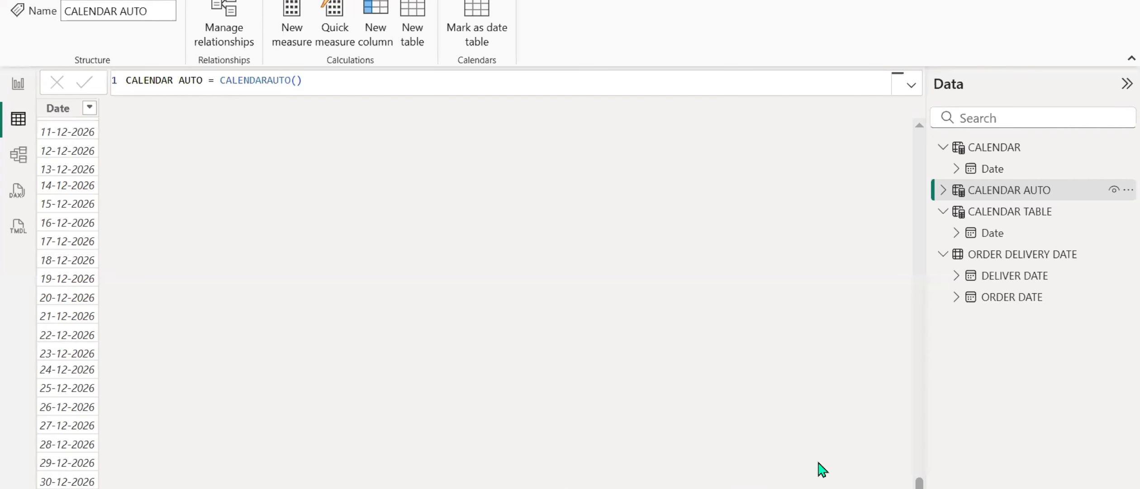
left_click(295, 80)
type("1")
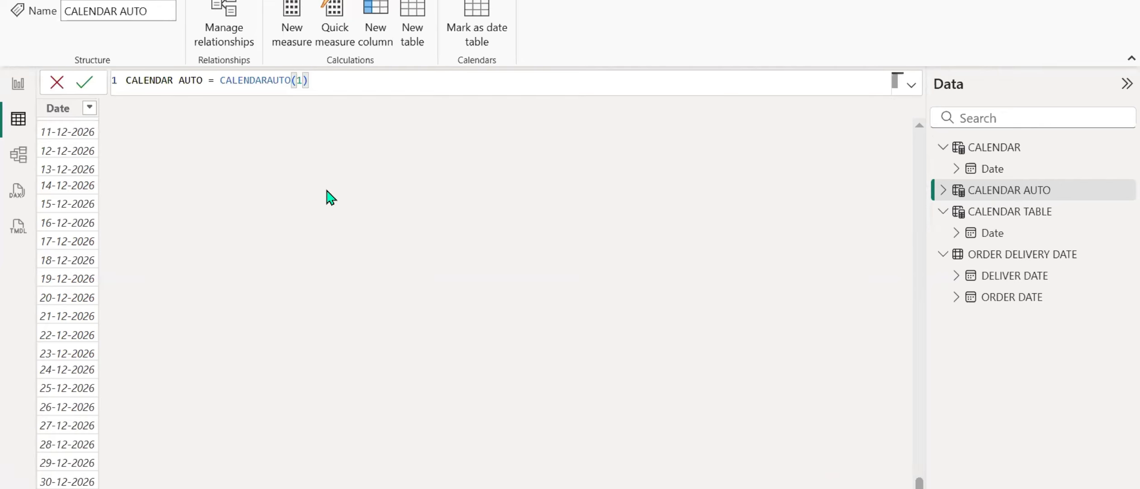
left_click_drag(919, 482, 922, 123)
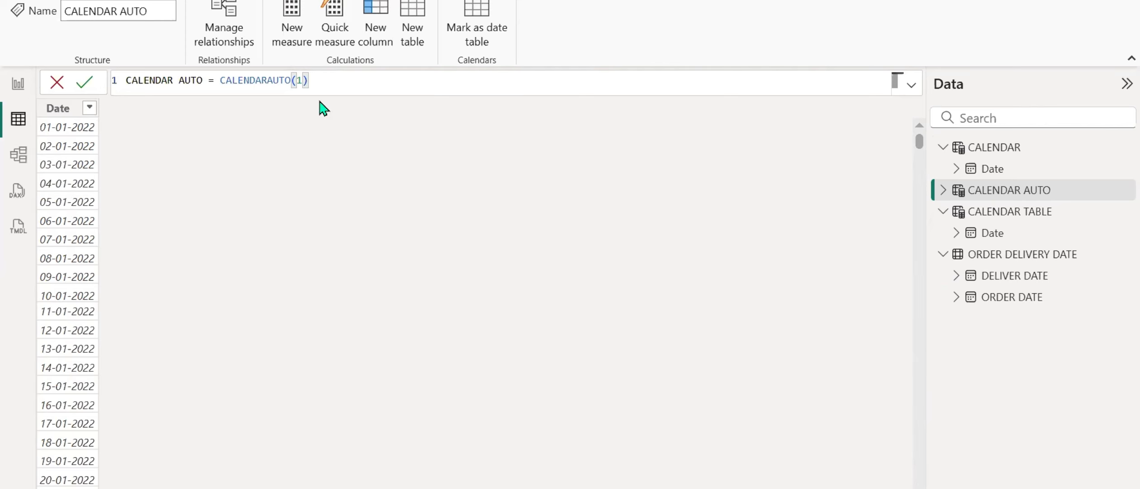
key("Return")
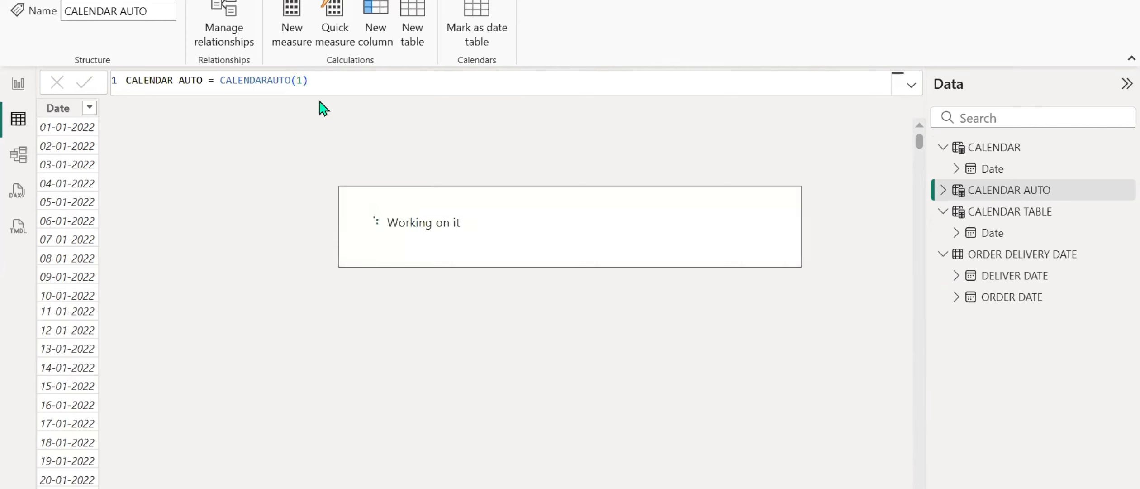
Set the fiscal year end month in the CALENDAR AUTO formula to 2, giving CALENDARAUTO(2)
left_click(303, 80)
key("BackSpace")
type("2")
key("Return")
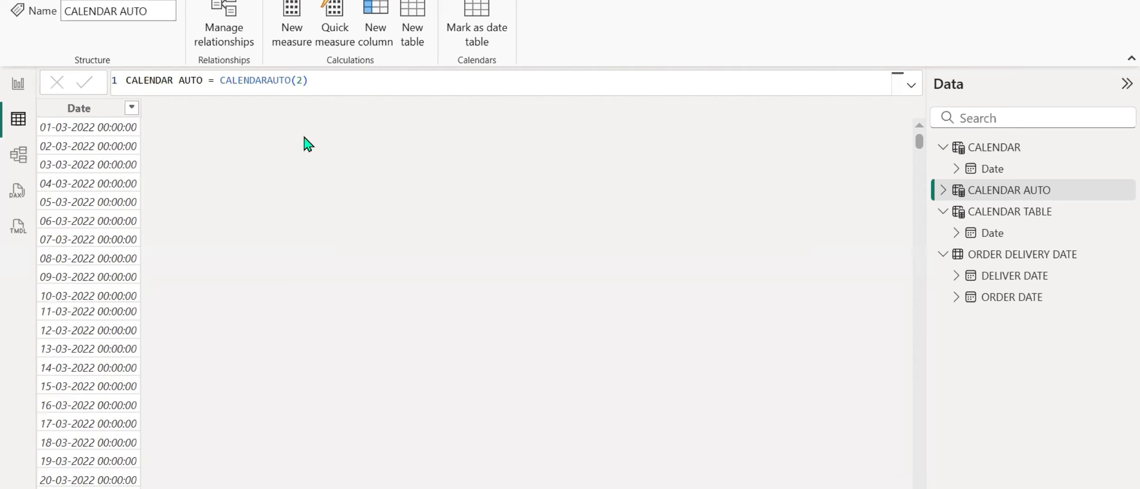
Switch to the notes and add the heading "PERIOD" with "APR - MAR" two lines under it, below note 3
left_click(609, 488)
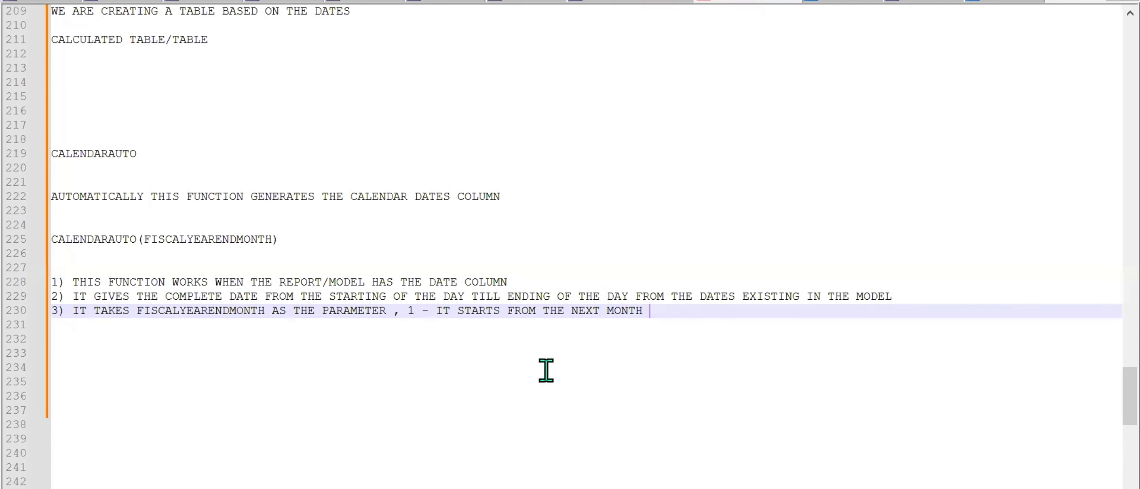
key("Return")
key("Return")
key("Return")
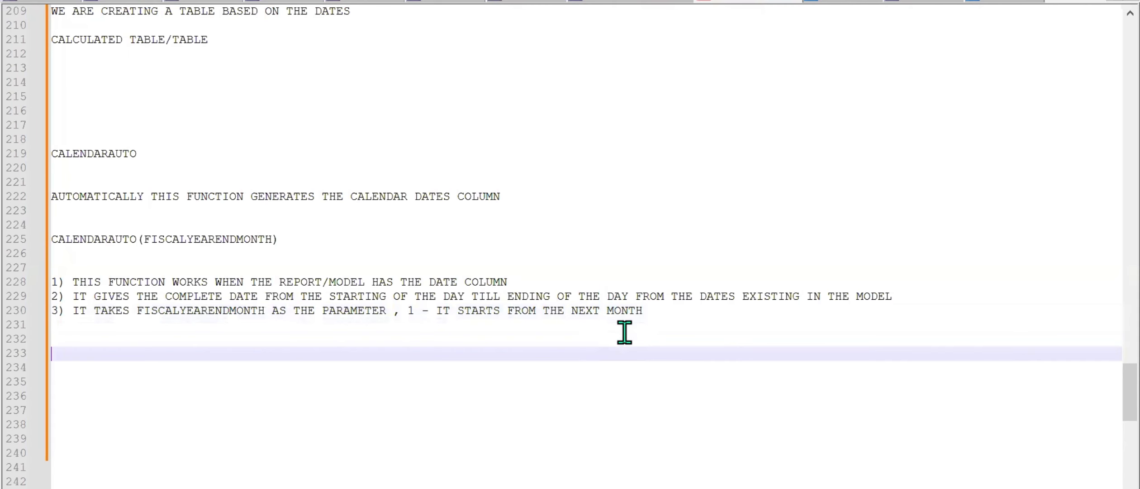
type("PERIOD")
key("Return")
key("Return")
type("APR - MAR")
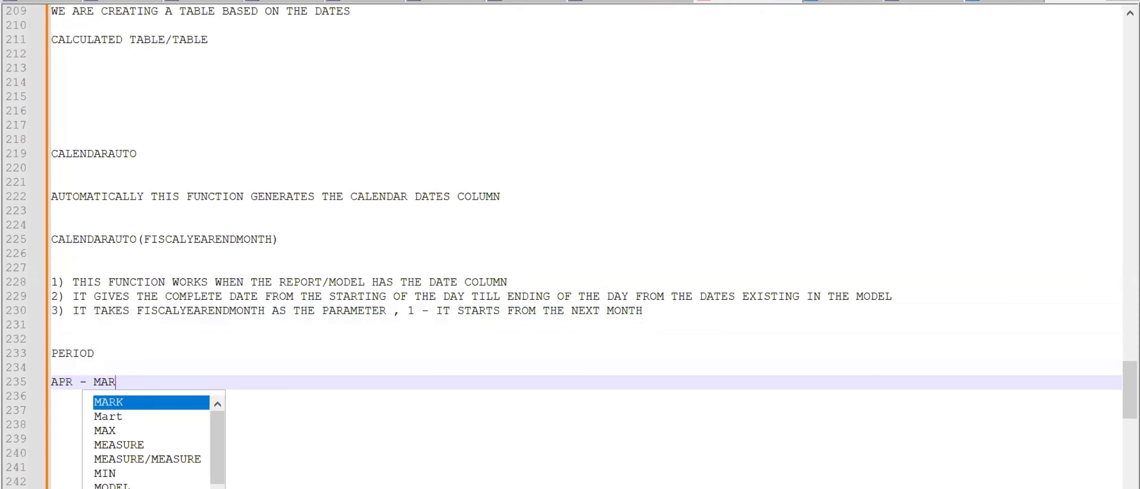
left_click(626, 325)
left_click(135, 383)
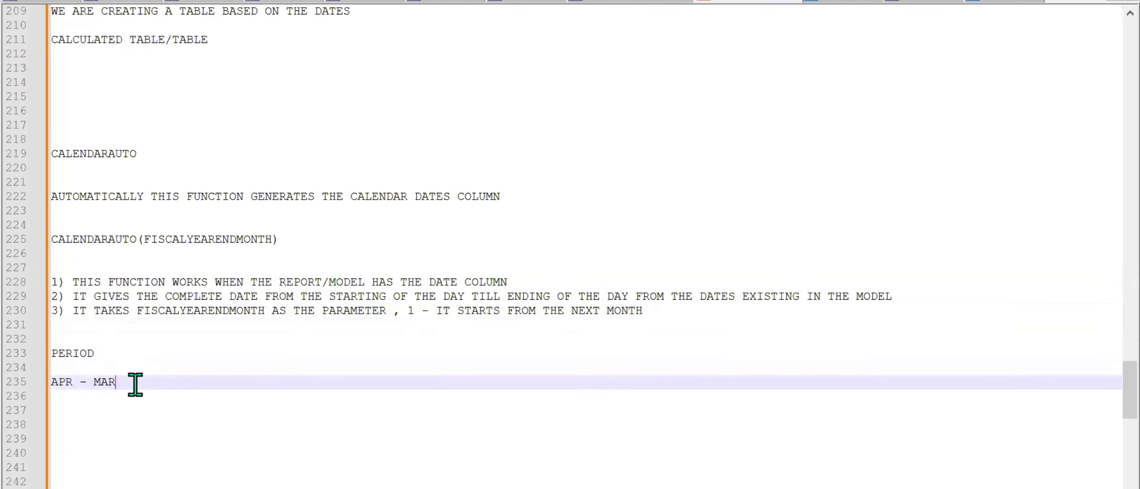
Add the label "FICAL PERIOD" after "APR - MAR" on the same line
type("I FICAL PERIOD")
key("Escape")
key("ctrl+Left")
key("ctrl+Left")
key("Left")
key("BackSpace")
mouse_move(723, 488)
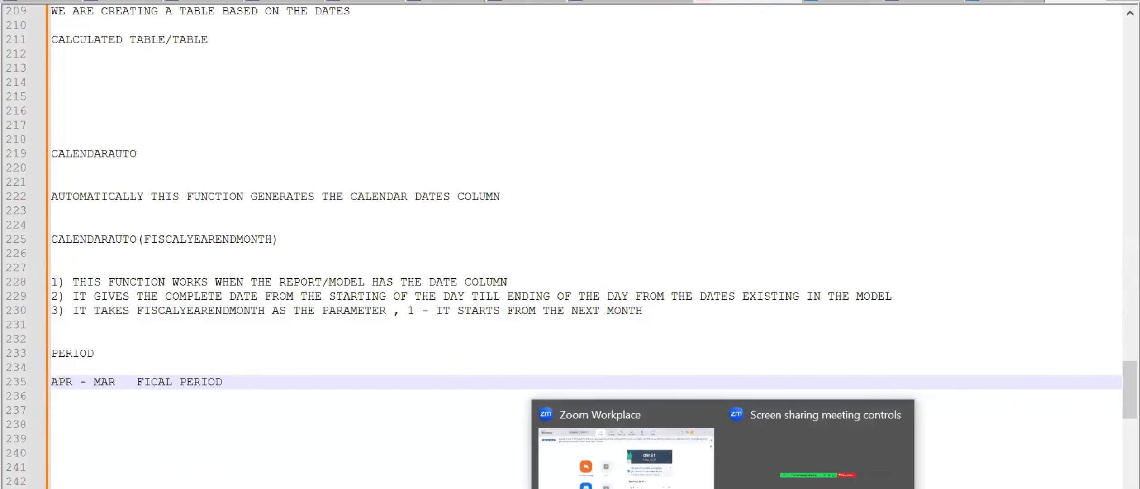
left_click(516, 366)
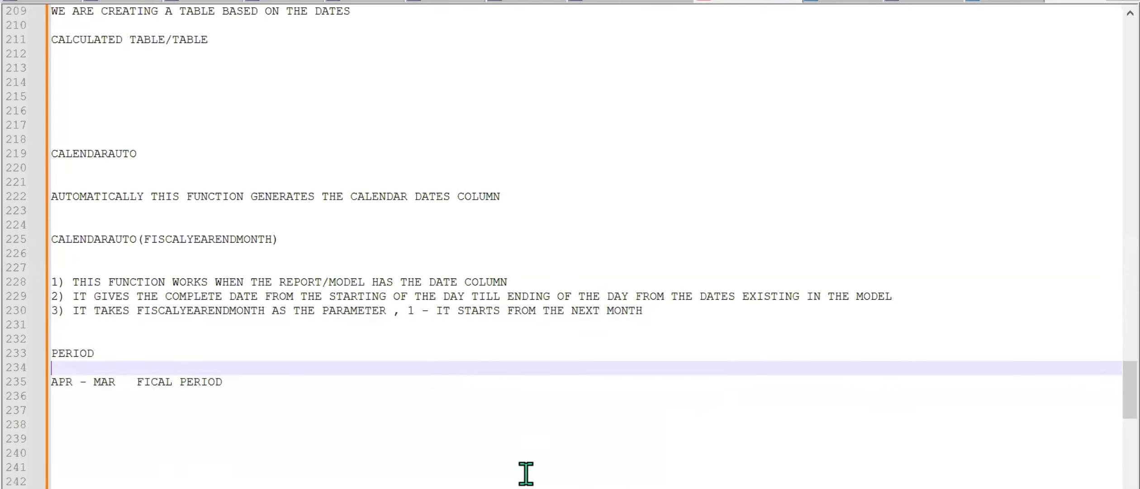
Switch to Power BI Desktop and view the Date column of the CALENDAR table
left_click(713, 487)
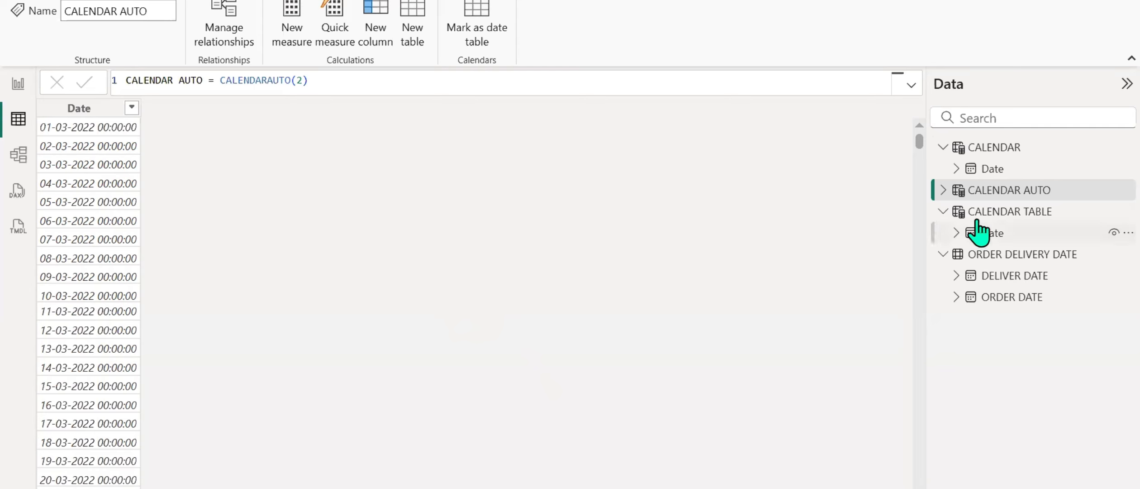
left_click(1001, 153)
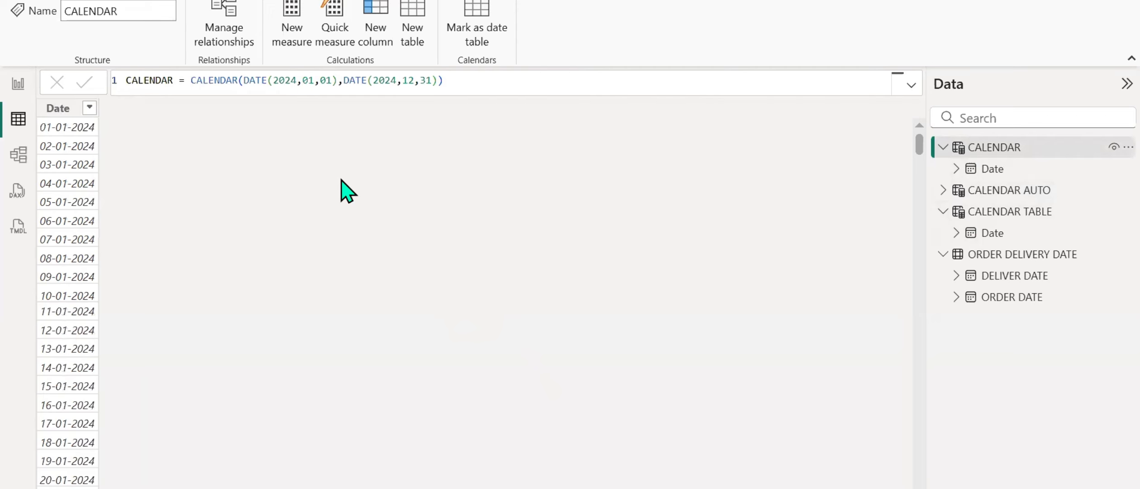
left_click(59, 111)
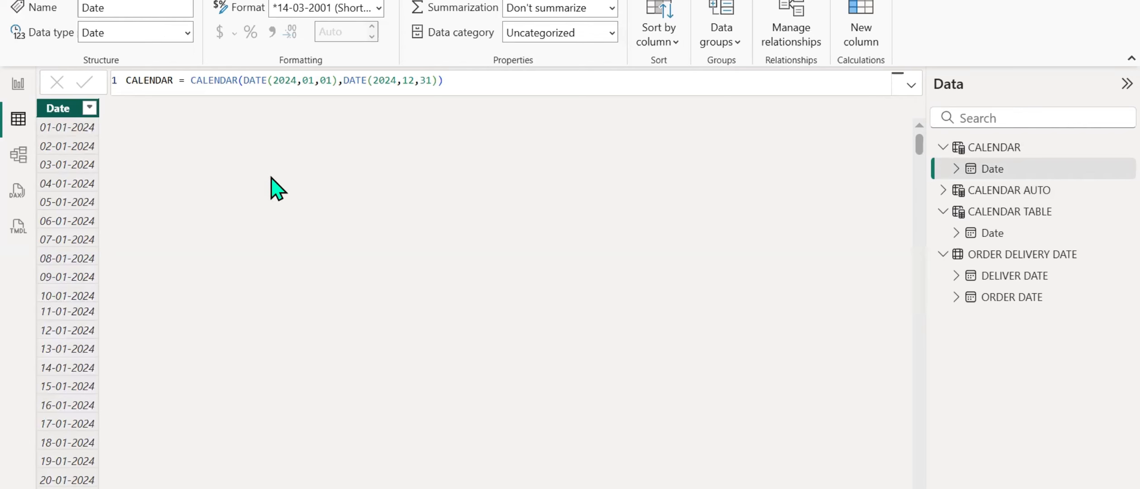
Switch to the notes and list YEAR, QUARTER, MONTH and DAY on separate lines under "CALCULATED TABLE/TABLE"
left_click(597, 486)
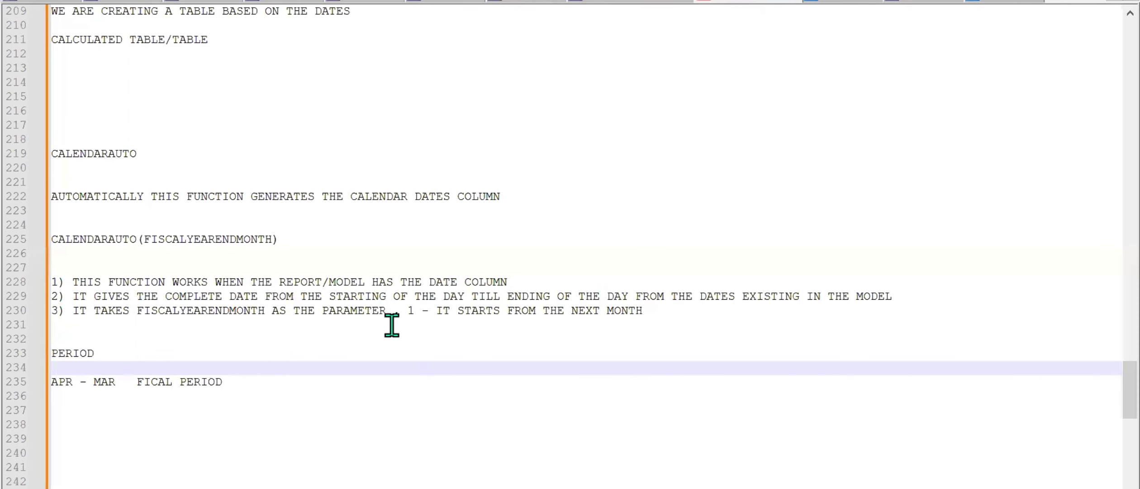
scroll(392, 324, "down", 6)
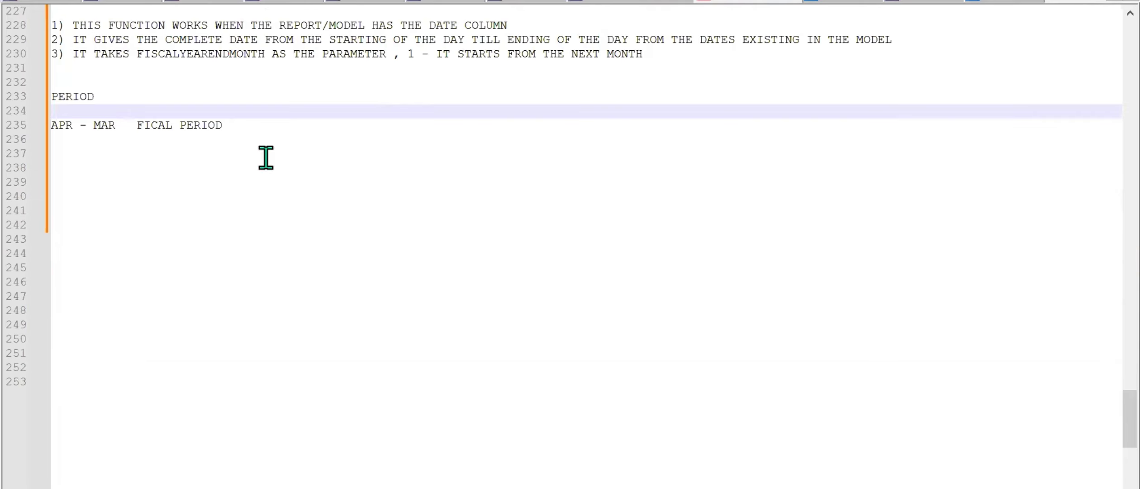
scroll(280, 140, "up", 13)
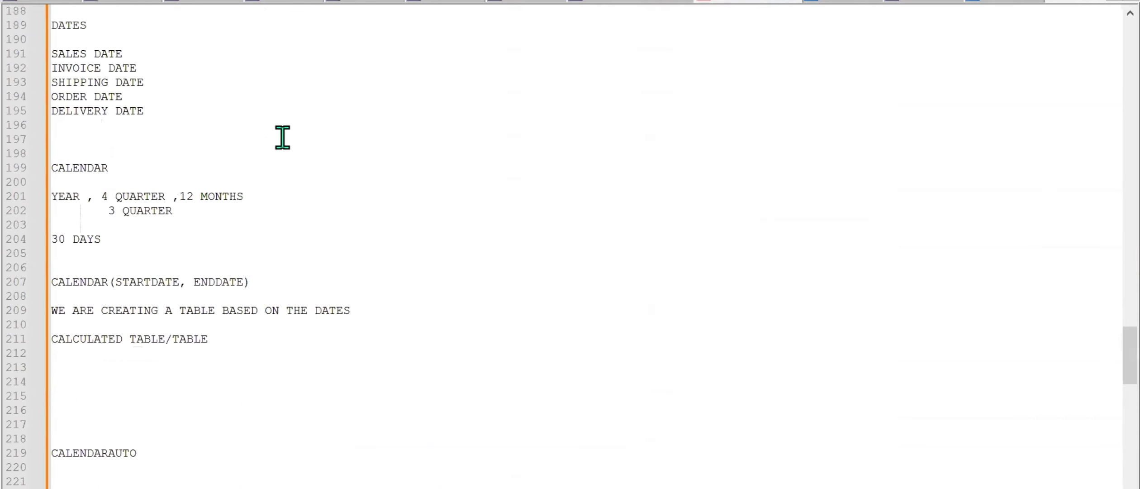
scroll(280, 140, "up", 5)
scroll(280, 140, "down", 8)
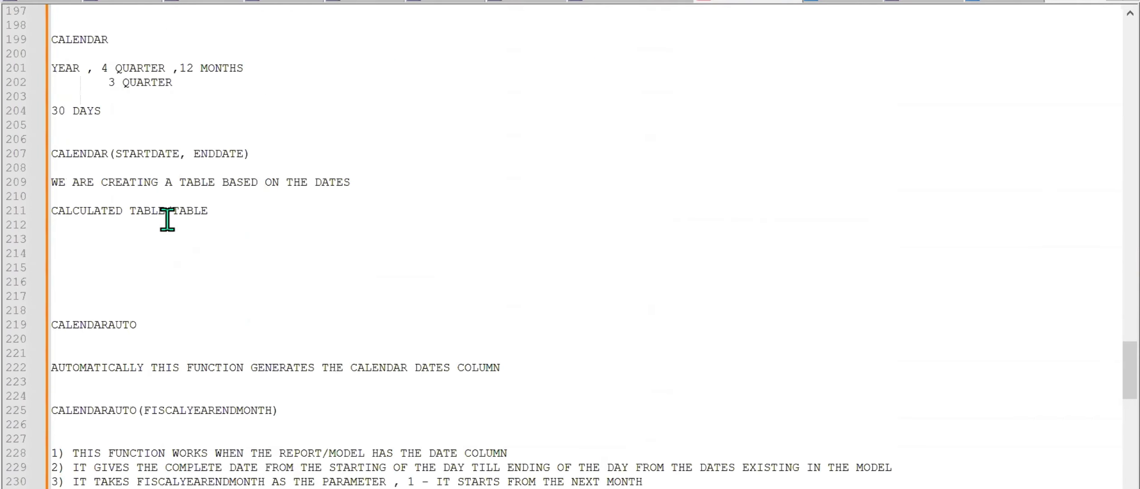
left_click(146, 236)
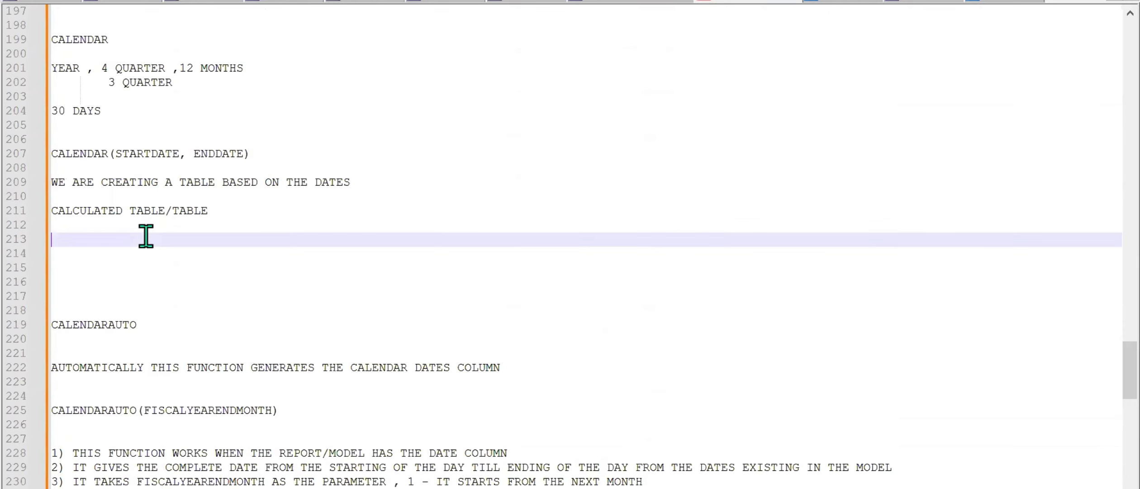
type("YEAR")
key("Return")
type("QUA")
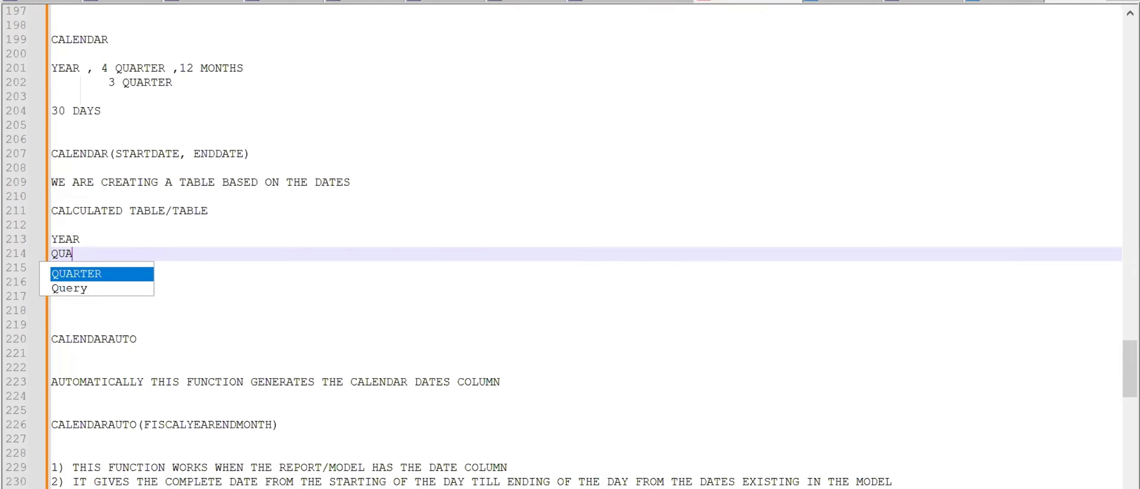
type("RTER")
key("Return")
key("Return")
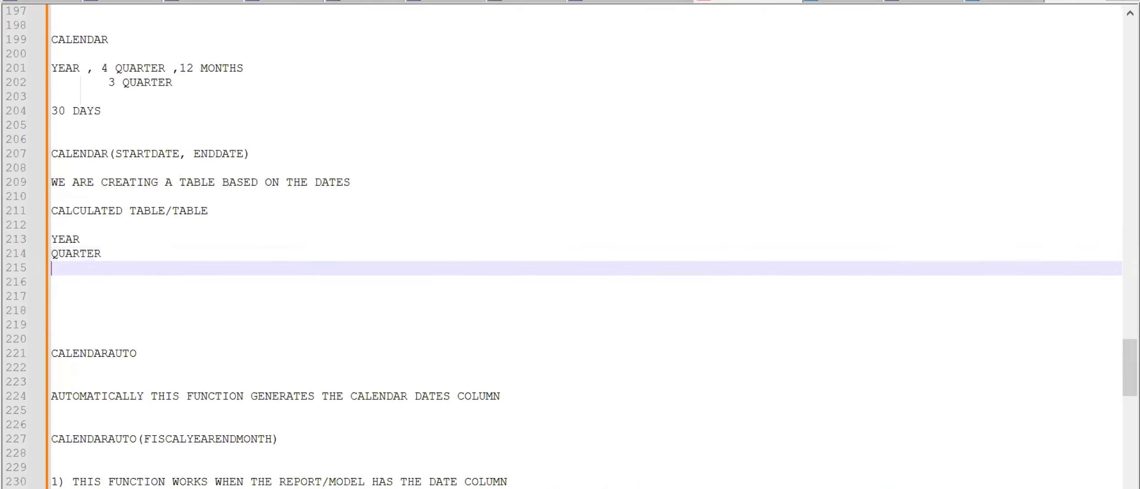
type("MONTH")
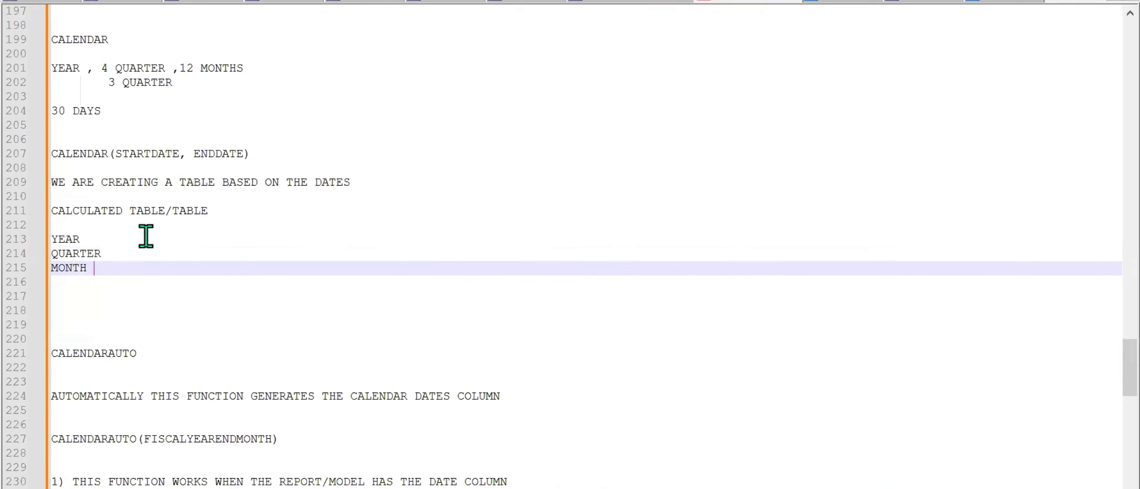
key("Return")
type("DAY")
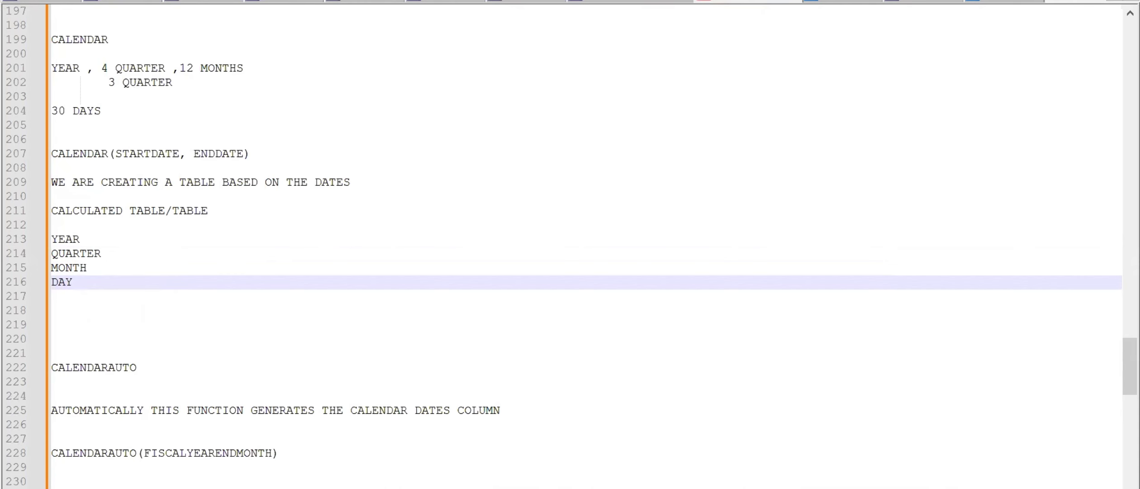
Switch to Power BI Desktop and add a calculated column YEAR = YEAR('CALENDAR'[Date]) to the CALENDAR table
mouse_move(678, 488)
left_click(938, 487)
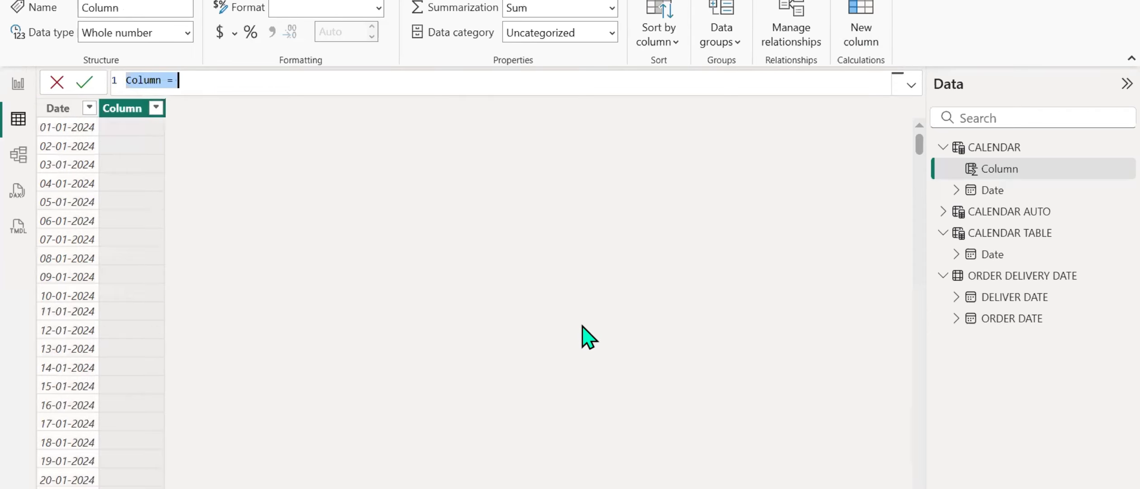
key("BackSpace")
type("YE")
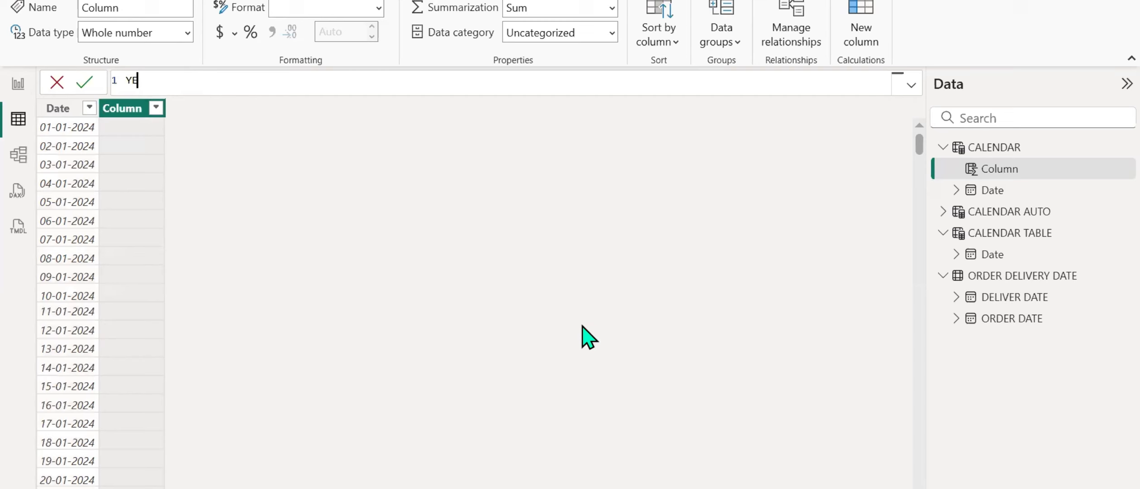
type("AR = YEAR(DATE")
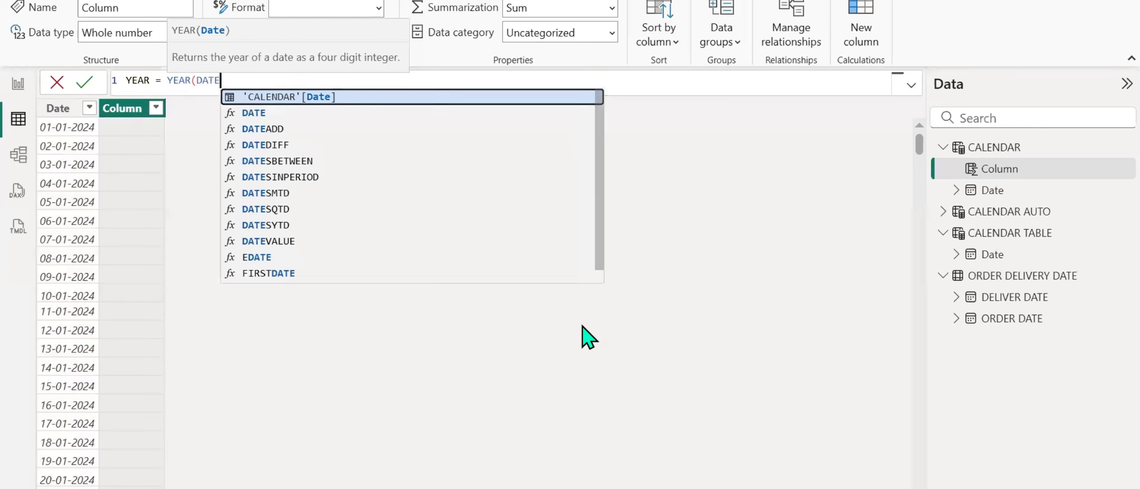
key("Tab")
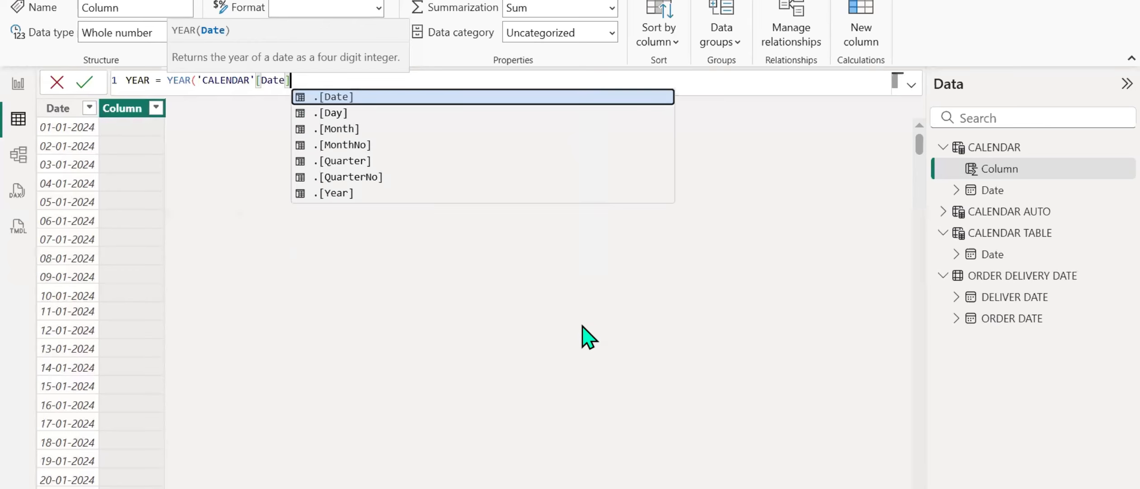
type(")")
key("Return")
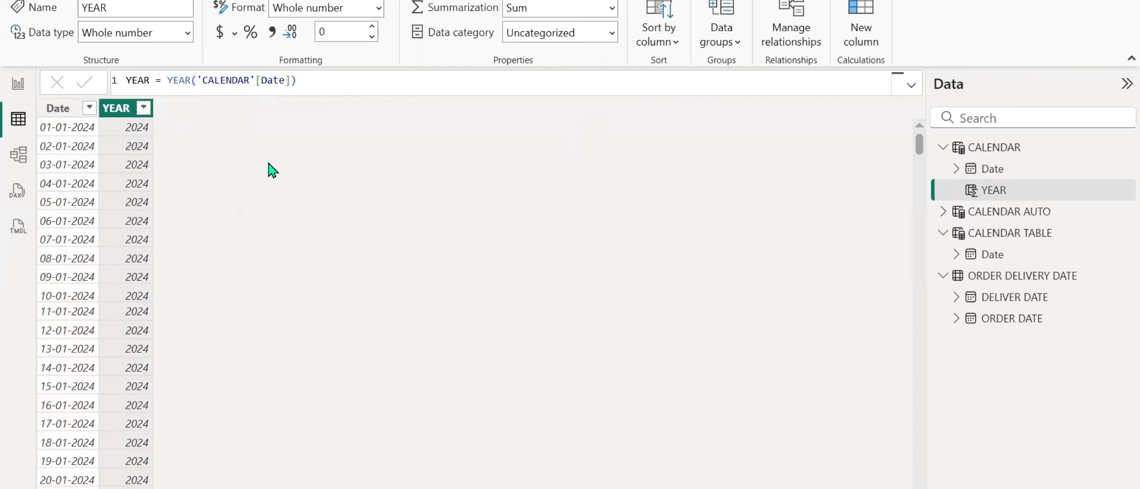
Add a calculated column FORMAT YEAR = FORMAT('CALENDAR'[Date],"YYYY") to the CALENDAR table
left_click(860, 44)
type("FORM")
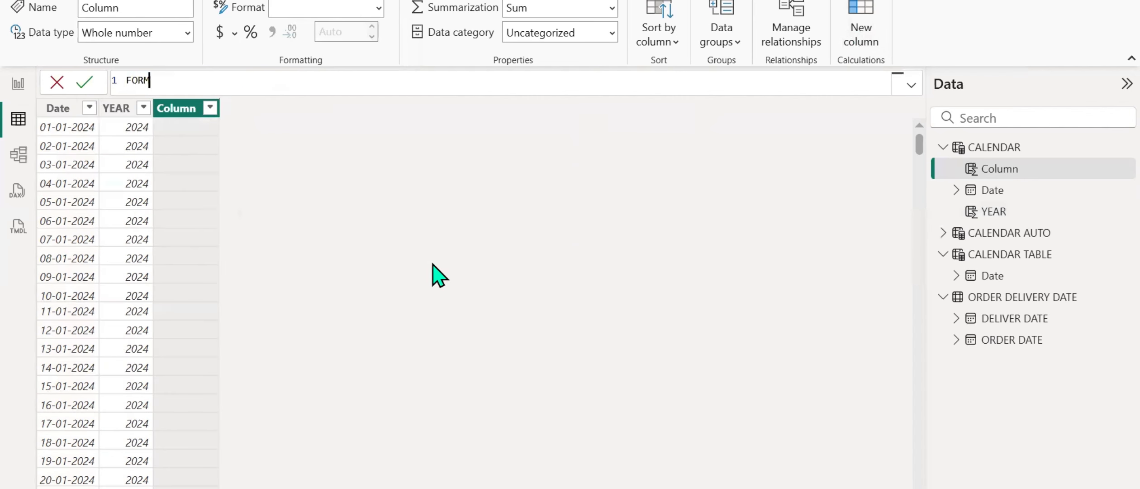
type("AT YEAR = FORM")
key("Tab")
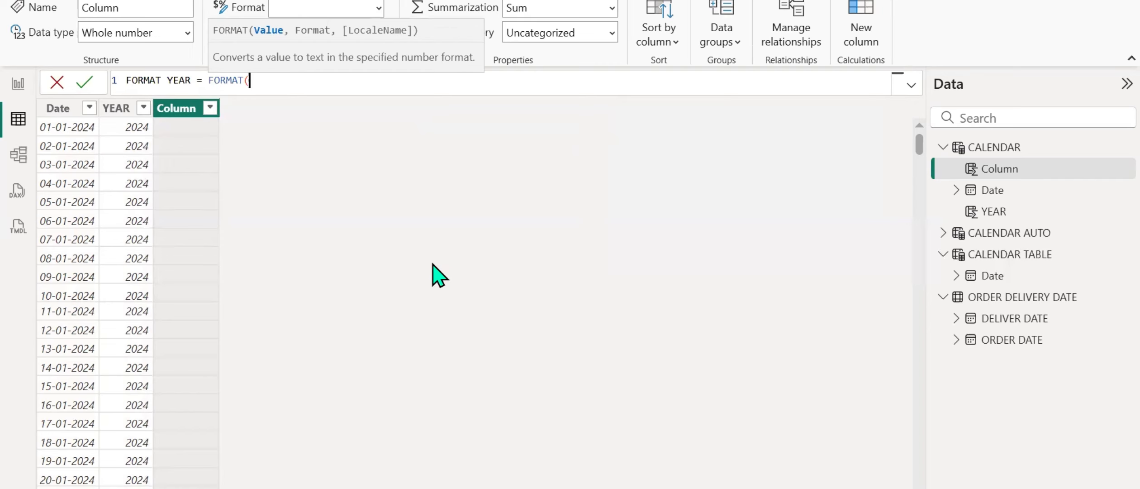
type("DATE")
key("Tab")
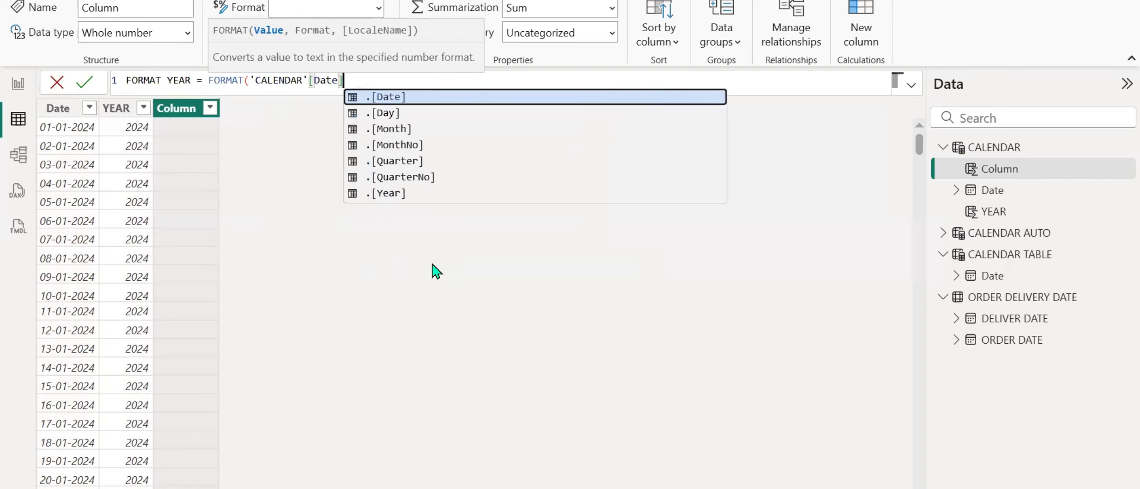
type(",")
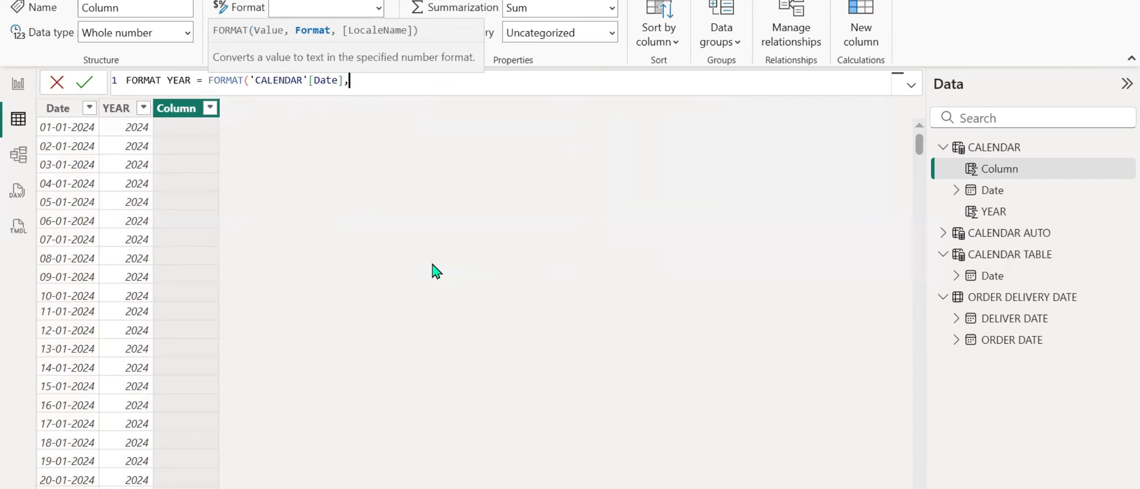
type("\"YYYY\")")
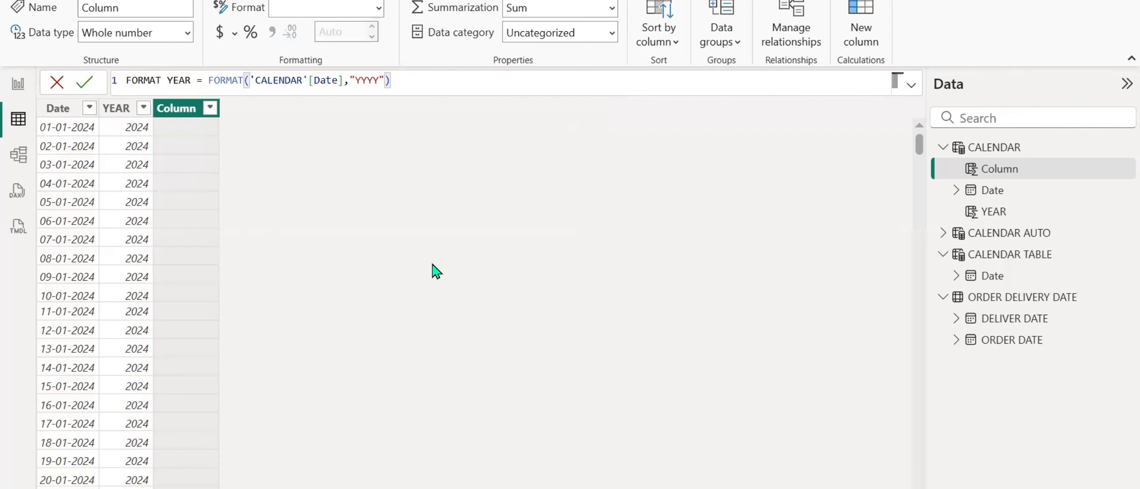
key("Return")
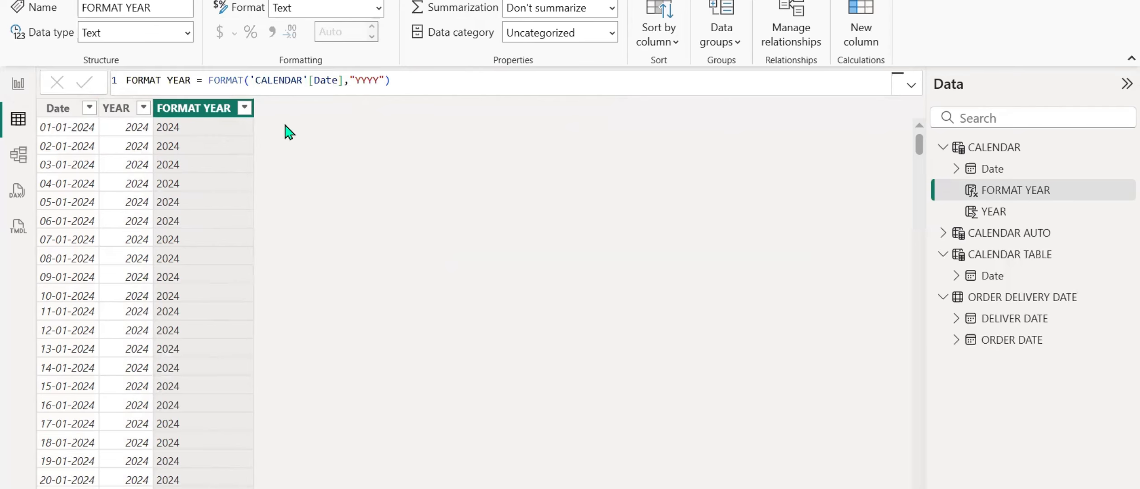
Change the format string in the FORMAT YEAR column's formula to "YYY"
double_click(378, 81)
key("BackSpace")
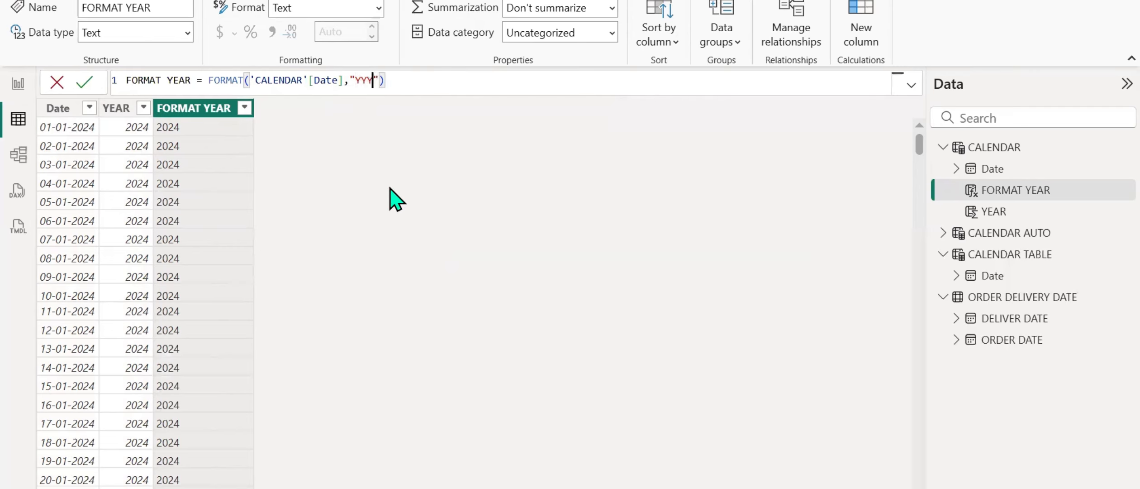
key("Return")
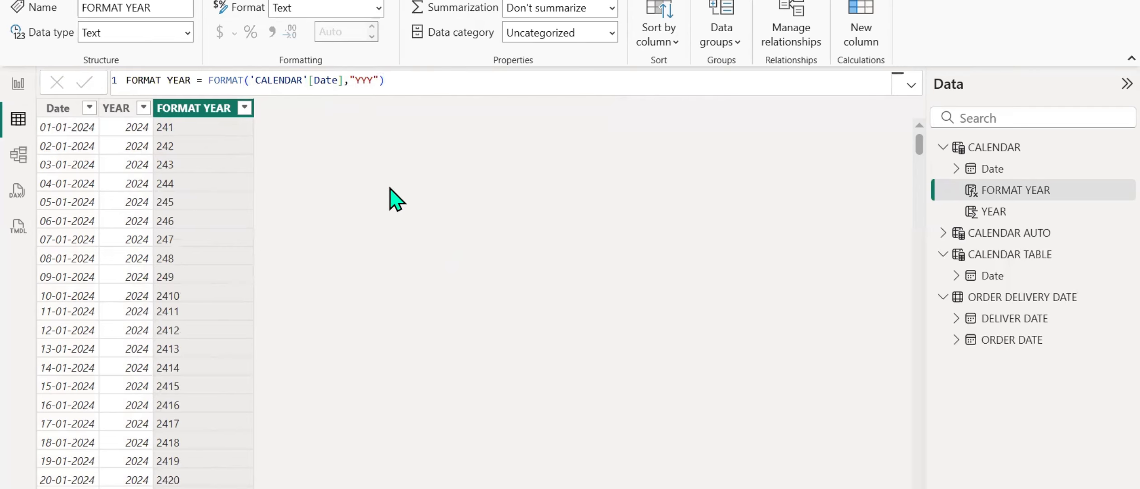
Set the FORMAT YEAR column's format string to "YY"
double_click(364, 81)
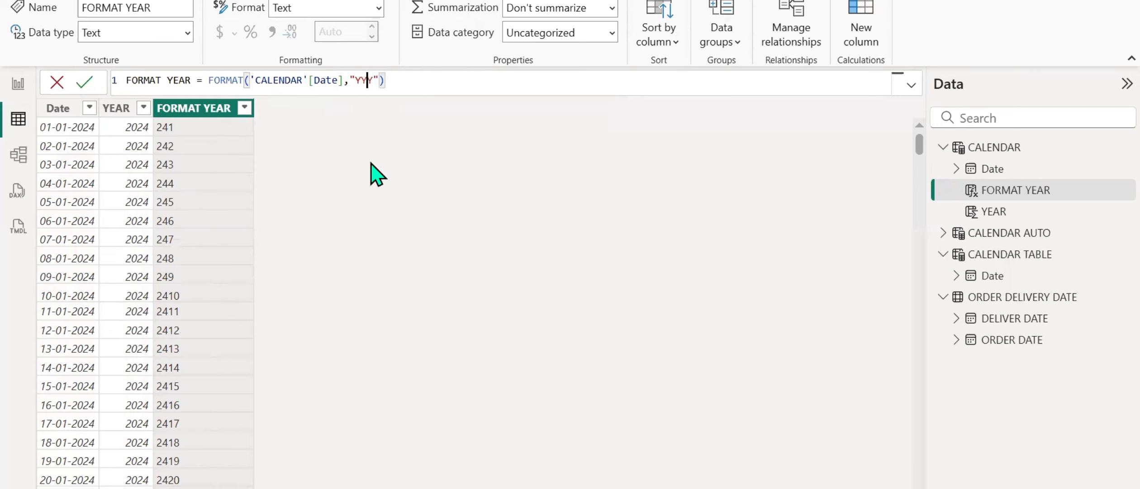
type("YY")
key("Return")
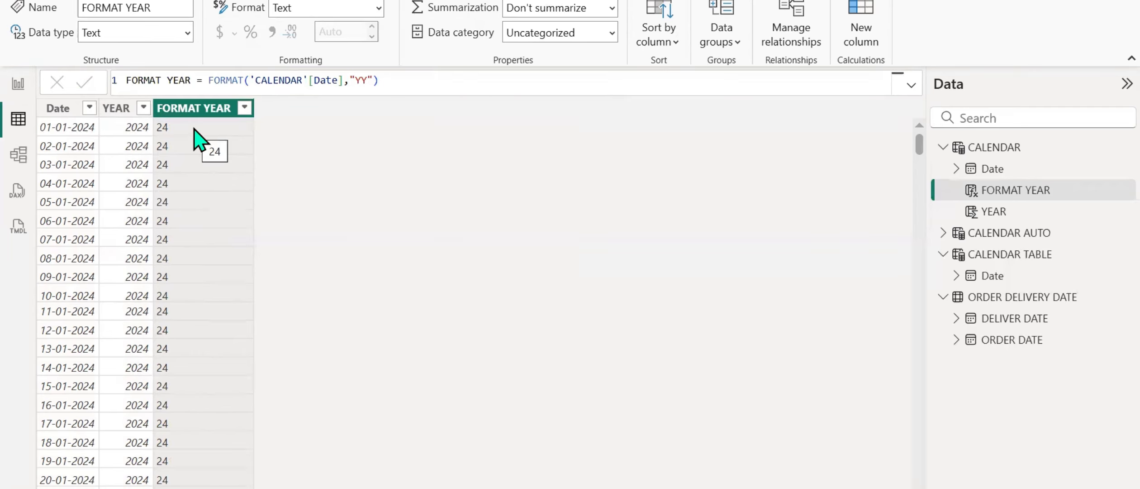
Set the format string in the FORMAT YEAR formula back to "YYYY"
double_click(365, 81)
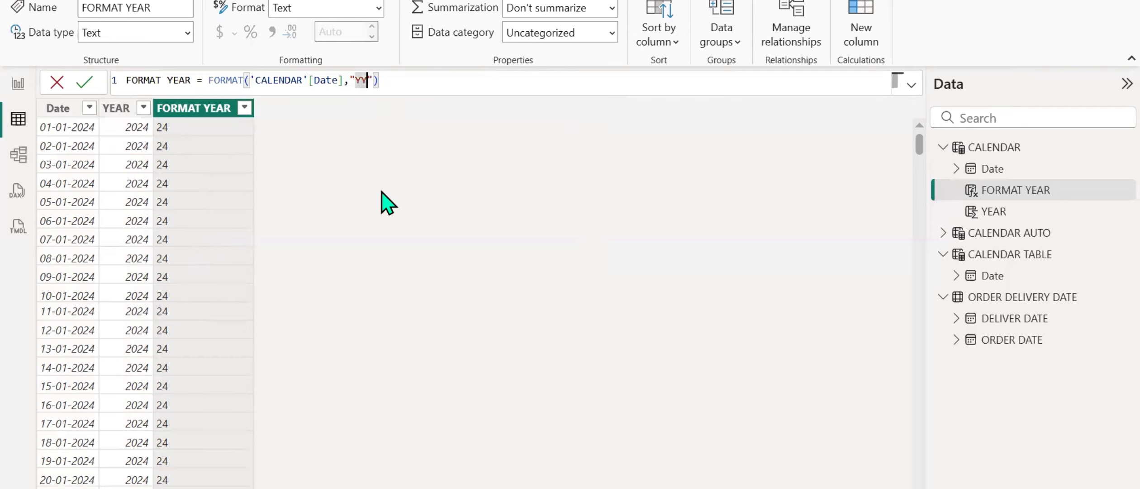
type("YYYY")
key("Return")
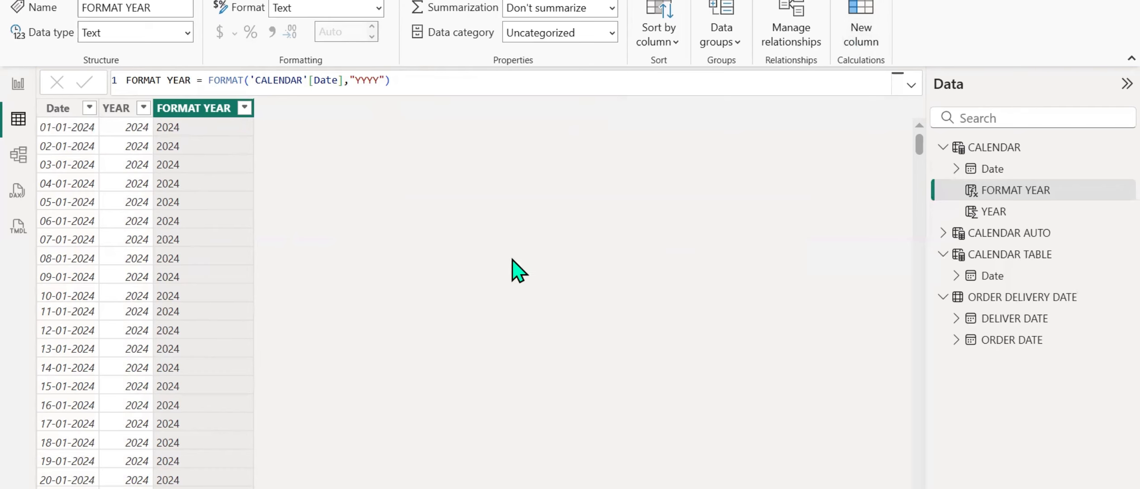
Add a calculated column QUARTER = QUARTER('CALENDAR'[Date]) to the CALENDAR table and check its values down the rows
type("QY")
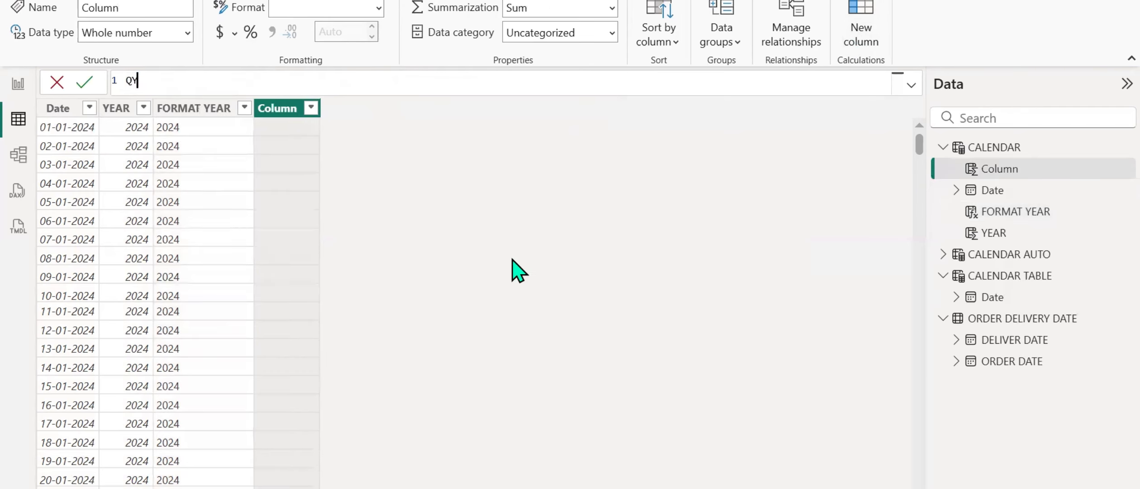
type("UARTER = QUAR")
key("Tab")
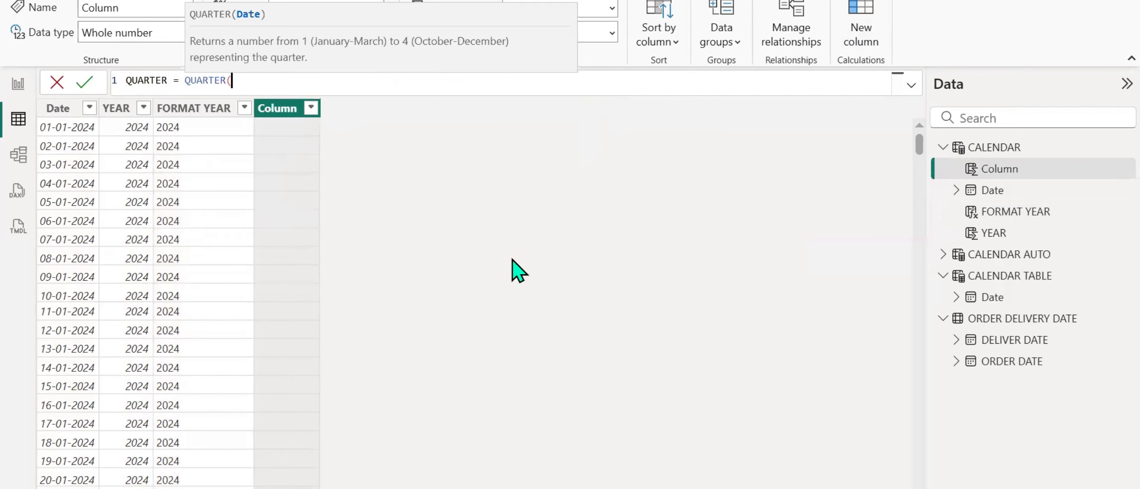
type("DATE")
key("Up")
key("Tab")
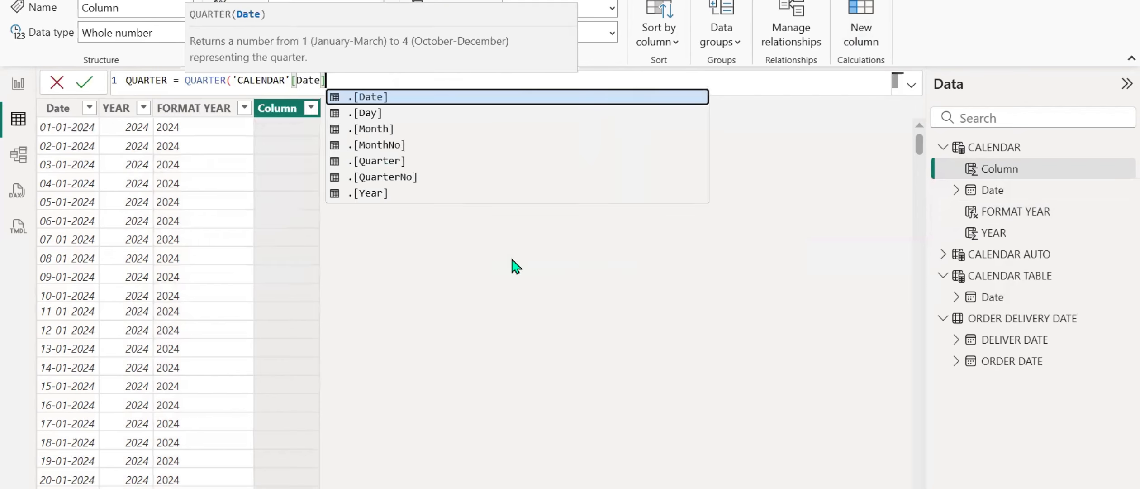
type(")")
key("Return")
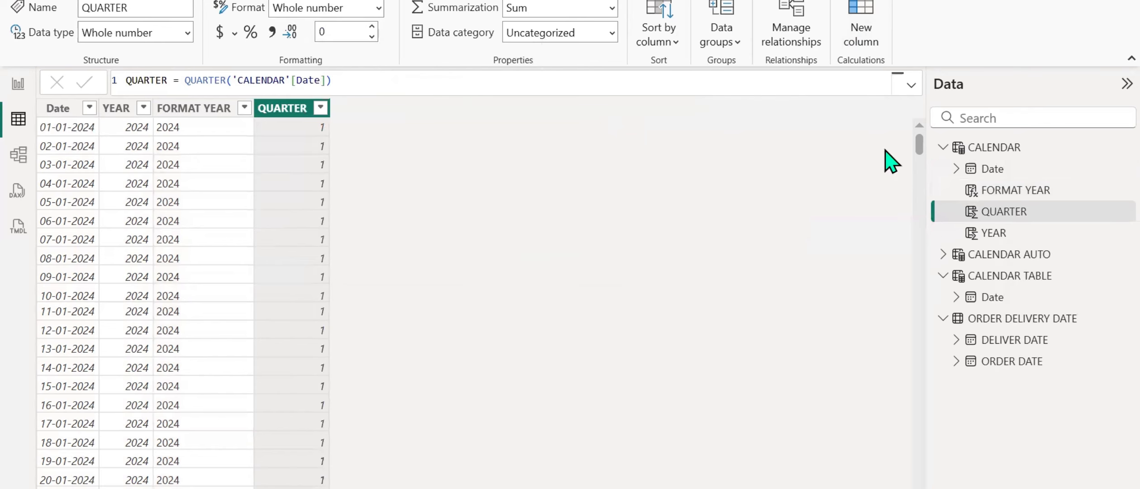
mouse_move(919, 144)
left_mouse_down()
mouse_move(932, 405)
mouse_move(921, 145)
left_mouse_up()
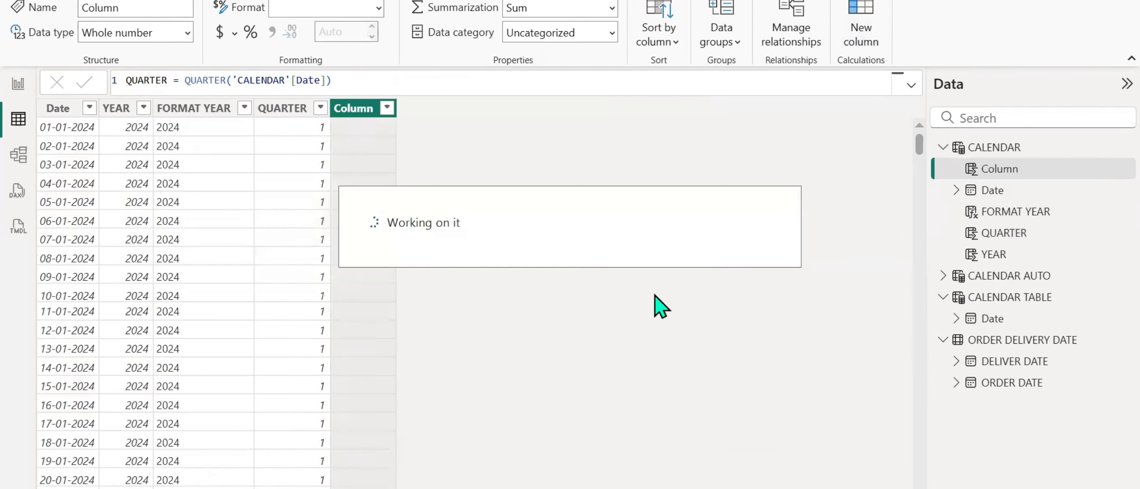
Add a calculated column FORMAT QUARTER = FORMAT('CALENDAR'[Date], "QQQQ") to the CALENDAR table
type("FORMART")
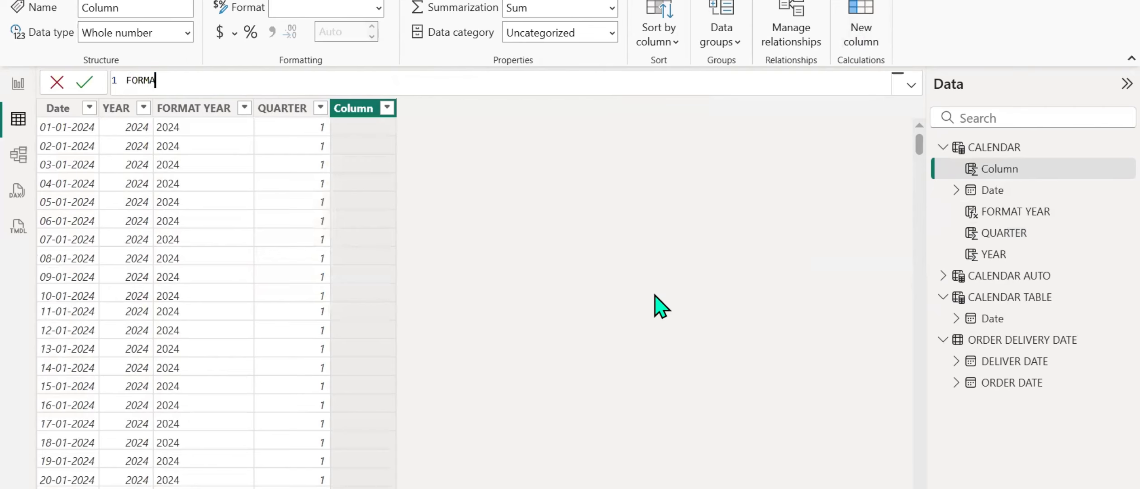
key("BackSpace")
type("T ")
type("UQA")
key("BackSpace")
key("BackSpace")
key("BackSpace")
type("QUARTER = FORMAT(DATE")
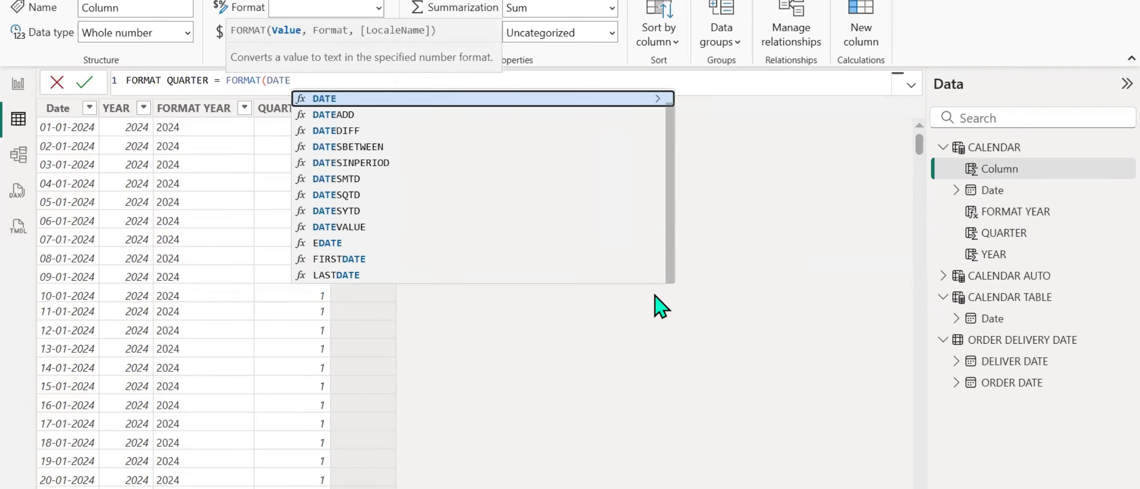
key("Up")
key("Tab")
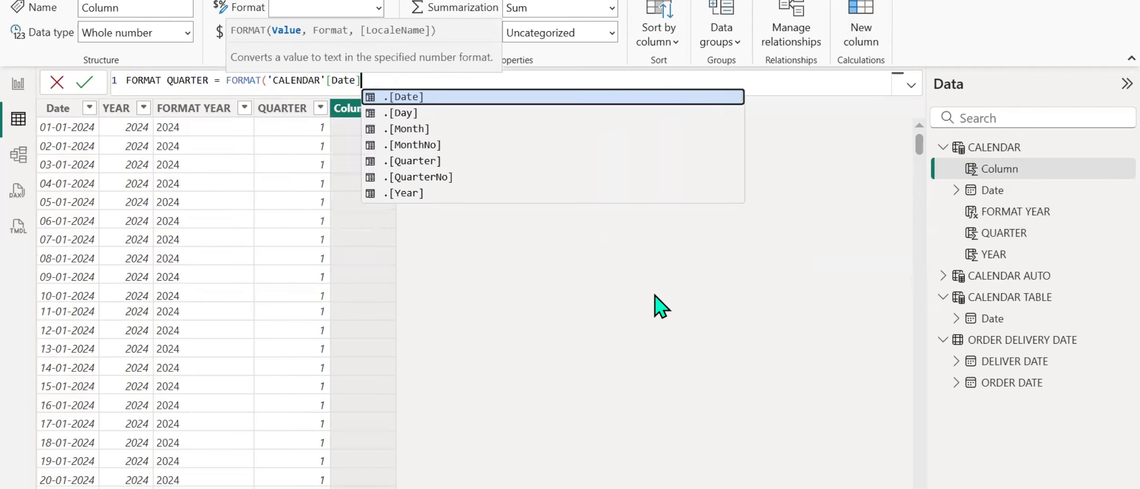
type(", ")
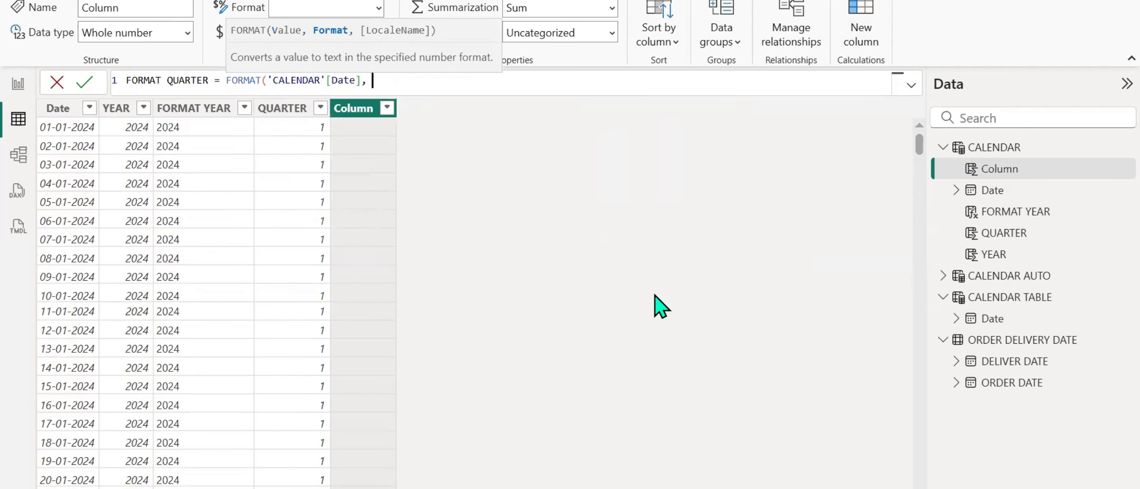
type("\"QQQQ\")")
key("Return")
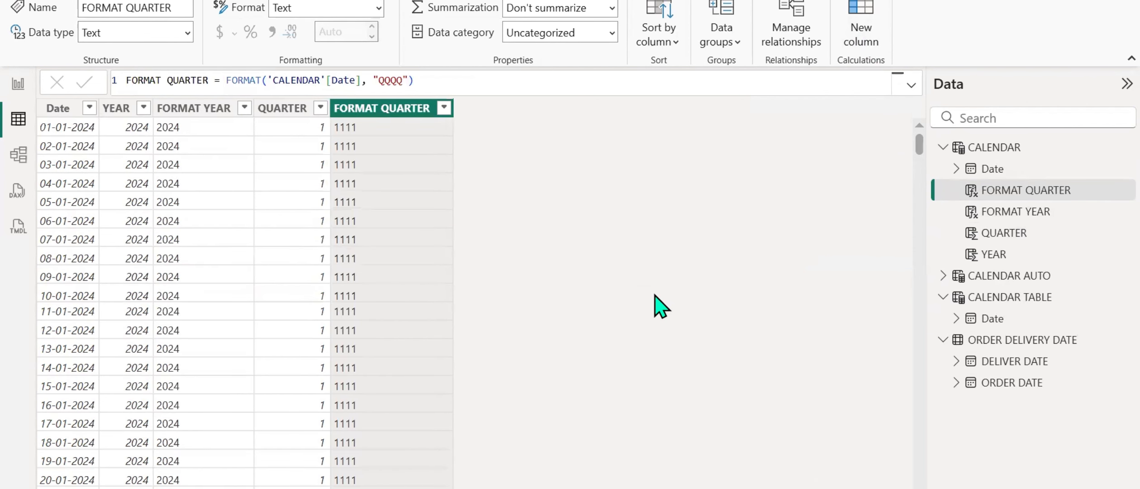
Change the format string in the FORMAT QUARTER column's formula to "QQQ"
left_click_drag(918, 142, 892, 132)
left_click(410, 81)
key("BackSpace")
key("Return")
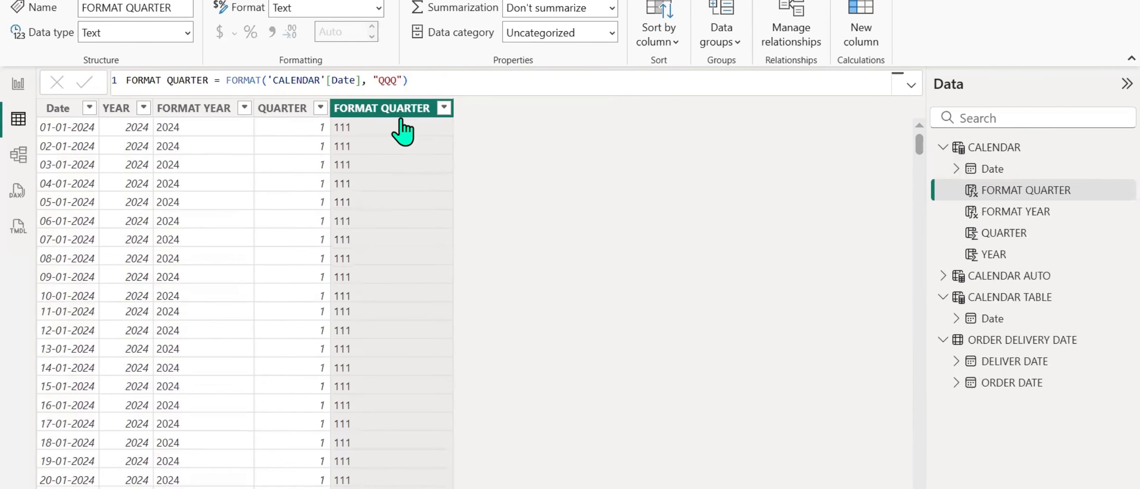
Shorten the FORMAT QUARTER column's format string to "QQ"
left_click(401, 81)
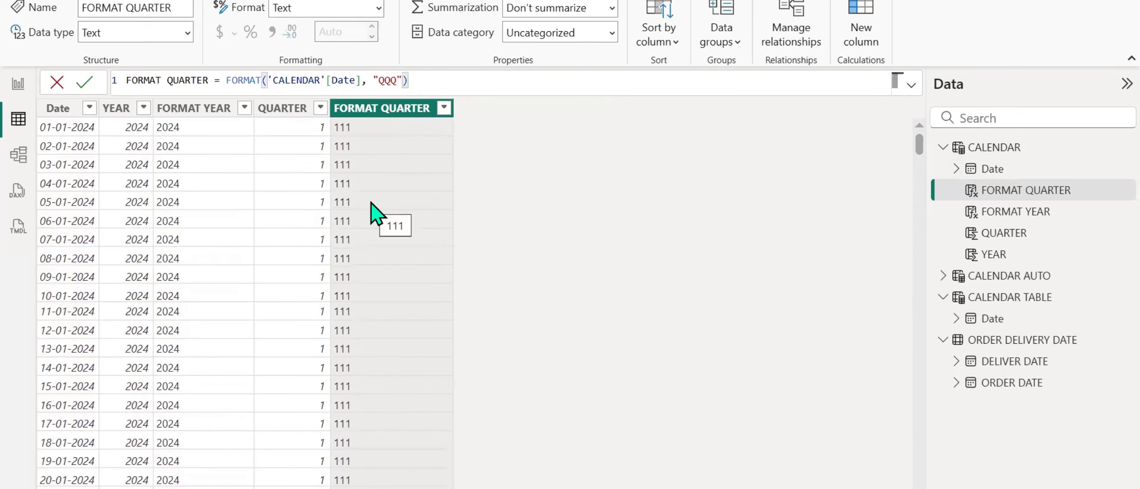
key("BackSpace")
key("Return")
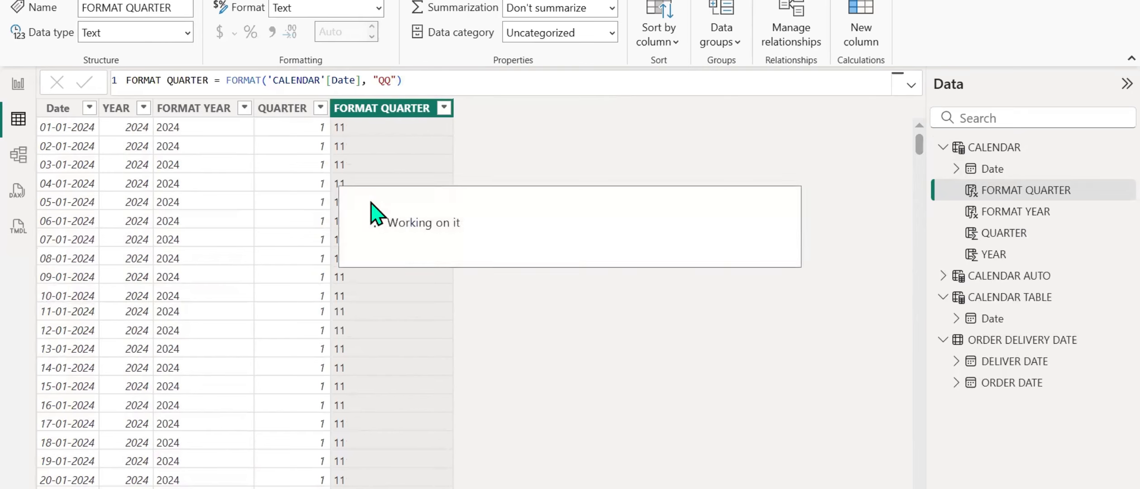
Set the FORMAT QUARTER column's format string to "Q" and check the values down the rows
left_click(392, 81)
key("BackSpace")
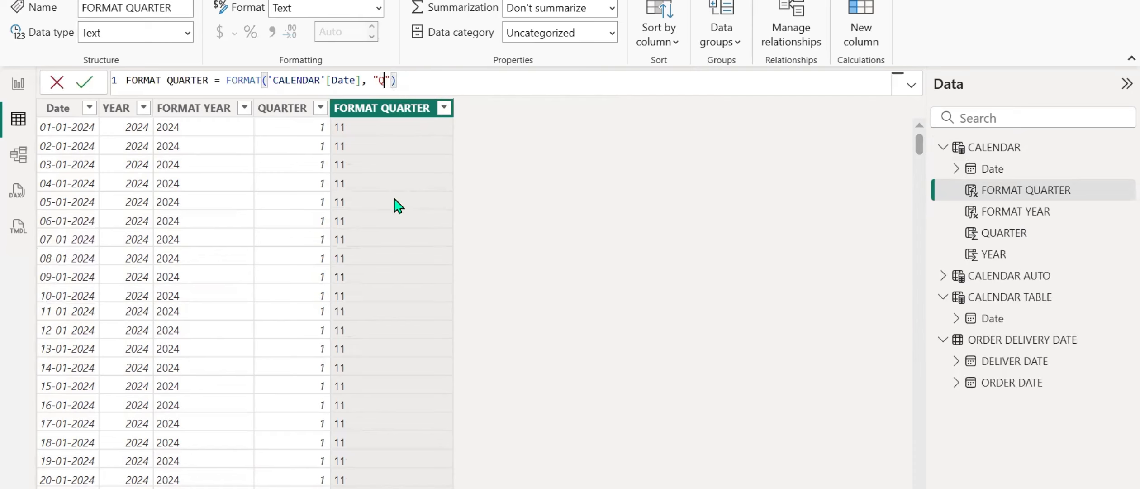
key("Return")
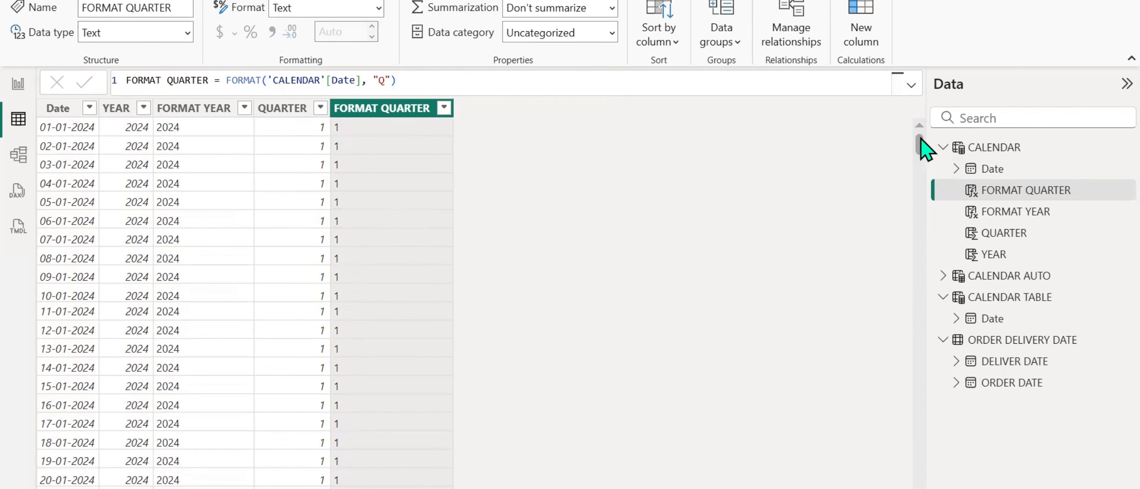
left_click_drag(918, 144, 898, 119)
Add a calculated column MONTH = MONTH('CALENDAR'[Date]) to the CALENDAR table
type("MON")
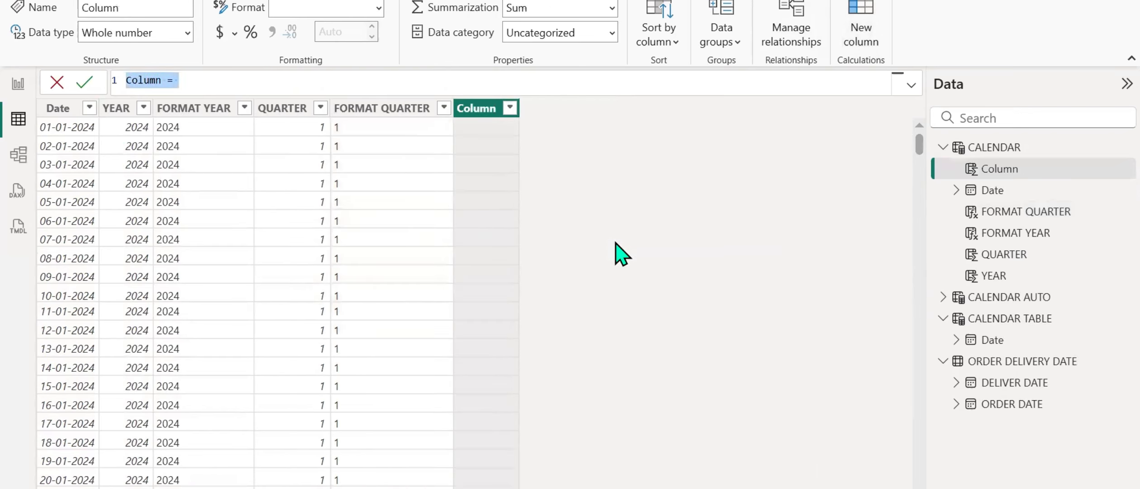
type("TH = MON")
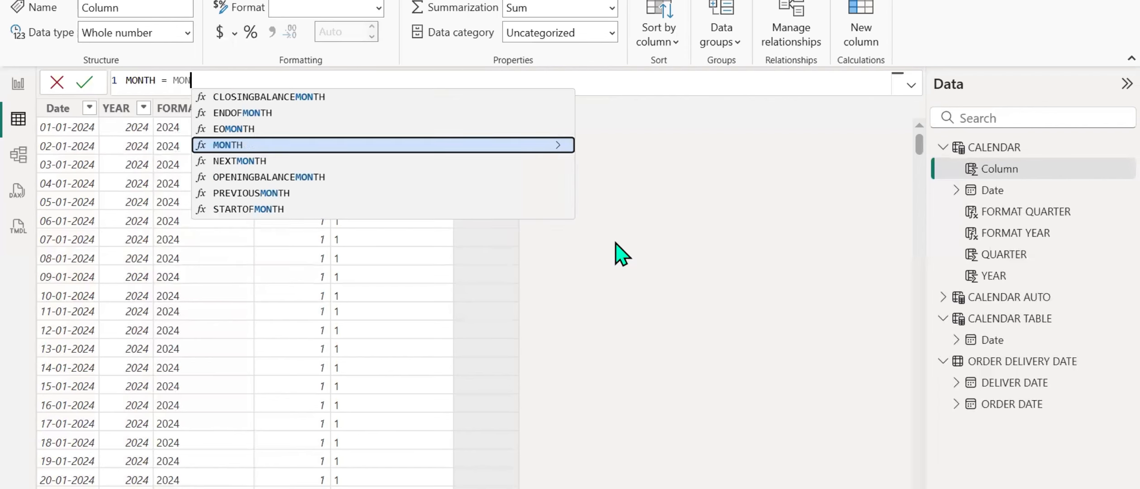
key("Tab")
type("date")
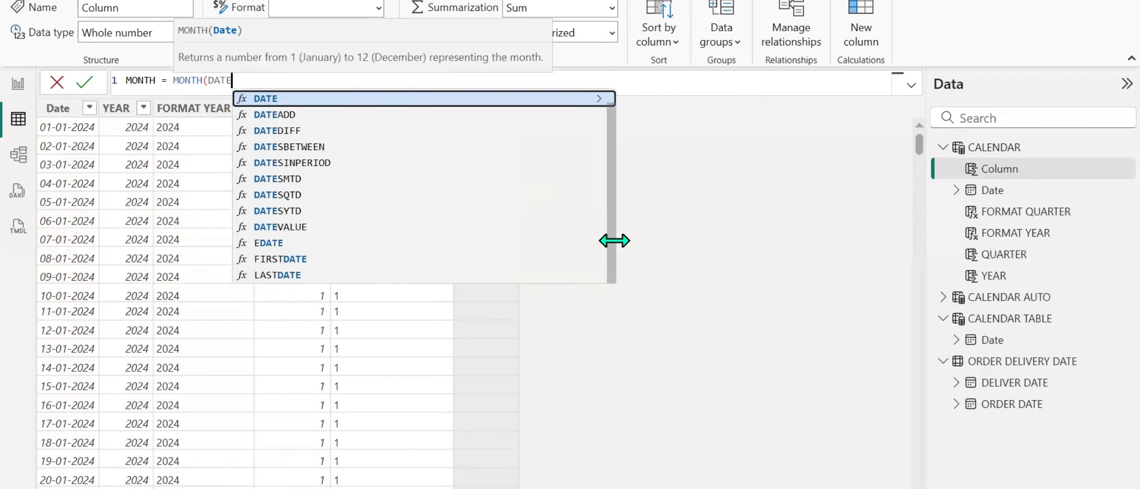
key("Tab")
type(")")
key("Return")
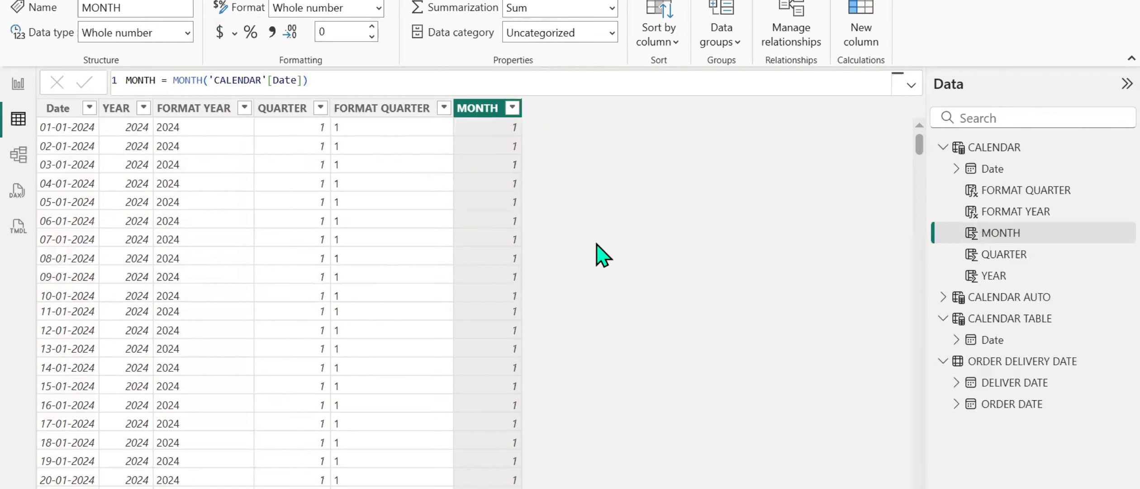
Add a calculated column FORMAT MONTH = FORMAT('CALENDAR'[Date], "MMMM") to the CALENDAR table
left_click(865, 39)
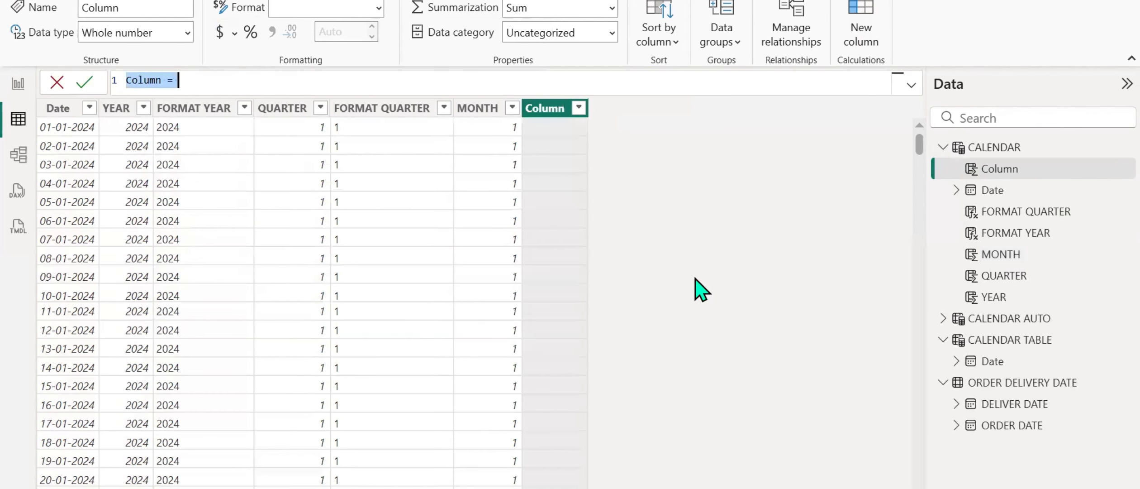
type("FORM")
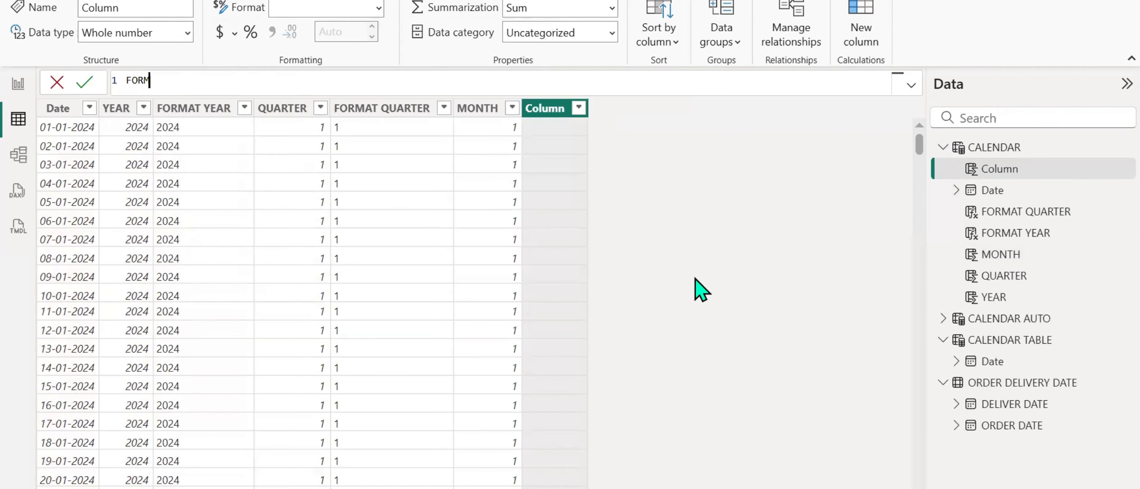
type("AT MONTH = FORMAT('CALEN")
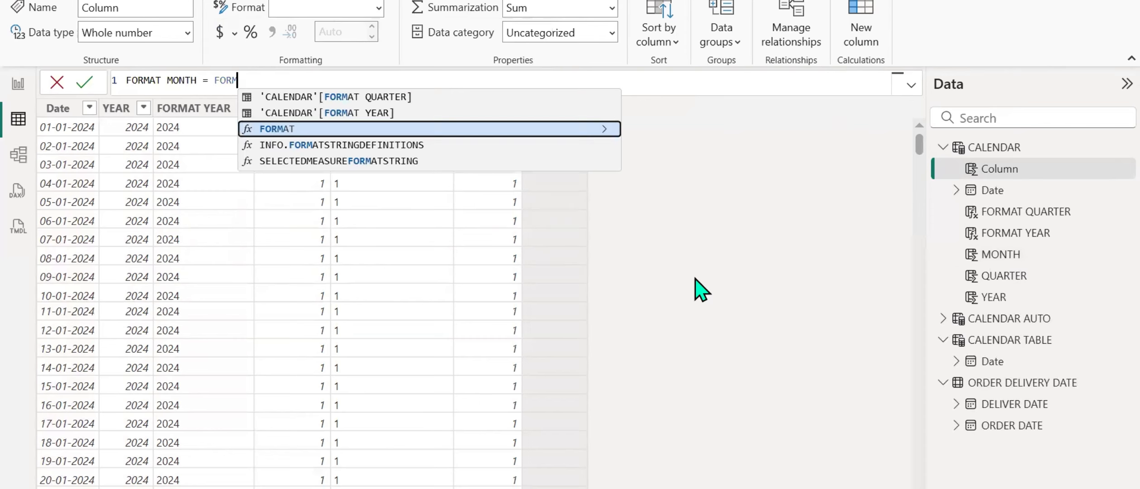
type("DAR'[Date")
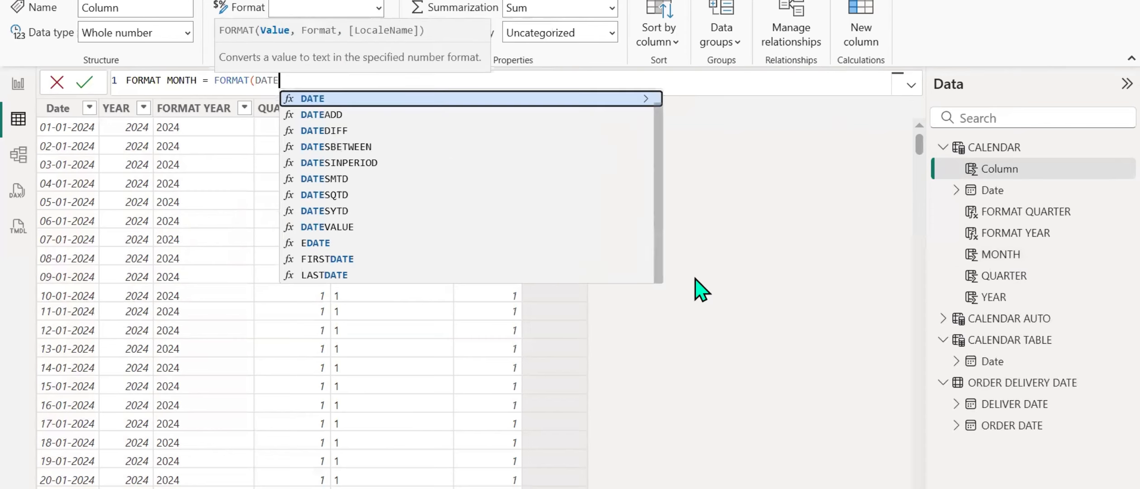
key("Tab")
type(", ")
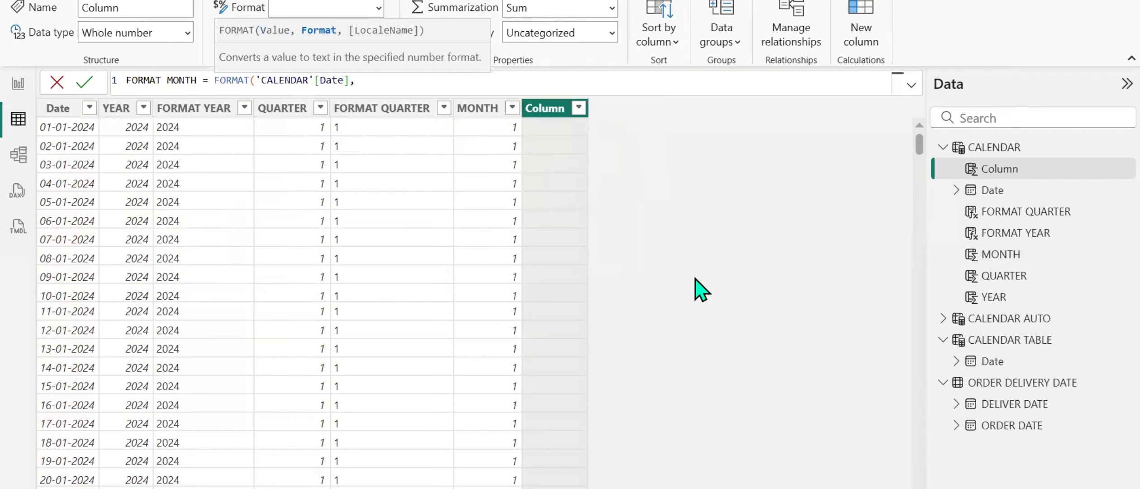
type("\"MMMM\")")
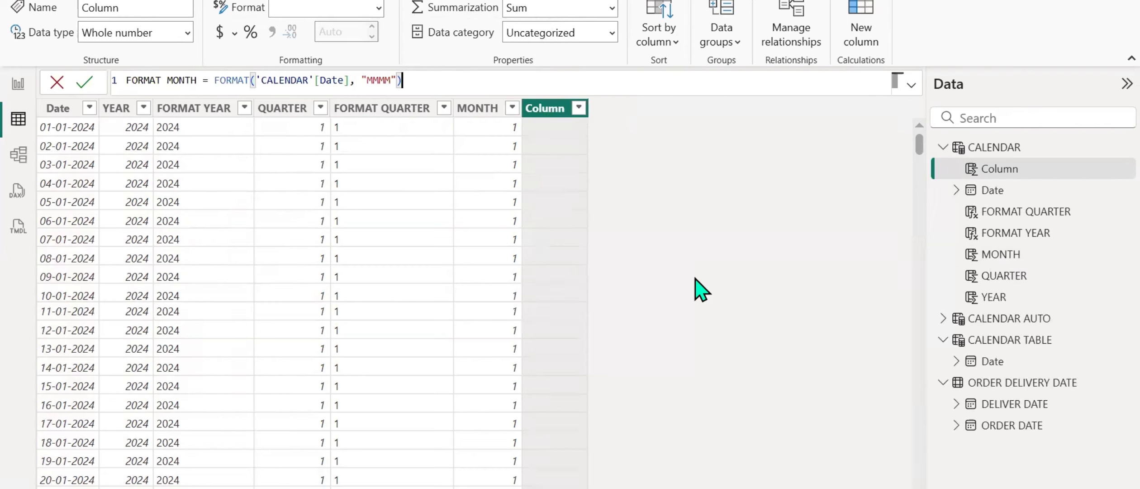
key("Return")
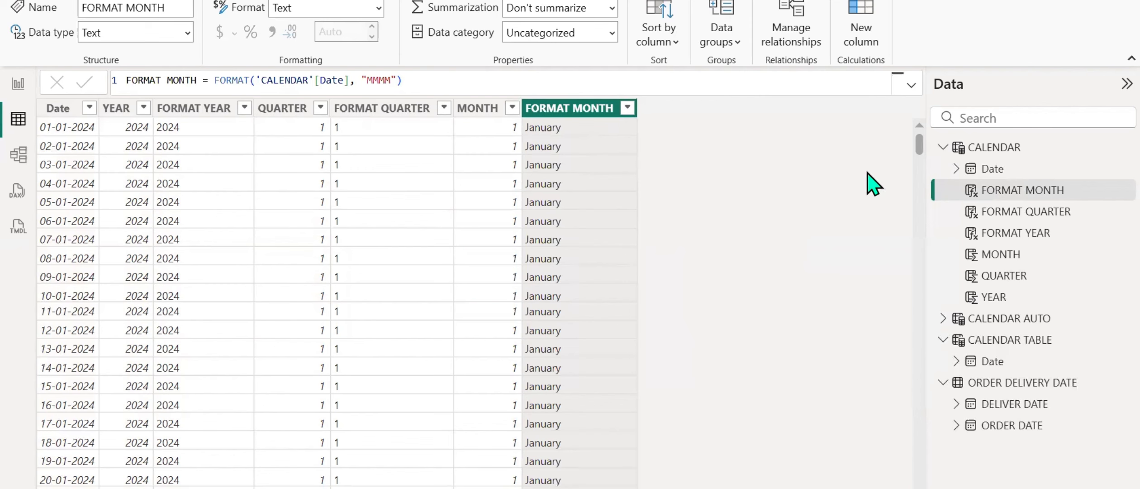
Change the format string in the FORMAT MONTH column's formula to "MMM"
mouse_move(917, 138)
left_mouse_down()
mouse_move(921, 443)
mouse_move(919, 139)
left_mouse_up()
double_click(385, 80)
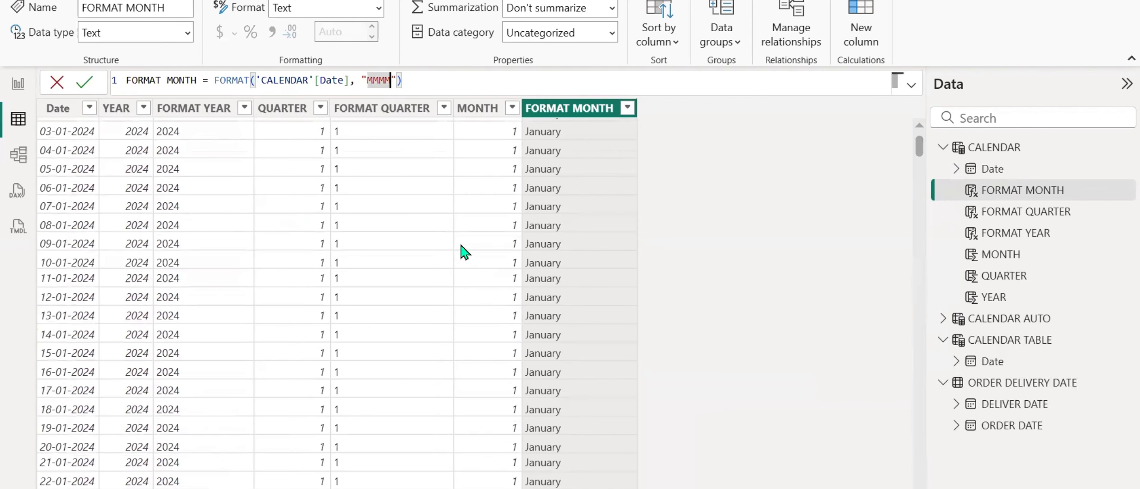
key("BackSpace")
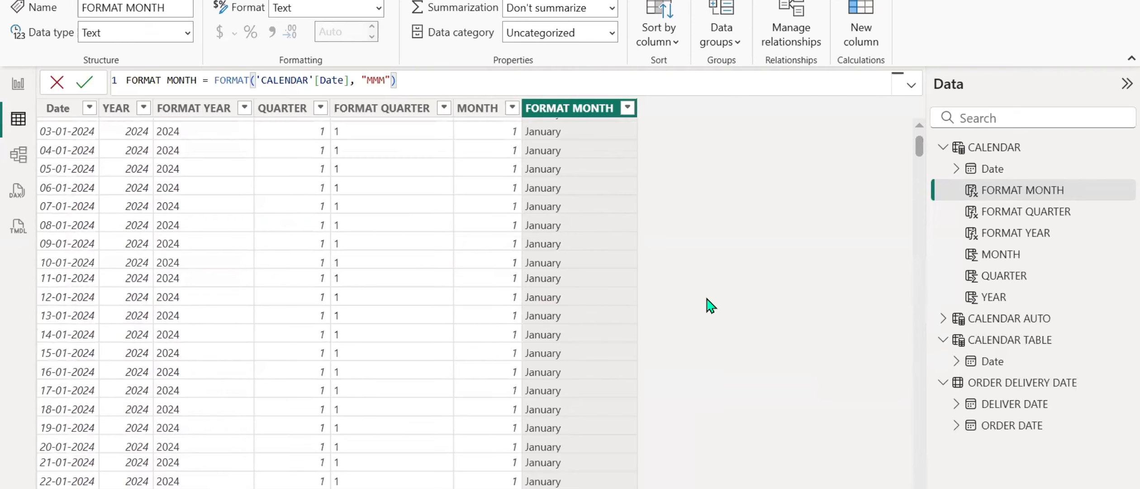
key("Return")
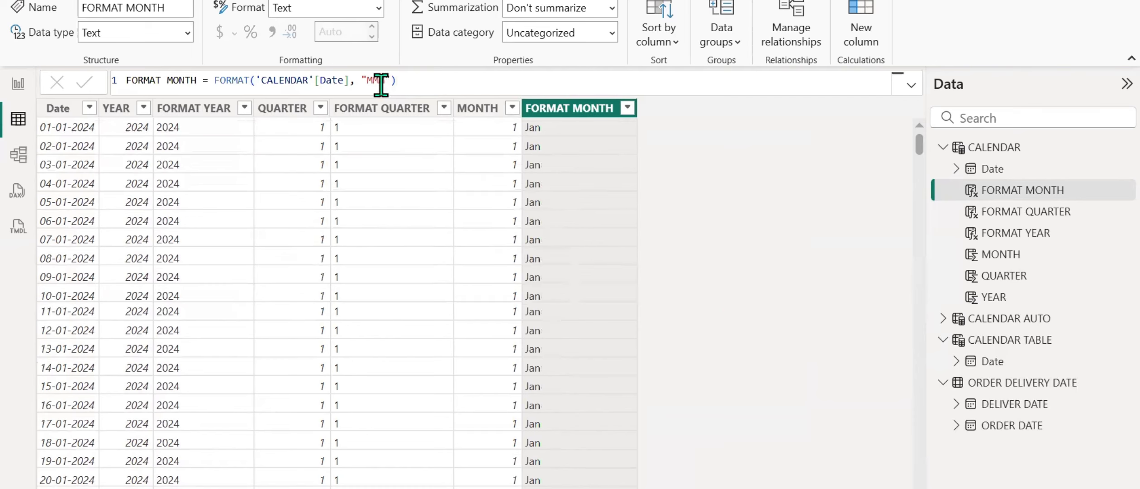
Shorten the FORMAT MONTH column's format string to "MM"
left_click(379, 82)
key("BackSpace")
key("Return")
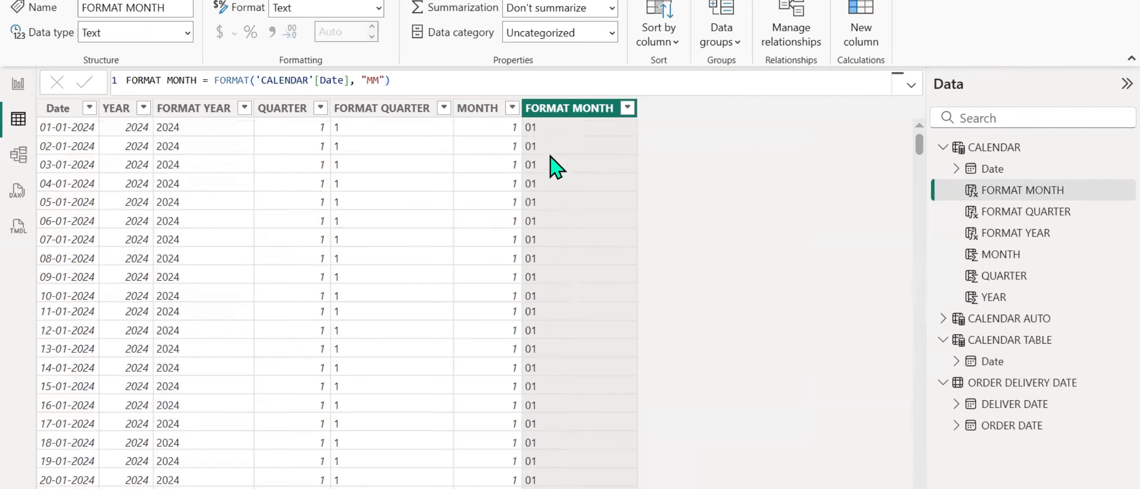
Set the FORMAT MONTH column's format string to "M" and check the values down the rows
left_click(384, 80)
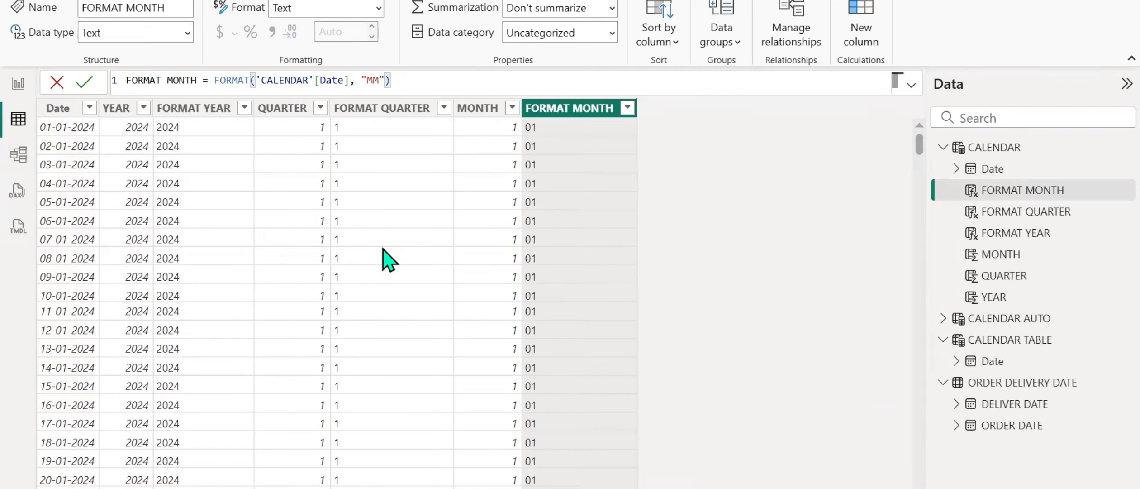
key("Left")
key("BackSpace")
key("Return")
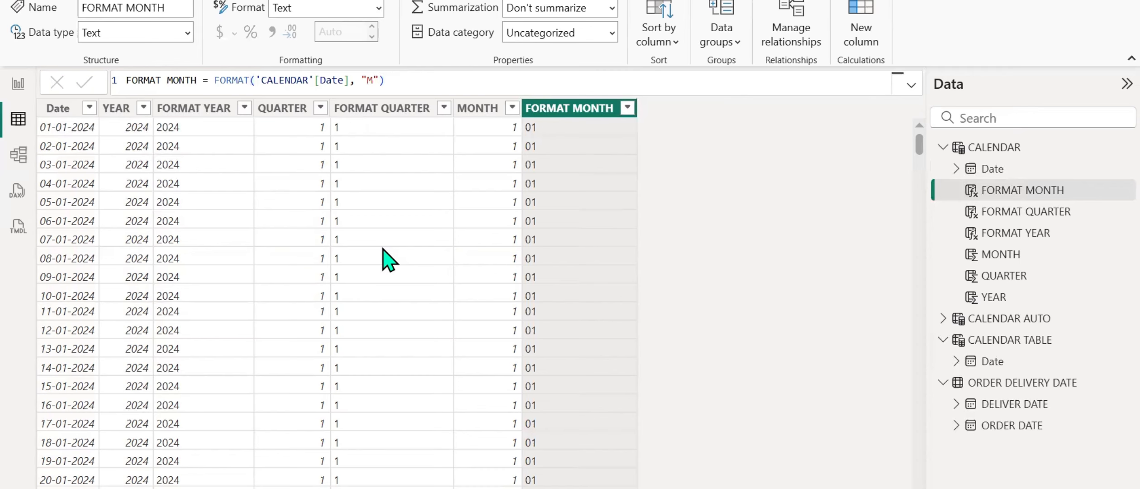
left_click_drag(919, 145, 835, 158)
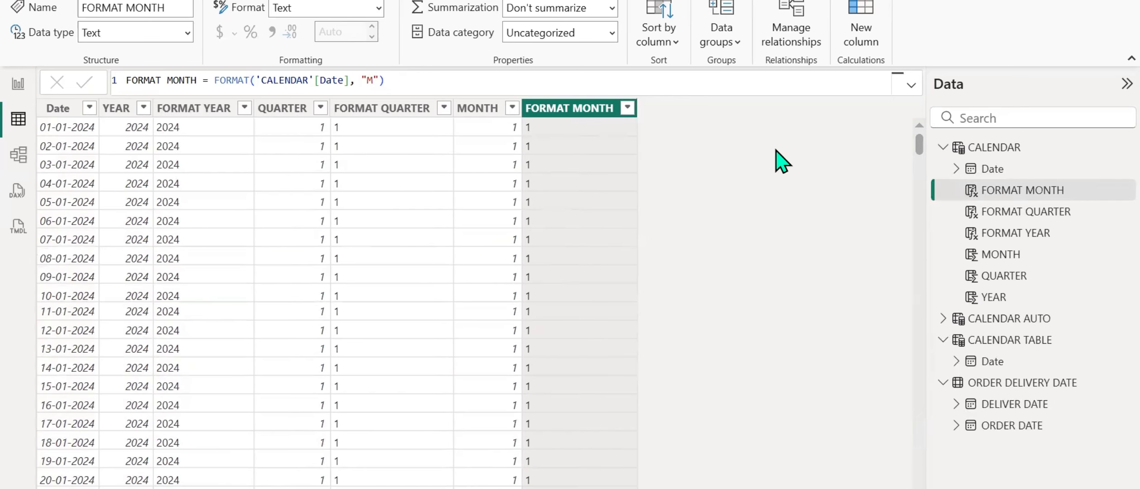
Add a calculated column YEAR-MONTH = FORMAT('CALENDAR'[Date], "YYYY-MM") to the CALENDAR table
left_click(862, 39)
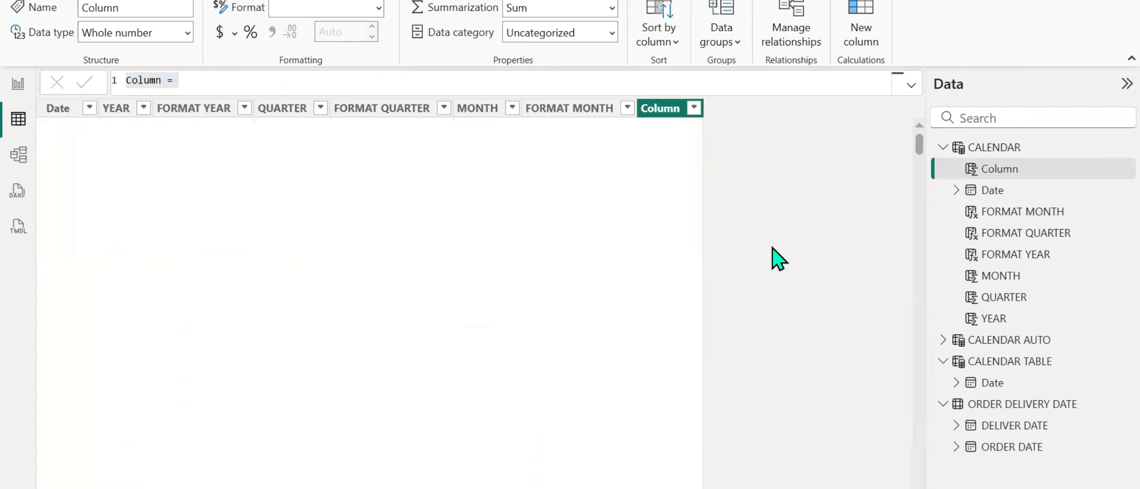
type("YEAR-MONTH")
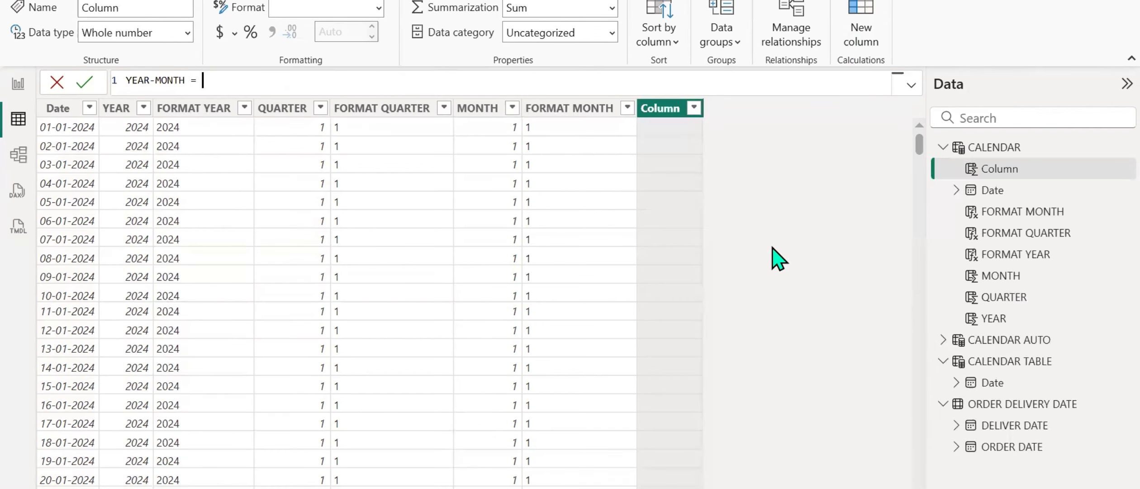
type("FORM")
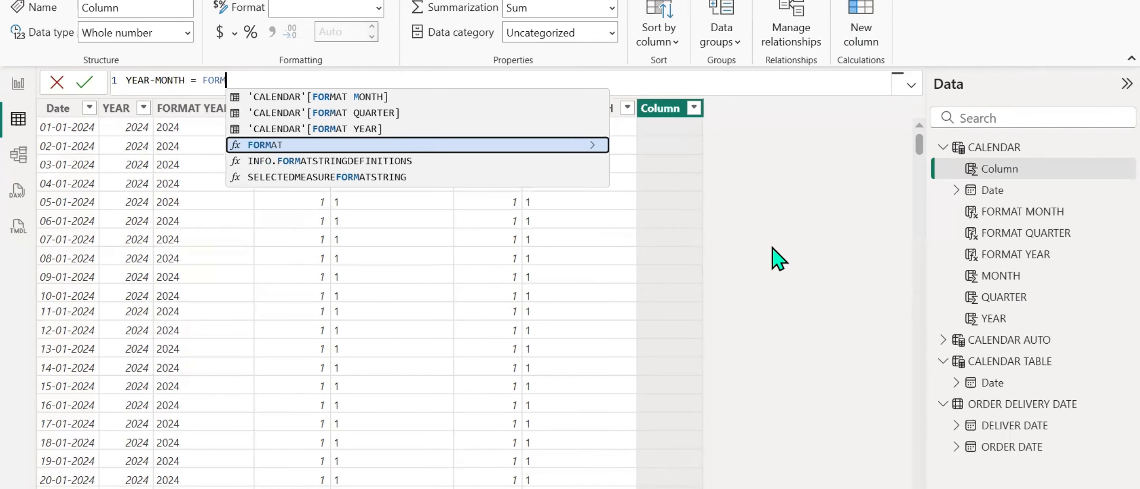
key("Tab")
type("date")
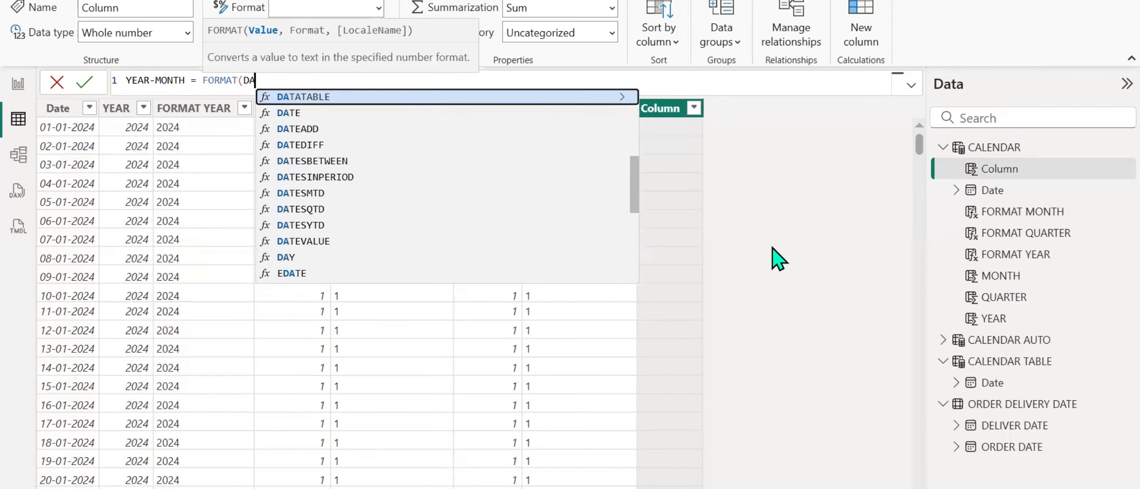
key("Tab")
type(", ")
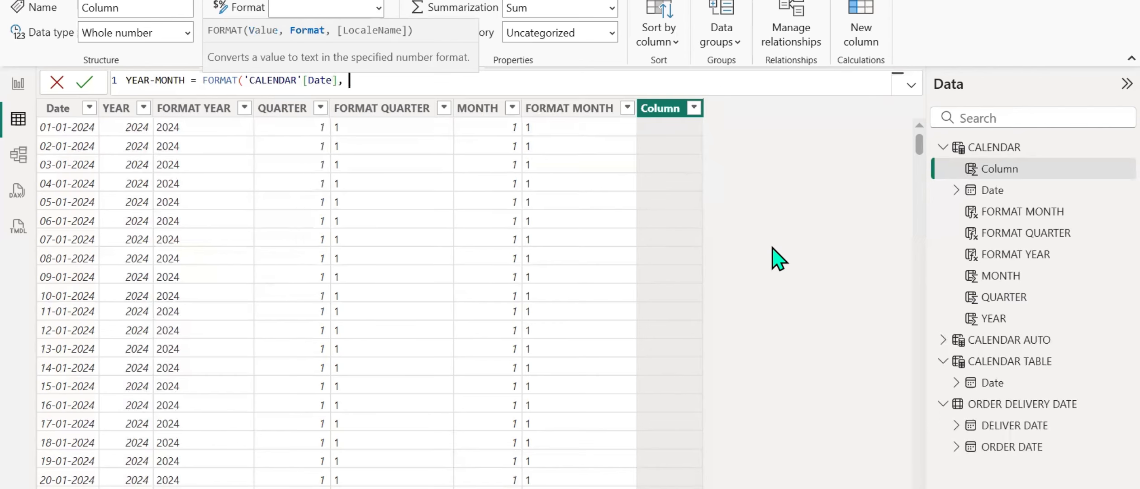
type("\"YYYY-MM\")")
key("Return")
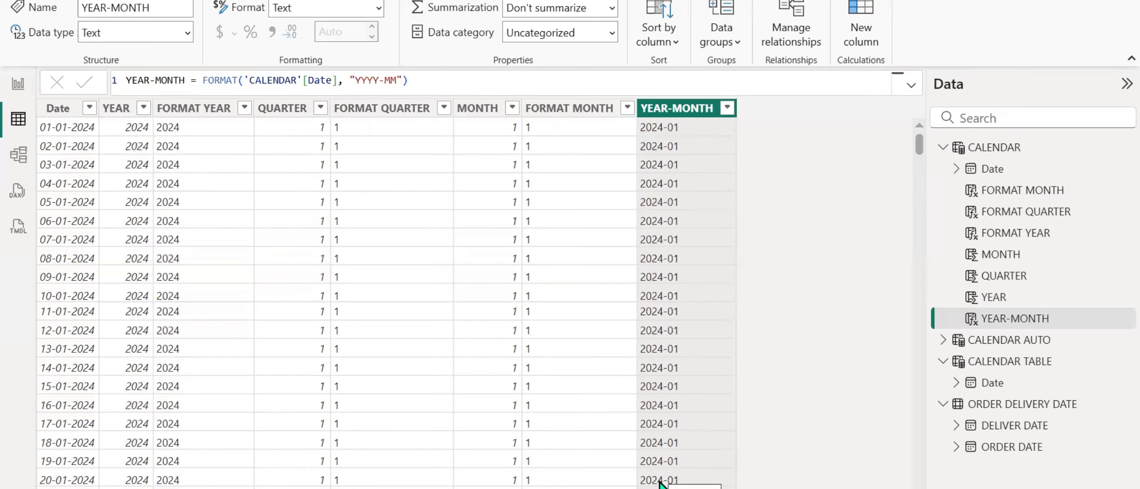
Switch to the text editor notes and add a dashed separator line below the APR - MAR FICAL PERIOD line
mouse_move(678, 488)
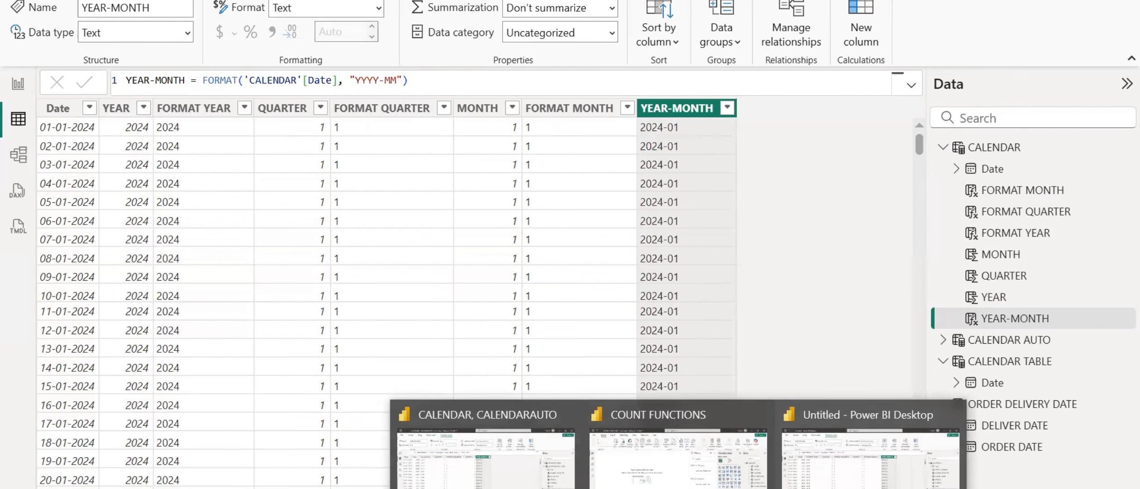
left_click(642, 488)
scroll(477, 300, "down", 8)
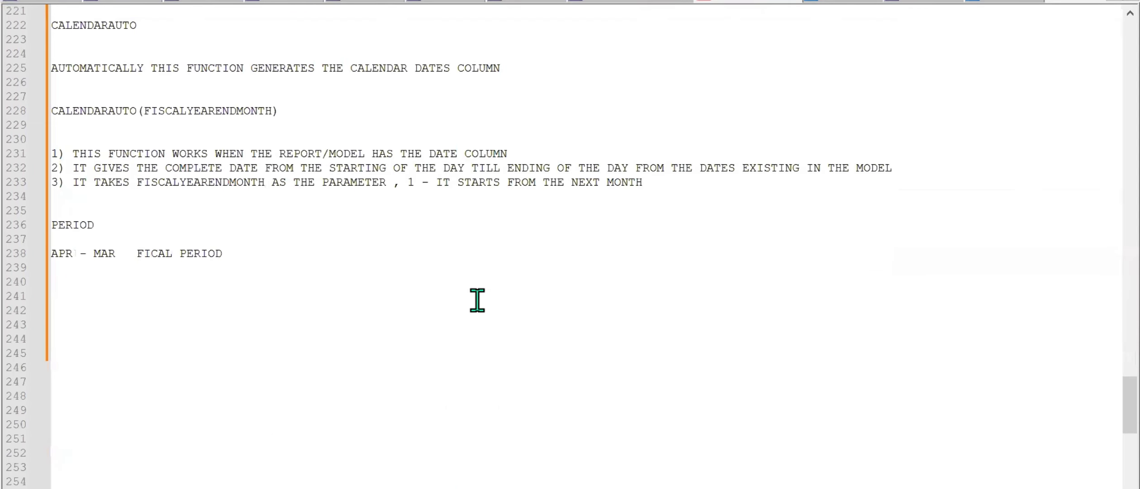
scroll(477, 300, "down", 2)
left_click(238, 207)
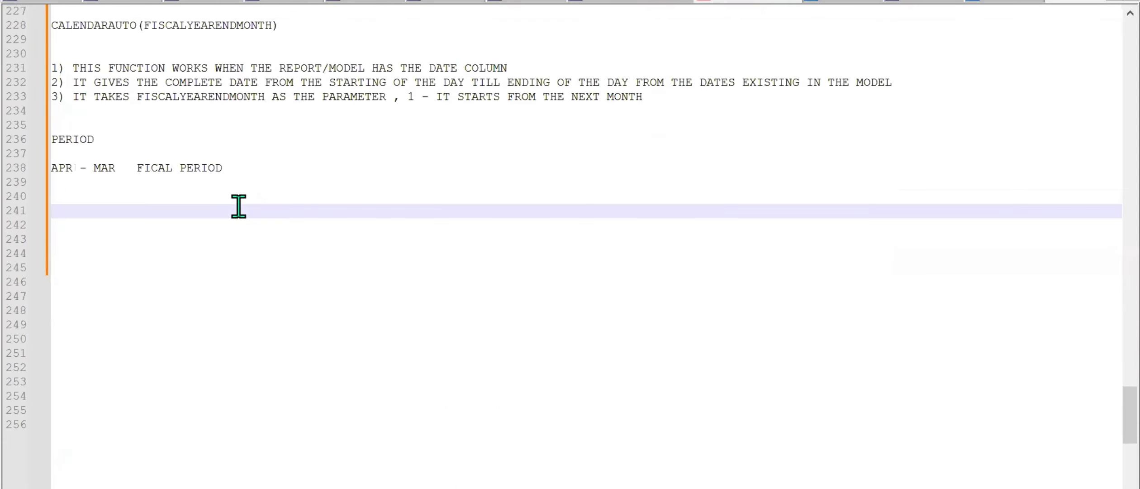
type("------------------------------------------")
key("Return")
key("Return")
key("Return")
Write the heading AGGREGATE FUNCTIONS below the separator and underline it with a row of dashes
type("A")
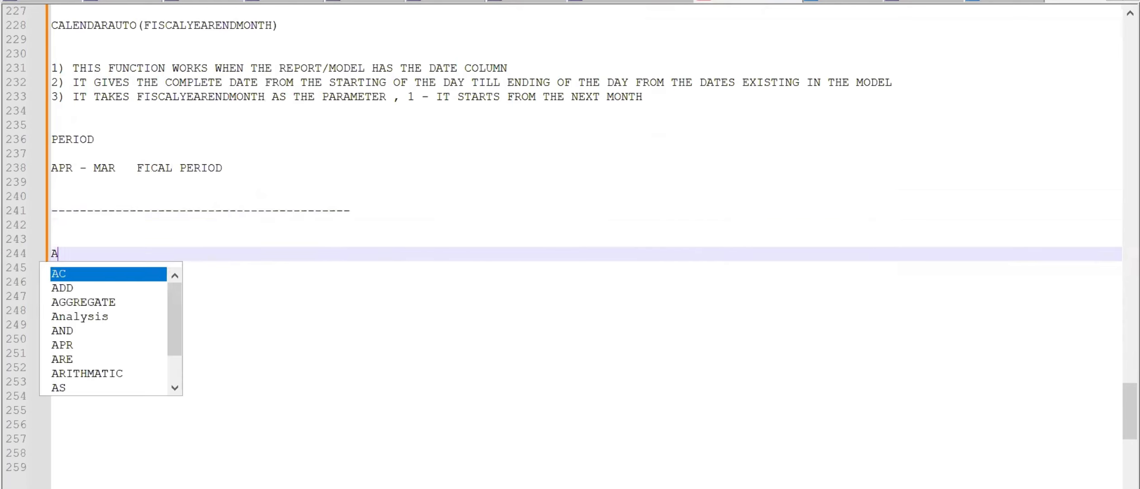
type("GGREGATE ")
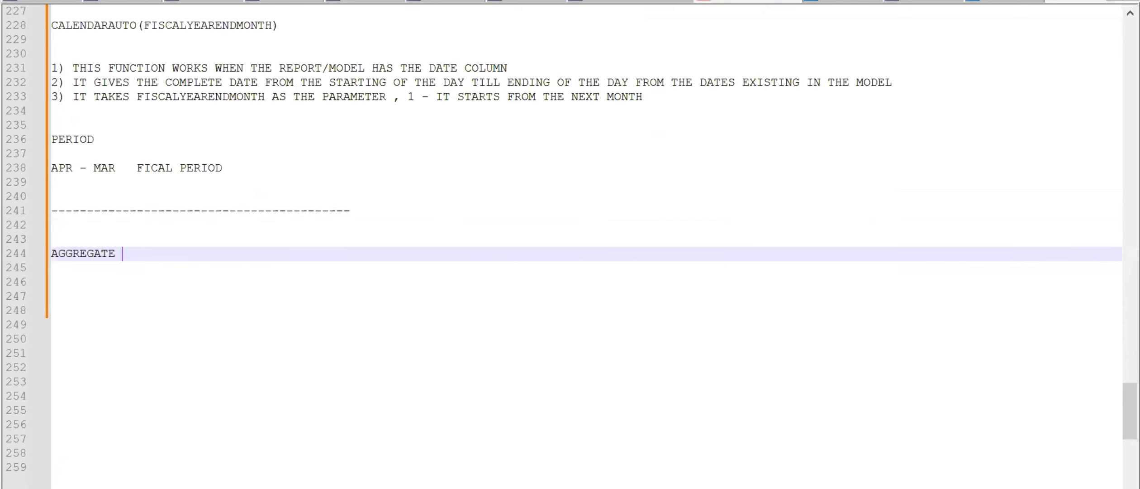
type("FUNCTIONS")
key("Return")
type("----------------------")
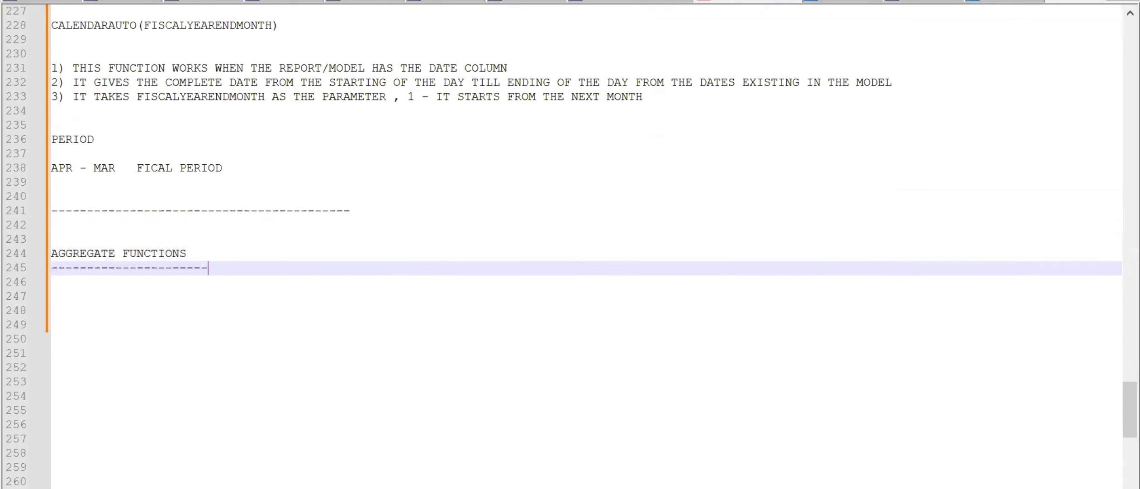
key("Return")
key("Return")
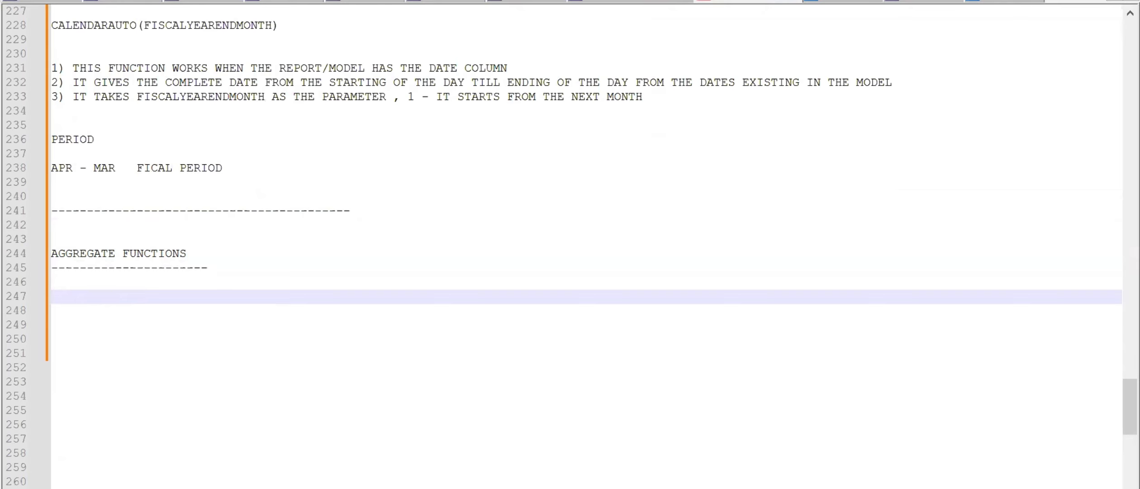
List SUM, MIN, MAX, AVG and COUNT on separate lines under the AGGREGATE FUNCTIONS heading
type("SUM")
key("Escape")
key("Return")
type("MIN")
key("Escape")
key("Return")
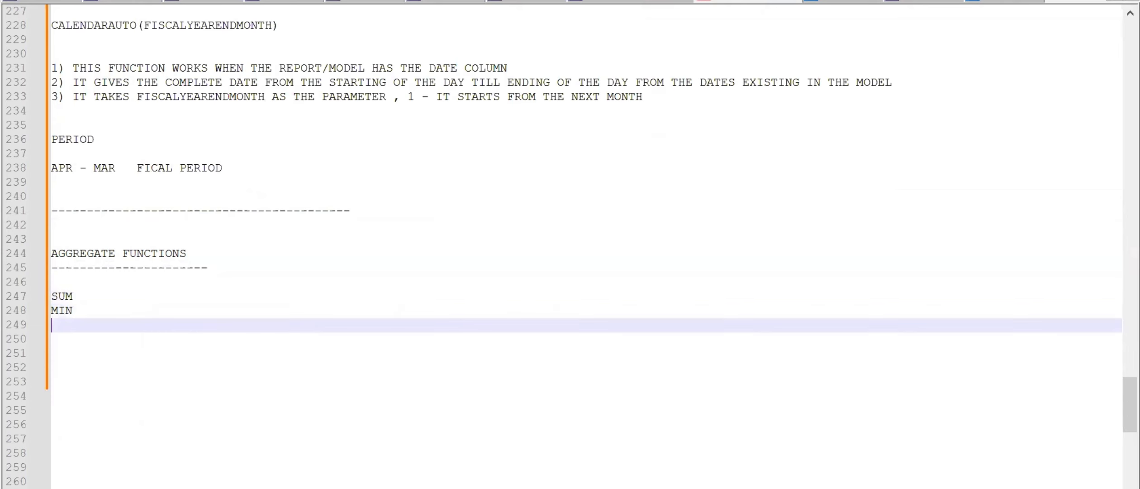
type("MAX")
key("Escape")
key("Return")
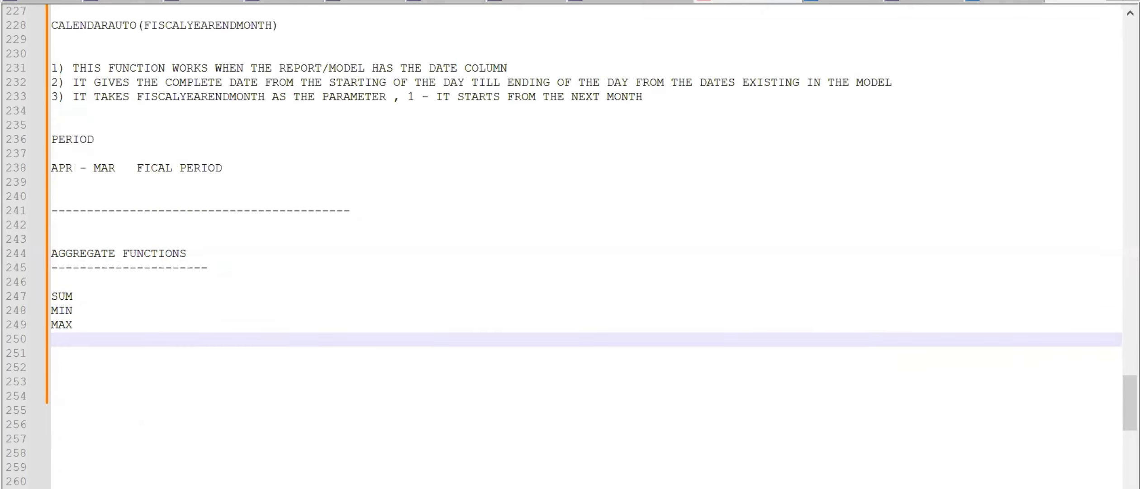
type("AVG")
key("Escape")
key("Return")
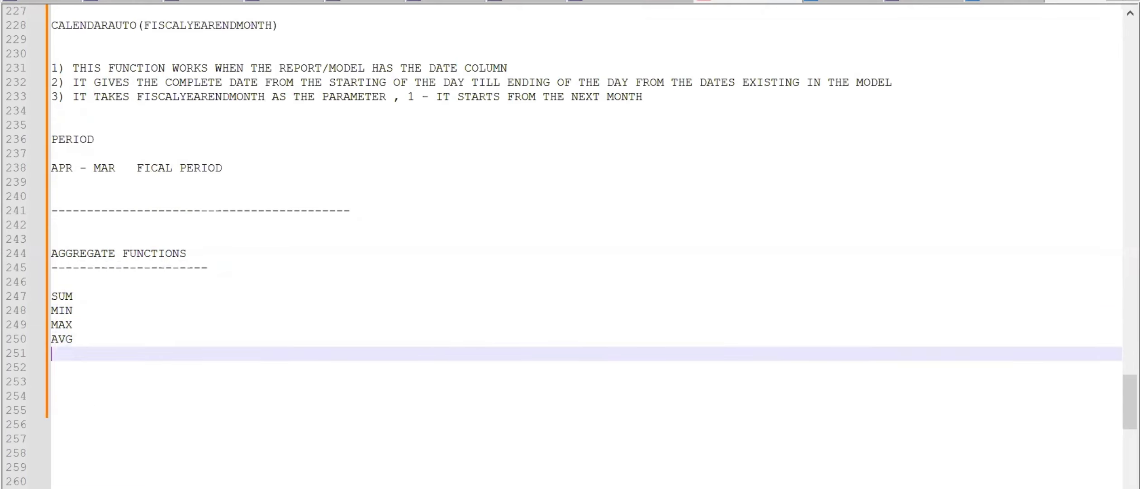
type("COUNT")
Extend the SUM entry with its syntax and description: "- SUM(COLUMNNAME) - ADDS NUMBERS IN THE COLUMN"
key("Up")
key("Up")
key("Up")
key("Up")
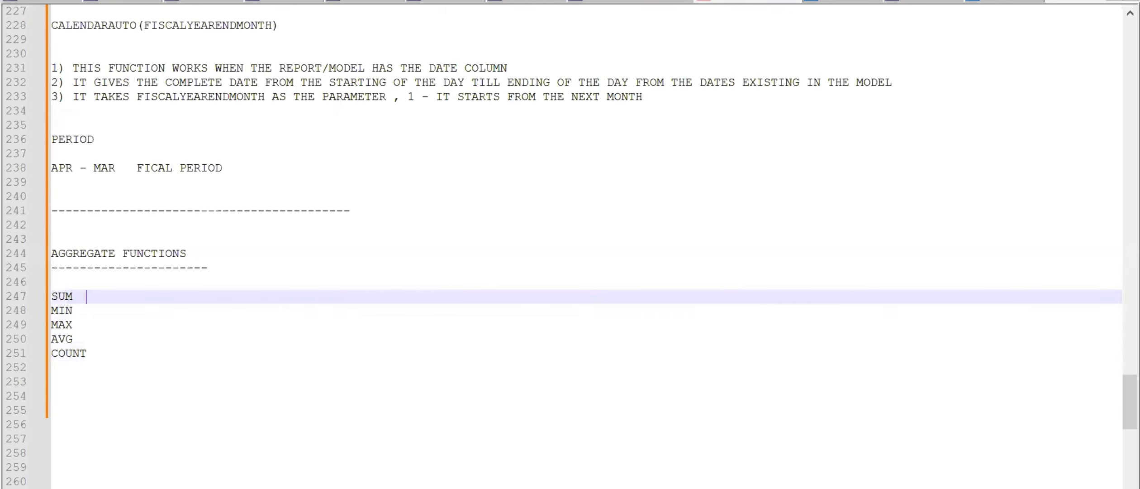
type("- SUM")
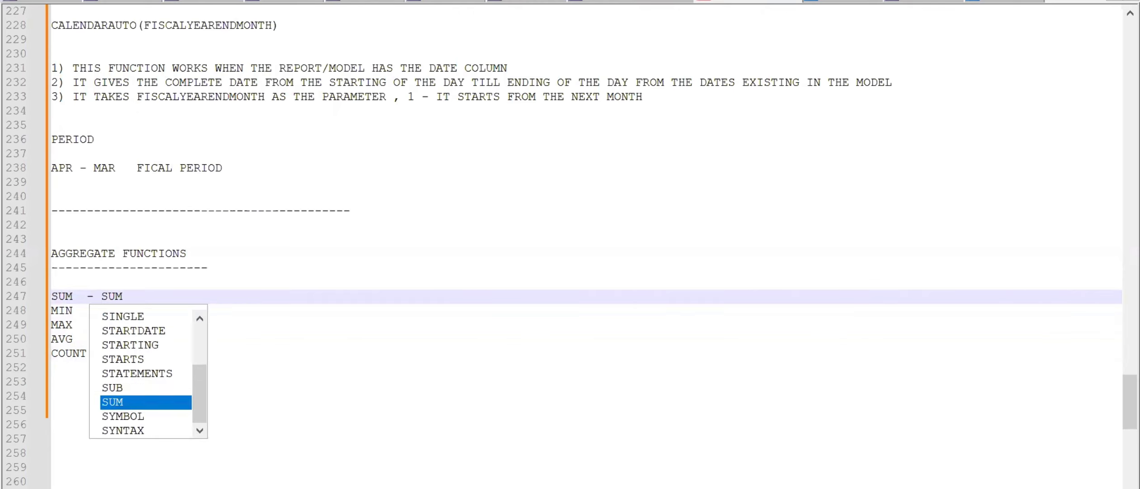
type("(CO")
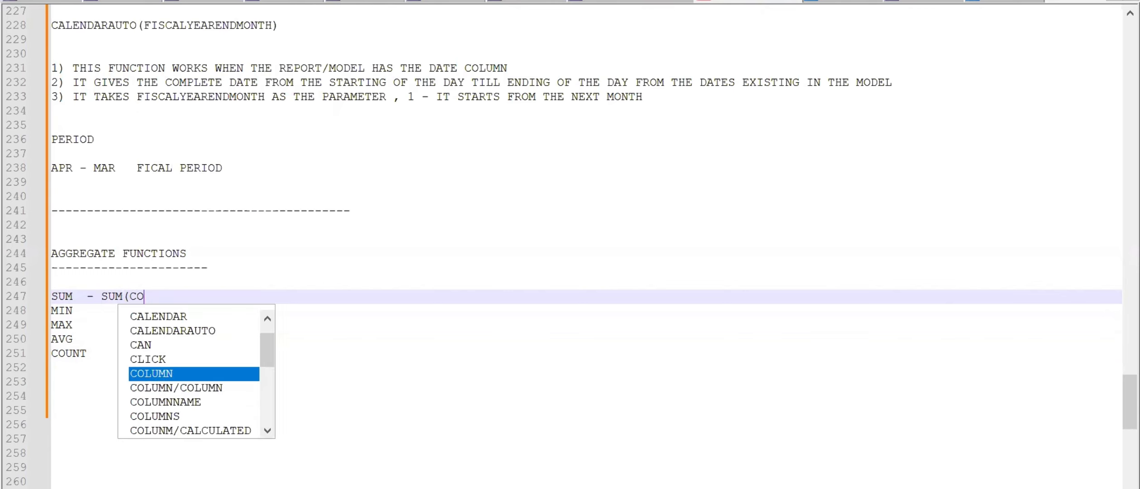
type("LUMNNAME")
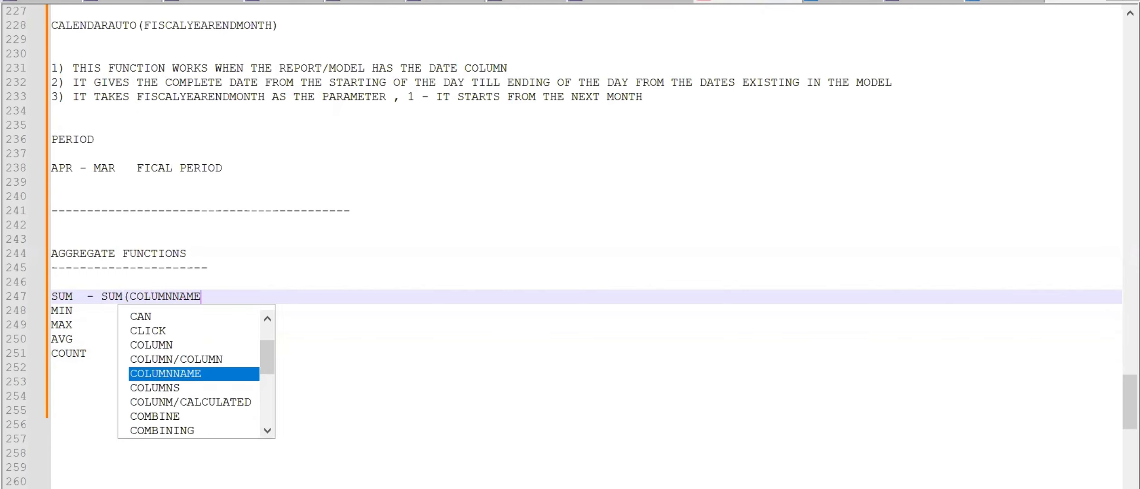
type(")  - A")
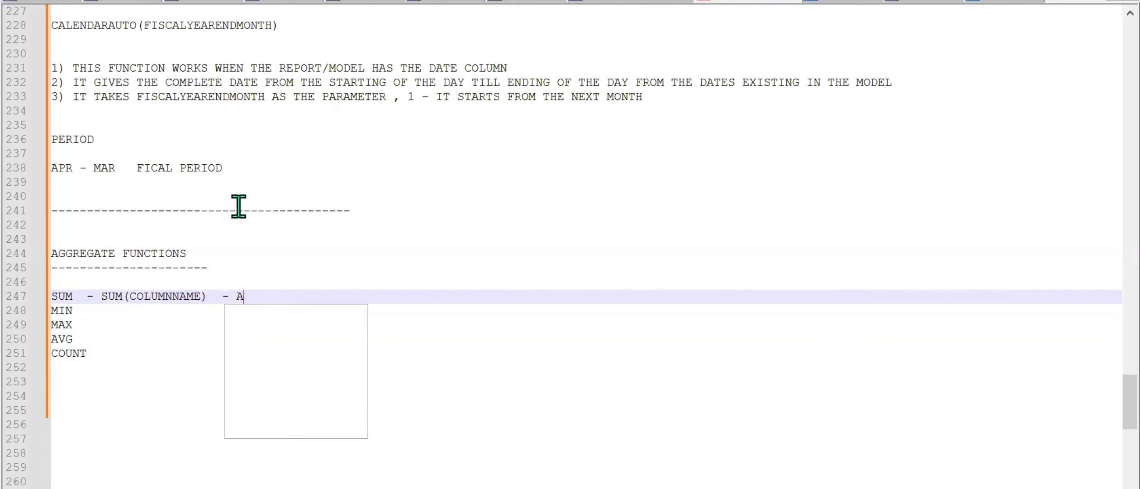
type("DDS NUMBER ")
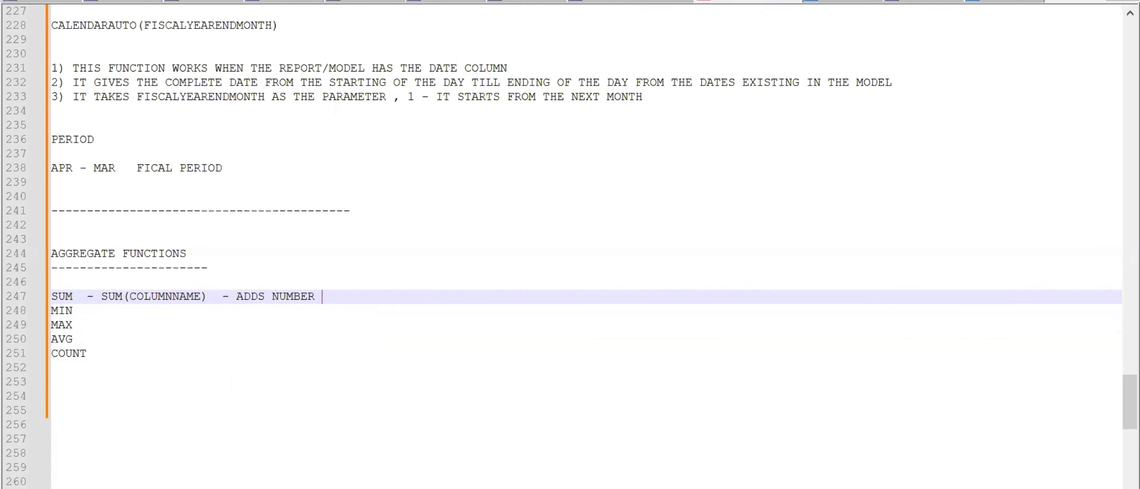
type("IN THE COLUMN")
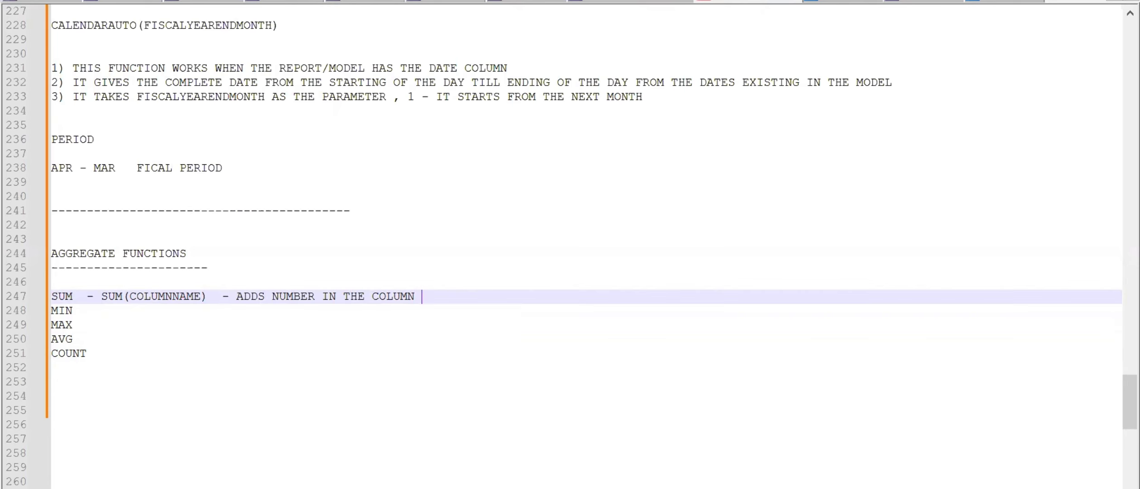
left_click(314, 296)
type("S")
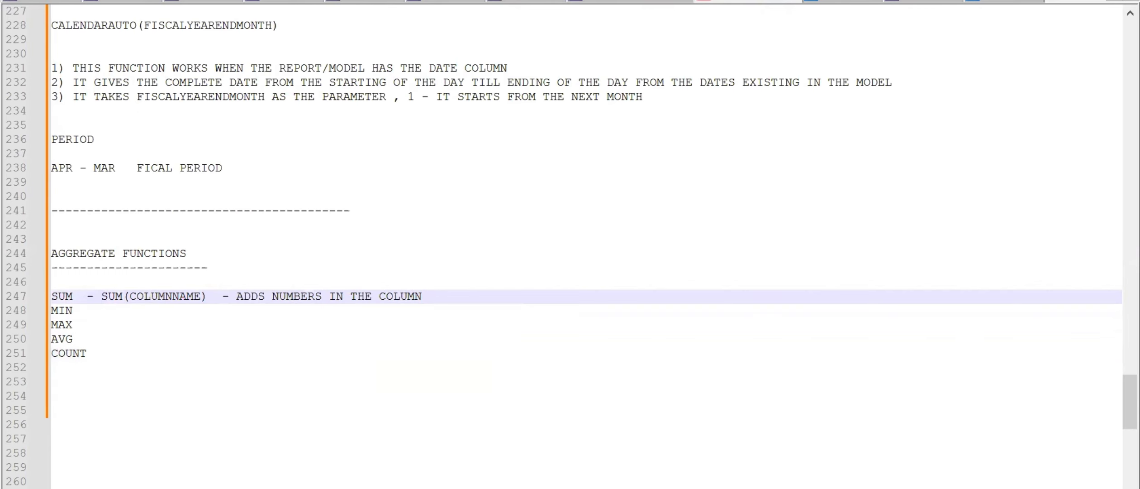
Describe the MIN entry as "- MIN NUMBER" and the MAX entry as "- MAX NUMBER"
left_click(456, 295)
key("Down")
type("- MIN NUMB")
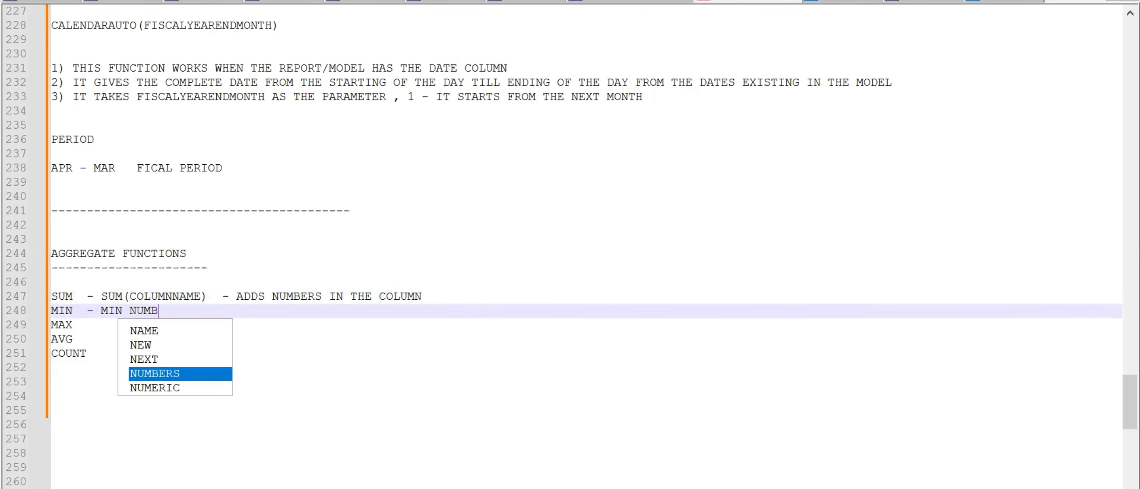
type("ER")
key("Down")
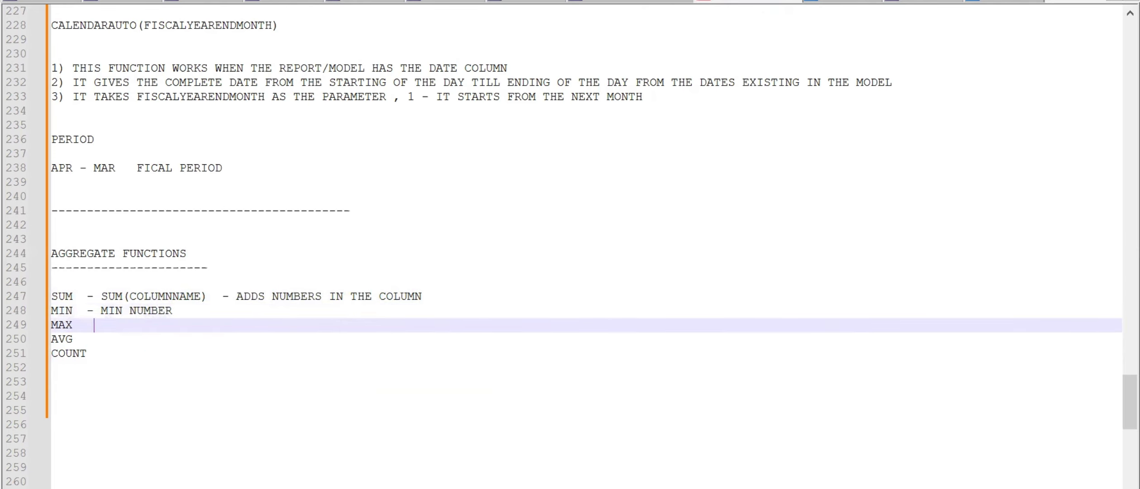
type("- MAX NU")
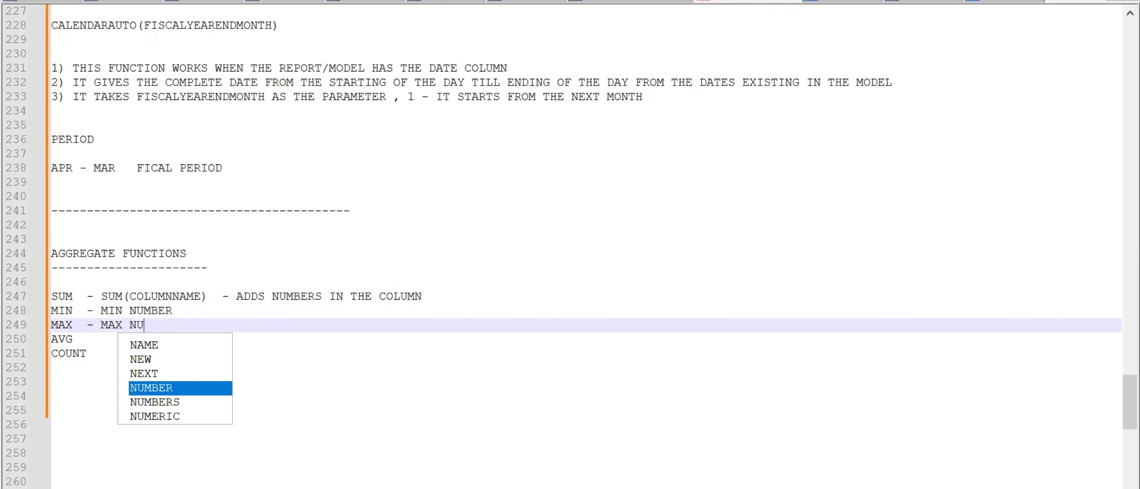
type("MBER")
key("Down")
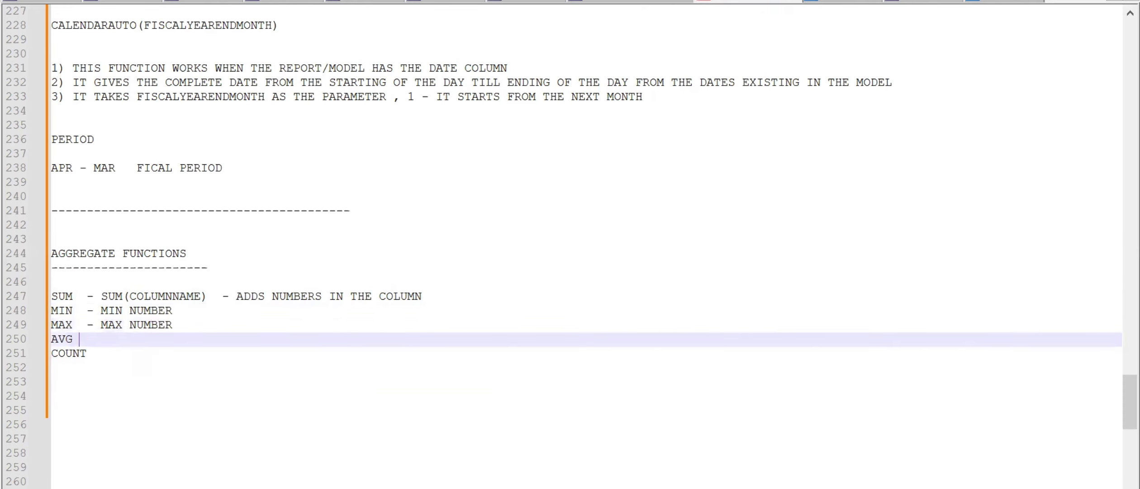
Describe the AVG entry as "- AVG NUMBER" and the COUNT entry as "- IT COUNTS THE ROWS IN THE COLUMN"
type("- AVG NUMBER")
key("Down")
type("- IT")
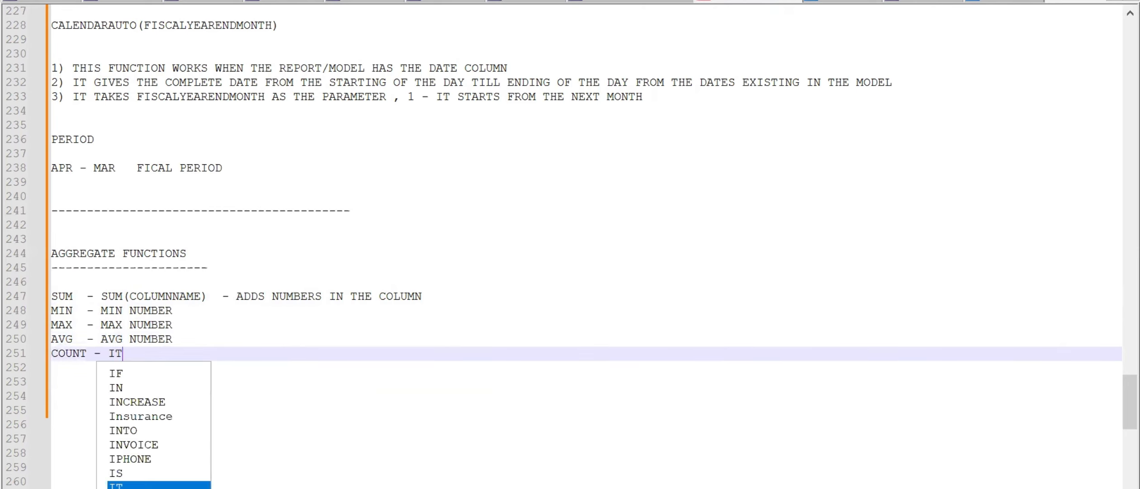
type(" COUNTS TH")
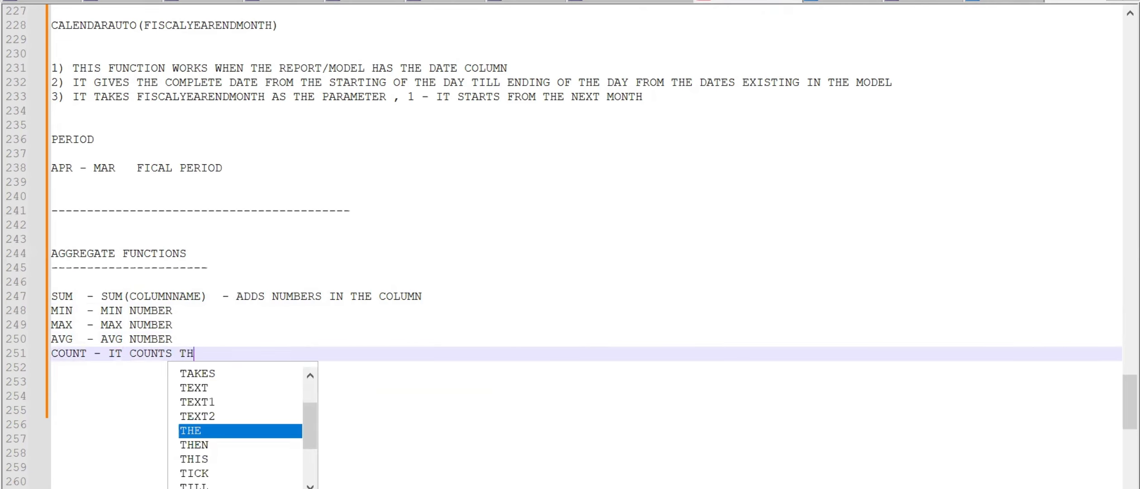
type("E ROWS IN THE COLUMN")
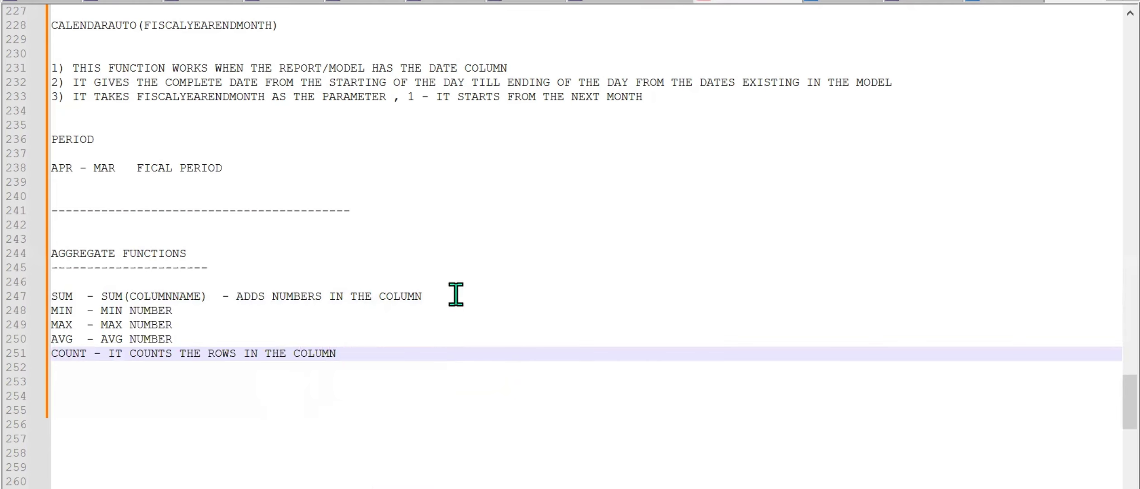
scroll(455, 295, "down", 3)
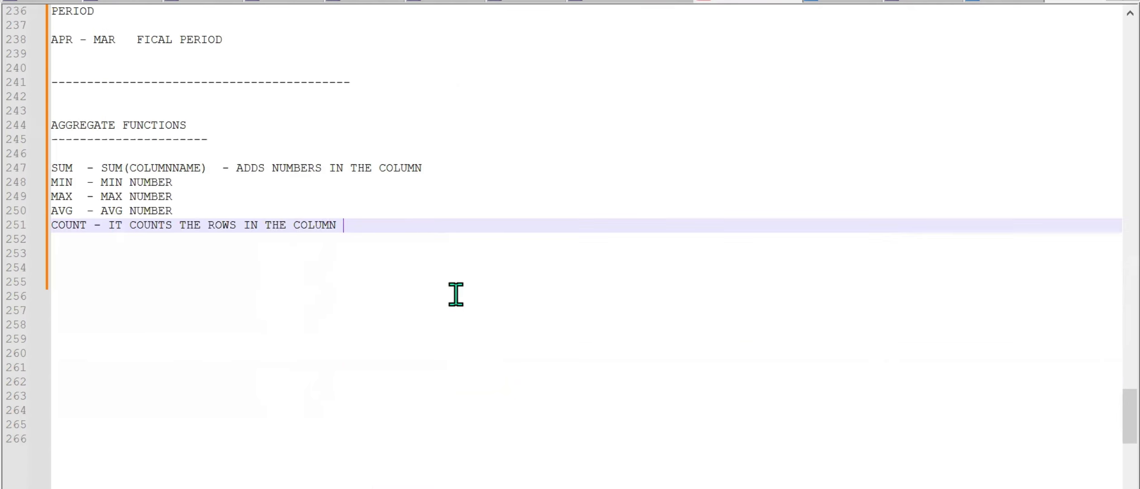
Switch to the COUNT FUNCTIONS report in Power BI Desktop and show the Mark List table's data rows
mouse_move(679, 487)
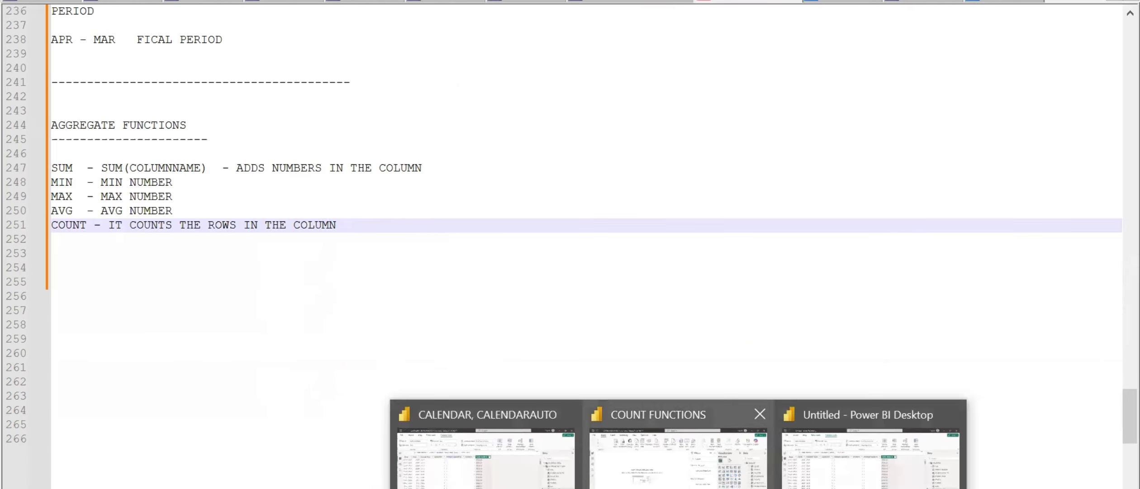
left_click(679, 457)
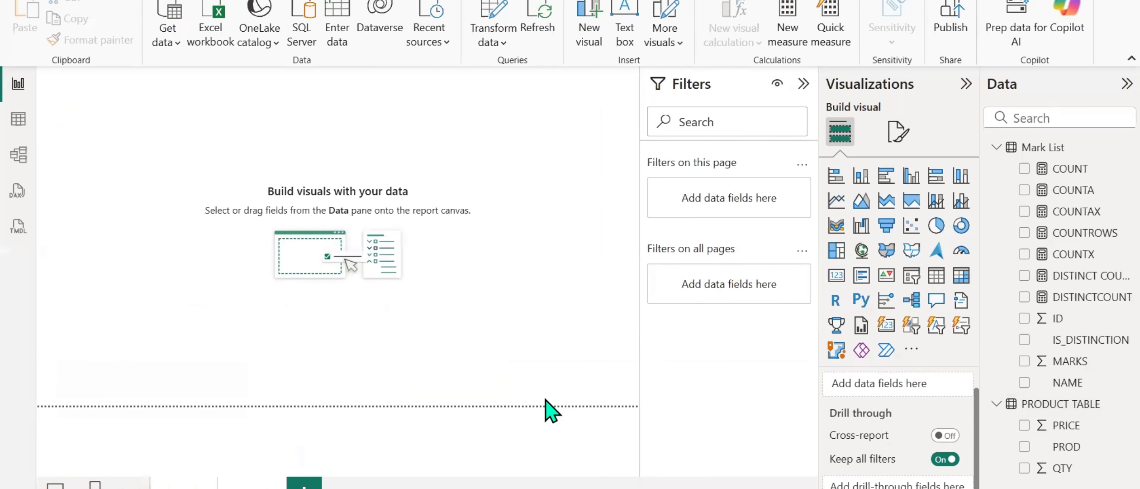
left_click(18, 119)
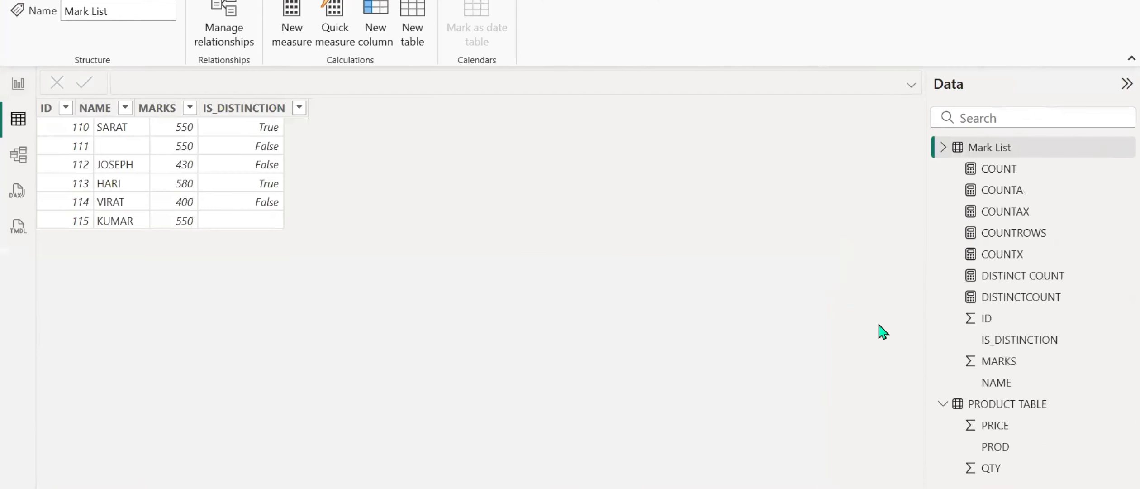
View the PRODUCT TABLE rows, and build a table visual on the report page with PROD, QTY and PRICE
left_click(1040, 404)
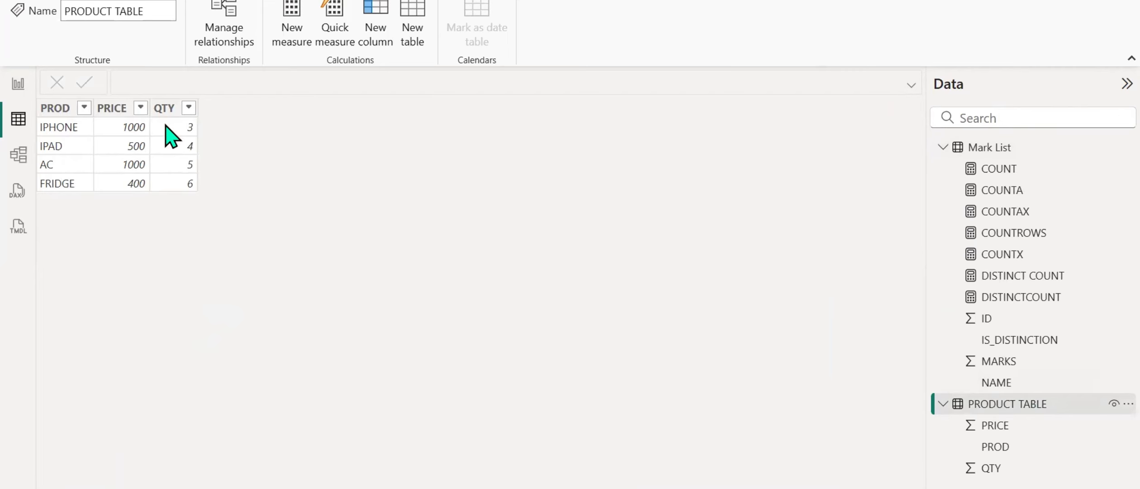
left_click(19, 87)
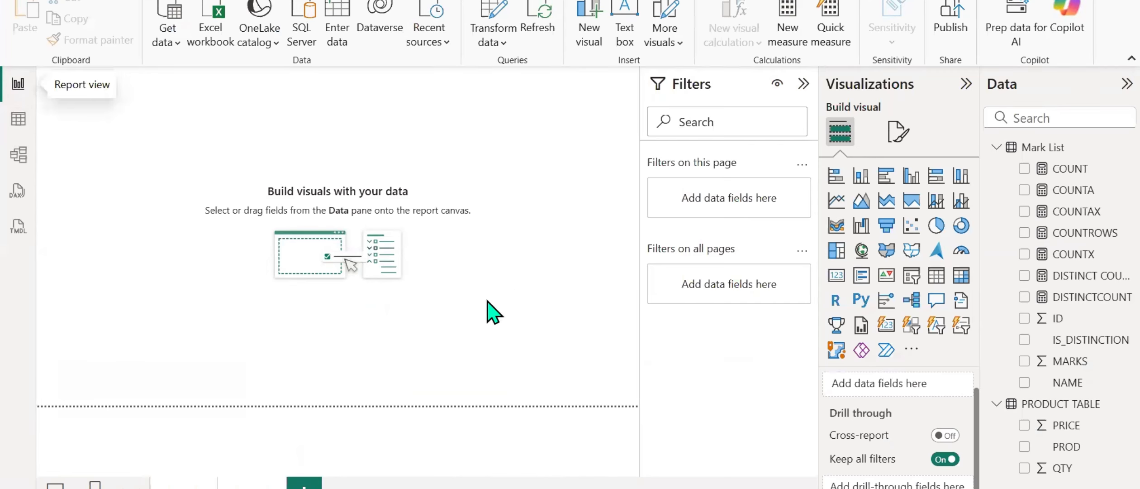
left_click(934, 283)
left_click_drag(152, 173, 573, 266)
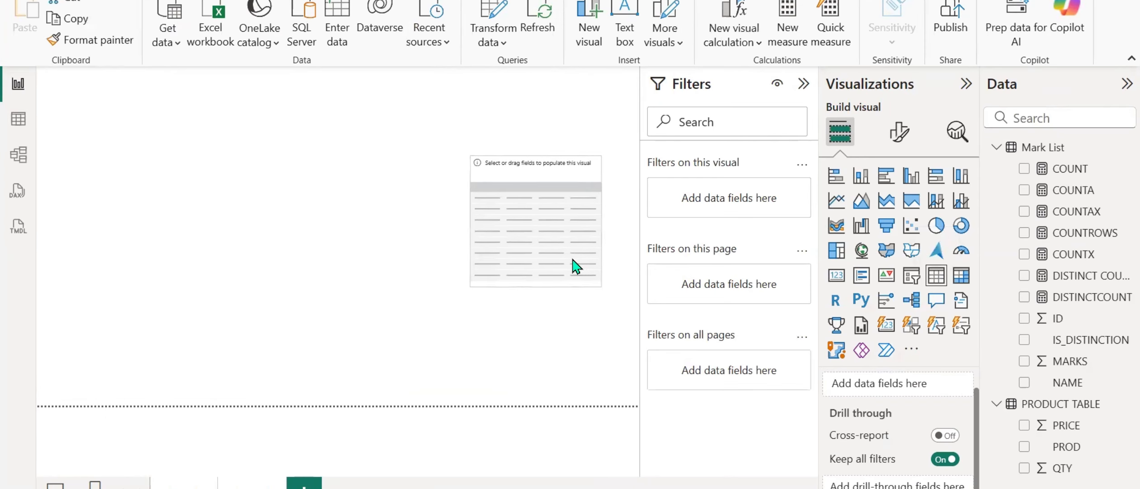
left_click(1025, 446)
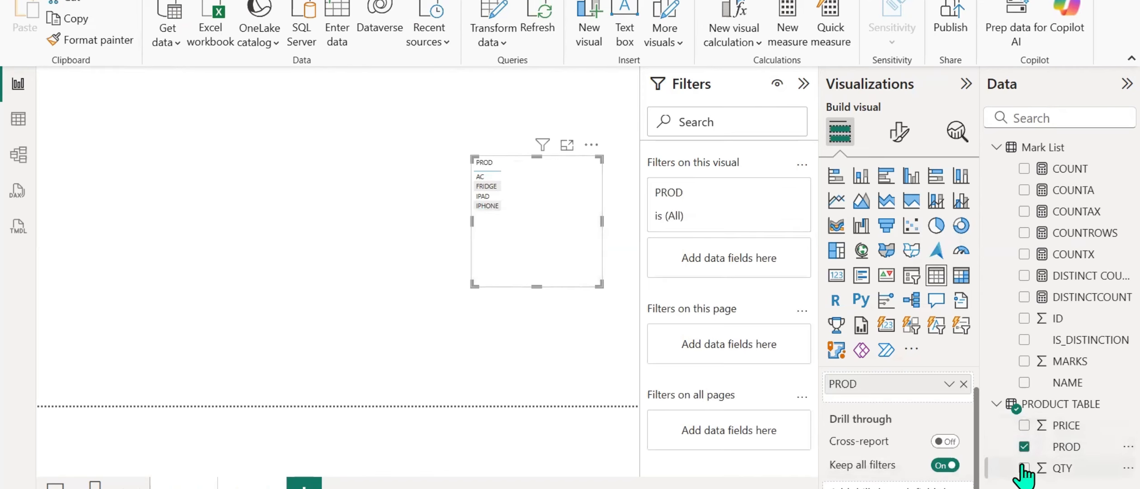
left_click(1025, 468)
left_click(1024, 425)
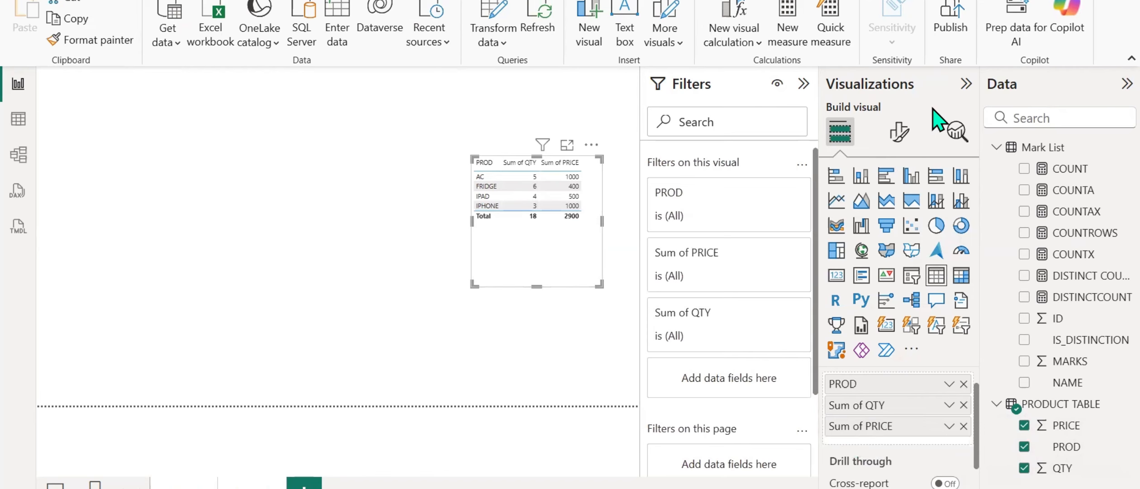
Set the table visual's global font size to 20 and enlarge the visual to fit all its columns
left_click(898, 132)
type("FONT")
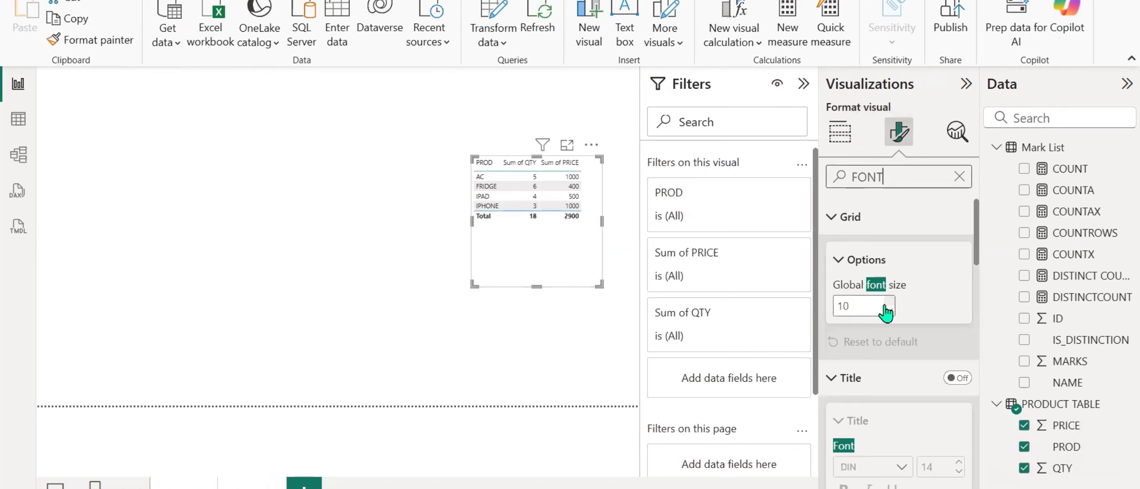
double_click(874, 305)
type("20")
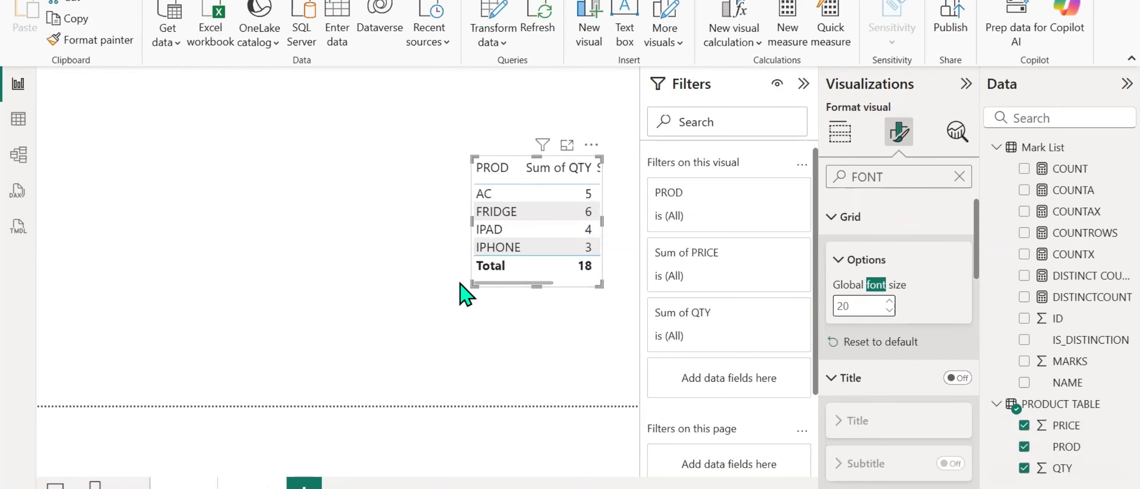
left_click_drag(472, 285, 474, 362)
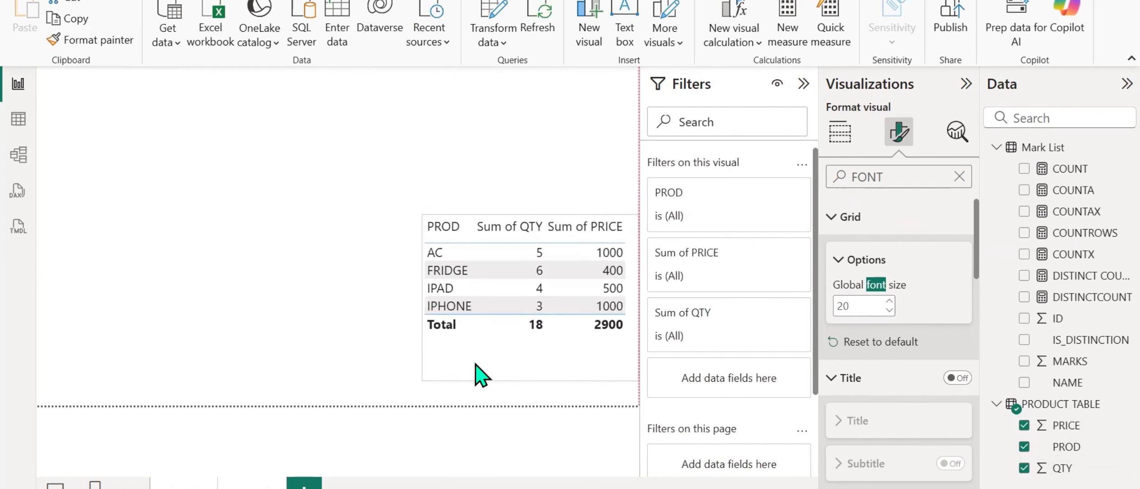
left_click(840, 132)
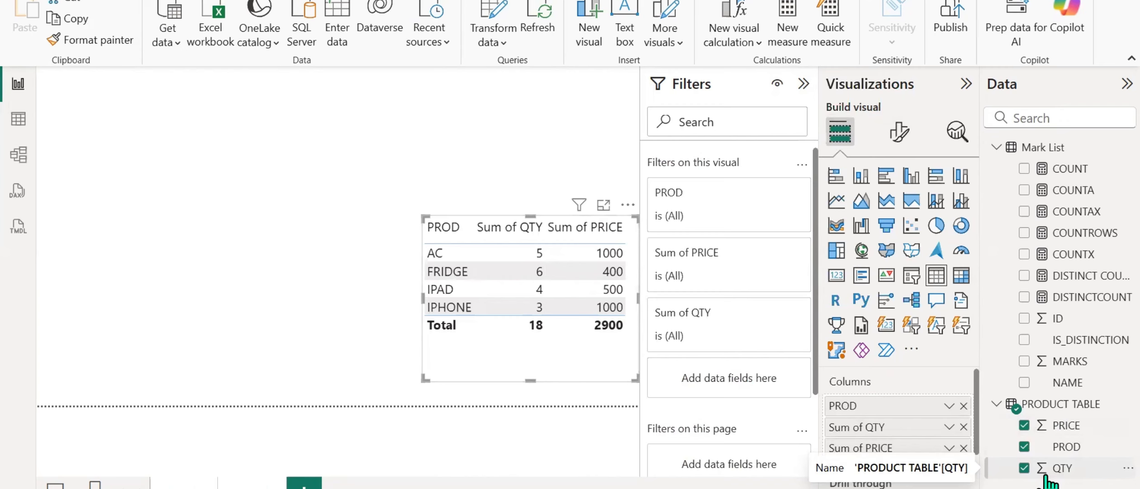
Try the Don't summarize option on the table visual's QTY column, and restore its Sum aggregation
left_click(949, 427)
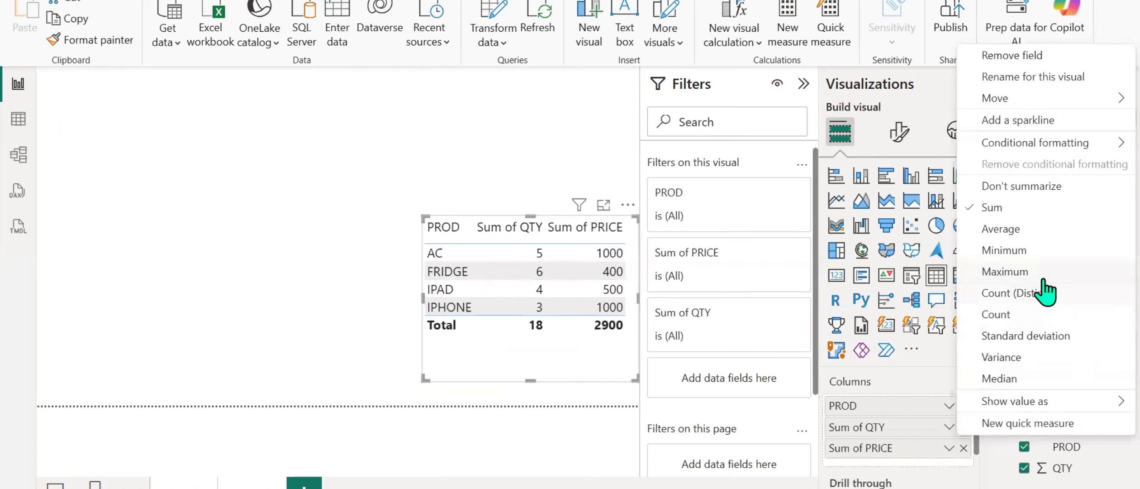
left_click(1022, 206)
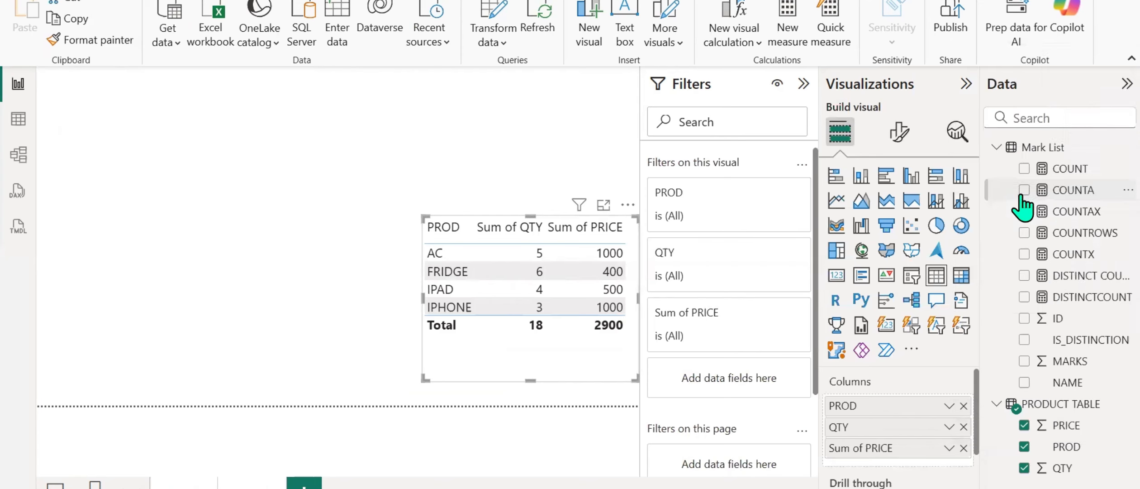
left_click(949, 426)
left_click(1007, 186)
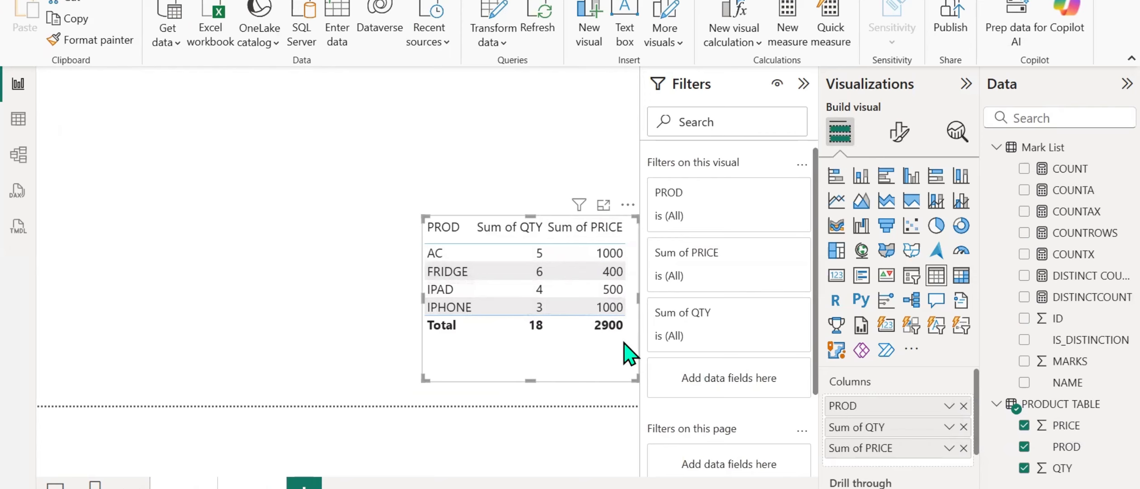
Create a measure in PRODUCT TABLE with the formula QUANTITY = SUM('PRODUCT TABLE'[QTY])
right_click(1073, 447)
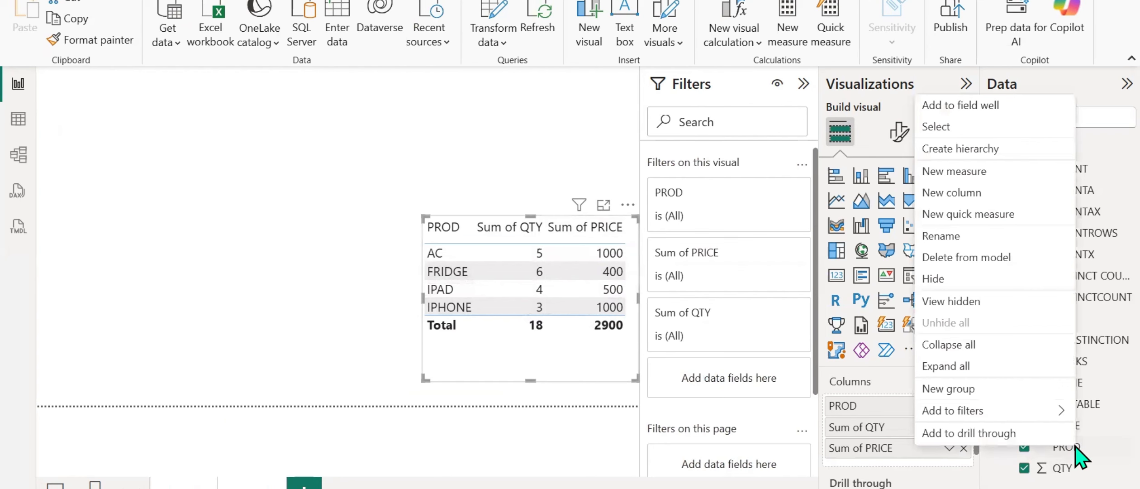
left_click(975, 173)
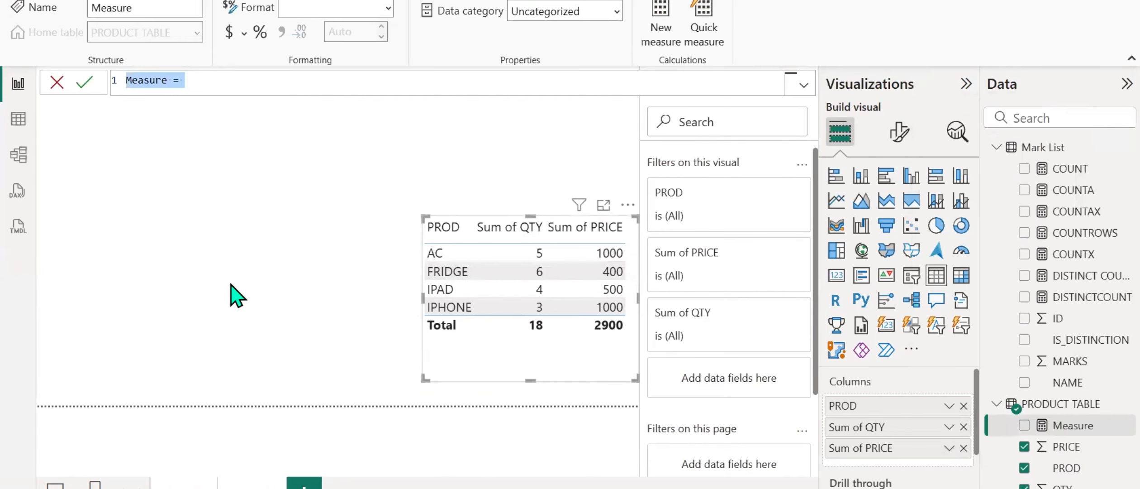
type("QUAN")
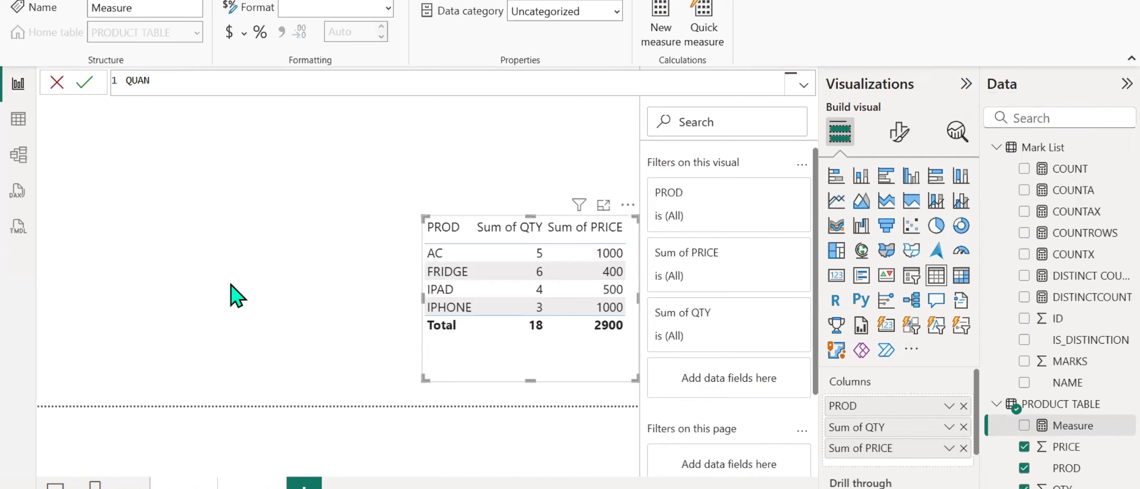
type("TITY = SUM(QU")
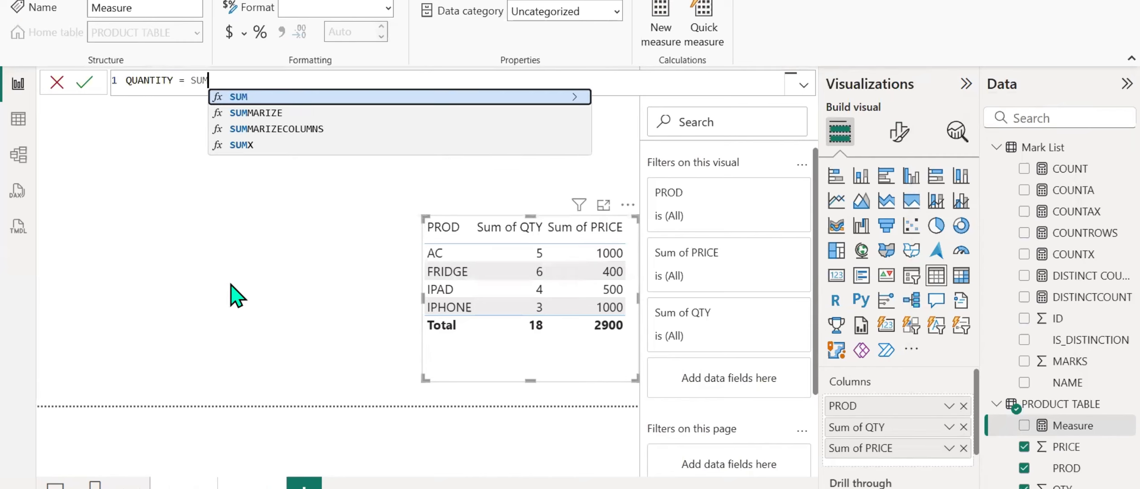
key("BackSpace")
key("BackSpace")
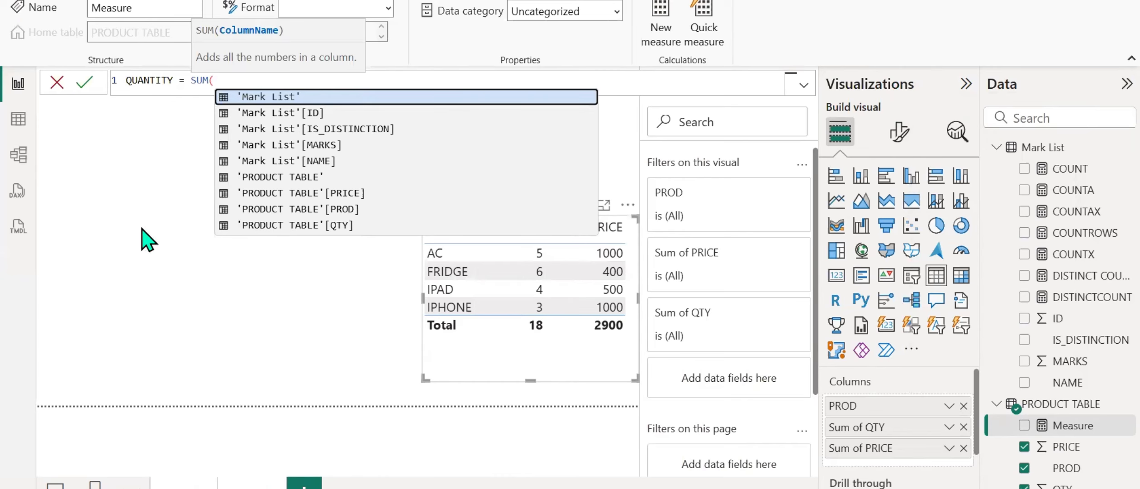
type("Q")
key("Tab")
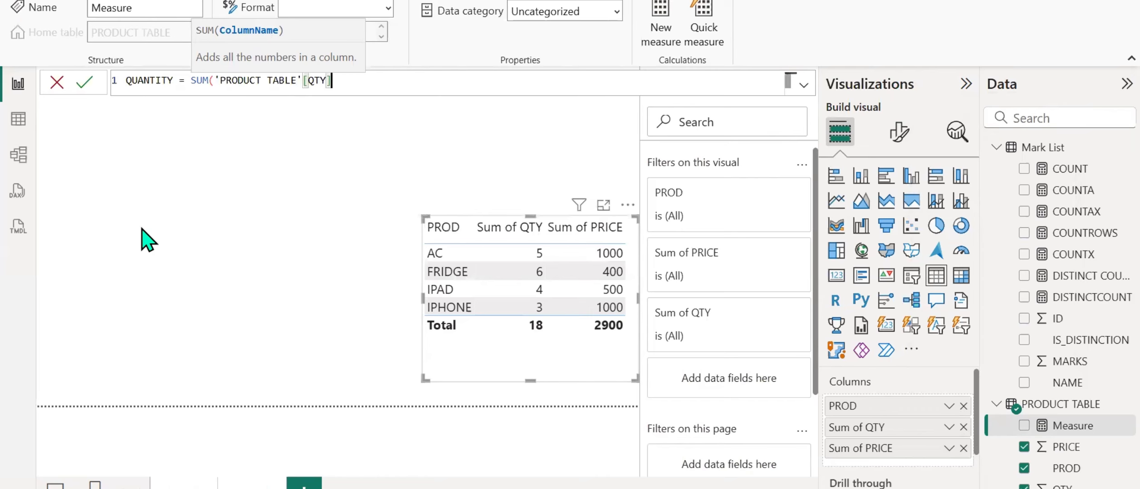
type(")")
key("Return")
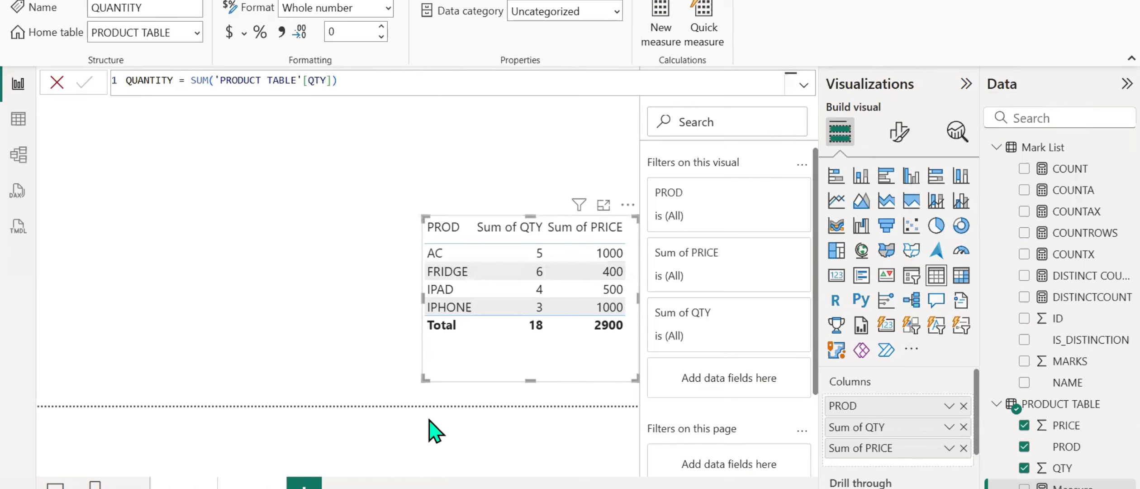
Widen the table visual and replace its Sum of QTY column with the QUANTITY measure, placed before Sum of PRICE
left_click_drag(425, 293, 295, 313)
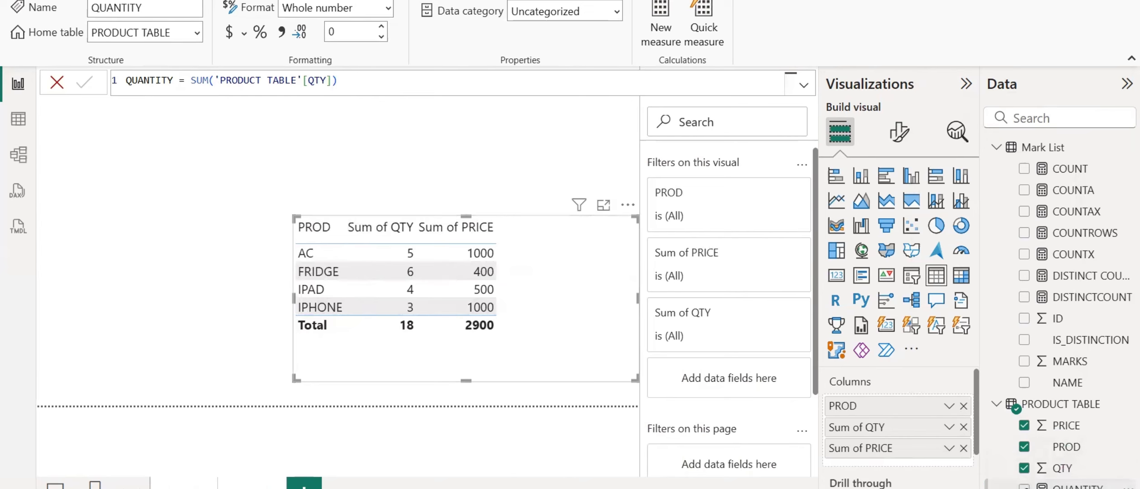
left_click_drag(1070, 487, 855, 446)
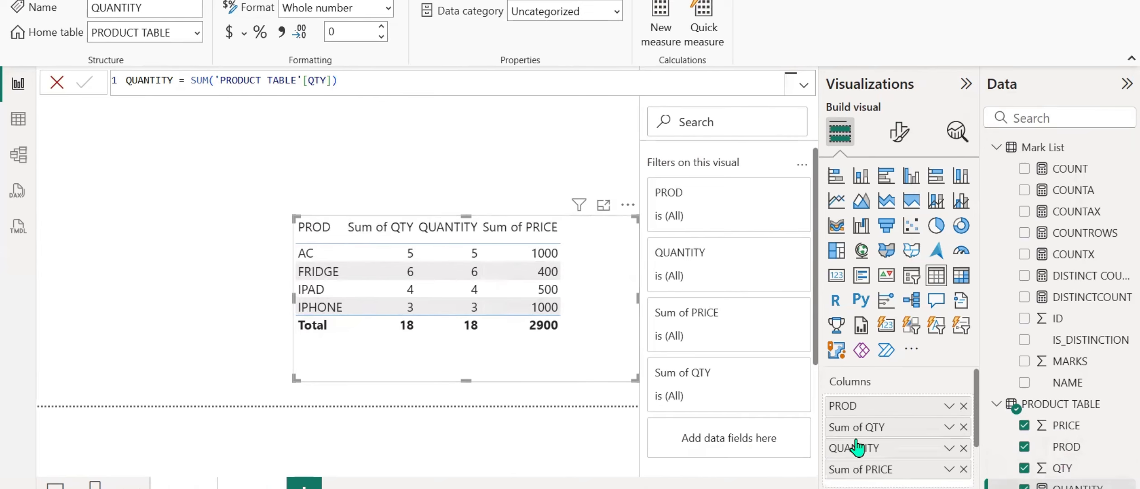
left_click(949, 449)
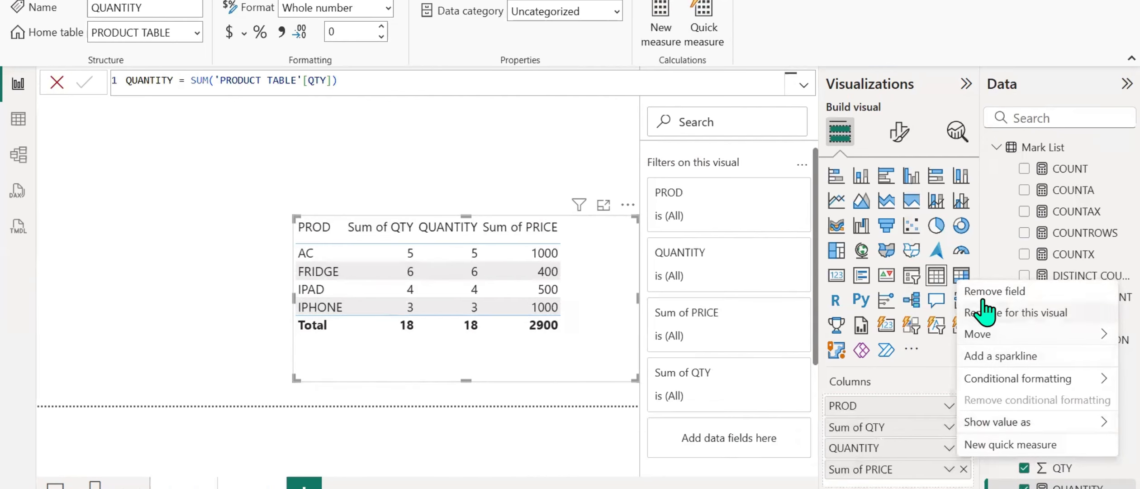
left_click(510, 369)
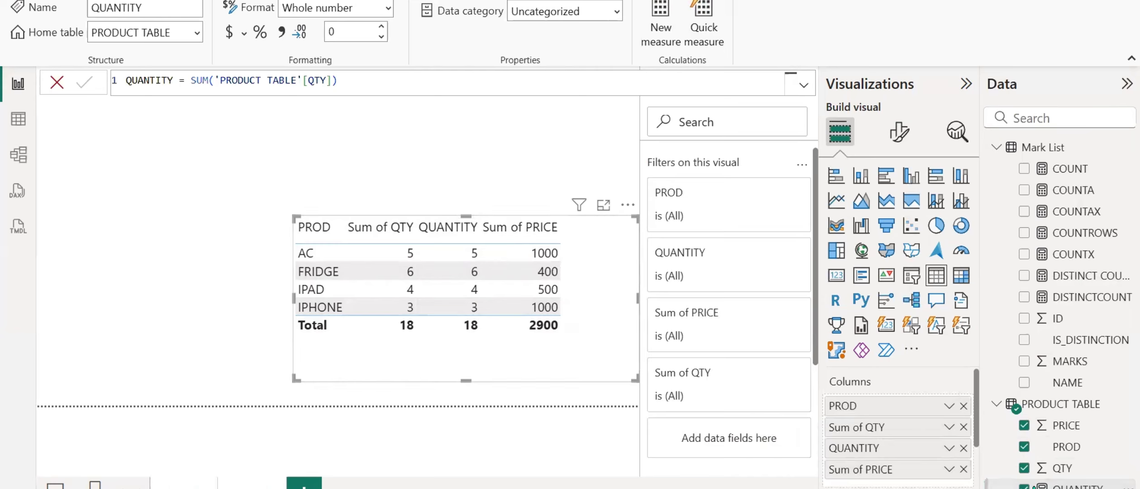
left_click(1024, 469)
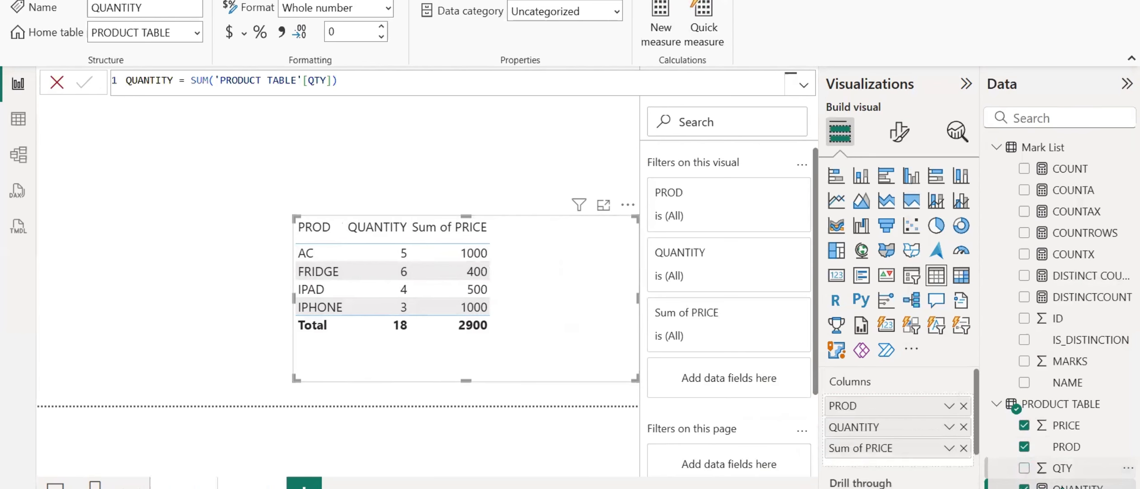
Create the measure PRICE NEW = SUM('PRODUCT TABLE'[PRICE]) and use it in the table visual in place of Sum of PRICE
right_click(1063, 485)
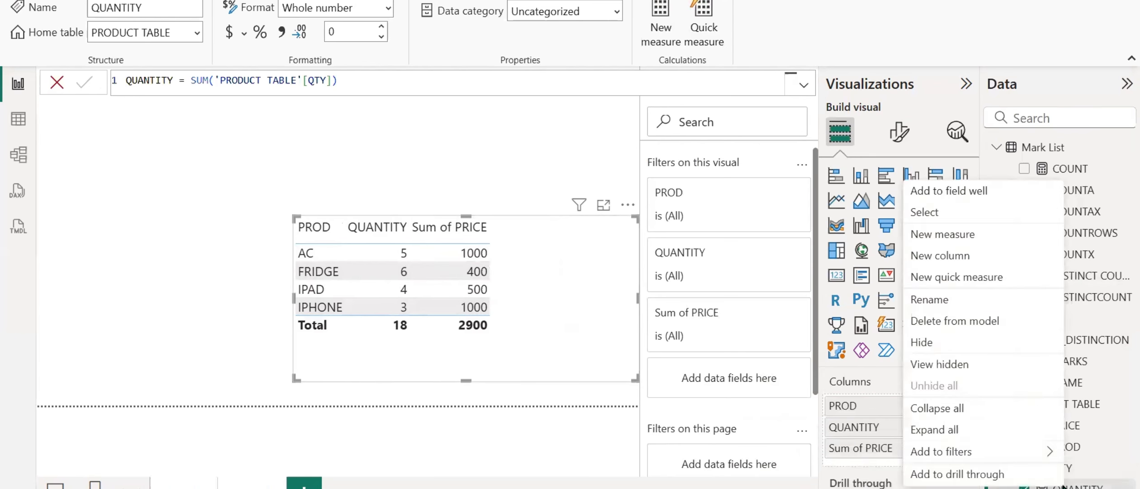
left_click(947, 237)
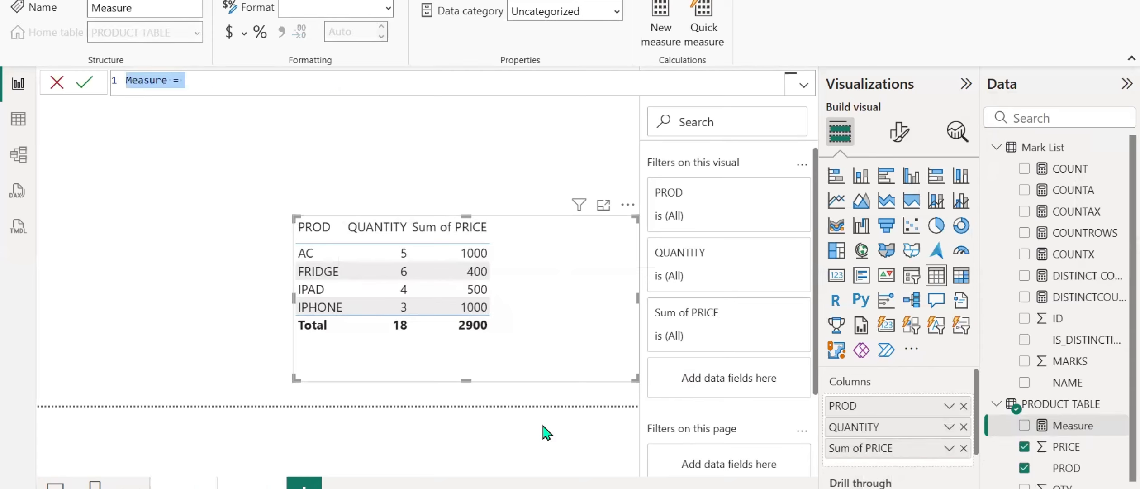
type("PRICE")
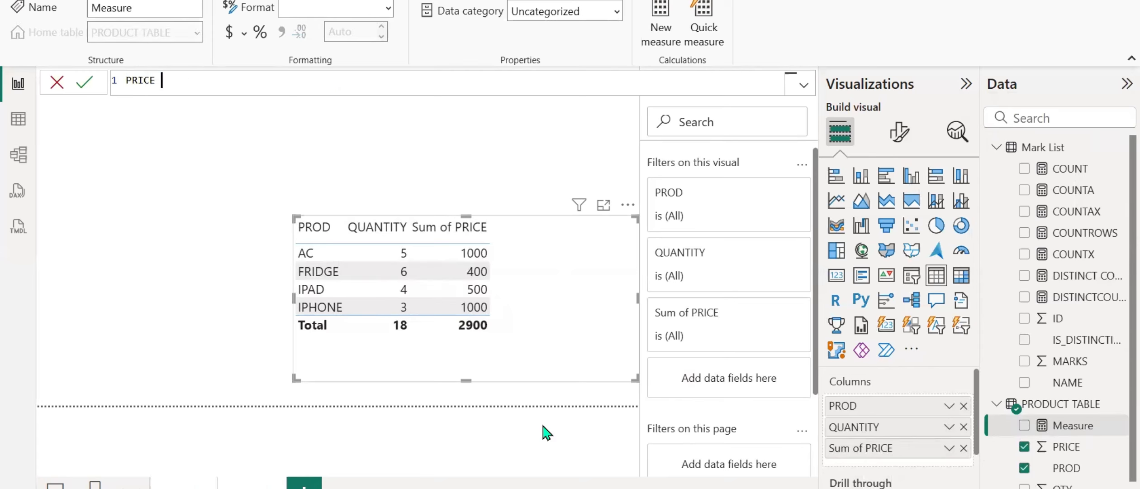
type(" NEW = SUM(PR")
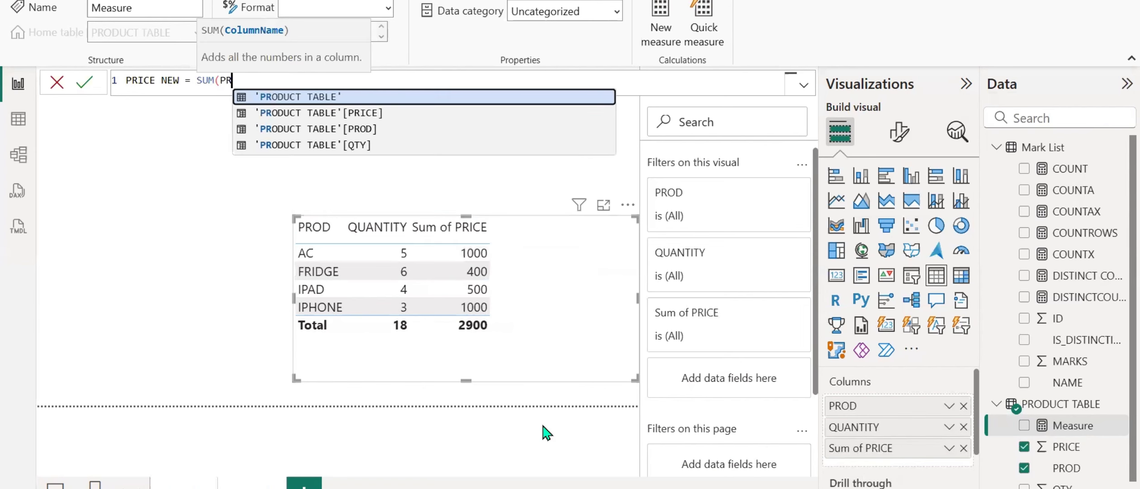
key("Down")
key("Tab")
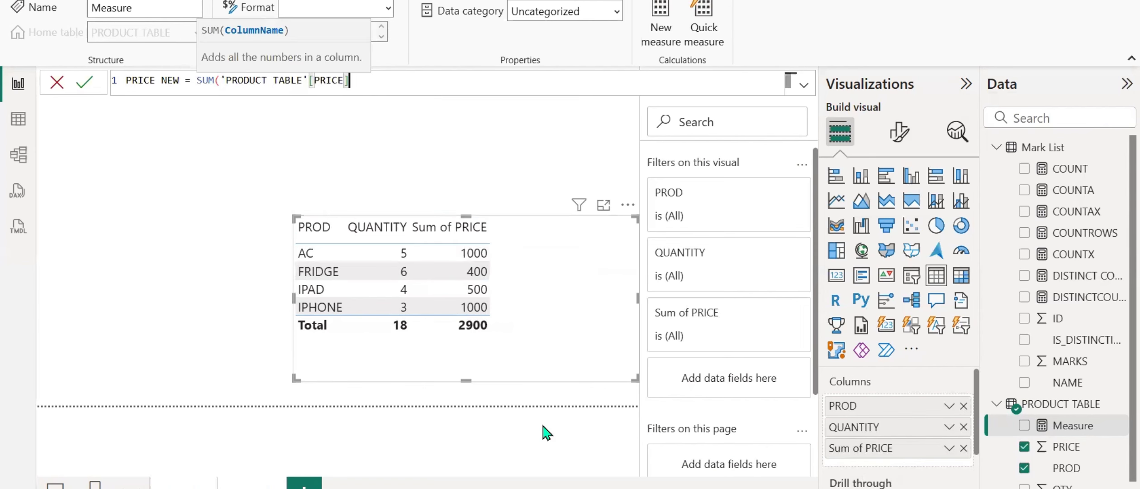
type(")")
key("Return")
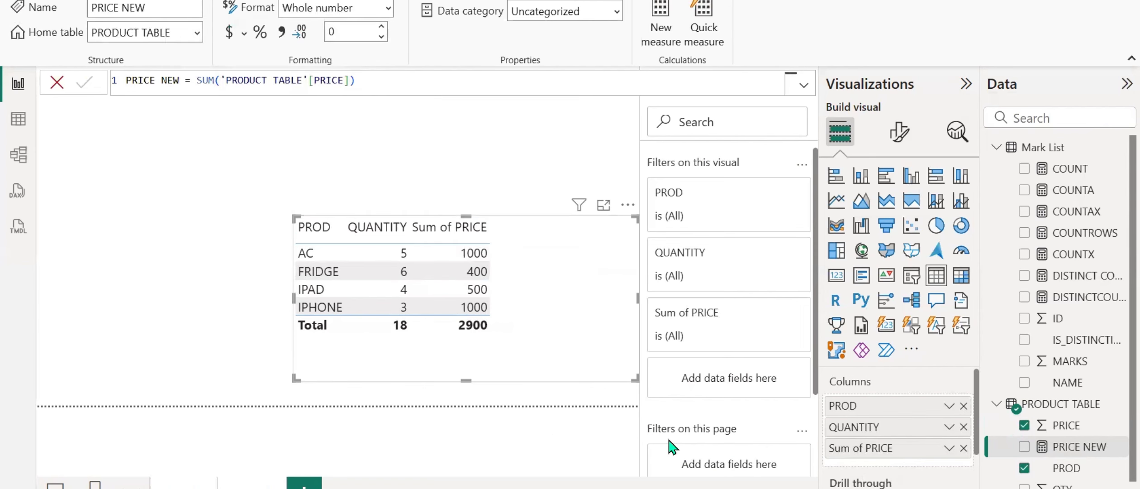
left_click(963, 448)
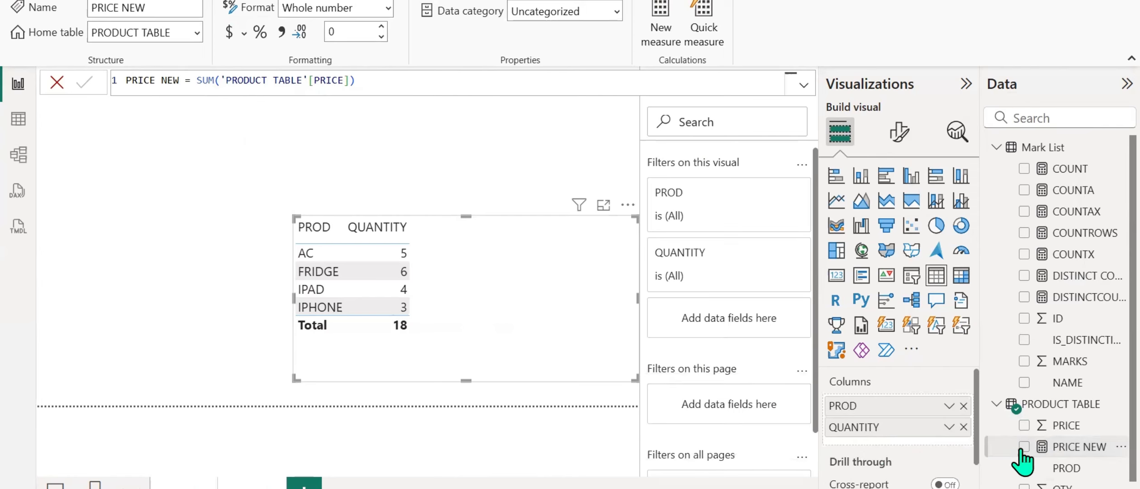
left_click(1024, 446)
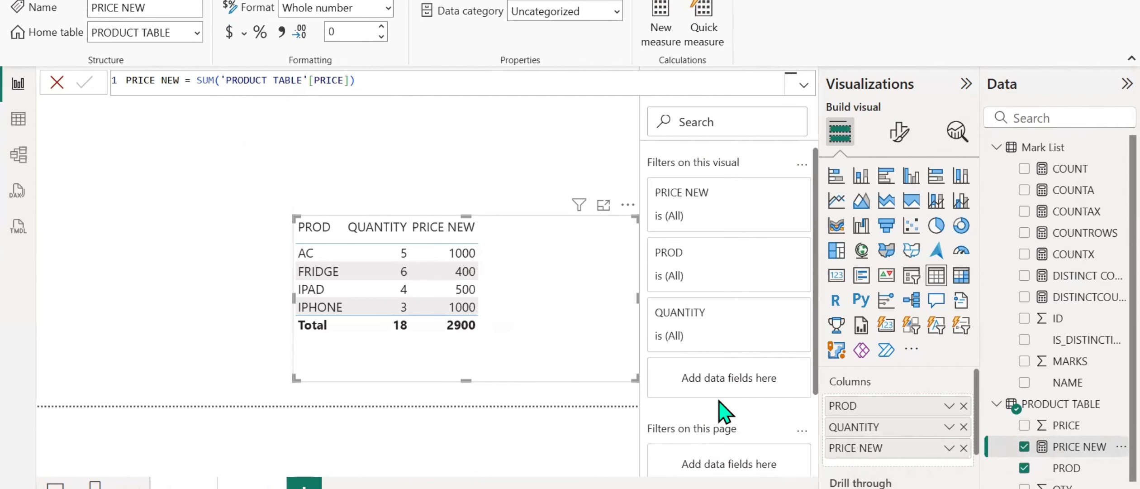
Add a card visual showing the QUANTITY measure, and place it small in the report page's upper-left corner
left_click(836, 275)
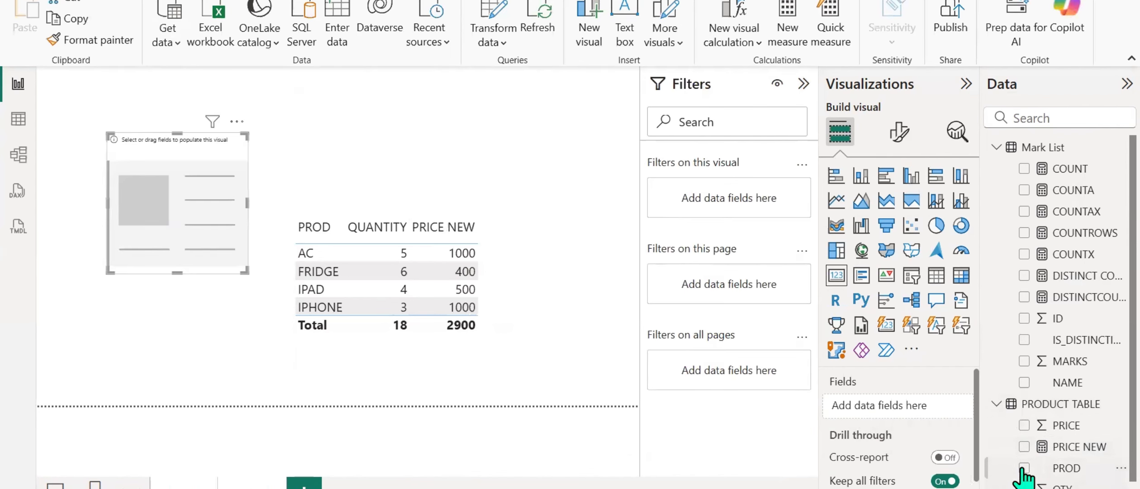
scroll(1108, 435, "down", 1)
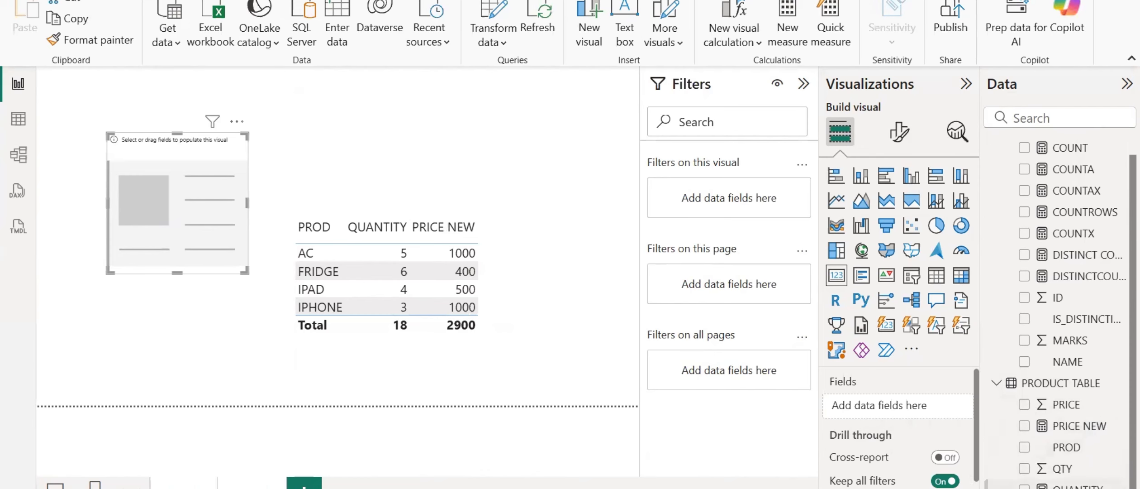
left_click(1024, 486)
left_click_drag(192, 260, 138, 172)
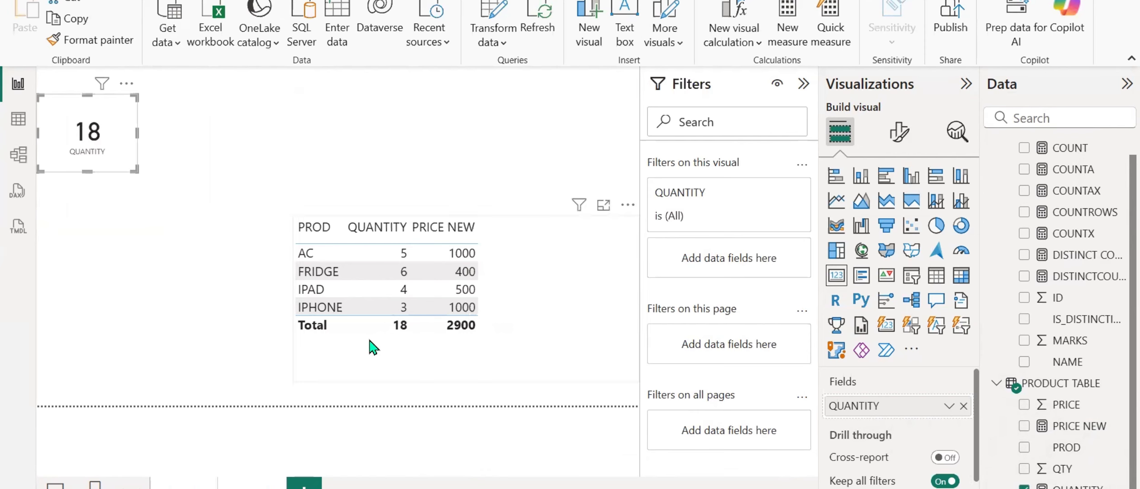
Create a measure in PRODUCT TABLE with the formula MIN = MIN('PRODUCT TABLE'[QTY])
right_click(1071, 447)
left_click(957, 175)
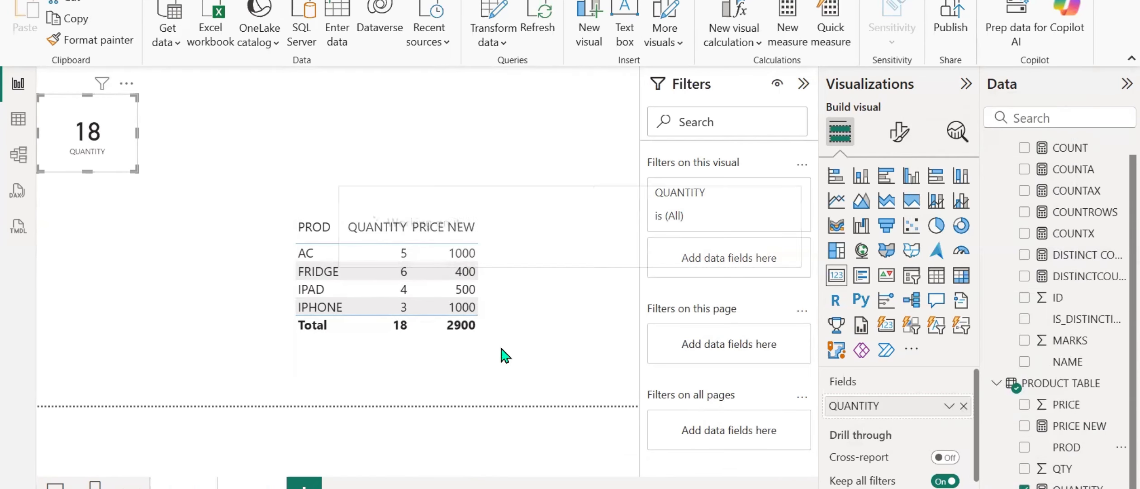
type("MIN ")
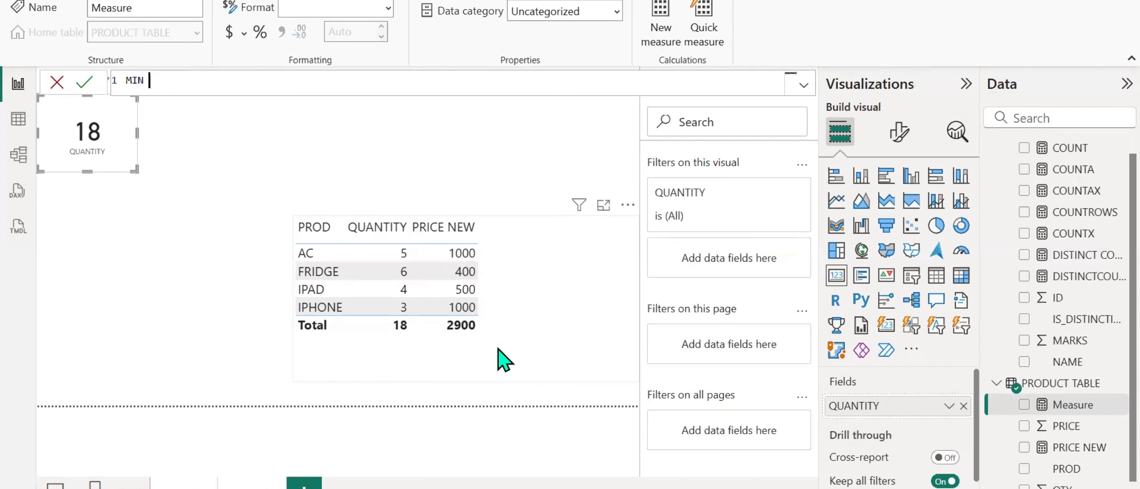
type("= MIN")
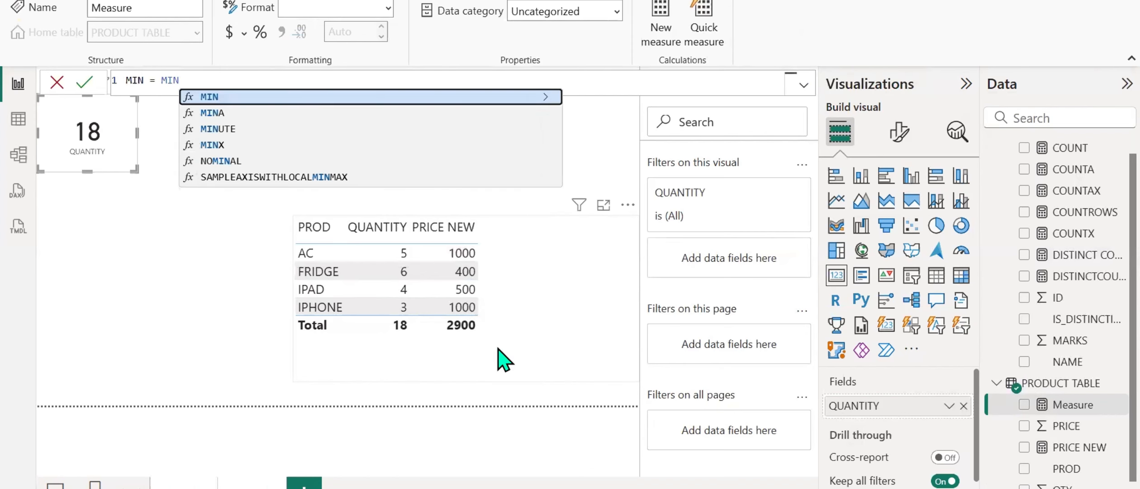
type("(")
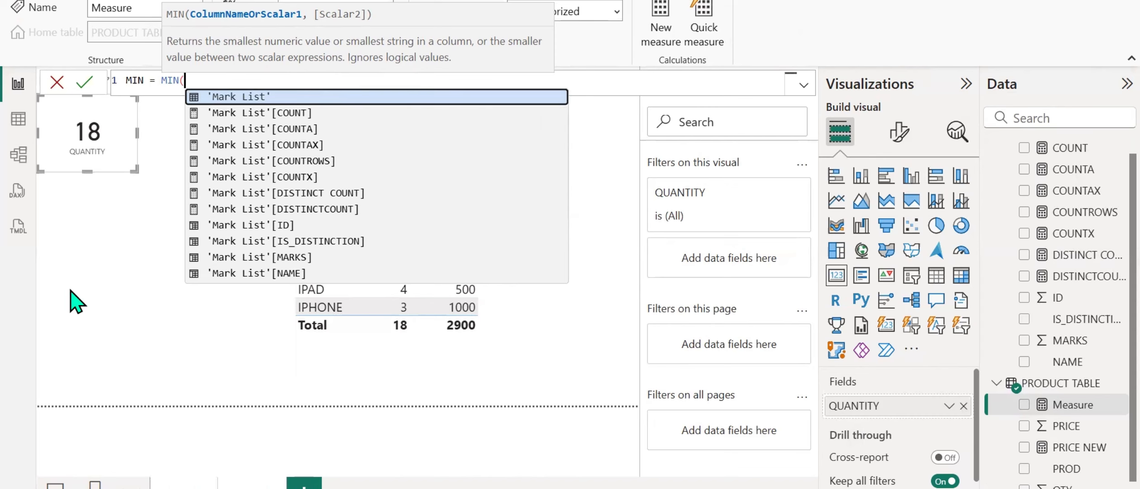
type("'PRODUCT TABLE'[QTY])")
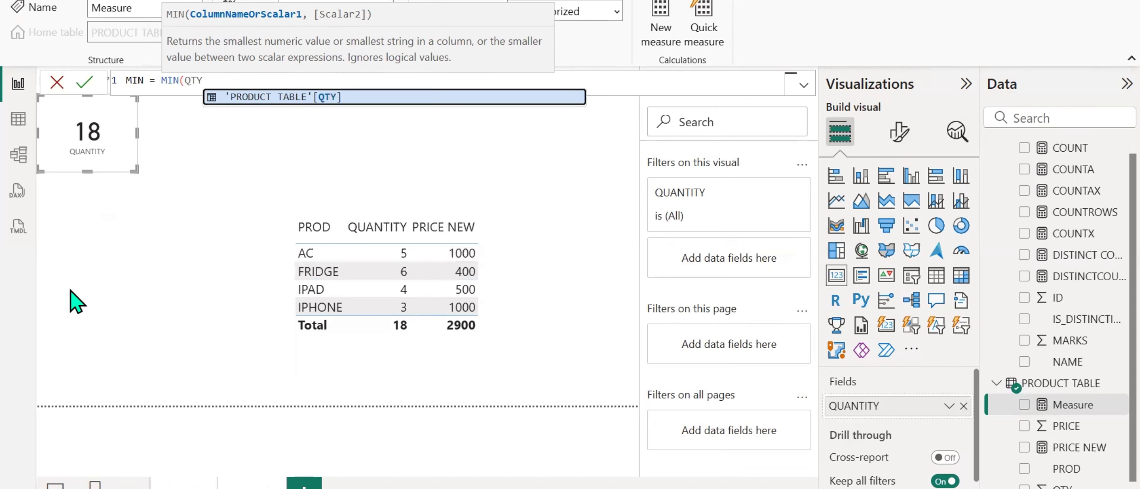
key("Return")
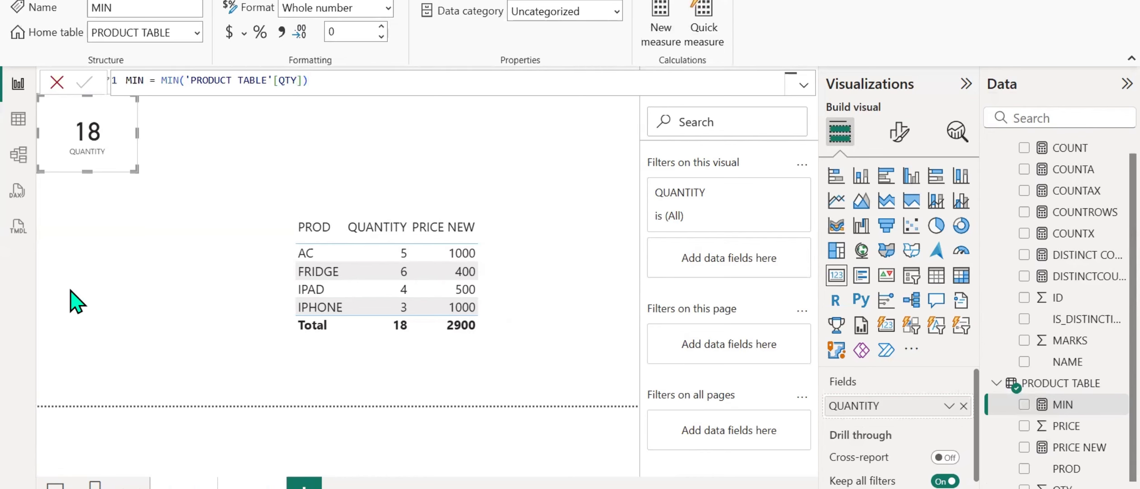
Add a card visual showing the MIN measure, placed beside the QUANTITY card
left_click(674, 317)
left_click(836, 275)
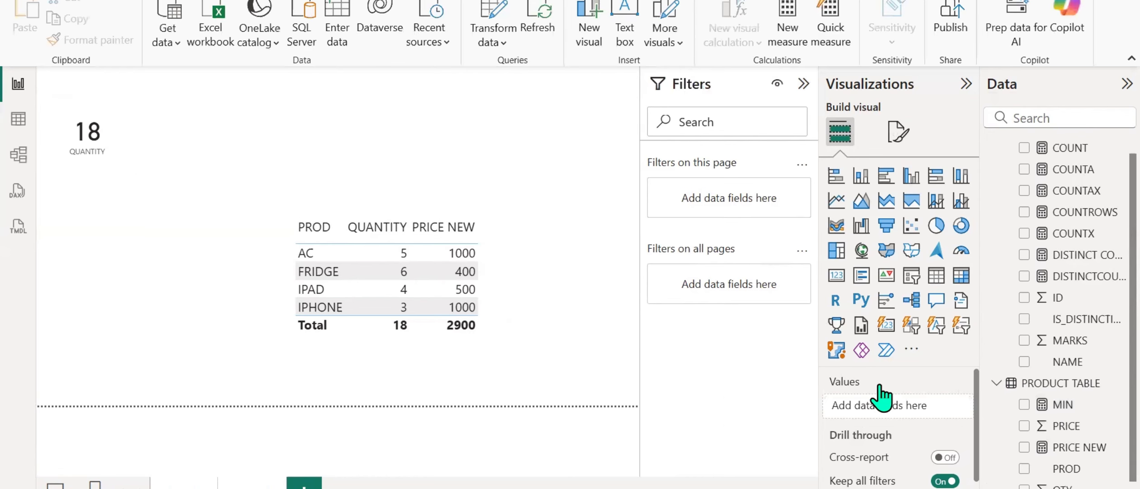
left_click(1040, 407)
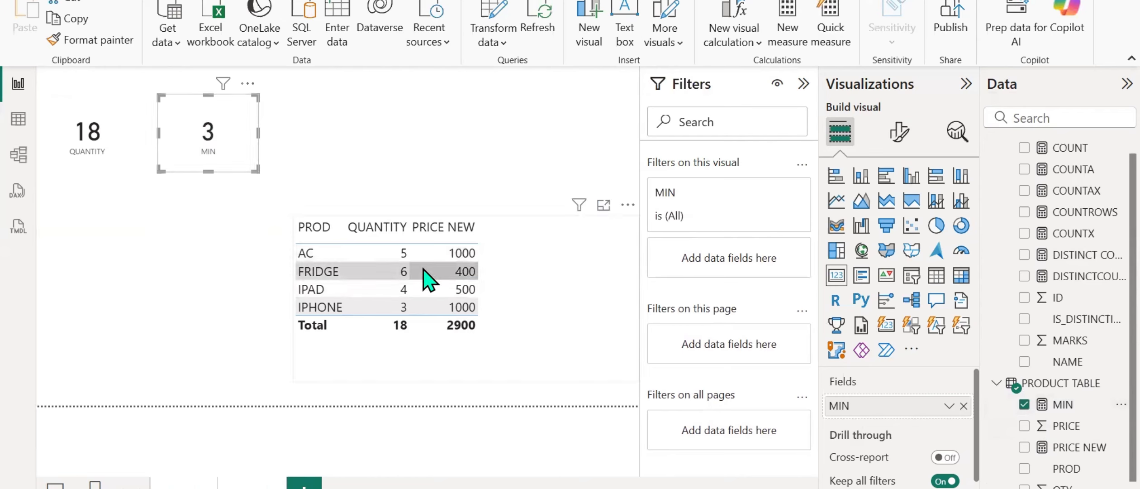
Create a measure in PRODUCT TABLE with the formula MAX QTY = MAX('PRODUCT TABLE'[QTY])
right_click(1054, 447)
key("Escape")
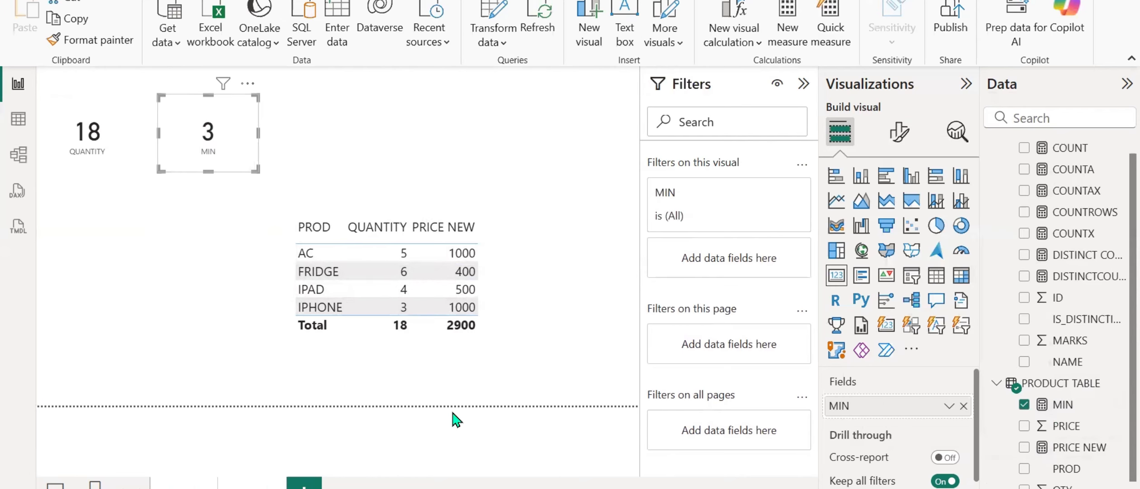
type("MAX QTY")
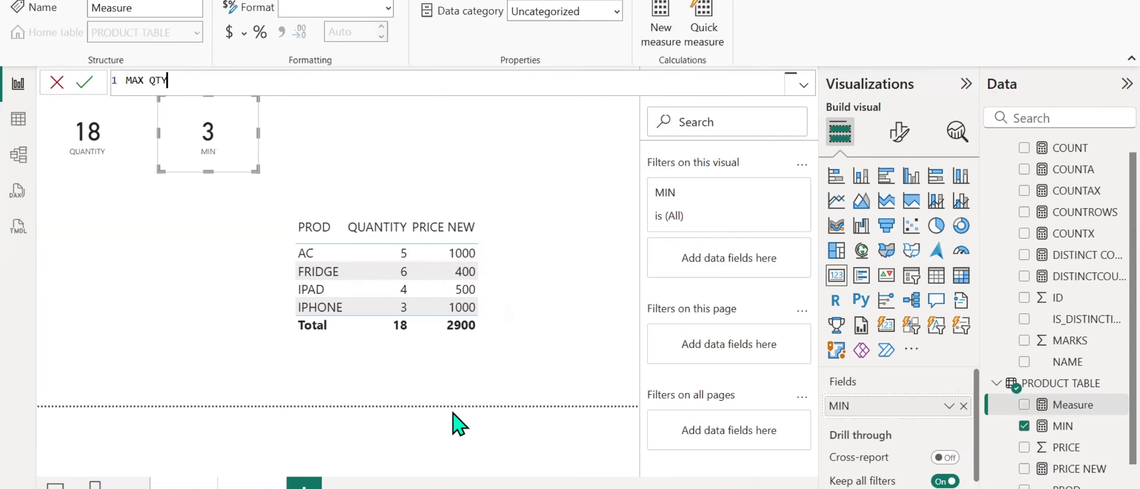
type(" = MAX(")
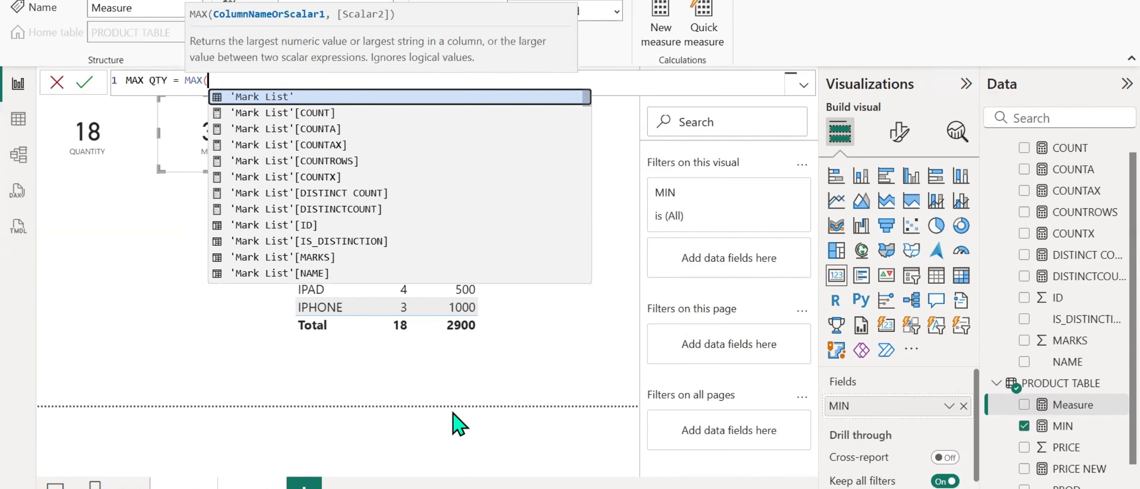
type("'PRODUCT TABLE'[QTY")
key("Tab")
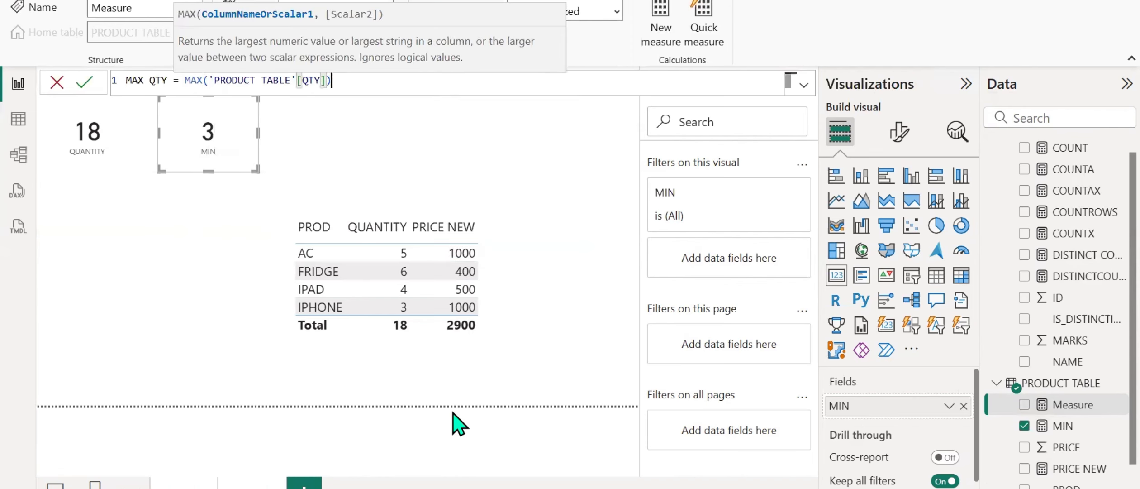
type(")")
key("Return")
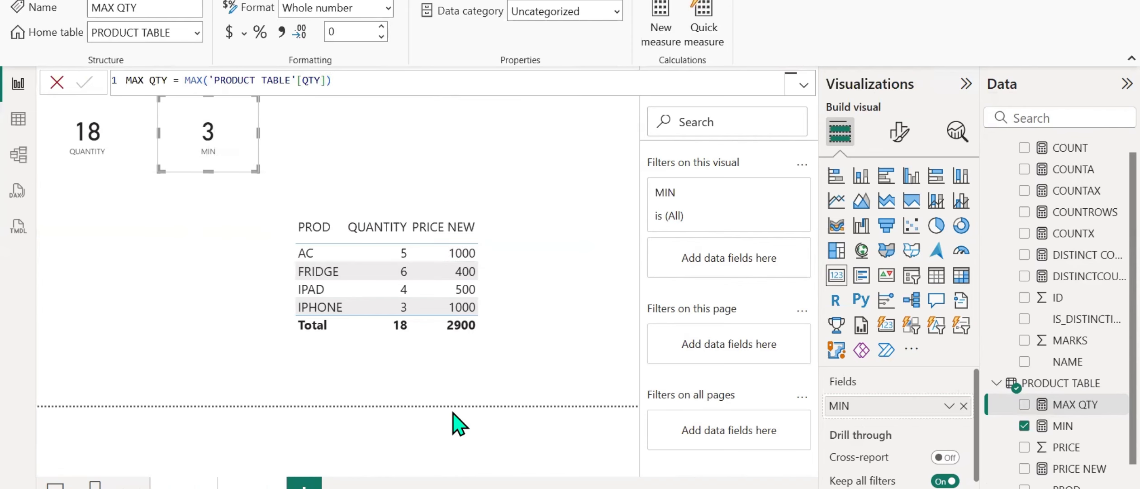
Add a card visual showing the MAX QTY measure beside the MIN card, and narrow it to a similar width
left_click(611, 256)
left_click(884, 301)
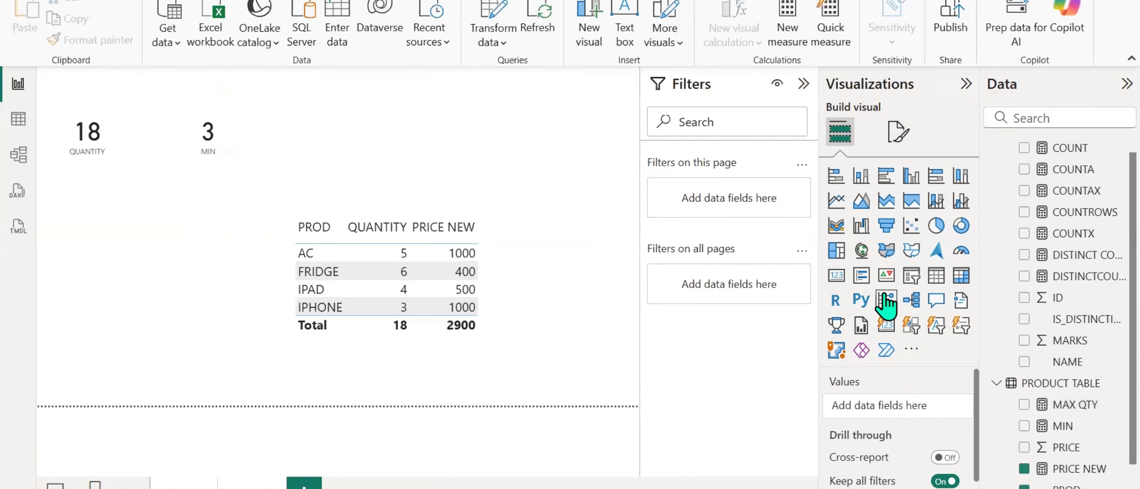
left_click(836, 275)
left_click(1023, 404)
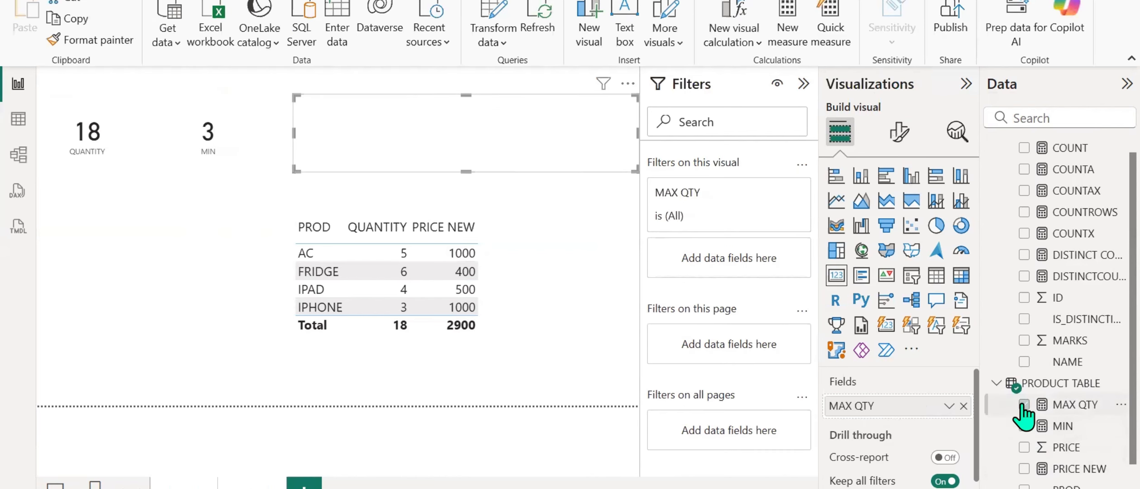
left_click_drag(637, 133, 389, 138)
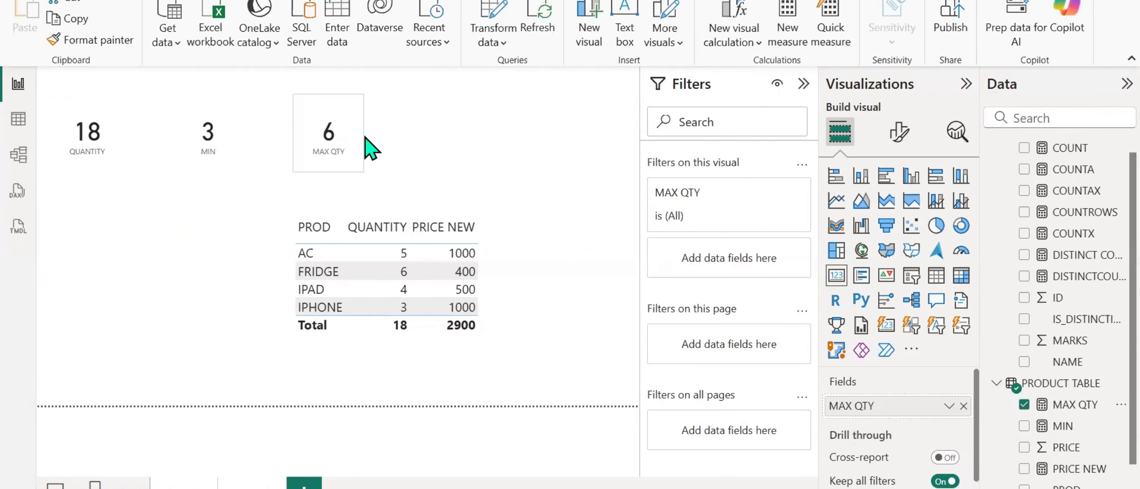
Create a measure in PRODUCT TABLE with the formula AVERAGE = AVERAGE('PRODUCT TABLE'[QTY])
right_click(1090, 432)
left_click(812, 220)
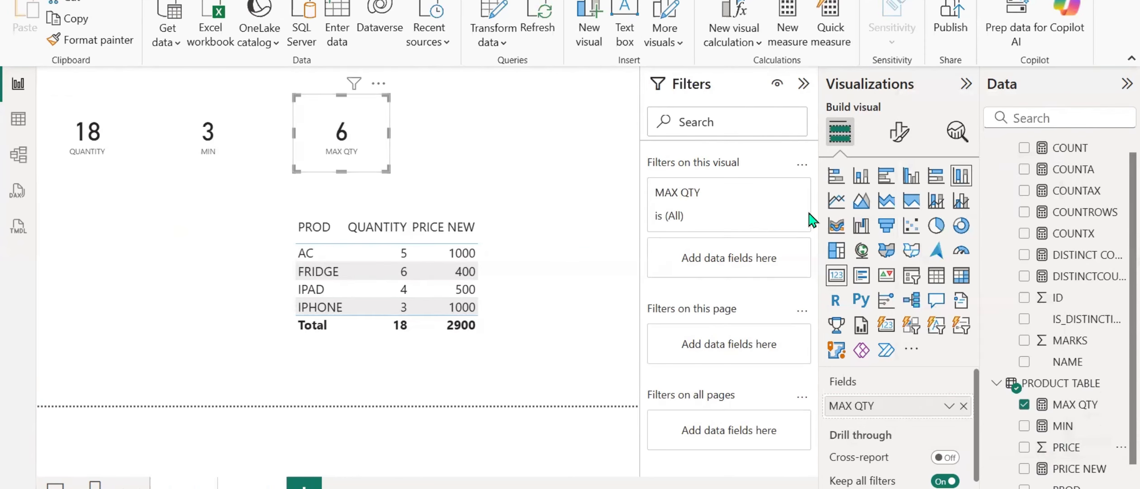
type("AVE")
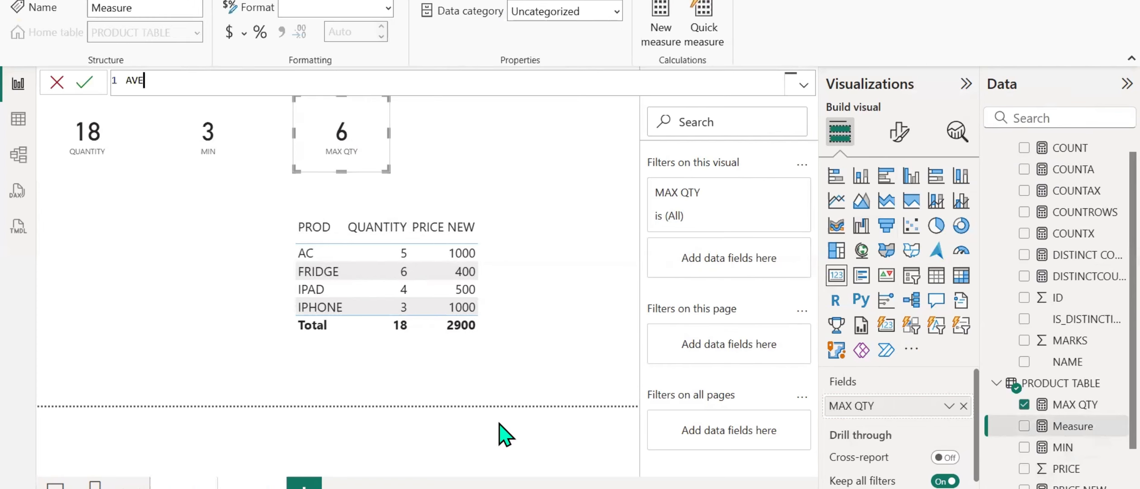
type("RAGE = AVG")
key("BackSpace")
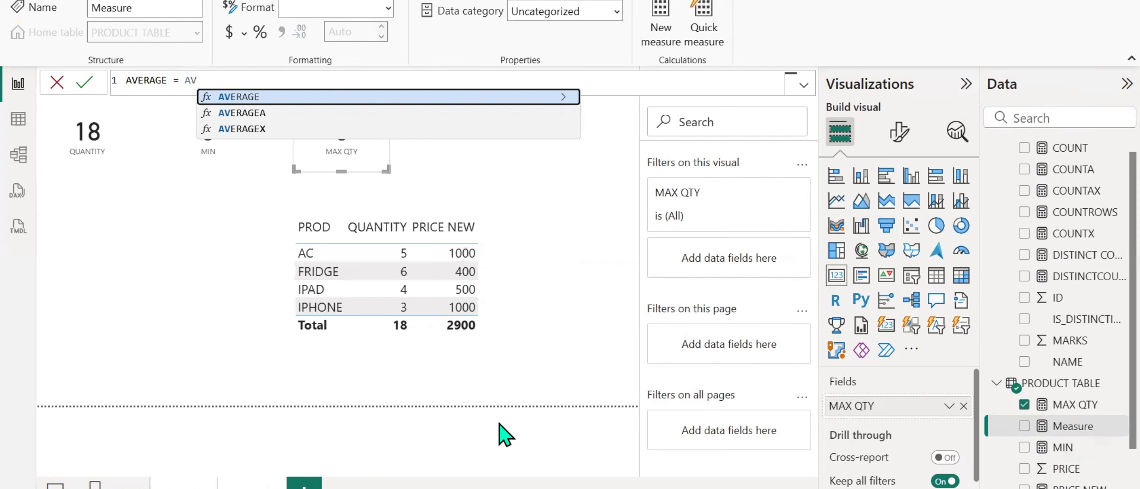
key("Tab")
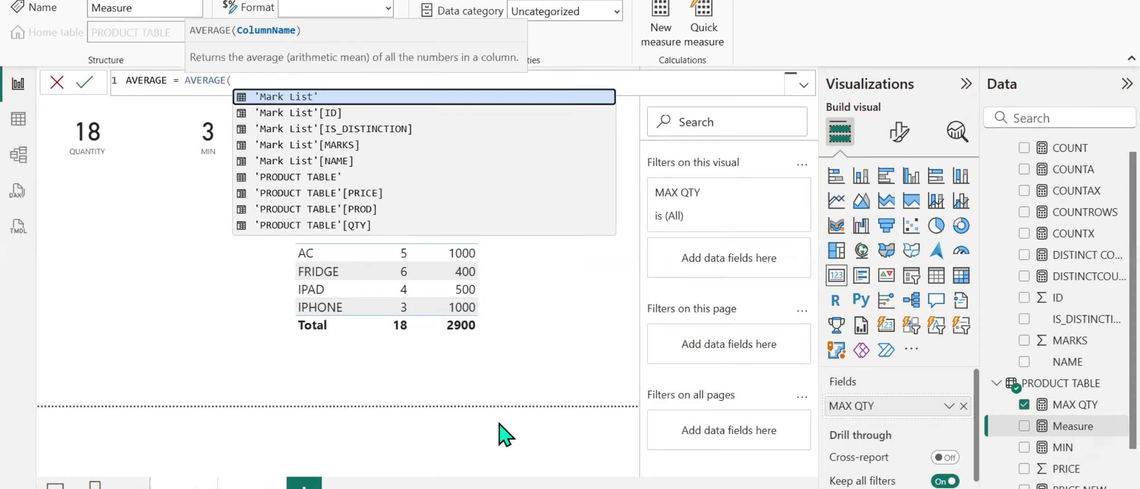
type("QTY")
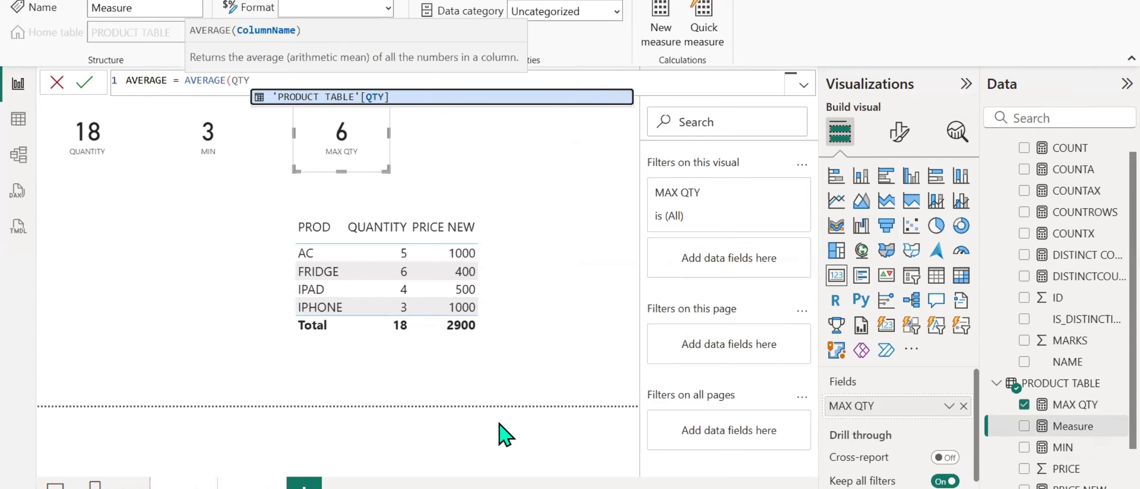
key("Tab")
type(")")
key("Return")
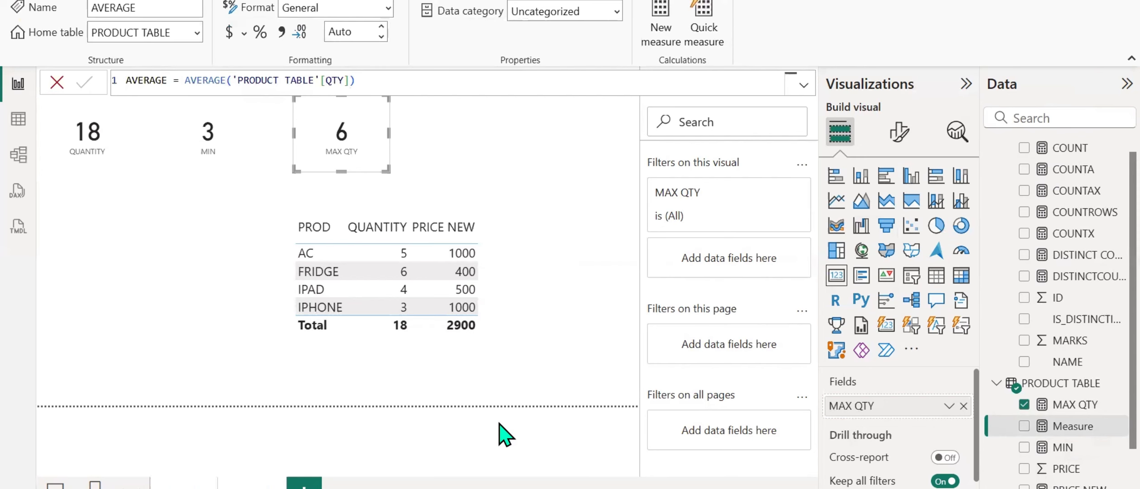
Add a card visual showing the AVERAGE measure, narrow it, and align it in the row with the MAX QTY card
left_click(140, 333)
left_click(838, 276)
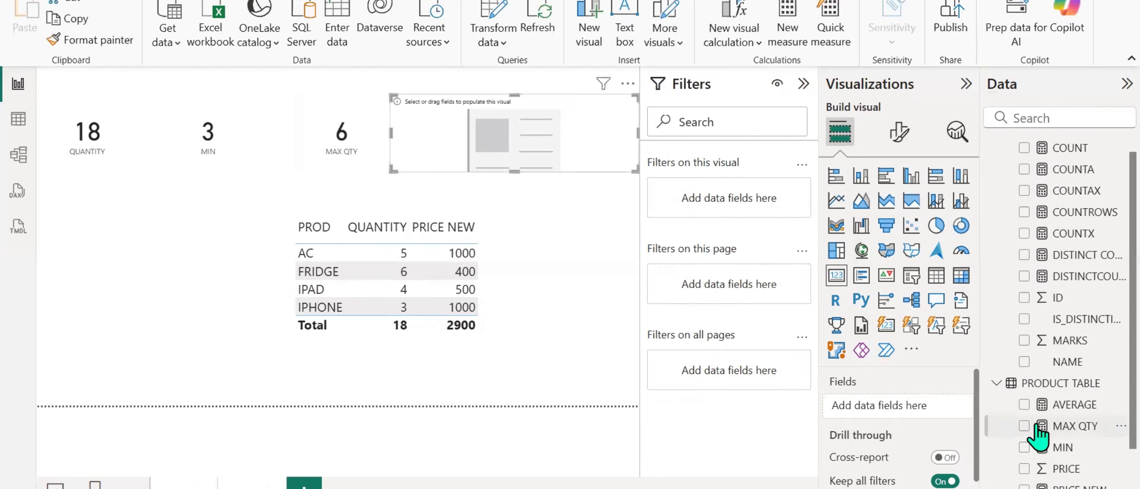
left_click(1024, 404)
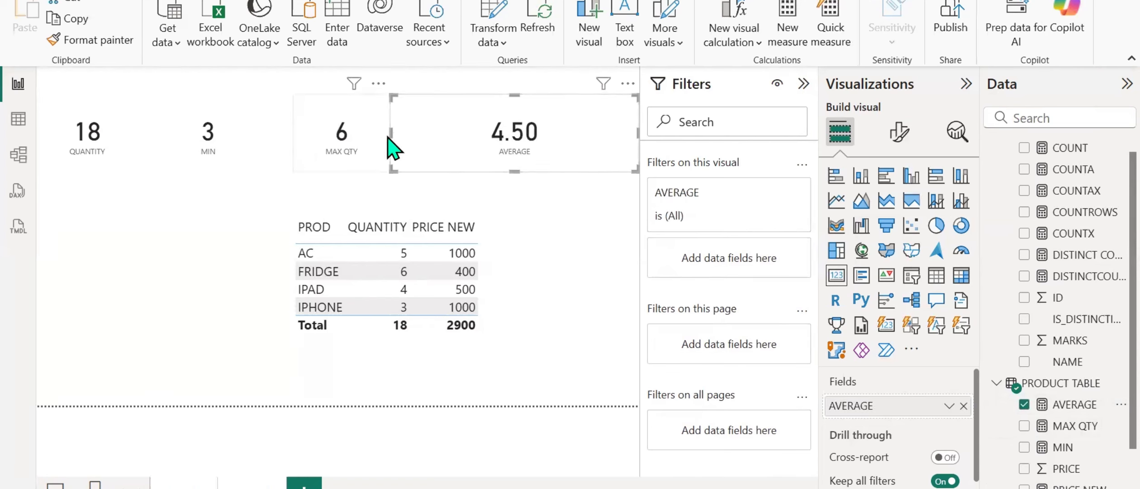
left_click_drag(391, 132, 468, 133)
left_click_drag(536, 145, 525, 145)
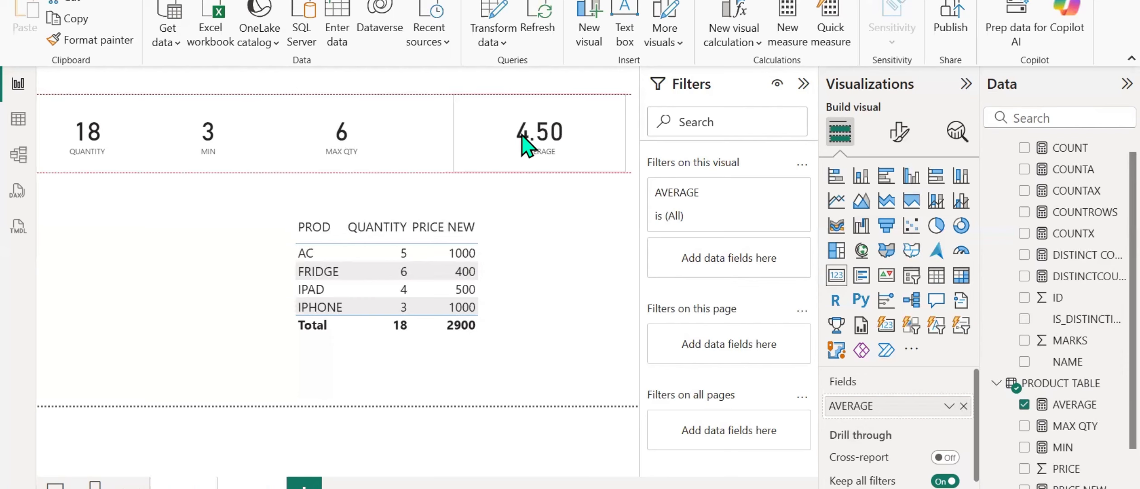
Create a measure in PRODUCT TABLE with the formula COUNT NEW = COUNT('PRODUCT TABLE'[PROD])
right_click(1065, 448)
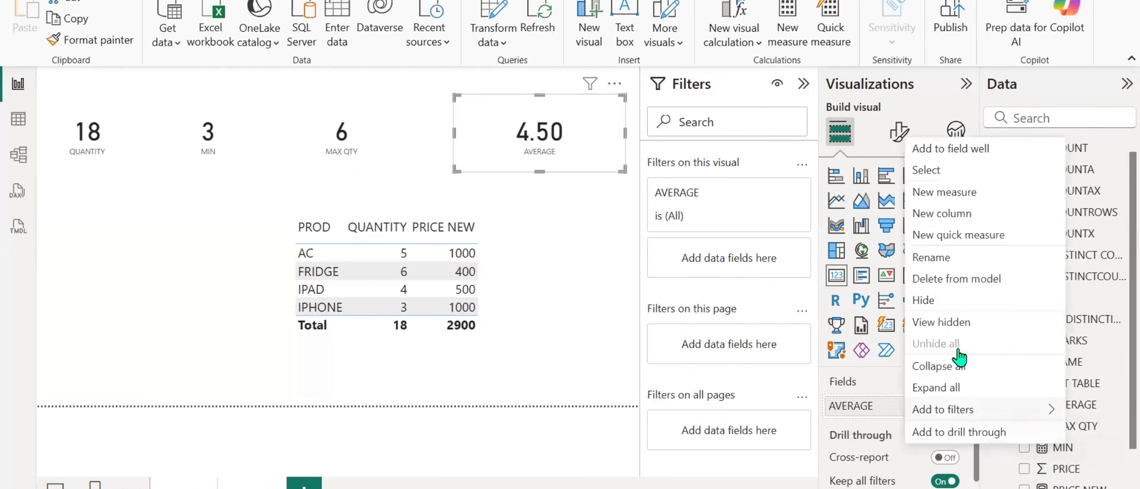
key("Escape")
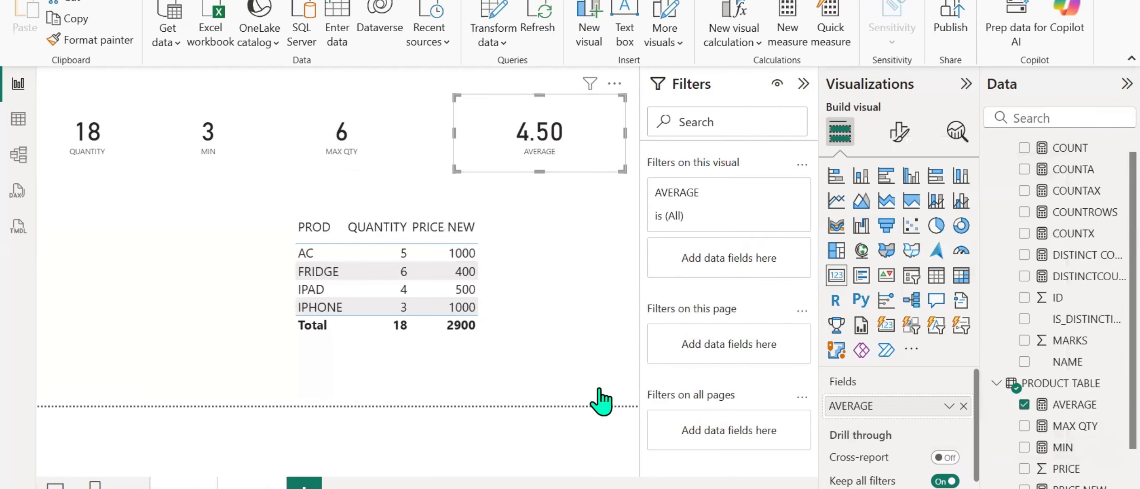
type("COUNT")
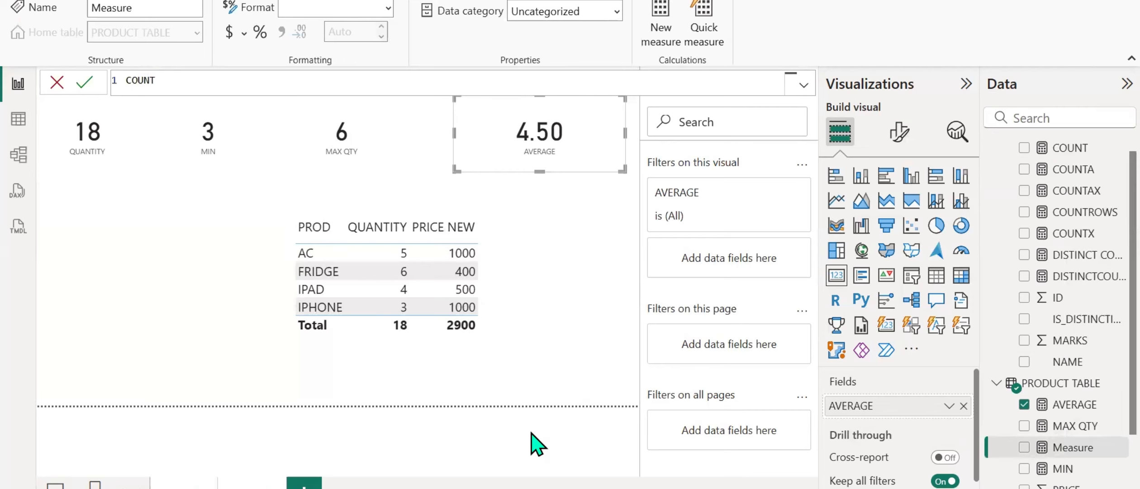
type(" NEW = C")
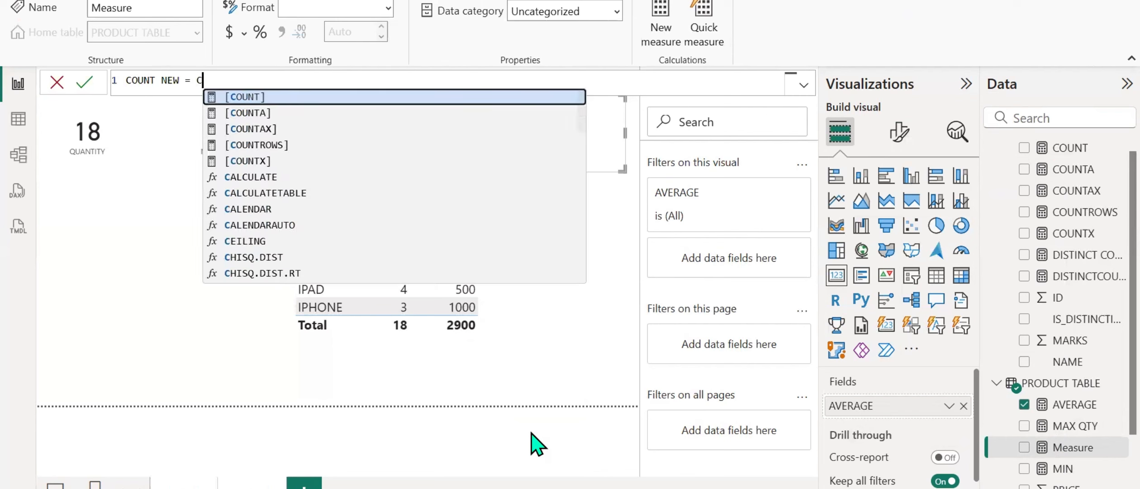
type("OUN")
key("Down")
key("Down")
key("Down")
key("Down")
key("Down")
key("Down")
key("Down")
key("Down")
key("Tab")
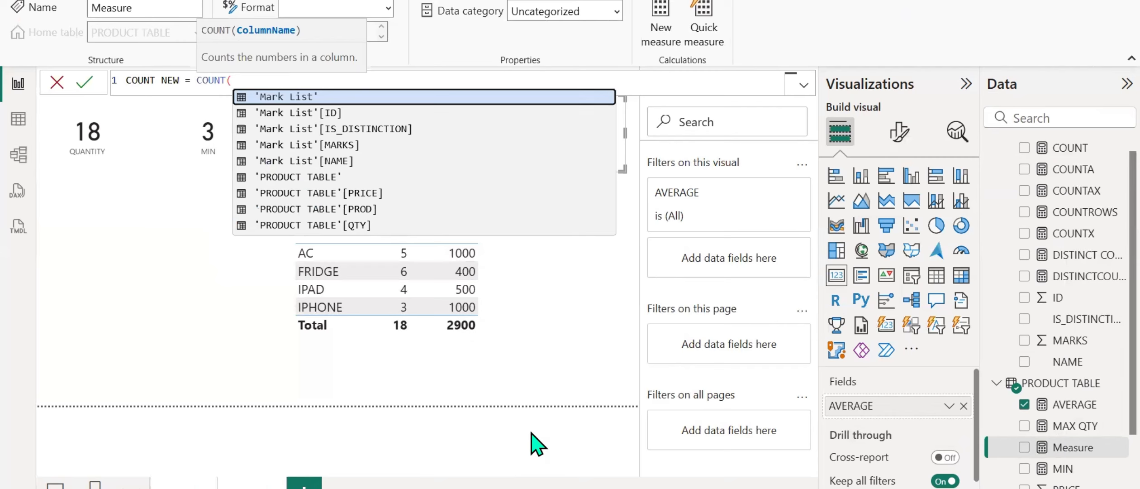
type("'PR")
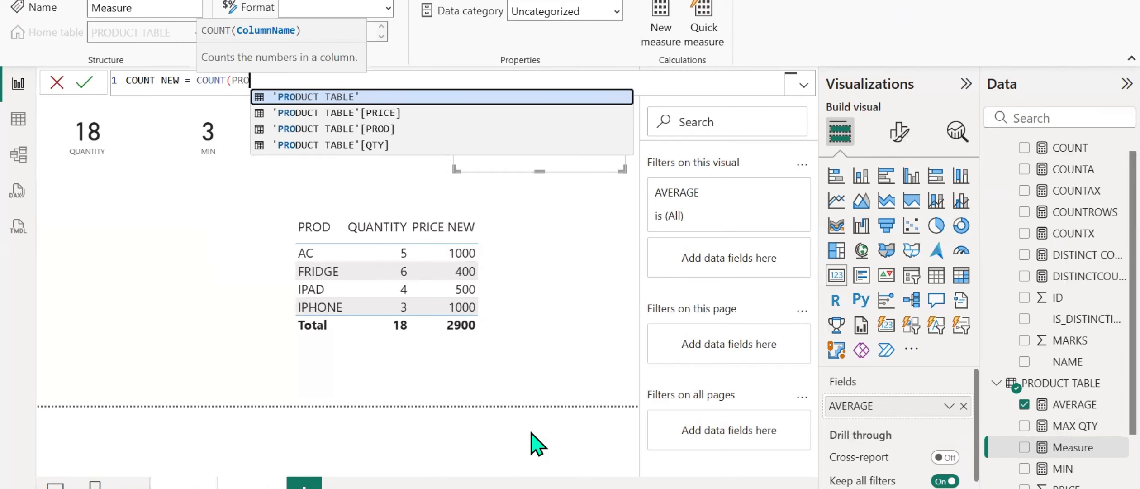
key("Down")
key("Down")
key("Tab")
type(")")
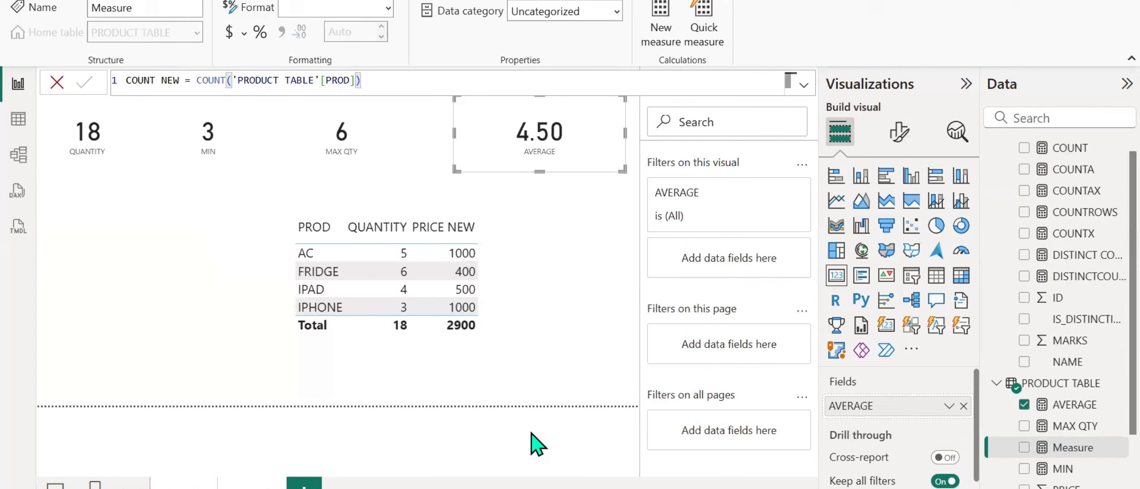
key("Return")
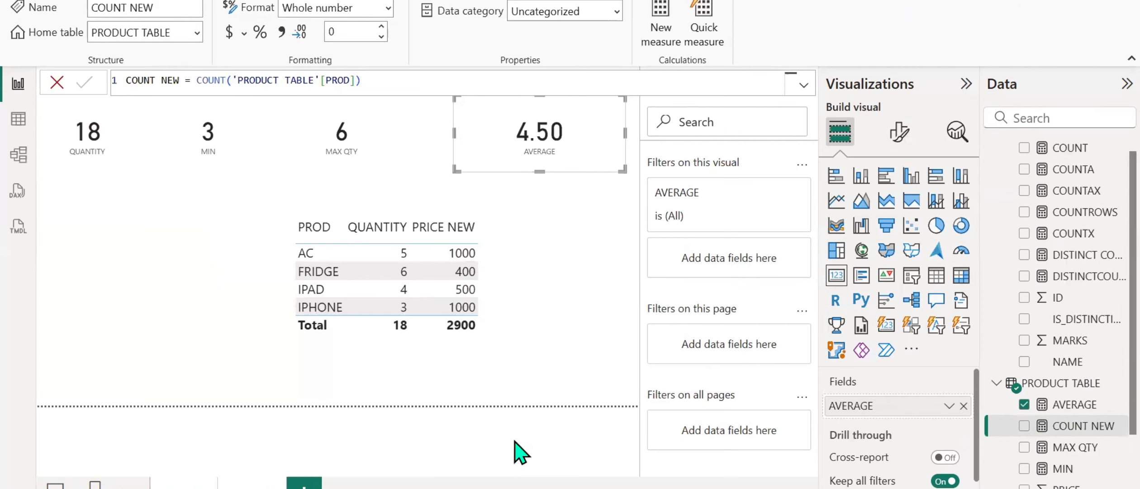
Add a card visual showing the COUNT NEW measure, placed below the QUANTITY card
left_click(243, 373)
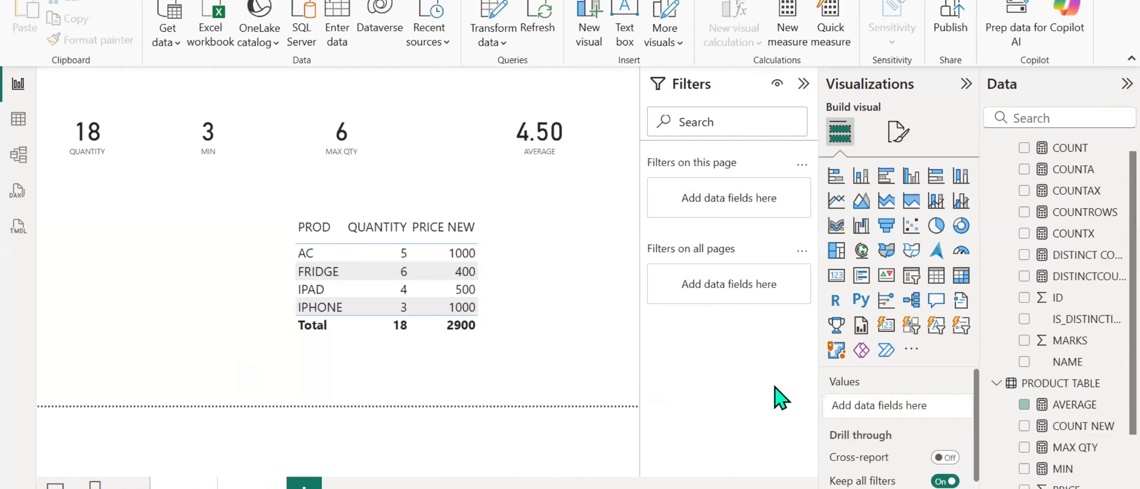
left_click(837, 275)
left_click(1024, 425)
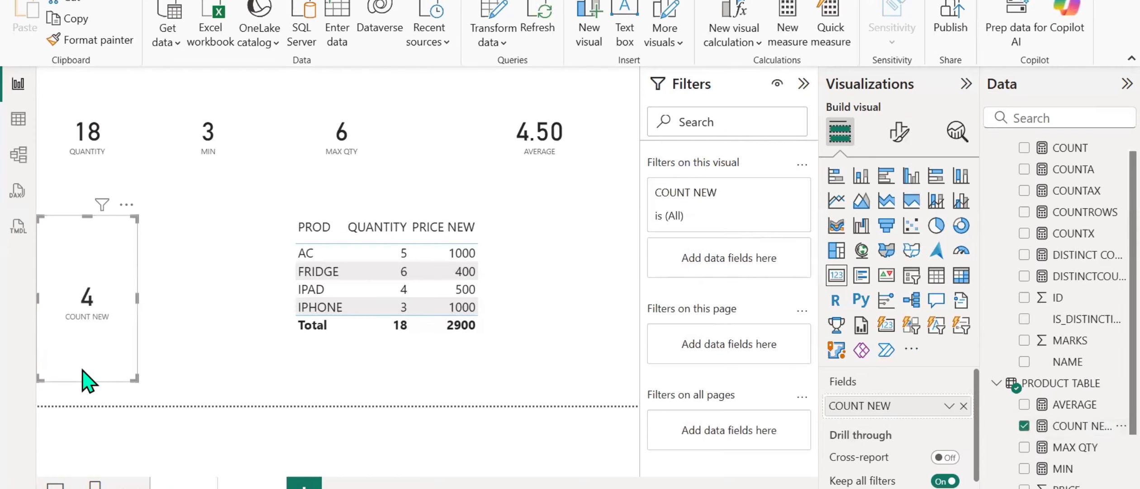
Shorten the COUNT NEW card, move it up beneath the QUANTITY card, and select the PROD table visual
left_click_drag(88, 381, 96, 298)
left_click_drag(112, 263, 122, 247)
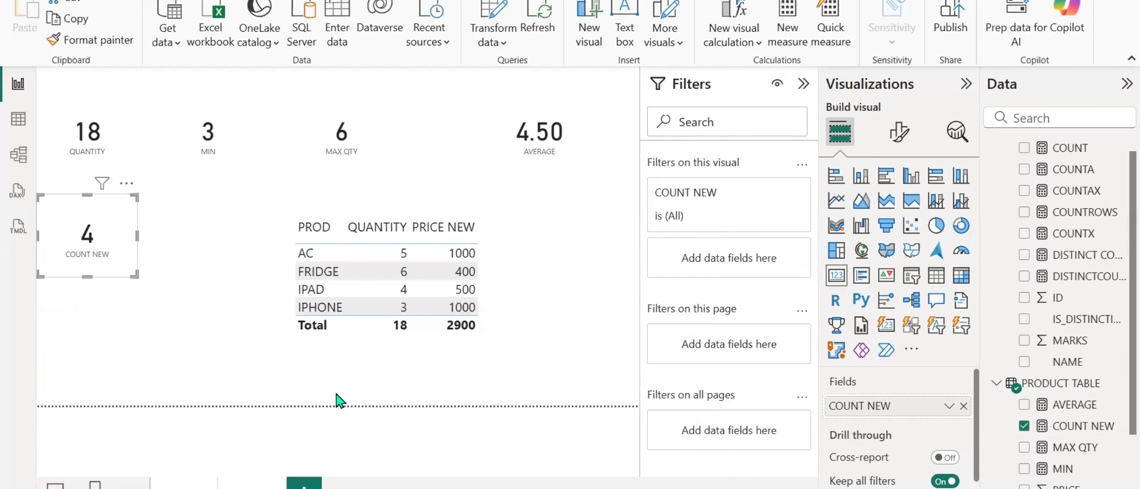
left_click(525, 281)
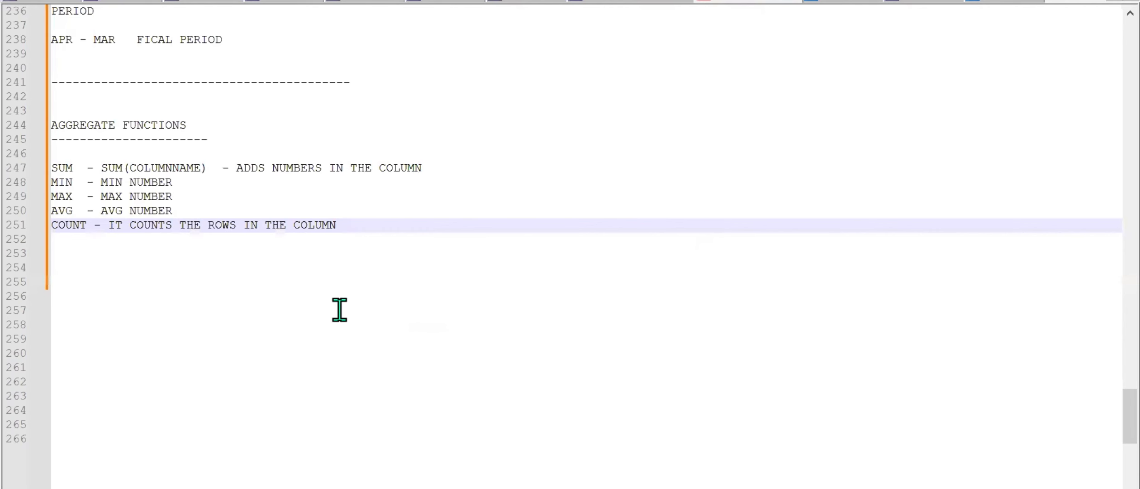
Switch to the text editor notes and add the line TOTAL SALES = PRICE*QUANTITY below the COUNT entry
key("Return")
key("Return")
key("Return")
type("TOT")
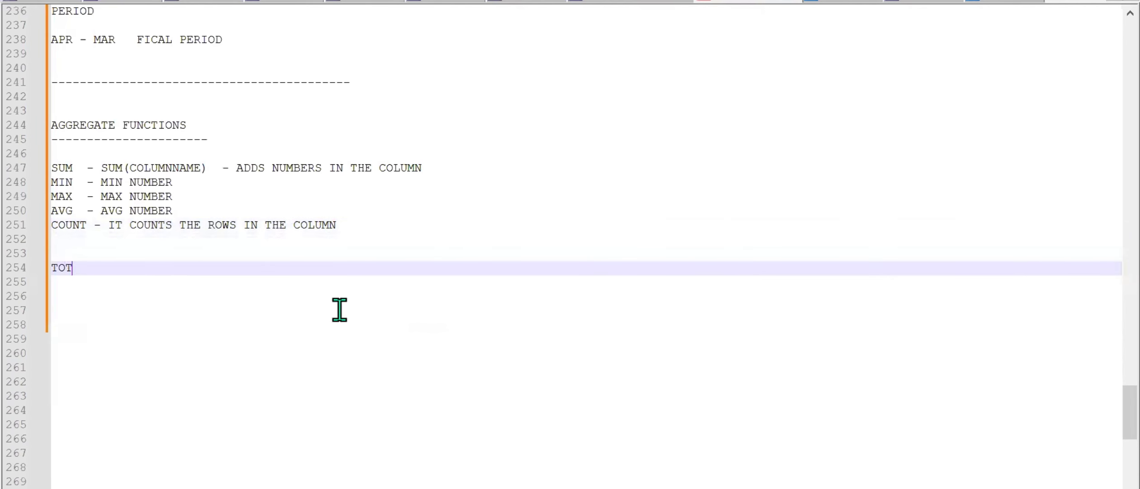
type("AL SALES = PRICE*QUANTITY")
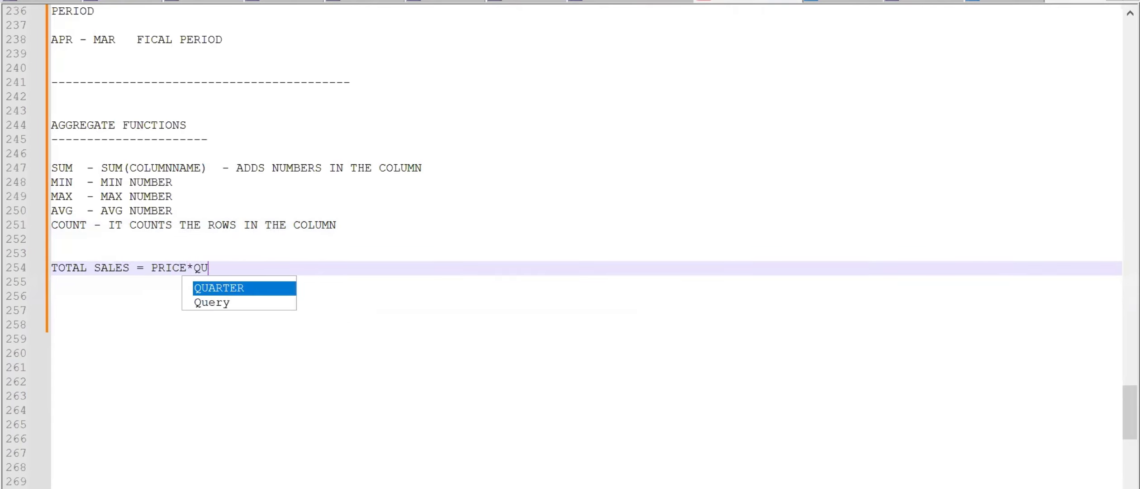
key("Return")
key("Return")
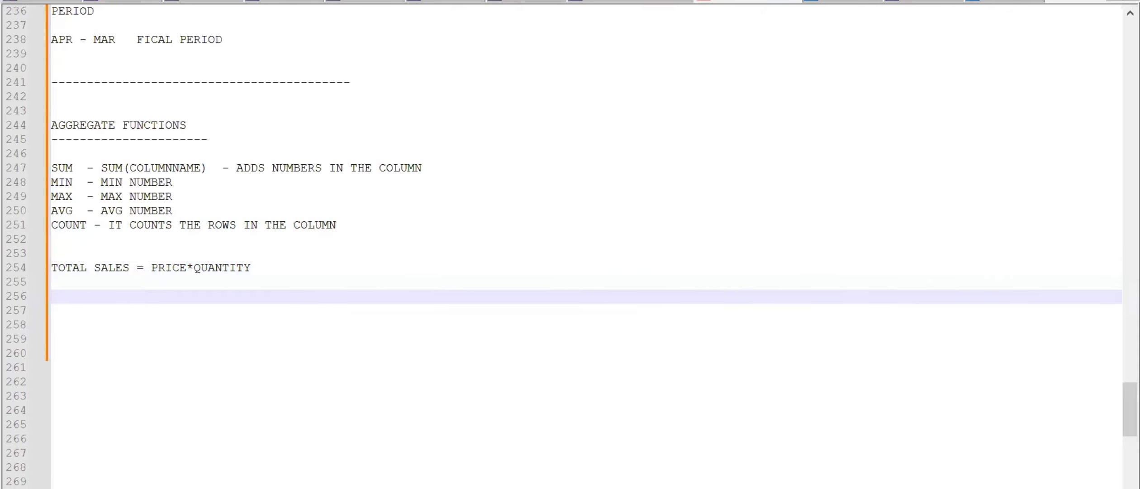
Switch back to the COUNT FUNCTIONS report and create a PRODUCT TABLE measure with the formula SALES = SUM('PRODUCT TABLE'[QTY])*SUM('PRODUCT TABLE'[PRICE])
mouse_move(678, 488)
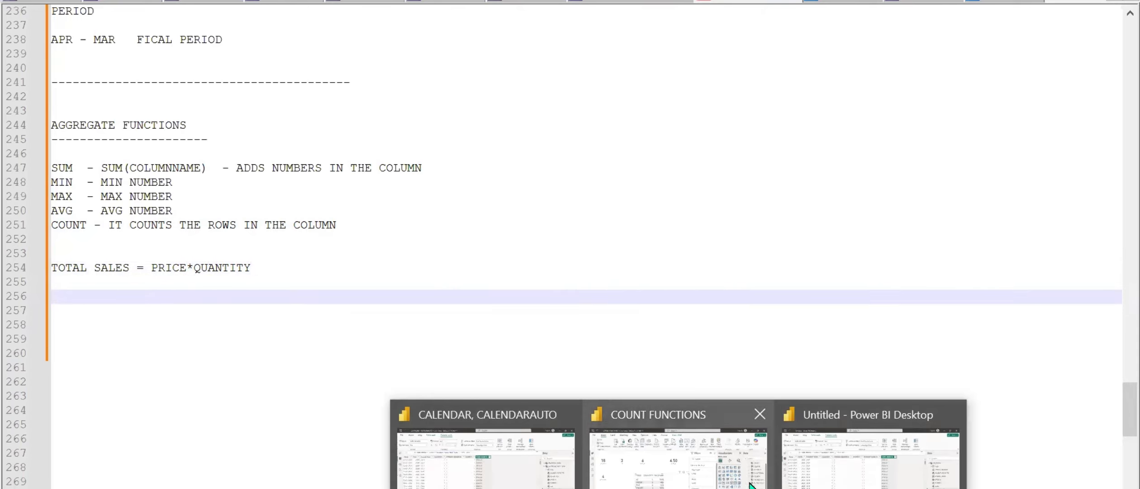
left_click(679, 457)
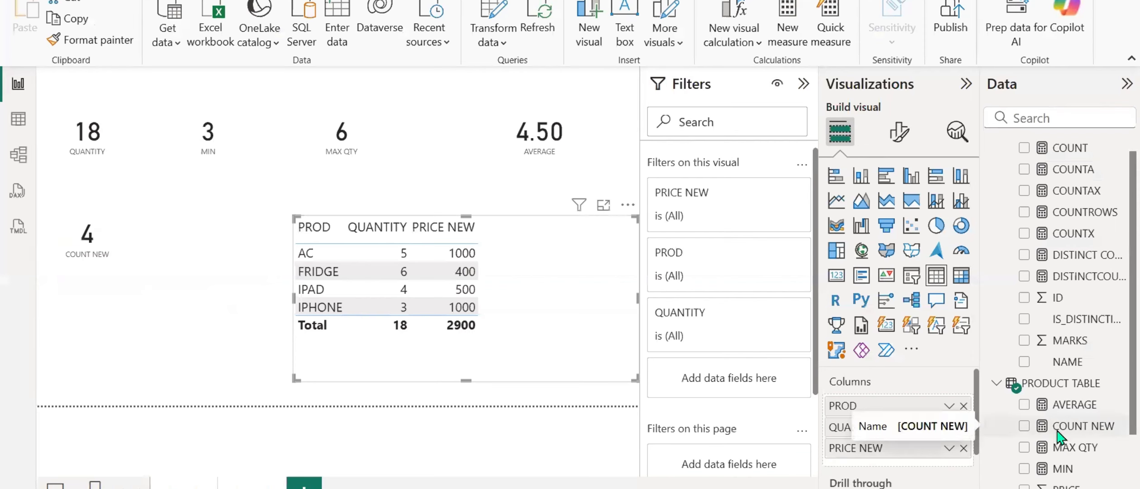
right_click(1052, 428)
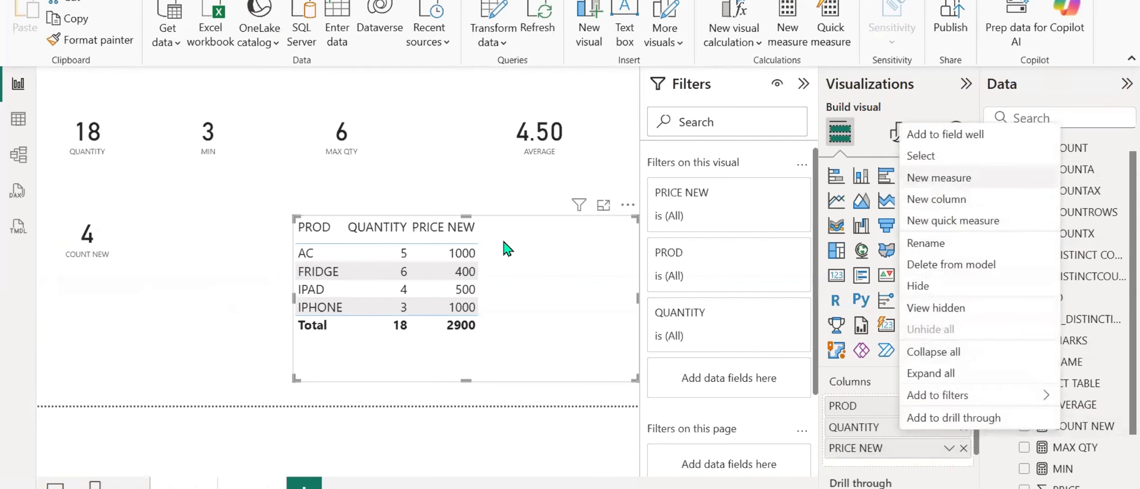
left_click(926, 181)
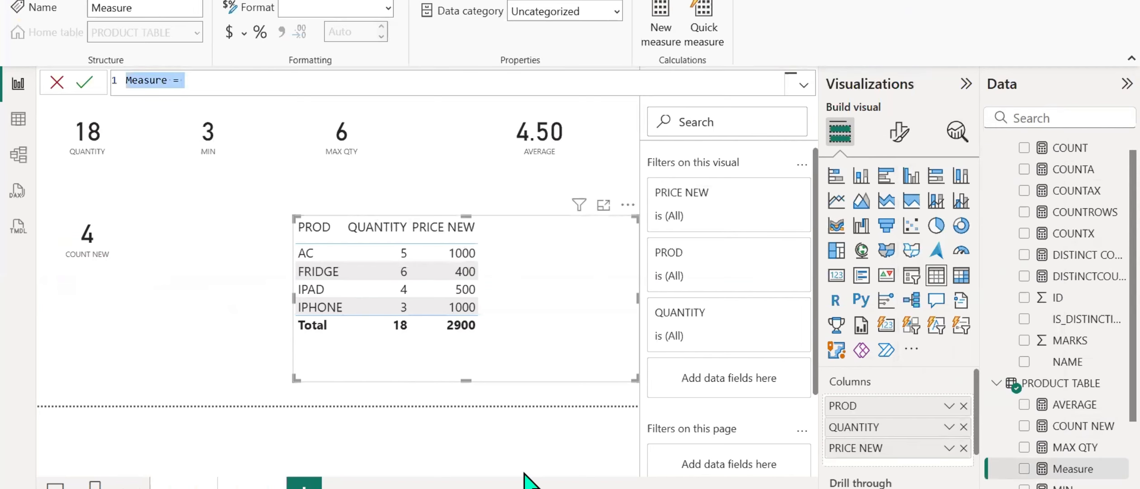
type("SALES = ")
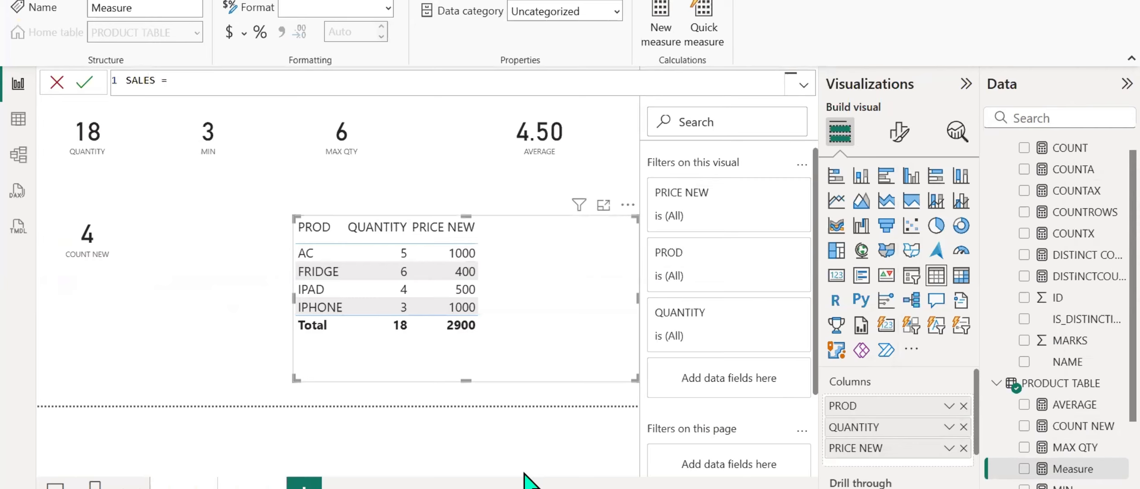
type("QTY")
key("BackSpace")
key("BackSpace")
key("BackSpace")
type("SUM(")
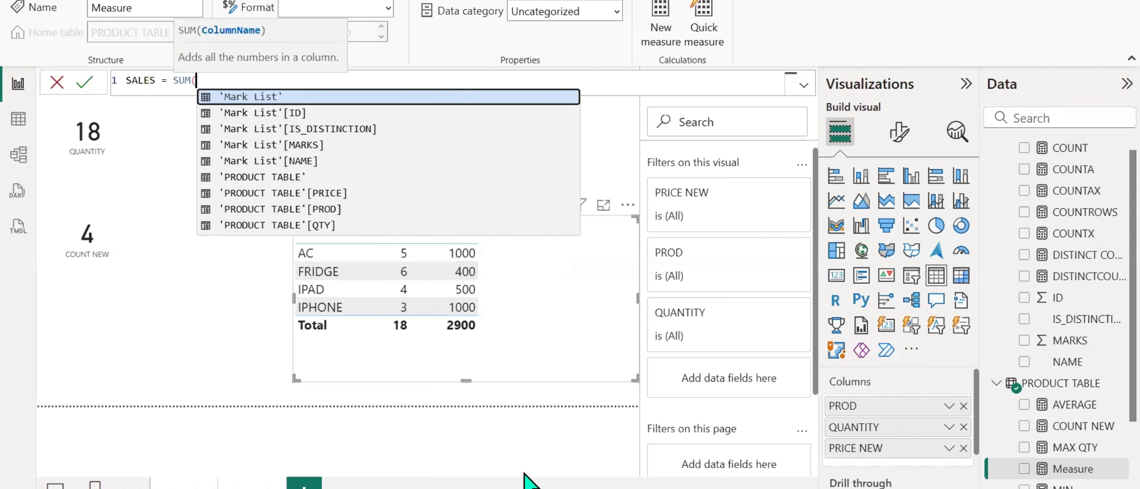
type("QTY")
key("Tab")
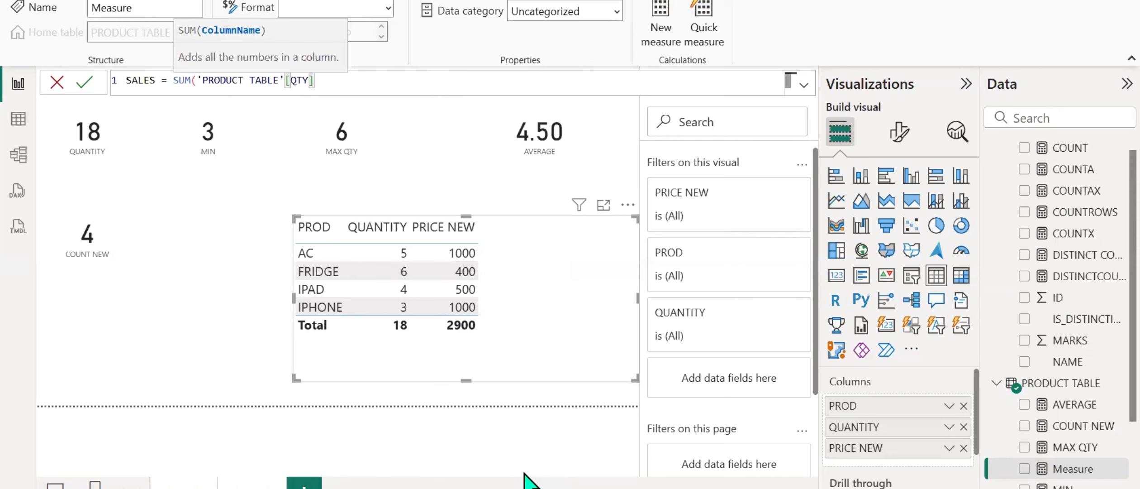
type(")*")
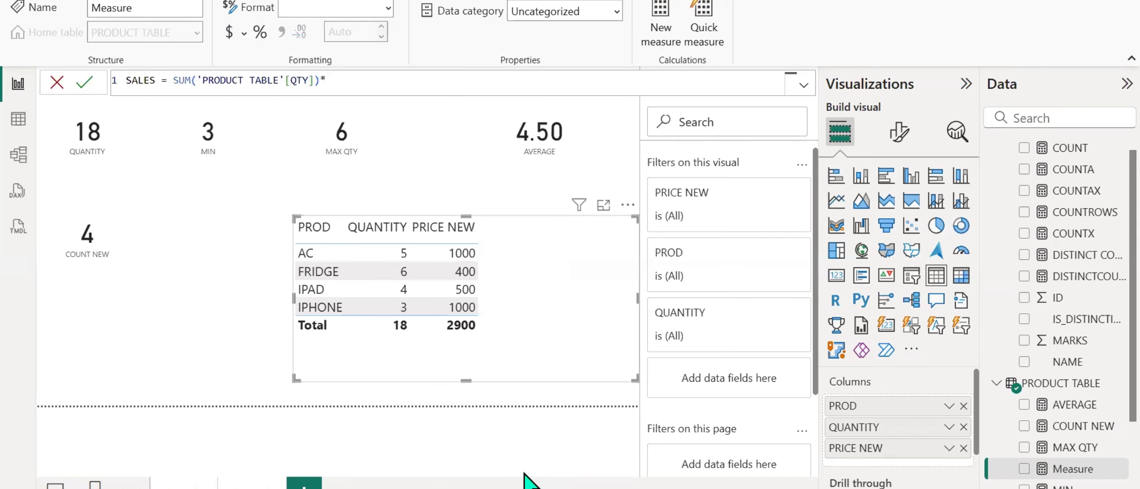
type("SUM")
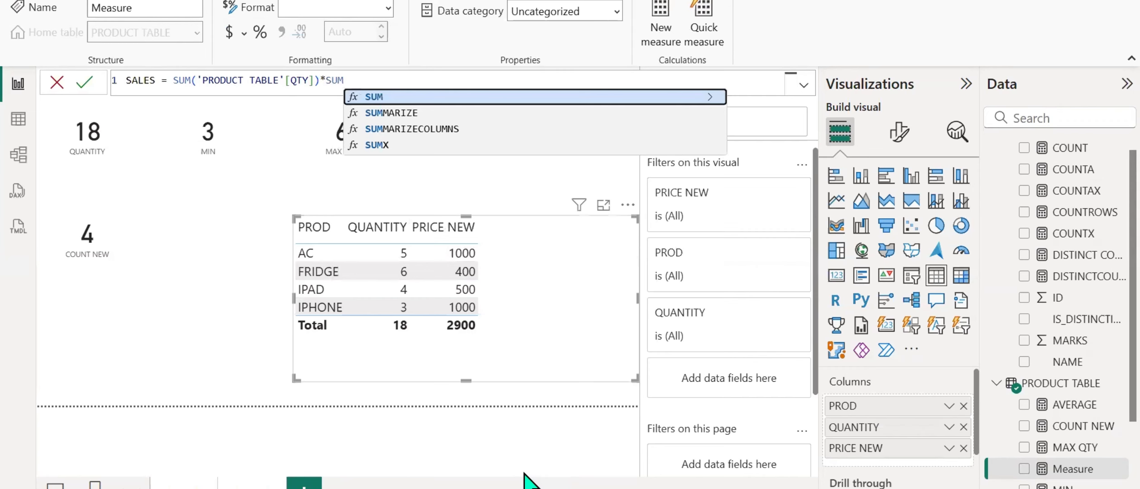
type("(")
type("'PRODUCT TABLE'[PRICE]")
key("Tab")
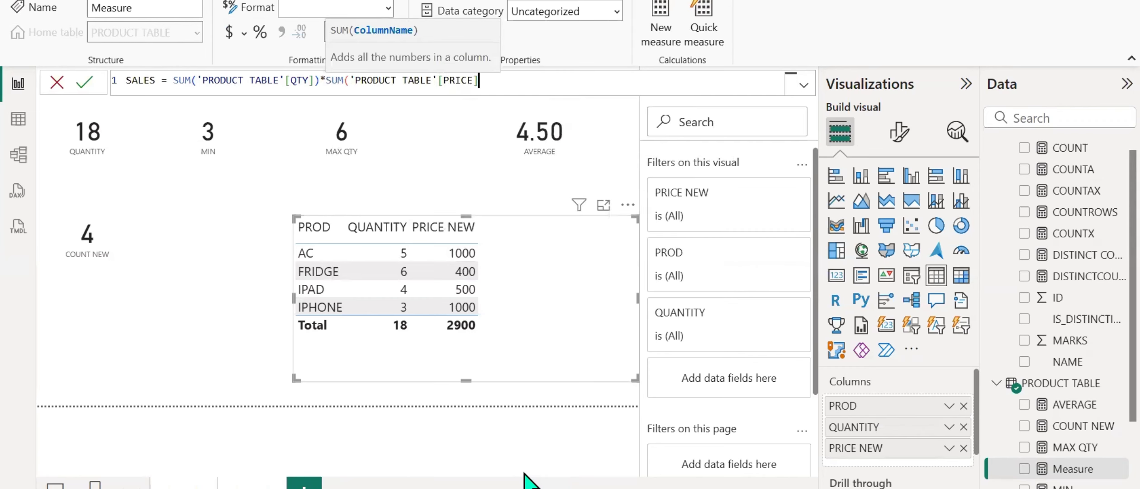
type(")")
key("Return")
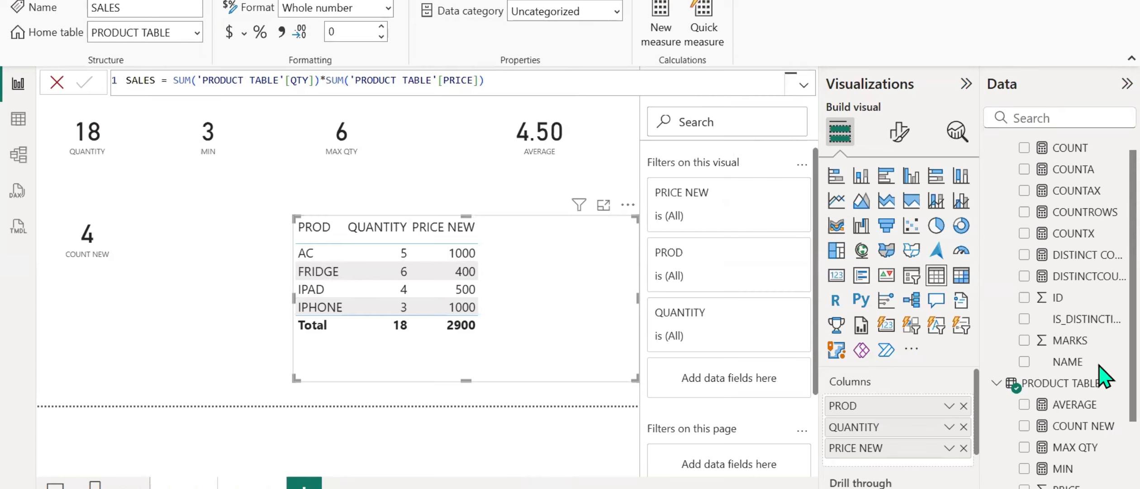
Add the SALES measure as a column to the table visual listing PROD, QUANTITY and PRICE NEW
scroll(1099, 487, "down", 3)
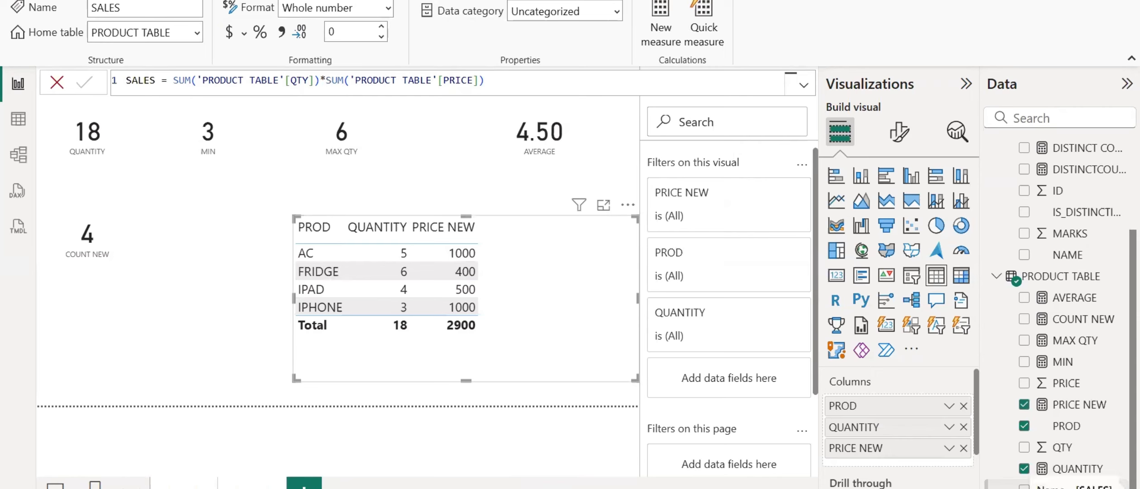
left_click(1024, 487)
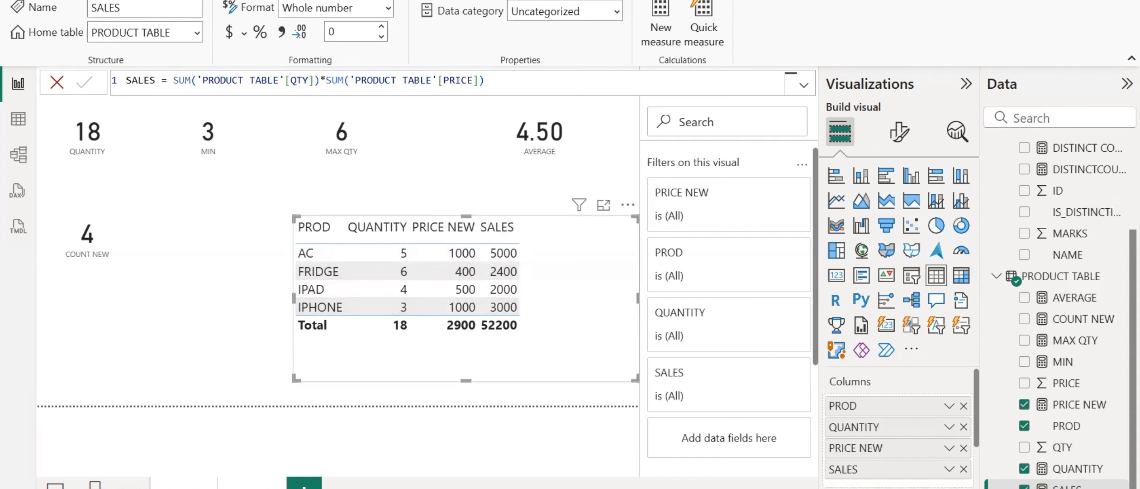
Switch to the text editor notes and add the lines SUMX - EXPRESSION and SUMX(TABLE, EXPRESSION) below the TOTAL SALES line
key("alt+Tab")
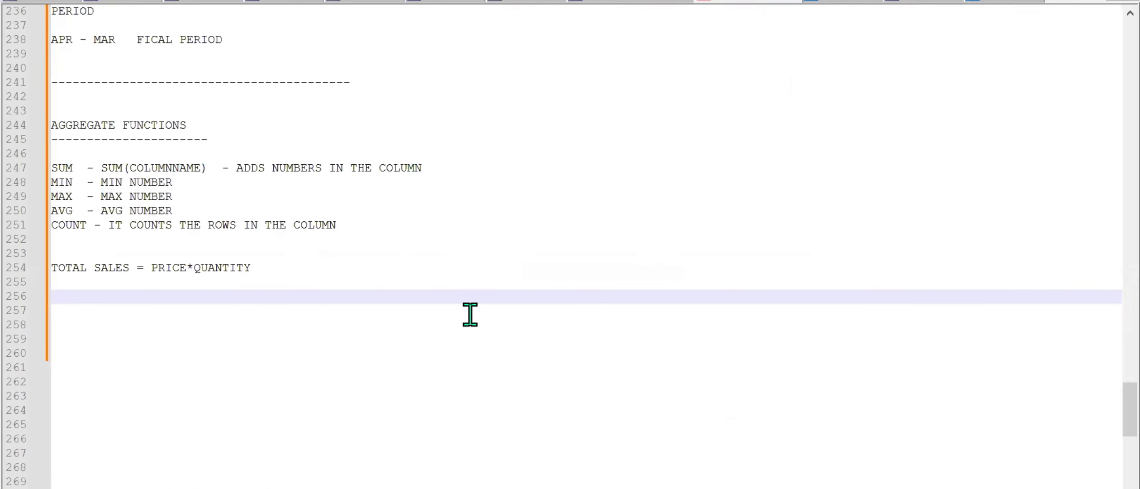
type("SU")
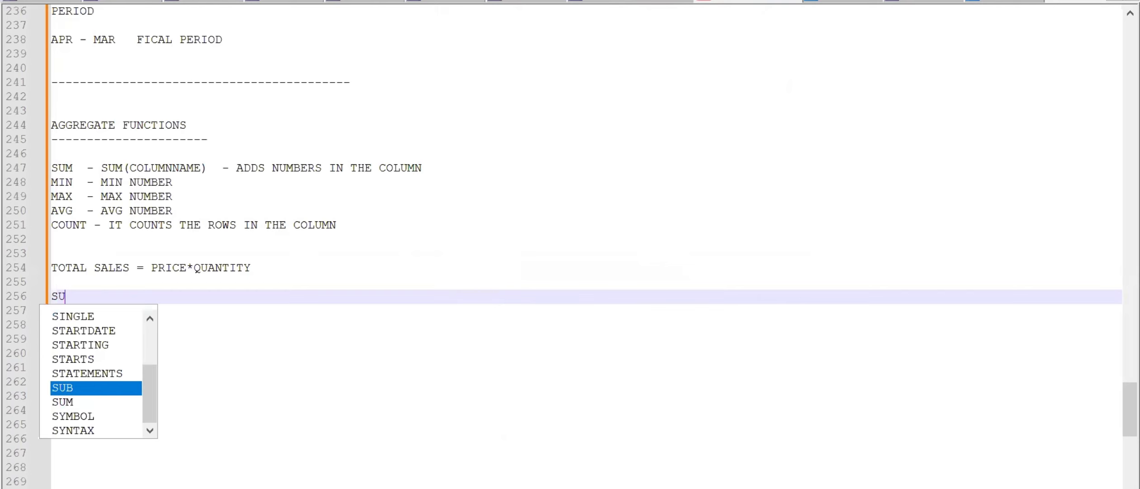
type("MX - ")
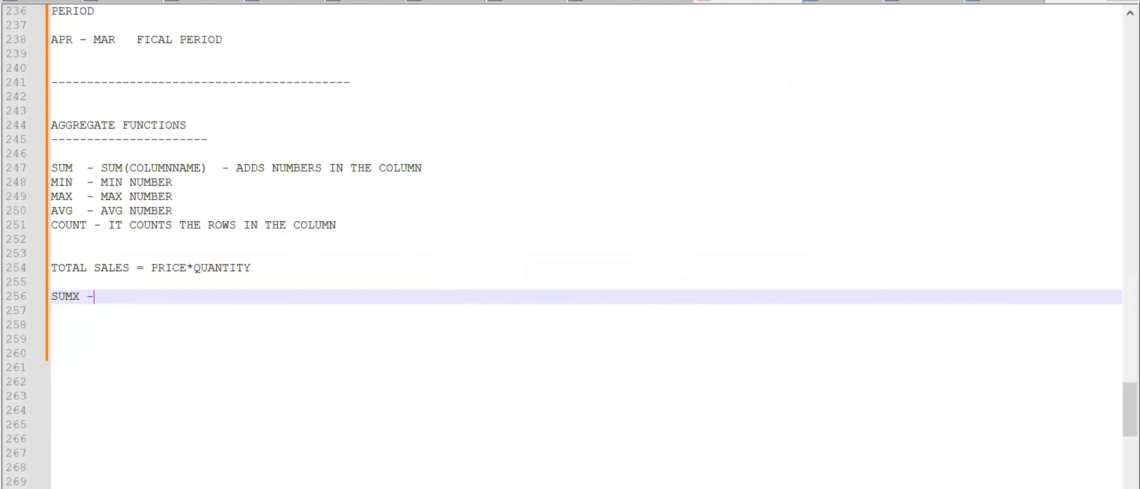
type("EXPRESSION")
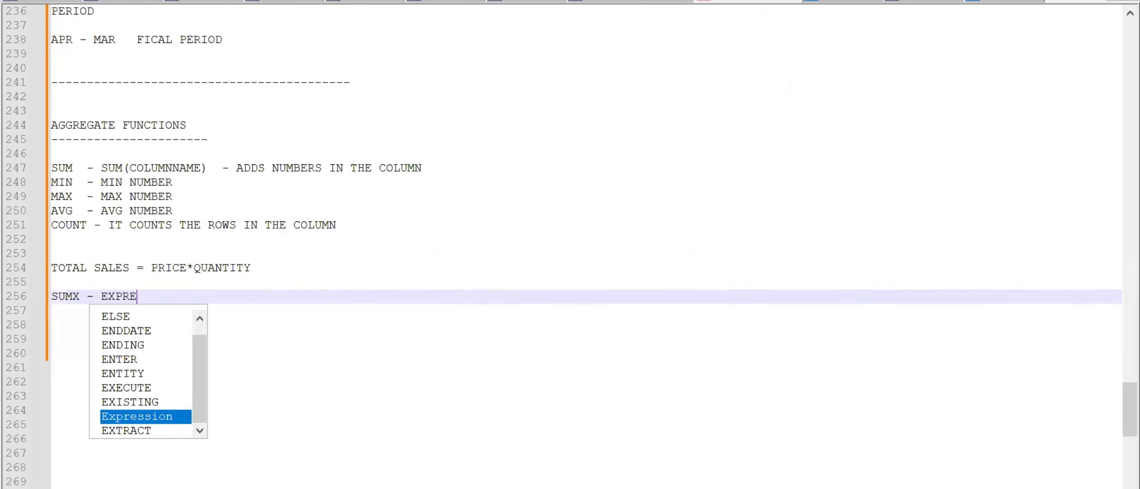
key("Return")
key("Return")
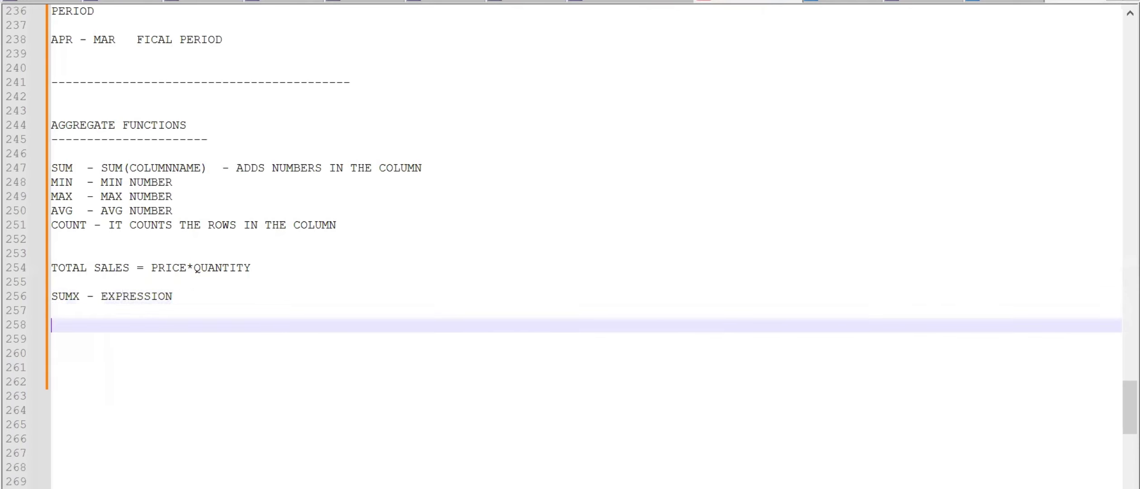
type("SUMX")
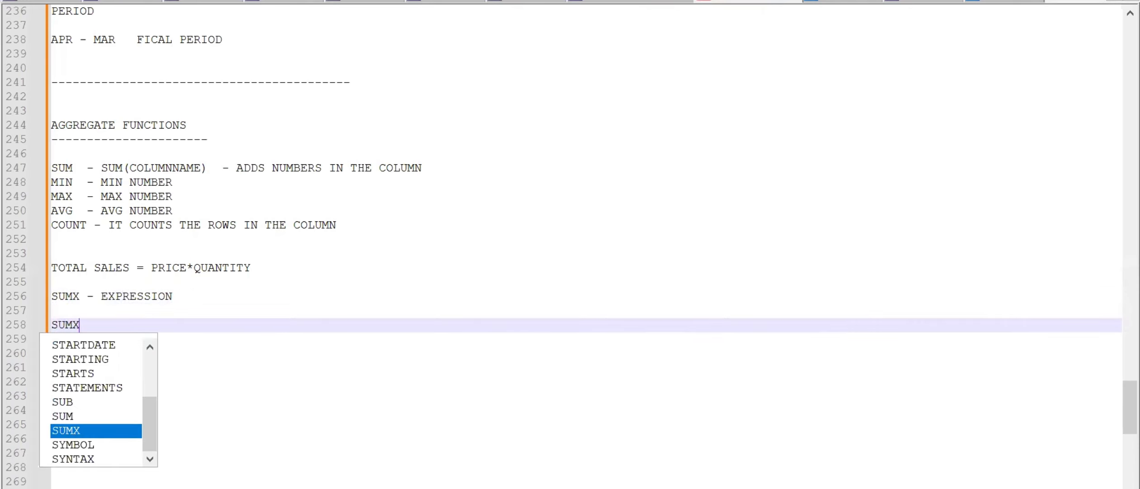
type("(TABLE")
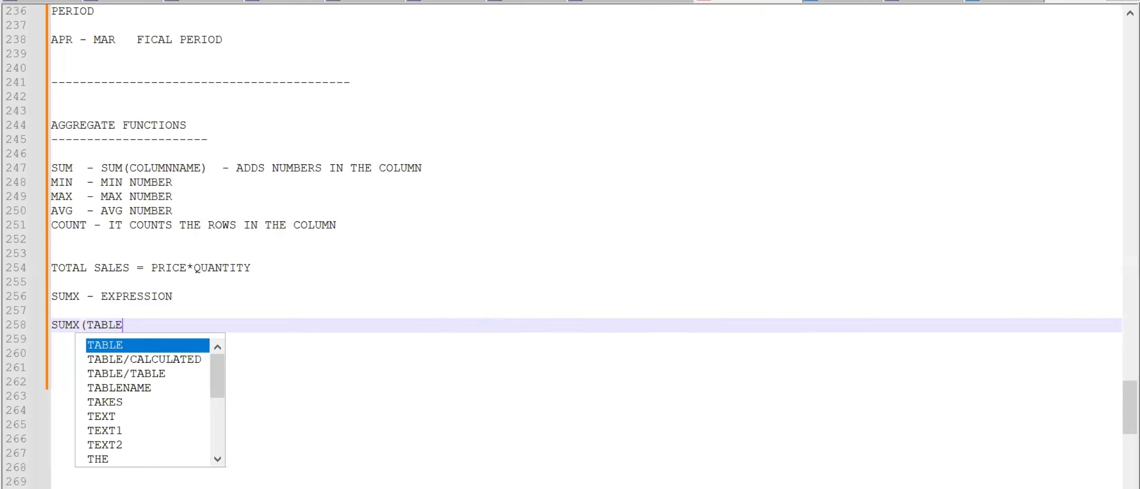
type(", EXPRESSION)")
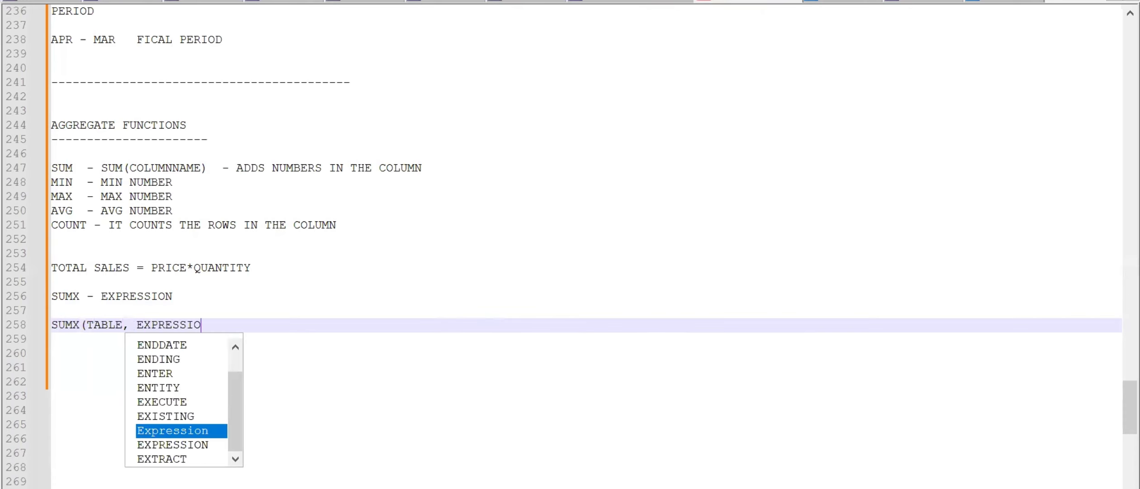
key("Return")
key("Return")
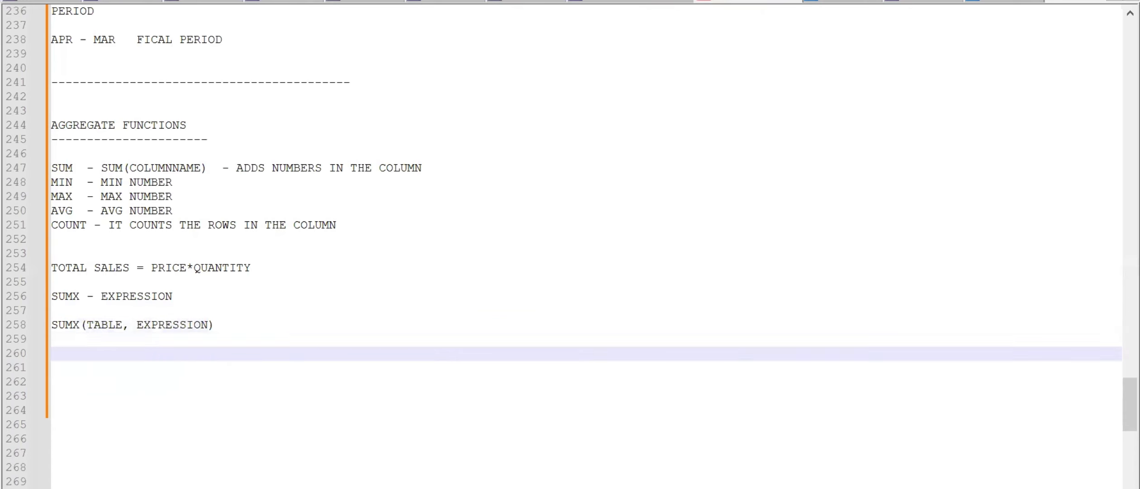
Extend the SUMX notes with the lines EXPRESSION - PRICE*QTY, IT IS AN ITERATIVE FUNCTION and ROW LEVEL CONTEXT
type("EXPRESSION ")
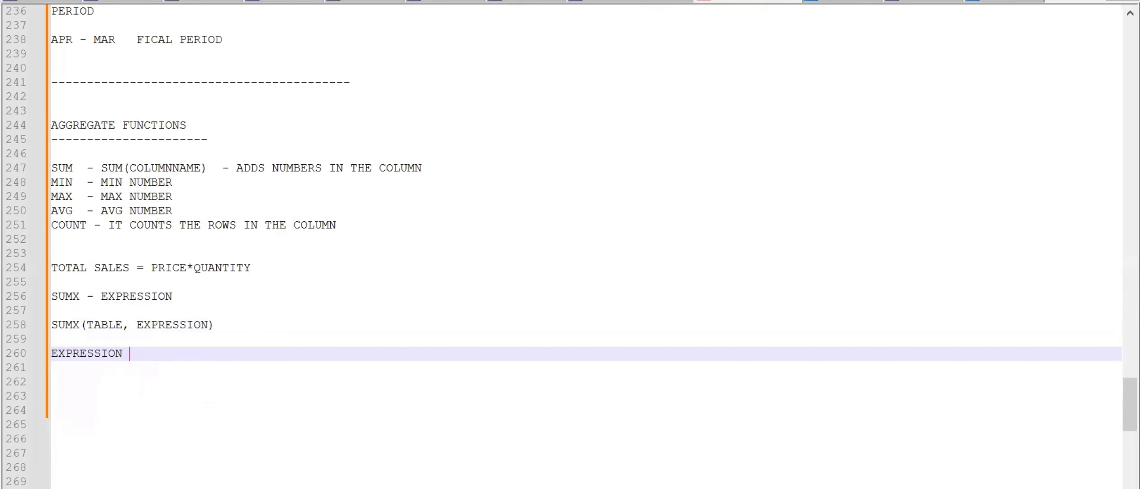
type("- PRICE")
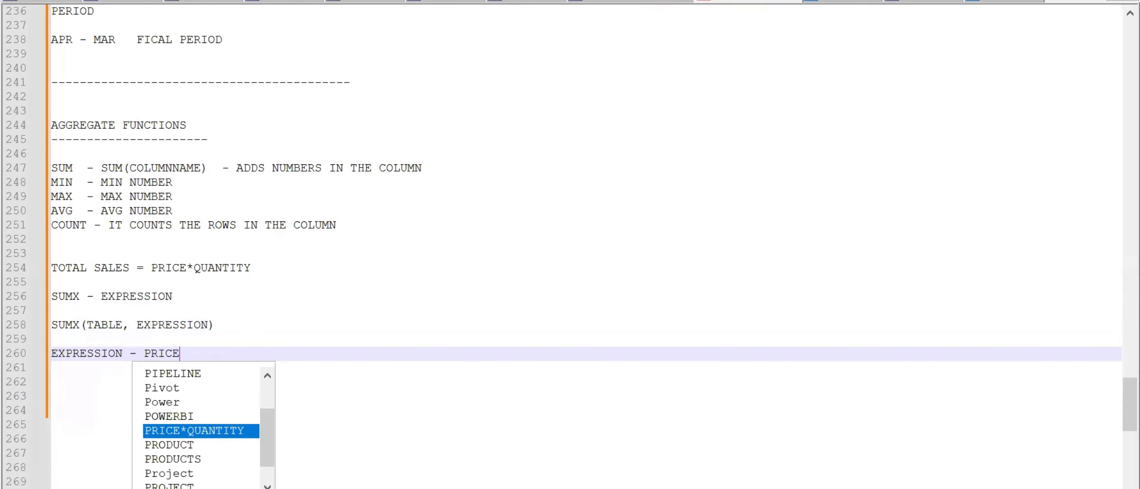
type("*QTY")
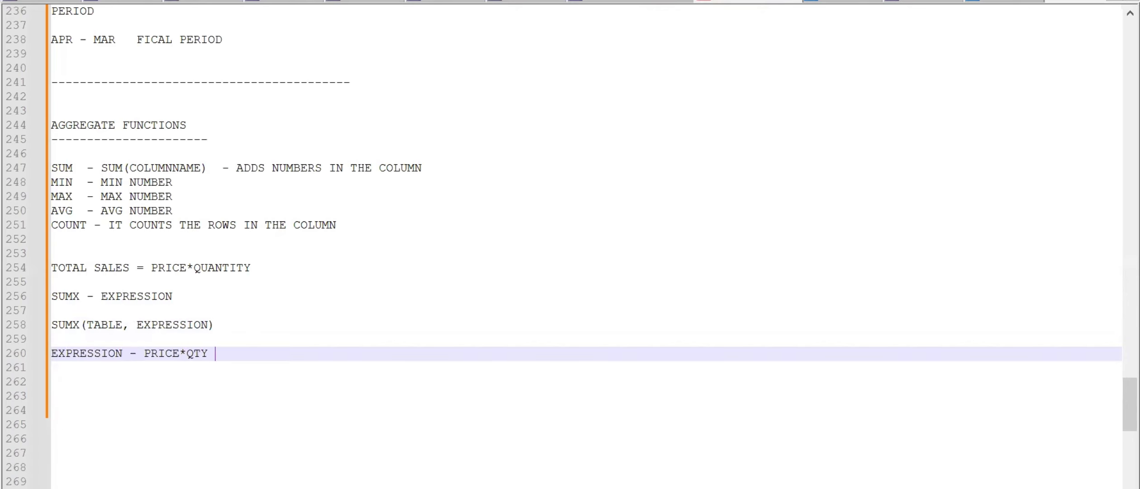
key("Return")
key("Return")
type("I")
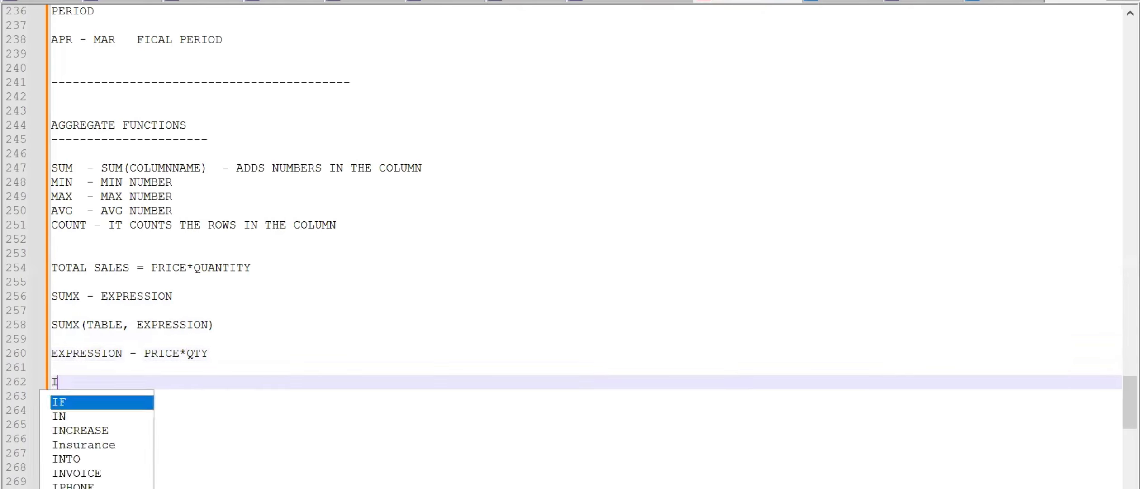
type("T IS AN I")
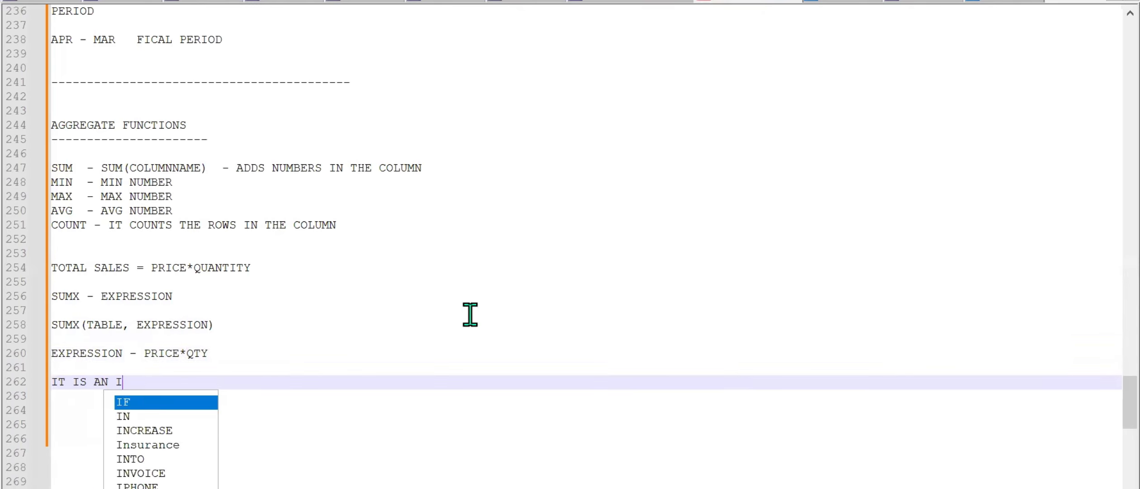
type("TERATIVE FUNCTION")
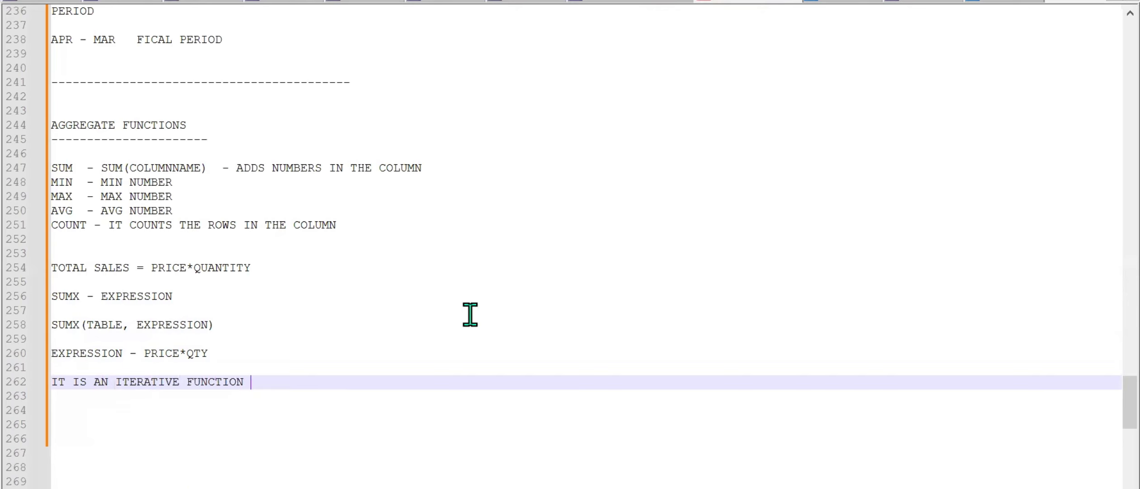
key("Return")
key("Return")
type("ROW LEVEL ")
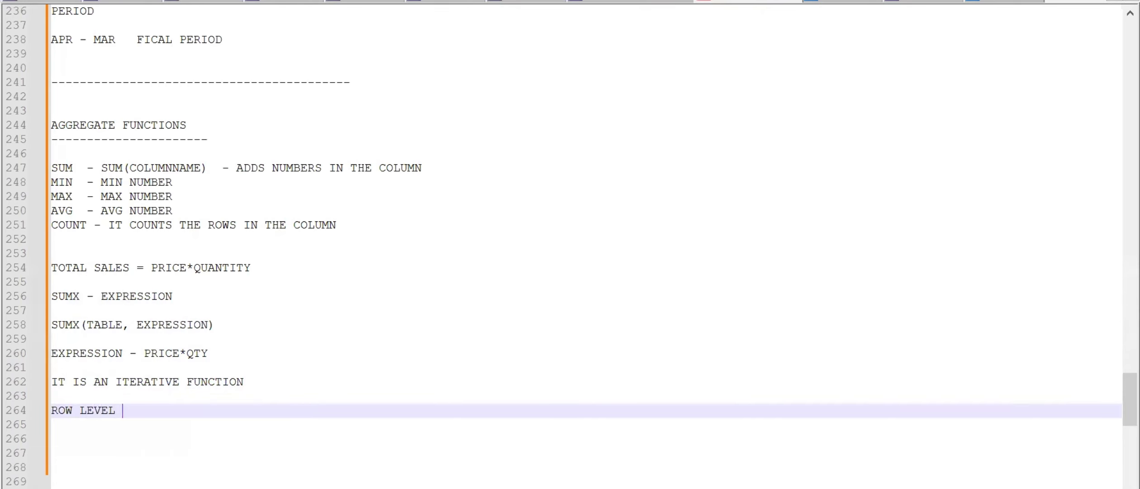
type("CONTEXT")
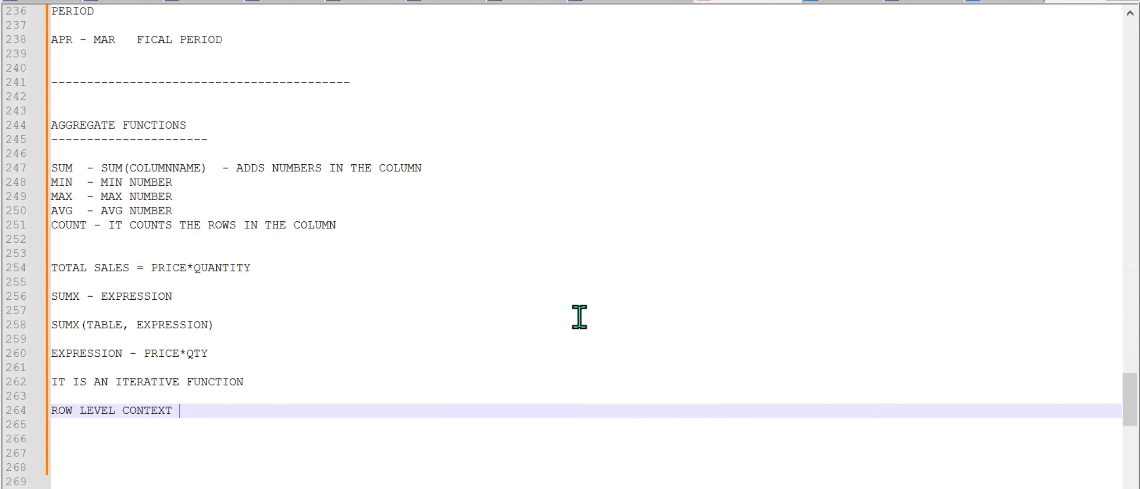
Switch to the COUNT FUNCTIONS report and start a new measure named TOTAL SALES in PRODUCT TABLE
mouse_move(656, 483)
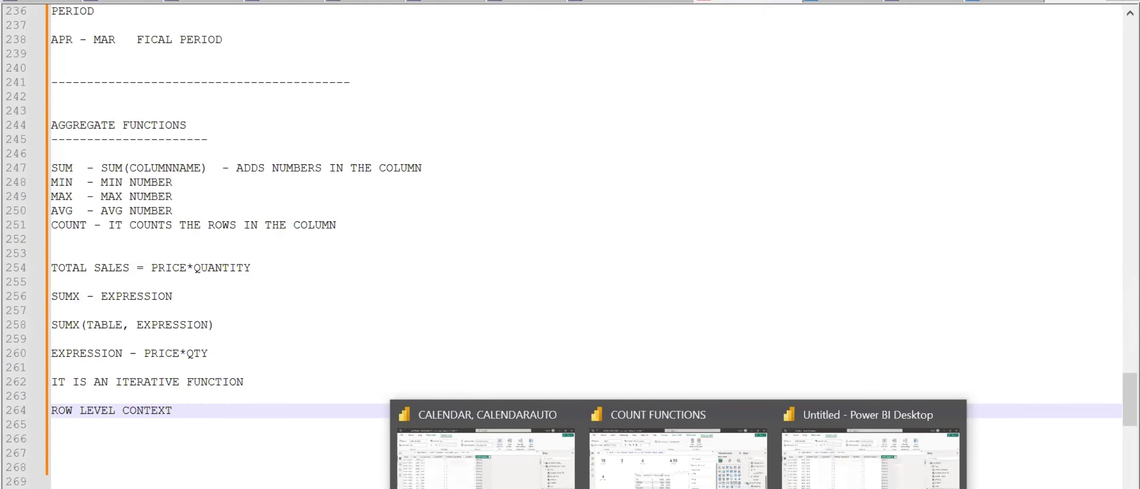
left_click(656, 483)
right_click(1036, 405)
left_click(919, 152)
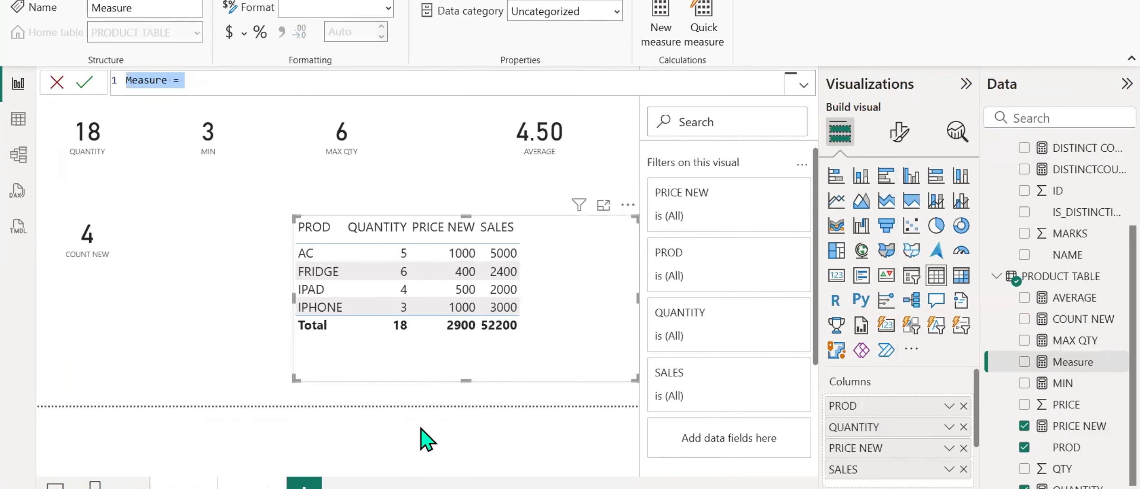
type("SALE")
key("BackSpace")
key("BackSpace")
key("BackSpace")
key("BackSpace")
type("TOTAL SALES = ")
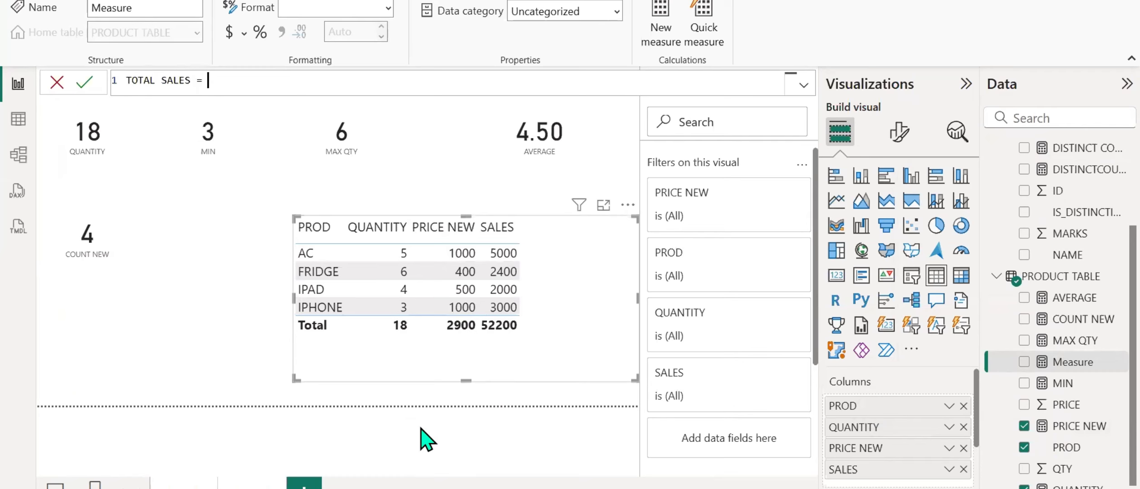
Define TOTAL SALES as SUMX('PRODUCT TABLE', 'PRODUCT TABLE'[PRICE]*'PRODUCT TABLE'[QTY]) and add it to the table visual listing PROD and SALES
type("SUM")
key("Down")
key("Down")
key("Down")
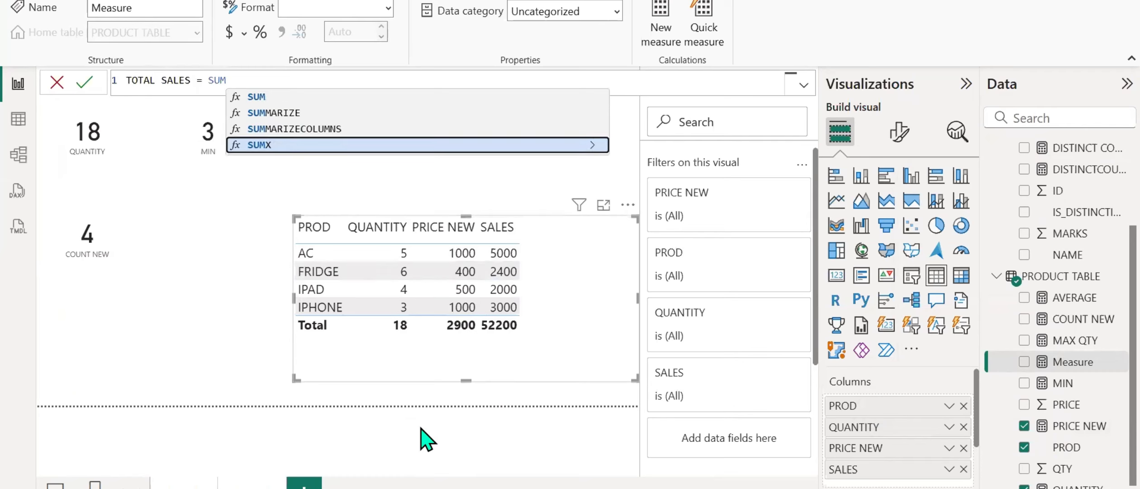
key("Tab")
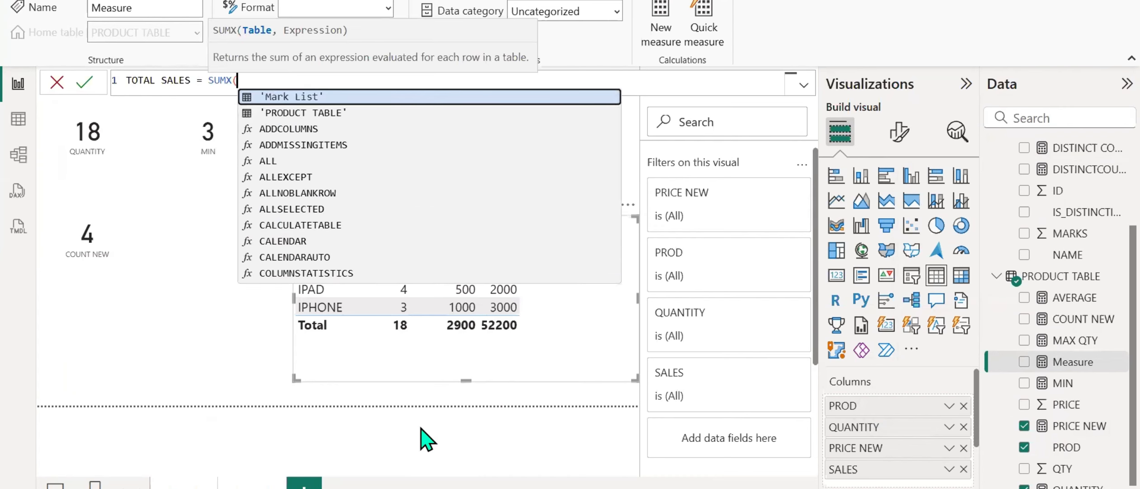
type("PRO")
key("Tab")
type(", ")
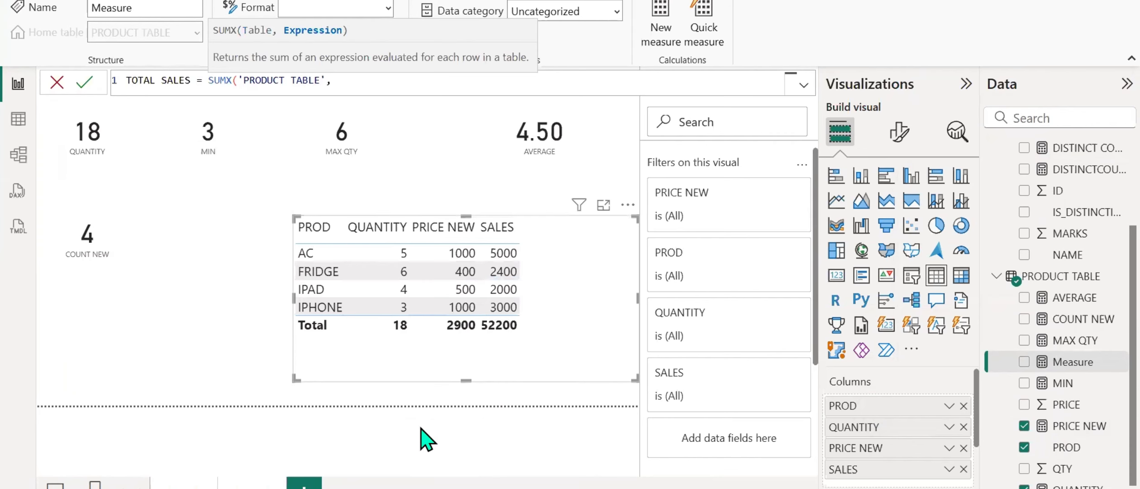
type("PRICE")
key("Up")
key("Tab")
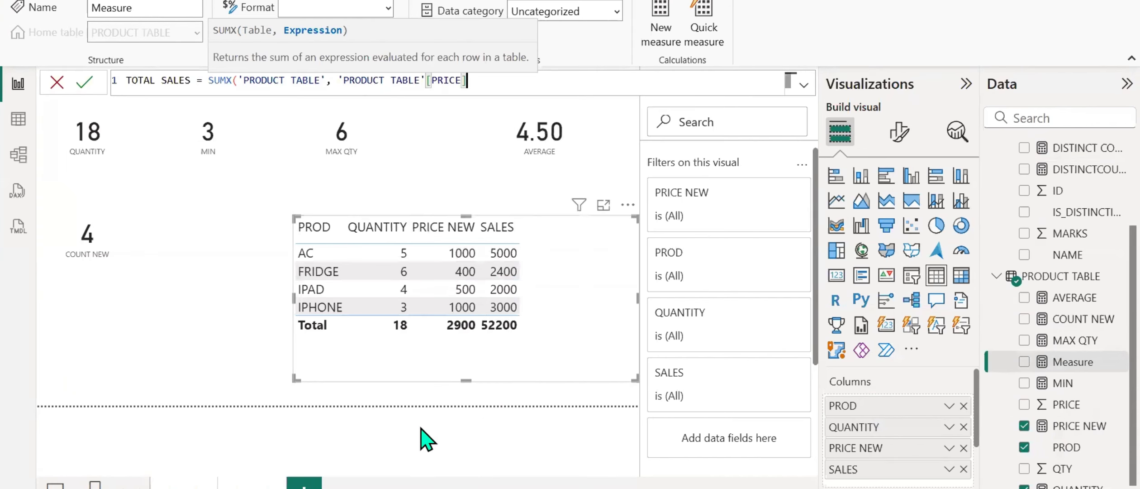
type("*QTY")
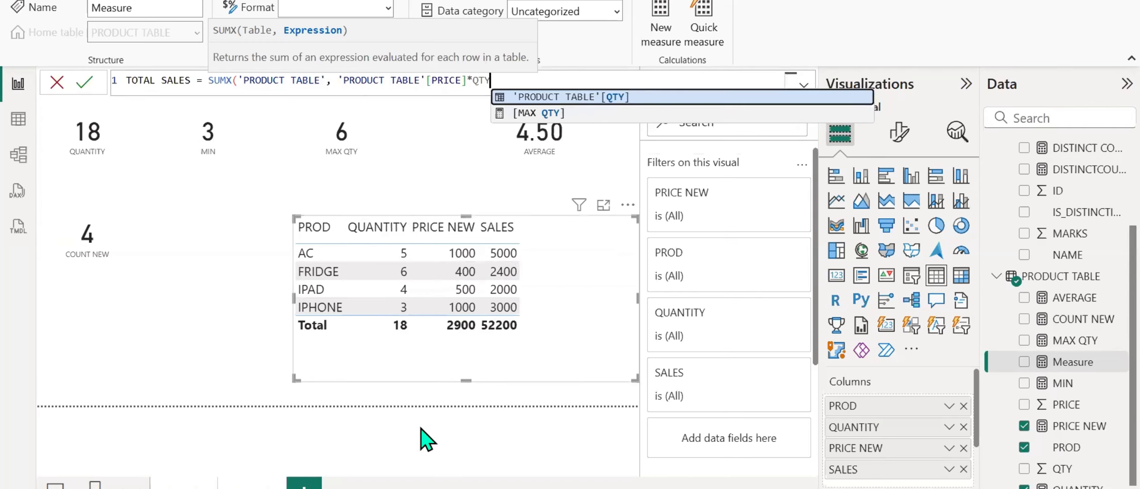
key("Tab")
type(")")
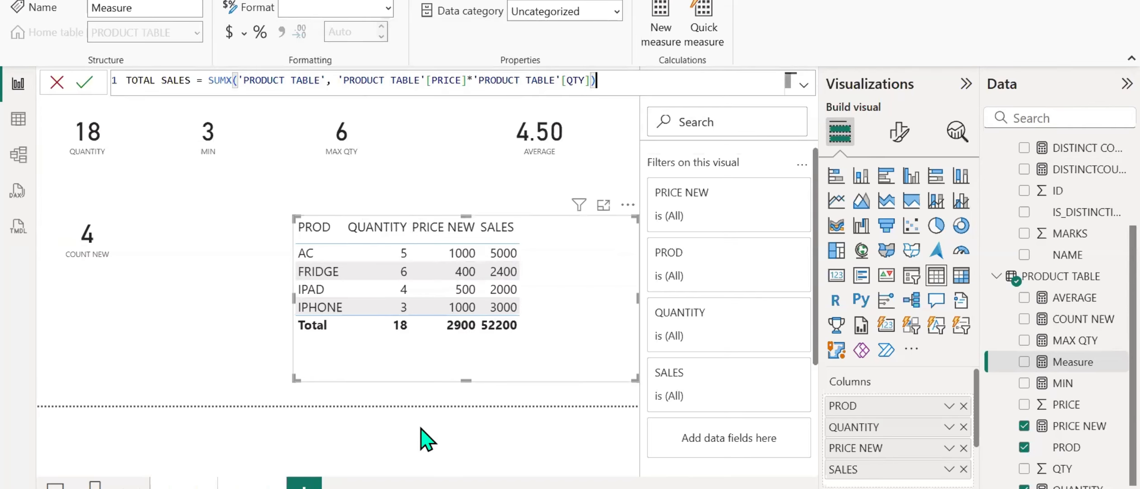
key("Return")
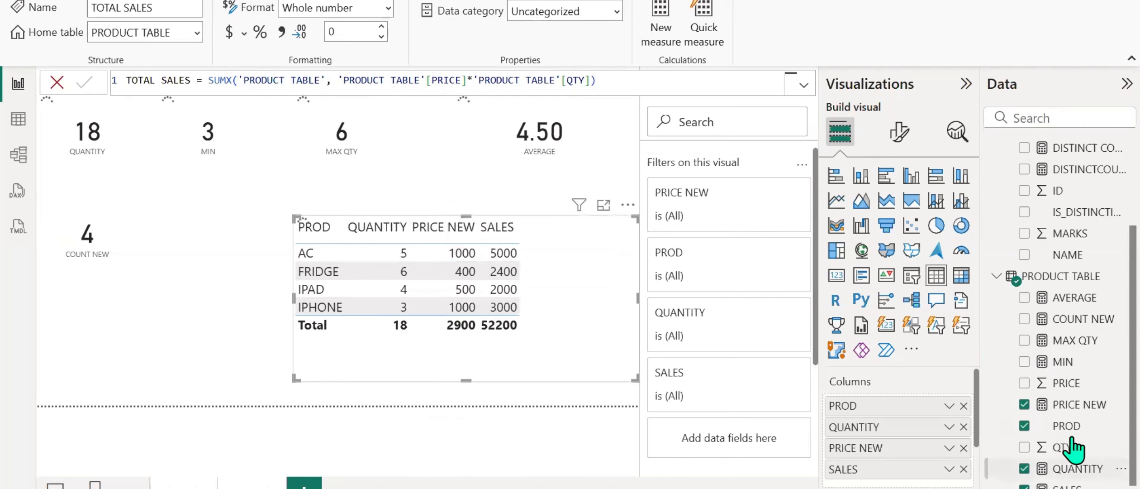
scroll(1102, 475, "down", 1)
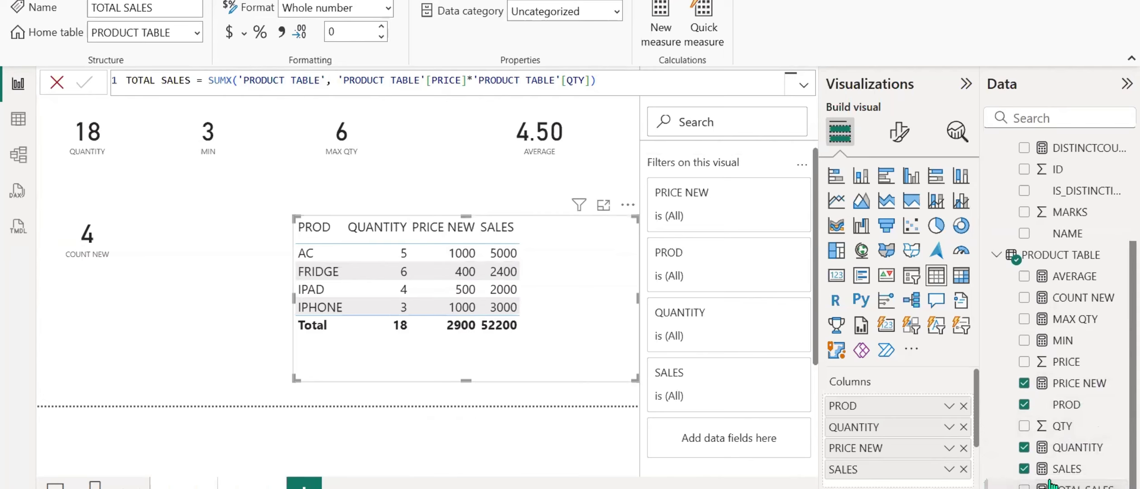
left_click(1024, 486)
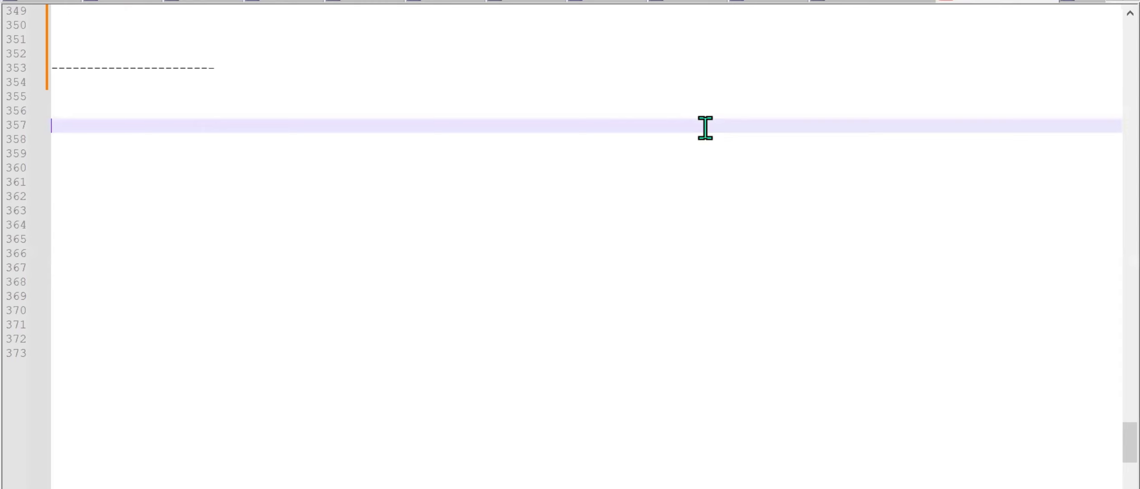
Add the heading TIME INTELLIGENCE FUNCTIONS below the last dashed separator in the text editor notes, followed by blank lines
type("Time ")
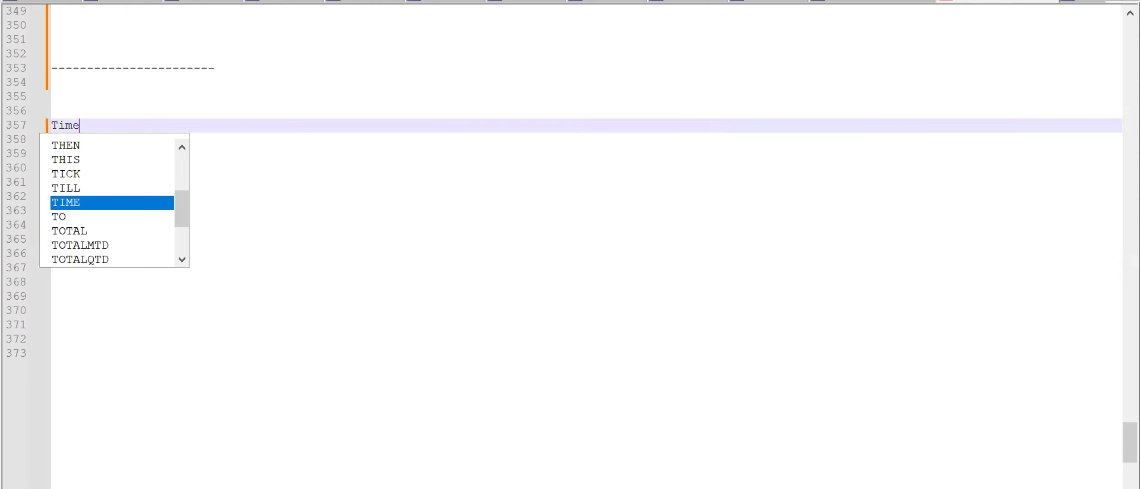
type("is")
key("BackSpace")
key("BackSpace")
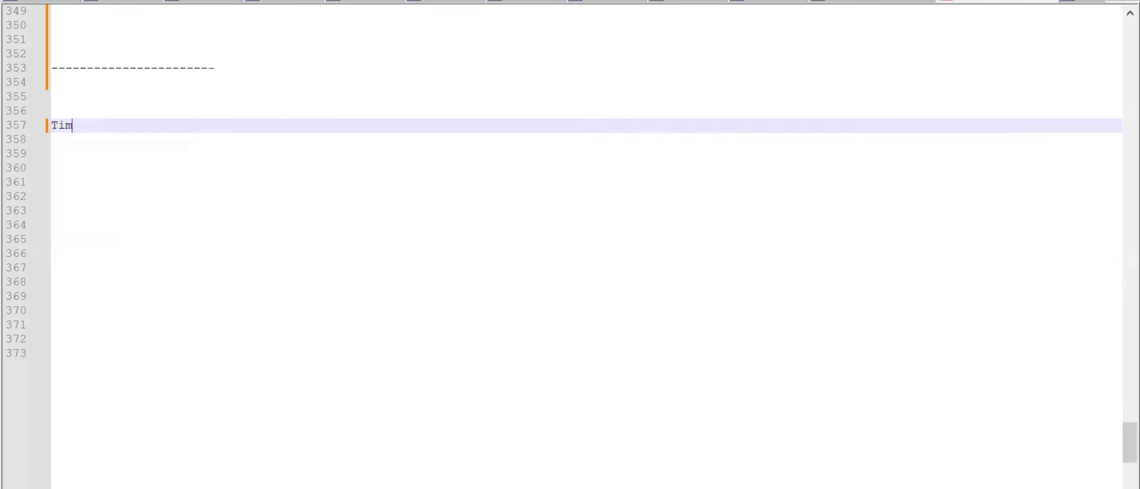
key("BackSpace")
key("BackSpace")
key("Caps_Lock")
type("I")
key("Down")
key("Down")
key("Return")
type("INT")
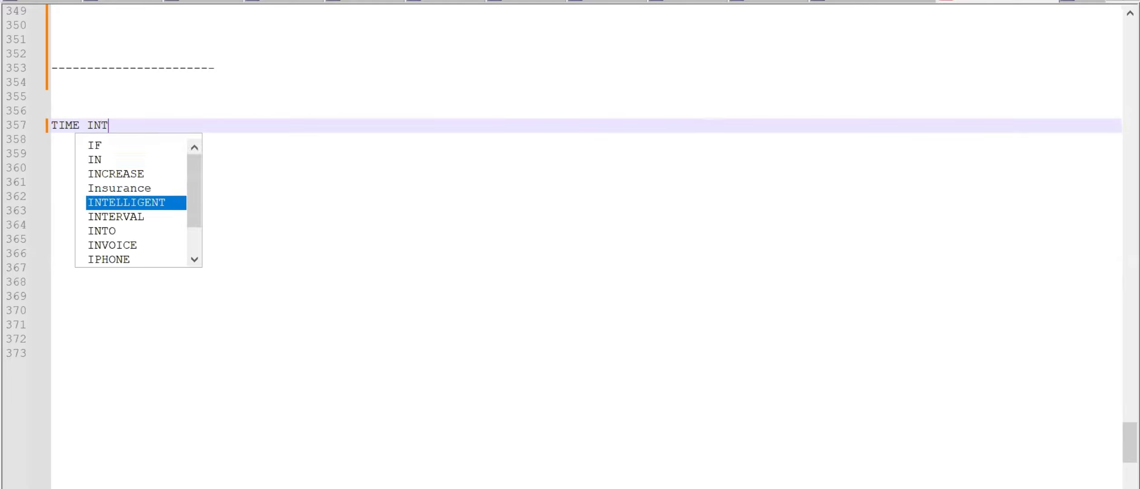
type("ELLIGENCE F")
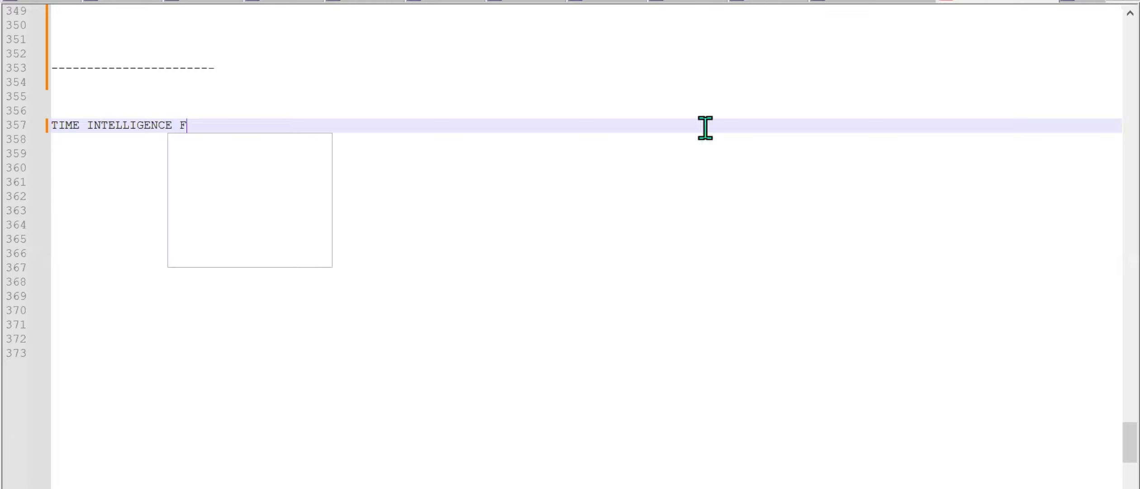
type("UNCTIONS")
key("Return")
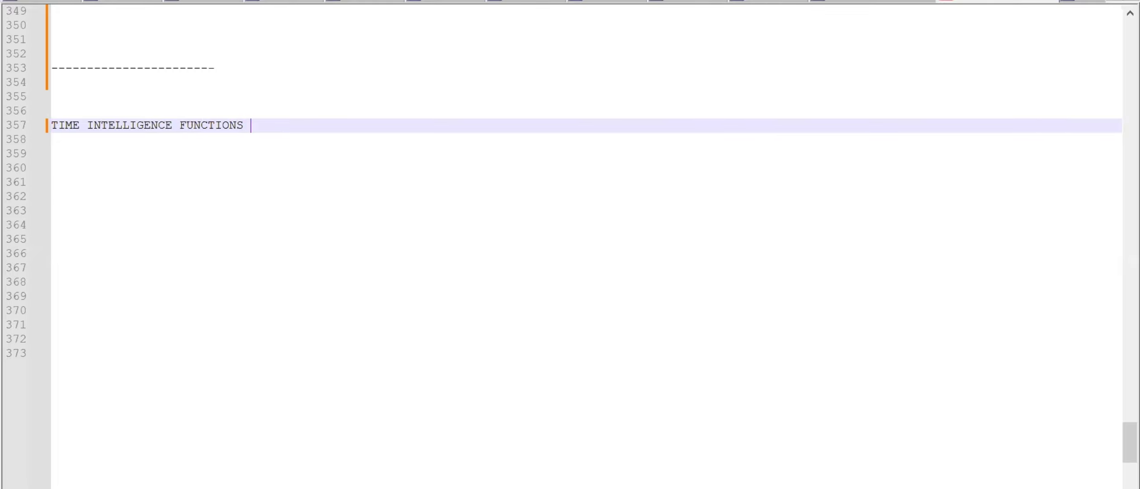
key("Return")
key("Return")
key("Return")
key("Return")
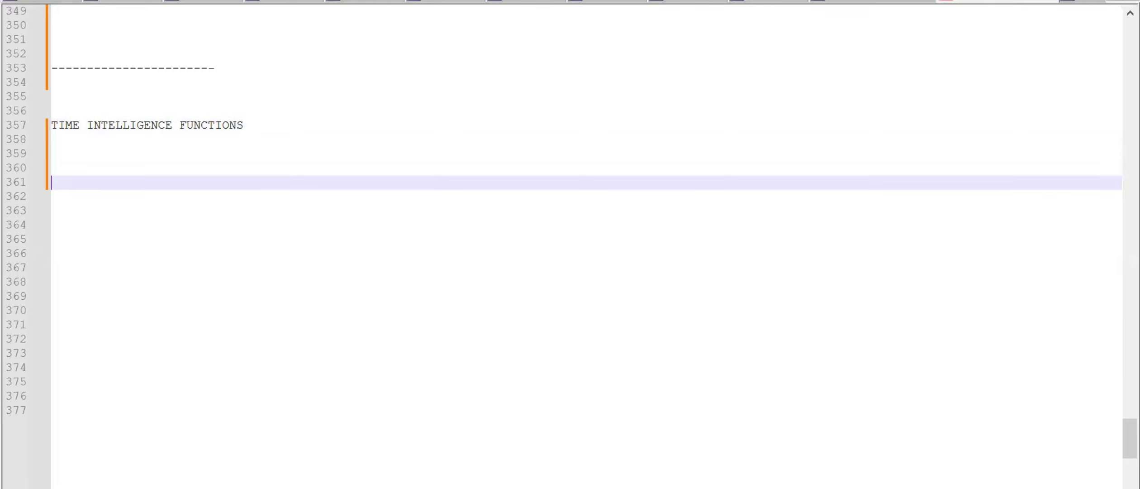
List the function names DATEDIFF and DATEADD below the time intelligence heading, separated by blank lines
type("DATEDIFF")
key("Return")
key("Return")
key("Return")
key("Return")
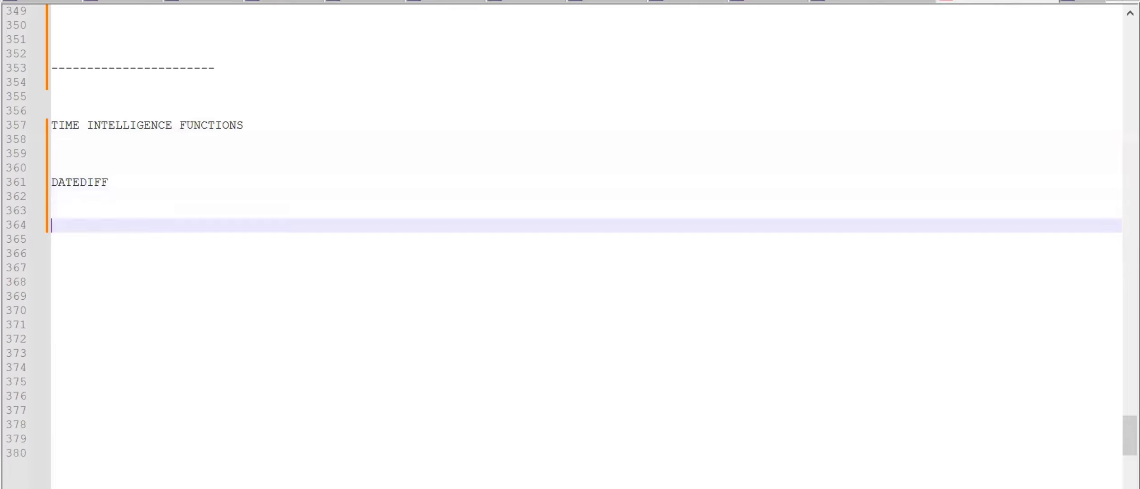
type("DATEADD")
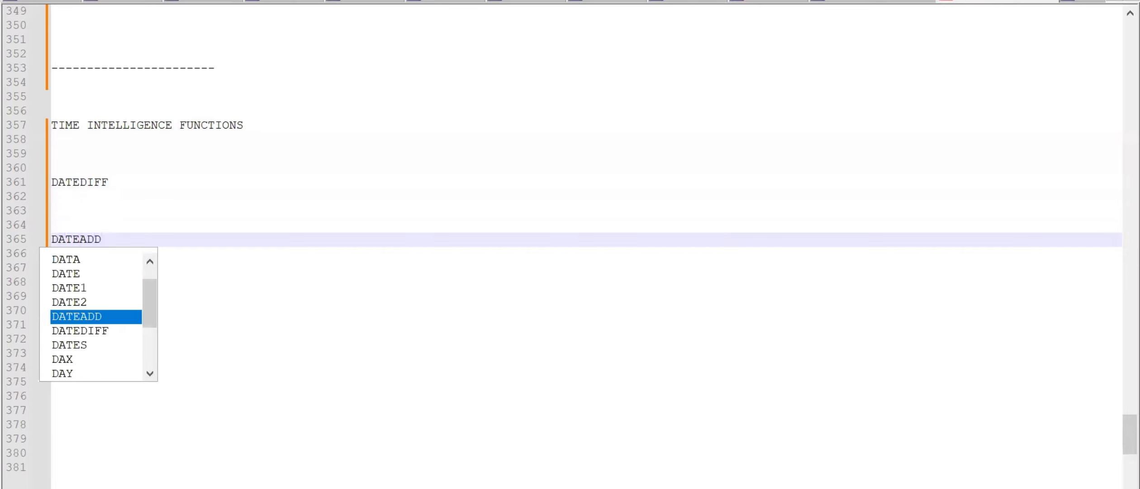
Underline the DATEDIFF entry with a row of dashes and insert blank lines between it and DATEADD
key("Up")
key("Up")
key("Escape")
key("Up")
key("Up")
key("Up")
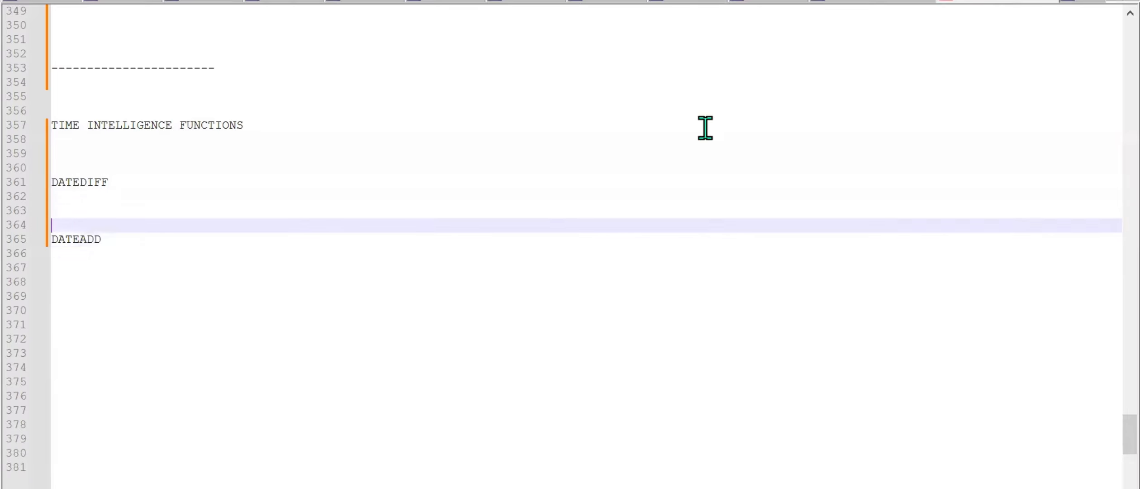
type("--")
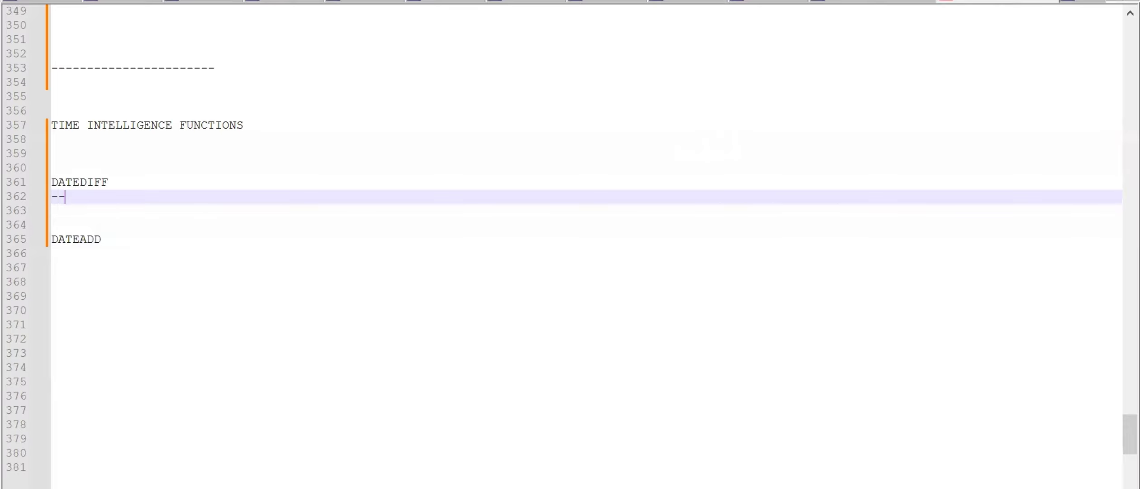
type("-----------")
key("Return")
key("Return")
key("Return")
key("Return")
key("Return")
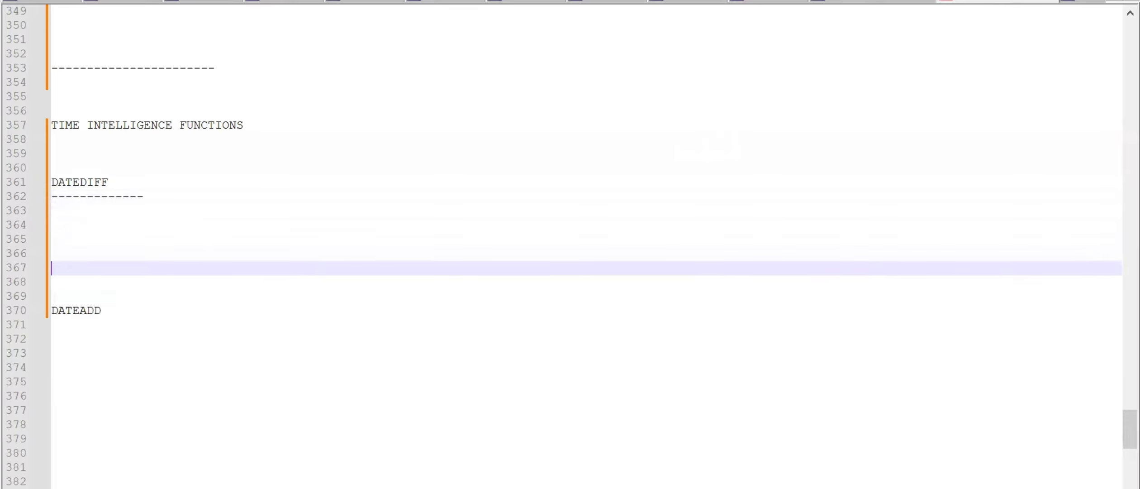
Describe DATEDIFF below its dashed underline with the line IT IS USED TO FIND THE DIFFERENCE BETWEEN TWO DATES
key("Up")
key("Up")
key("Up")
key("Up")
type("IT")
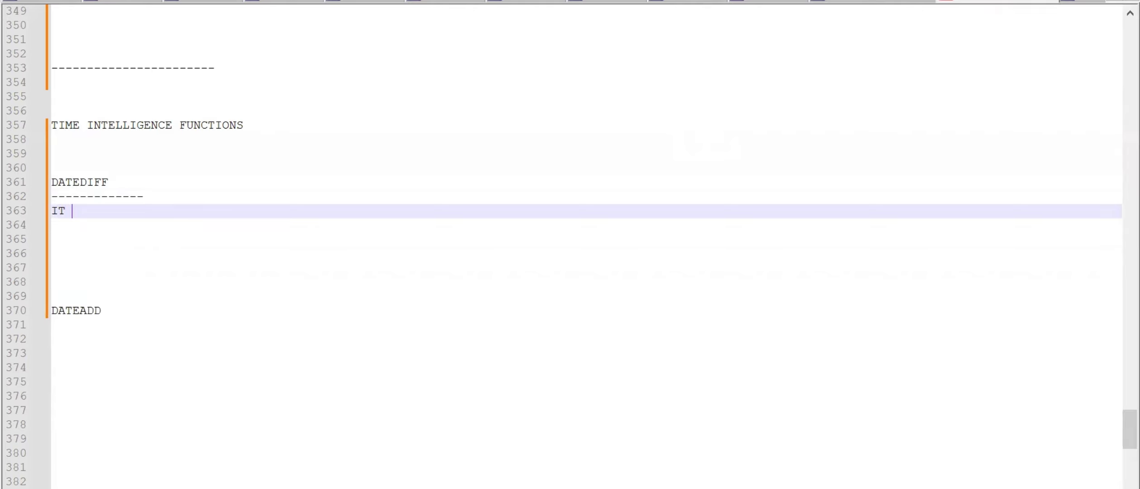
type("IS USED TO FIND THE DIFFE")
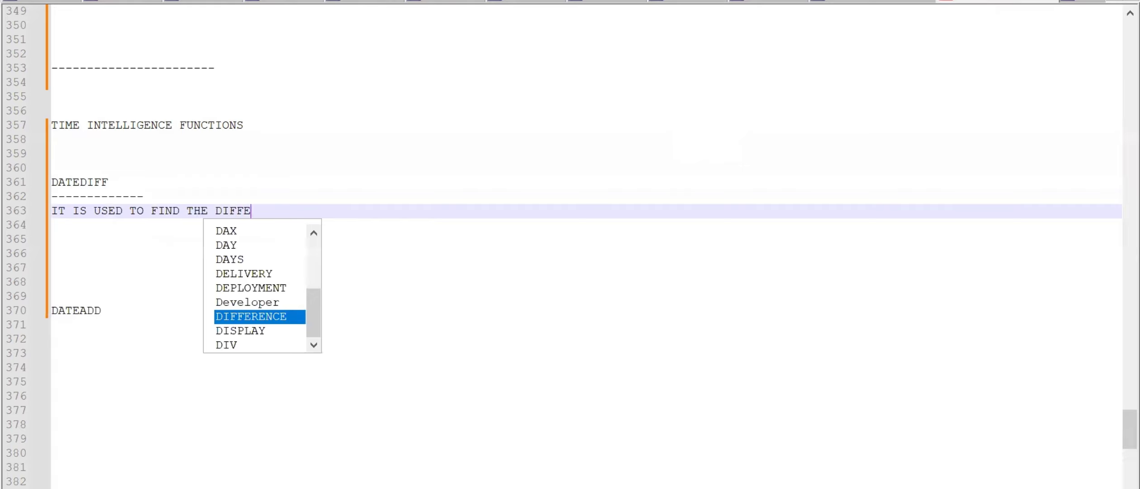
type("RENCE BETWEEN ")
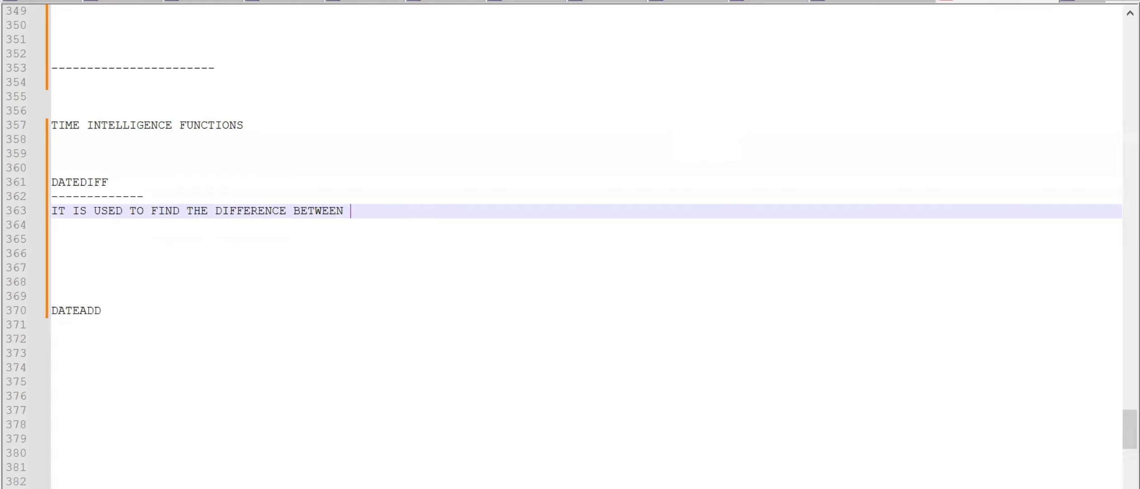
type("TWO DATES")
key("Return")
key("Return")
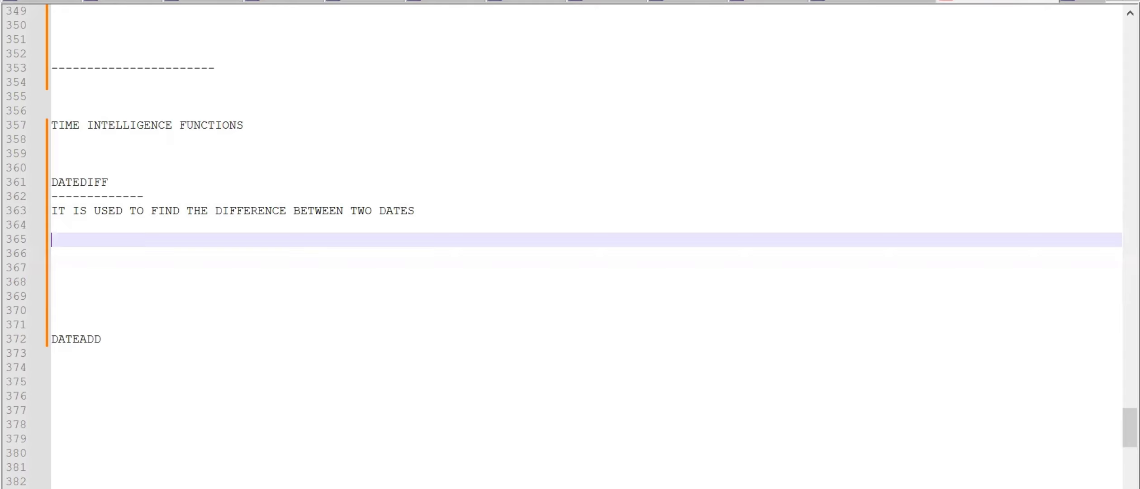
Add the syntax line DATEDIFF(DATE1, DATE2, INTERVAL) under the description and start an INTERVAL line below it
type("DATEDI")
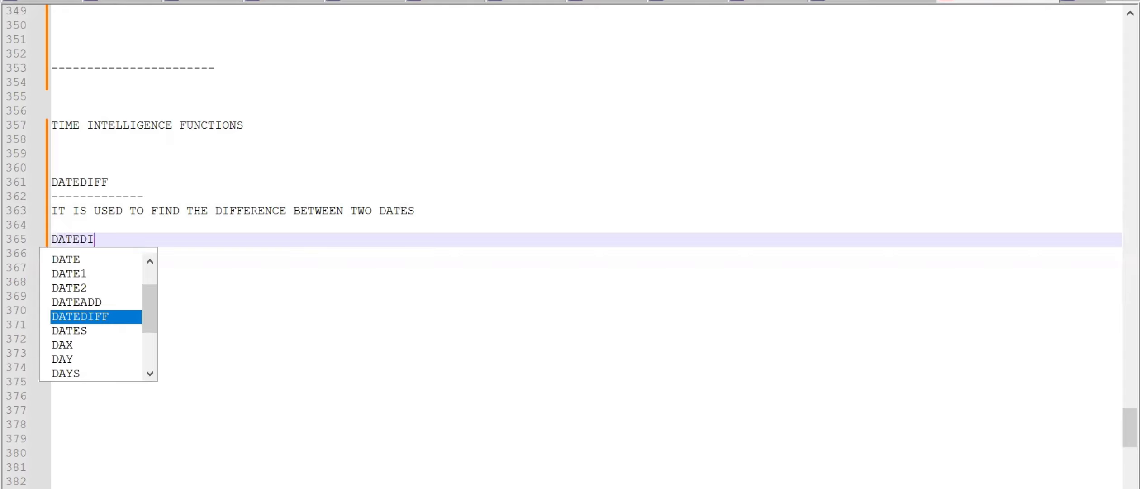
type("FF(")
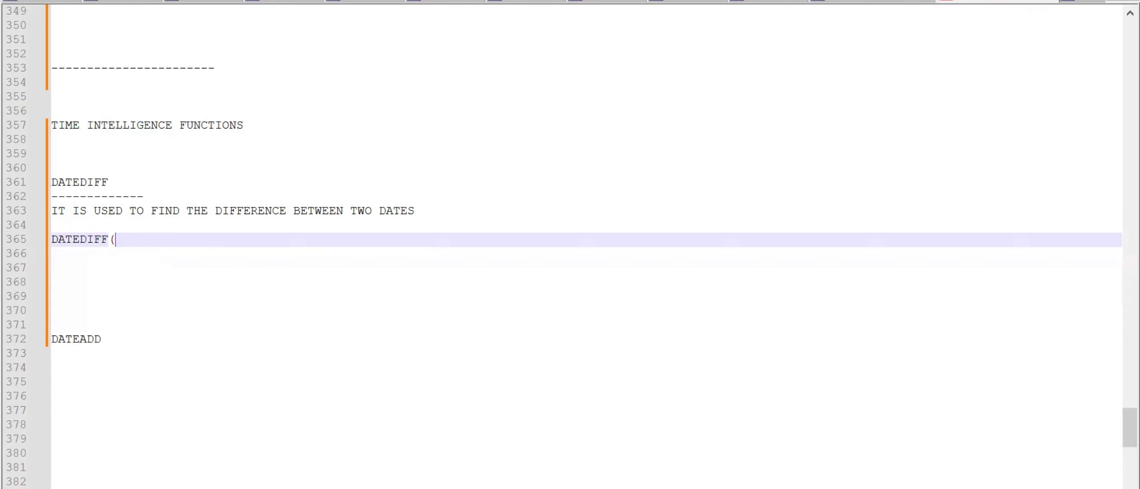
type("DATE1, DATE2, ")
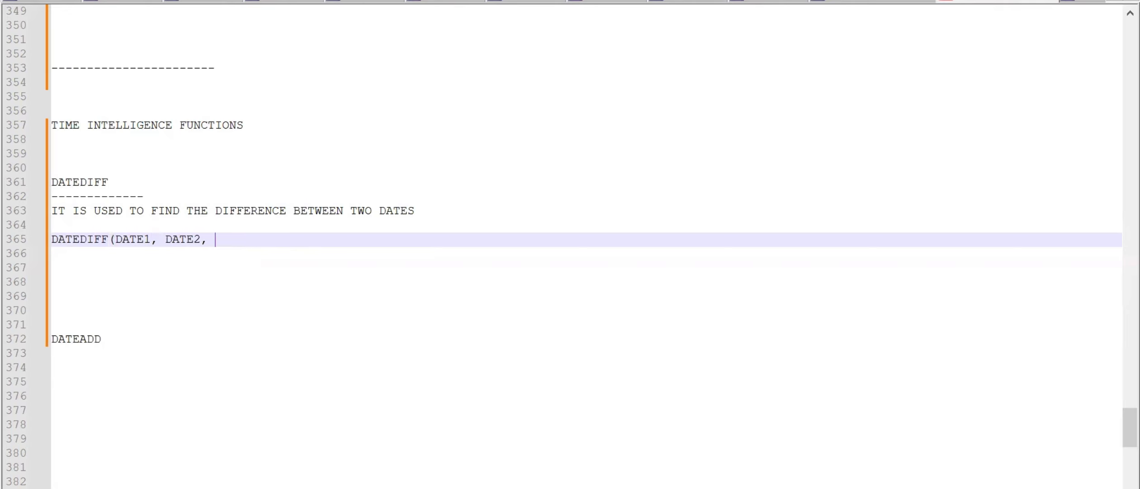
type("INTERVAL")
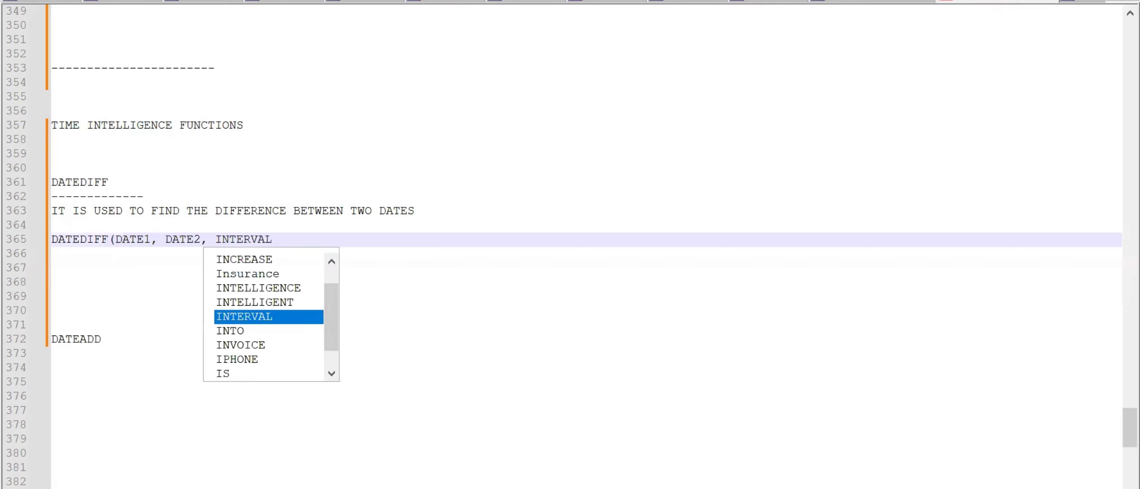
type(")")
key("Return")
key("Return")
type("INTERVAL")
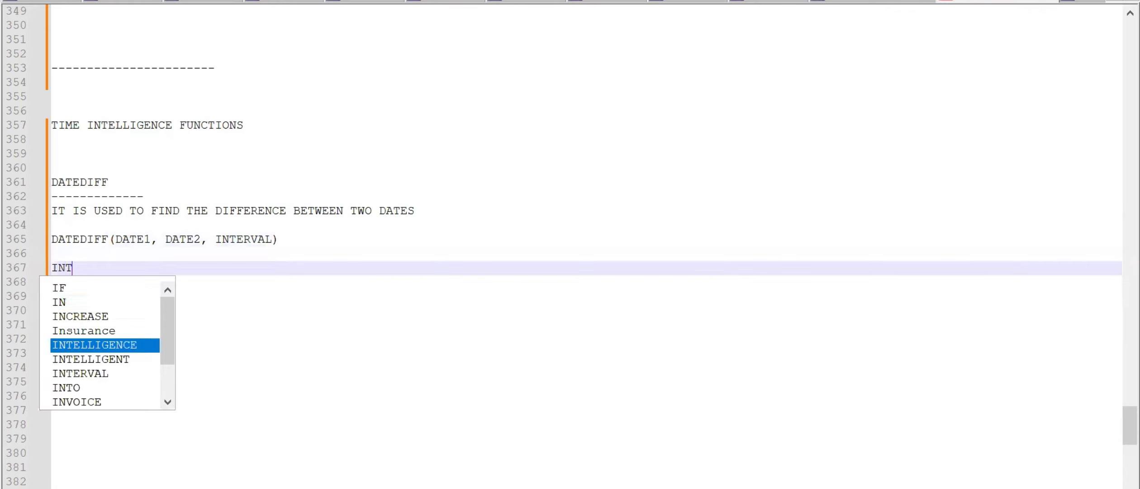
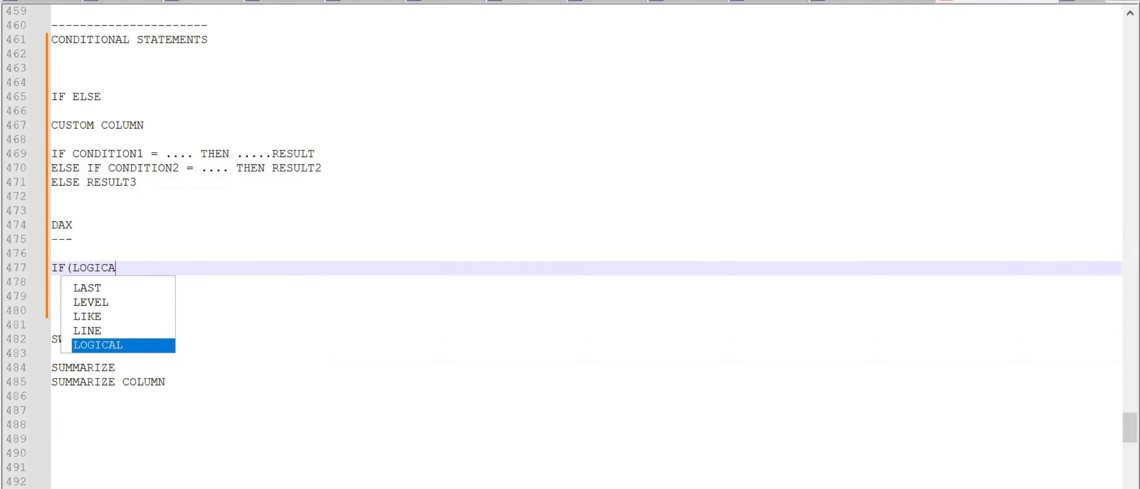
Complete the IF syntax line under the DAX heading as IF(LOGICALTEST, RESULTIFTRUE, RESULTIFFALSE)
type(",")
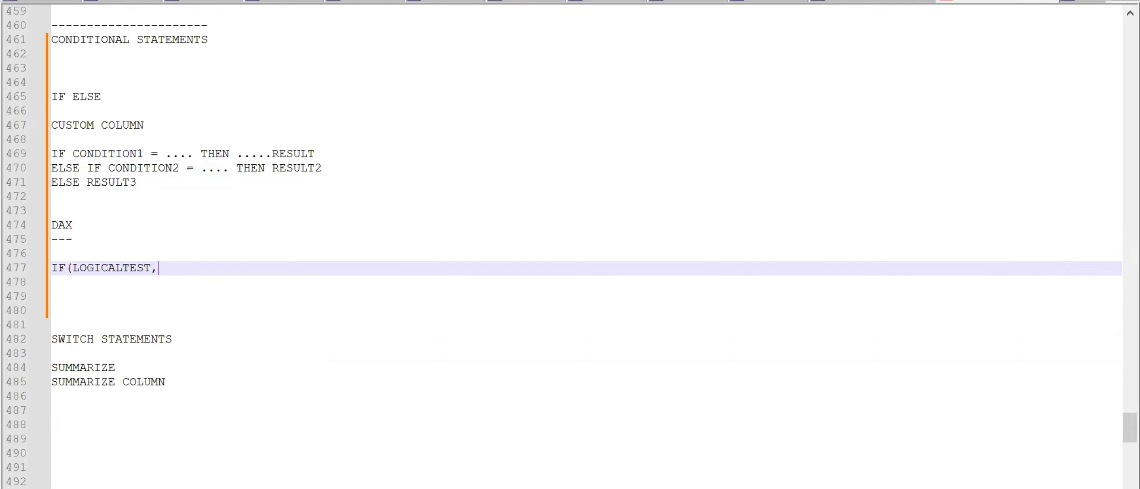
type(" RESULTIFTRUE, ")
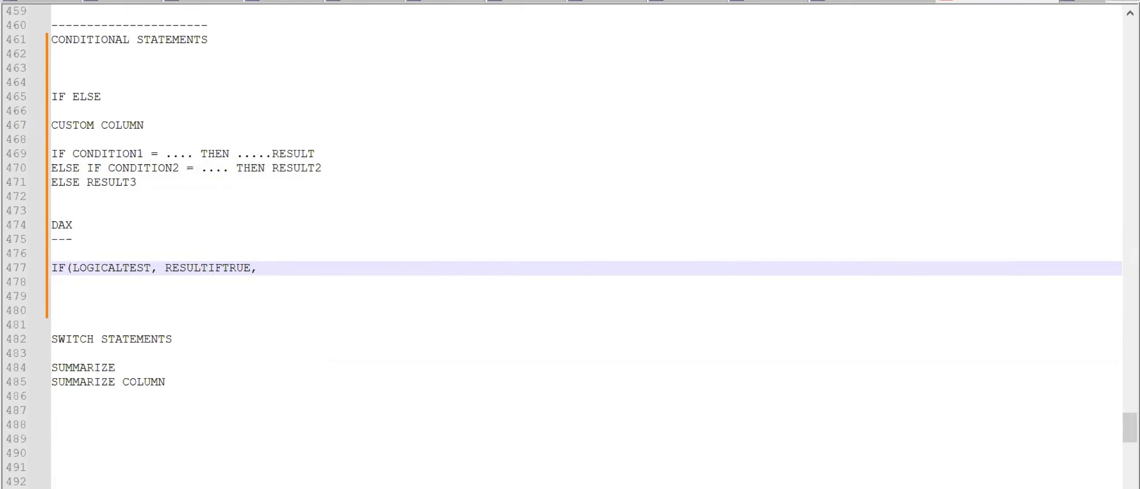
type("RESULTIFFALSE)")
key("Return")
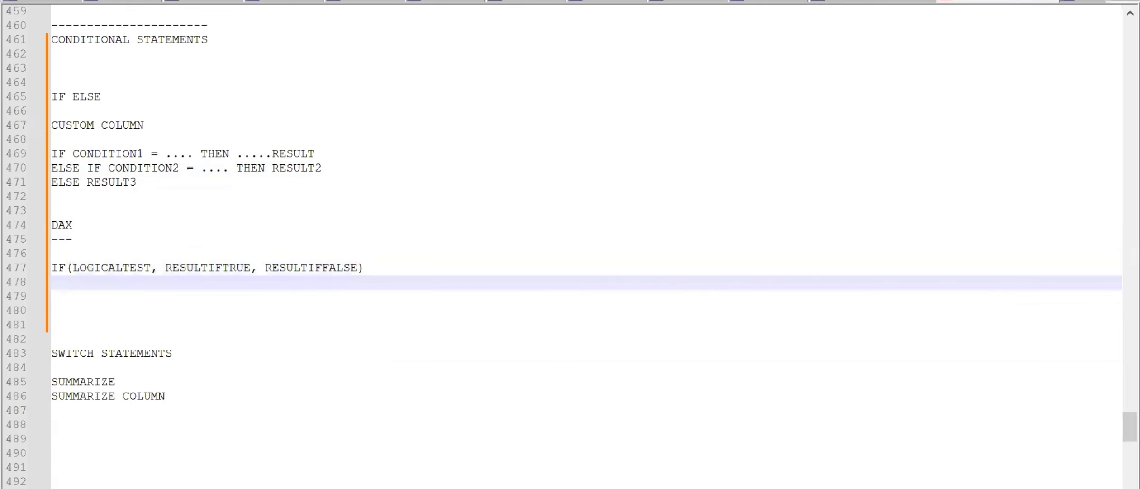
Add the example IF(SALES>1000, "HIGH", "LOW") below the syntax line, separated by a blank line
key("Return")
type("IF")
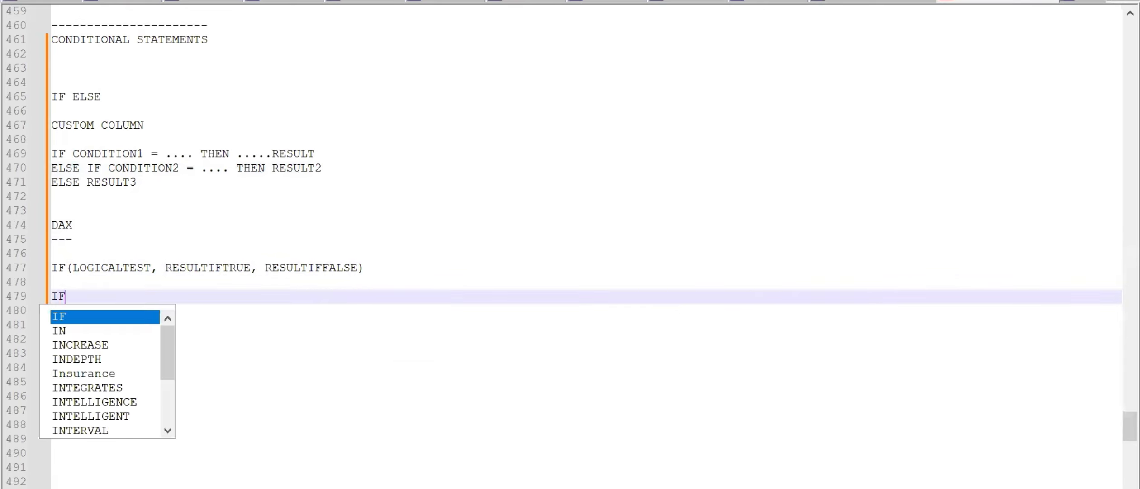
type("(")
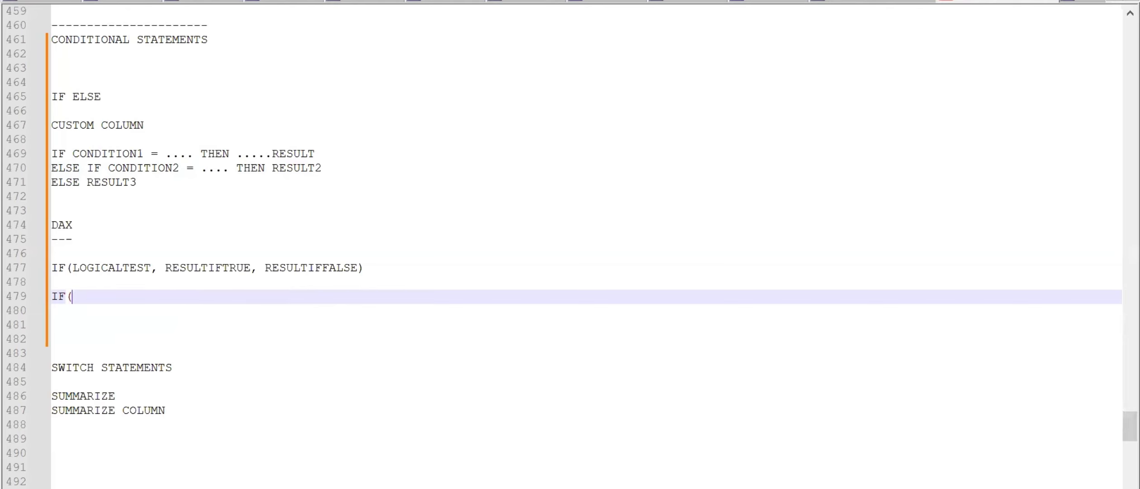
type("SALES>1000")
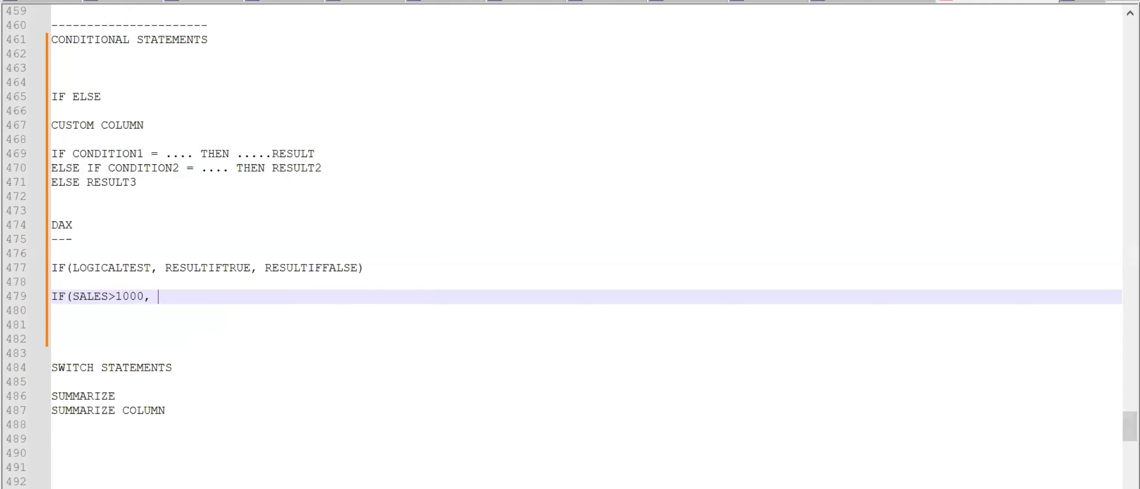
type(", \"HIGH\", \"LOW\")")
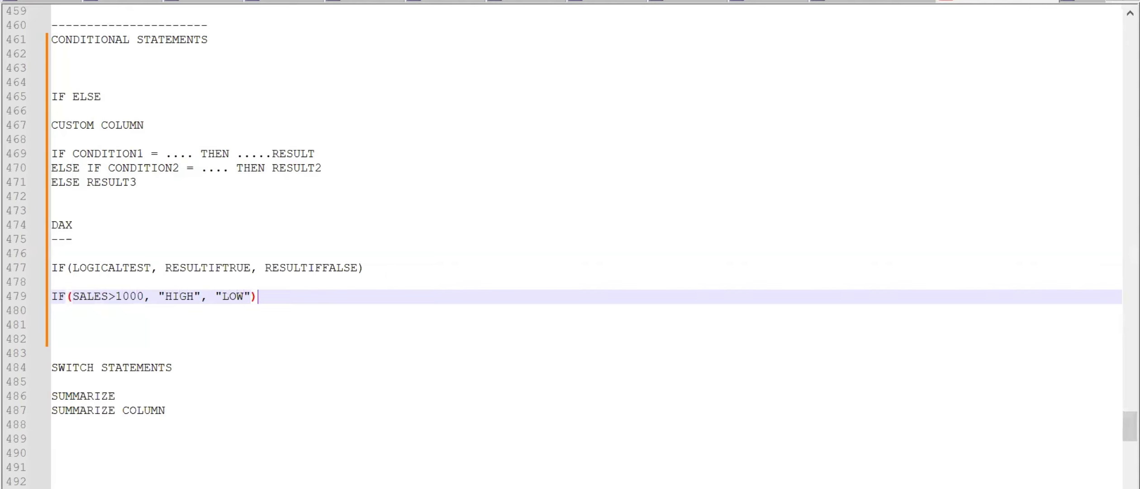
Switch to the Power BI Desktop file MEASURE, COLUMN, TABLE and add another calculated column to EMP TABLE
mouse_move(634, 488)
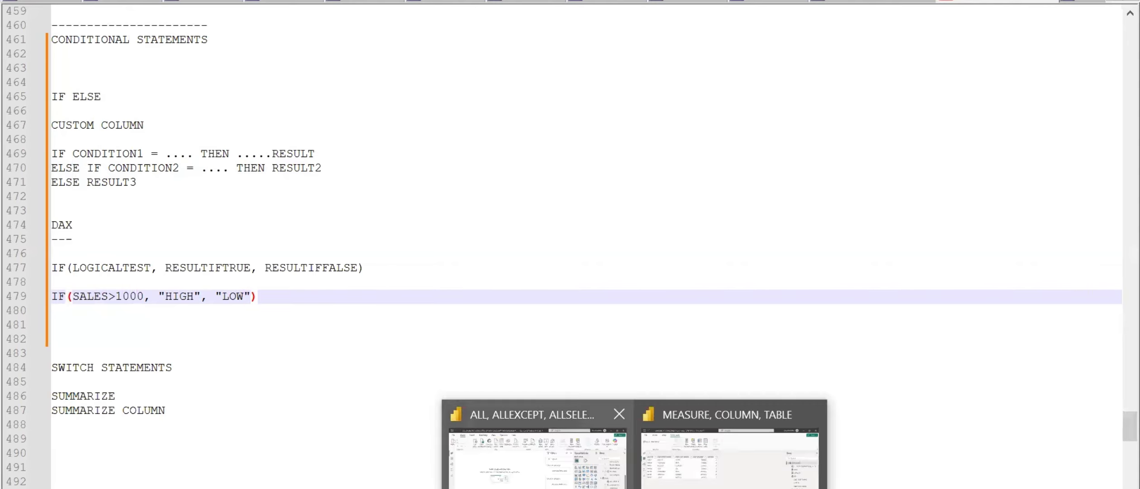
left_click(670, 447)
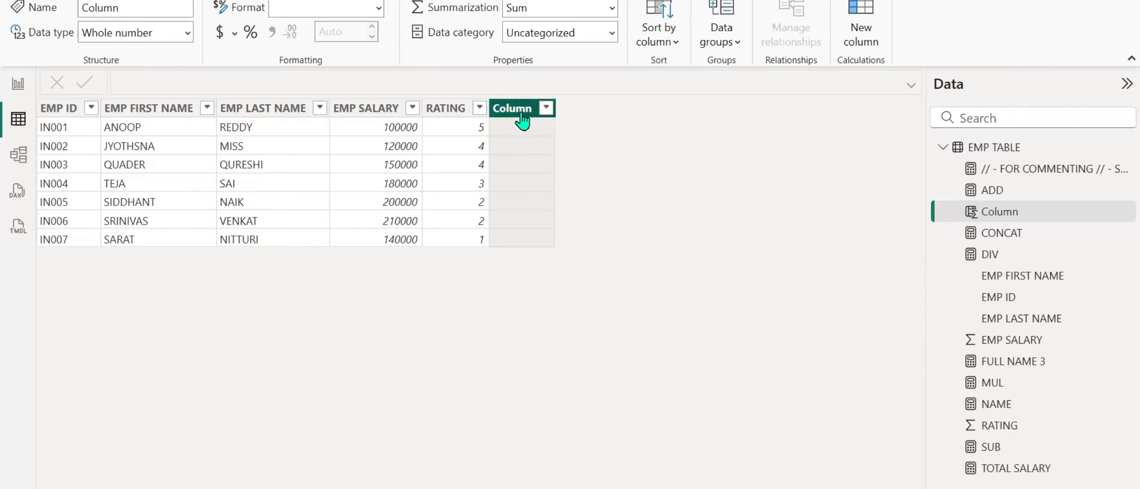
left_click(862, 16)
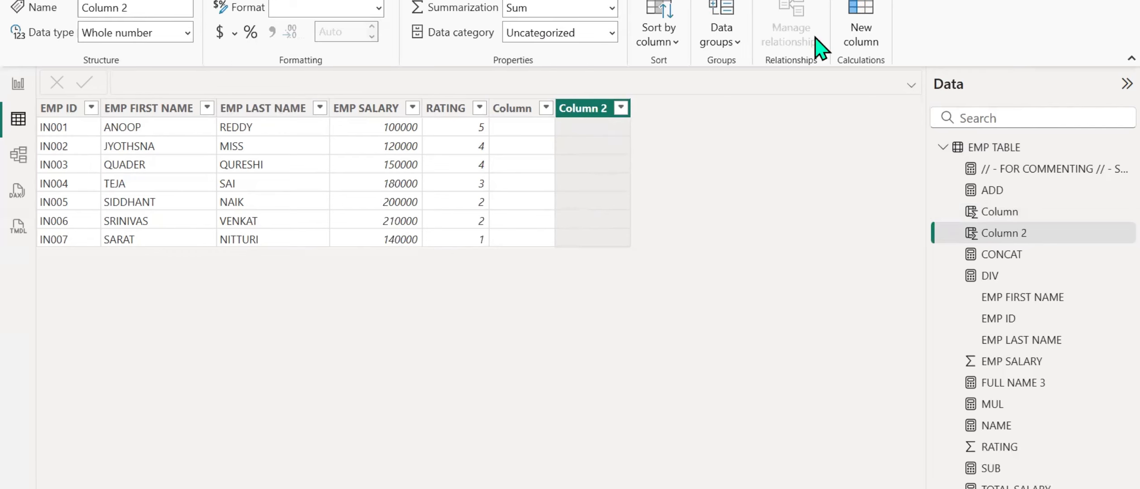
Go to the report view and open the formula of the calculated column named Column in EMP TABLE
left_click(1000, 257)
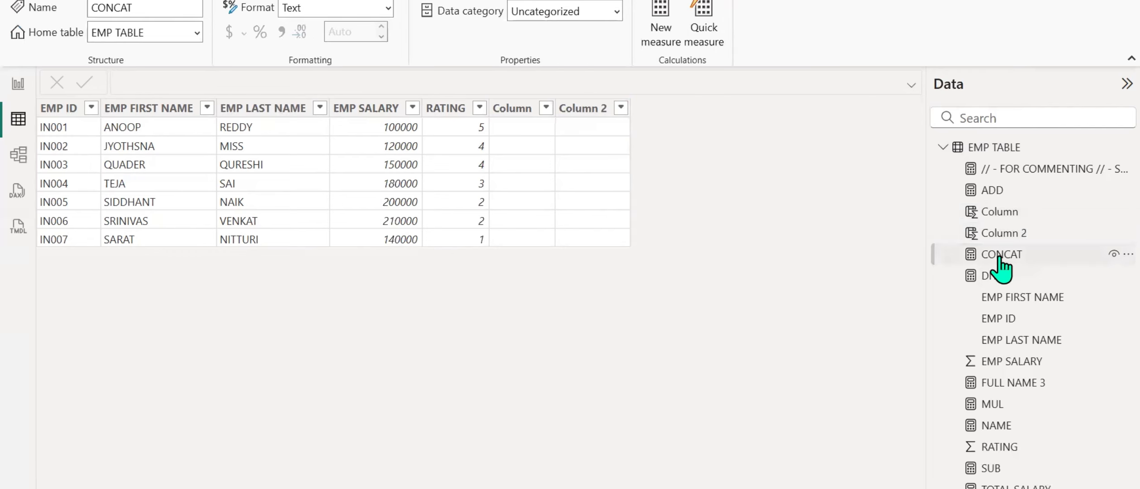
left_click(1009, 233)
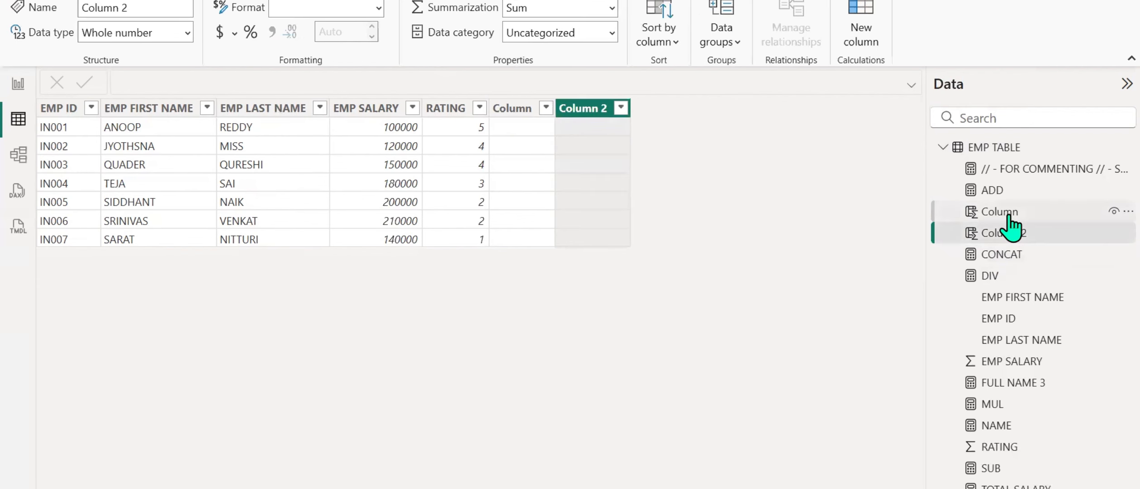
left_click(1002, 212)
left_click(18, 84)
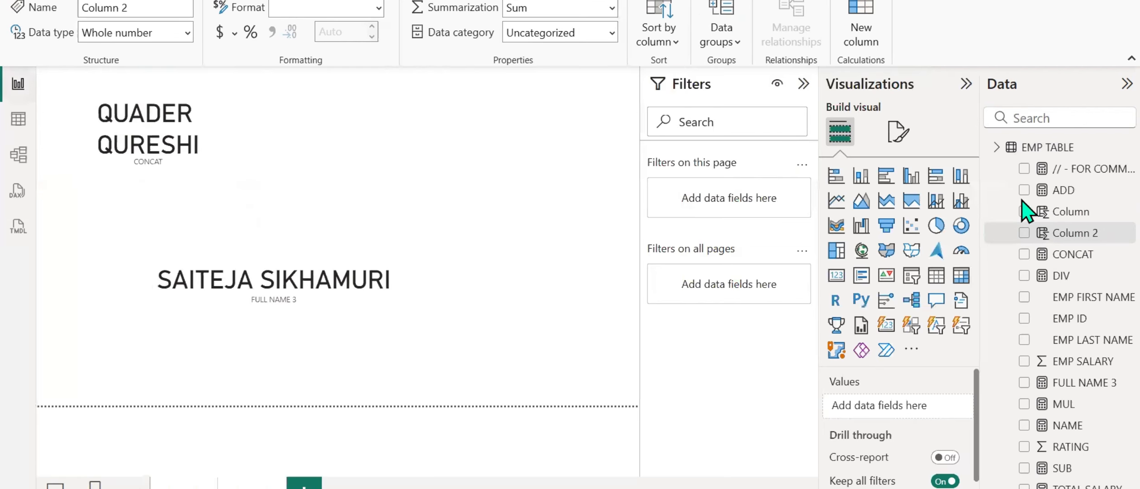
left_click(1036, 211)
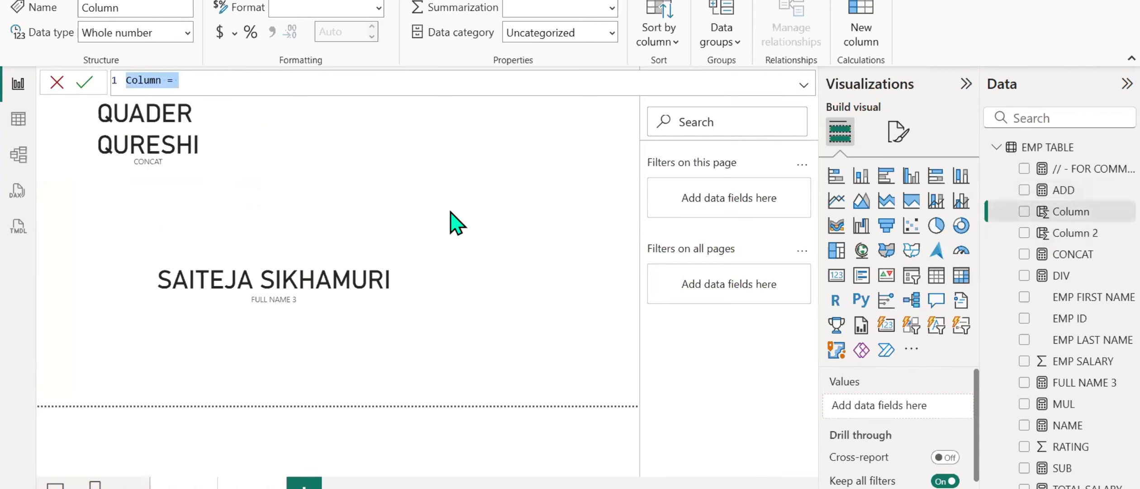
Show the EMP TABLE data and start Column 2's formula over as "SALARY HIKE =", followed by a new line
left_click(18, 121)
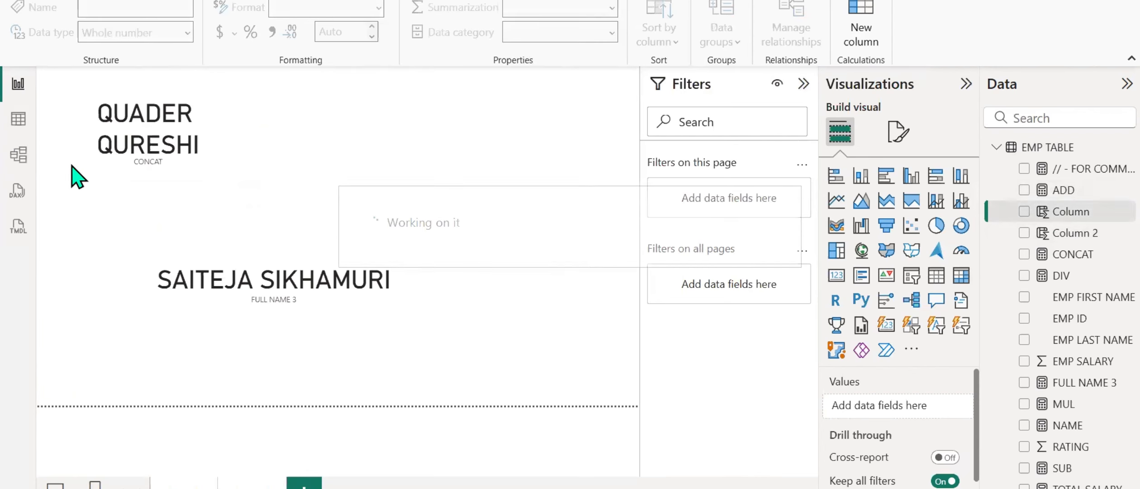
left_click(19, 120)
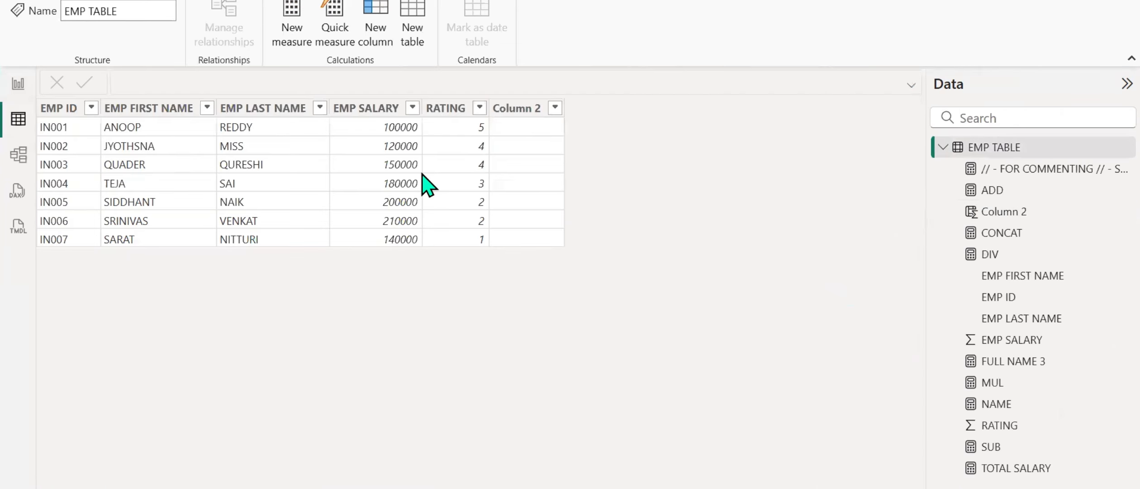
left_click(506, 113)
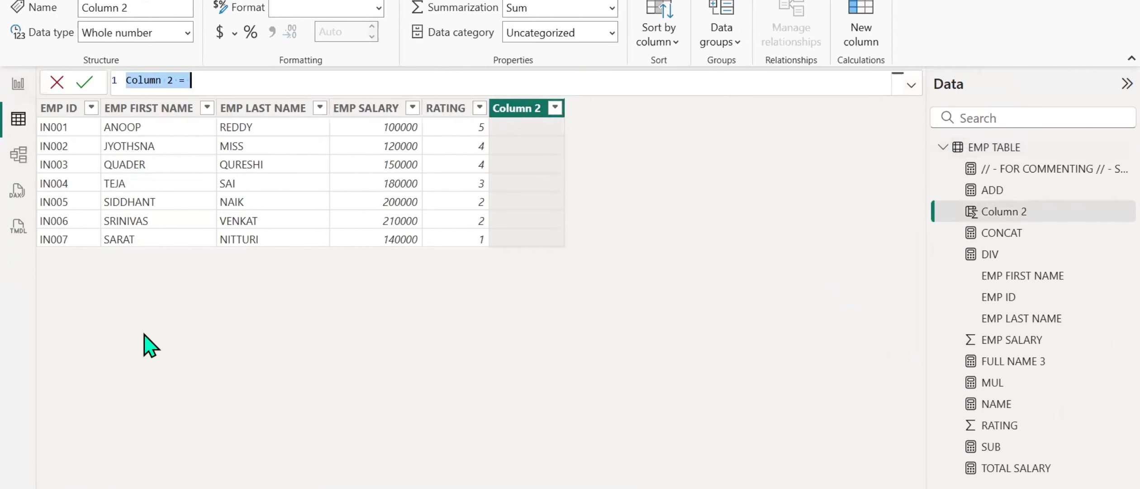
key("BackSpace")
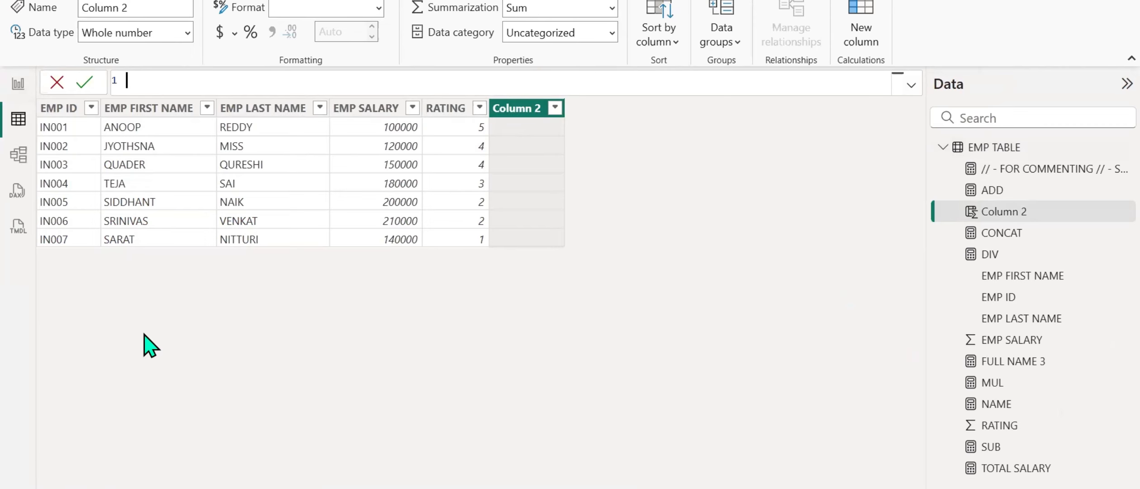
type("SALARY HIKE =")
key("shift+Return")
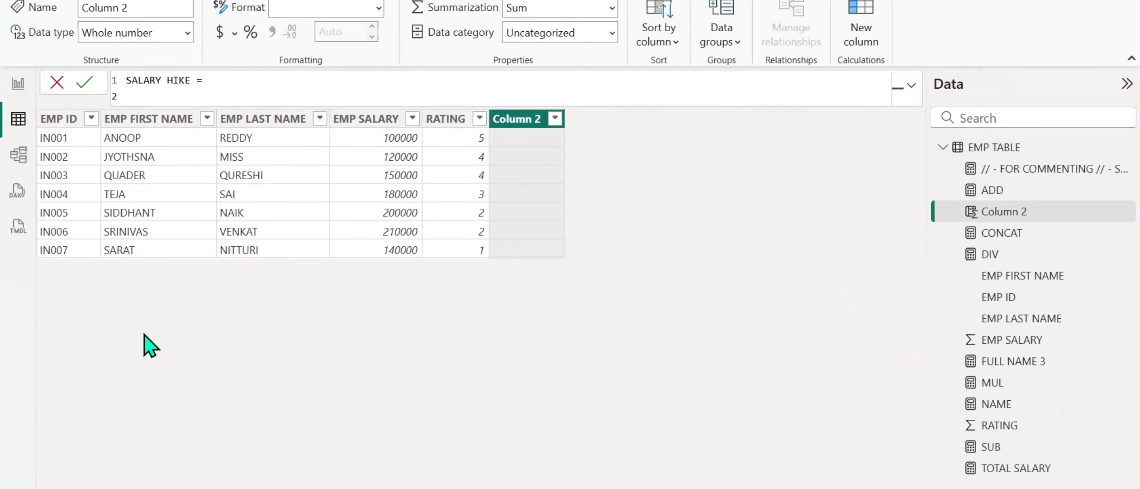
type("EMP")
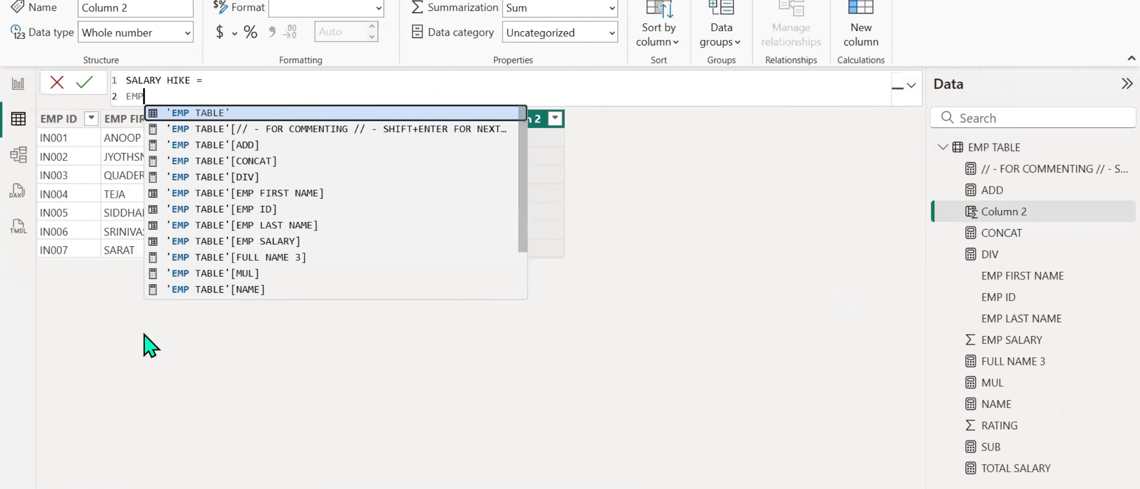
key("BackSpace")
key("BackSpace")
key("BackSpace")
Begin an IF expression in the SALARY HIKE formula that tests whether 'EMP TABLE'[RATING] equals 5
type("IF")
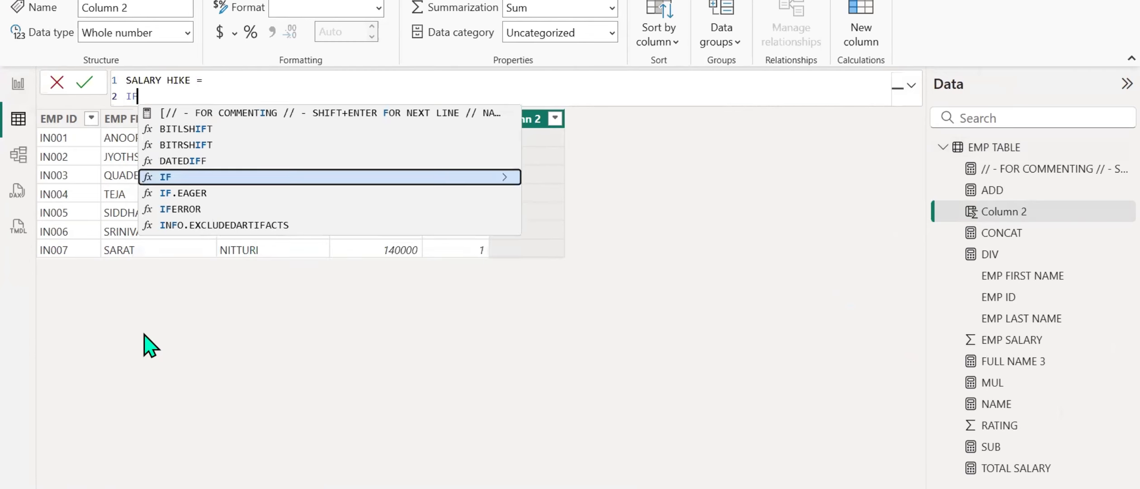
type("(")
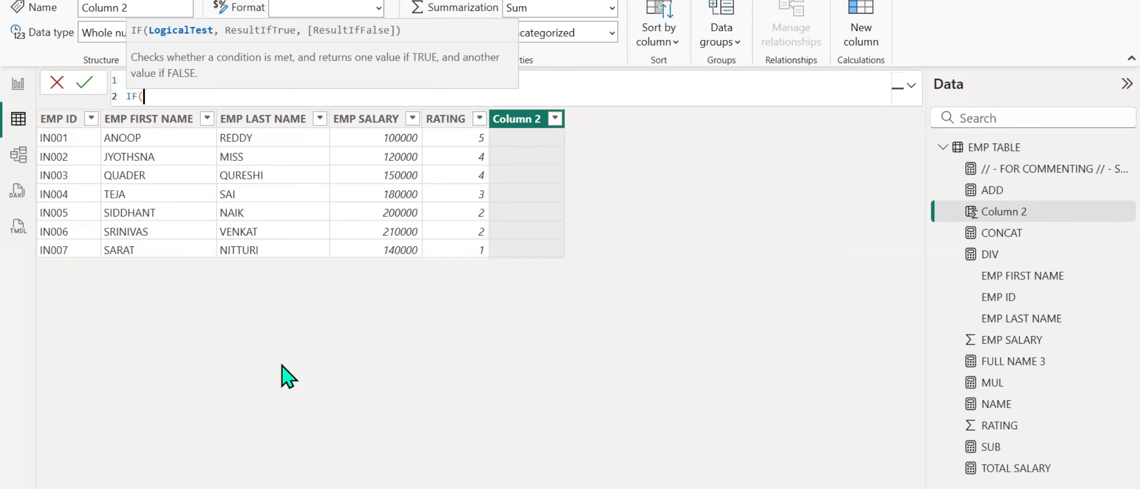
type("rati")
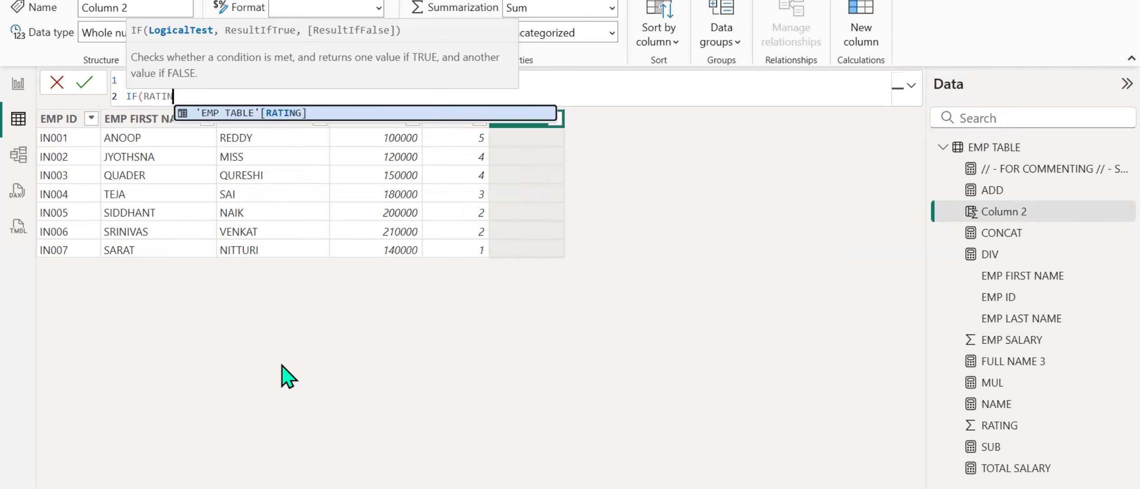
key("Tab")
type("=5")
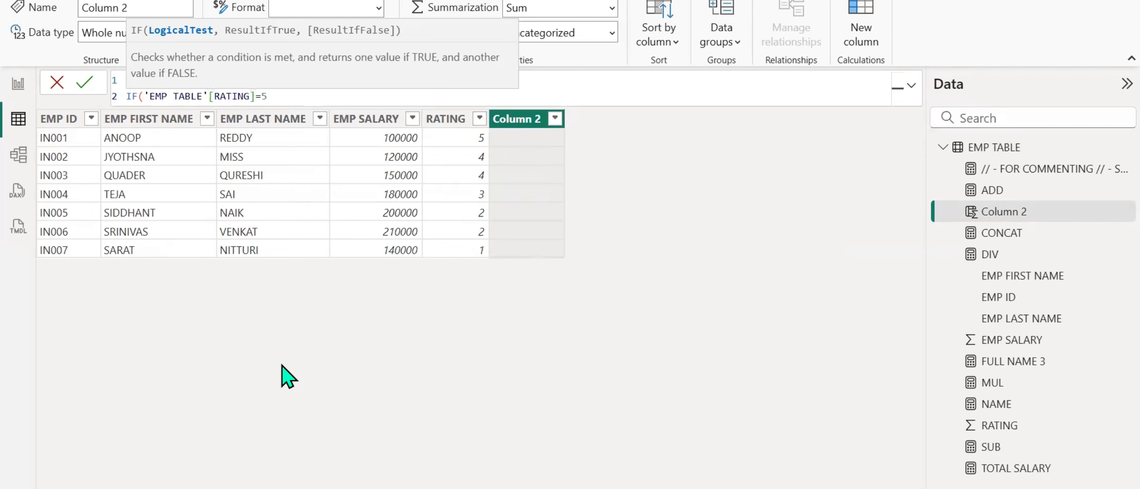
type(",")
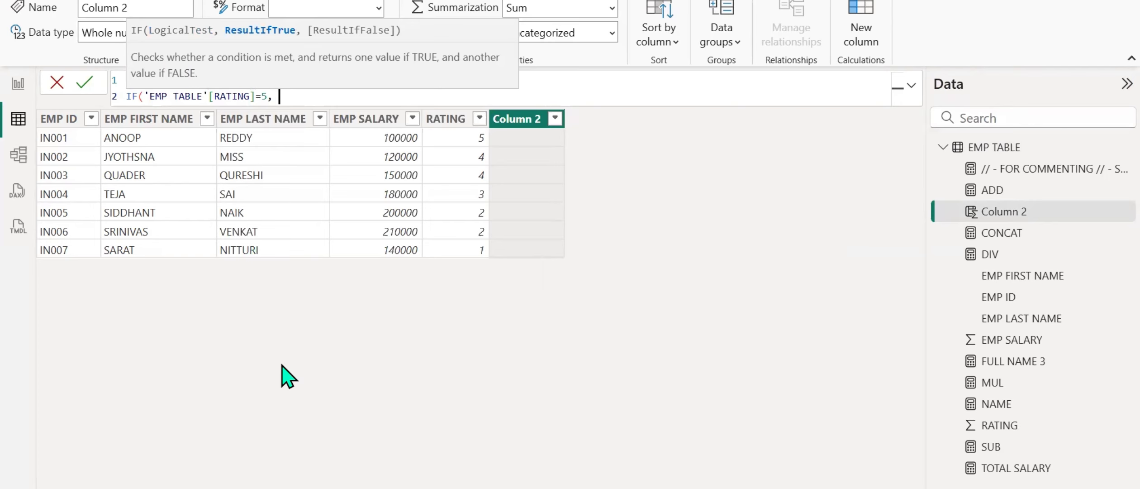
Make the IF return 'EMP TABLE'[EMP SALARY]*0.3 when true and 0 otherwise, and commit the column formula
type("'EMP TABLE'[EMP SALARY]")
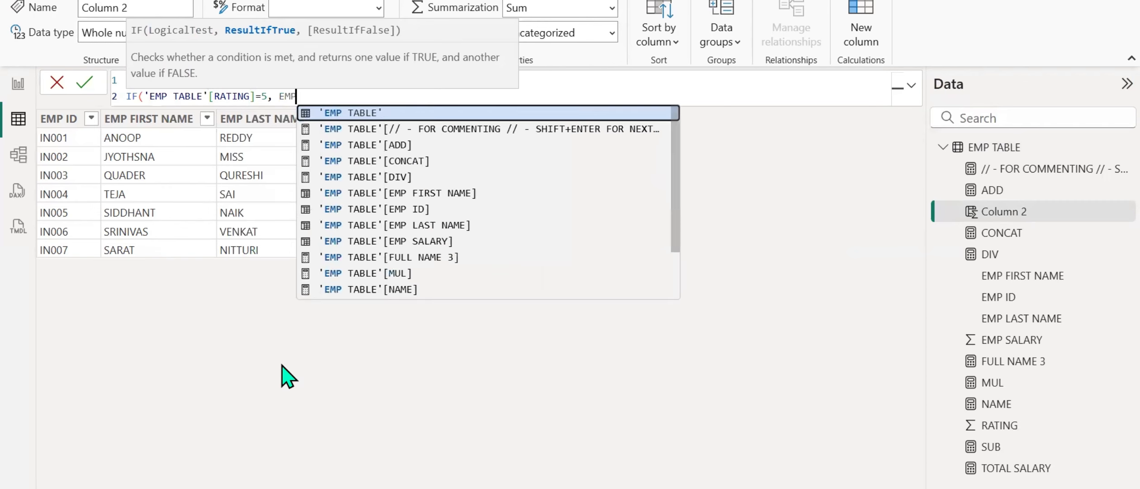
key("Tab")
type("*")
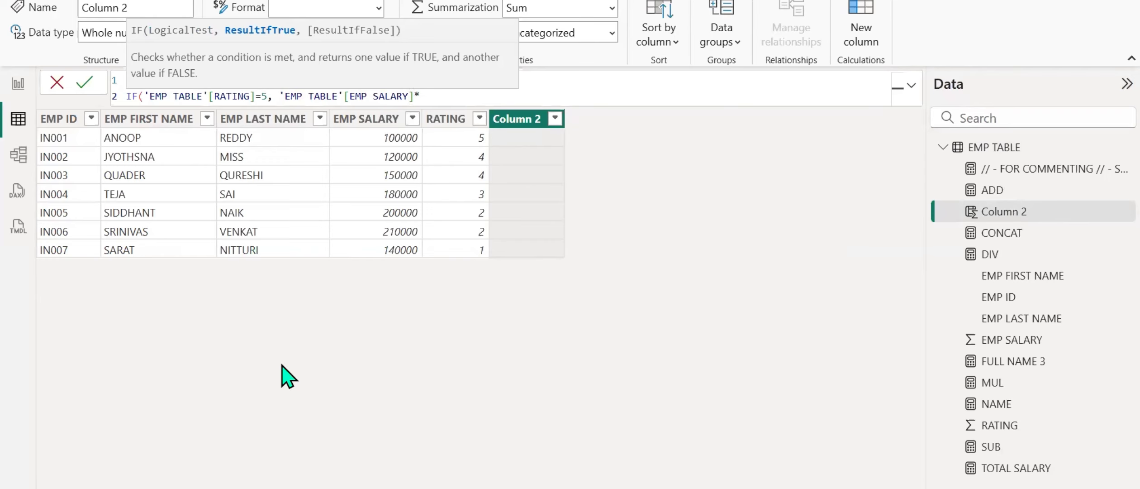
type("0.3,")
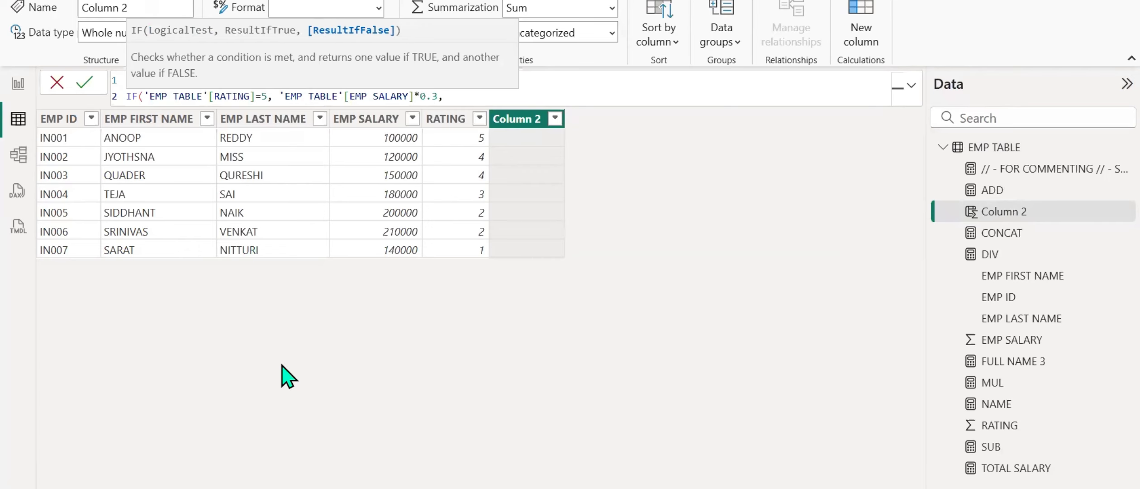
type("0)")
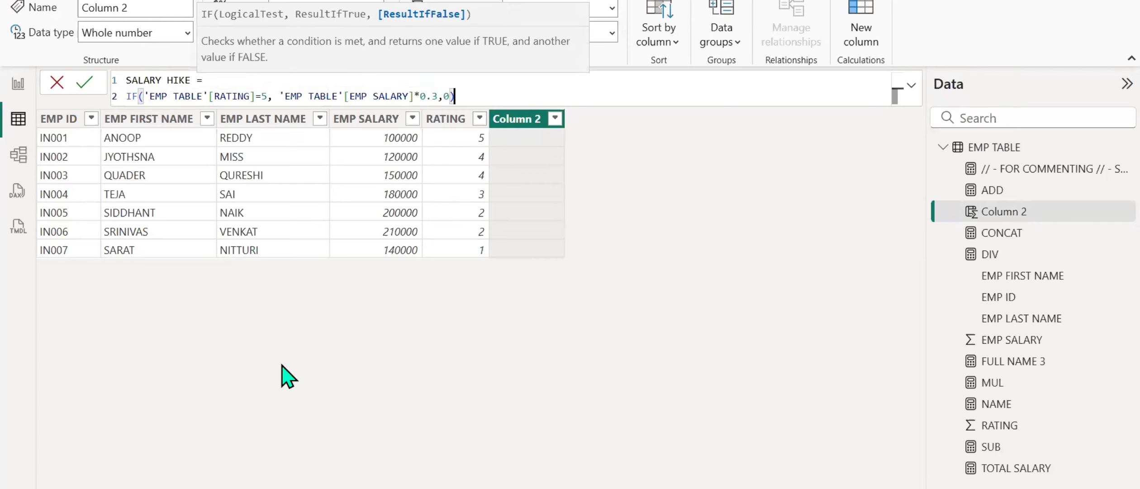
key("Return")
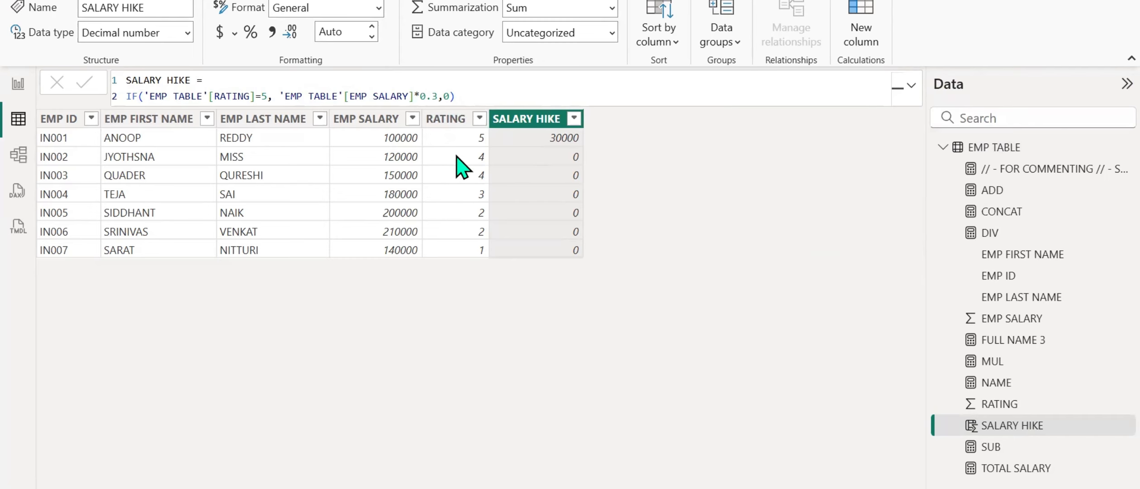
Replace the SALARY HIKE formula's closing "0)" with a nested IF on a new line: RATING equal to 4 returns EMP SALARY*0.2
left_click(455, 96)
key("BackSpace")
key("BackSpace")
key("shift+Return")
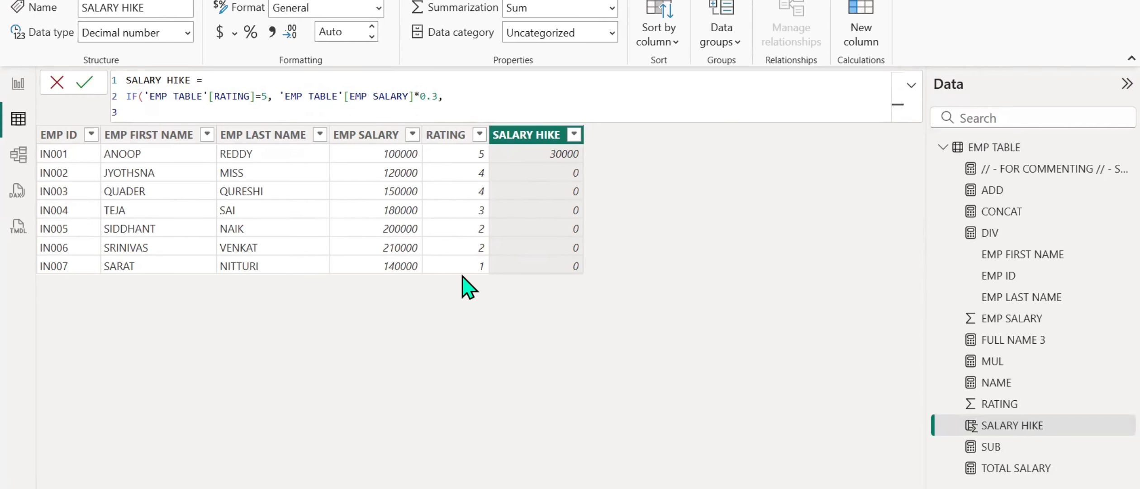
type("IF(")
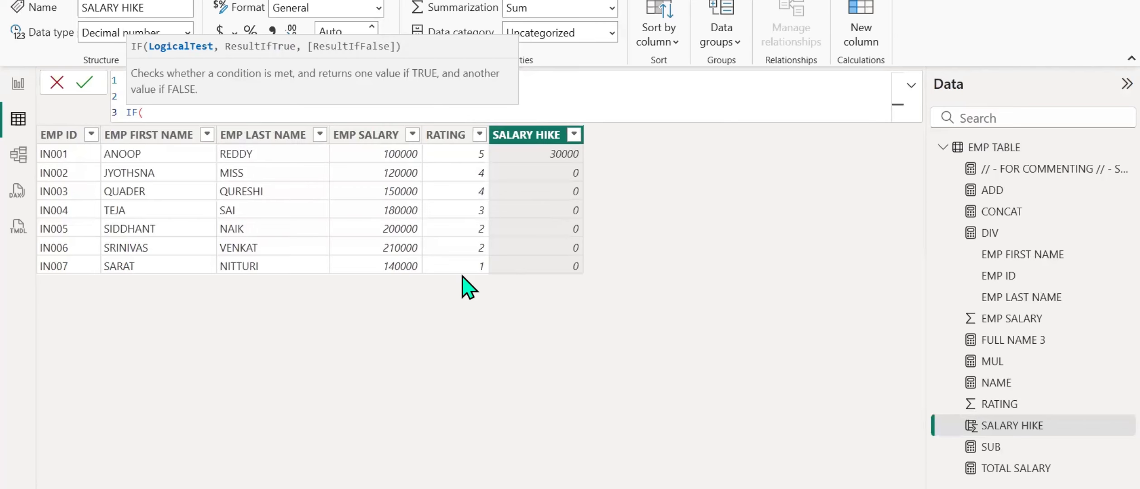
type("RATIN")
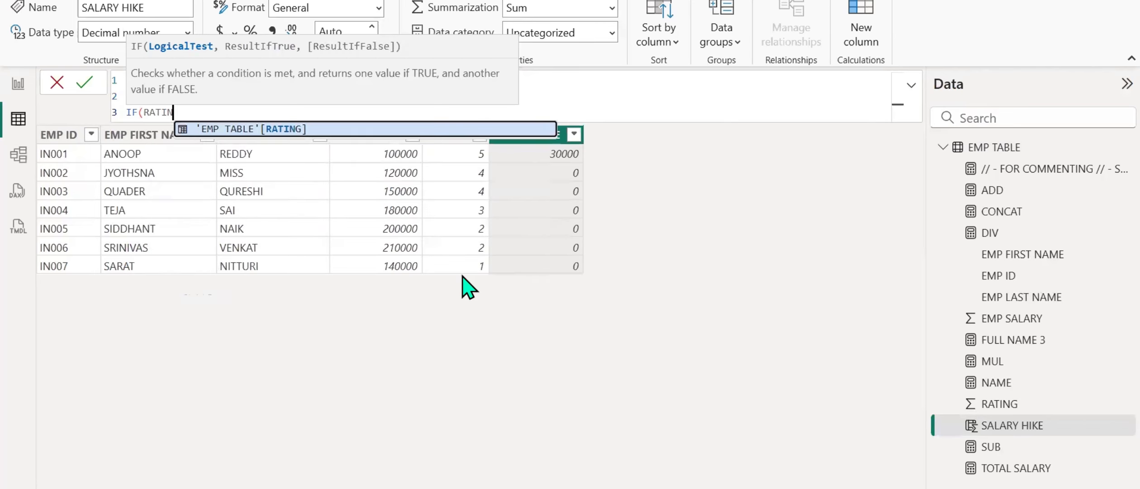
key("Tab")
type("=4")
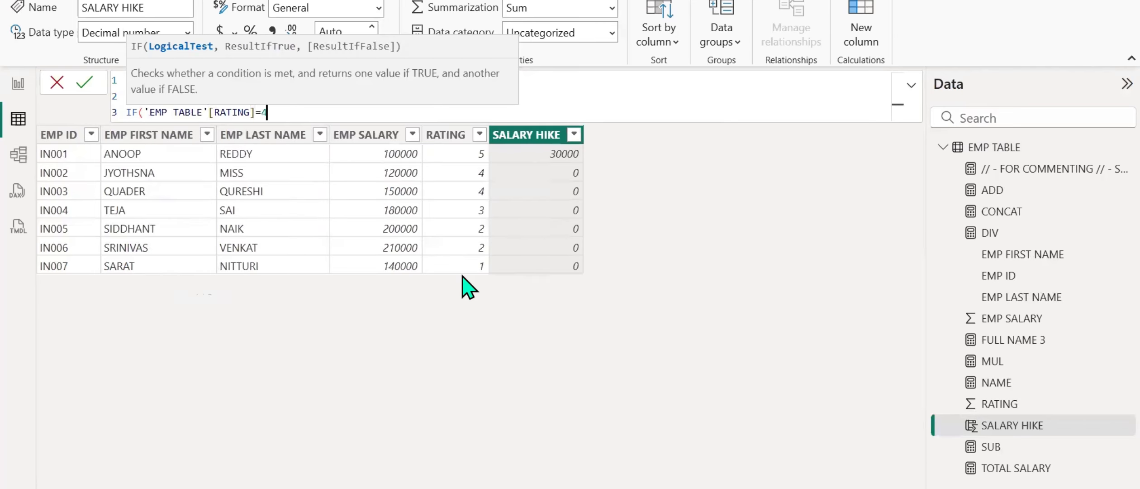
type(", SALA")
key("Tab")
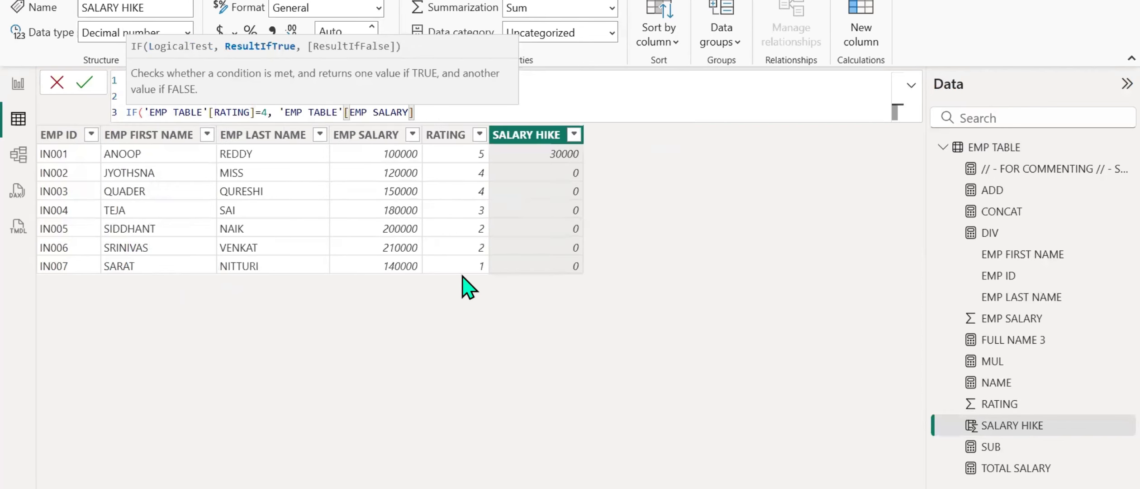
type("*0.")
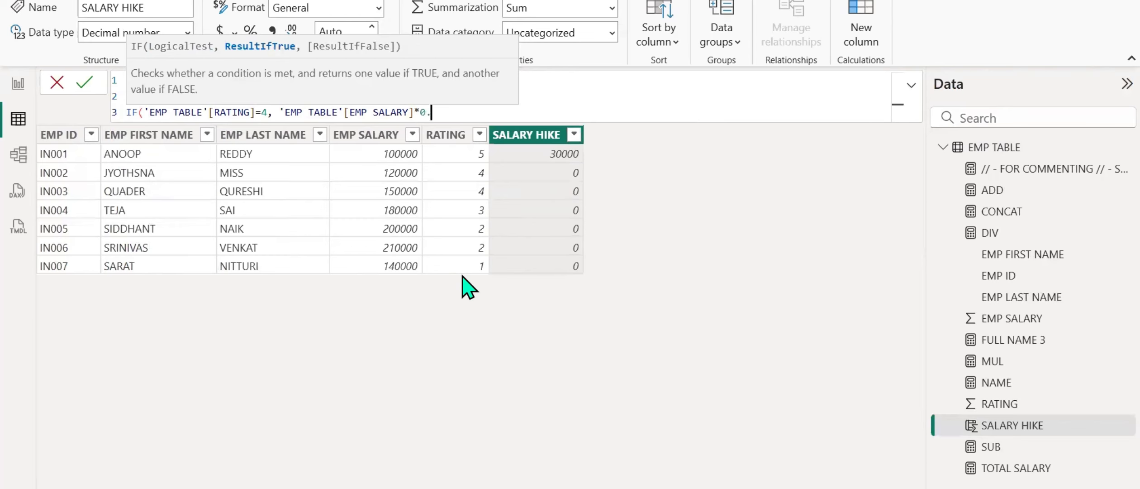
type("2,")
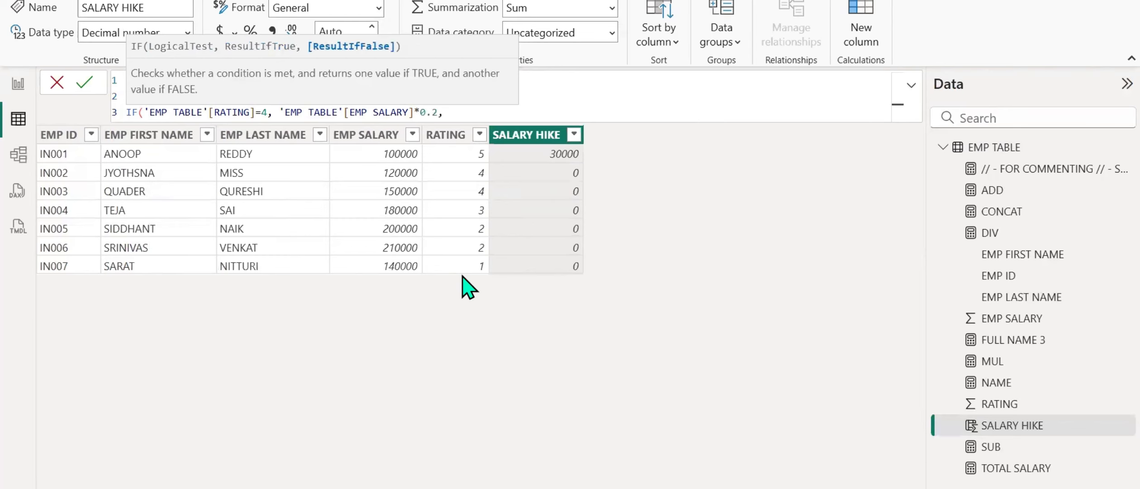
Add another nested IF on a new line that returns EMP SALARY*0.1 when RATING equals 3
key("shift+Return")
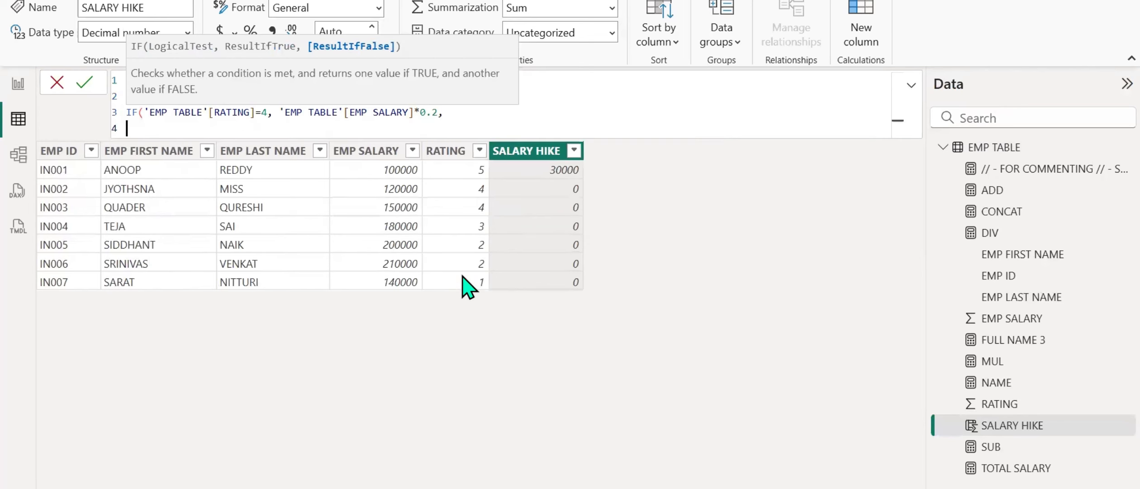
type("IF(")
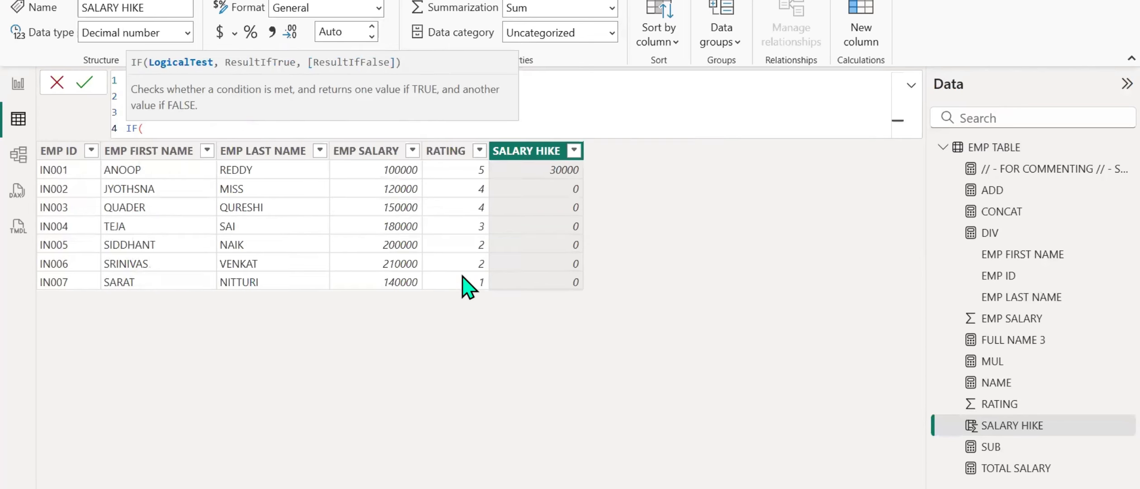
type("RATIN")
key("Tab")
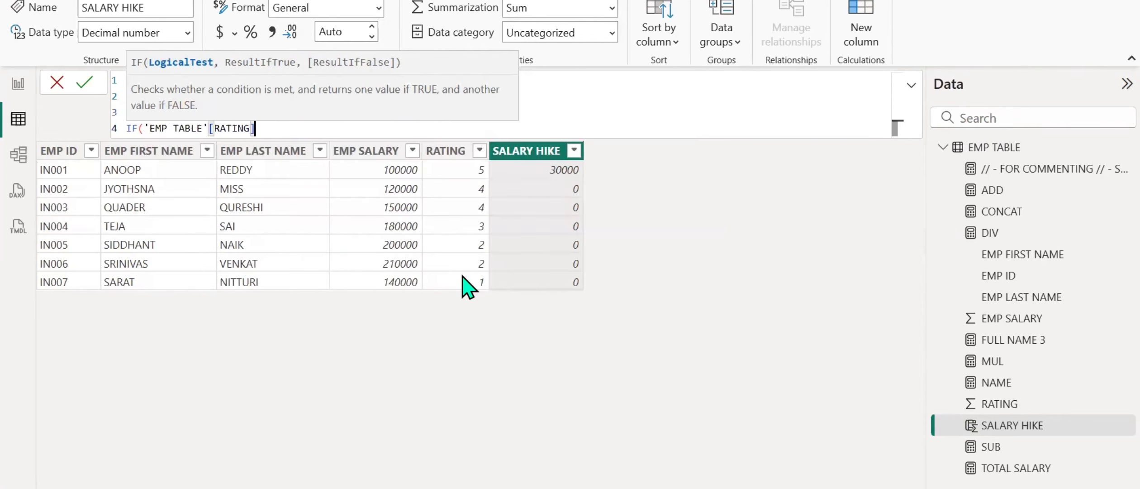
type("=3,")
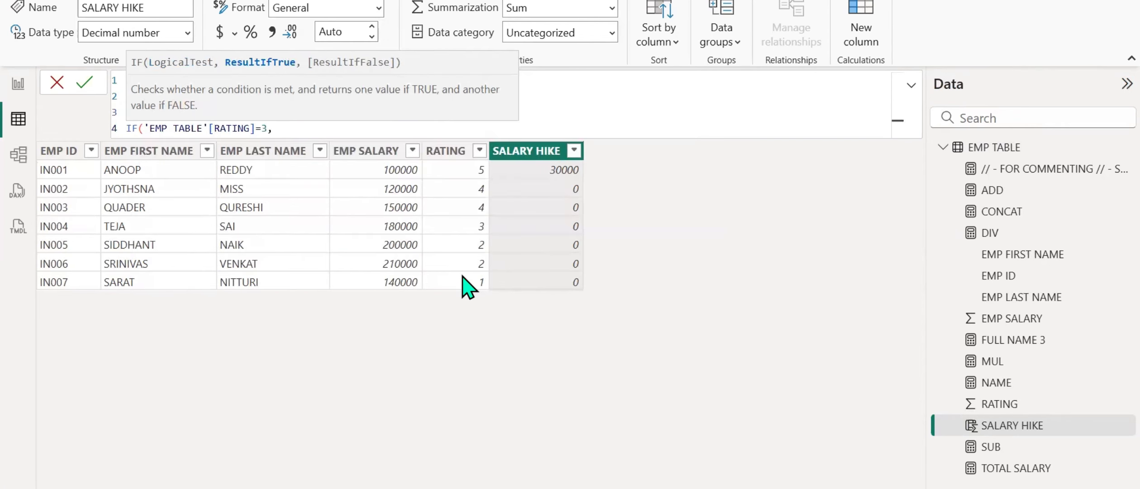
type(" SALA")
key("Tab")
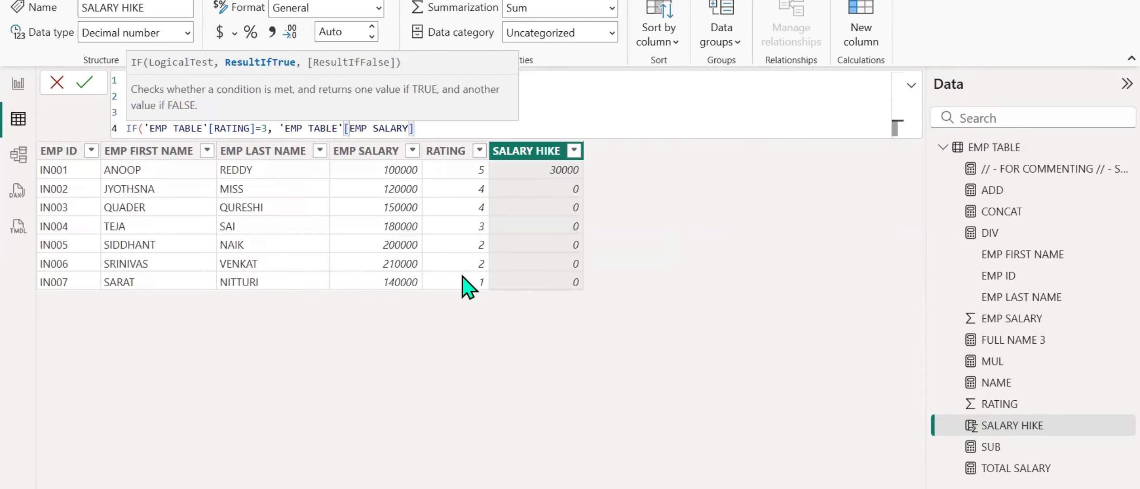
type("*0.1,")
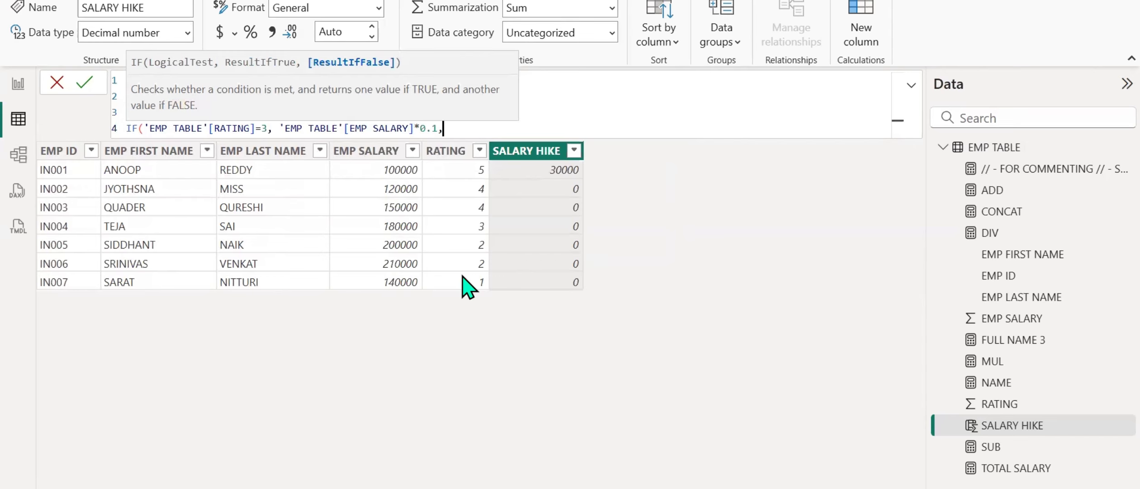
Nest a further IF on its own line returning EMP SALARY*0.05 for a RATING of 2, and start the following line
key("shift+Return")
type("IF(")
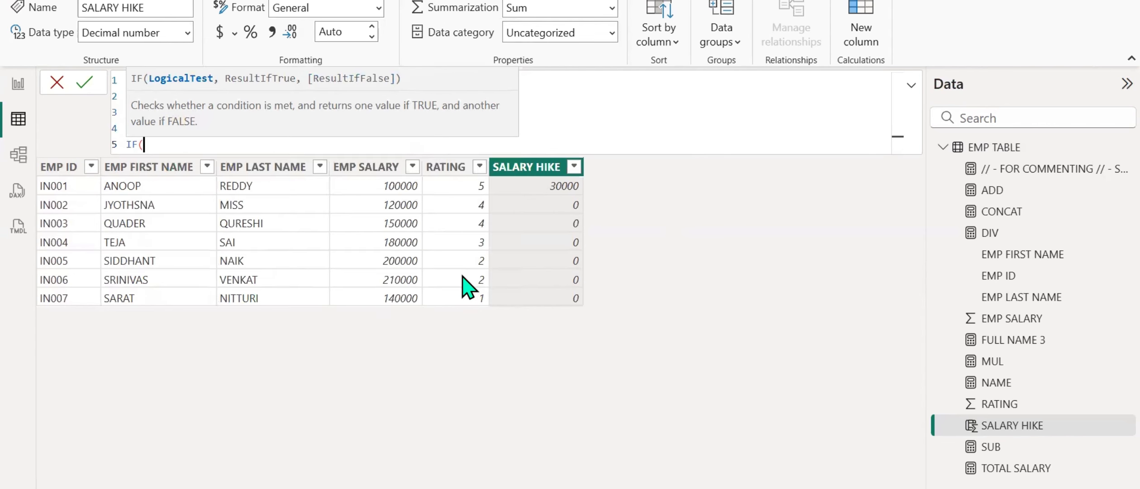
type("RATIN")
key("Tab")
type("=")
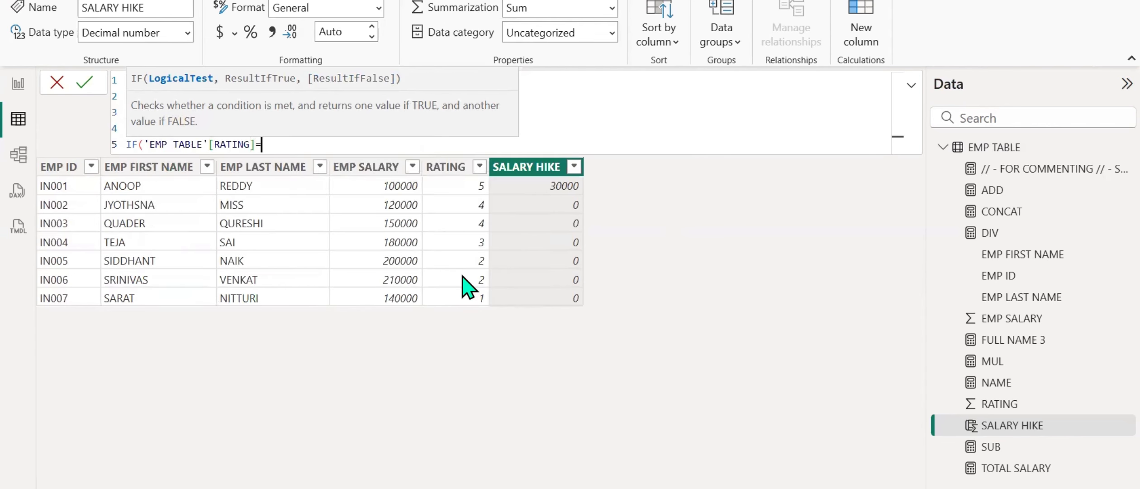
type("2, SAL")
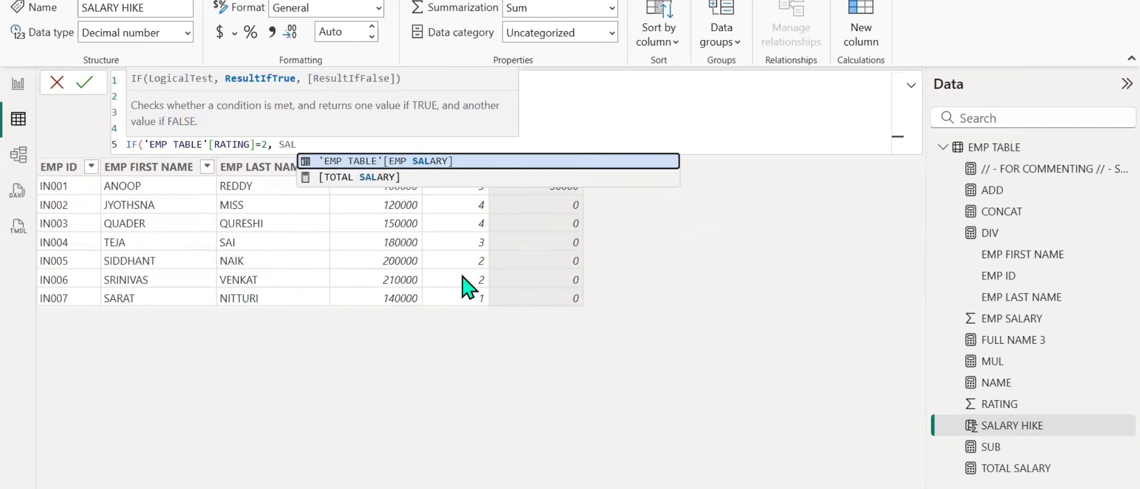
key("Tab")
type("*")
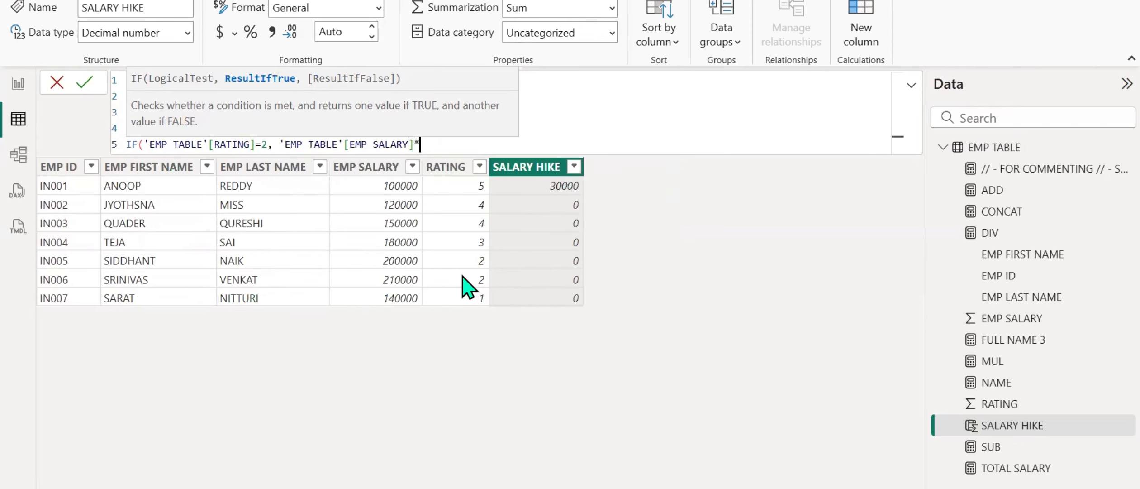
type("0.05,")
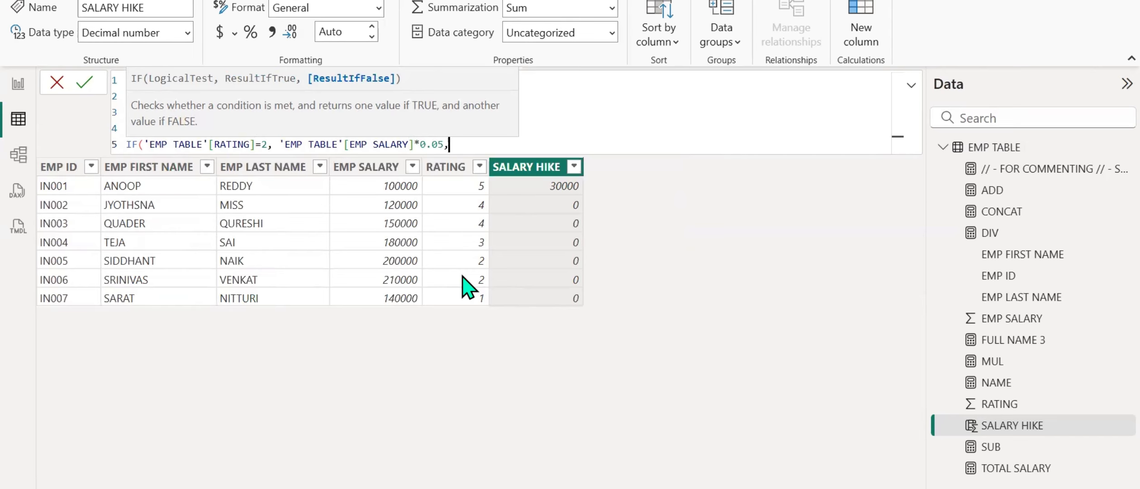
key("shift+Return")
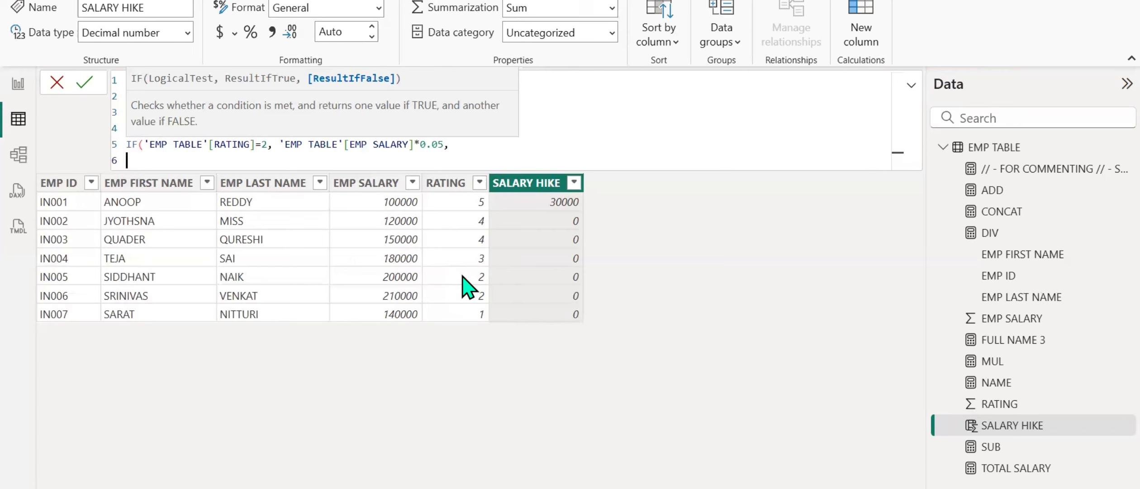
Nest a final IF on line 6 that returns 0 when RATING equals 1 and 0 otherwise, close all parentheses, and commit the formula
type("IF")
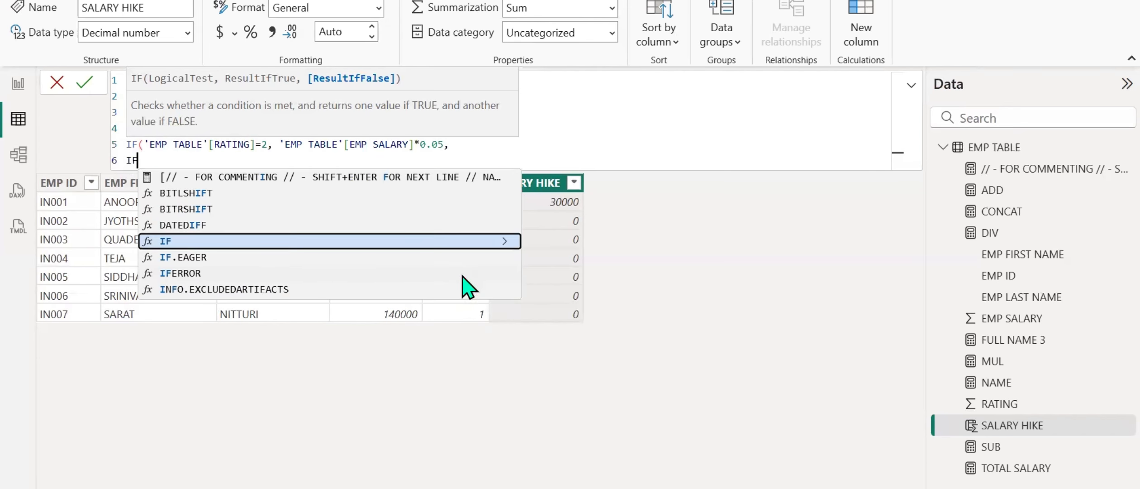
type("(EMP")
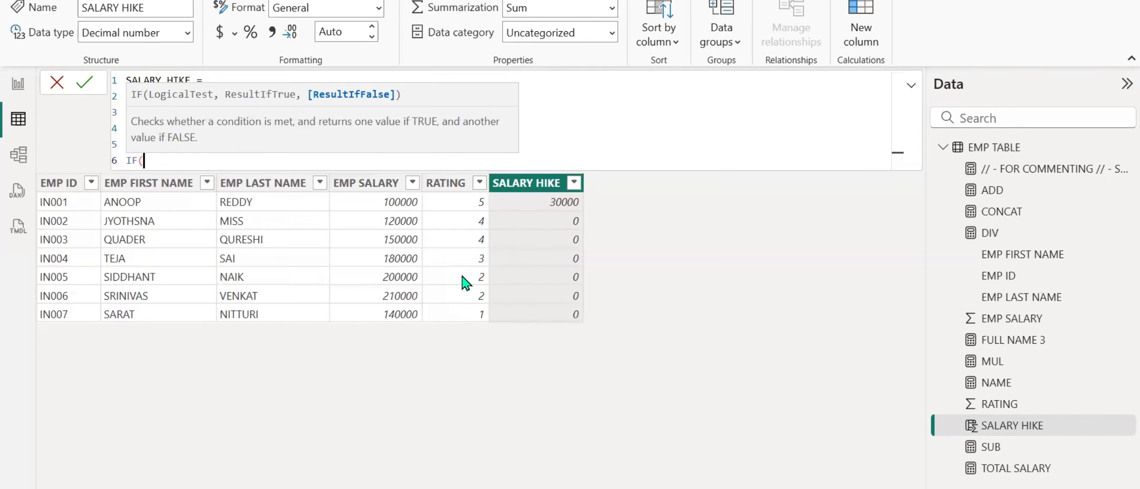
key("BackSpace")
key("BackSpace")
key("BackSpace")
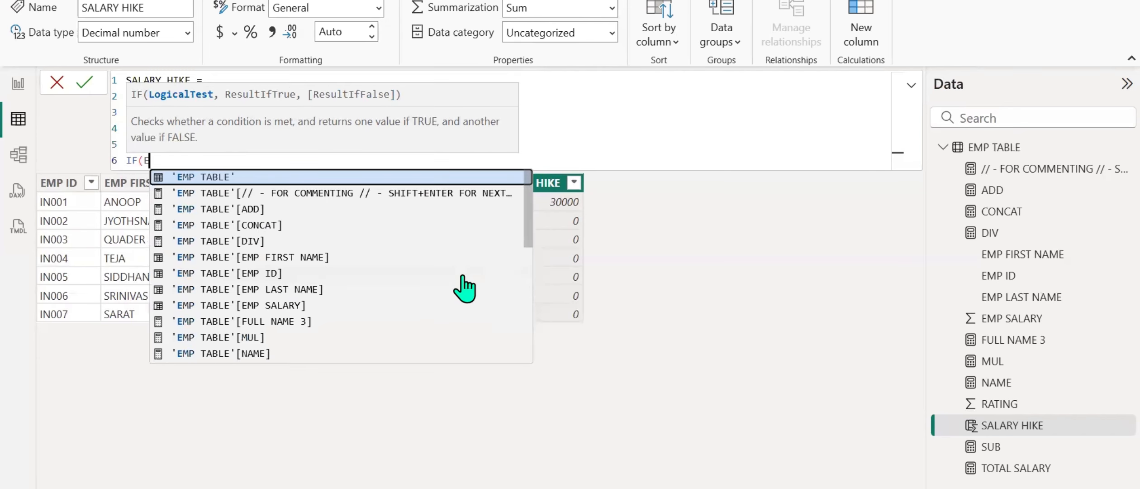
type("'EMP TABLE'[RATING]")
key("Tab")
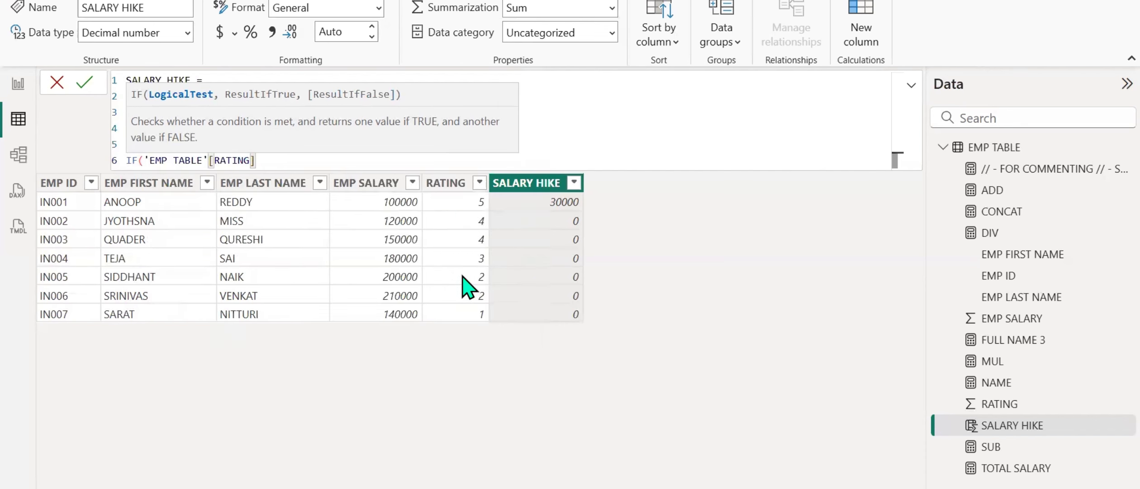
type("=1, 0")
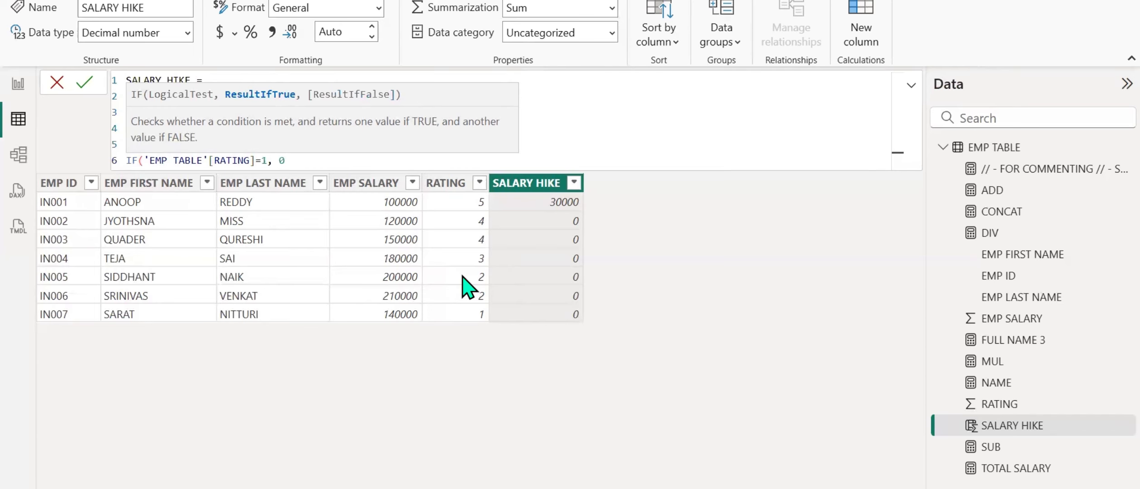
type(",0")
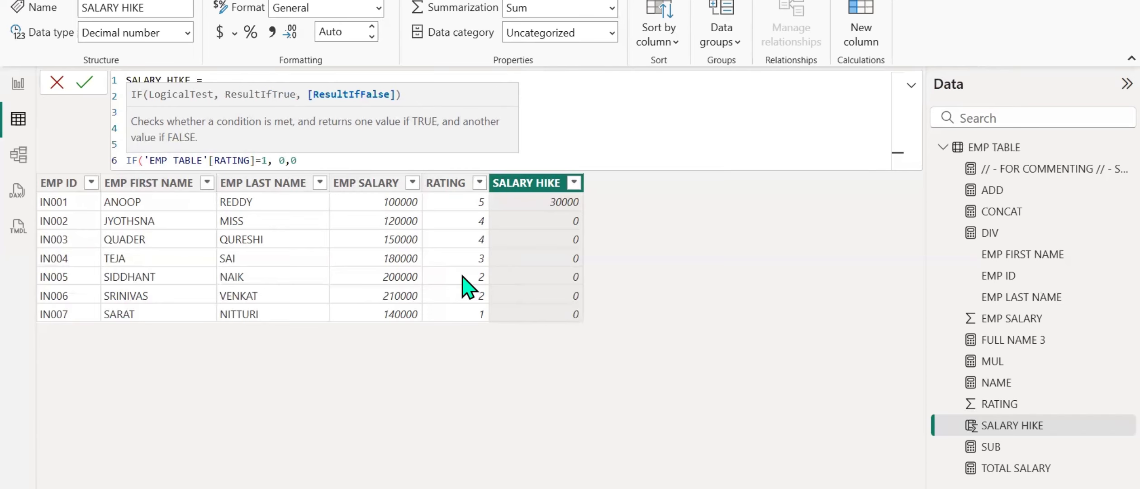
type(")")
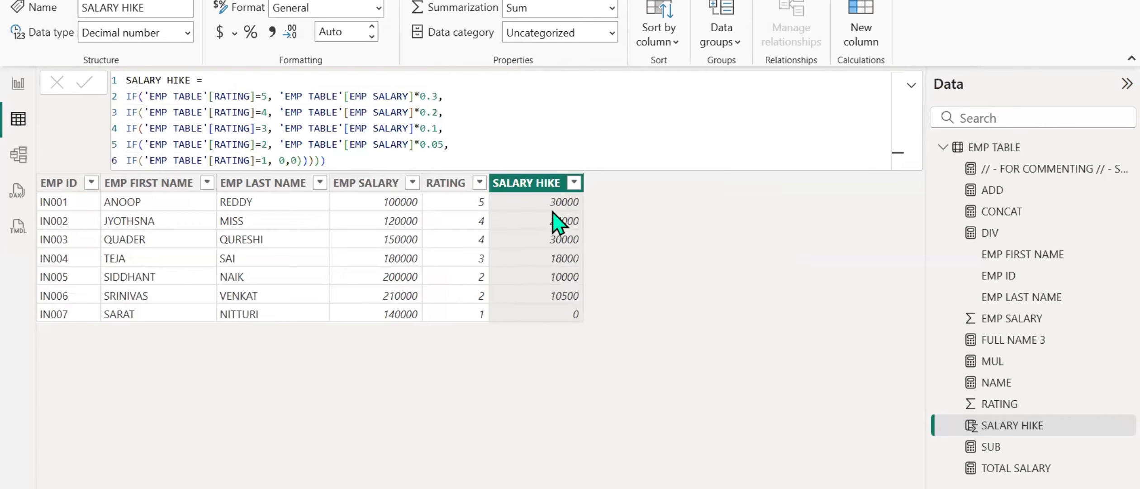
Replace the innermost IF's false result in the SALARY HIKE formula with BLANK() and commit the column
left_click(296, 160)
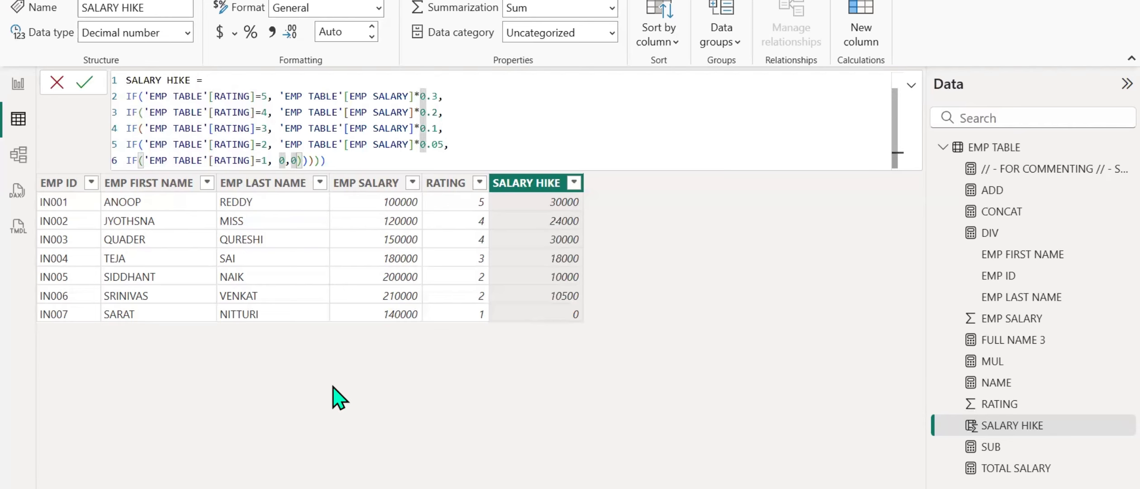
key("BackSpace")
type("BLANK()")
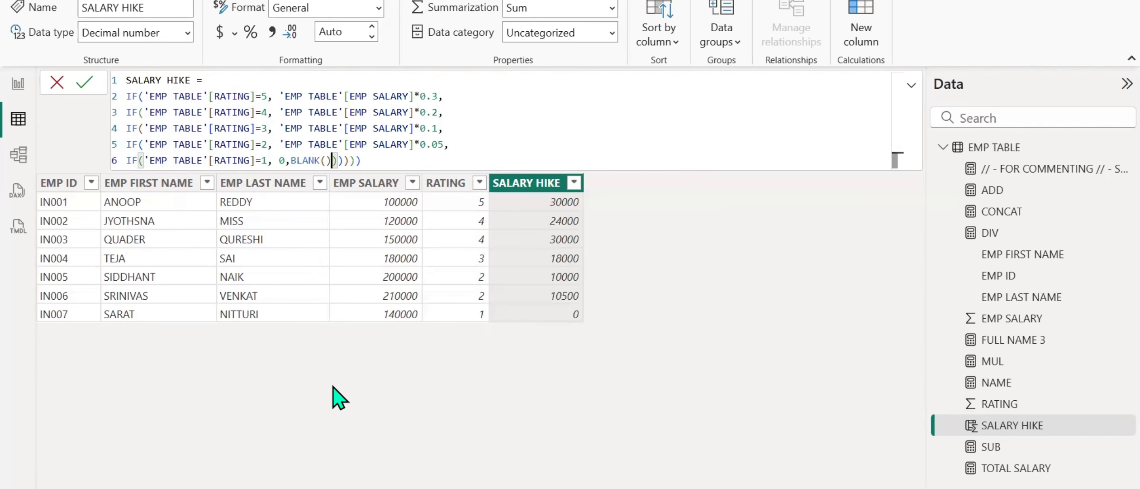
key("Return")
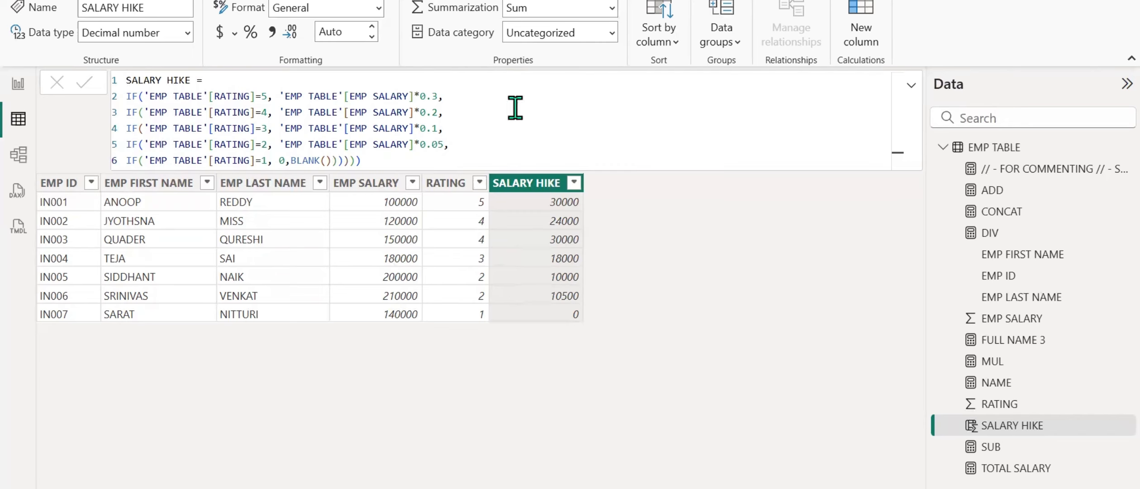
left_click(560, 136)
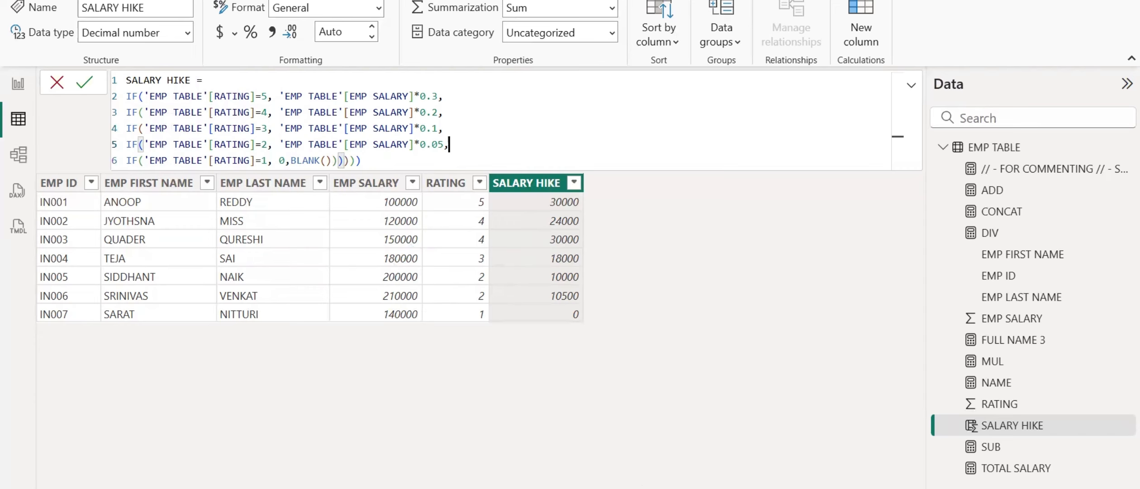
Switch to the text editor notes and insert several blank lines between the SWITCH STATEMENTS heading and SUMMARIZE
key("alt+Tab")
scroll(286, 332, "down", 4)
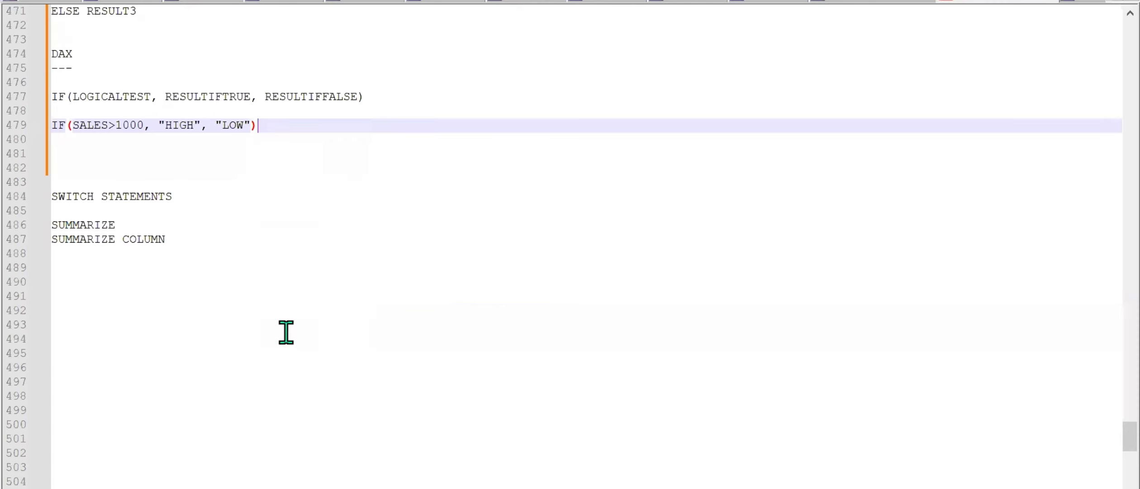
left_click(224, 202)
key("Return")
key("Return")
key("Return")
key("Return")
key("Return")
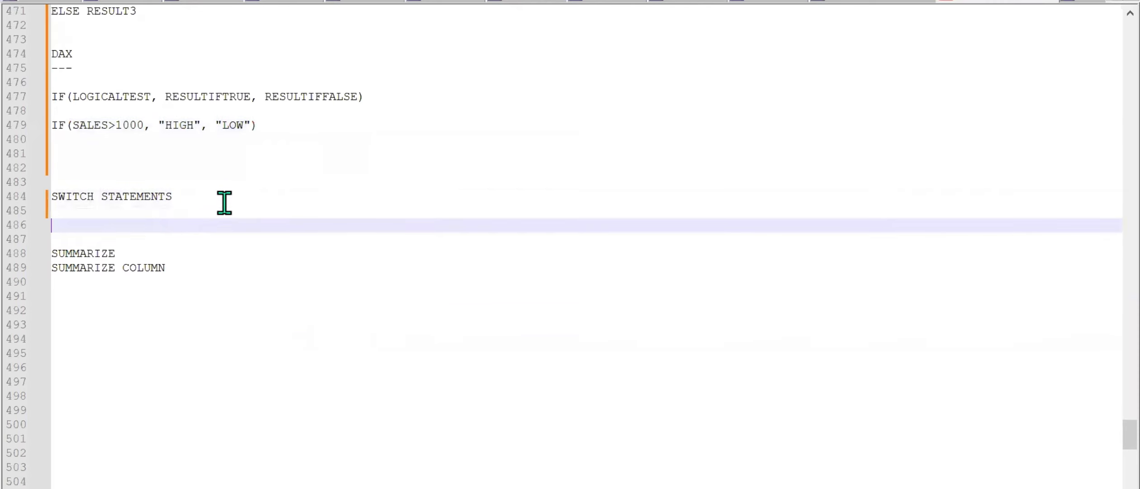
key("Up")
key("Up")
key("Up")
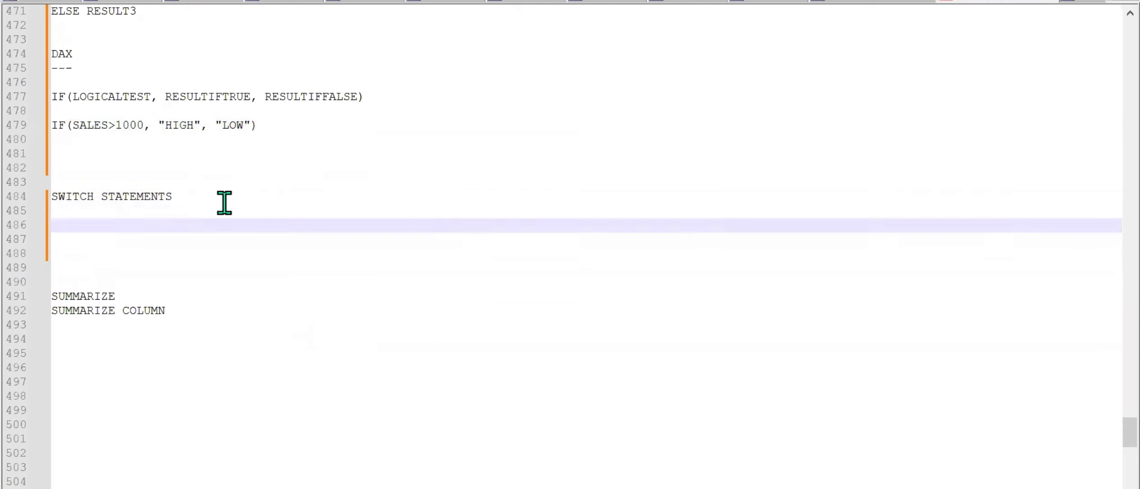
Add the line "SWITCH STATEMENT" below the SWITCH STATEMENTS heading, followed by a blank line
key("Return")
type("SWITCH ")
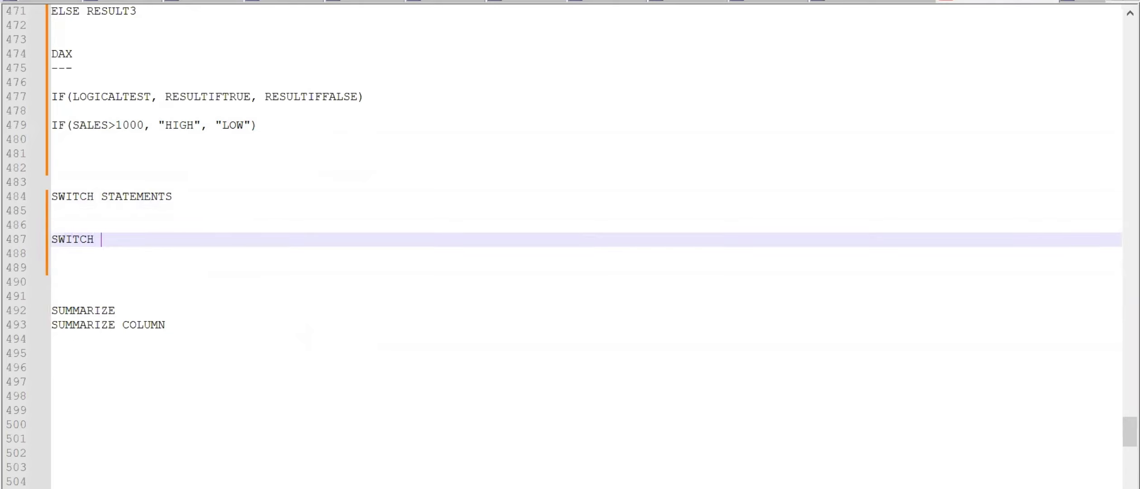
type("STATEMENT")
key("Return")
key("Return")
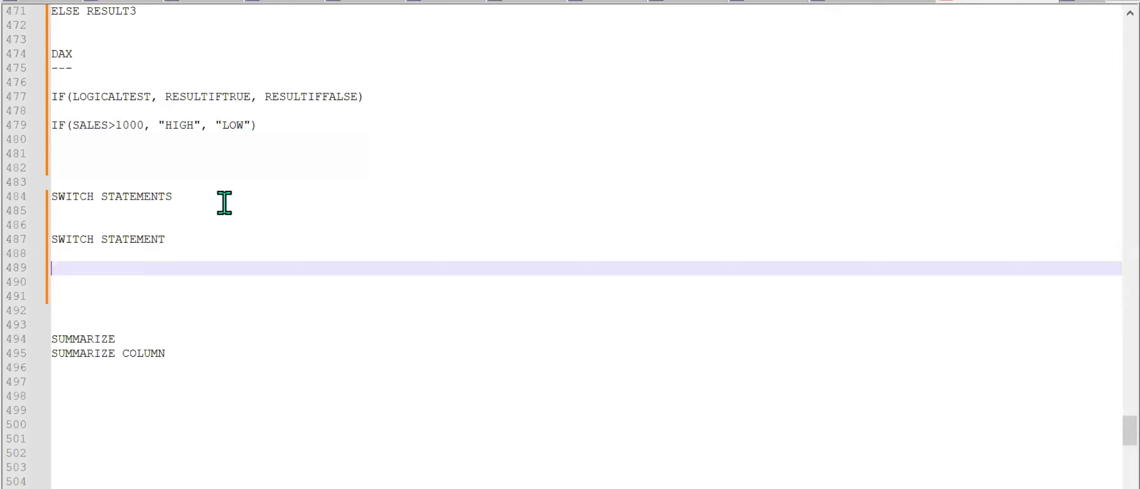
Write the syntax line "SWITCH(TRUE(), EXPRESSION, VALUE1, RESULT1, VALUE2, RESULT2.....)" under the SWITCH STATEMENT line
type("SWITCH")
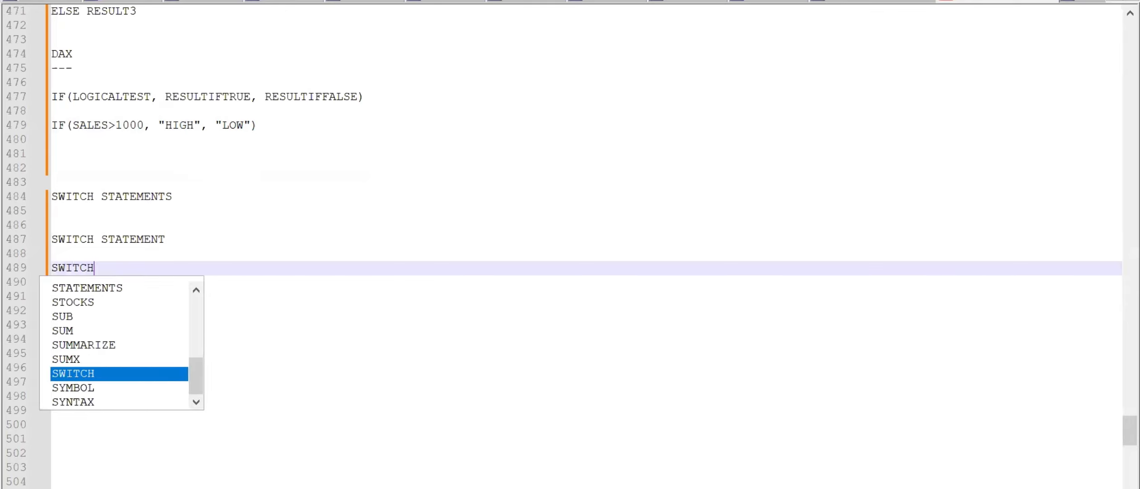
type("(")
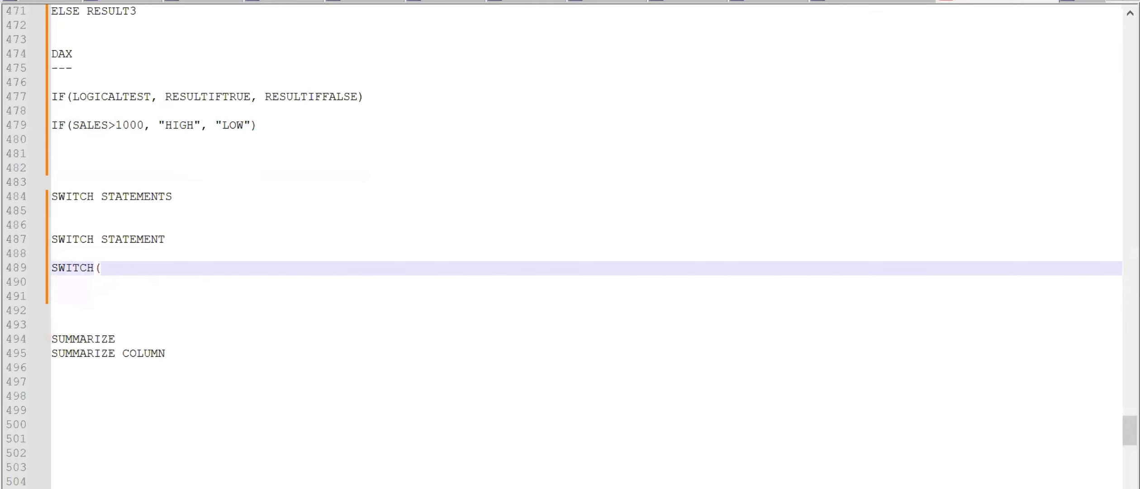
type("TRUE")
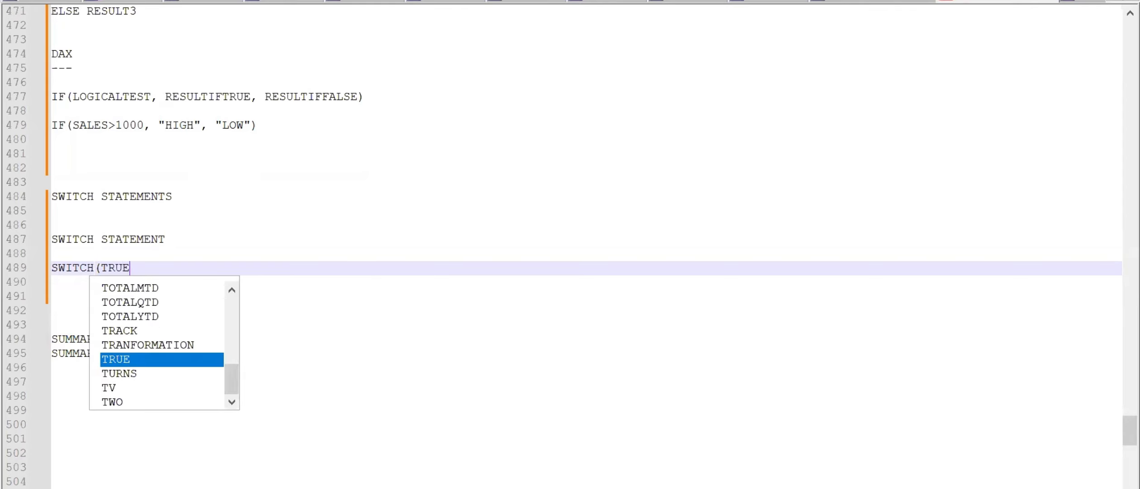
type("(), EXP")
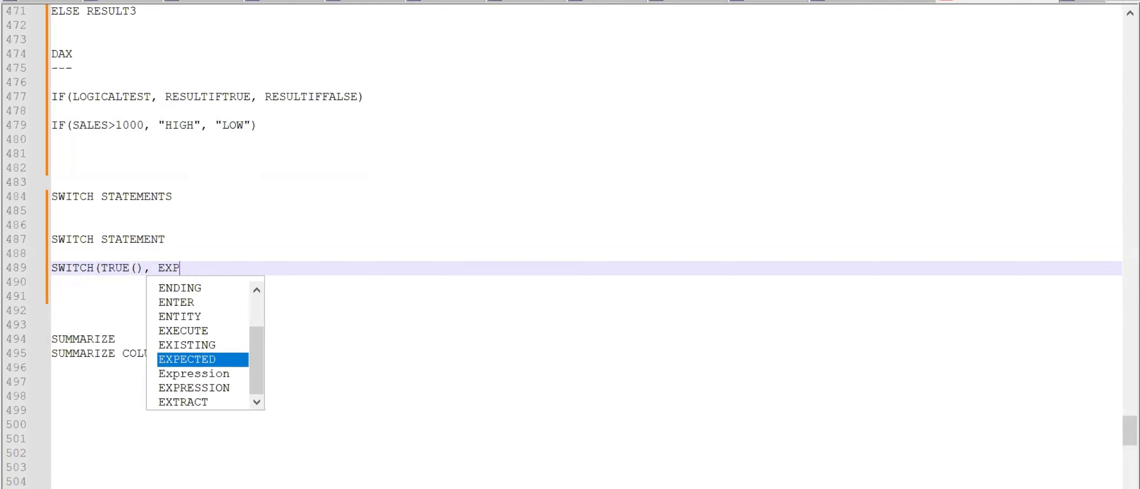
type("RESSION, V")
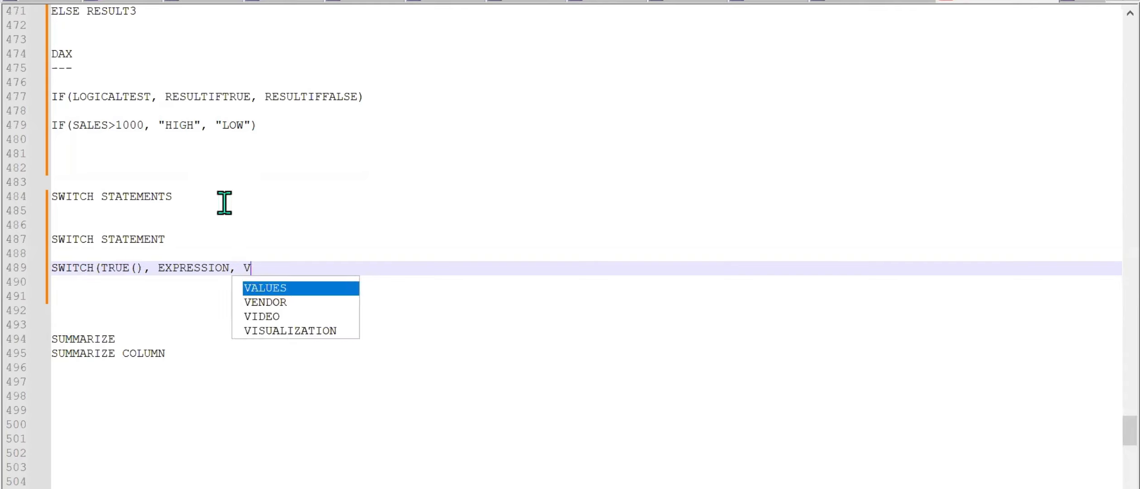
type("ALUE1, RE")
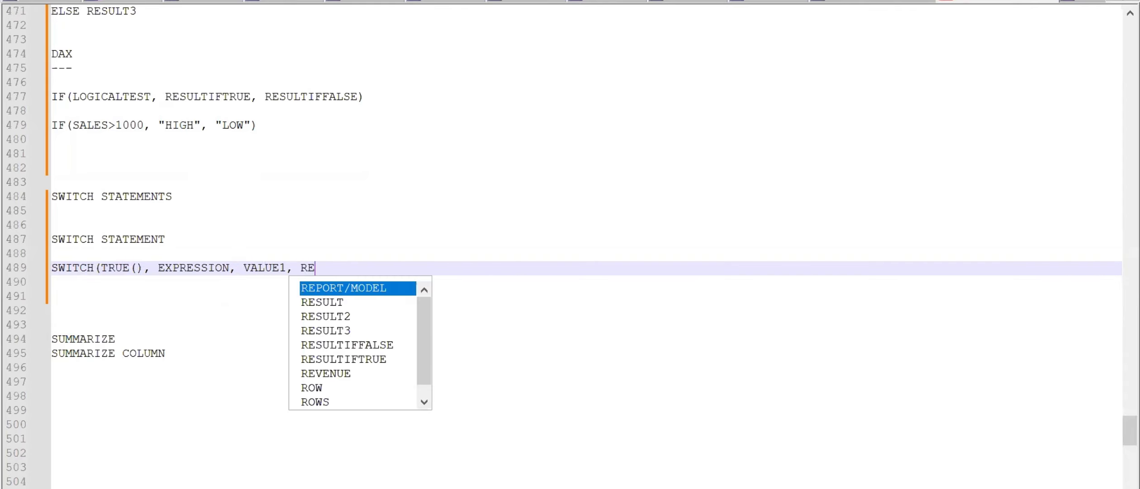
type("SULT1, ")
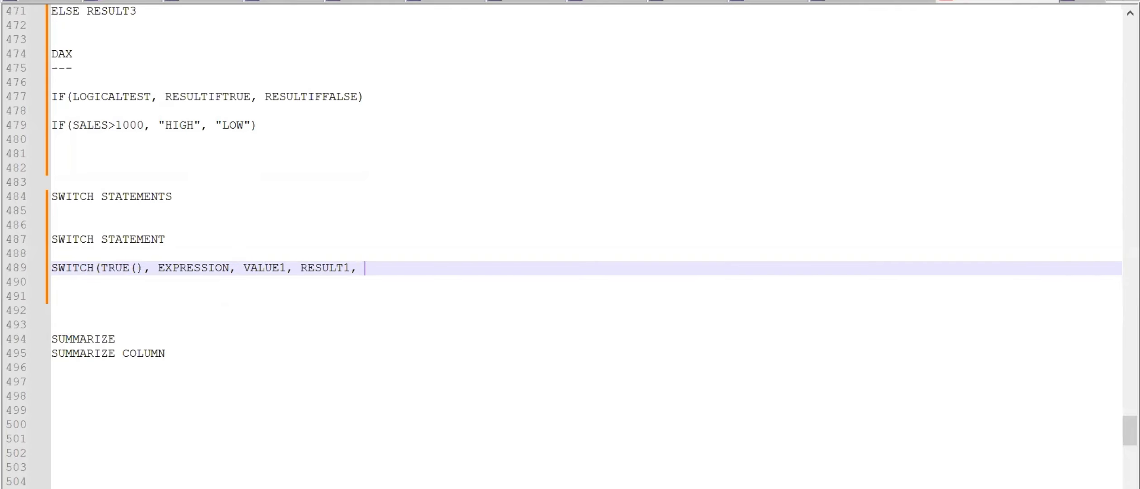
type("VALUE2, RE")
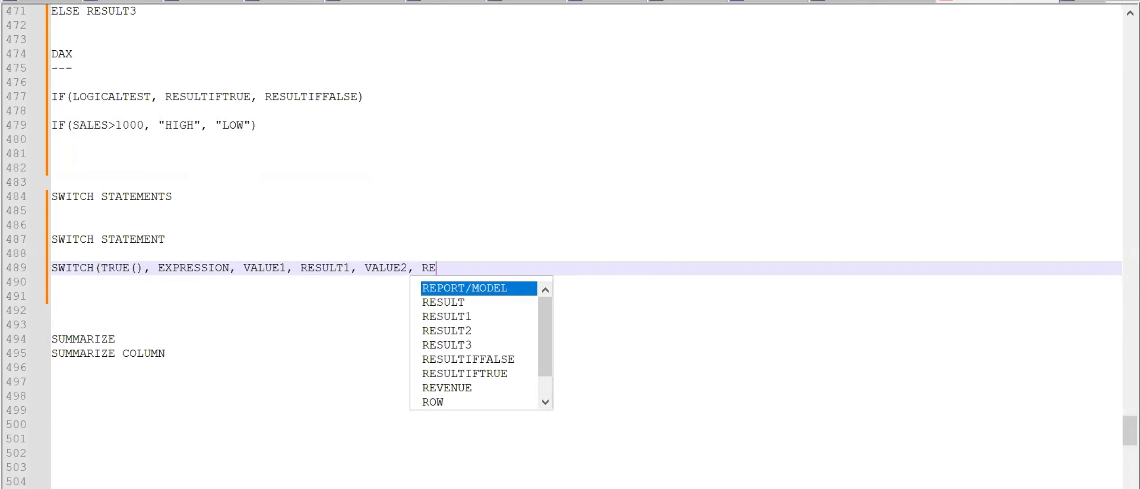
type("SULT2")
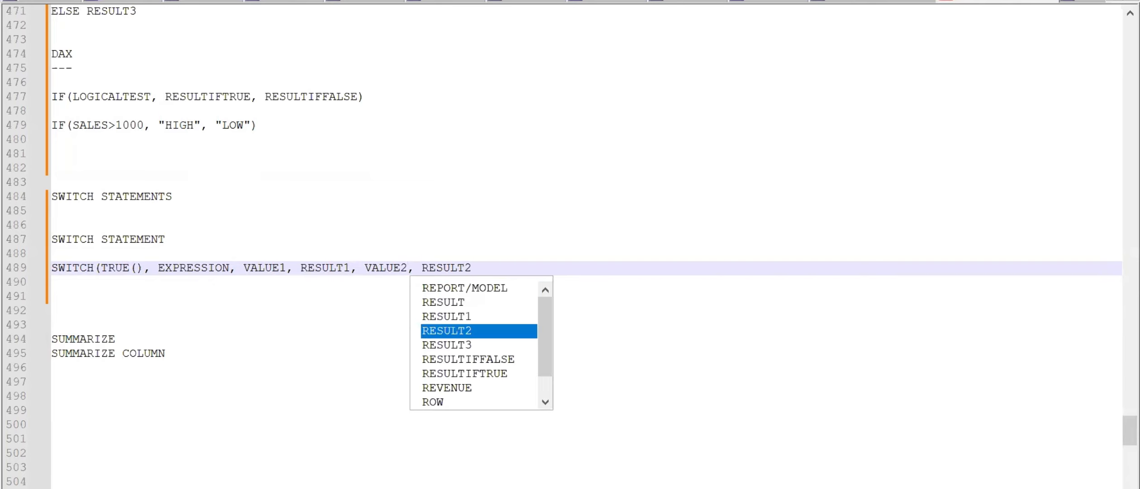
type(".....)")
key("Return")
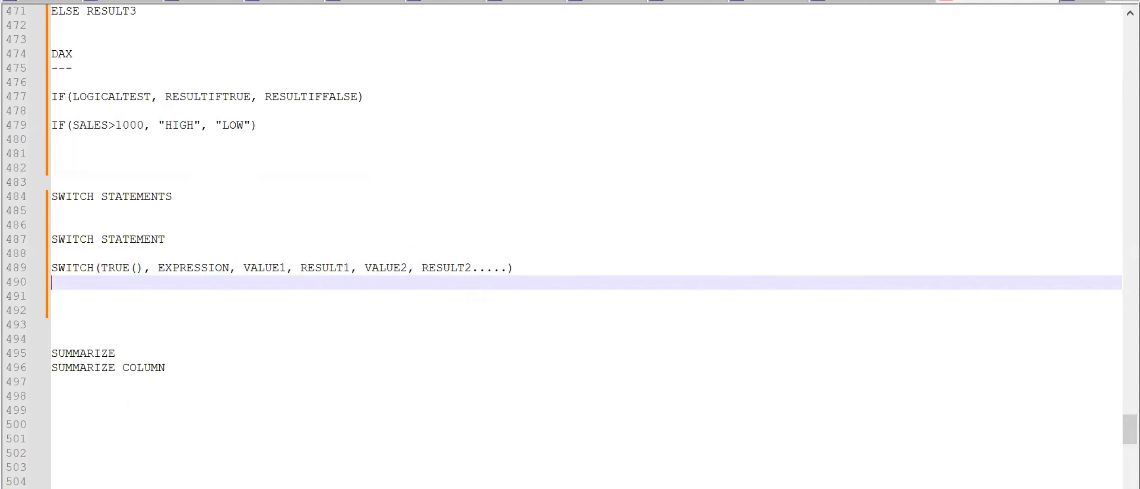
Return to Power BI Desktop, add a new calculated column to EMP TABLE named HIKE, and start its formula on a second line
key("alt+Tab")
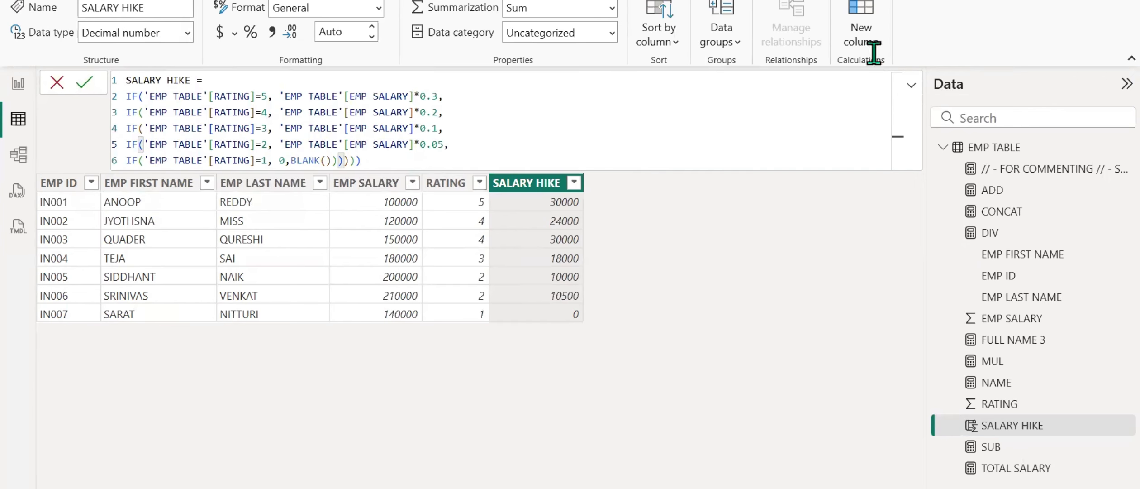
left_click(858, 46)
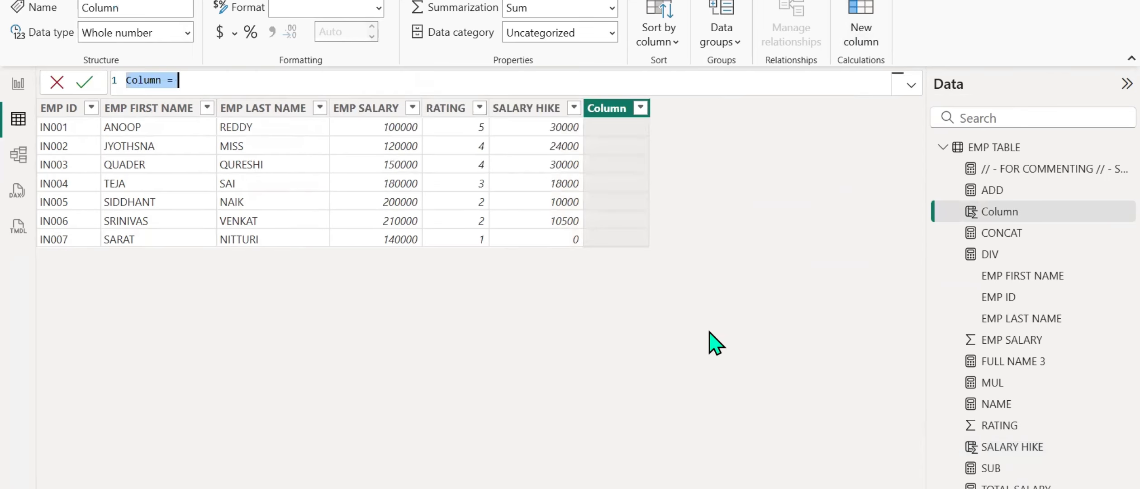
key("BackSpace")
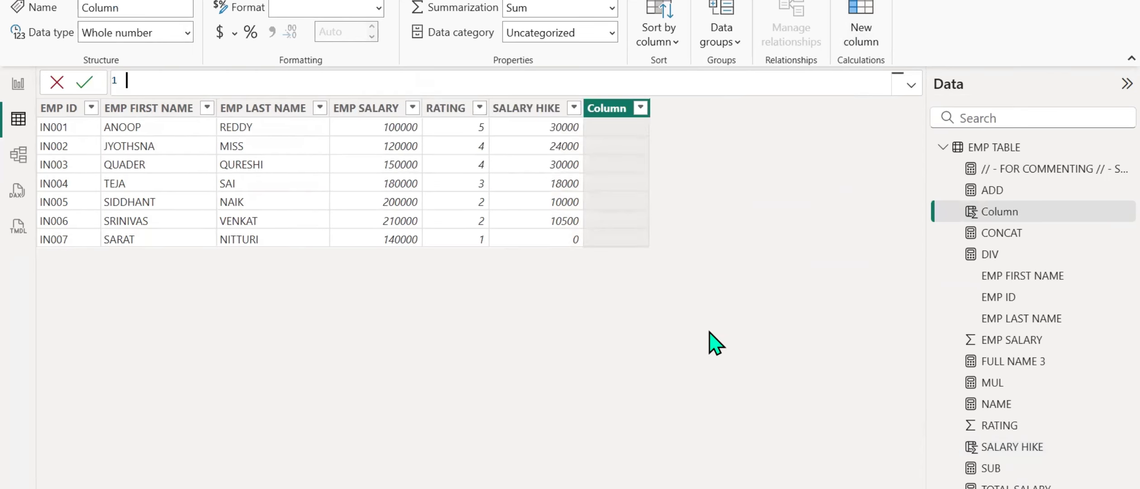
type("HIKE =")
key("shift+Return")
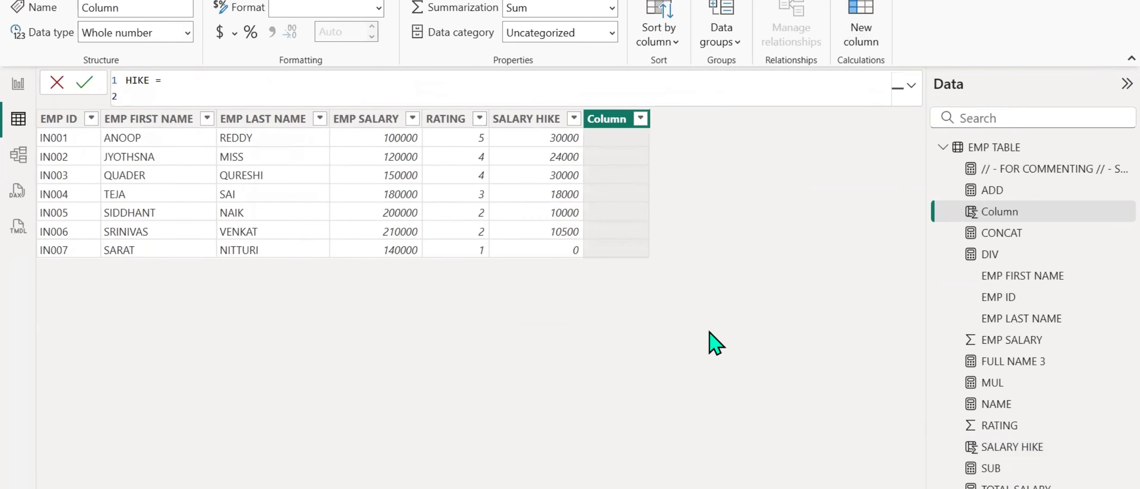
Begin the HIKE formula with a SWITCH function using 'EMP TABLE'[RATING] as its expression, and start a new line for the value pairs
type("SWI")
key("Tab")
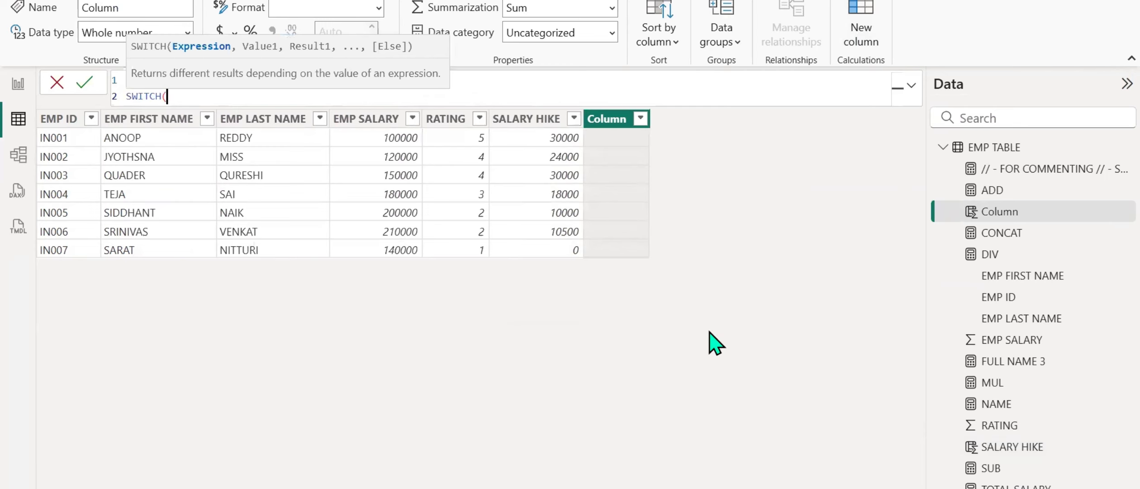
type("rati")
key("Tab")
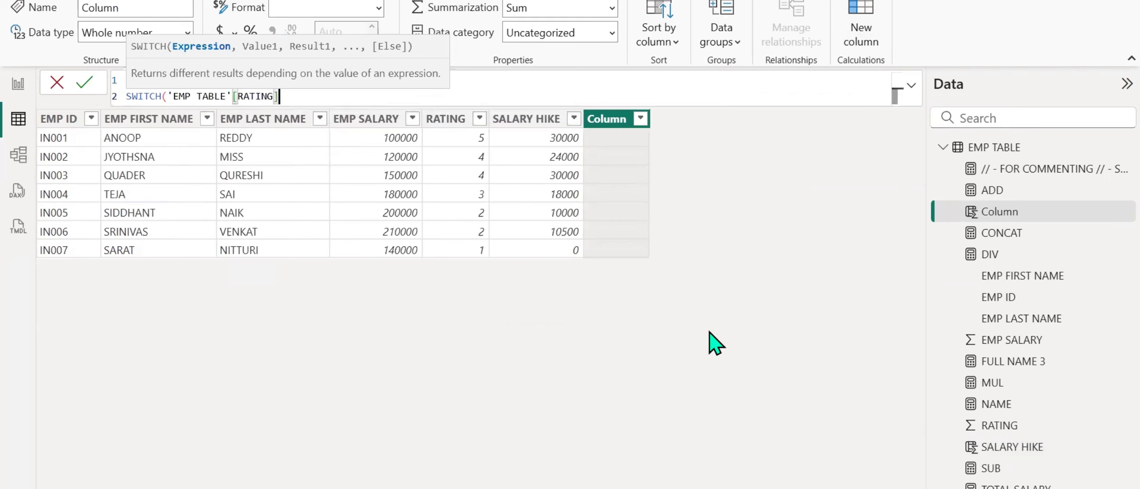
type(",")
key("shift+Return")
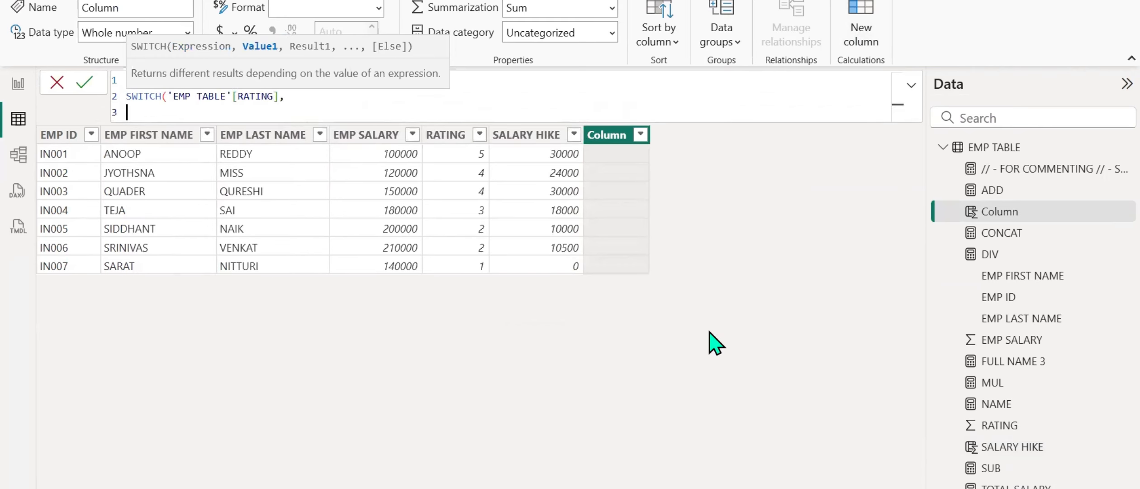
Add SWITCH pairs to the HIKE formula returning 'EMP TABLE'[EMP SALARY]*0.3 for rating 5 and *0.2 for rating 4, each on its own line
type("5, SALARY")
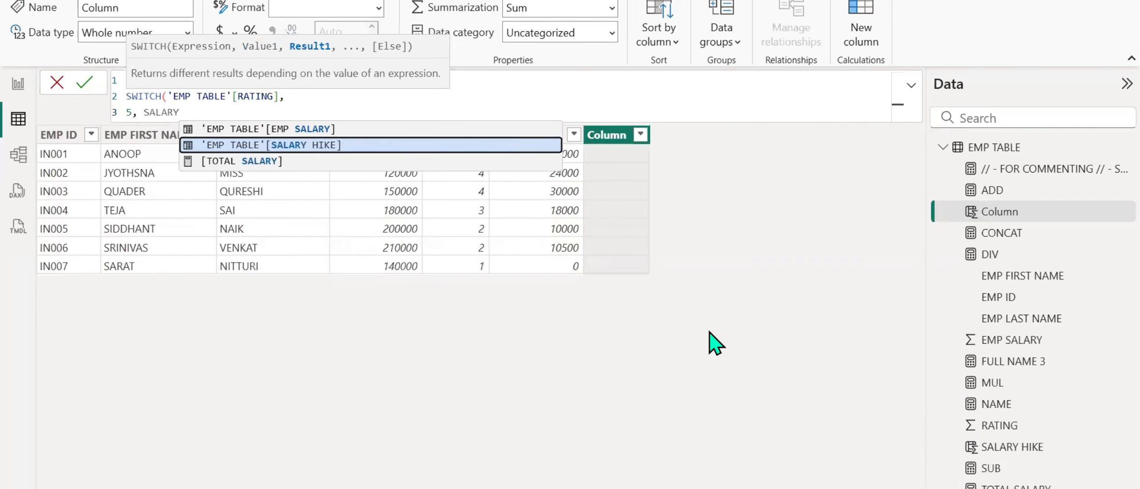
key("Up")
key("Tab")
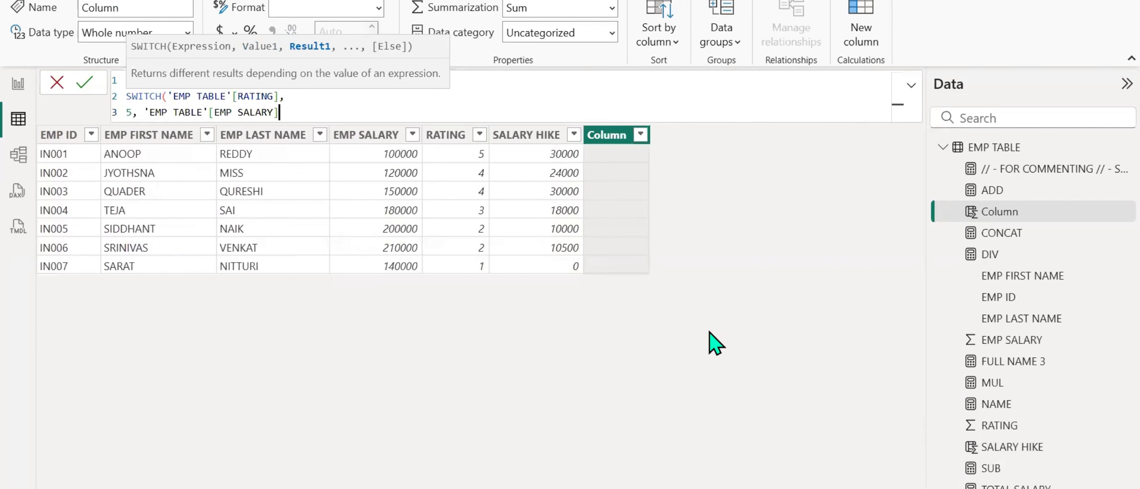
type("*0.3,")
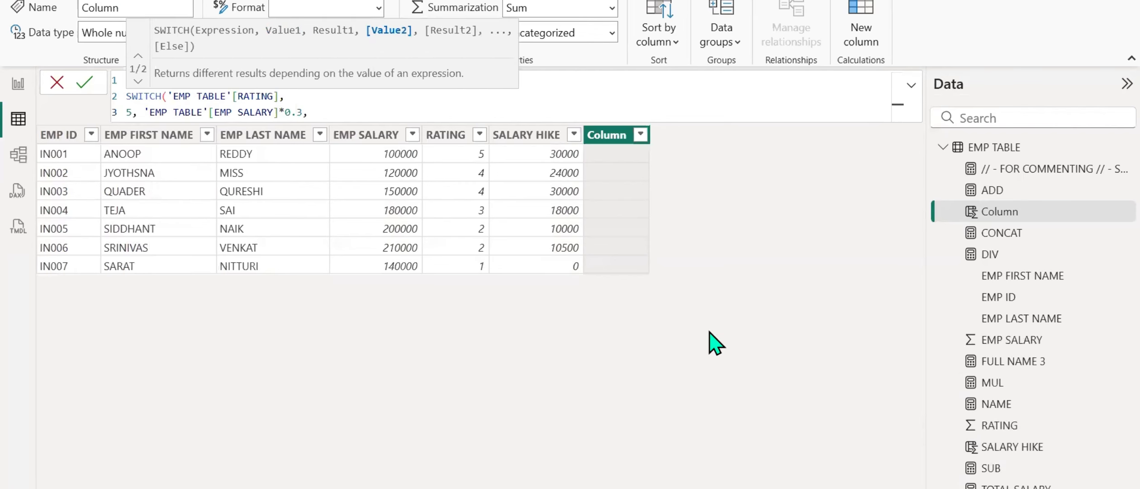
key("shift+Return")
type("4")
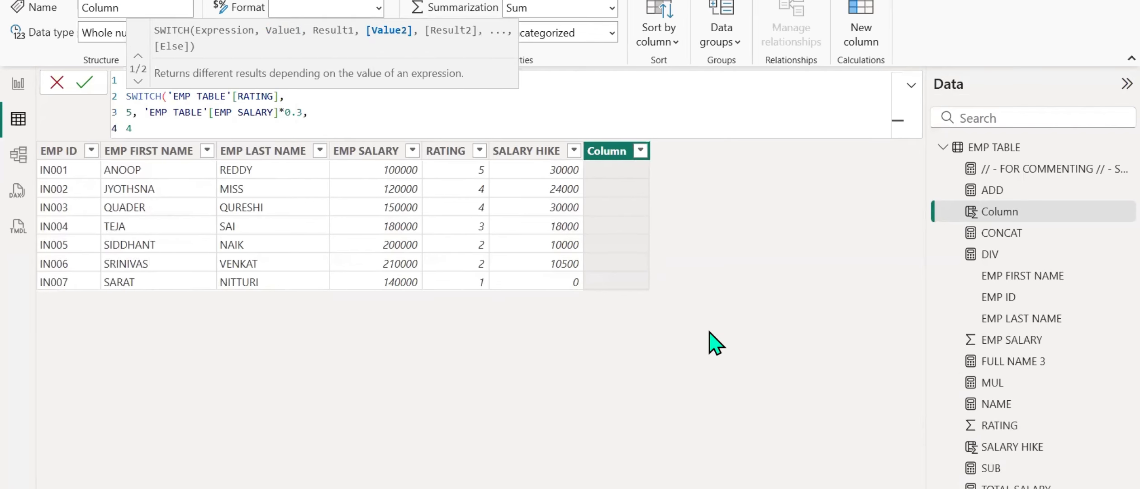
type(", SALARY")
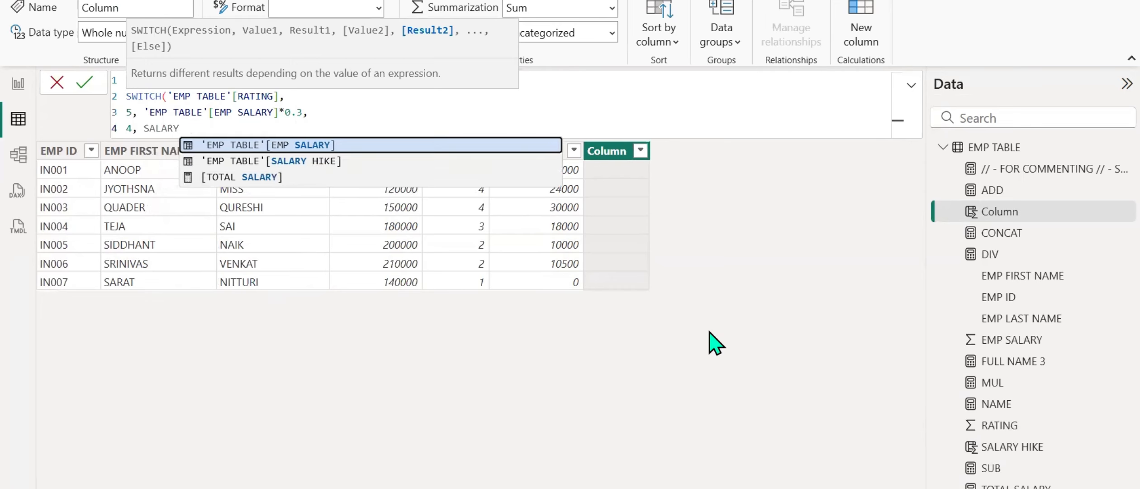
key("Tab")
type("*")
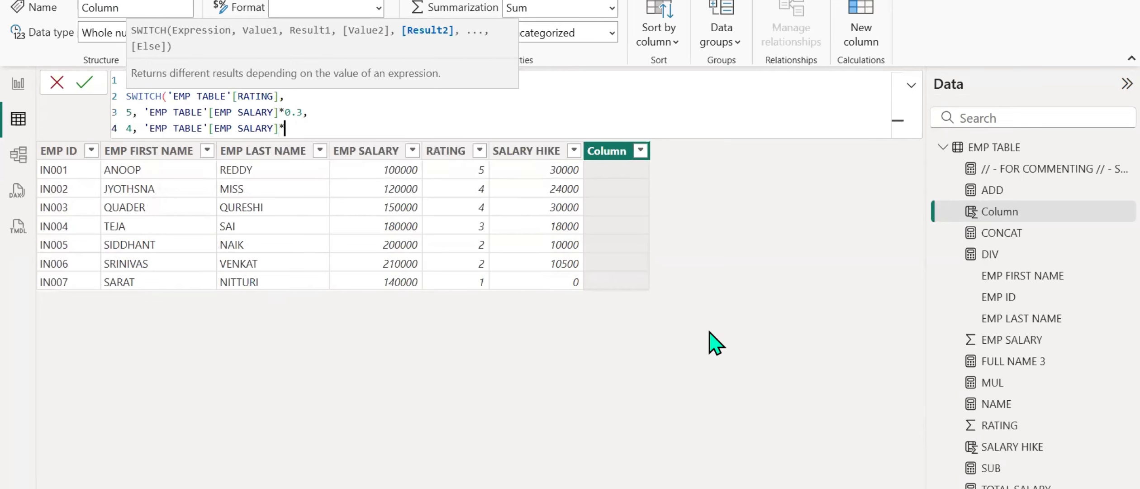
type("0.2,")
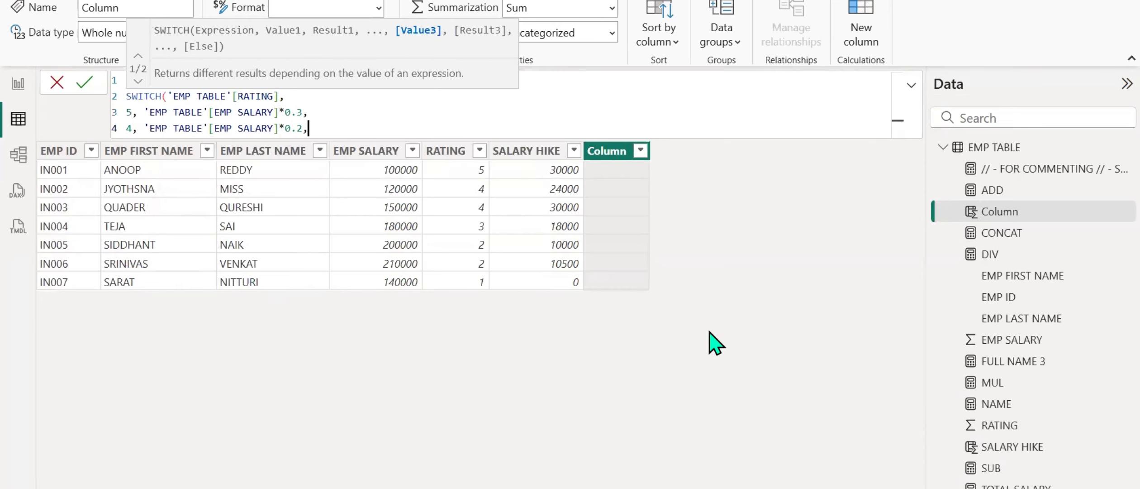
Add SWITCH pairs on new lines returning 'EMP TABLE'[EMP SALARY]*0.1 for rating 3 and *0.05 for rating 2
key("shift+Return")
type("3, 'EMP TABLE'[EMP SALARY]*0.1,")
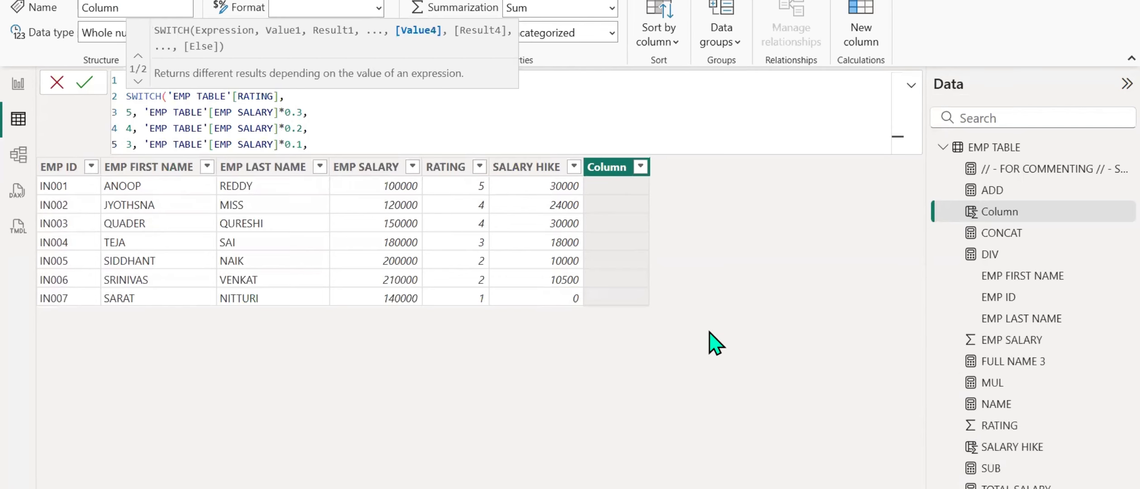
key("shift+Return")
type("2, SA")
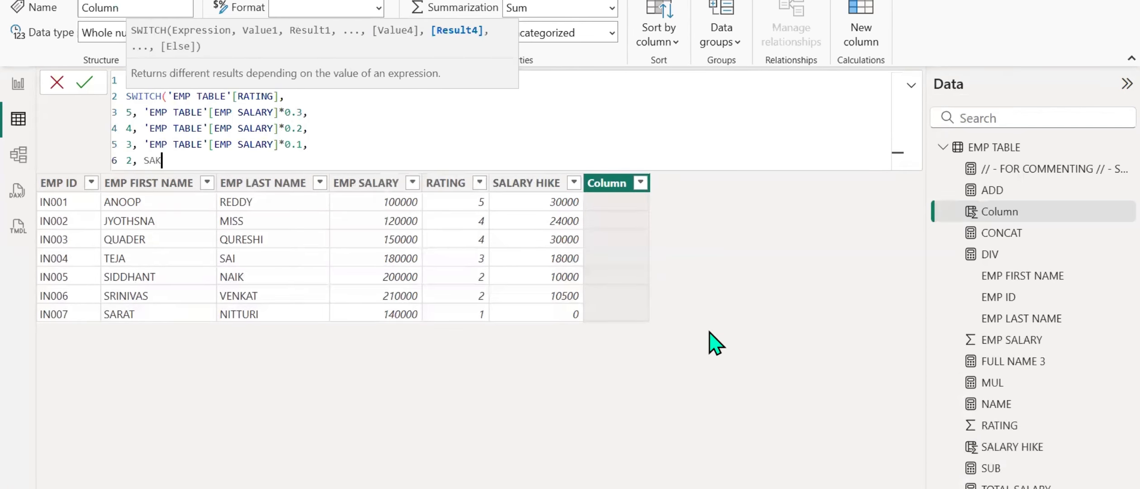
type("LA")
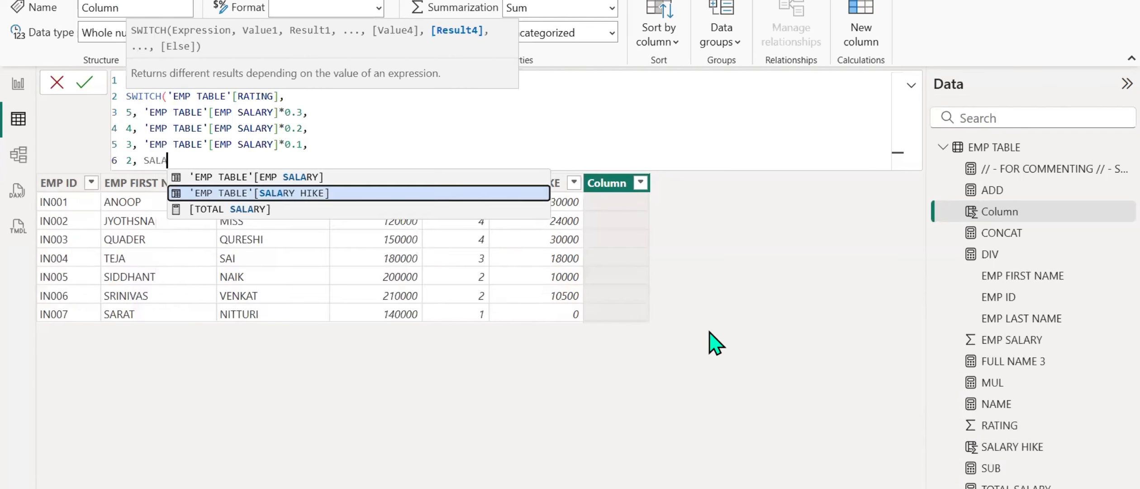
key("Up")
key("Tab")
type("*")
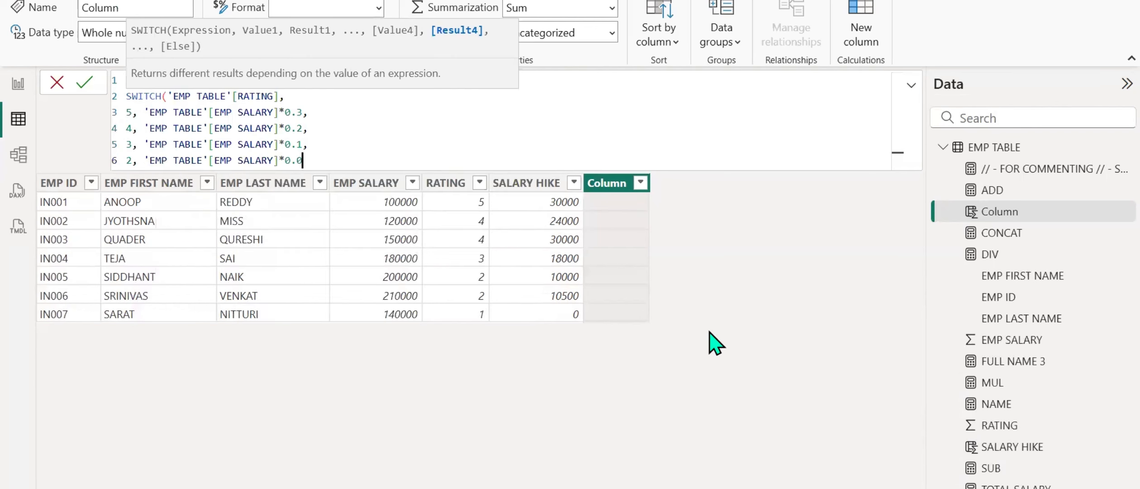
type("0.05,")
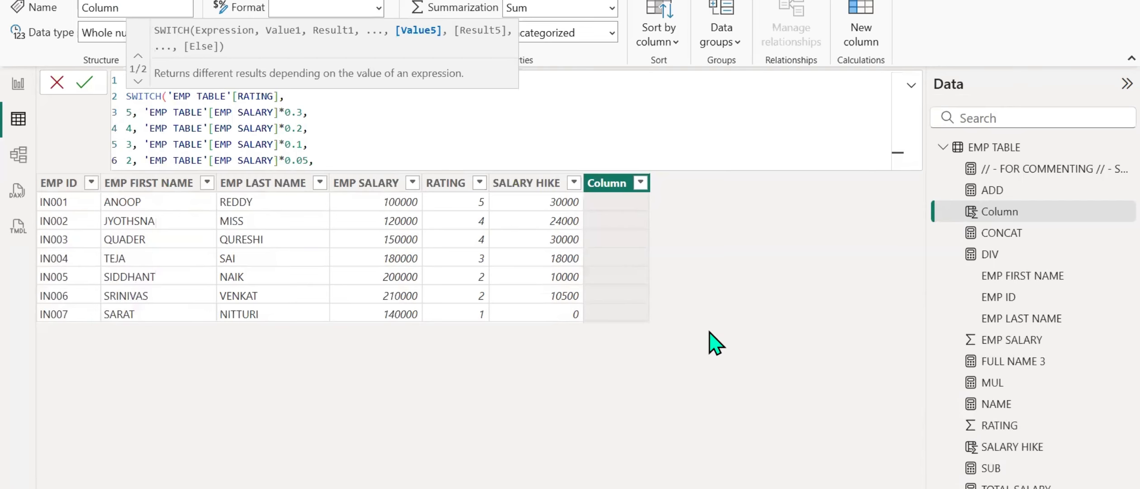
Finish the SWITCH with 0 as the fallback result on its own line and commit the HIKE column
key("shift+Return")
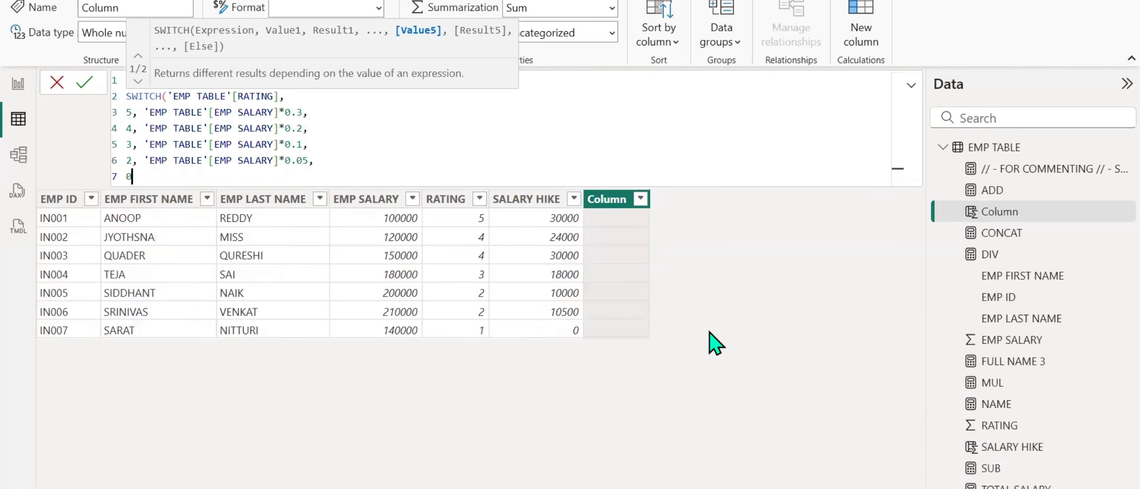
type("0)")
key("Return")
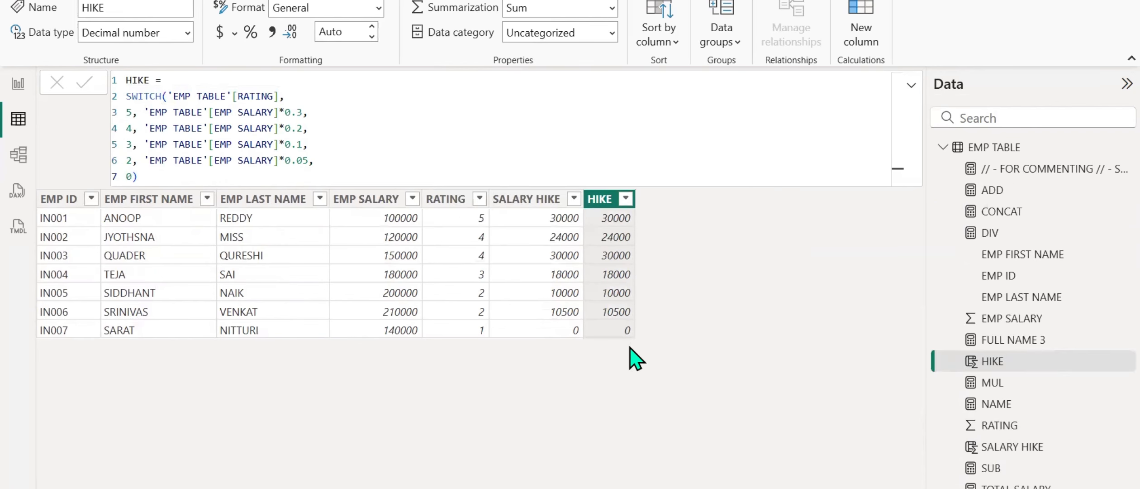
Compare the repeated IF conditions in the SALARY HIKE formula with the single RATING expression and value pairs in the HIKE formula
left_click(530, 204)
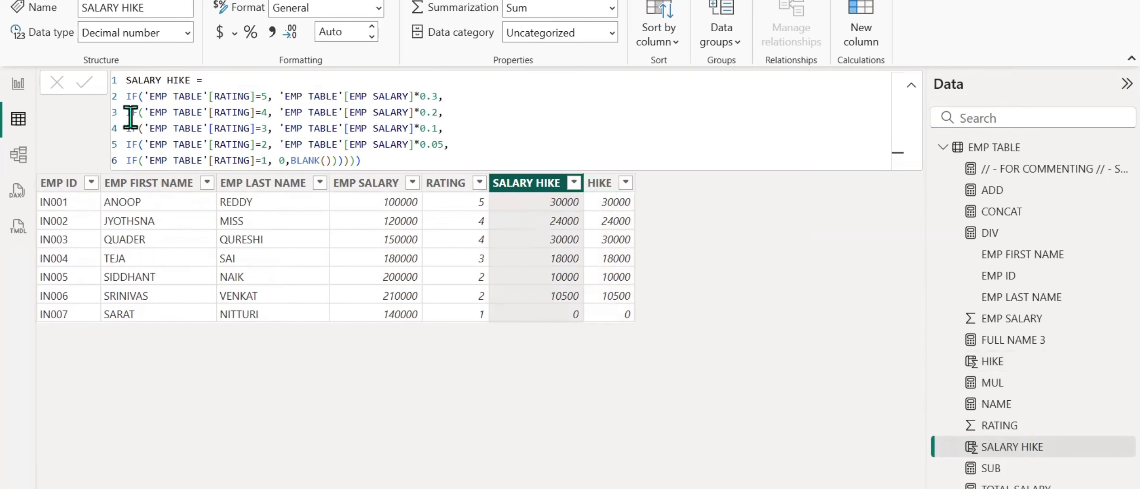
left_click_drag(129, 113, 288, 113)
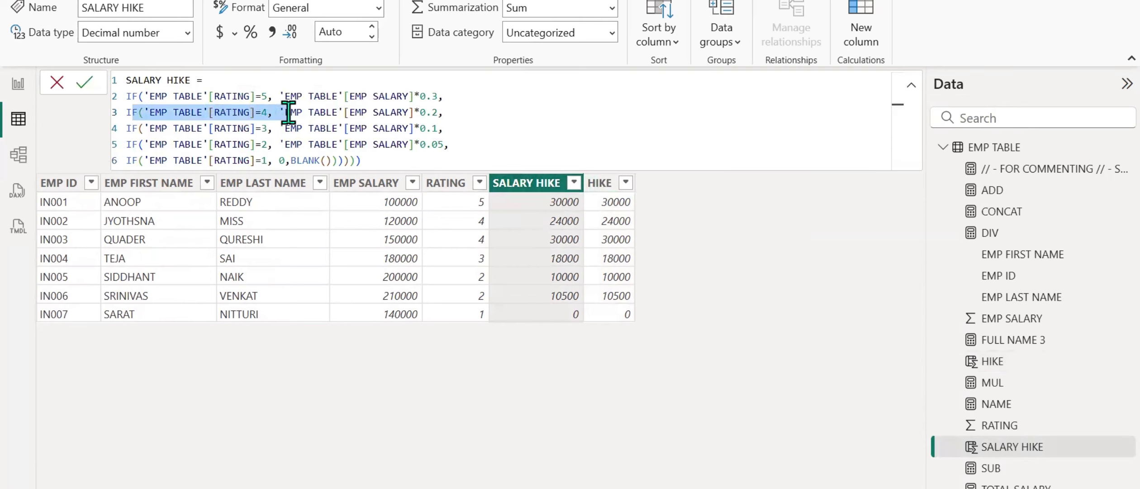
left_click_drag(132, 128, 273, 128)
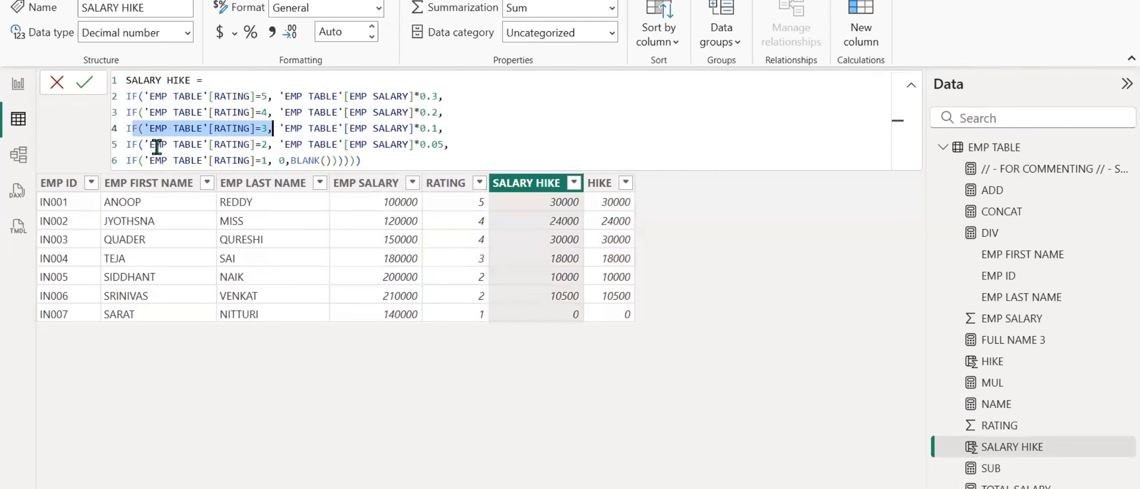
left_click_drag(127, 144, 273, 143)
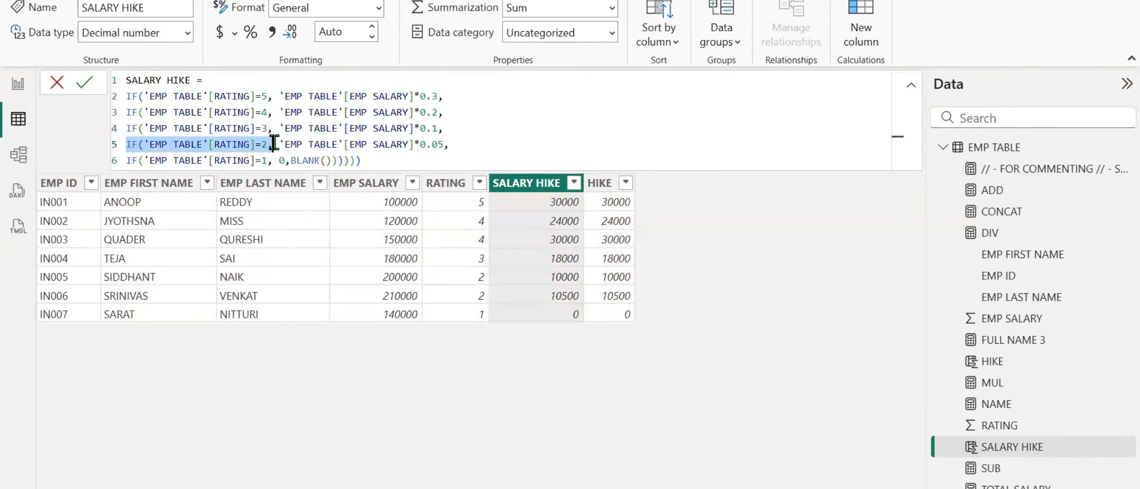
left_click(600, 183)
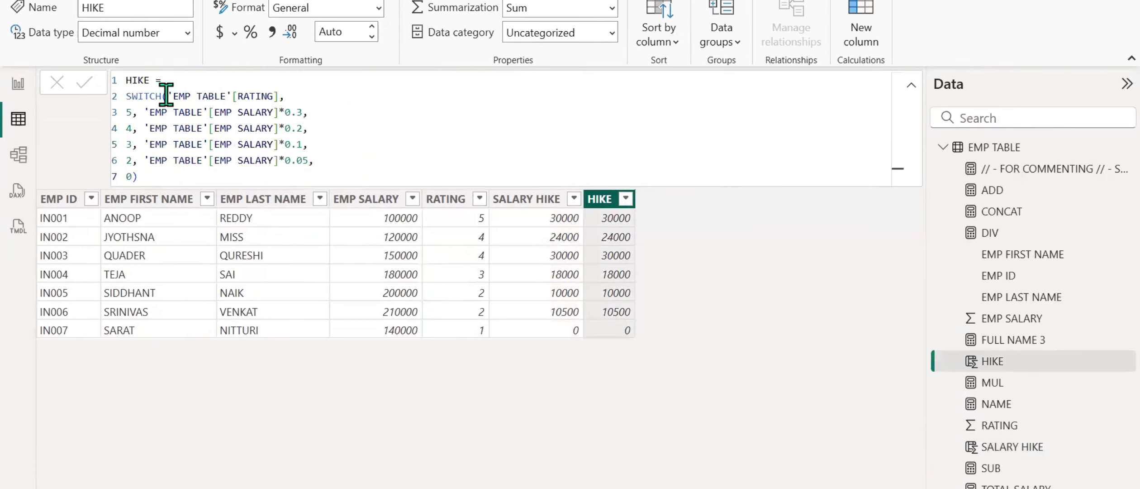
left_click_drag(165, 96, 285, 96)
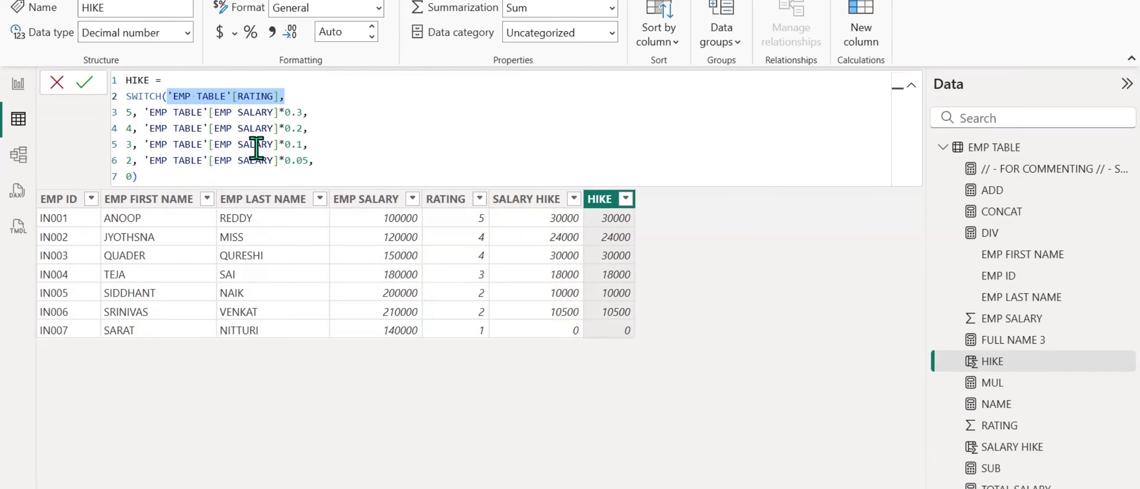
left_click_drag(127, 112, 143, 119)
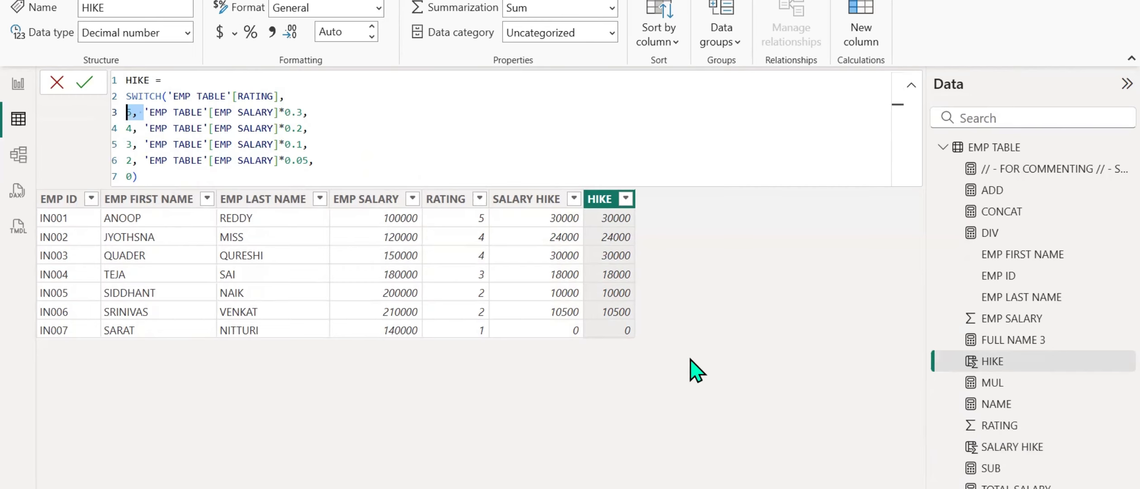
left_click(717, 378)
Switch to the text notes and delete the SUMMARIZE and SUMMARIZE COLUMN lines below the SWITCH syntax
key("alt+Tab")
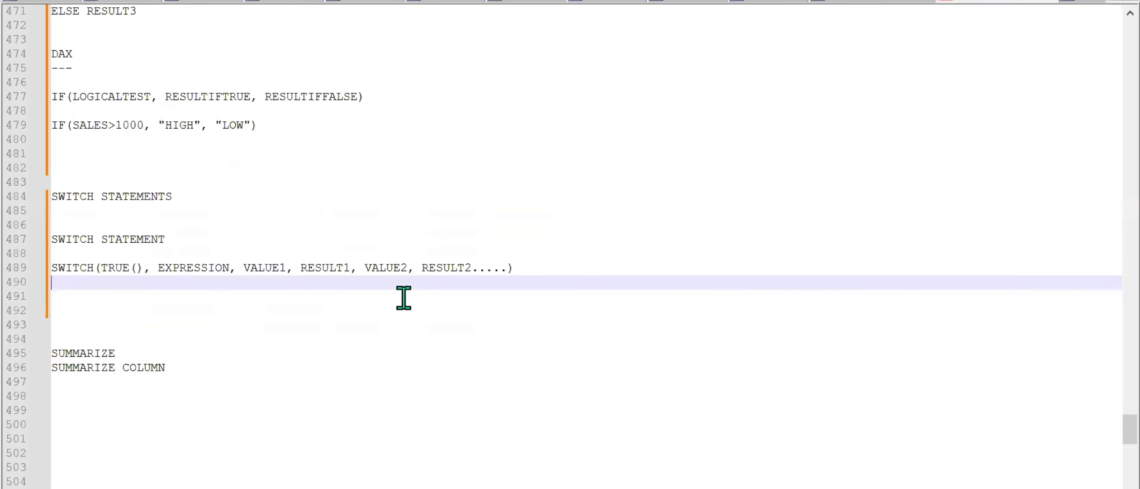
scroll(403, 297, "down", 3)
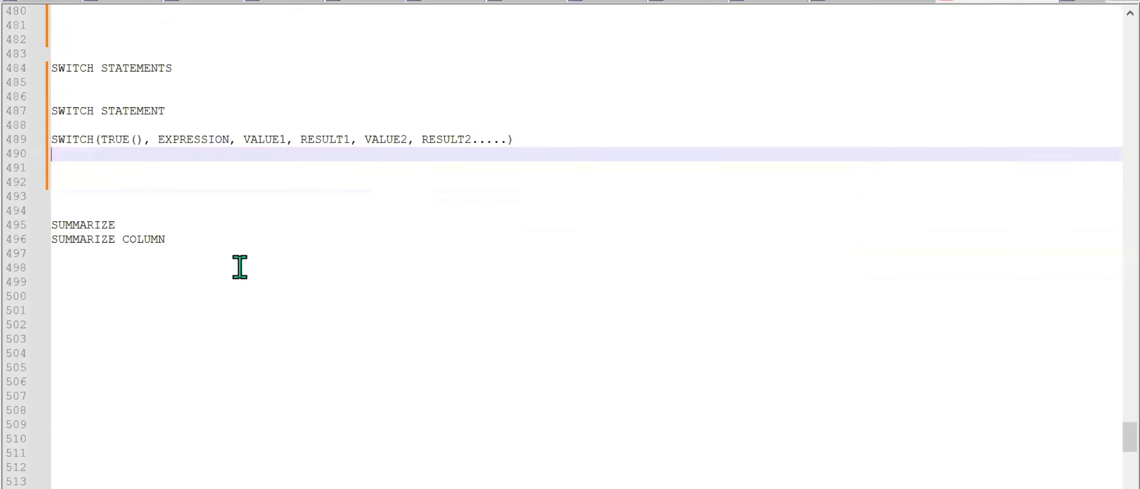
left_click_drag(199, 240, 24, 207)
key("BackSpace")
key("BackSpace")
key("BackSpace")
key("BackSpace")
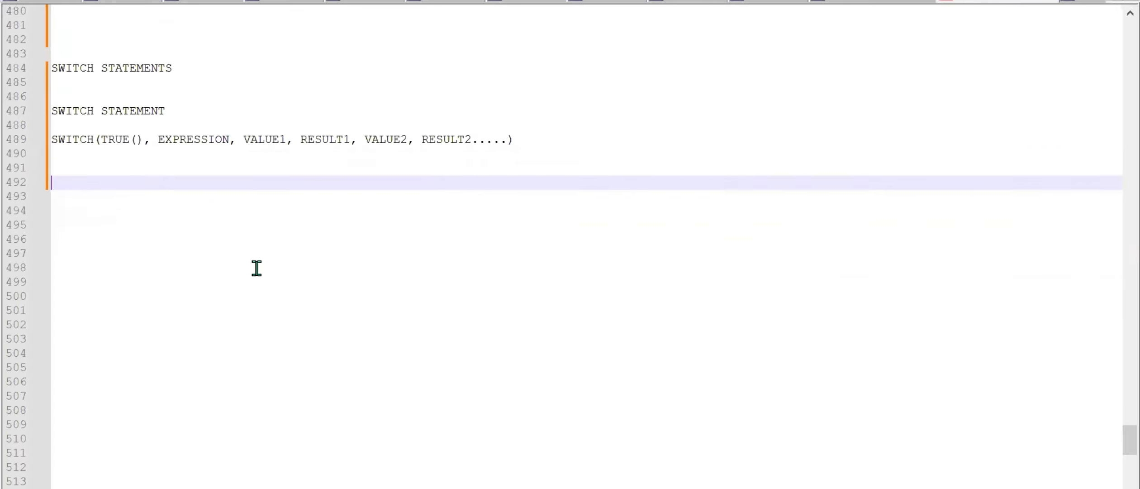
Add the heading "RELATED FUNCTION" a few blank lines below the SWITCH syntax, underline it with dashes, and leave a blank line beneath
key("Return")
key("Return")
key("Return")
key("Return")
type("RELA")
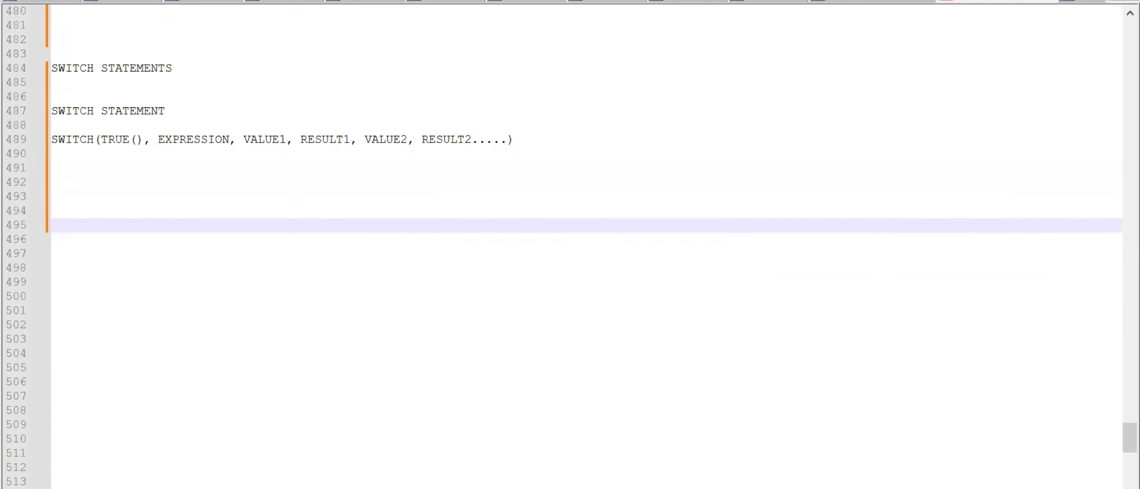
type("TED FUNCTION")
key("Return")
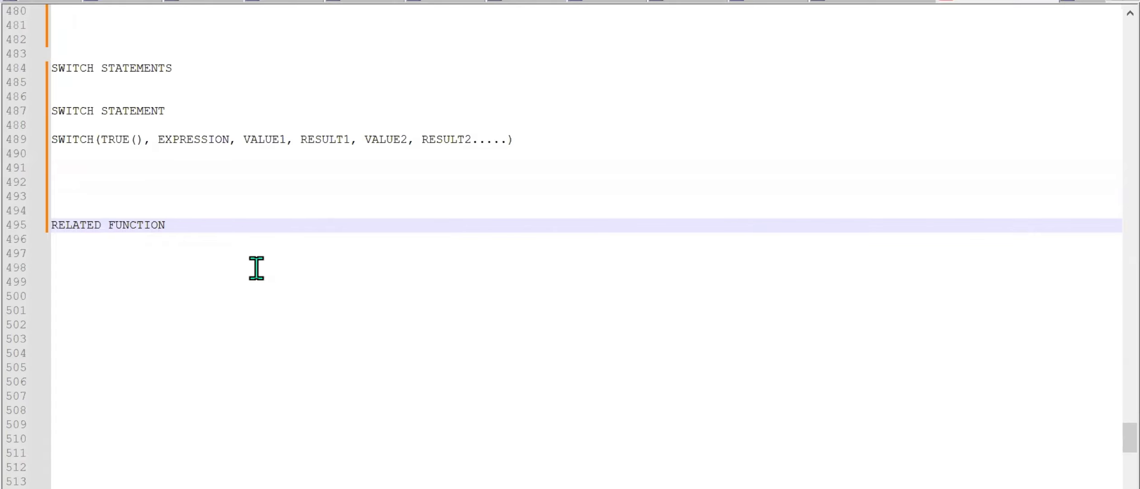
key("Return")
type("----------------------")
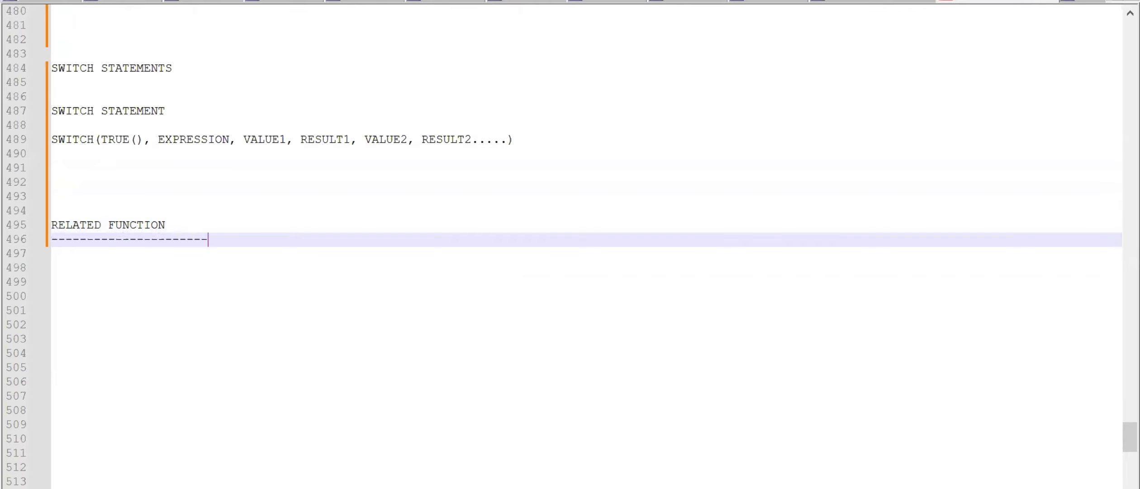
key("Return")
key("Return")
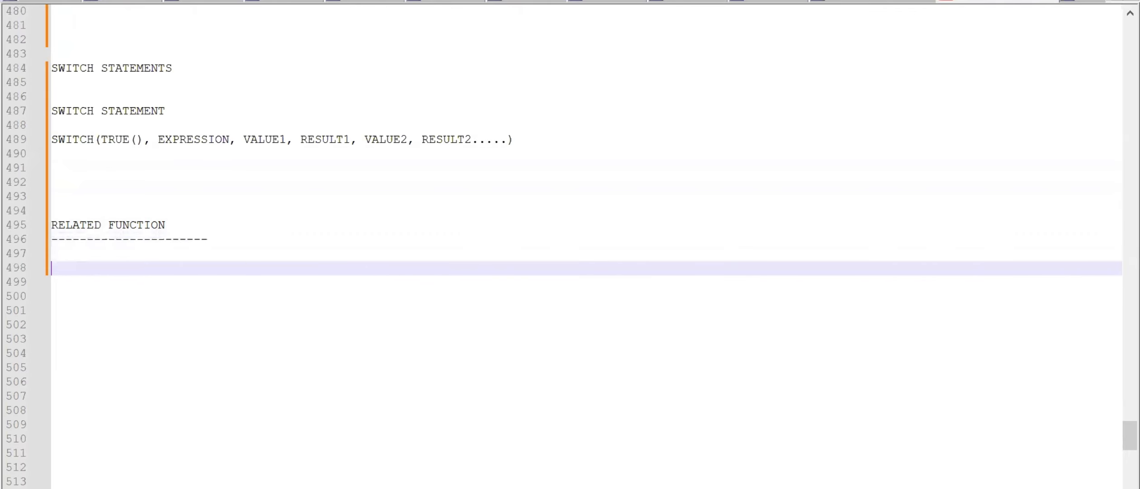
Switch to the Excel workbook and enter the header ID in D1 for the product table and in I1 for the sales table
key("alt+Tab")
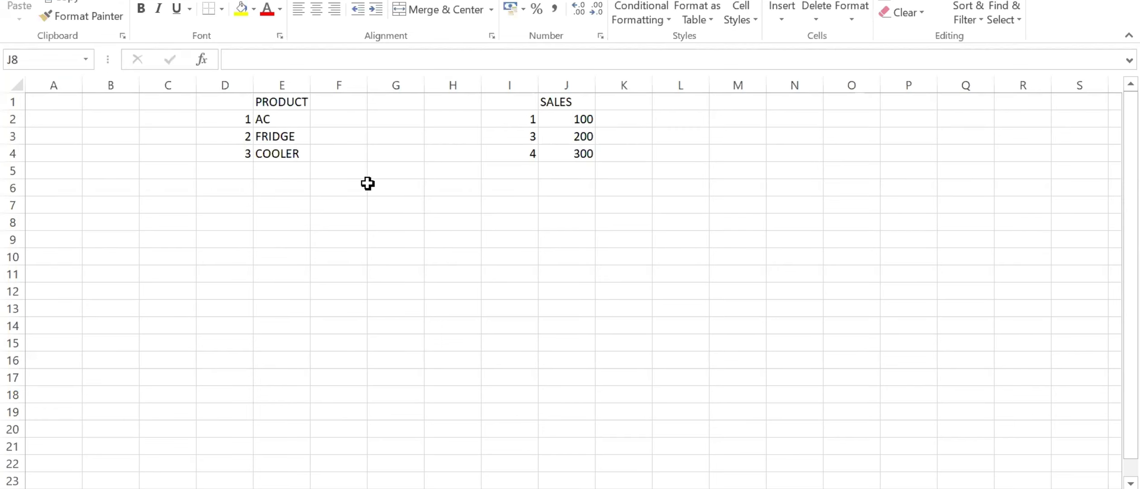
left_click(229, 101)
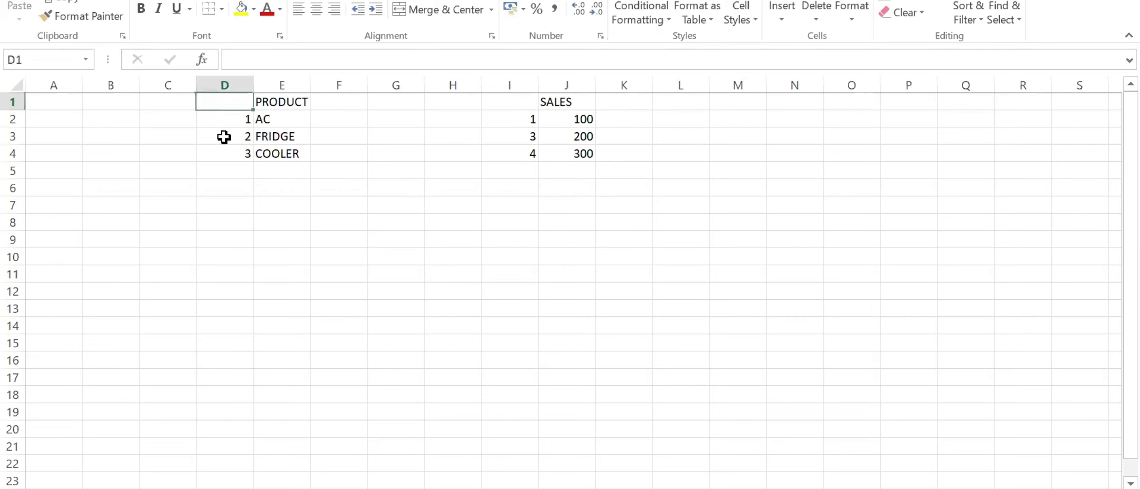
type("ID")
key("Right")
key("Right")
key("Right")
key("Right")
key("Right")
key("Right")
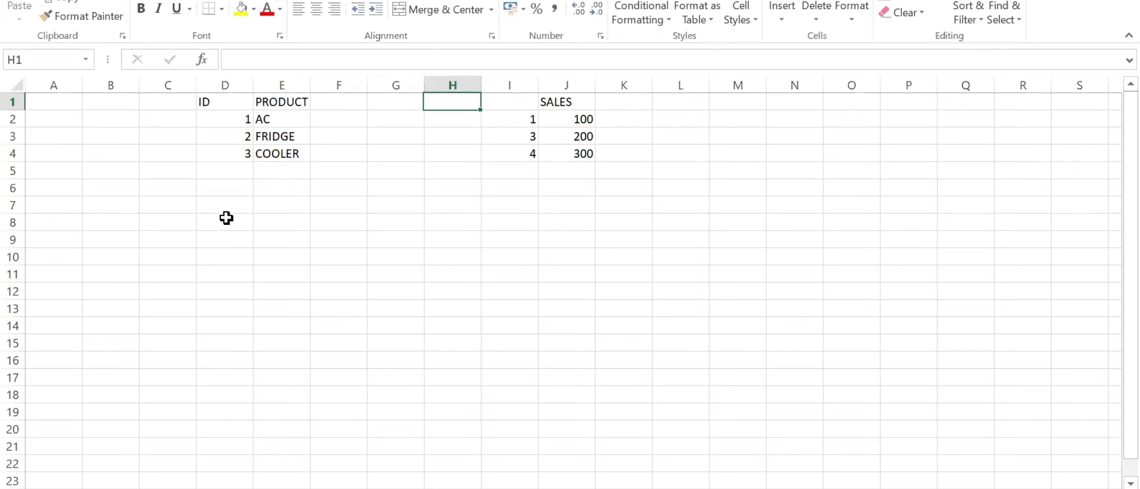
key("Left")
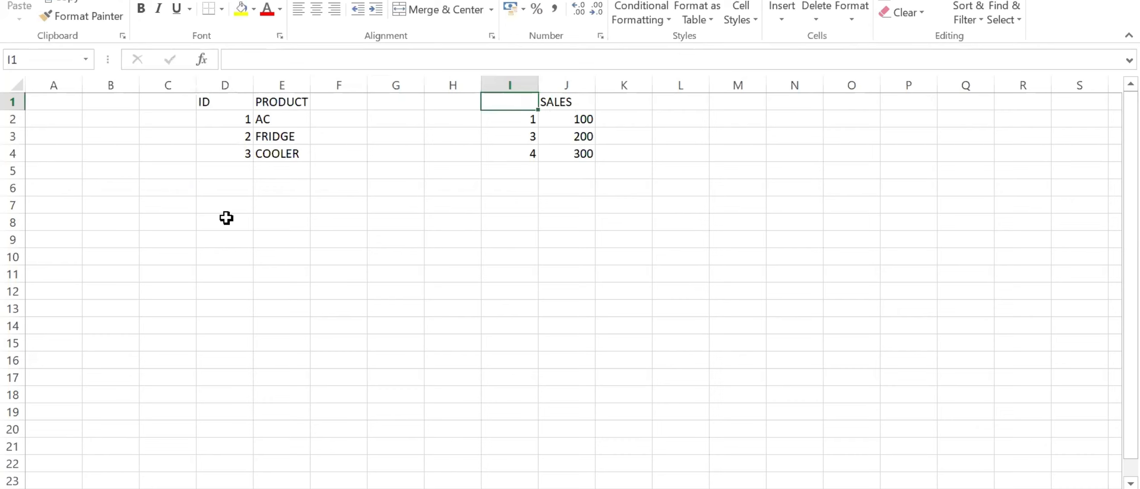
type("ID")
key("Right")
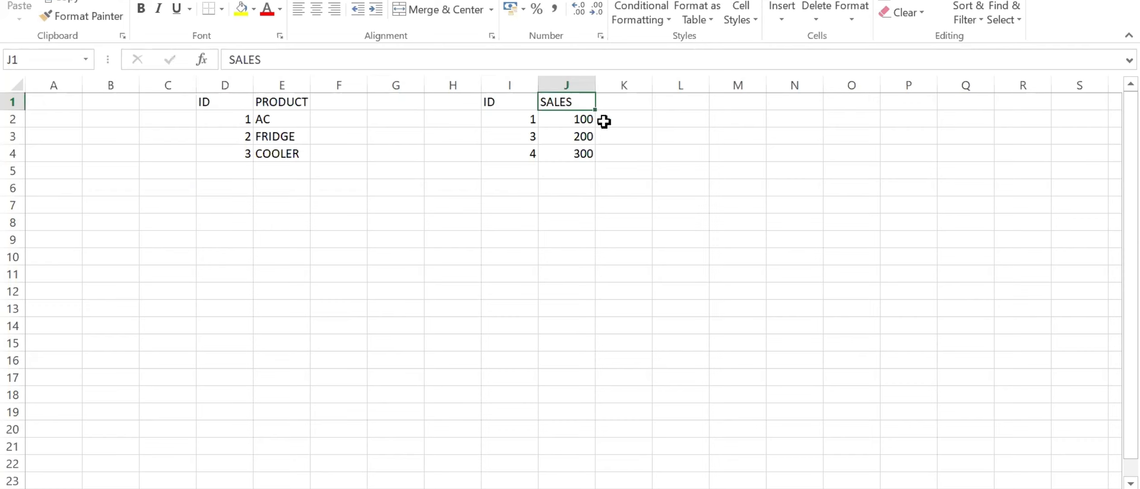
Enter =VLOOKUP(I2,D1:E4,2,0) in K2 to look up the product by ID and fill the formula down to K4
left_click(619, 120)
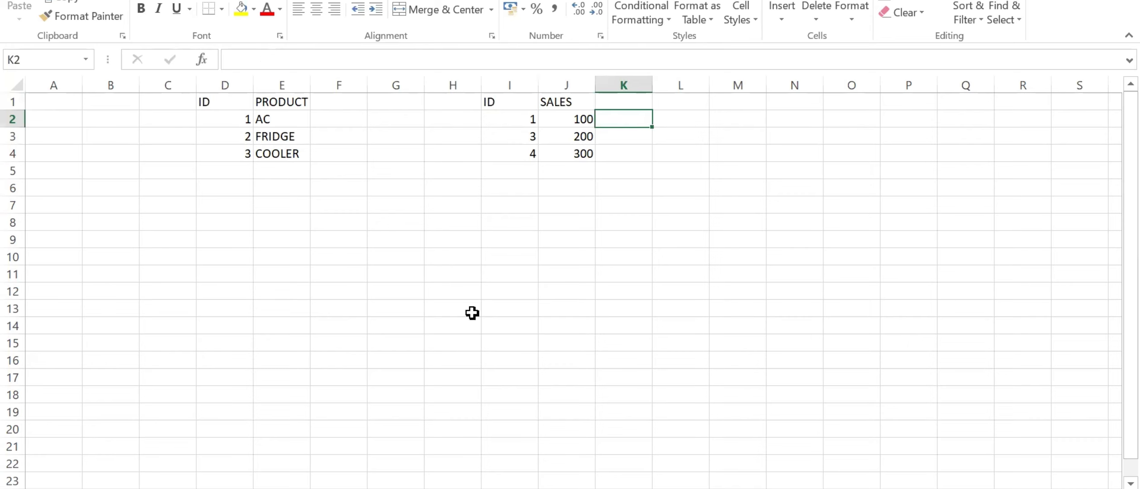
type("=VL")
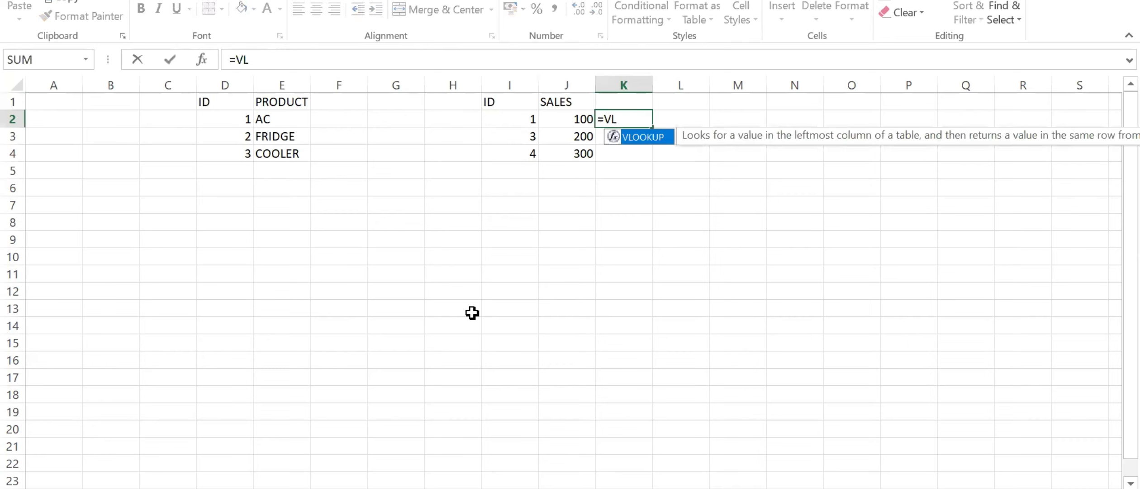
key("Tab")
left_click(509, 120)
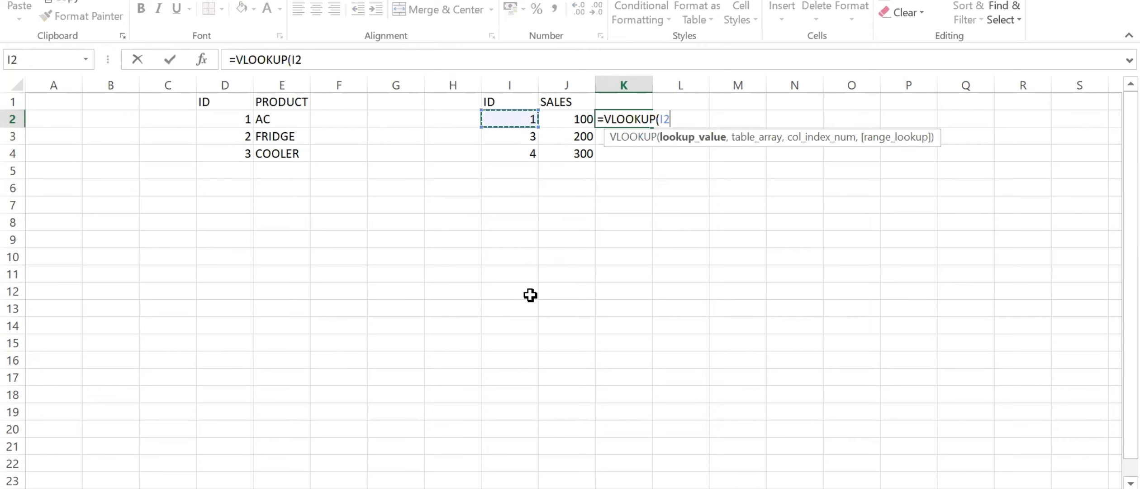
type(",")
left_click_drag(221, 105, 286, 151)
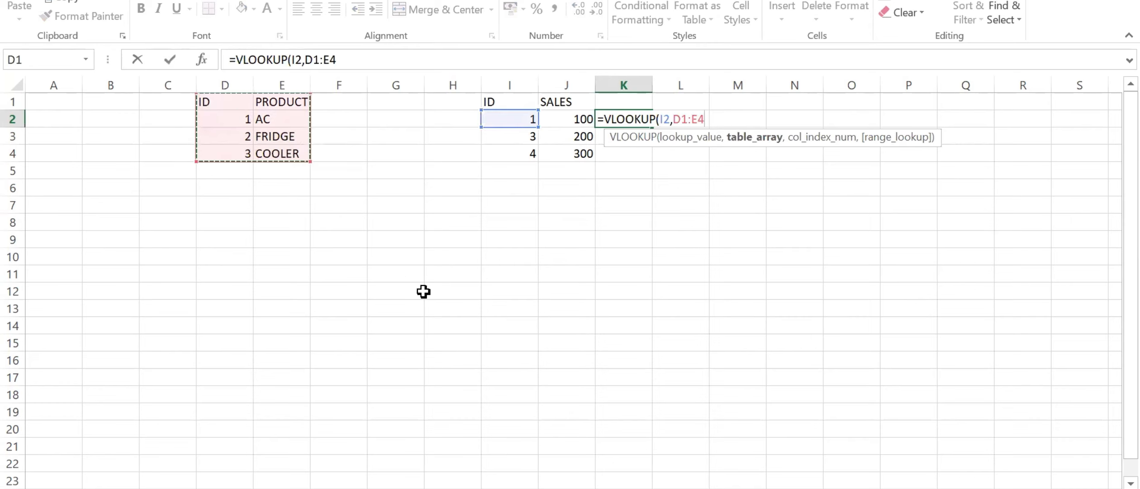
type(",")
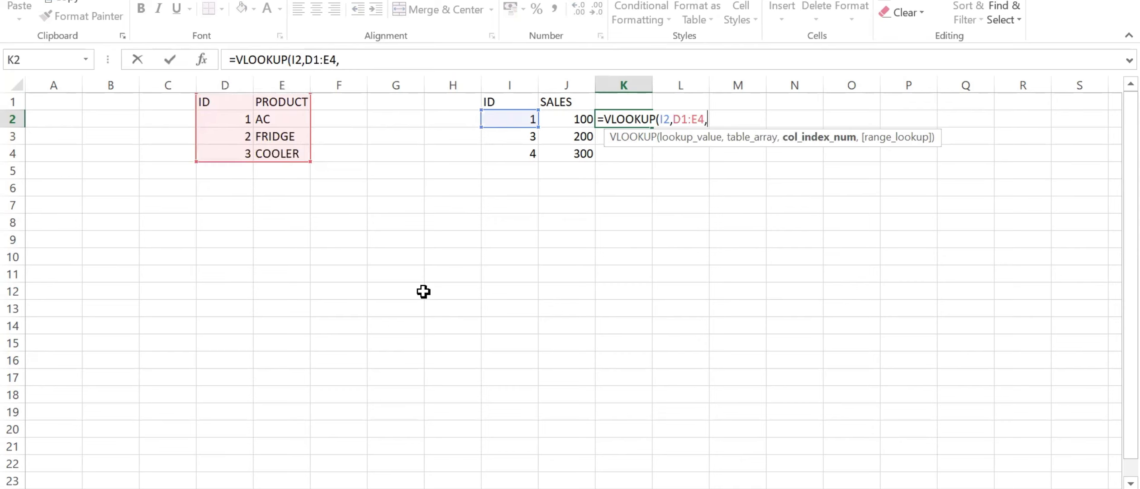
type("2,")
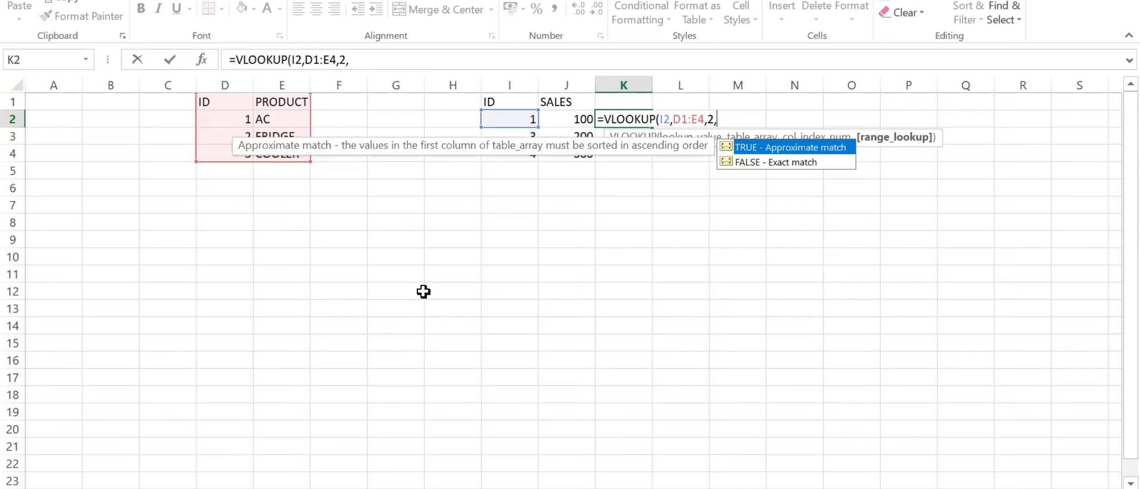
type("0)")
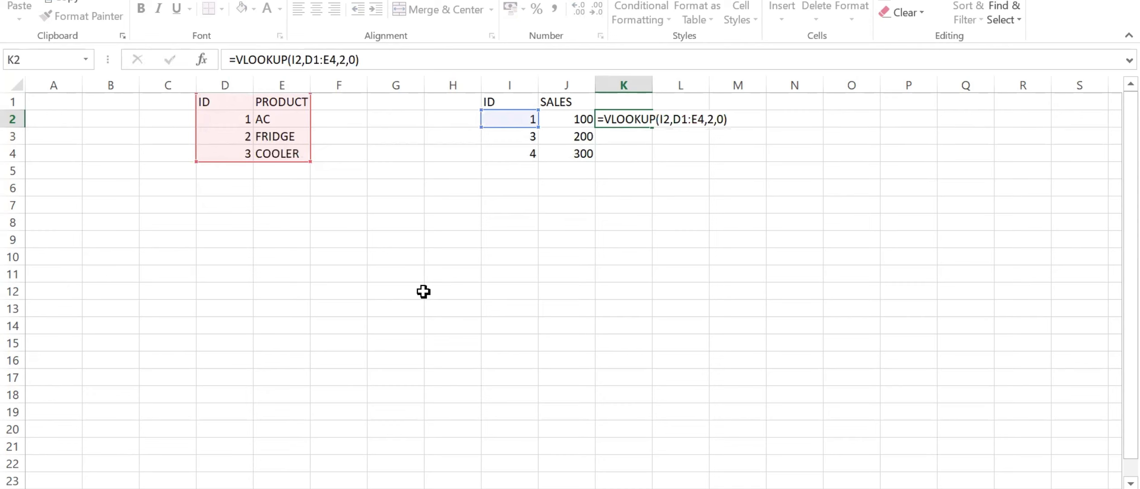
key("Return")
left_click(628, 116)
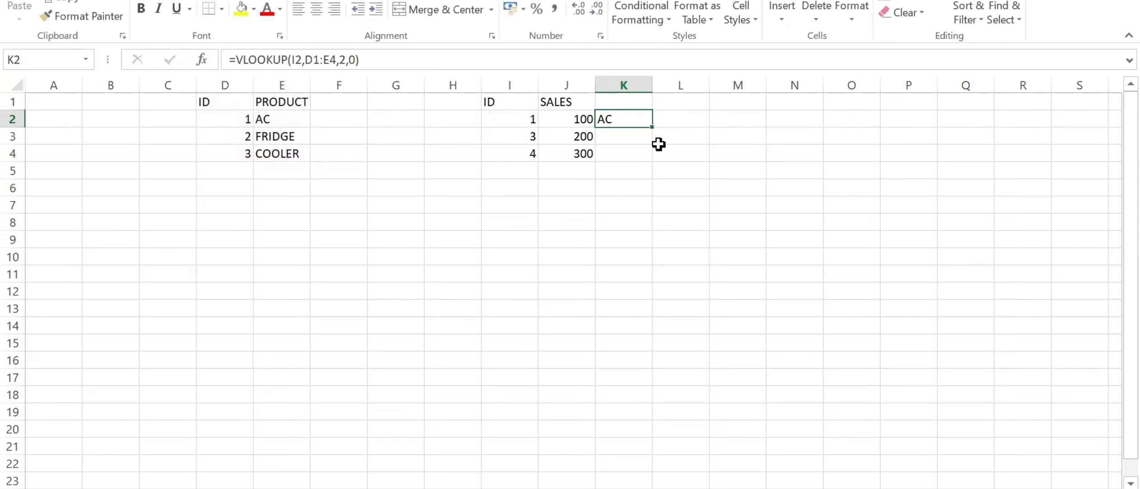
left_click_drag(653, 148, 652, 162)
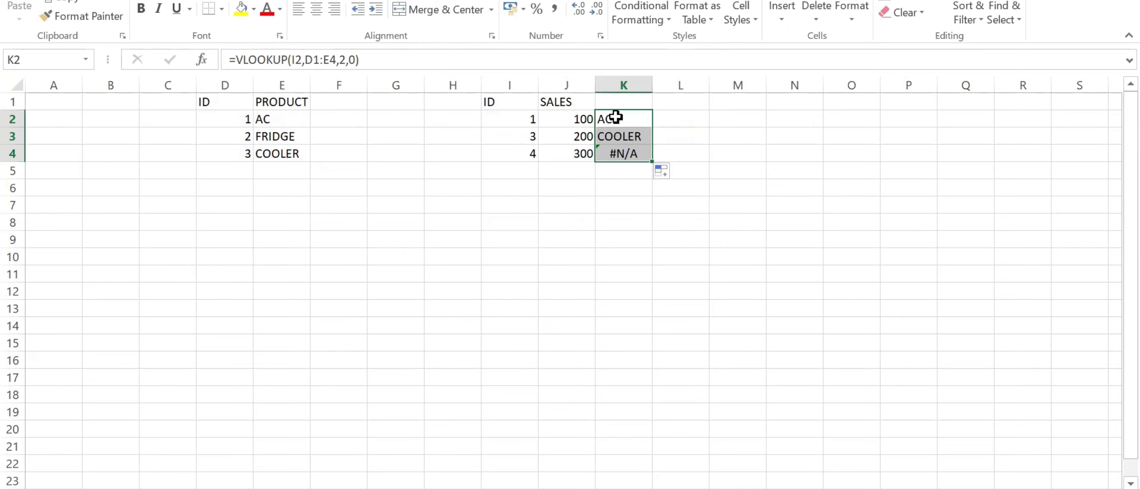
Check the lookup formula in K4 and change the ID of FRIDGE in D3 to 4
left_click(619, 149)
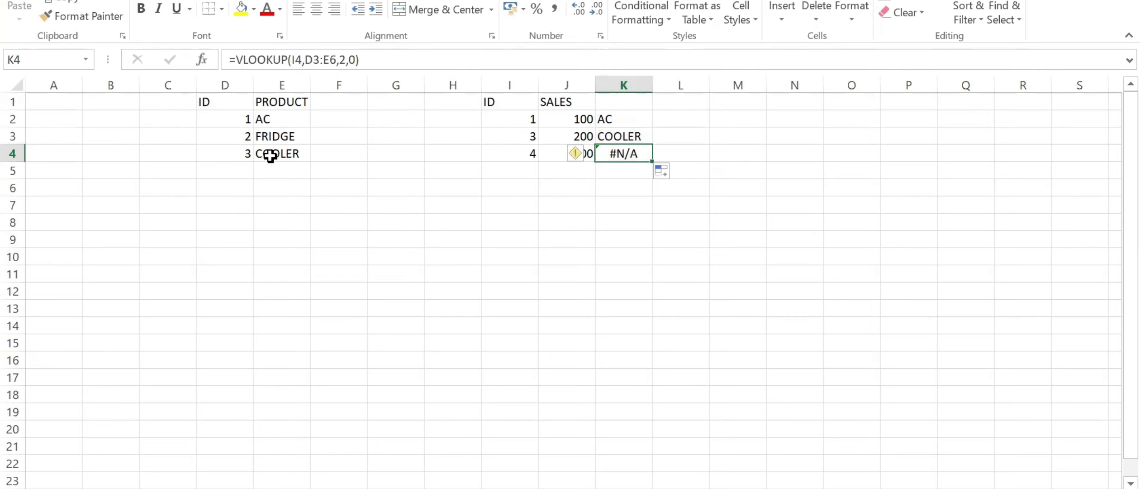
left_click(236, 132)
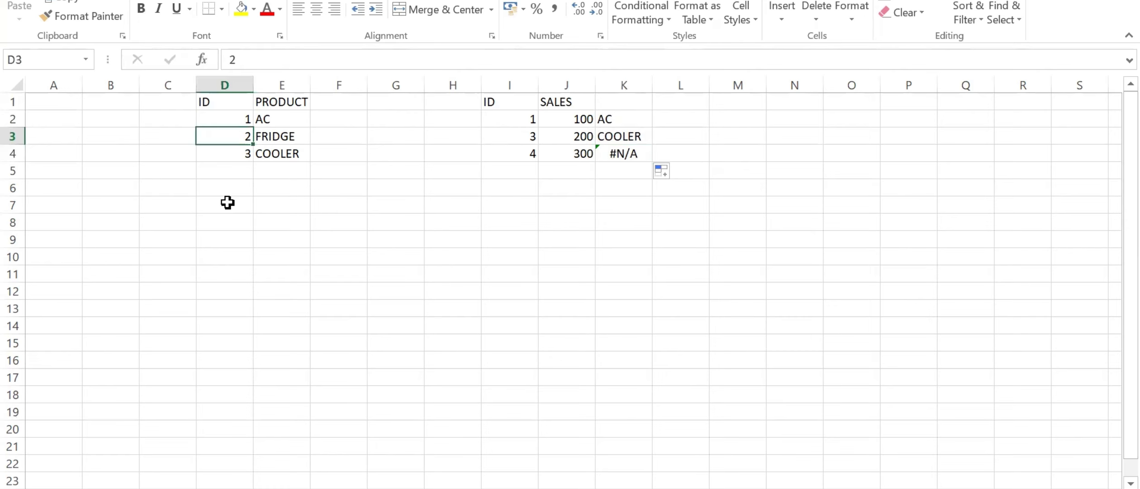
type("4")
key("Return")
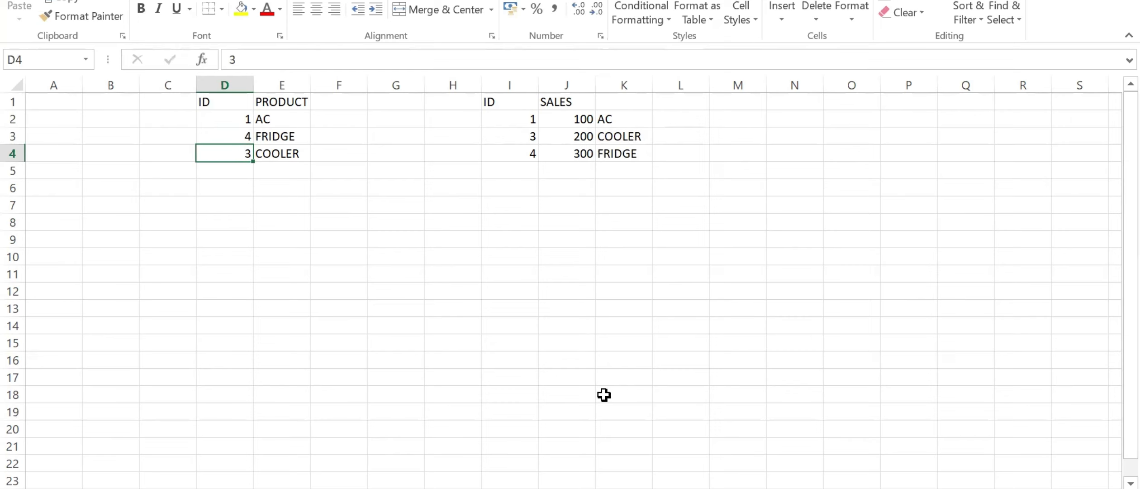
Switch to the text notes and write "WE CAN GET THE COLUMN FROM OTHER TABLE" under the RELATED FUNCTION heading
left_click(634, 488)
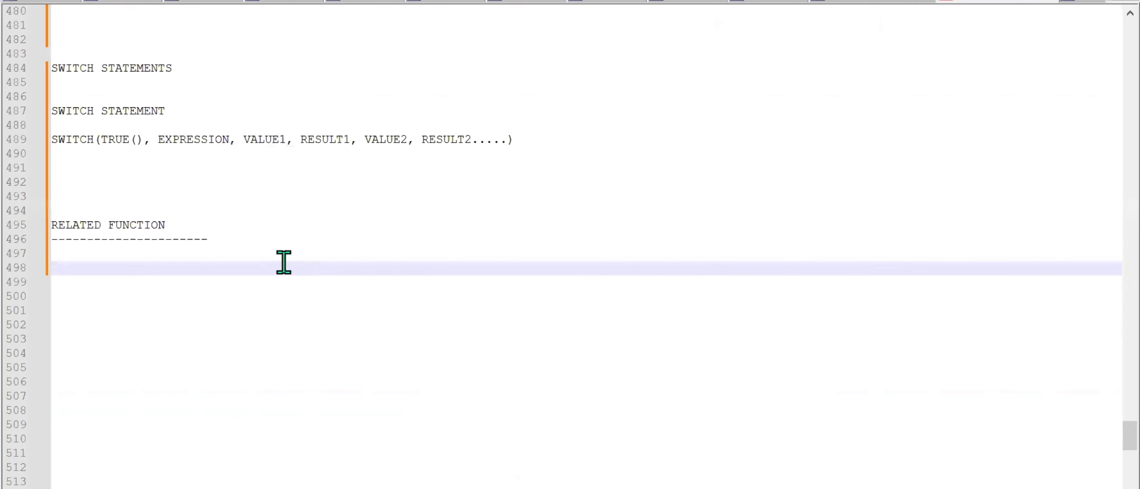
key("Return")
key("Return")
key("Return")
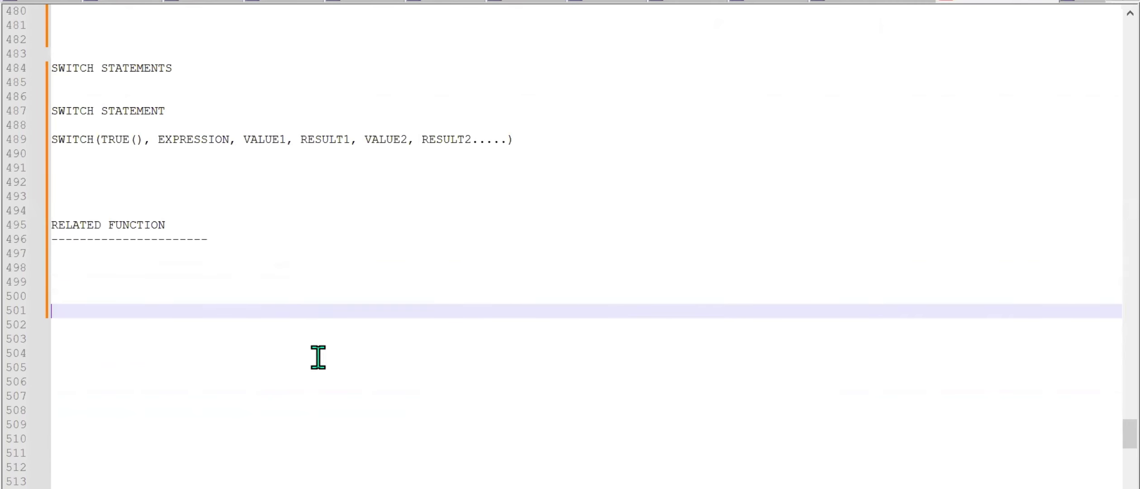
key("Up")
key("Up")
key("Up")
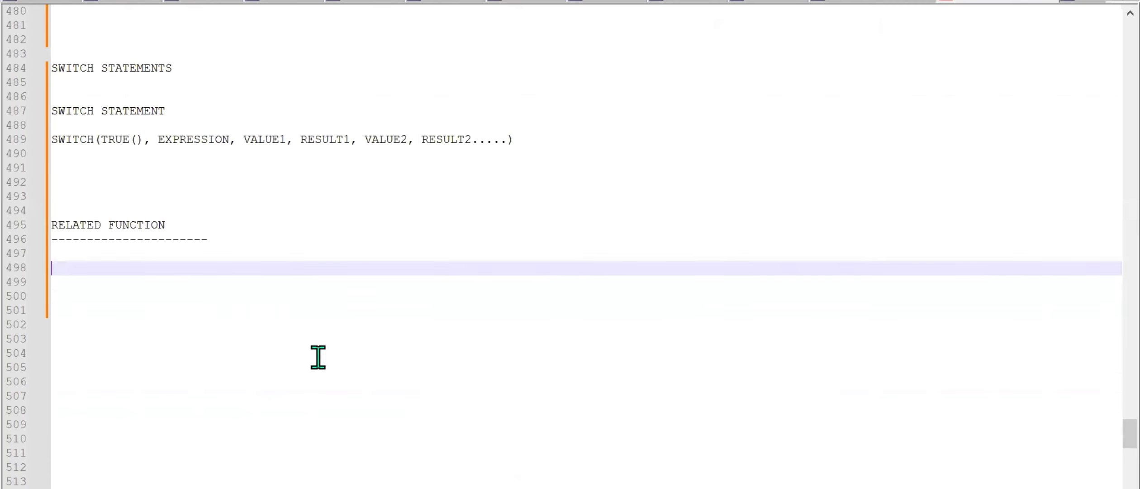
type("WE CAN")
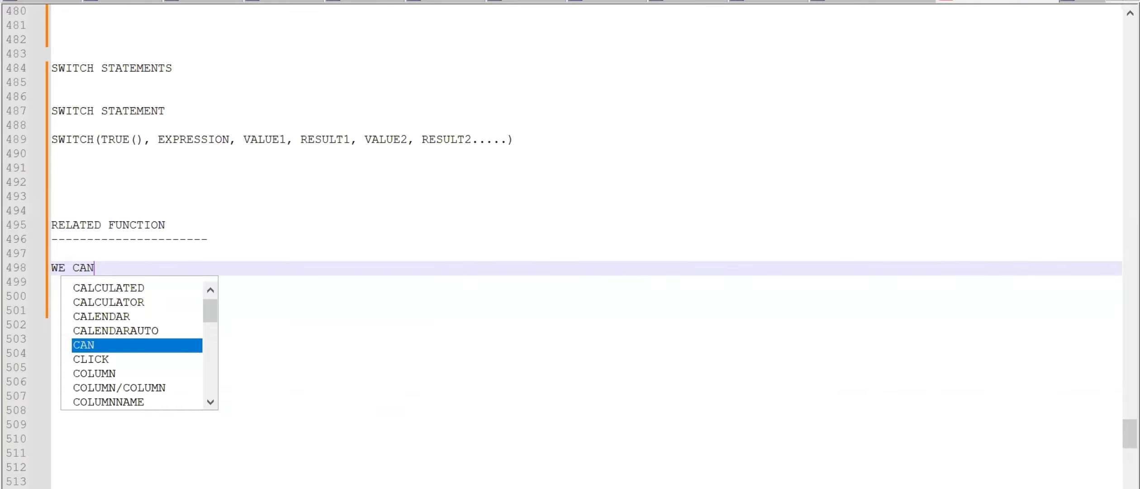
type(" GET THE COLU")
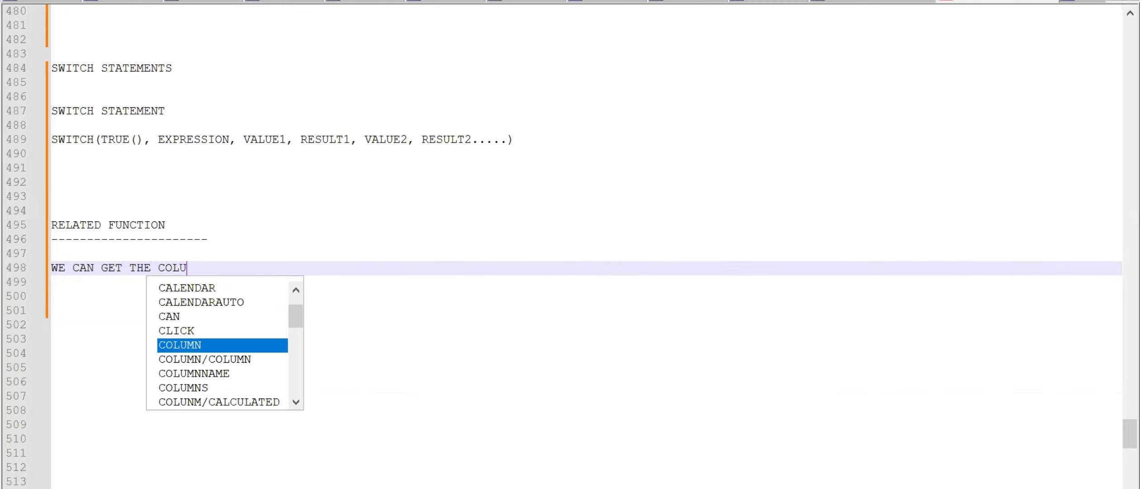
type("M N FROM ")
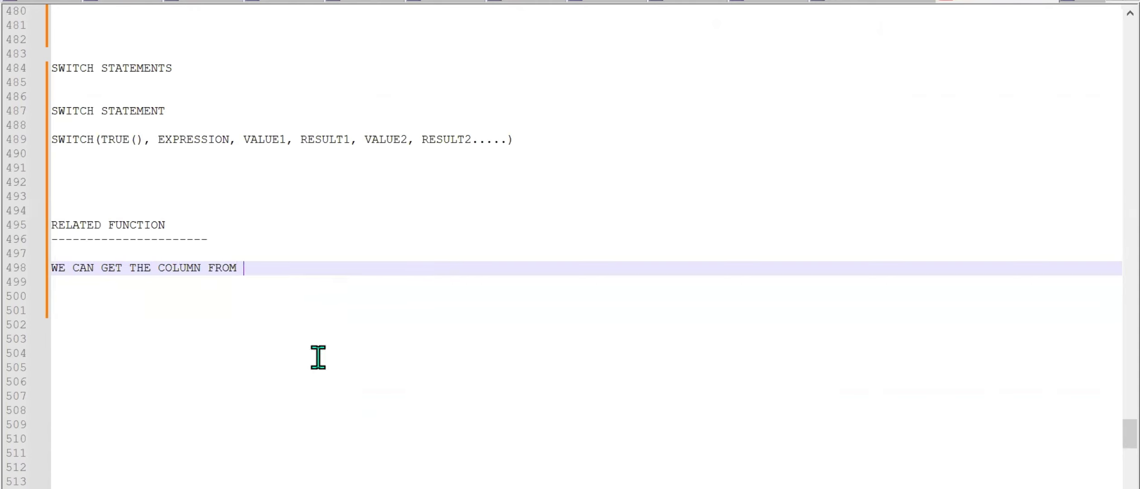
type("OTHER TABLE ")
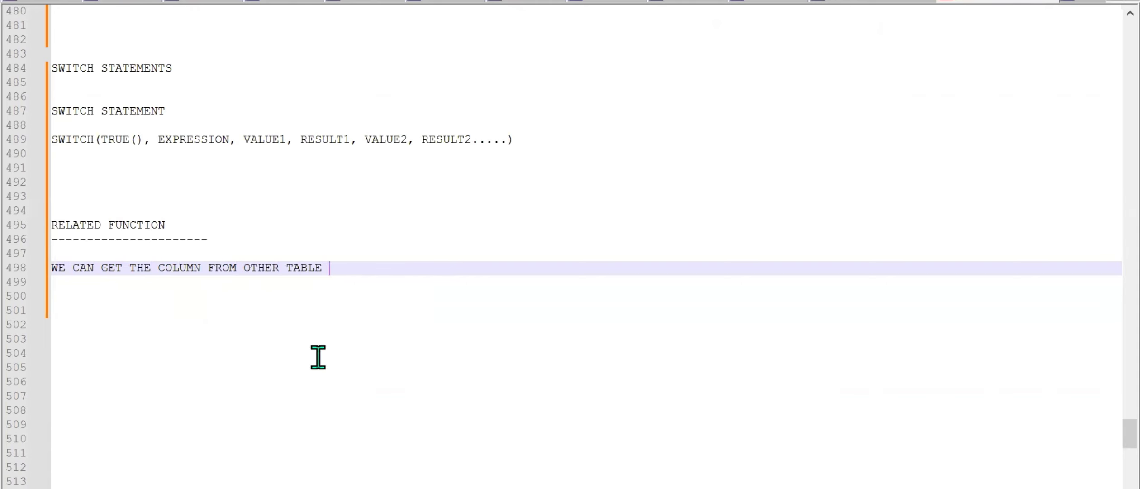
type(",")
Add the syntax line RELATED(COLUMNNAME) below the description, separated by a blank line
key("Return")
key("Return")
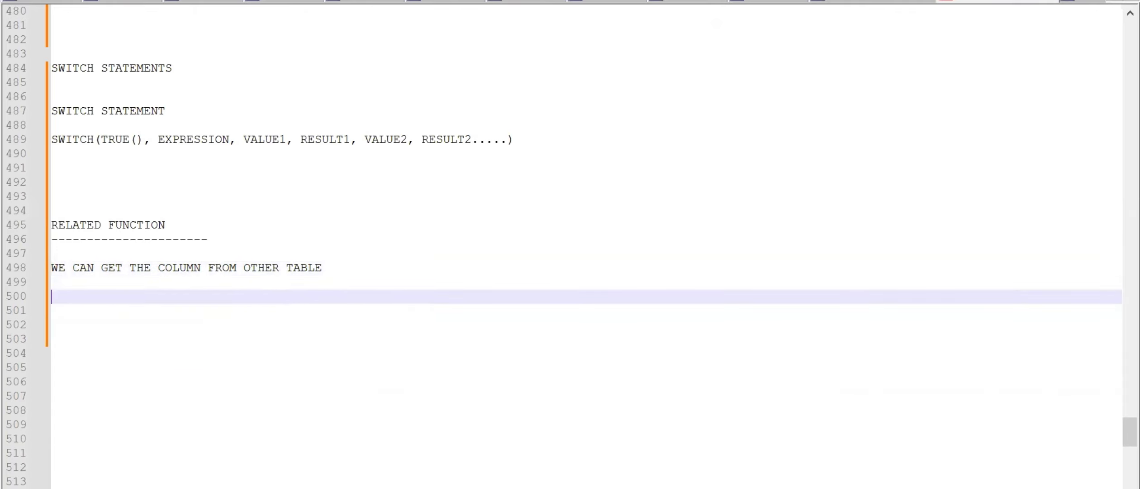
type("REL")
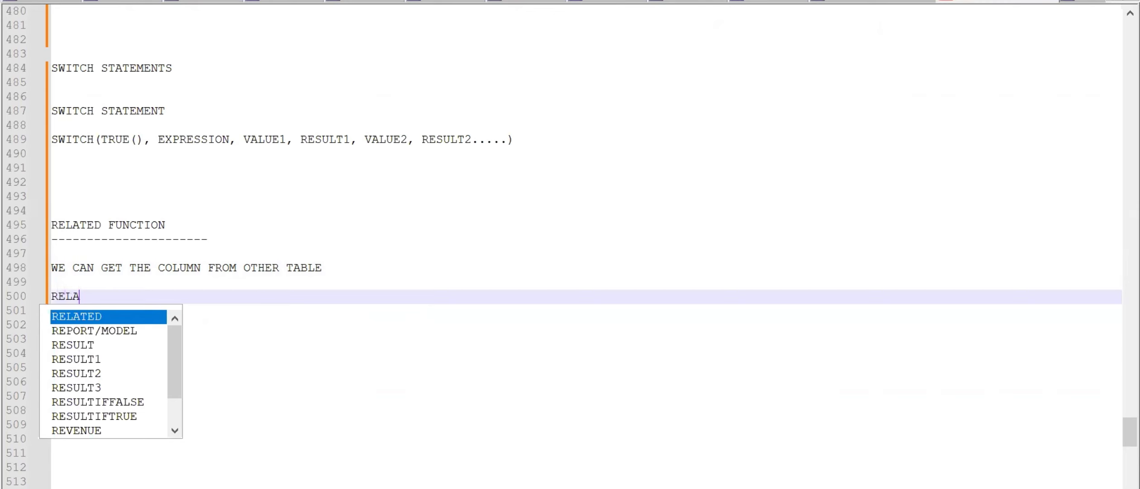
type("A")
key("Return")
type("(")
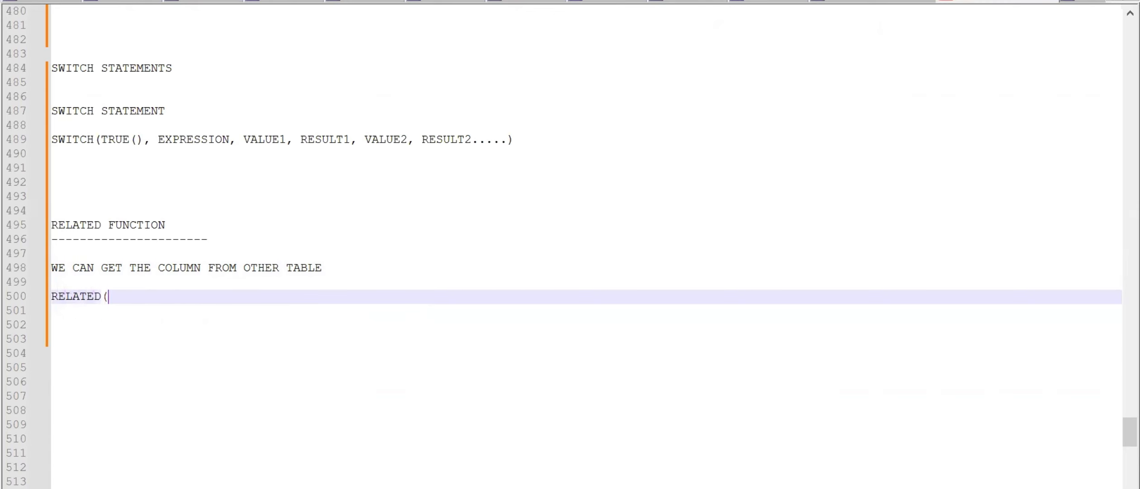
type("COLUMNNAME")
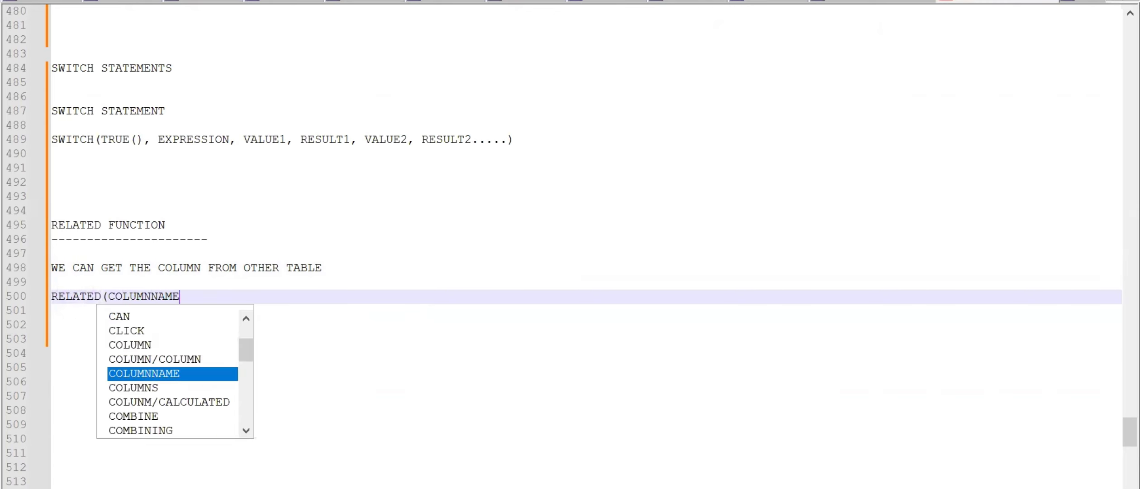
type(")")
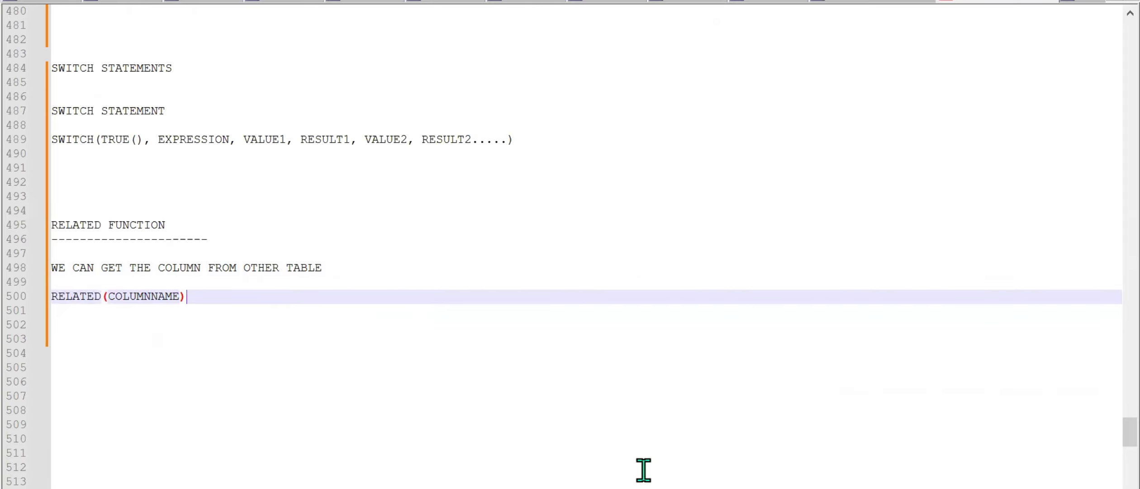
Switch to the Power BI file starting with ALL, ALLEXCEPT, ALLSELECTED and inspect the columns of the Sales table in table view
mouse_move(633, 487)
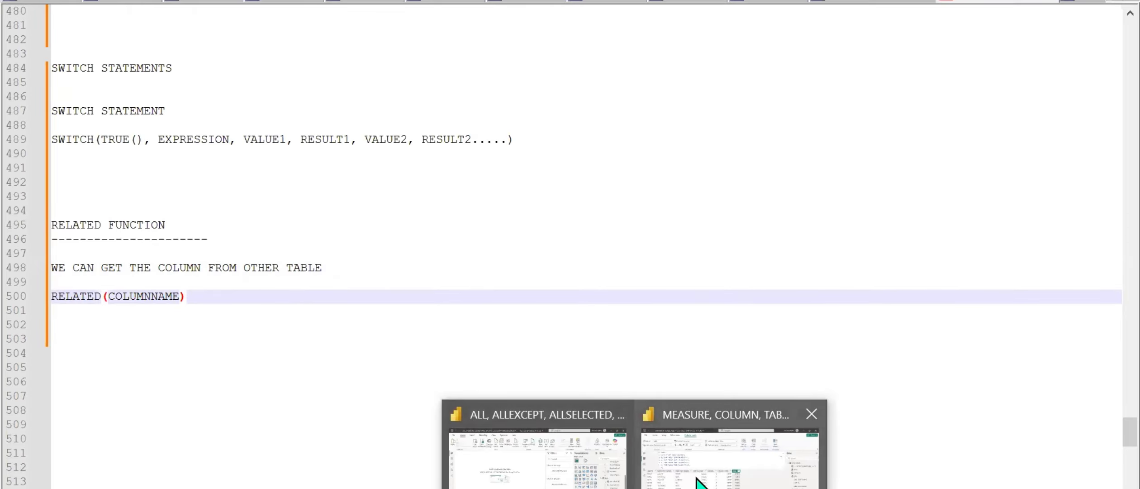
left_click(581, 484)
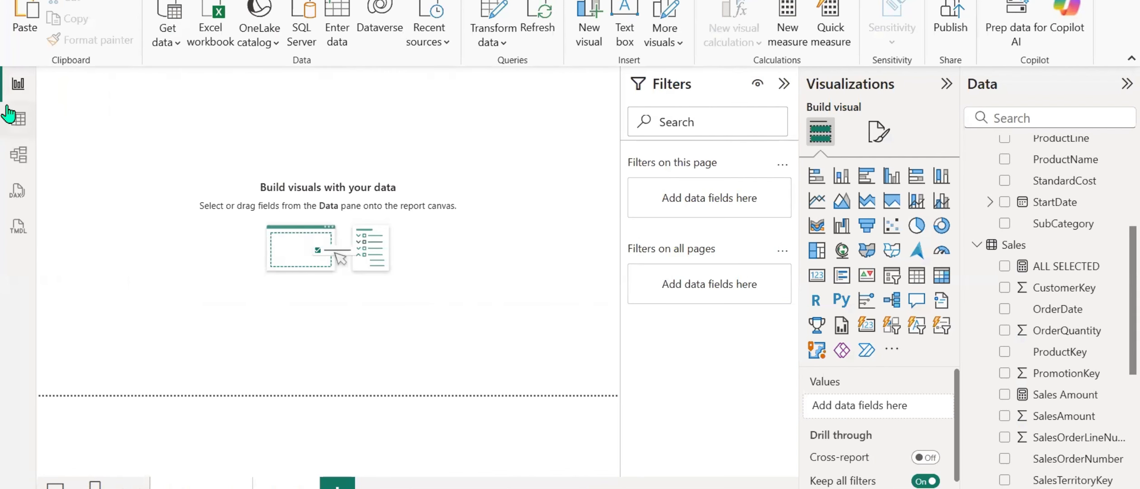
left_click(18, 119)
scroll(385, 459, "right", 10)
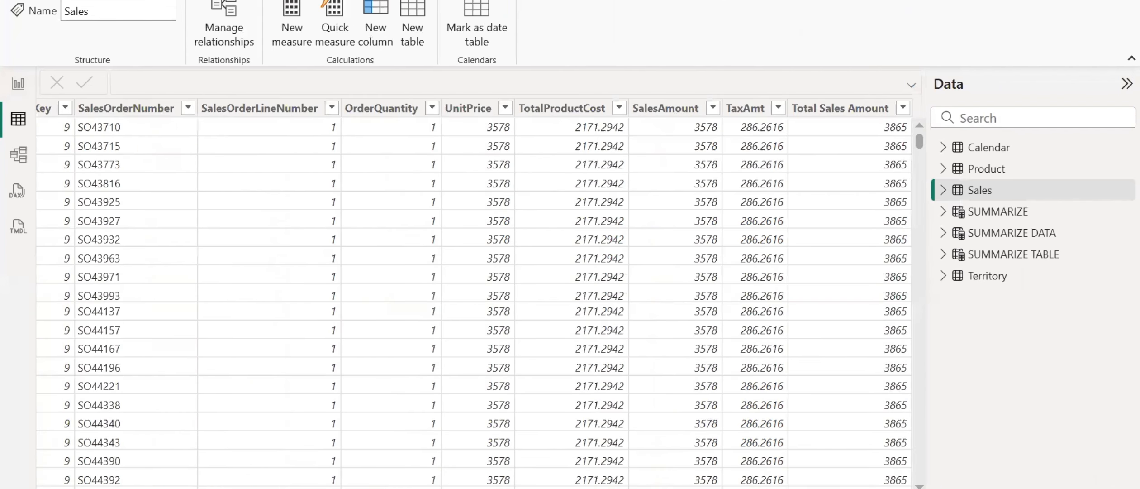
scroll(385, 459, "left", 7)
scroll(837, 362, "left", 3)
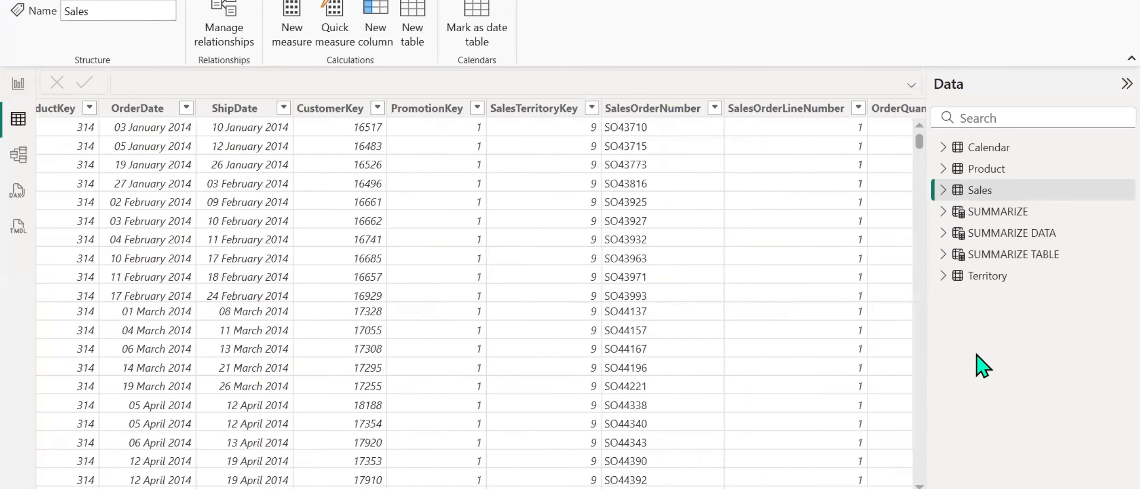
Compare the columns of the Territory, Sales, Product and Calendar tables, looking for shared keys and fields for RELATED
left_click(982, 276)
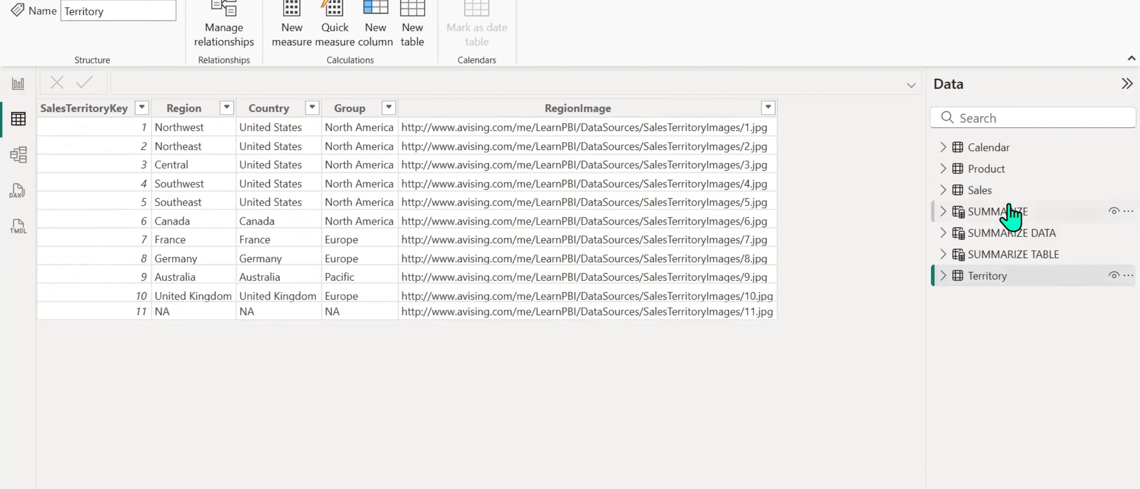
left_click(980, 190)
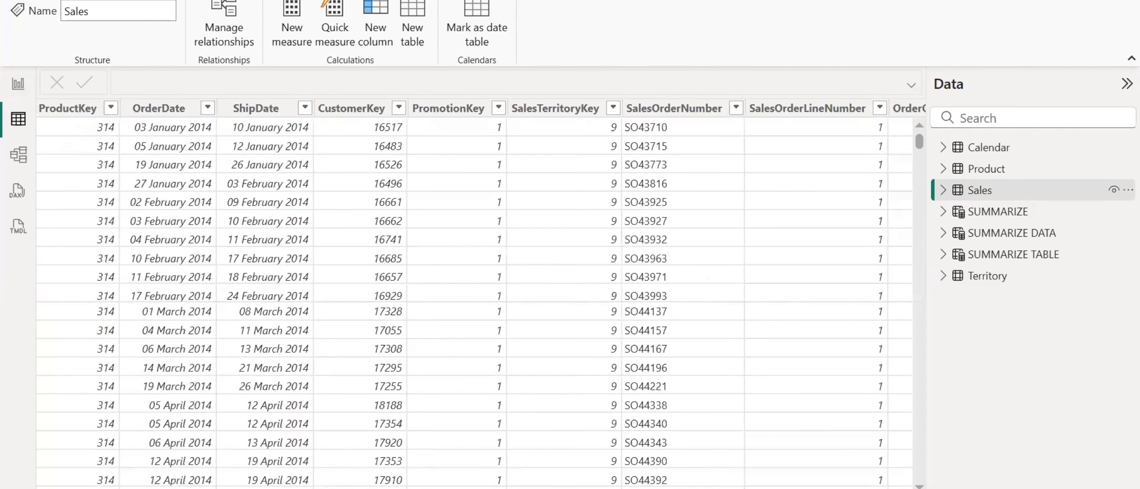
scroll(475, 294, "right", 10)
scroll(475, 294, "left", 10)
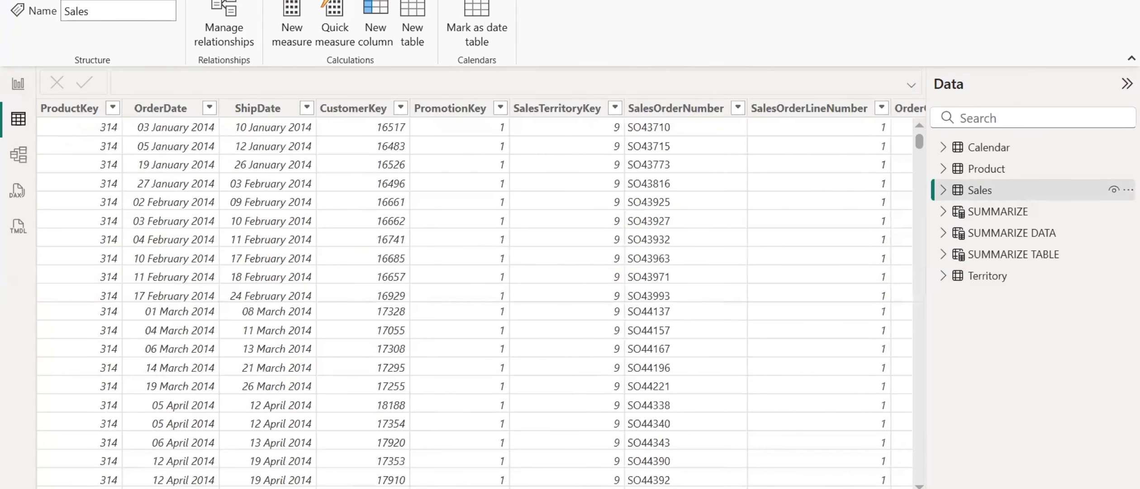
left_click(980, 169)
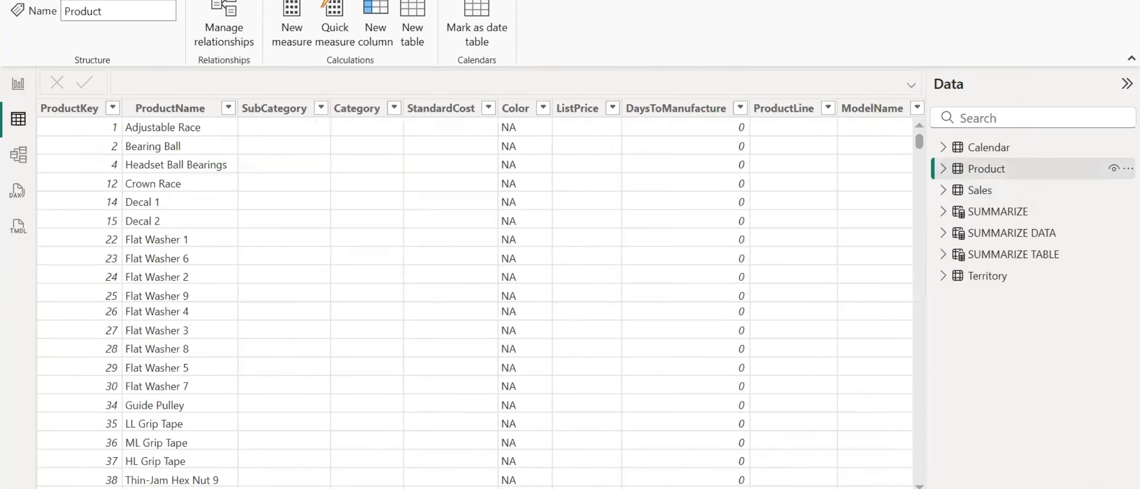
scroll(475, 294, "right", 6)
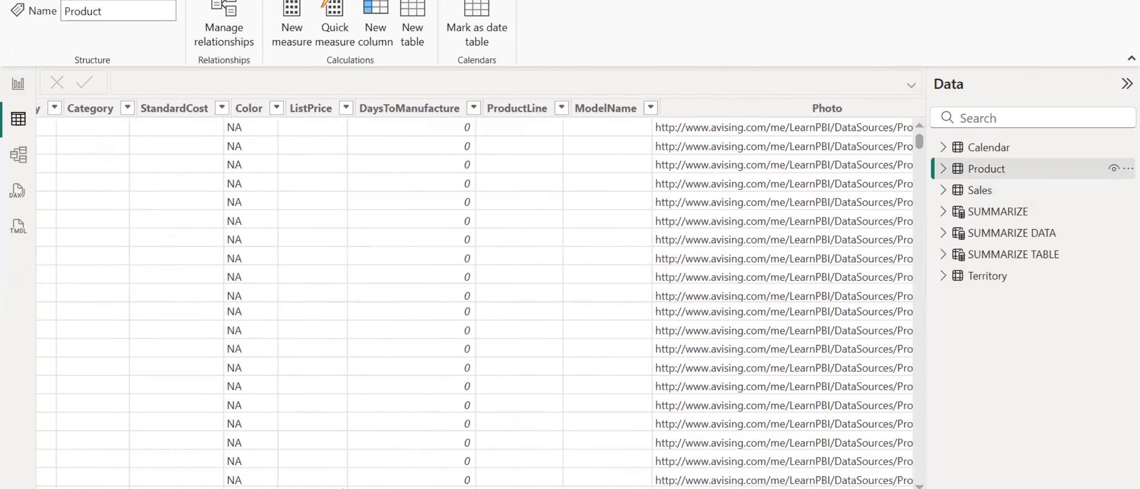
scroll(475, 294, "right", 3)
scroll(475, 294, "right", 5)
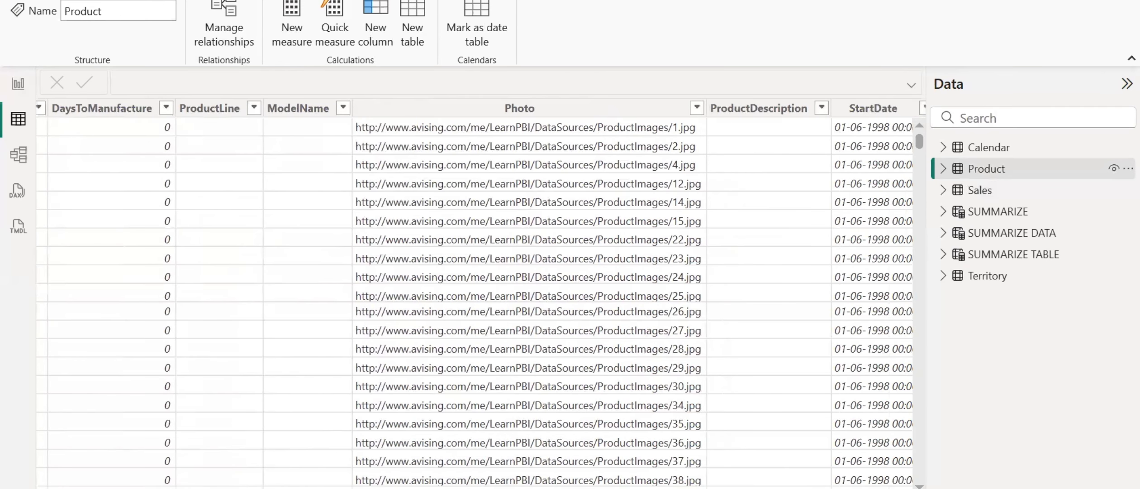
left_click(1011, 147)
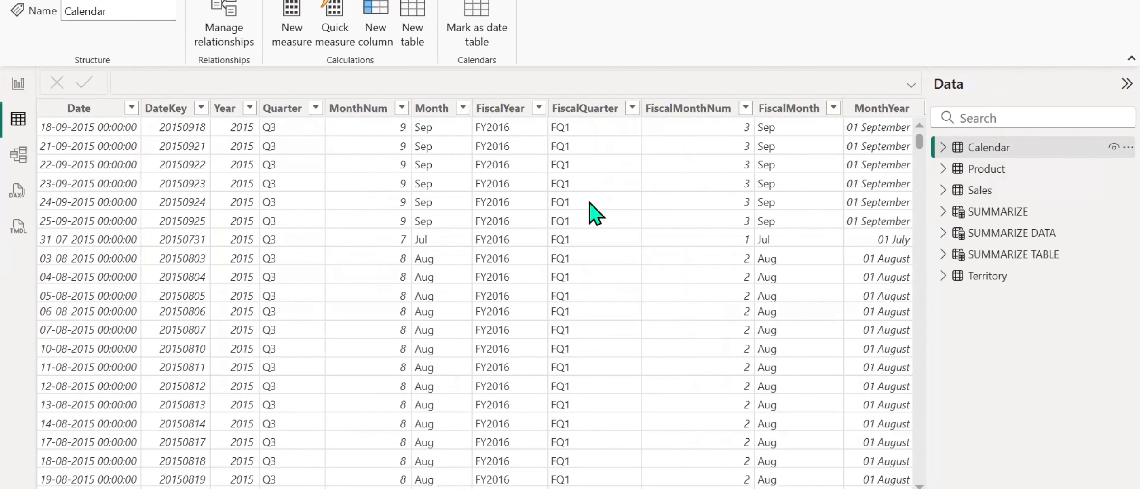
Add a calculated column to the Sales table with the formula REGION = RELATED(Territory[Region])
left_click(977, 190)
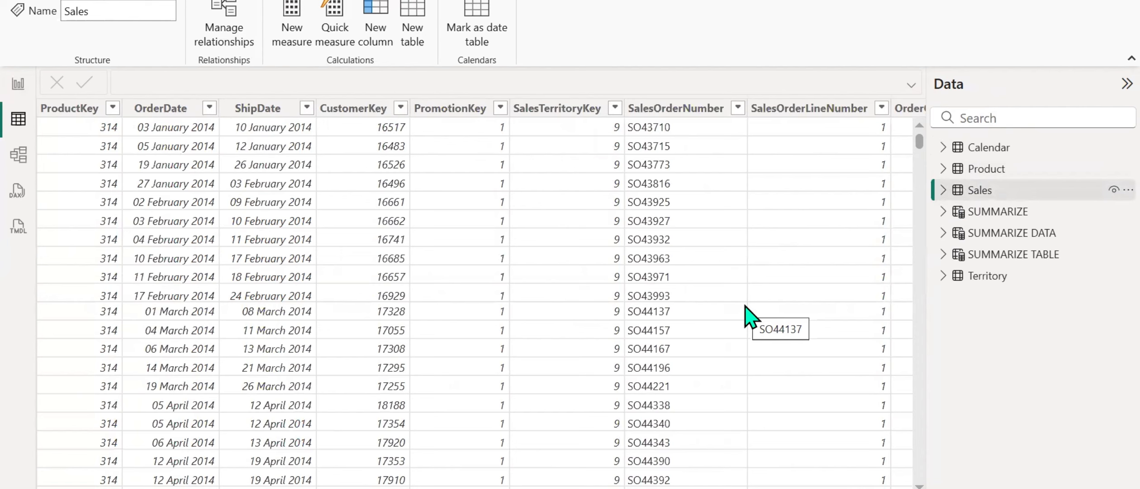
left_click(944, 277)
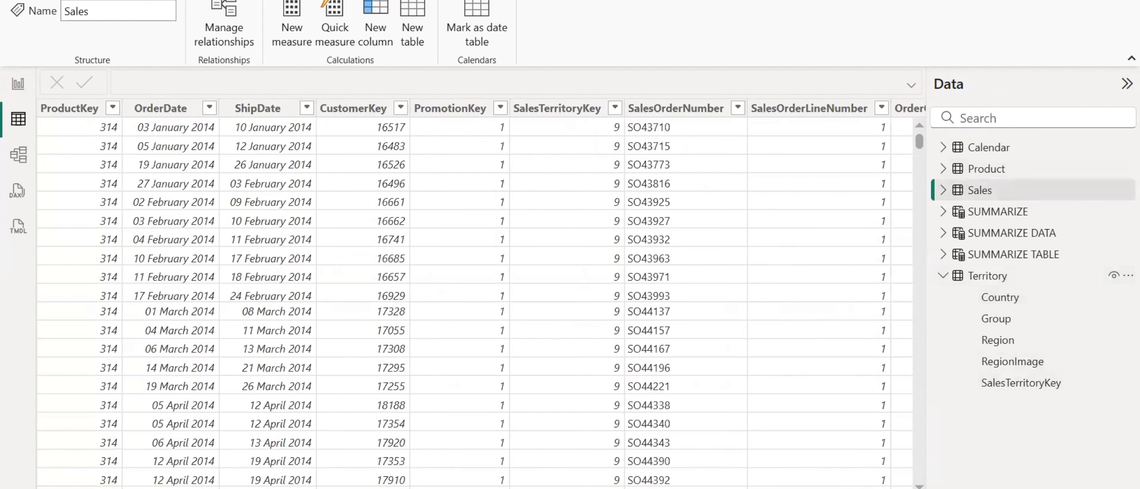
scroll(480, 294, "right", 8)
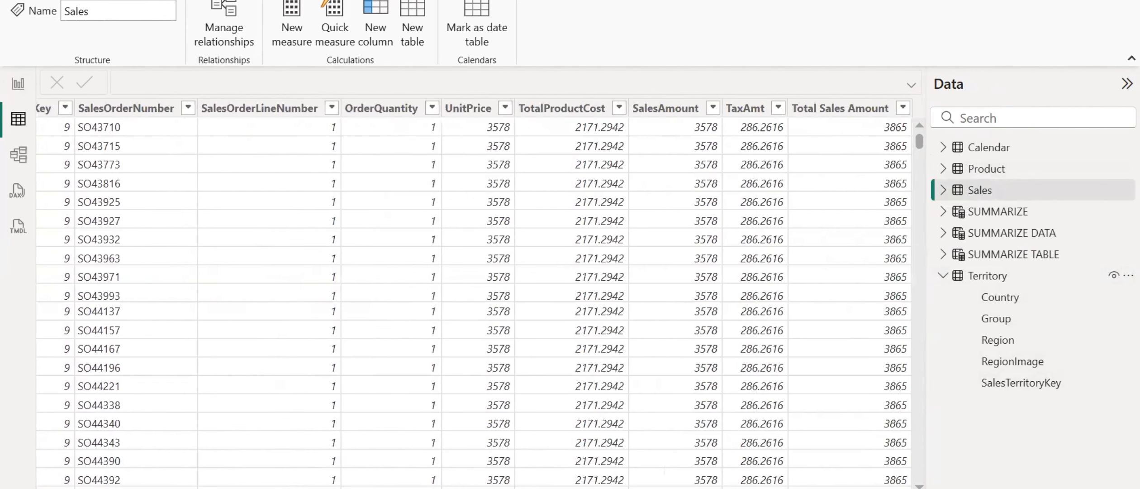
left_click(380, 45)
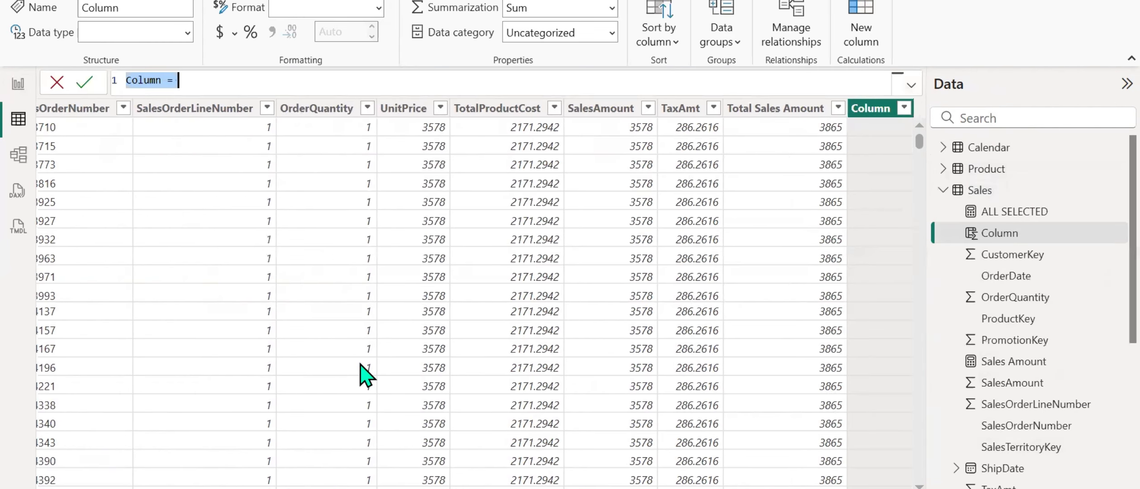
type("REGION")
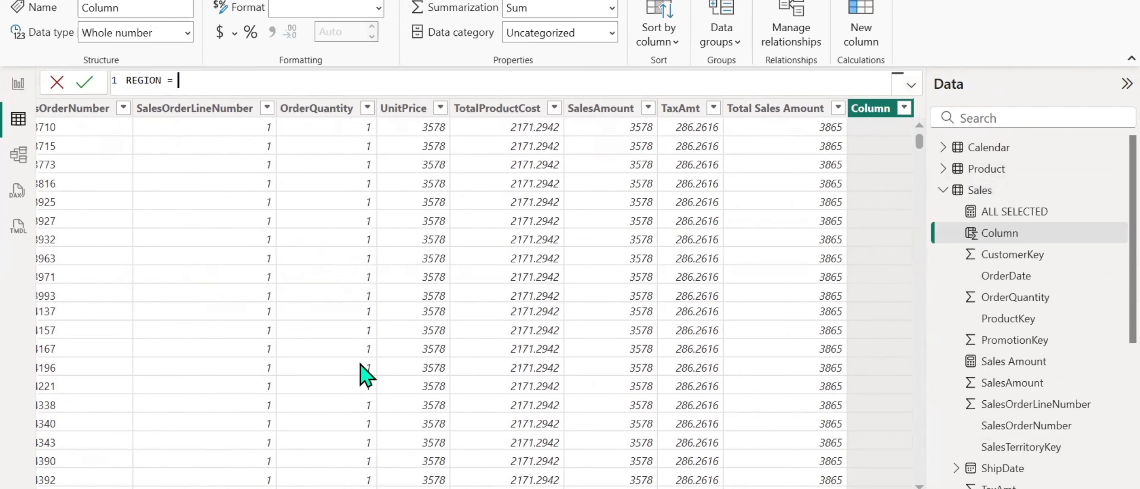
type(" = RELATED(")
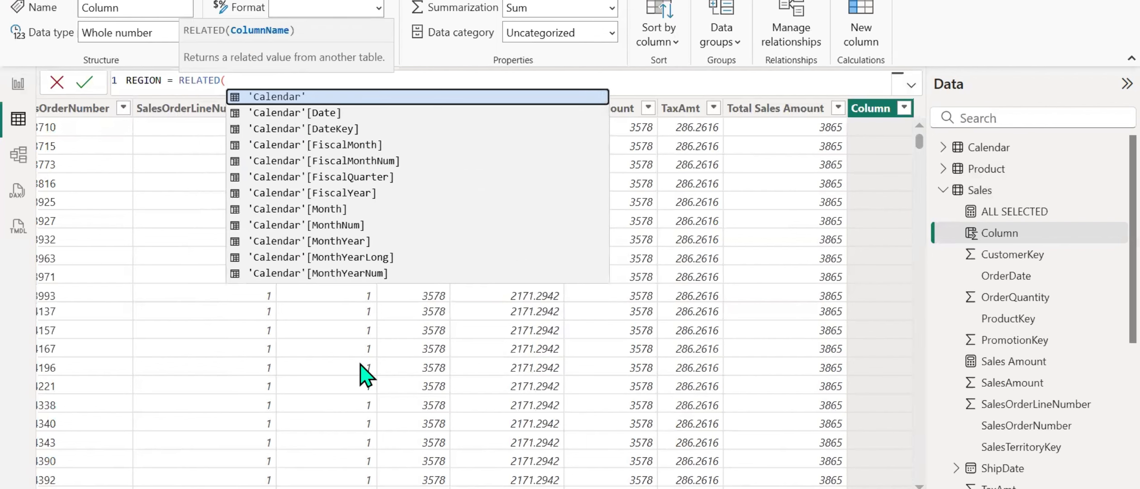
type("REGO")
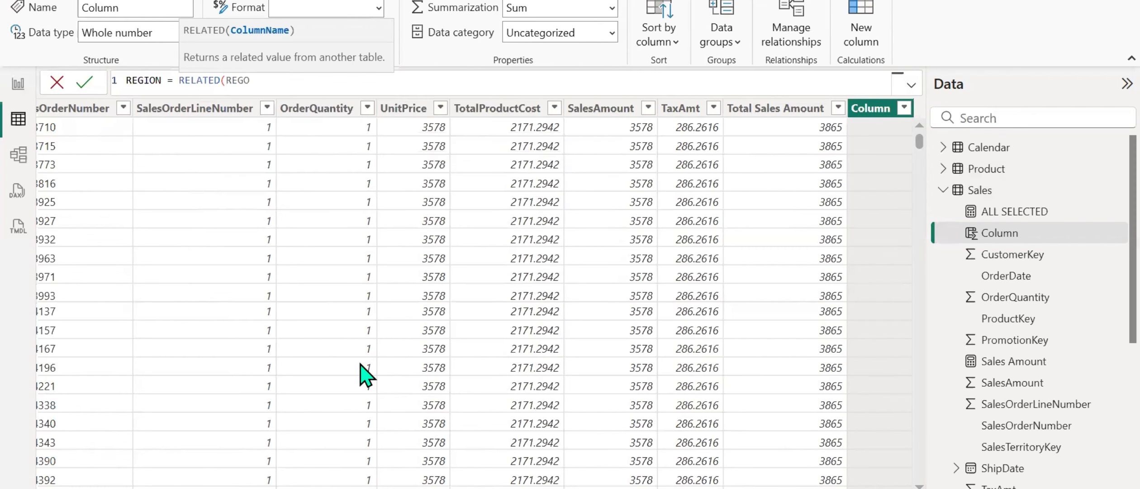
key("BackSpace")
key("Tab")
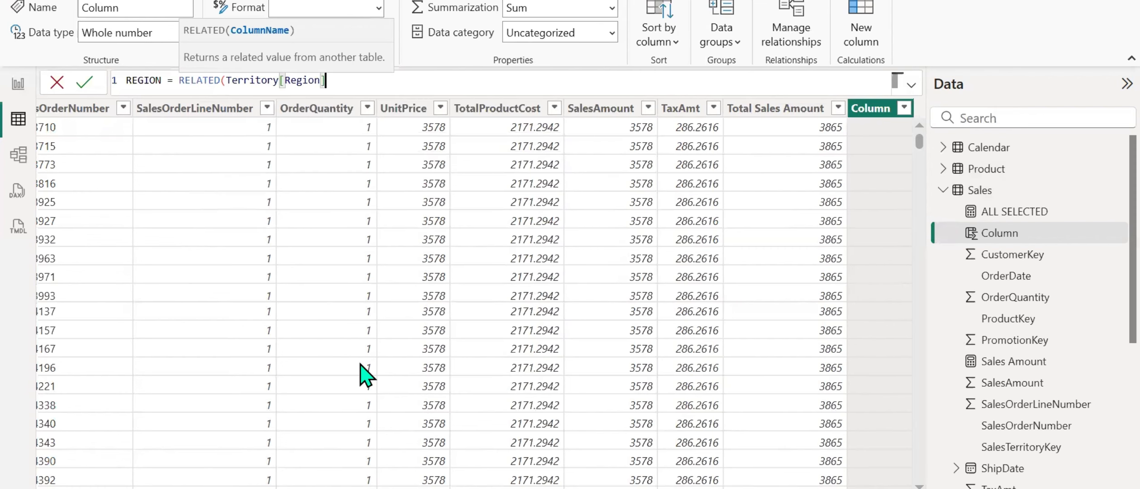
type(")")
key("Return")
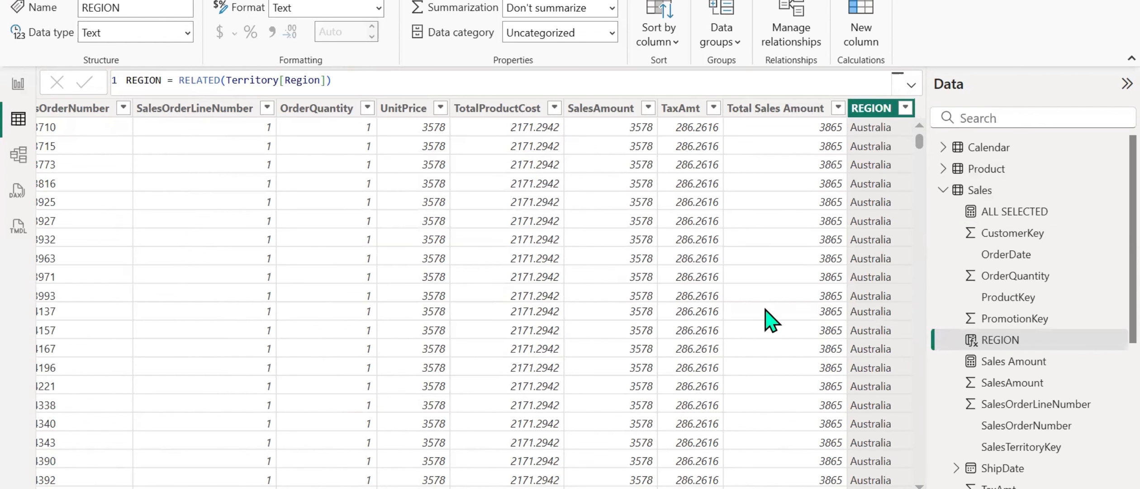
Deactivate the relationship between Sales and Territory in the model, apply the change, and check the REGION column in table view
left_click(19, 162)
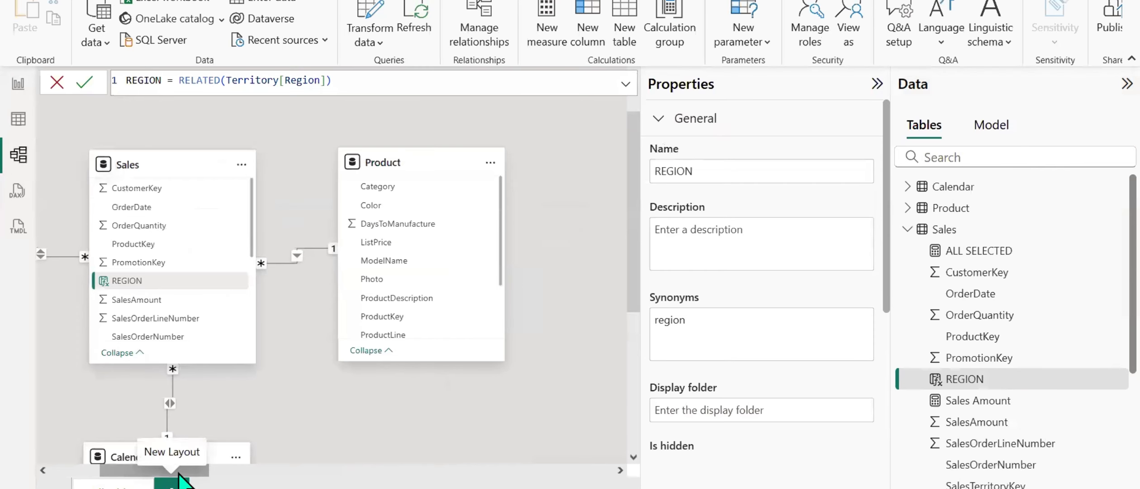
left_click_drag(179, 472, 129, 471)
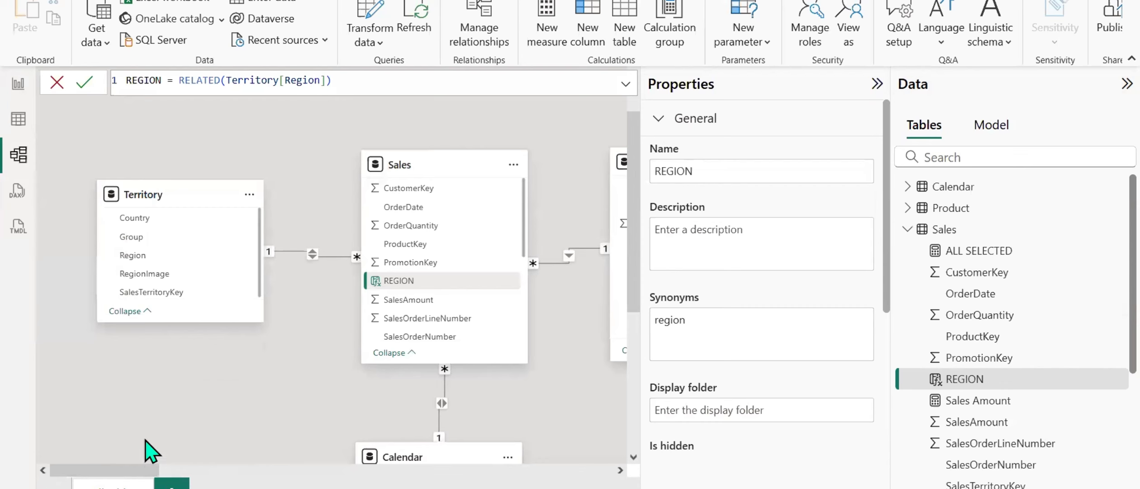
left_click(312, 255)
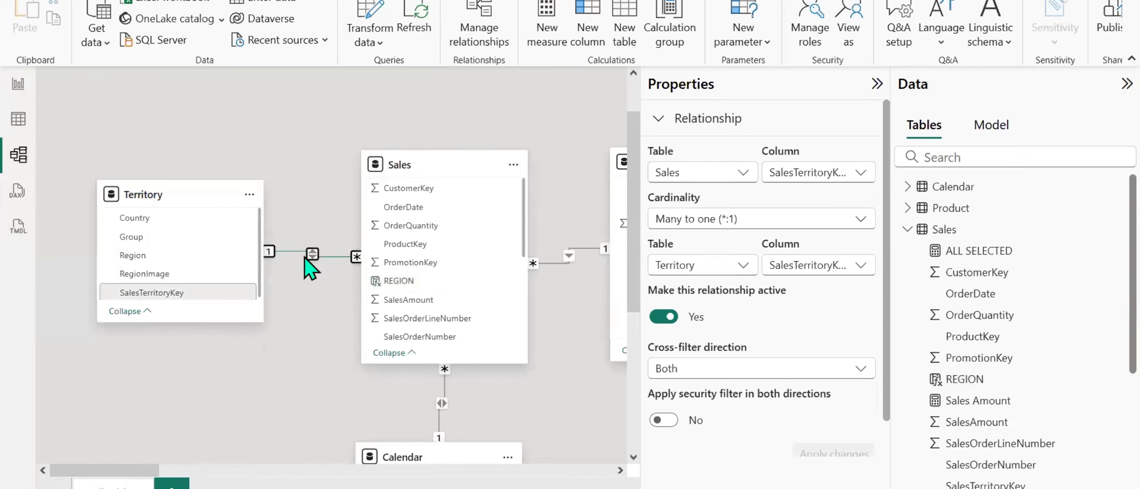
left_click(664, 317)
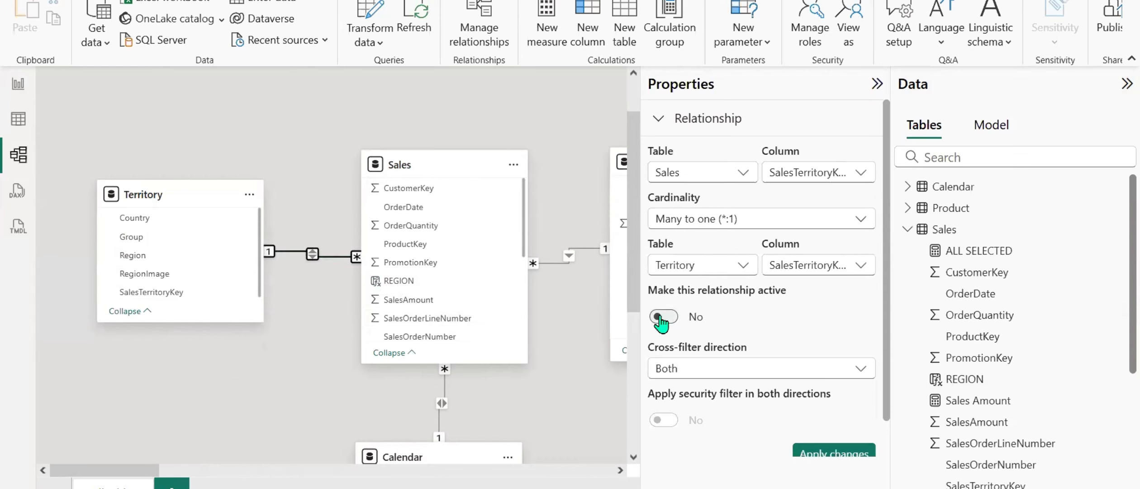
left_click(821, 448)
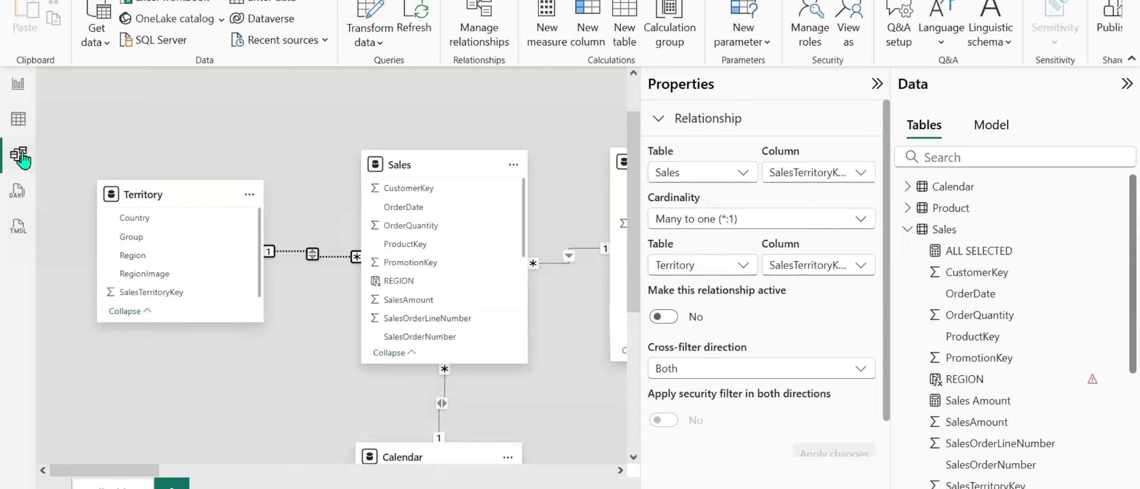
left_click(17, 84)
left_click(17, 119)
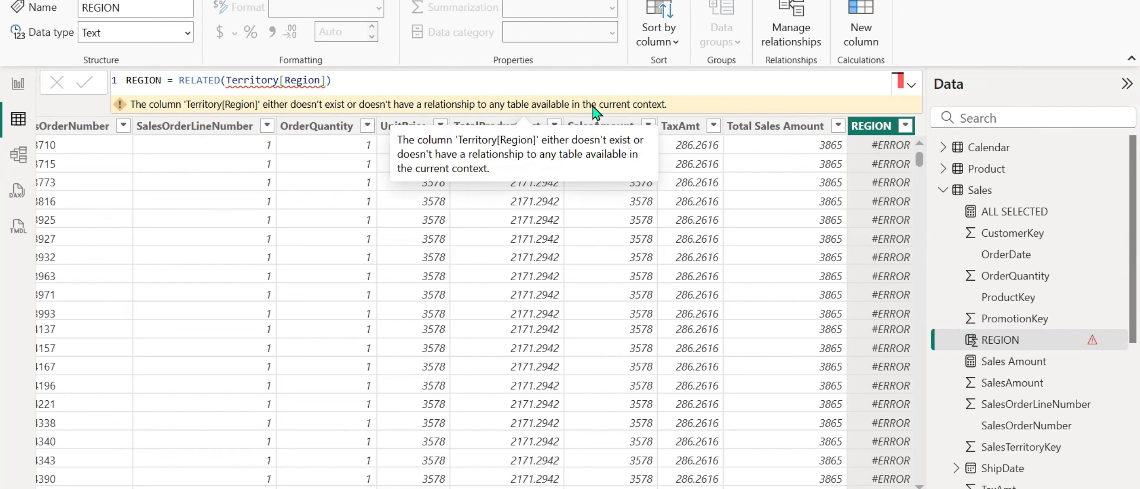
Make the relationship between Sales and Territory active again in the model and apply the change
left_click(18, 155)
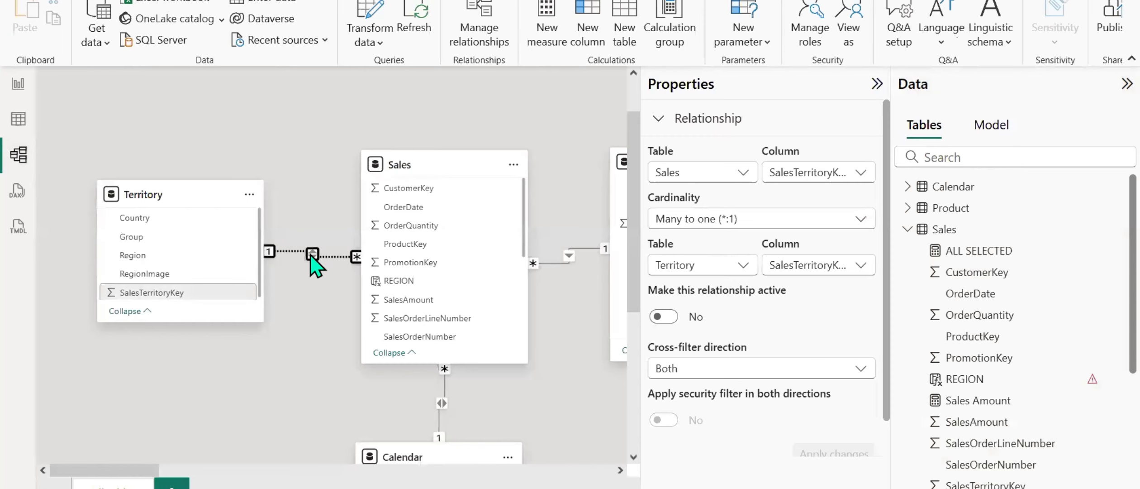
left_click(664, 316)
left_click(809, 453)
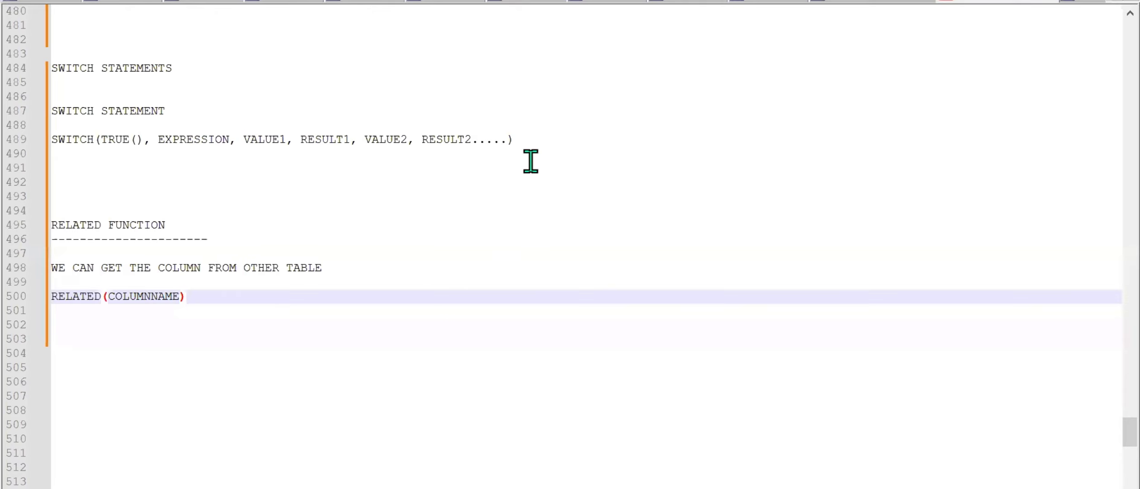
In the text notes, add the lines "THE SHOULD SHOULD HAVE RELATIONSHIP" and "MANY TO ONE" below the RELATED FUNCTION description
left_click(362, 261)
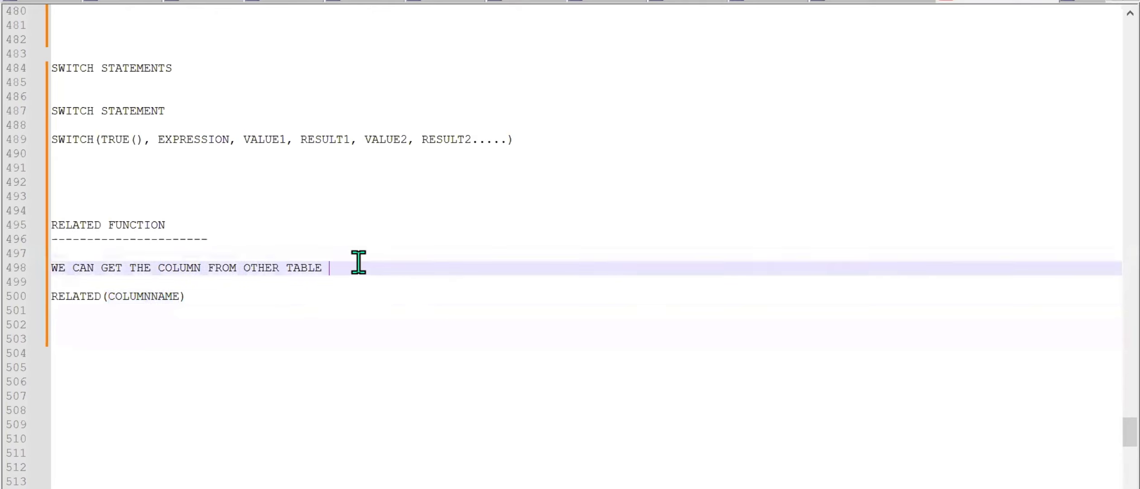
key("Return")
key("Return")
key("Up")
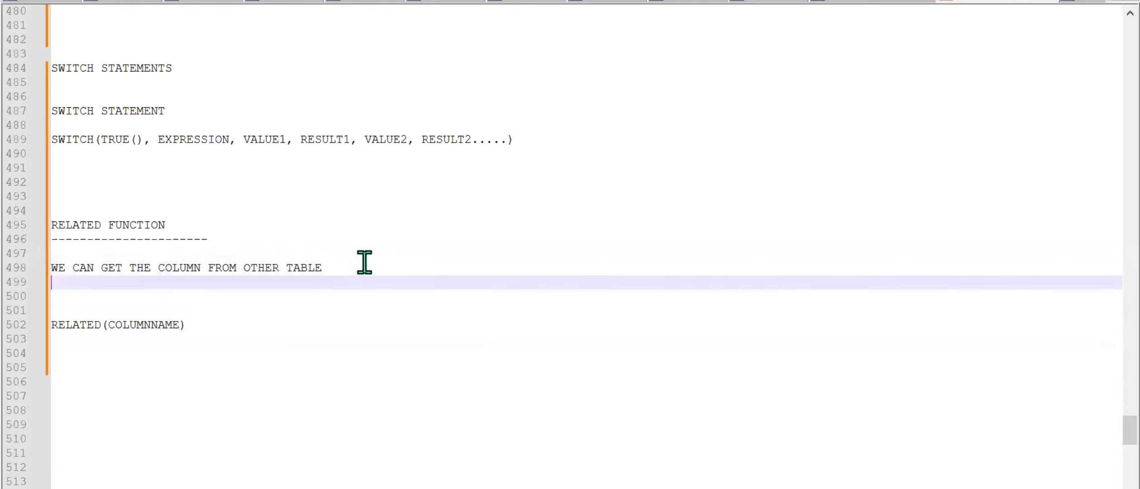
type("THE SHOULD S")
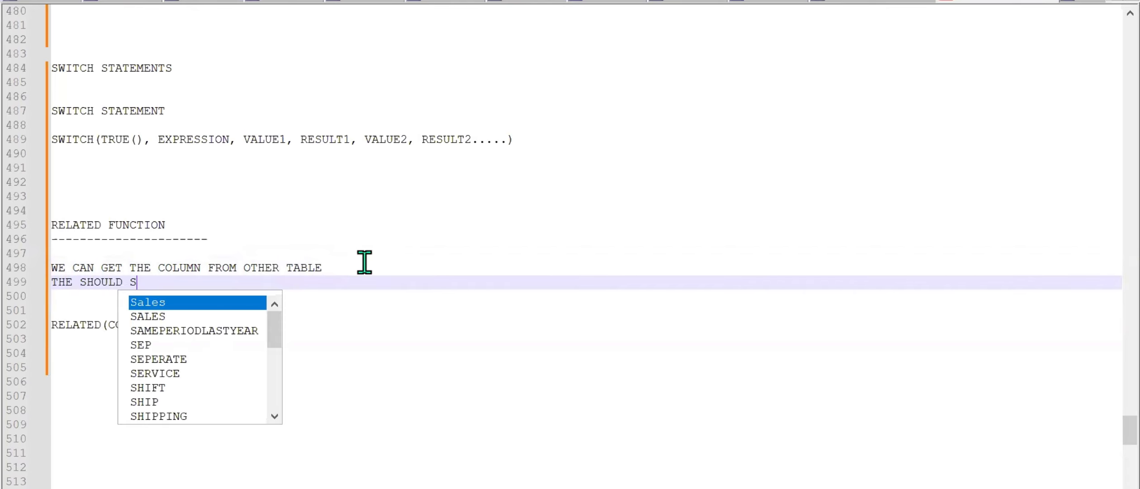
type("HOULD HAVE RELATIONSHIO")
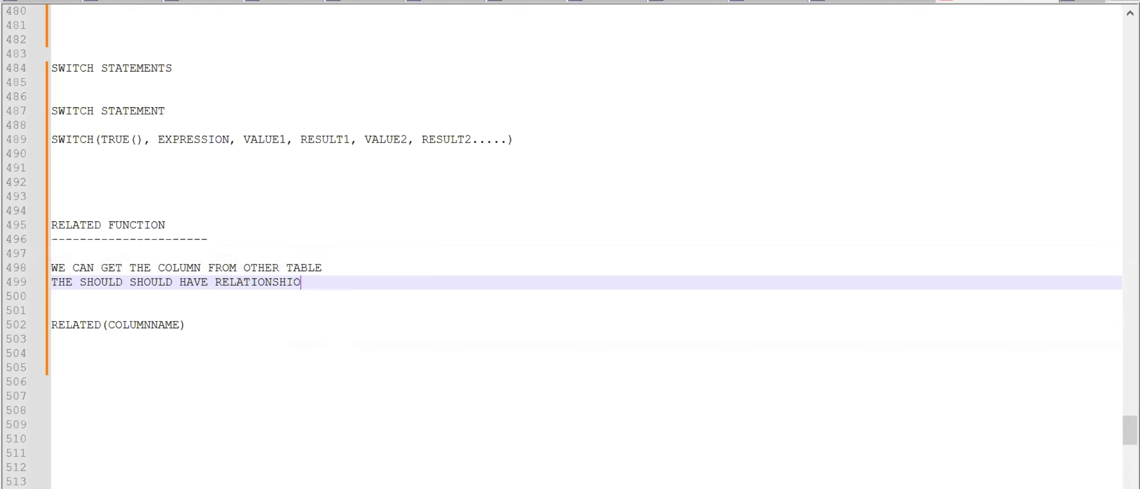
type("P")
key("Return")
type("MANY ")
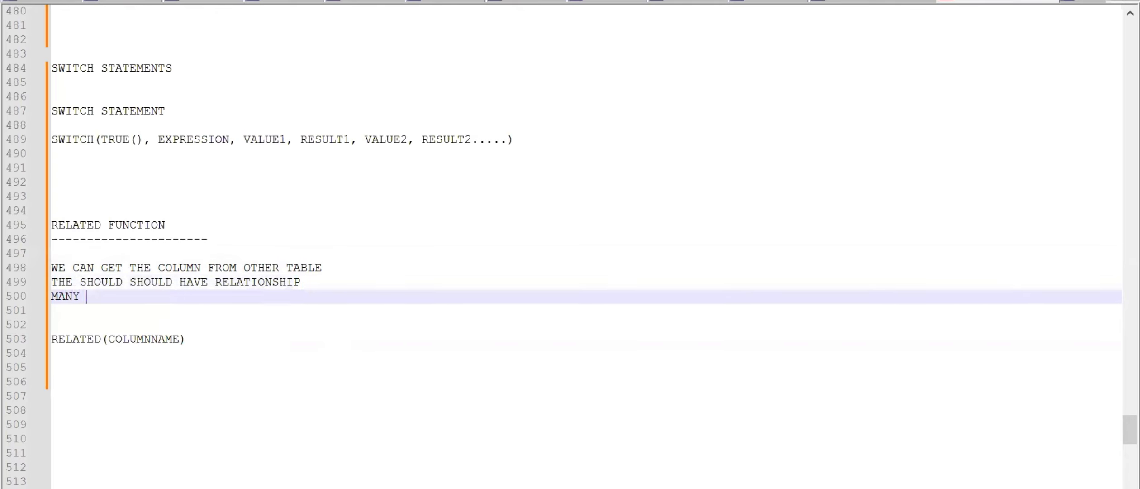
type("TO ONE")
scroll(231, 320, "down", 2)
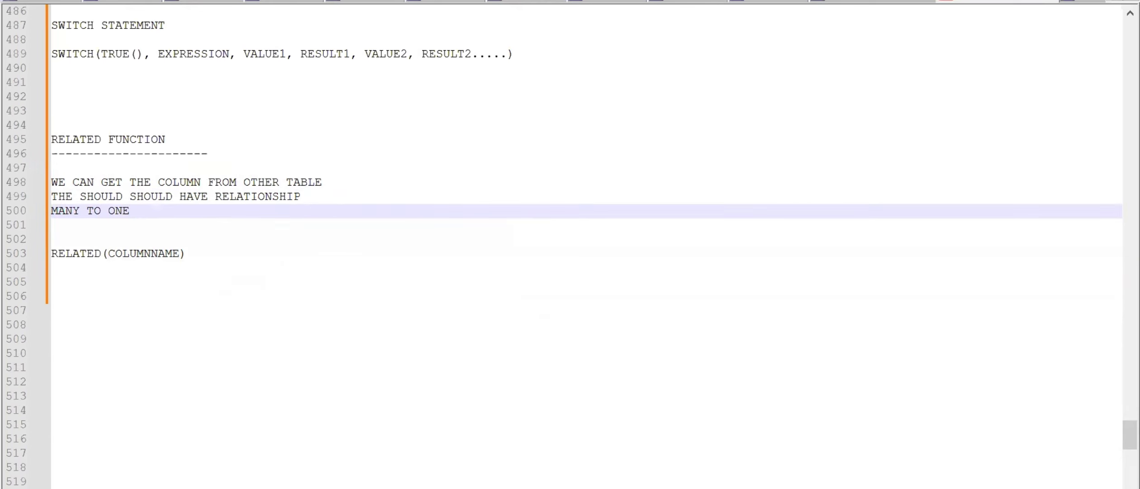
Switch to the ALL, ALLEXCEPT, ALLSELECTED Power BI file and add a Sales table column CATEGORY = RELATED('Product'[Category])
mouse_move(633, 488)
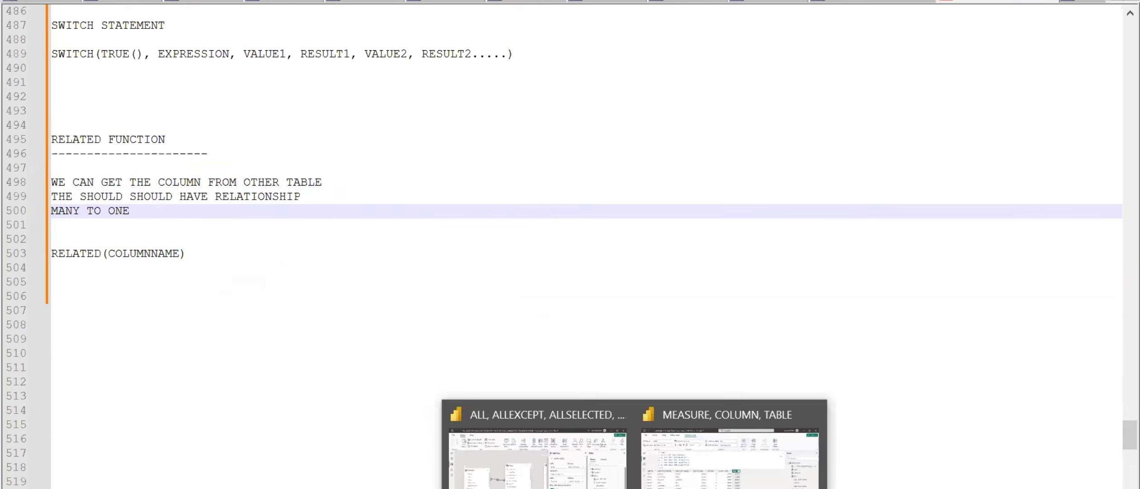
left_click(606, 480)
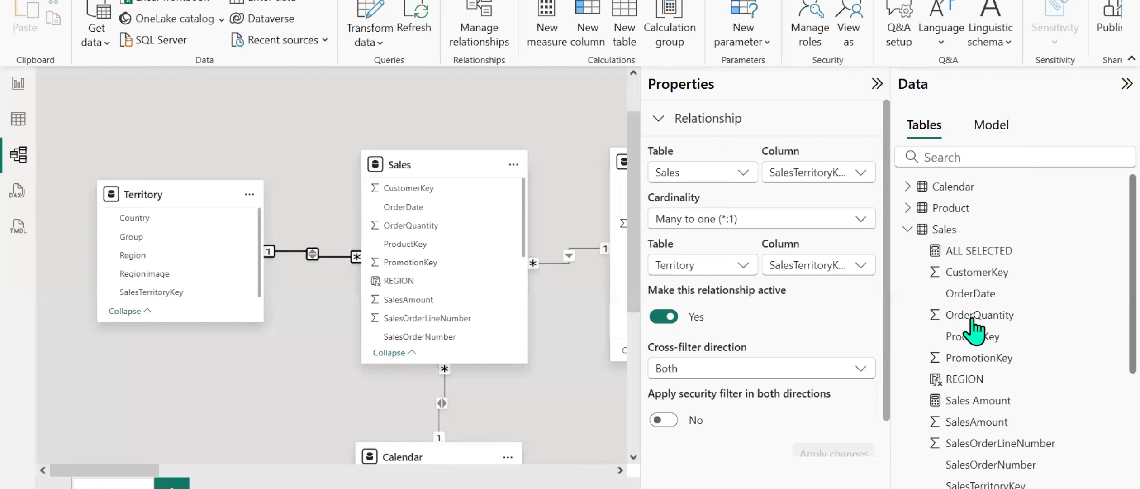
left_click(944, 229)
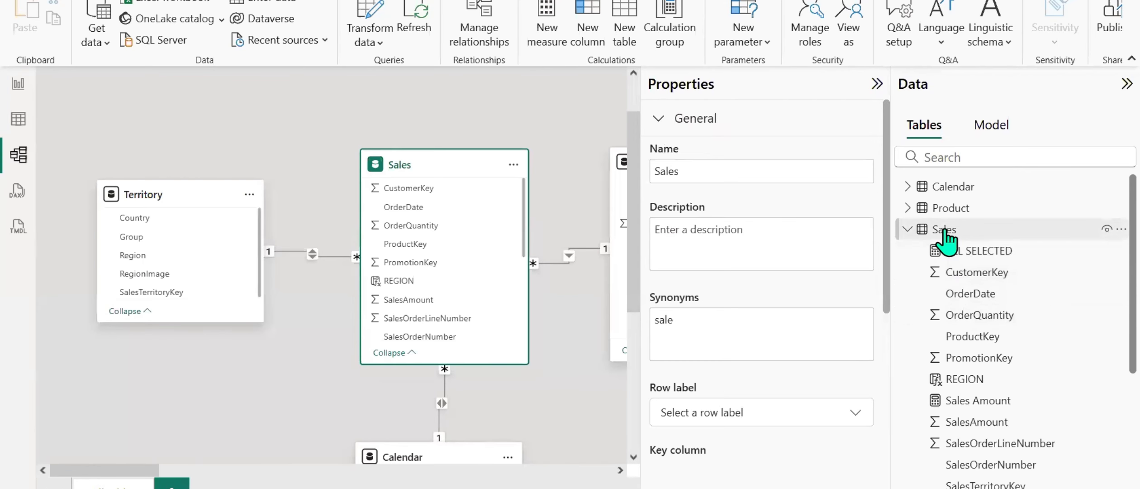
left_click(17, 120)
right_click(952, 190)
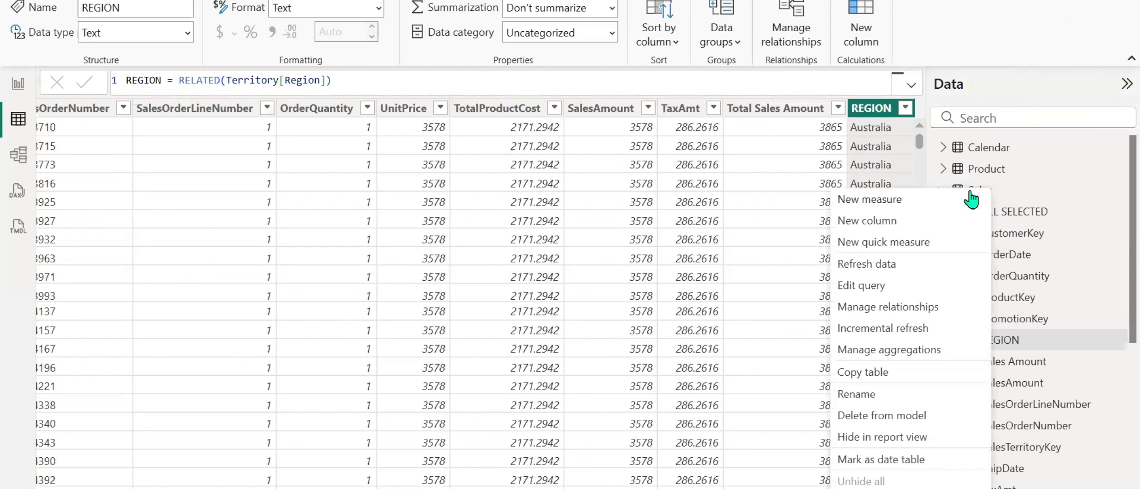
left_click(866, 222)
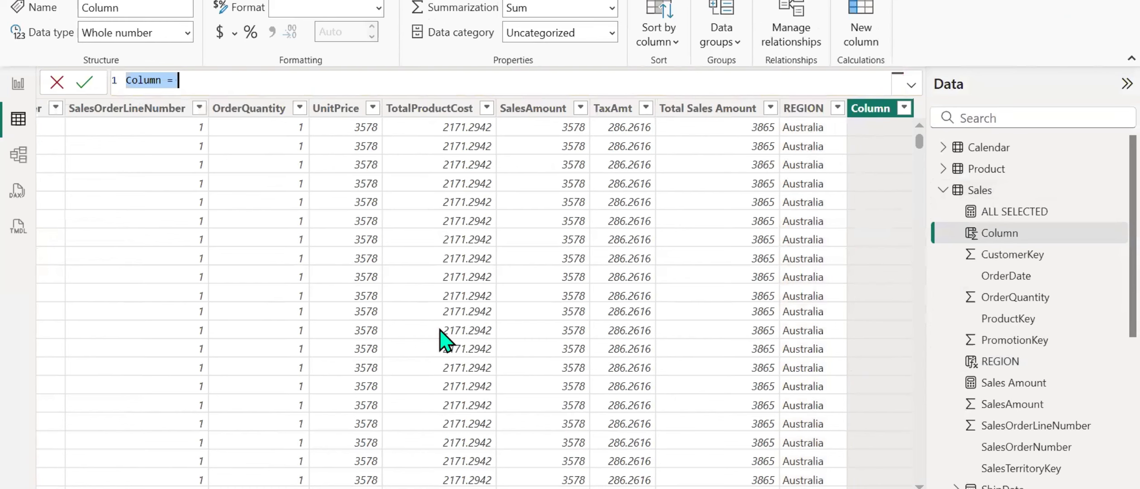
type("CATEGORY")
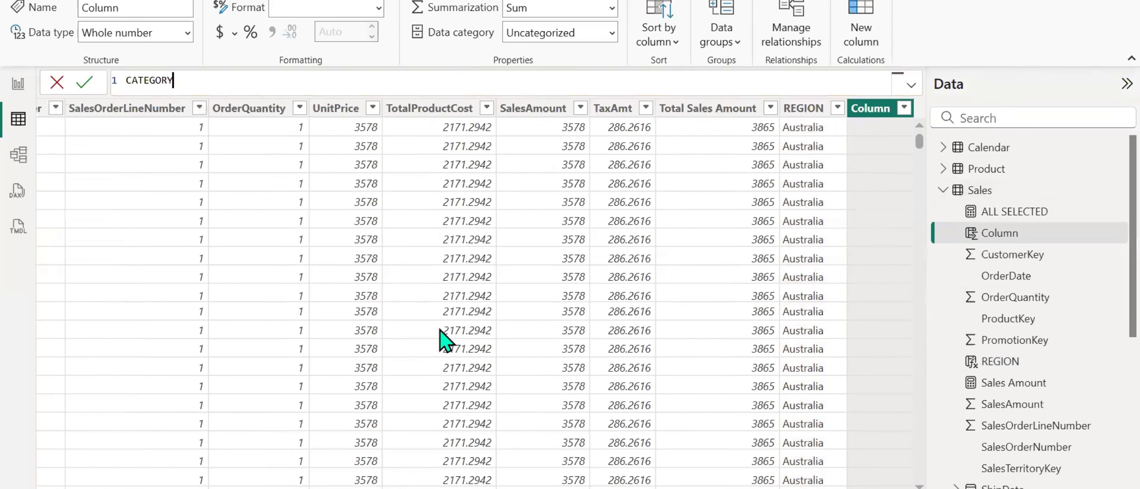
type(" = RELATED(")
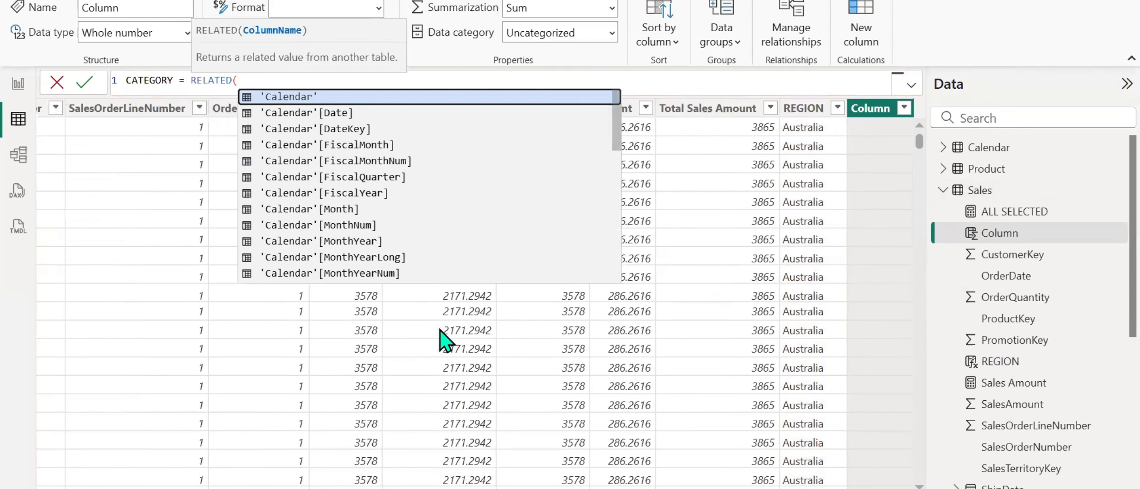
type("CAT")
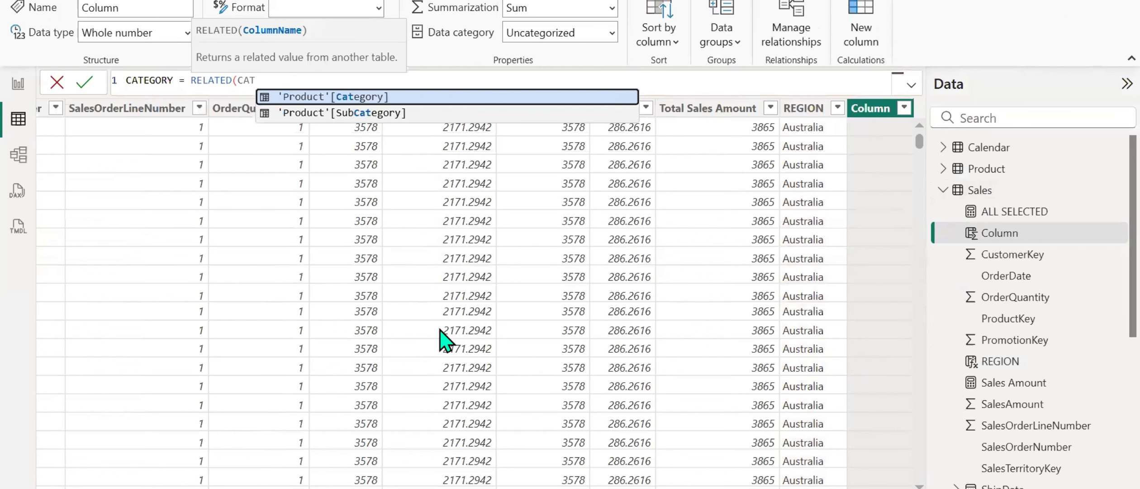
key("Tab")
type(")")
key("Return")
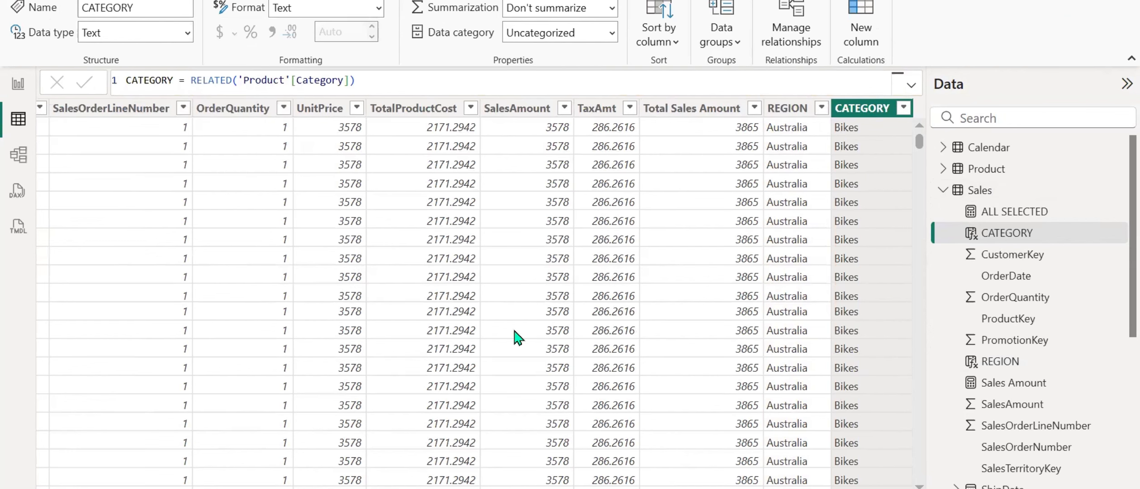
Switch to the text notes and add a "FILTER FUNCTIONS" heading with a dashed underline a few lines below RELATED(COLUMNNAME)
key("alt+Tab")
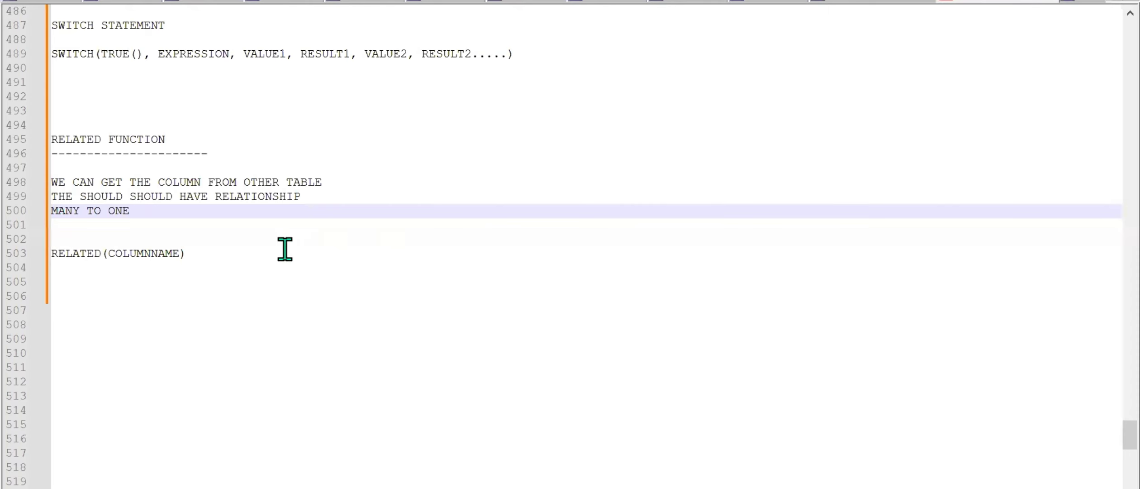
scroll(285, 249, "down", 2)
left_click(278, 223)
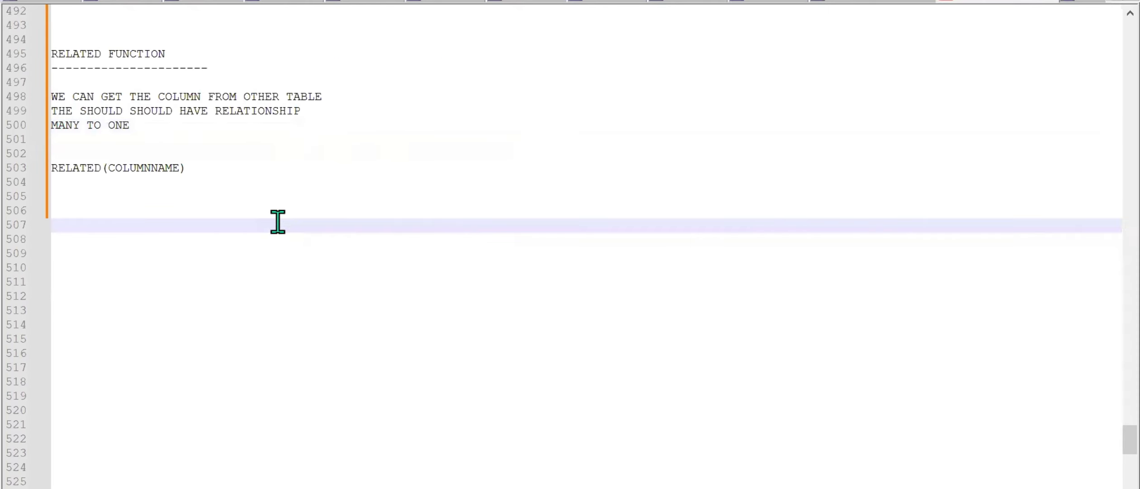
key("Return")
key("Return")
key("Return")
key("Return")
key("Return")
key("Return")
key("Return")
key("Return")
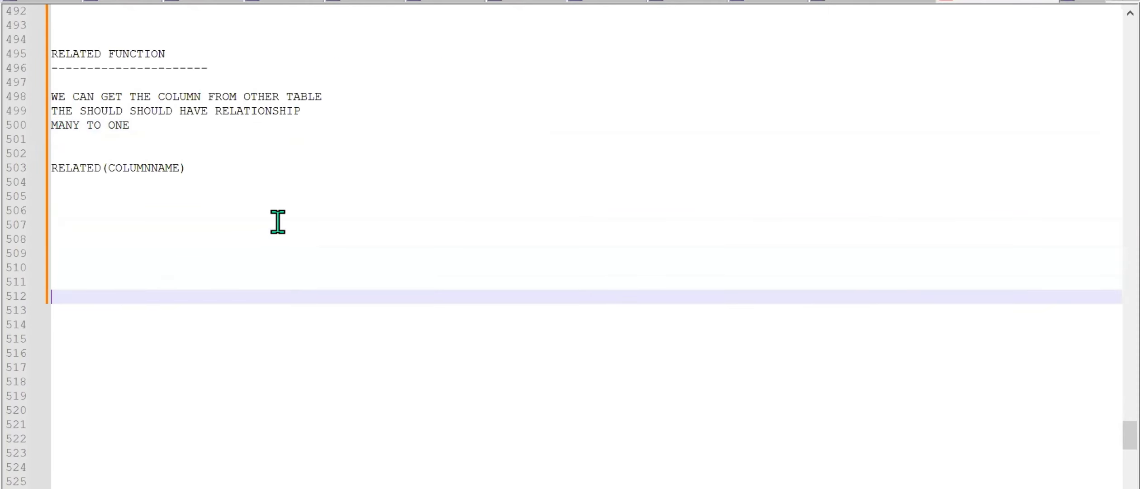
key("BackSpace")
key("BackSpace")
key("BackSpace")
key("BackSpace")
key("BackSpace")
key("BackSpace")
key("BackSpace")
key("BackSpace")
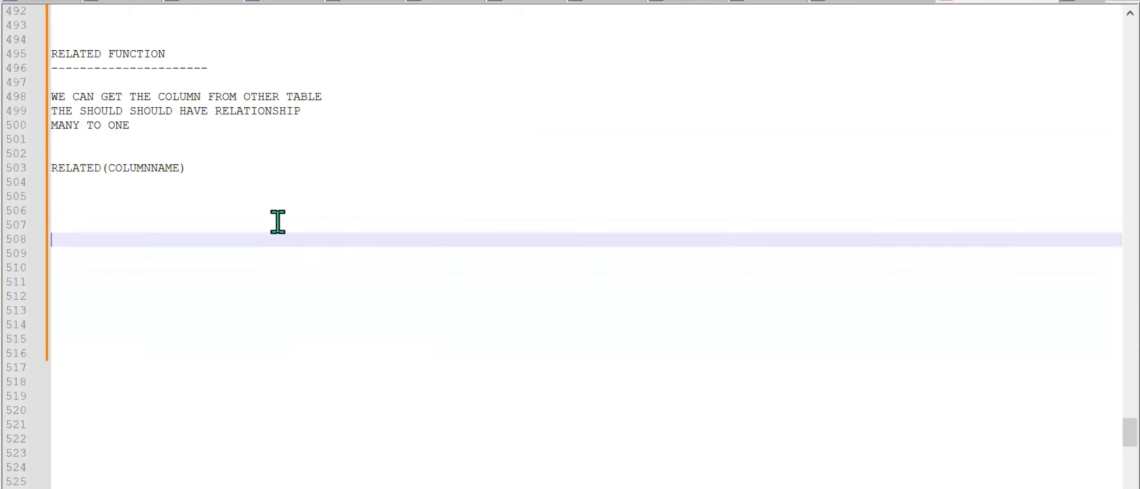
type("FIL")
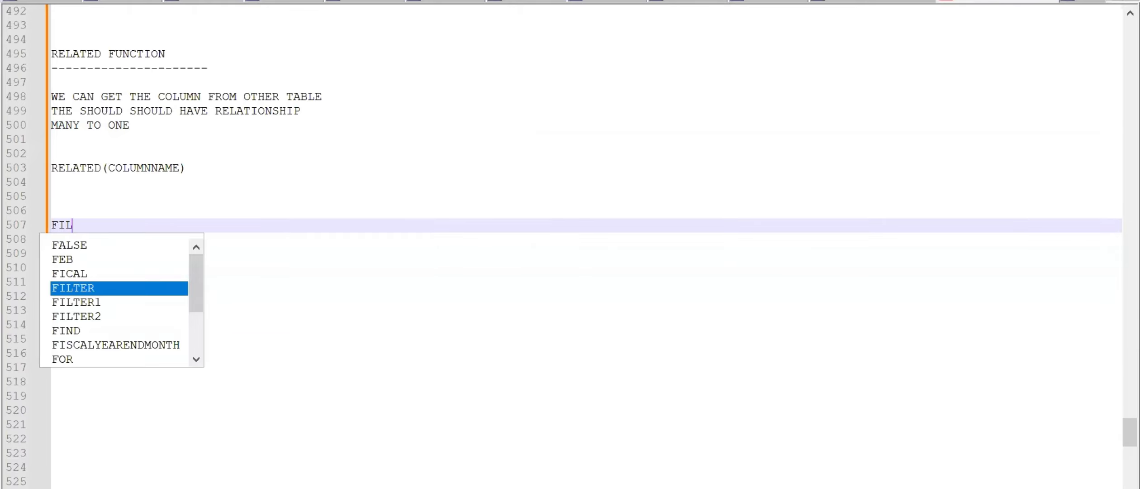
type("TER FUNCTIONS")
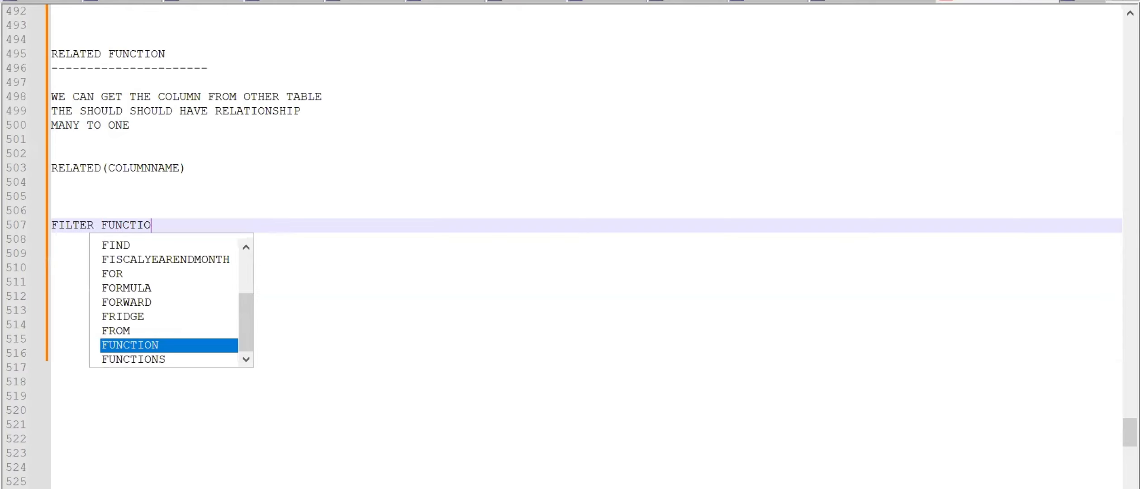
key("Return")
key("Return")
key("Return")
key("Up")
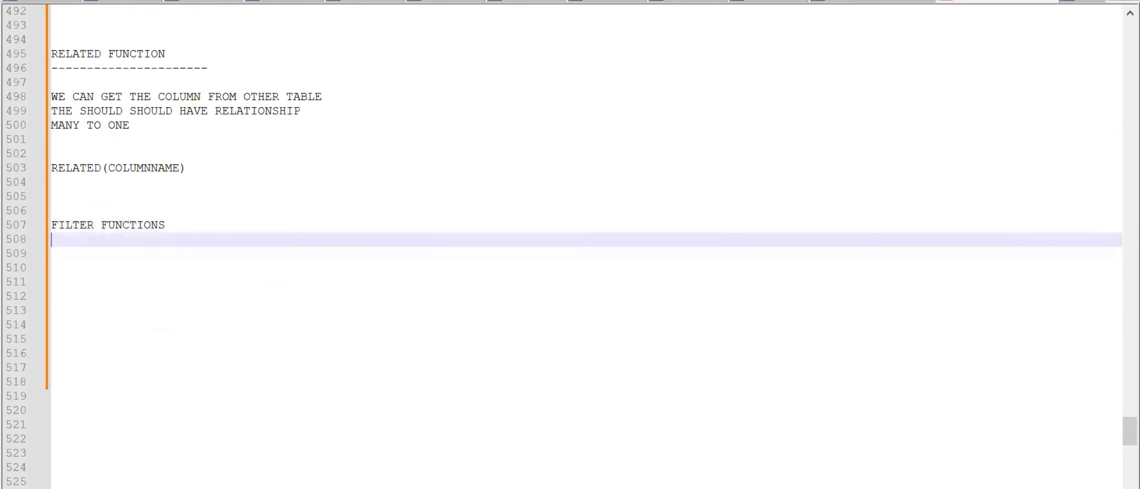
type("---------------------")
key("Return")
key("Return")
key("Return")
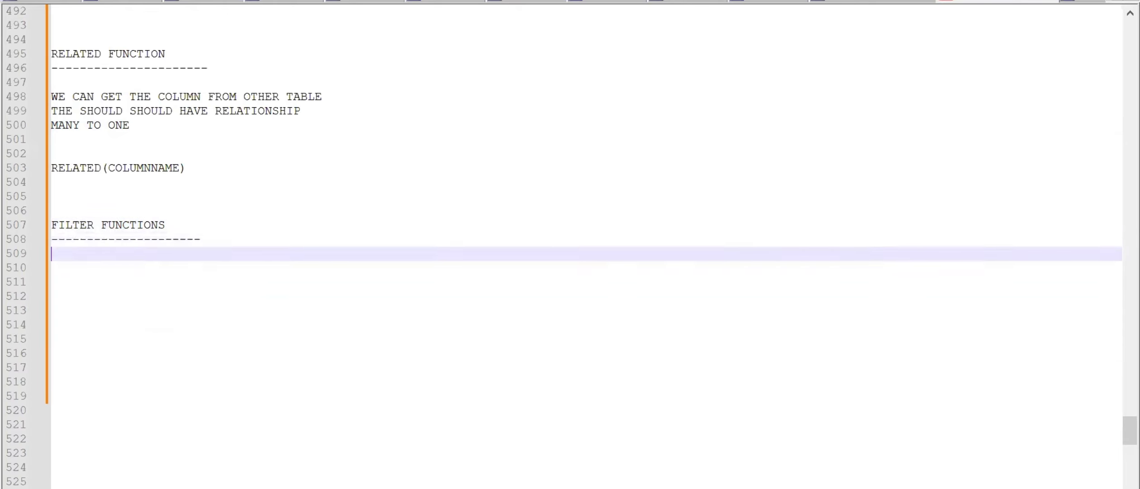
List ALL, ALLEXCEPT and ALLSELECTED under the FILTER FUNCTIONS heading, separated by three blank lines each
key("Return")
key("Return")
key("Return")
key("Up")
key("Up")
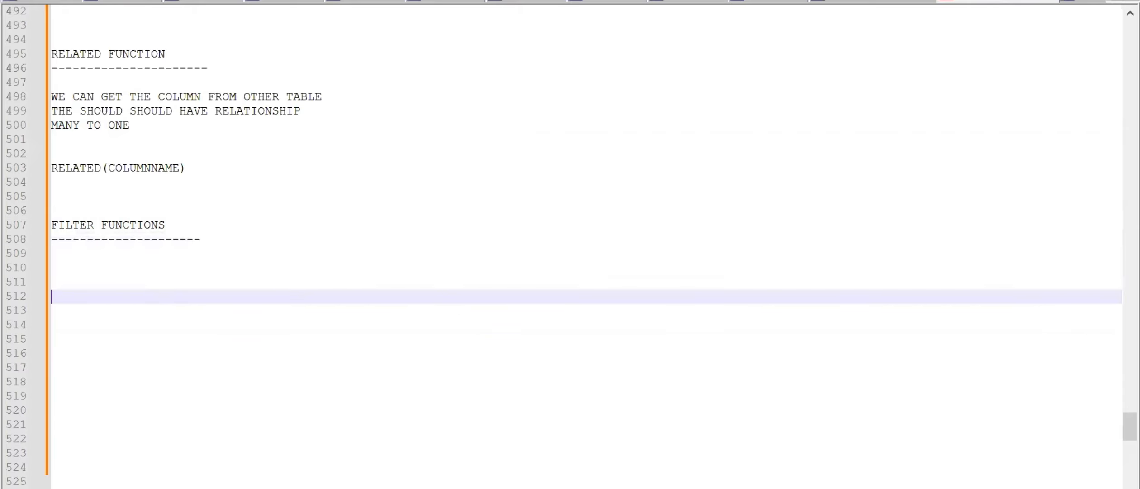
type("ALL")
key("Return")
key("Return")
key("Return")
key("Return")
type("AL")
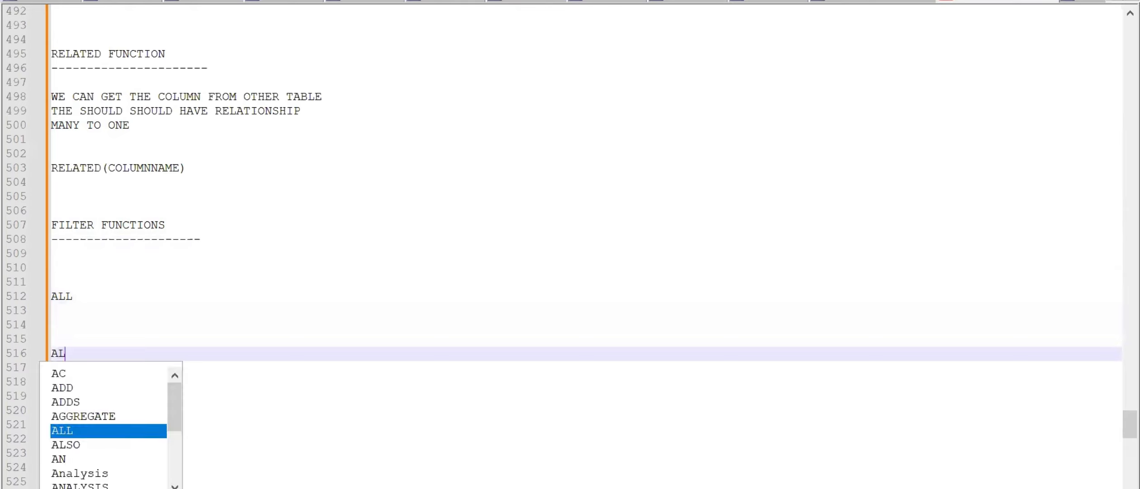
type("LEXC")
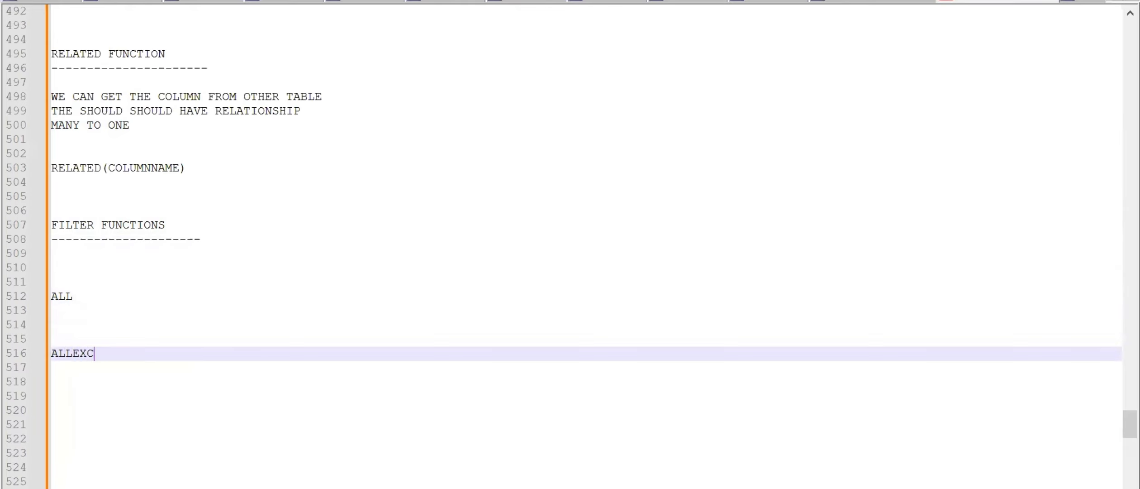
type("EPT")
key("Return")
key("Return")
key("Return")
key("Return")
type("ALL")
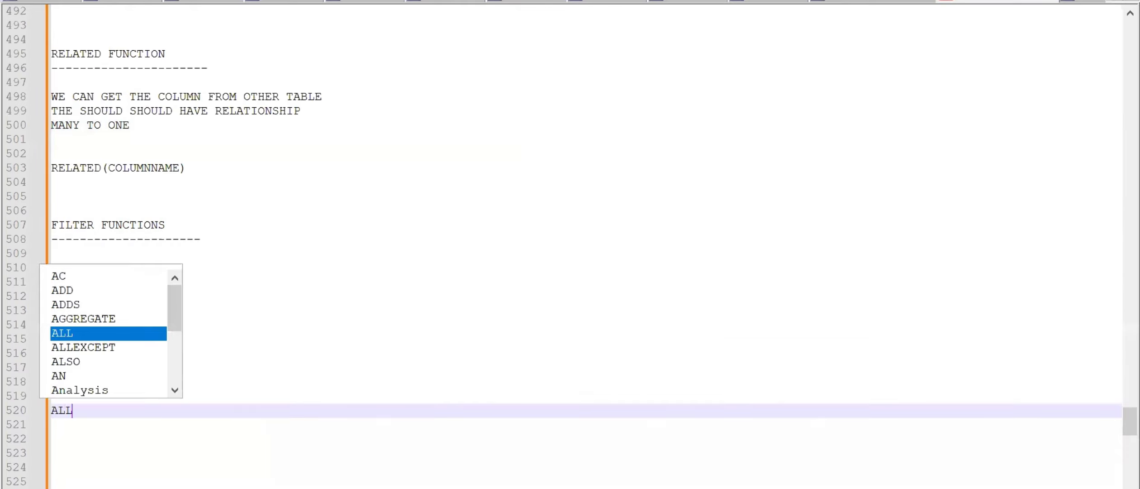
type("SELECTE")
Add the description "KEEP THE FILTER OR REMOVE THE FILTER" directly below the FILTER FUNCTIONS underline
key("Up")
key("Up")
key("Up")
key("Up")
key("Up")
key("Up")
key("Up")
key("Up")
key("Up")
key("Up")
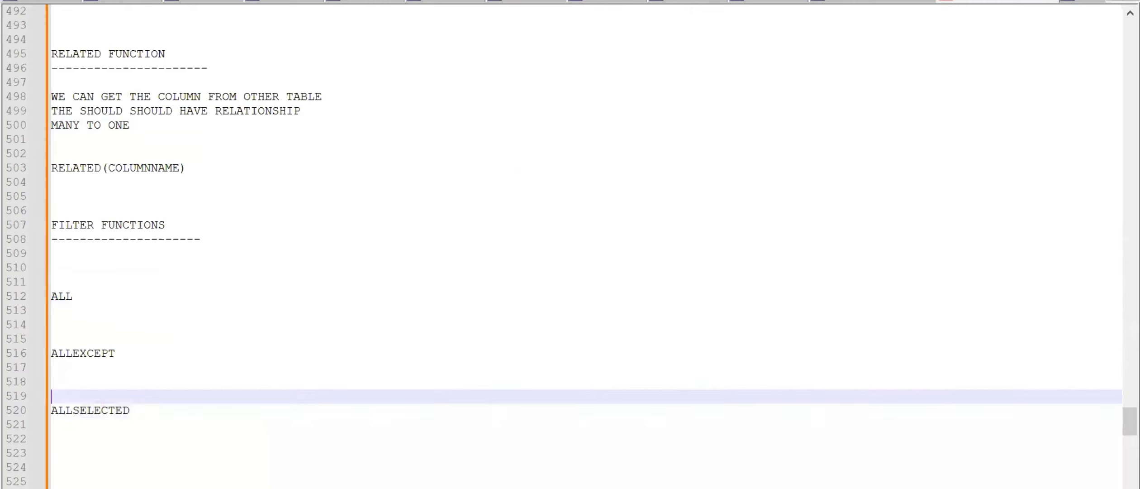
key("Up")
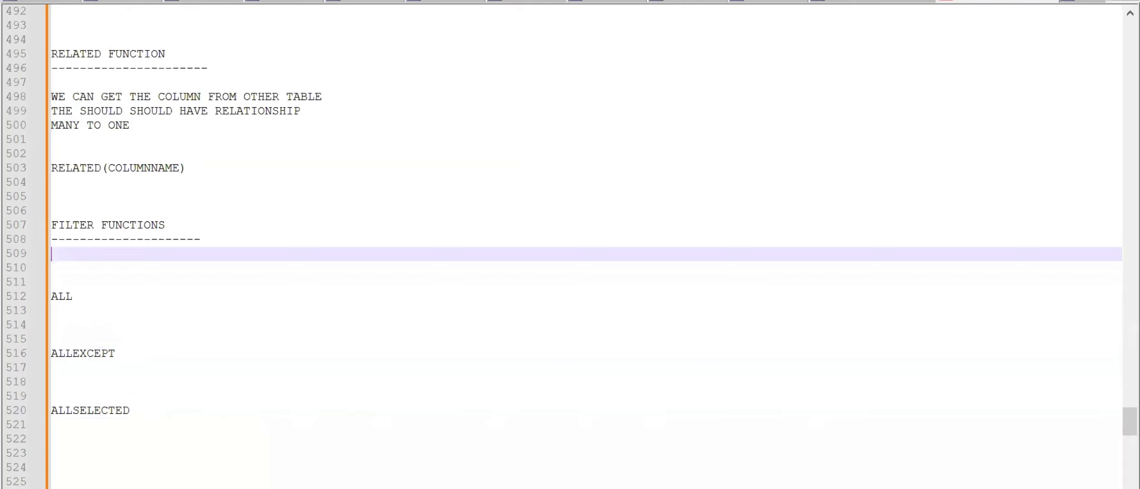
type("KEEP THE F")
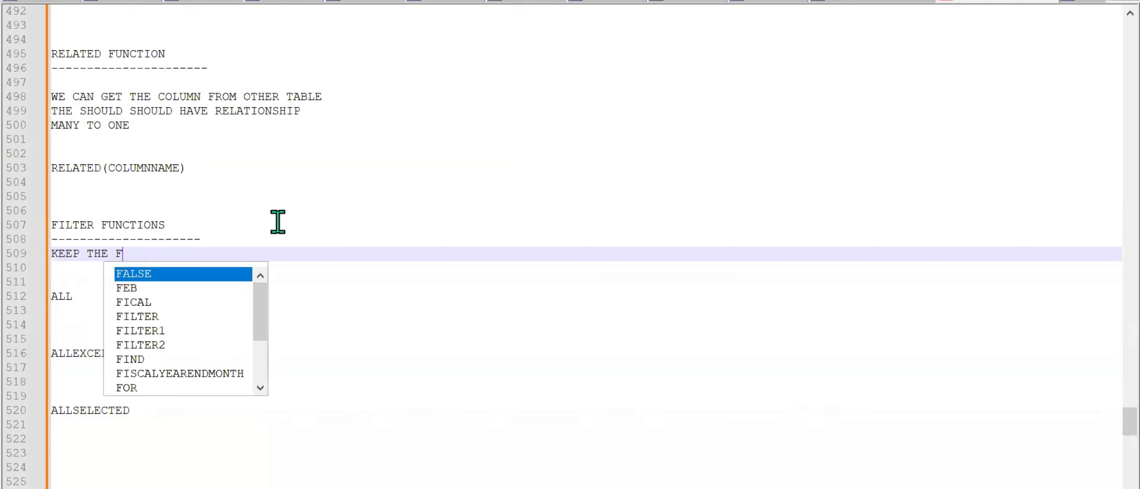
type("ILTER OR ")
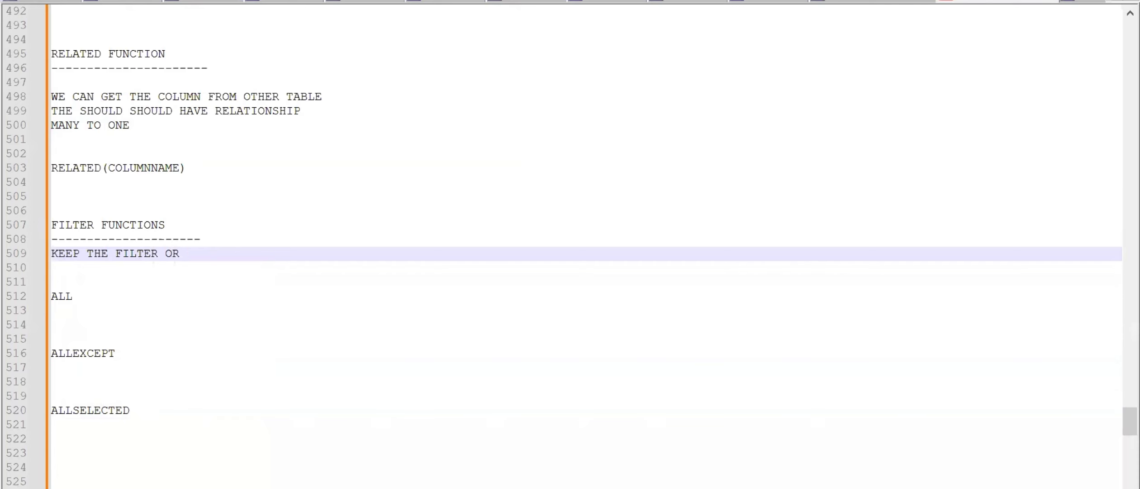
type("REMOVE THE ")
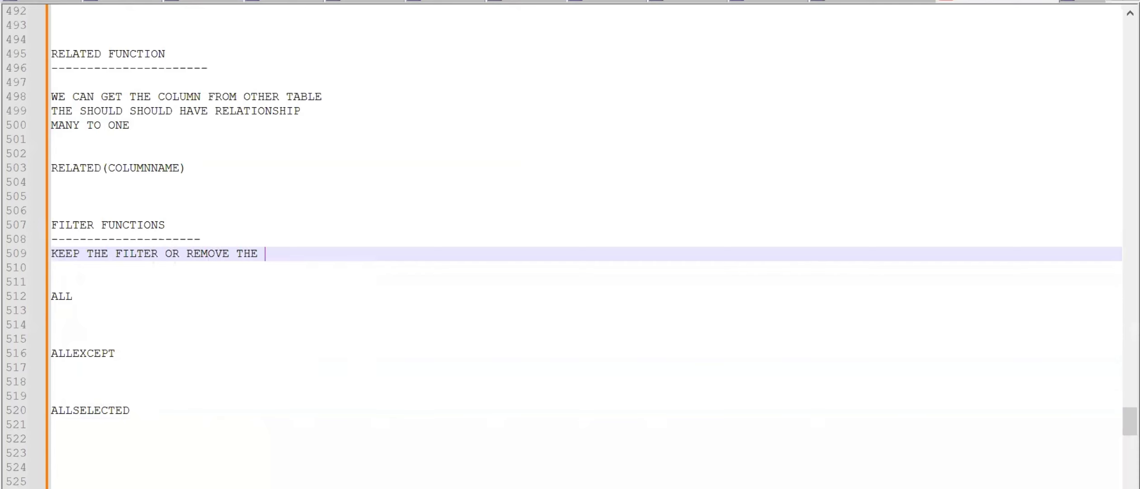
type("FILTER")
Add the line "THIS IS MAILY USED IN THE VISUALIZATION" one blank line below the filter description
key("Return")
key("Return")
key("Return")
type("THIS IS MAILY")
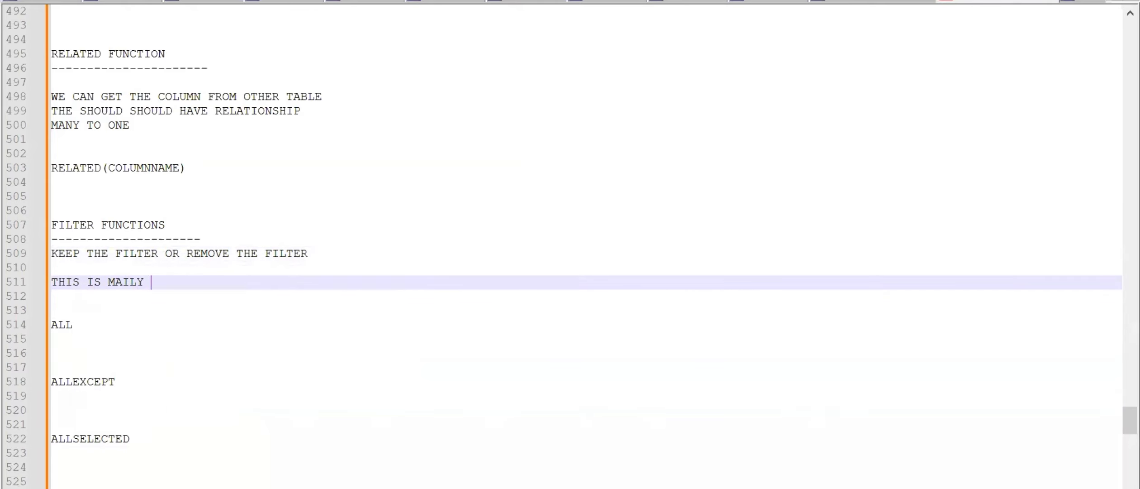
type(" USED IN THE")
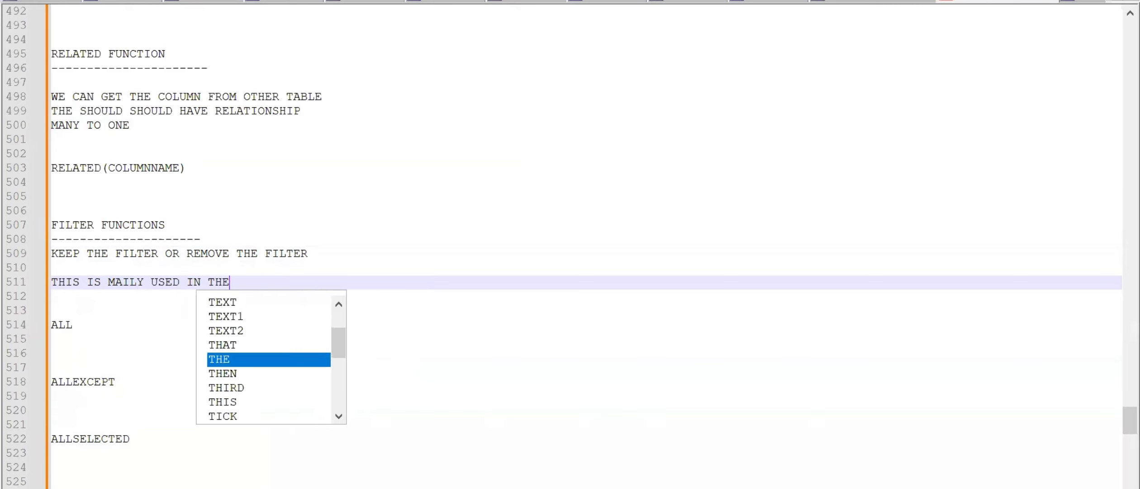
type(" VI")
type("S")
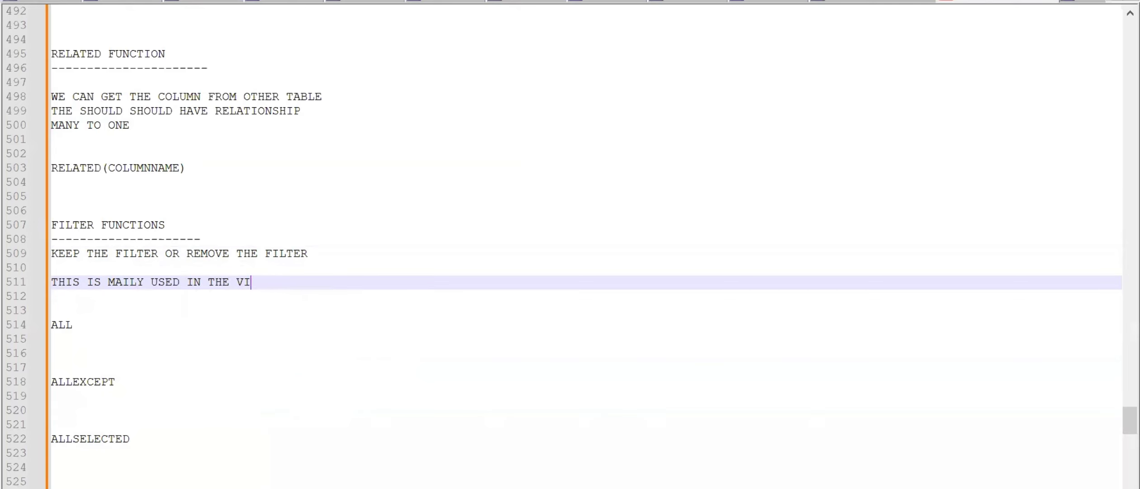
key("Return")
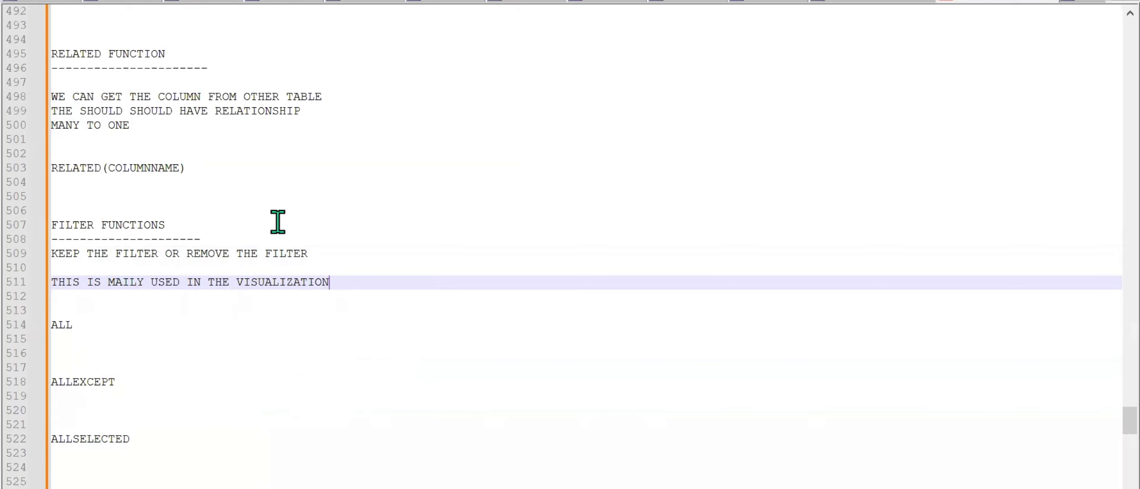
Make room above ALL and write an example table header with the columns REGION, SALES and SALES CONTRIBUTION
key("Down")
key("Return")
key("Return")
scroll(278, 222, "down", 3)
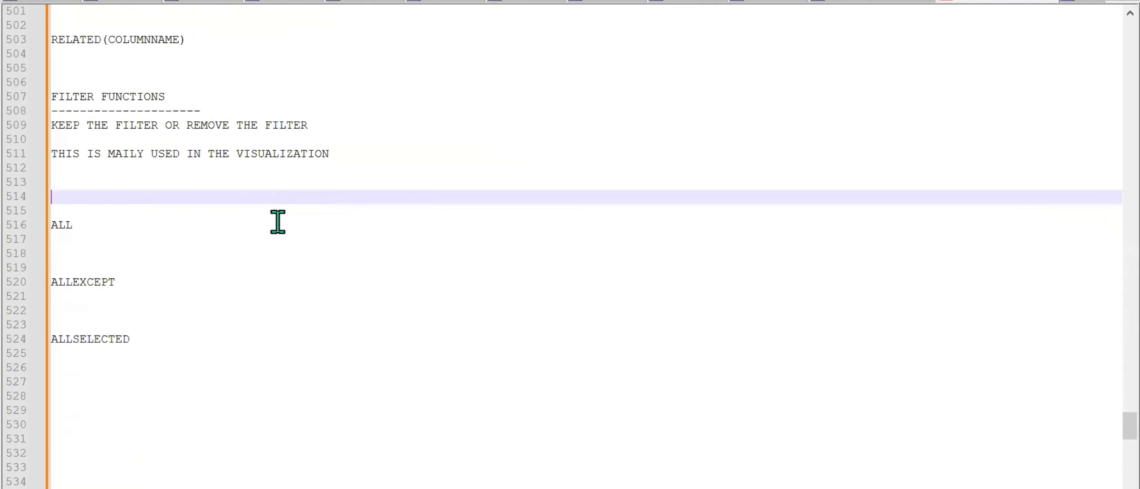
key("Return")
key("Return")
key("Up")
key("Up")
key("Up")
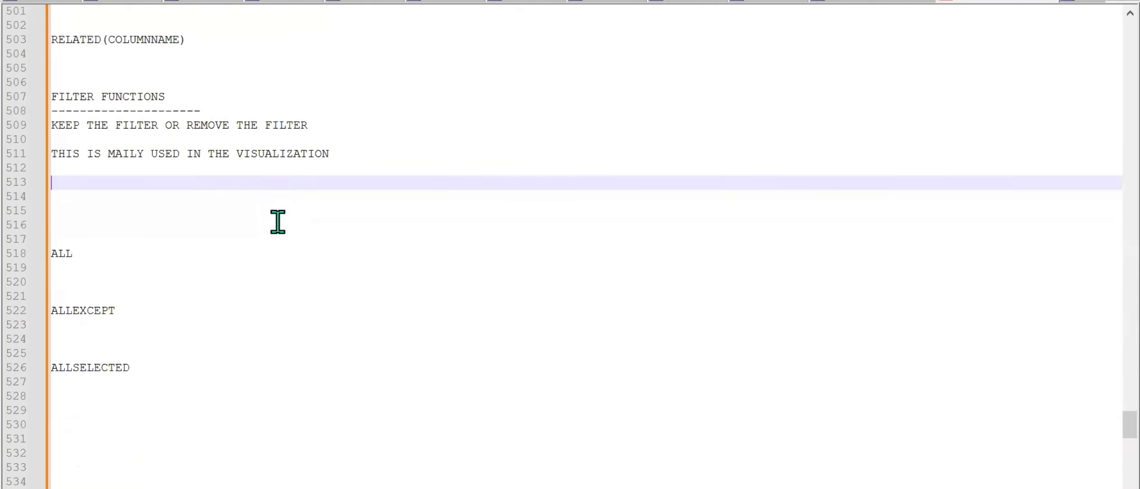
type("REGION   SALES ")
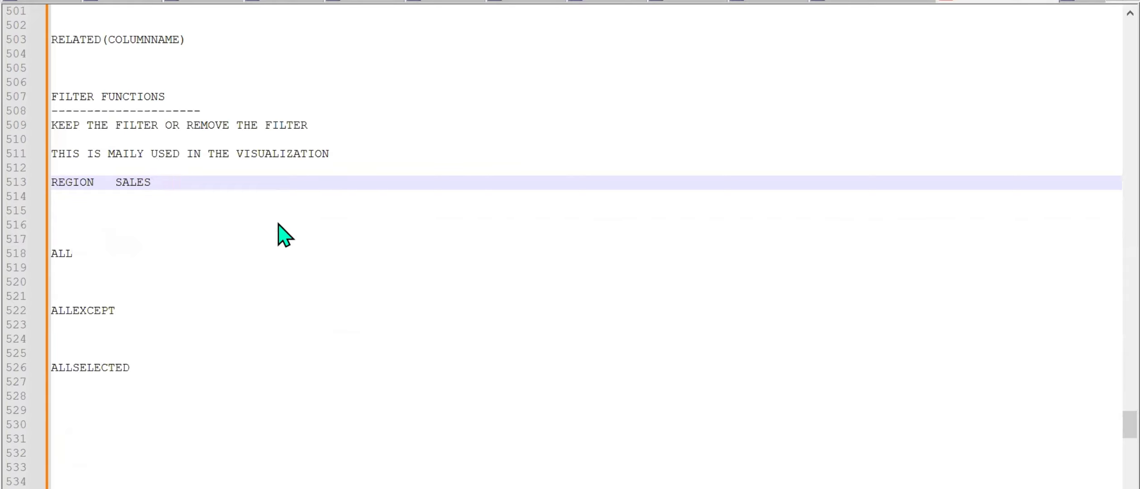
type("  SALES CONTRIBU")
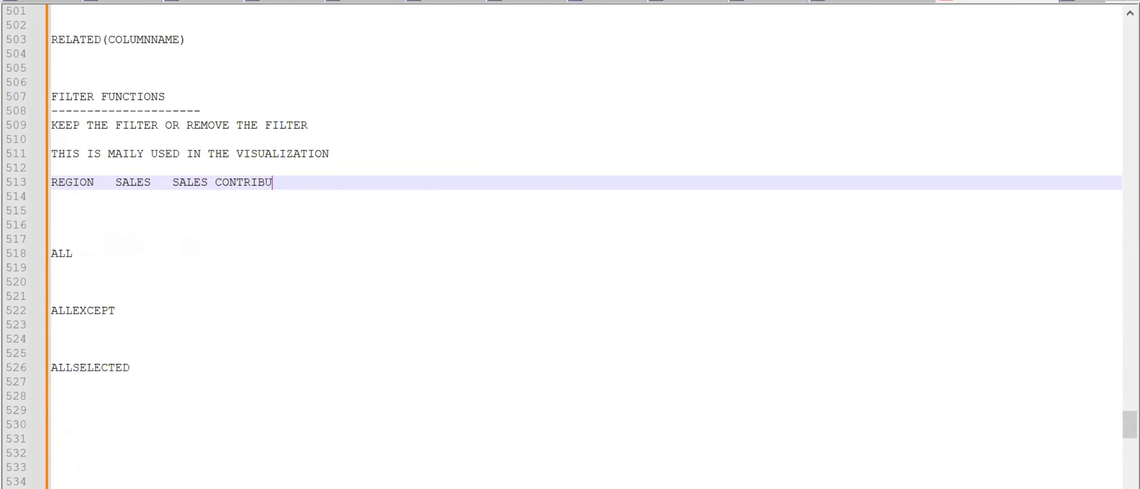
type("TION")
Enter ASIA, AFRICA and EUROPE as the rows under the REGION column of the example table
left_click(51, 196)
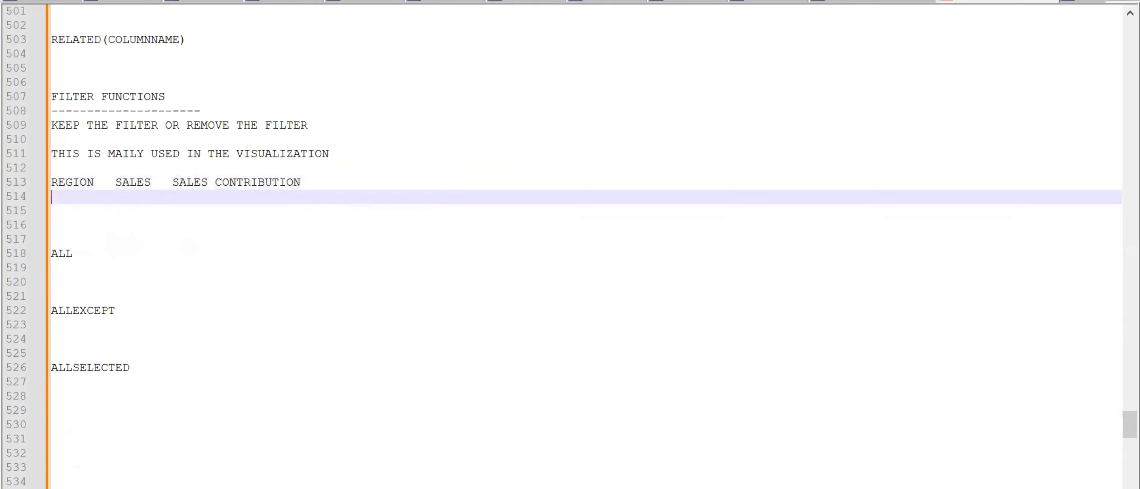
type("ASIA")
key("Return")
type("AFRICA")
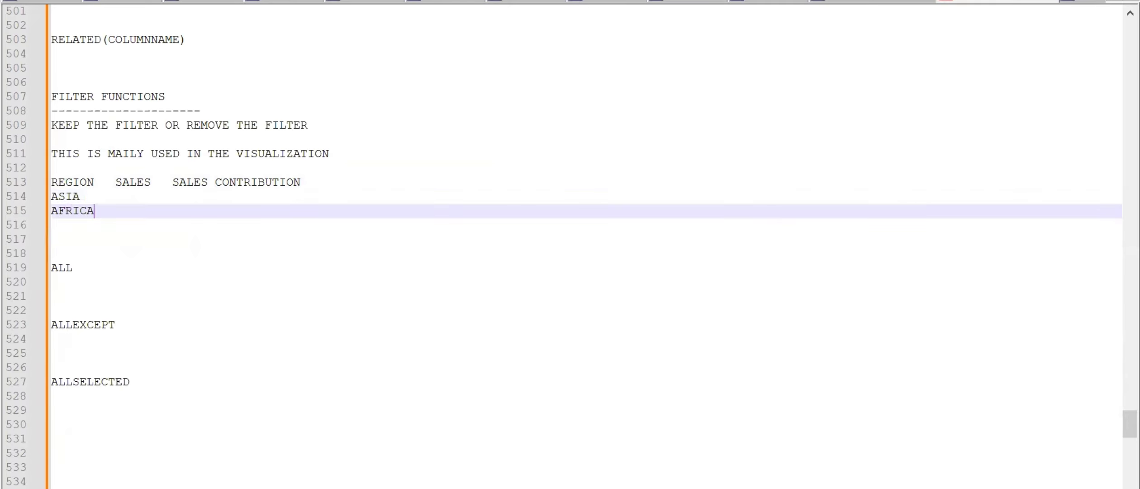
key("Return")
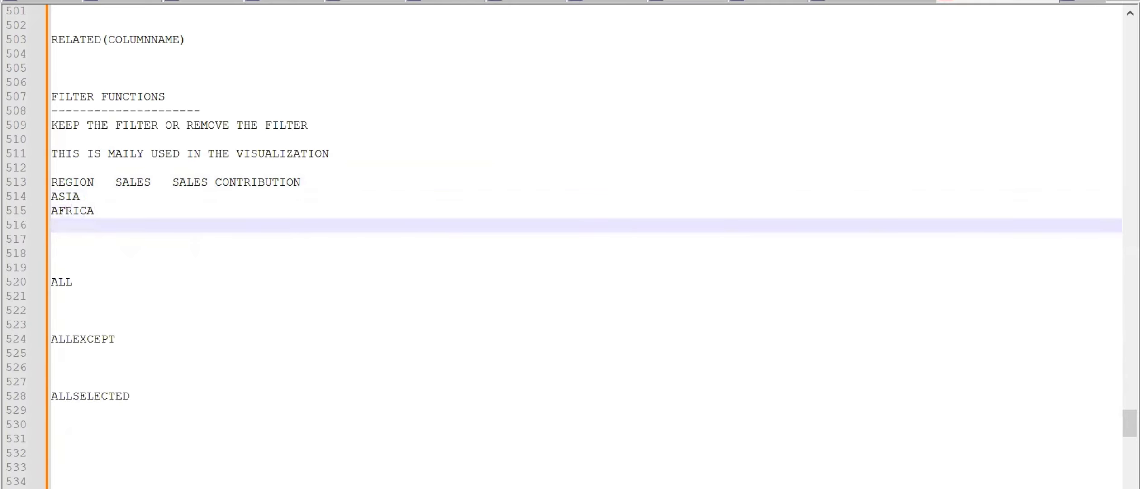
type("EUROPE")
Fill the SALES column with 500 for ASIA, 300 for AFRICA and 200 for EUROPE
key("Up")
key("Up")
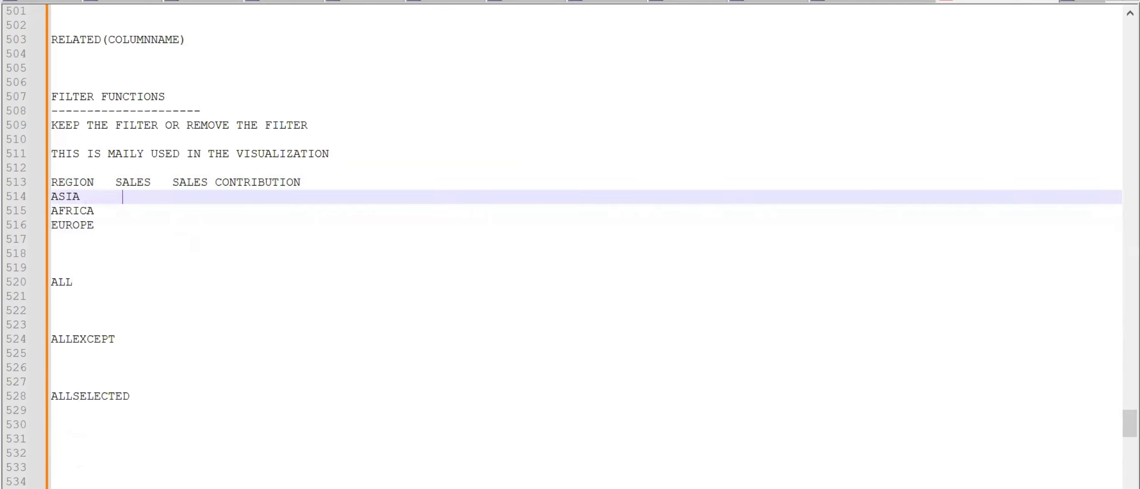
type("500")
key("Down")
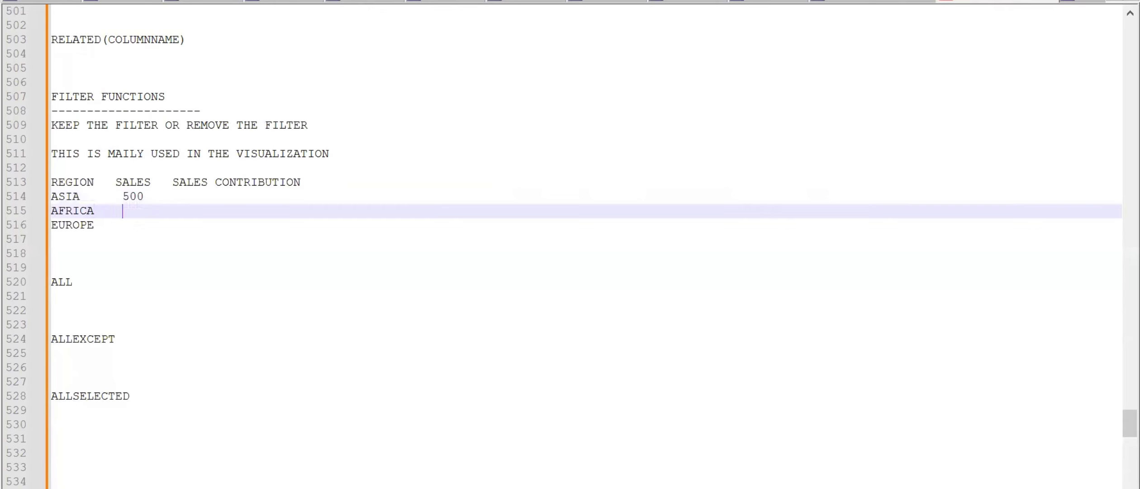
type("300")
key("Down")
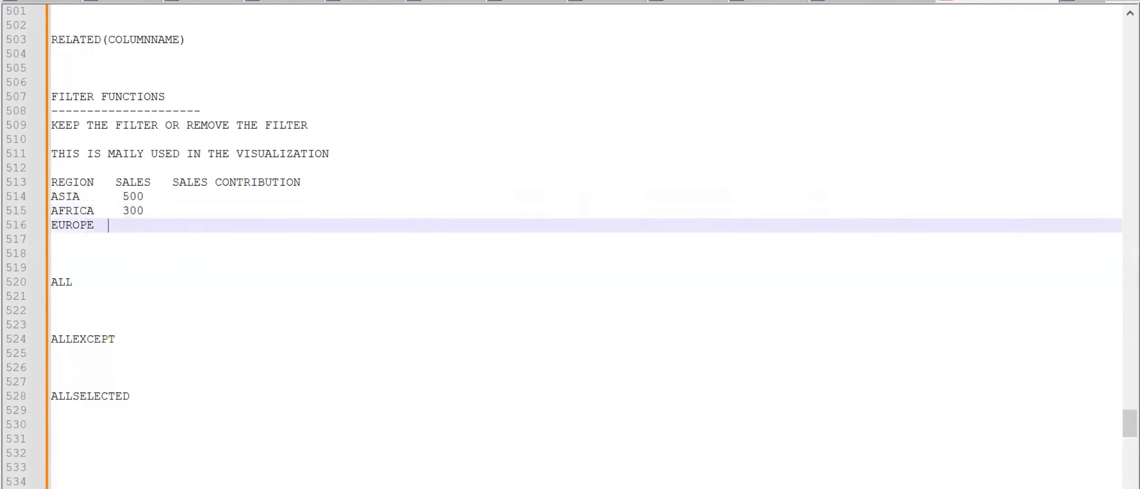
type("200")
Enter 1000 under SALES CONTRIBUTION for each of the ASIA, AFRICA and EUROPE rows
key("Up")
key("Up")
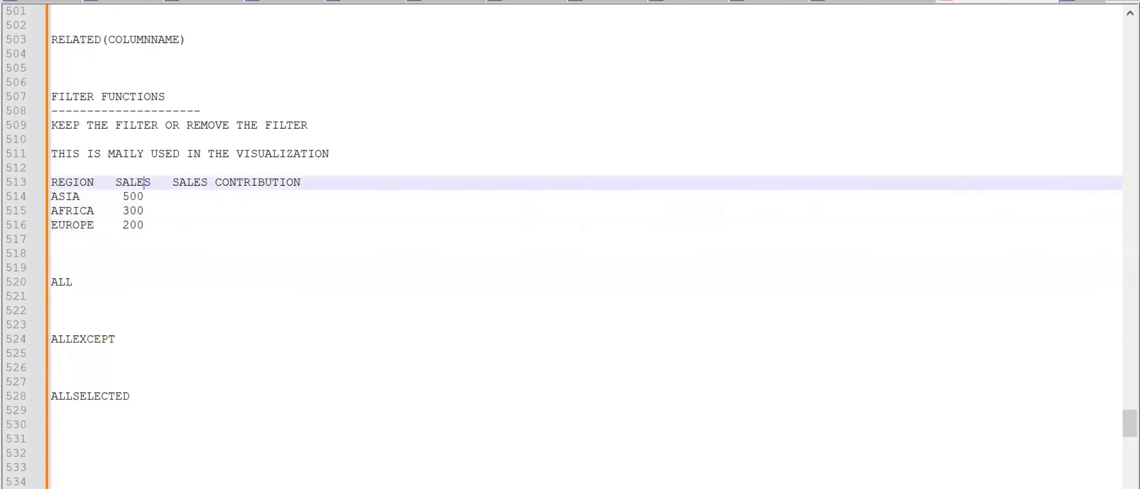
type("100")
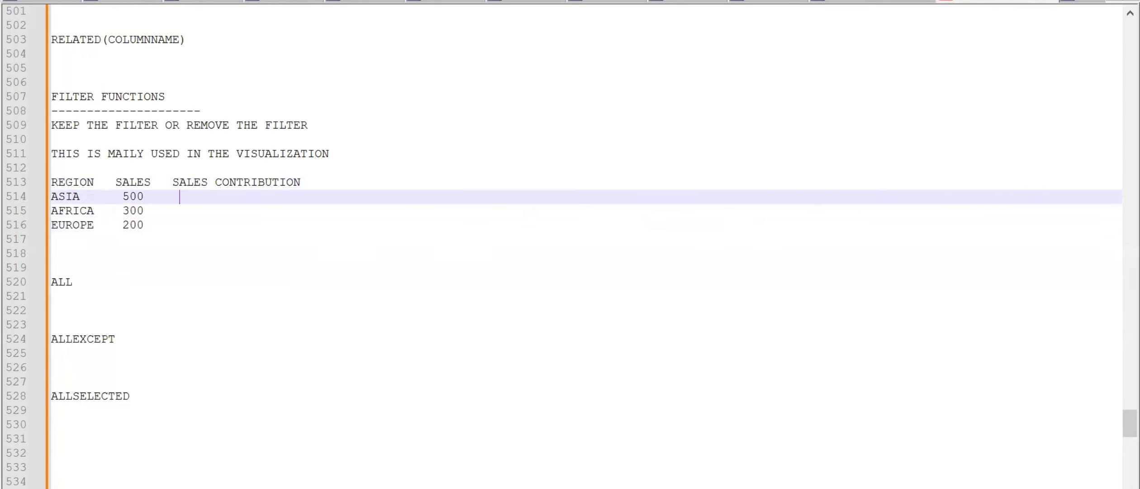
type("0")
key("Down")
type("1000")
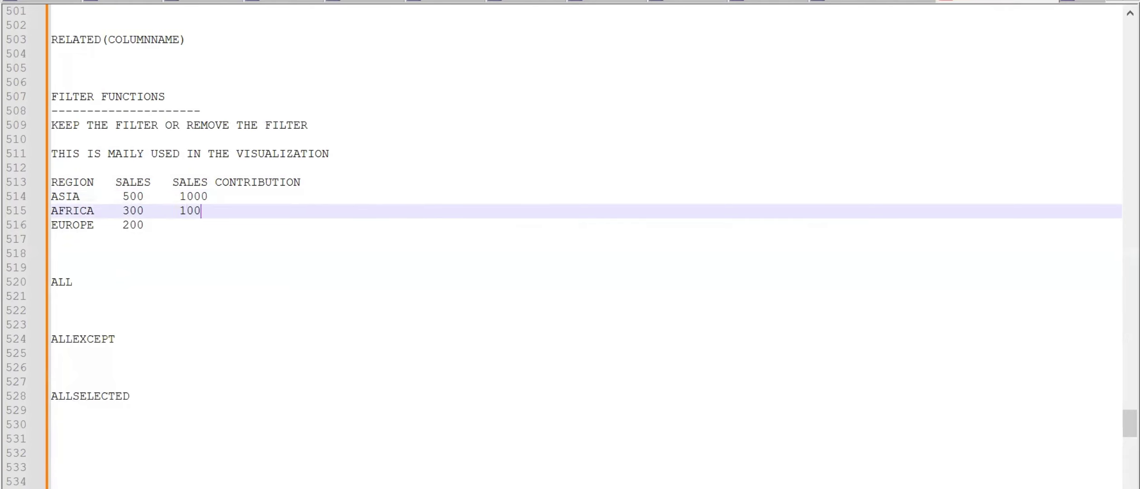
key("Down")
type("1000")
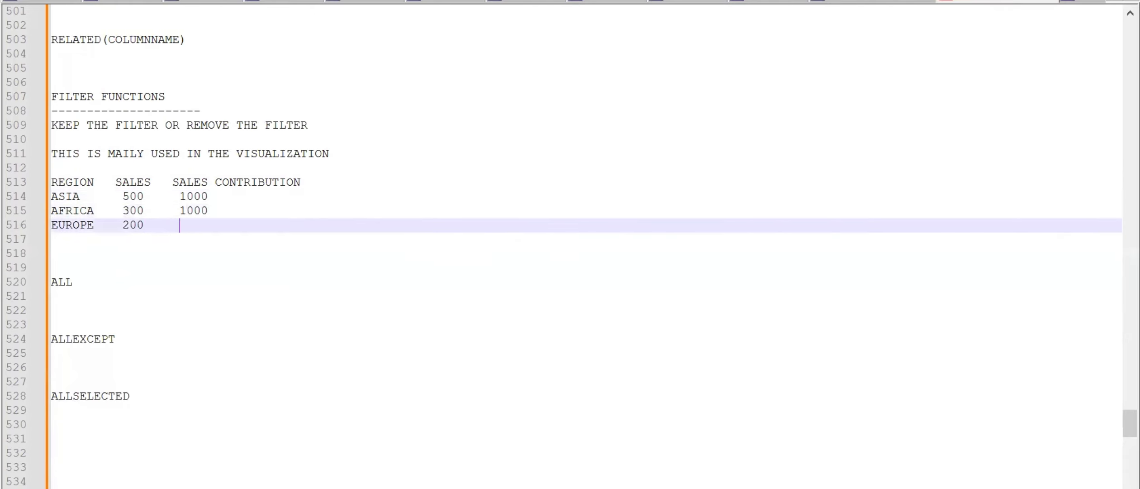
Separate CONTRIBUTION into its own column and enter 500/1000, 300/1000 and 200/1000 for ASIA, AFRICA and EUROPE
key("Up")
key("Up")
key("Up")
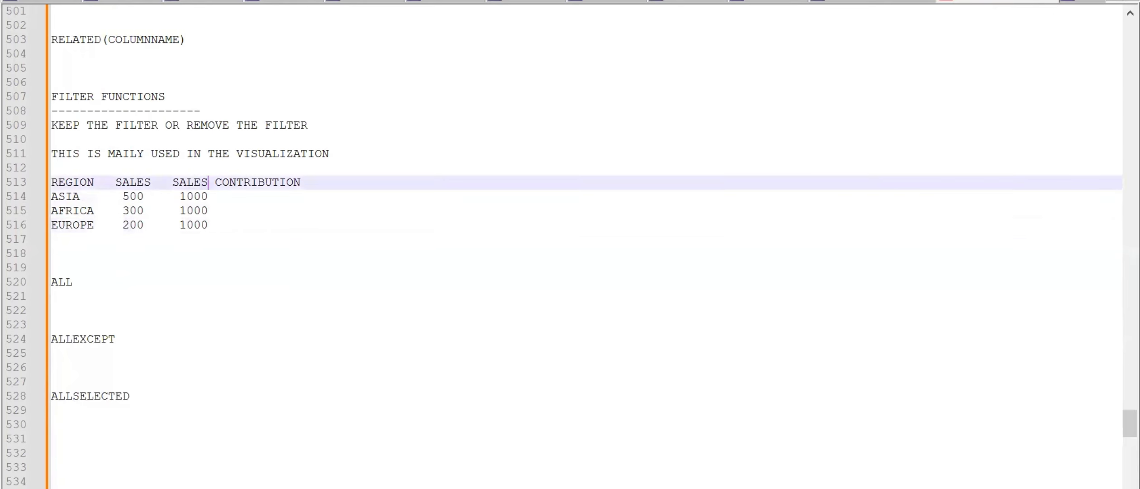
key("Down")
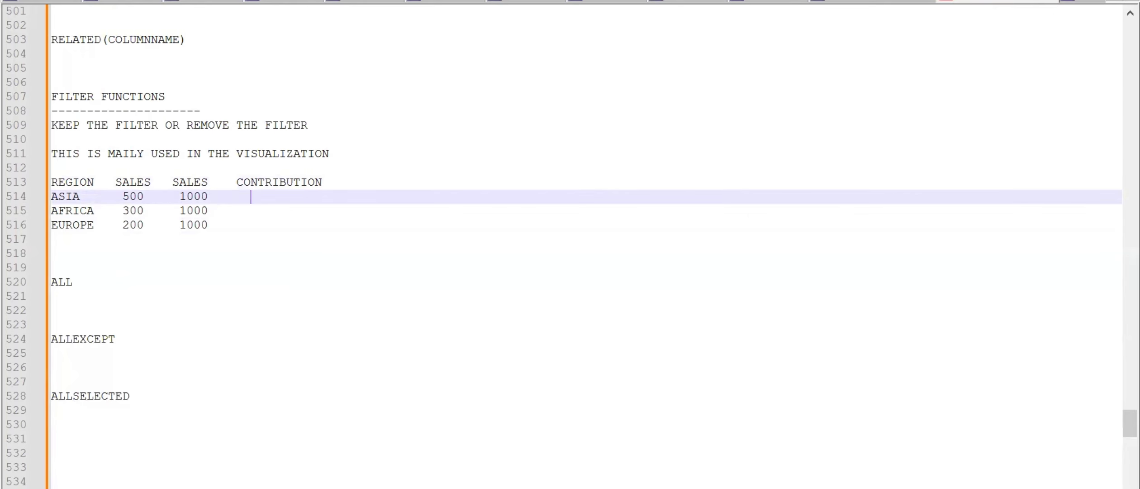
type("500/1000")
key("Down")
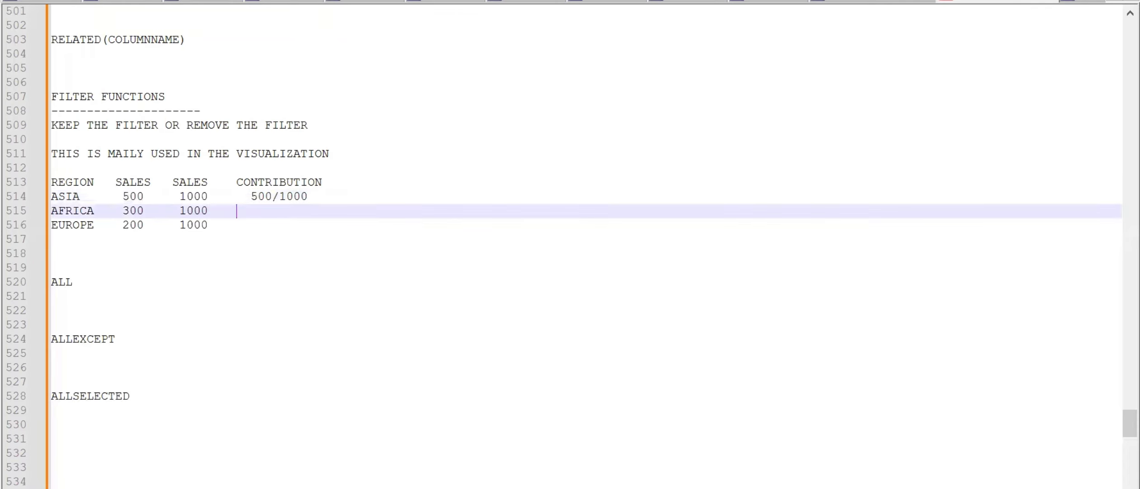
type("300/1000")
key("Down")
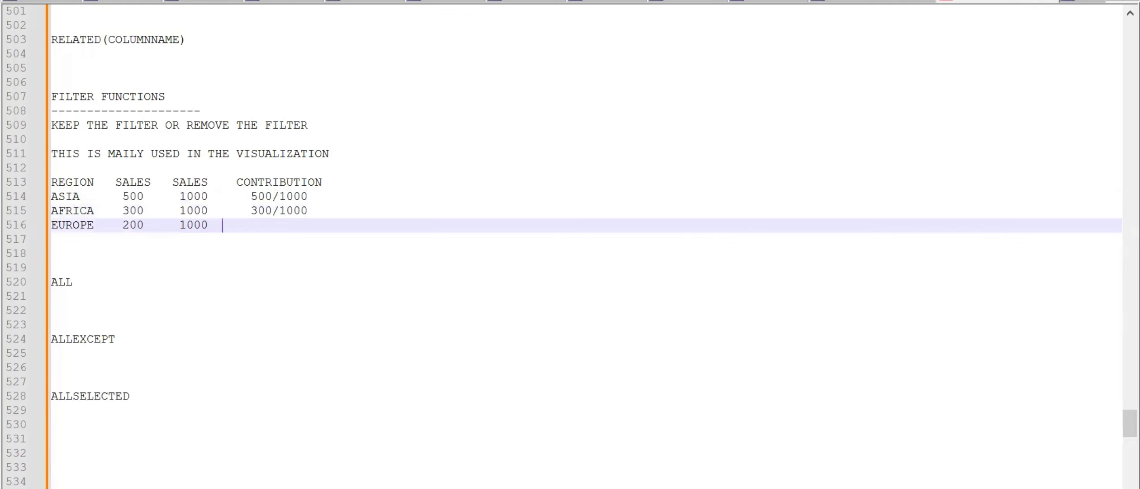
type("200/1000")
Write the percentages 50%, 30% and 20% beside the contribution fractions of ASIA, AFRICA and EUROPE
key("Up")
key("Up")
type("50")
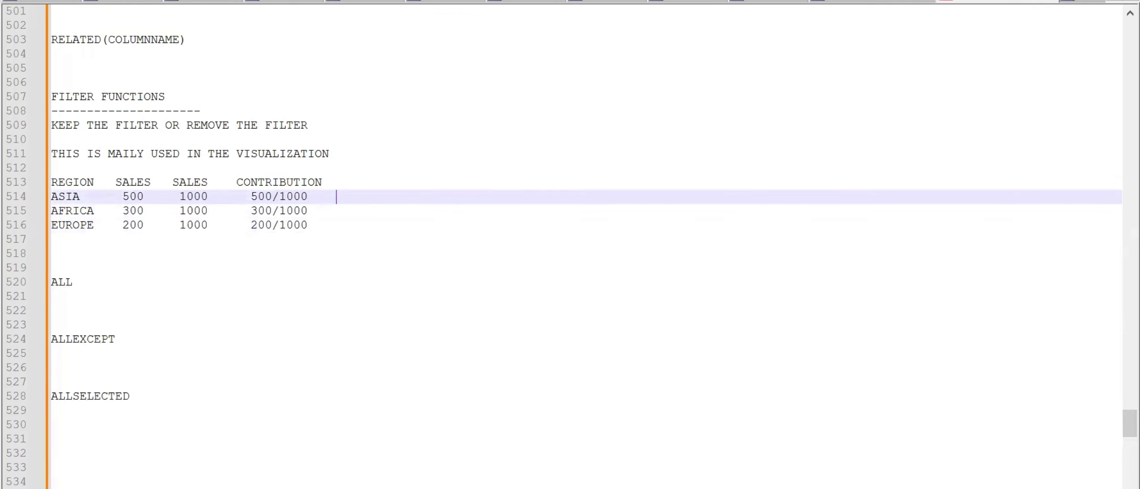
type("%")
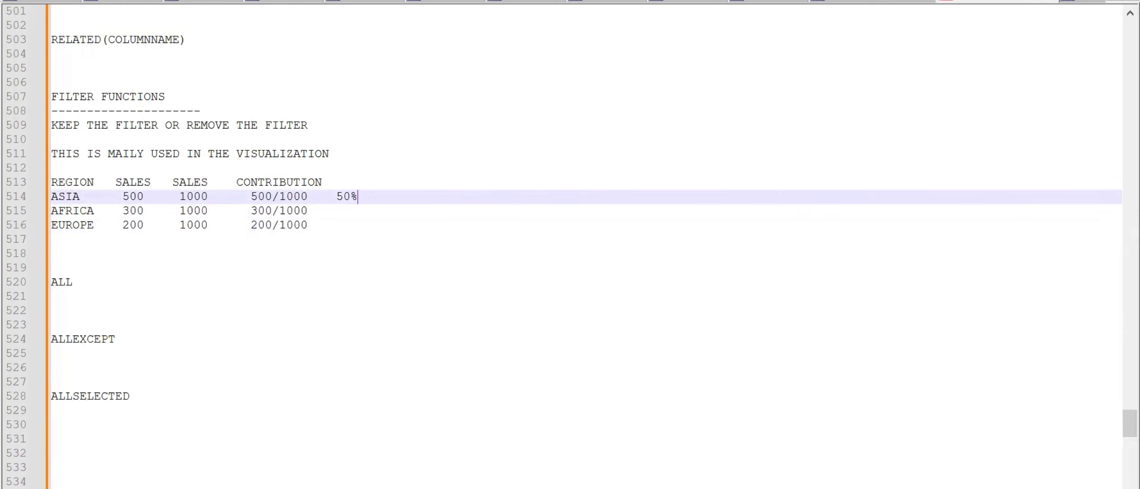
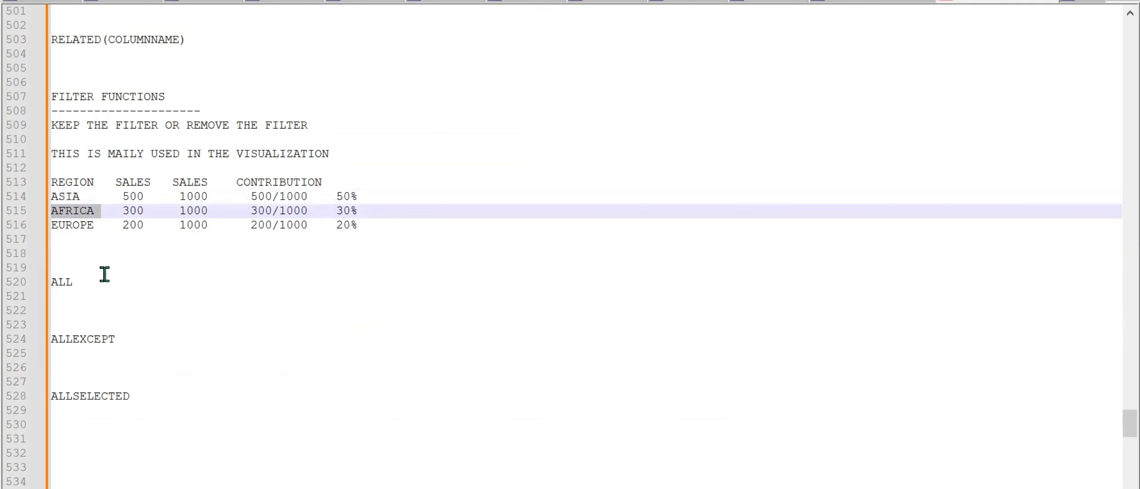
Write the note "IT IGNORES ALL THE FILTERS BASED ON THE TABLE/COLUMN" under the ALL heading
left_click_drag(105, 231, 45, 230)
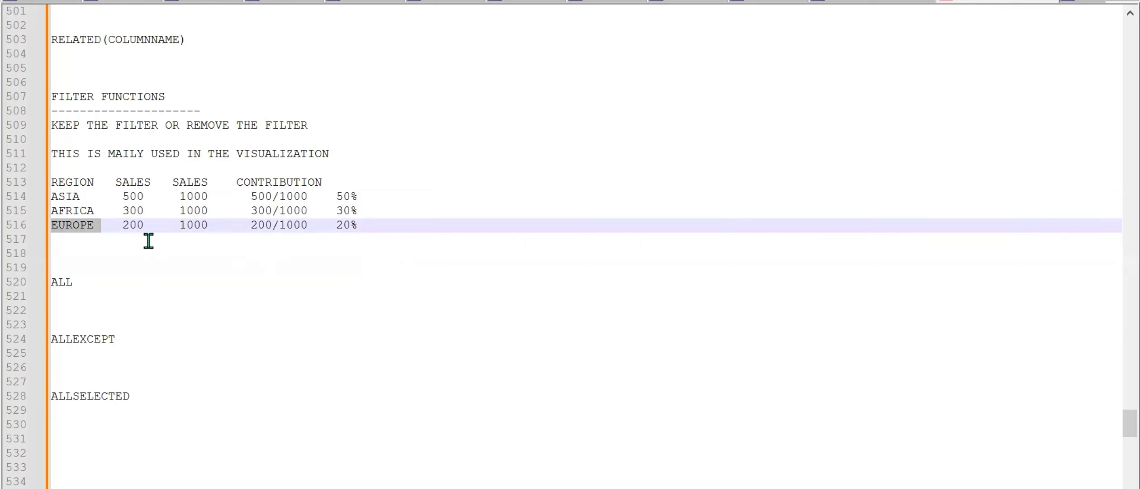
left_click(74, 283)
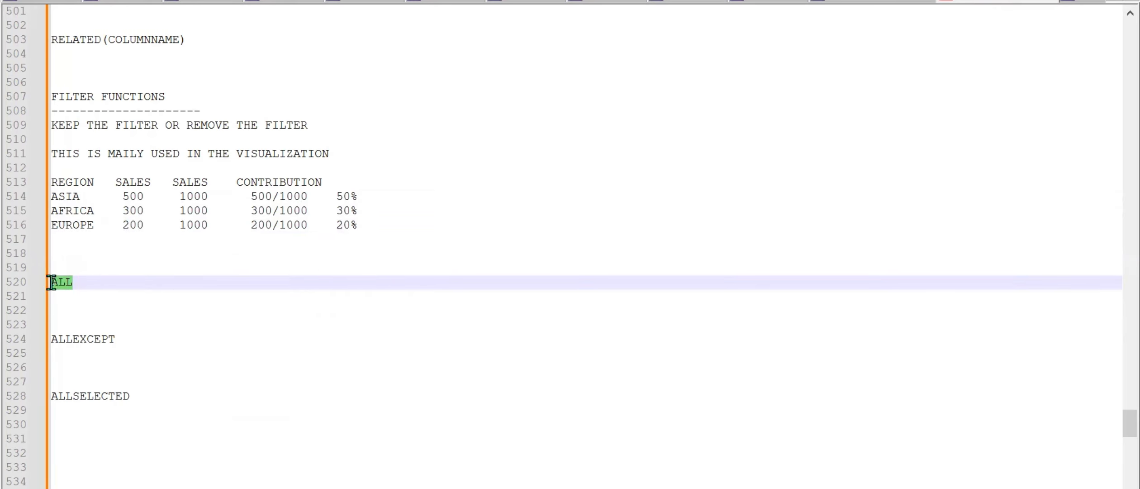
left_click(178, 298)
key("Return")
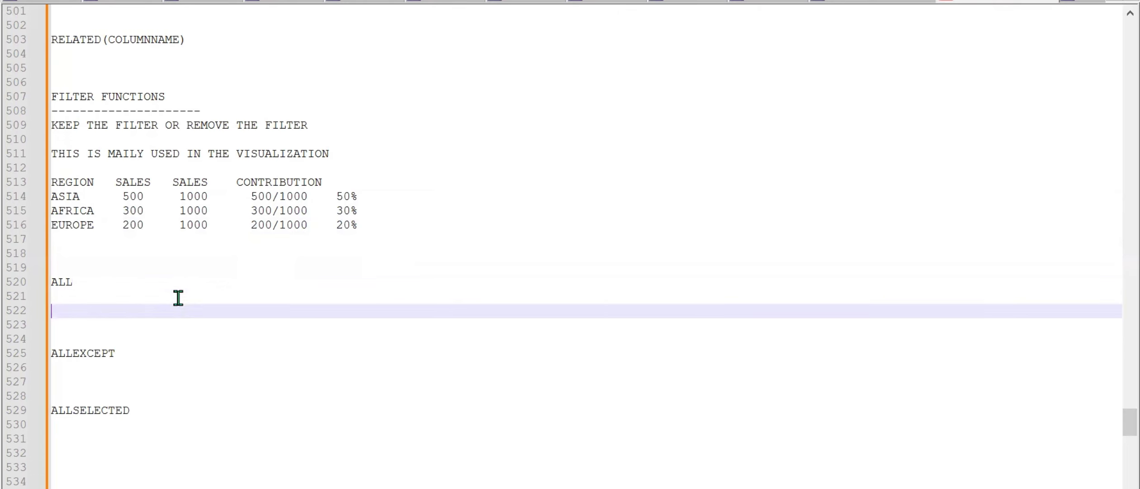
scroll(178, 297, "down", 2)
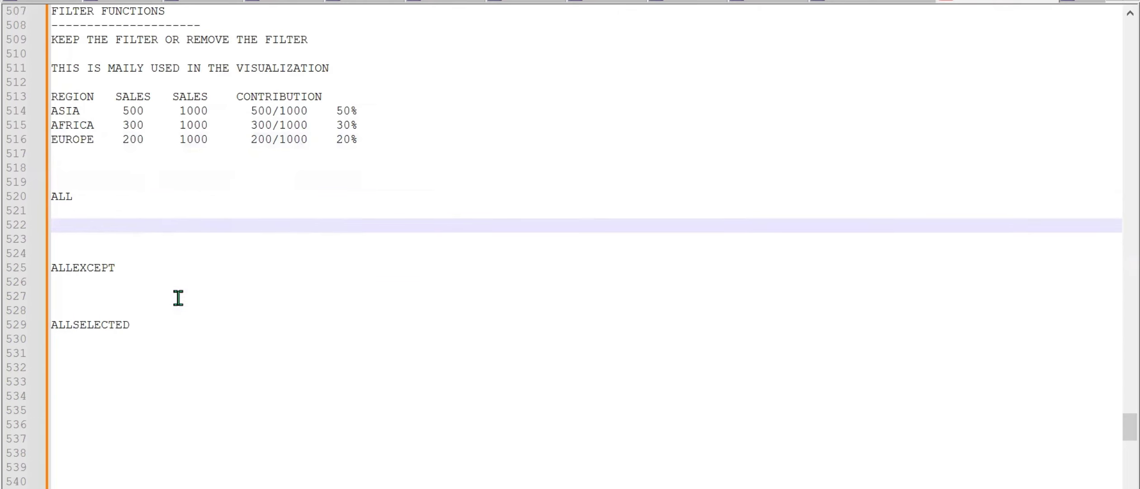
type("IT IGNORES ALL TH")
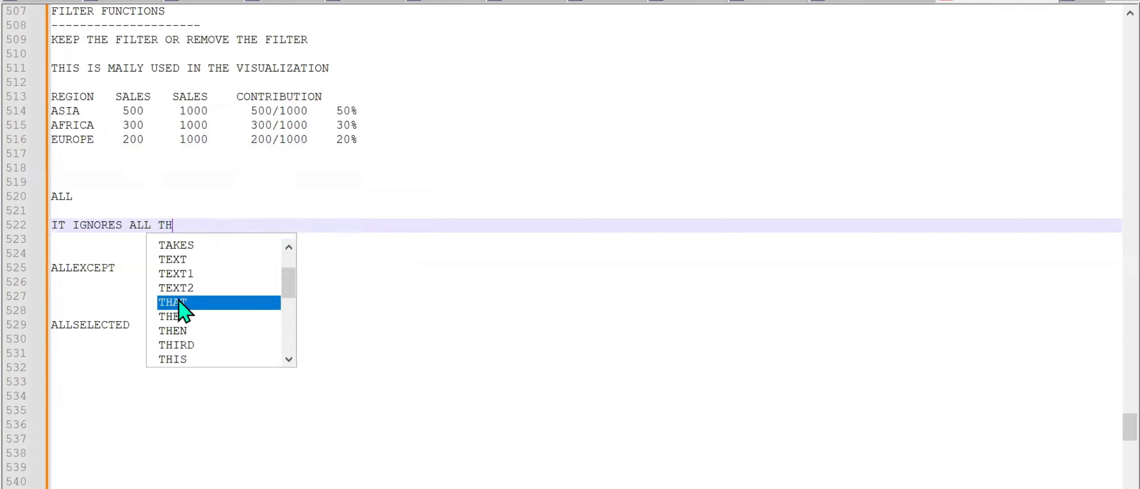
type("E FILTERS ")
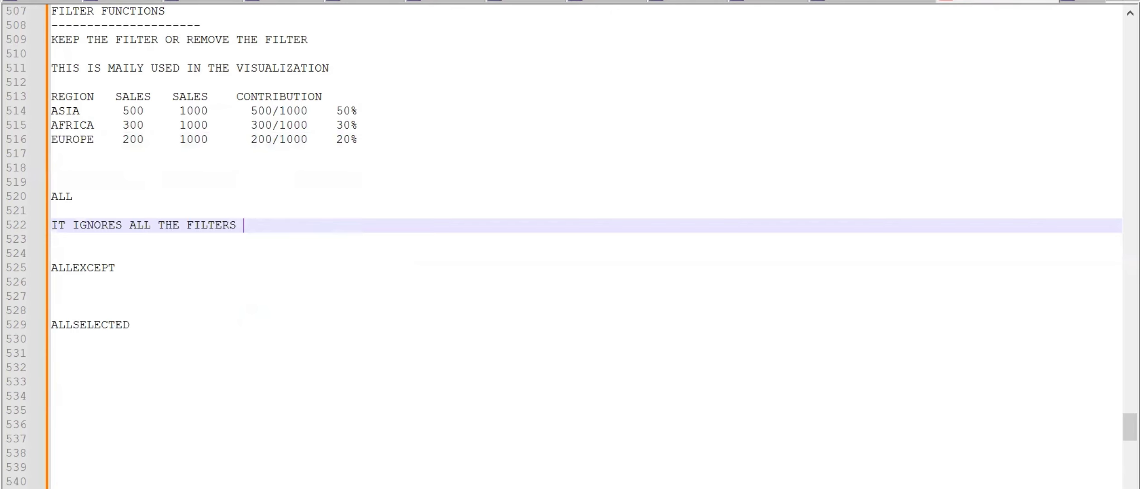
type("BASED ON THE TABLE")
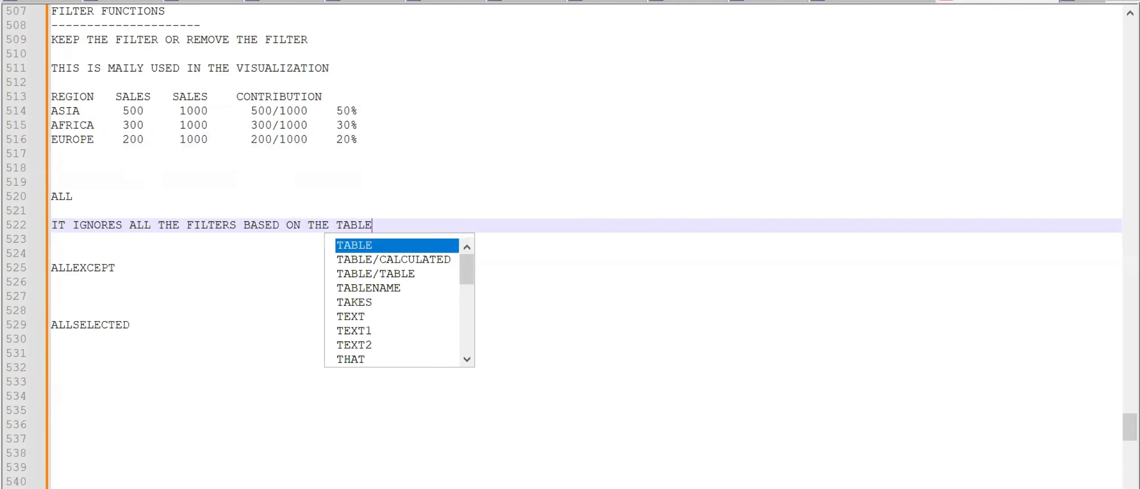
type("/COLUMN")
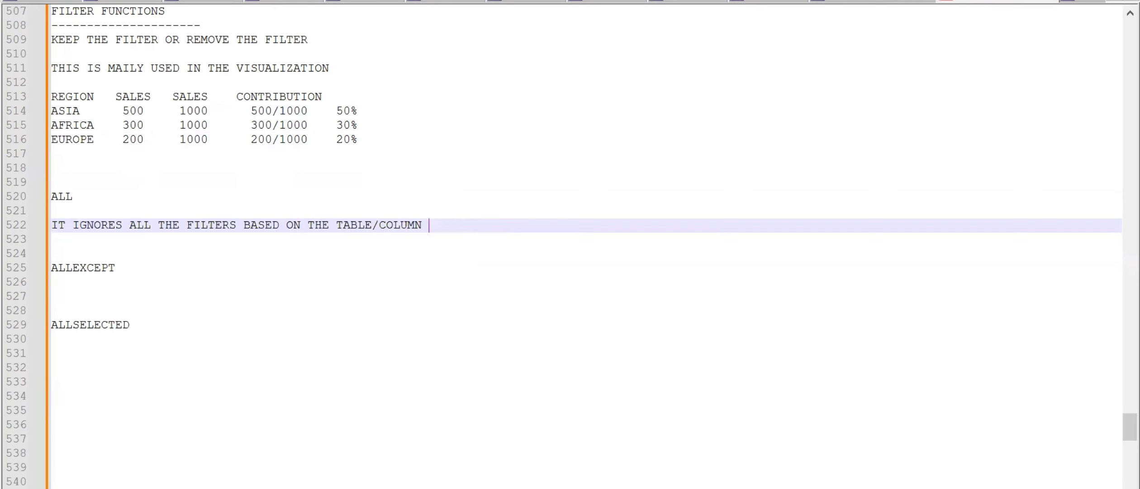
Add the syntax line ALL(TABLENAME/COLUMNAME) below the note on ignoring filters
key("Return")
key("Return")
type("A")
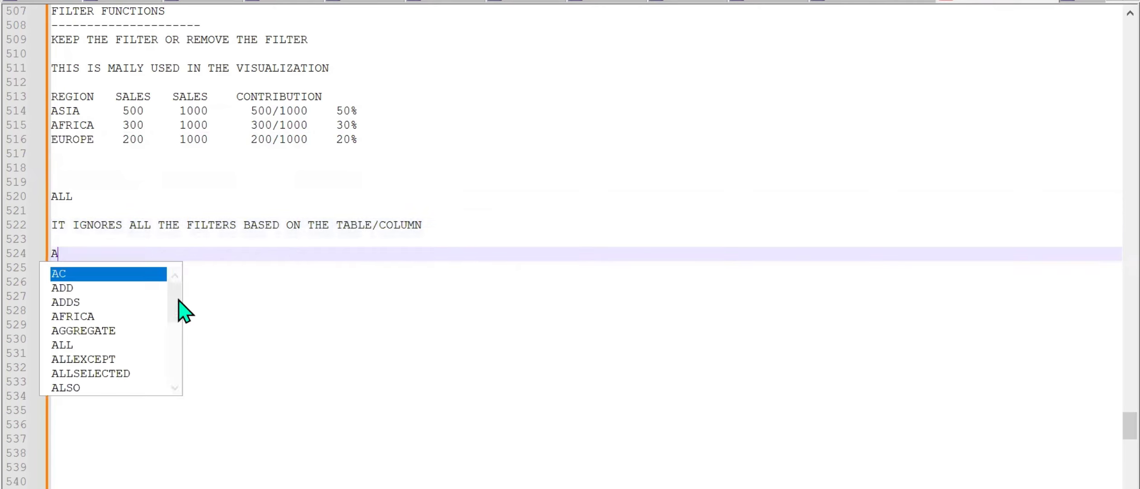
type("LL(TABLENAME/COLUMNAME")
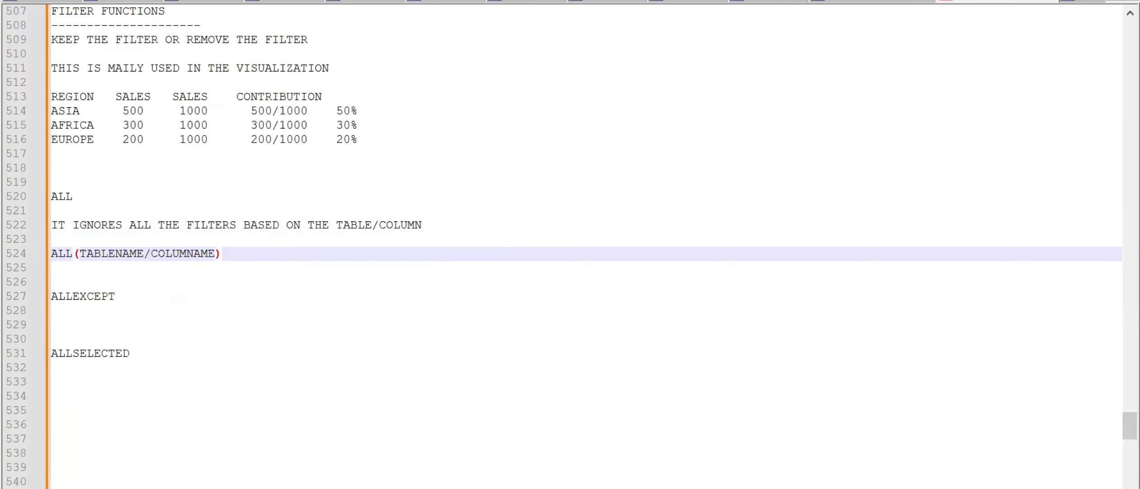
Insert the line "REMOVES THE FILTERS IN THE VISUAL" between the ALL note and its syntax
left_click(442, 224)
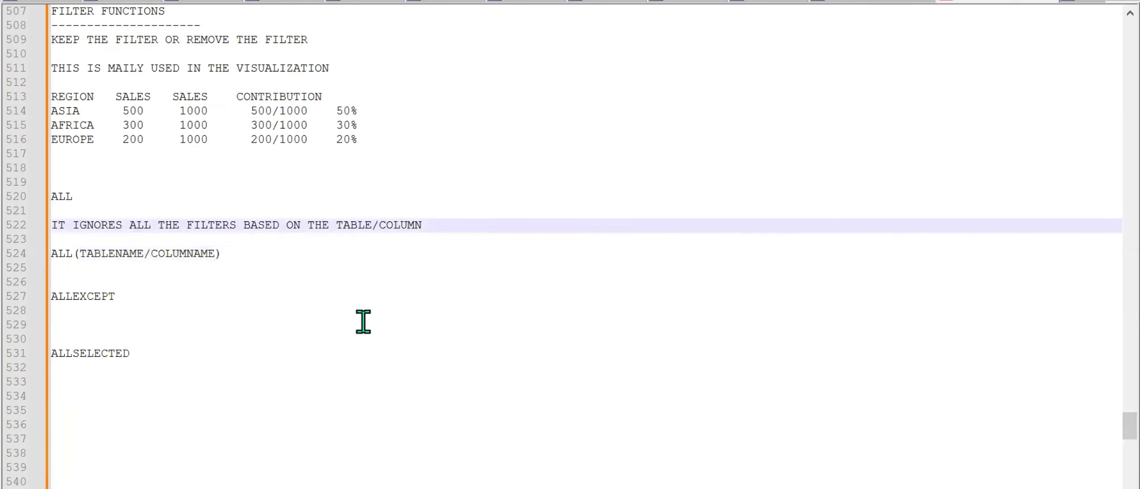
key("Return")
key("Return")
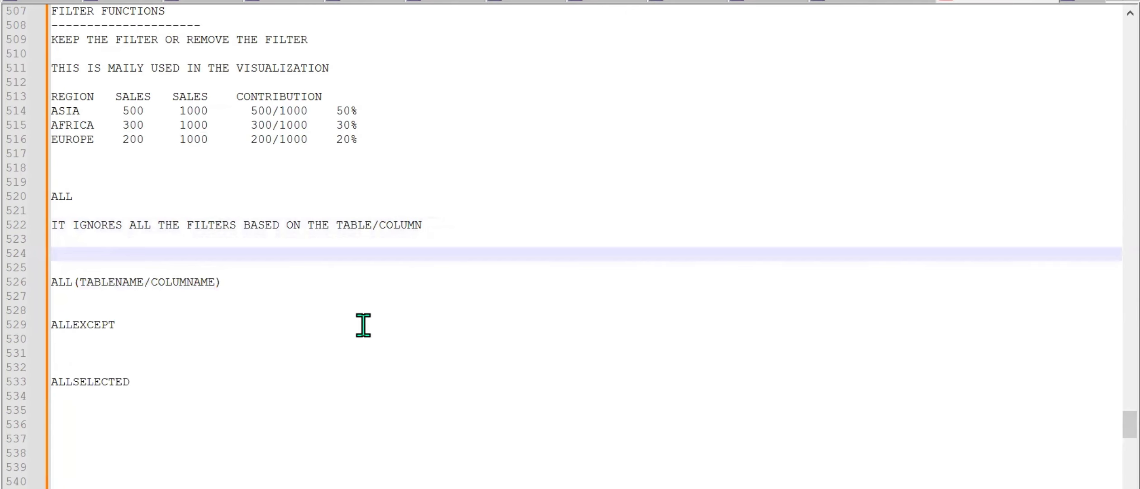
type("REMOVES THE ")
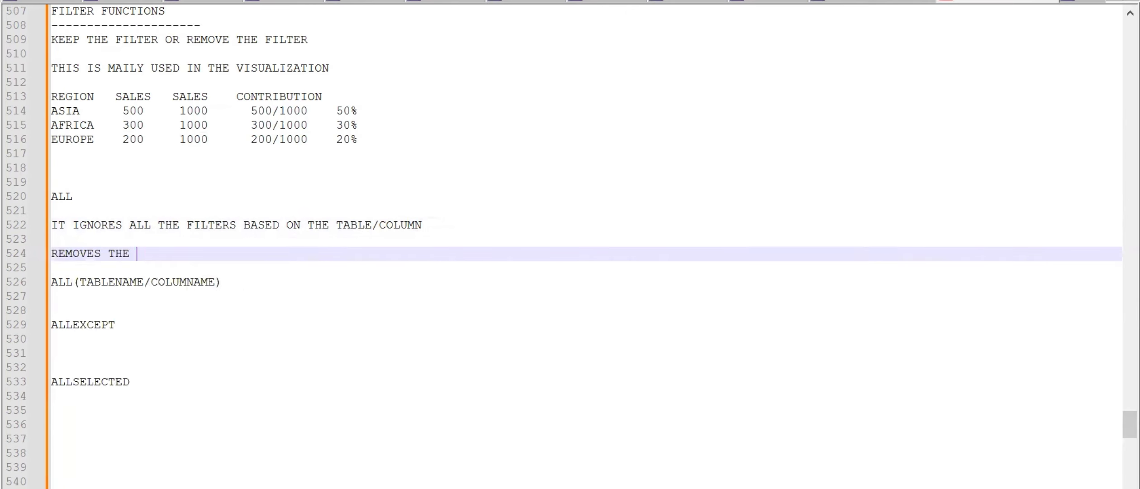
type("FILTERS IN")
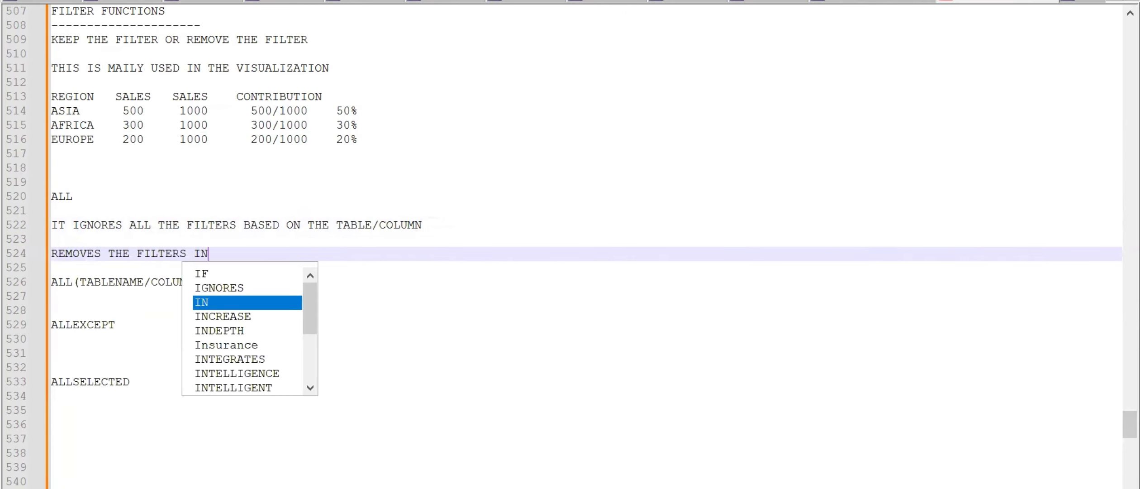
type(" THE VISUAL")
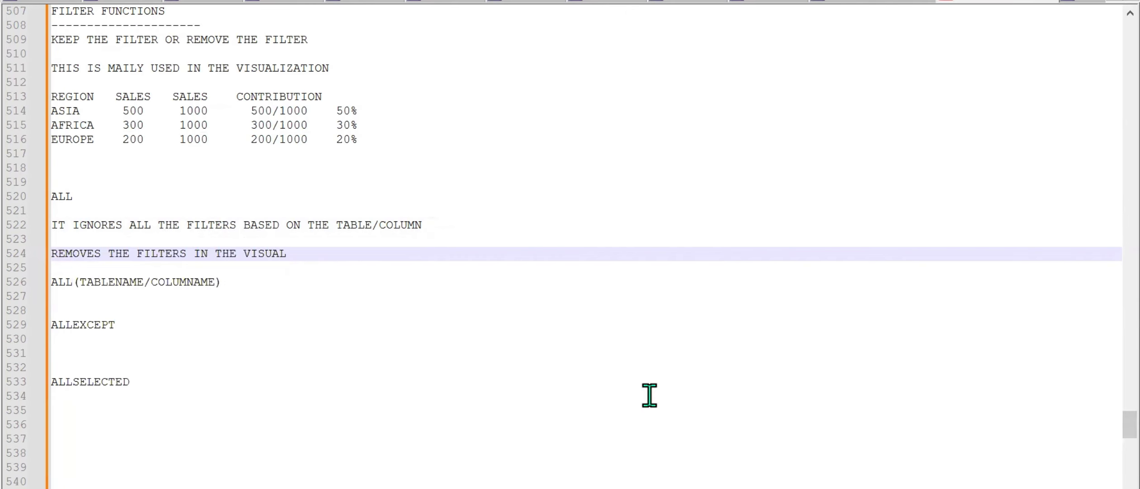
Switch to Power BI Desktop's report view and add an empty table visual to the blank page
mouse_move(639, 484)
left_click(518, 464)
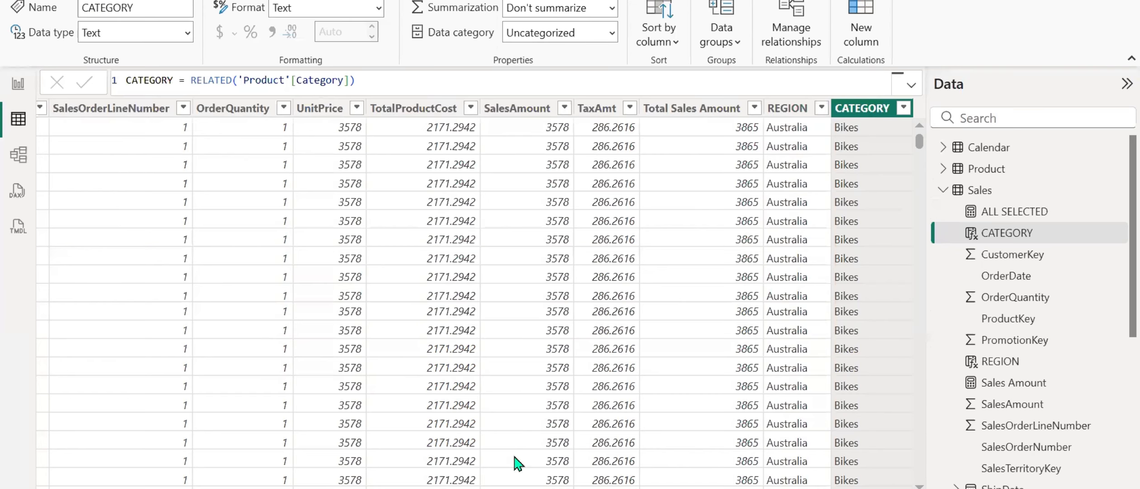
left_click(19, 84)
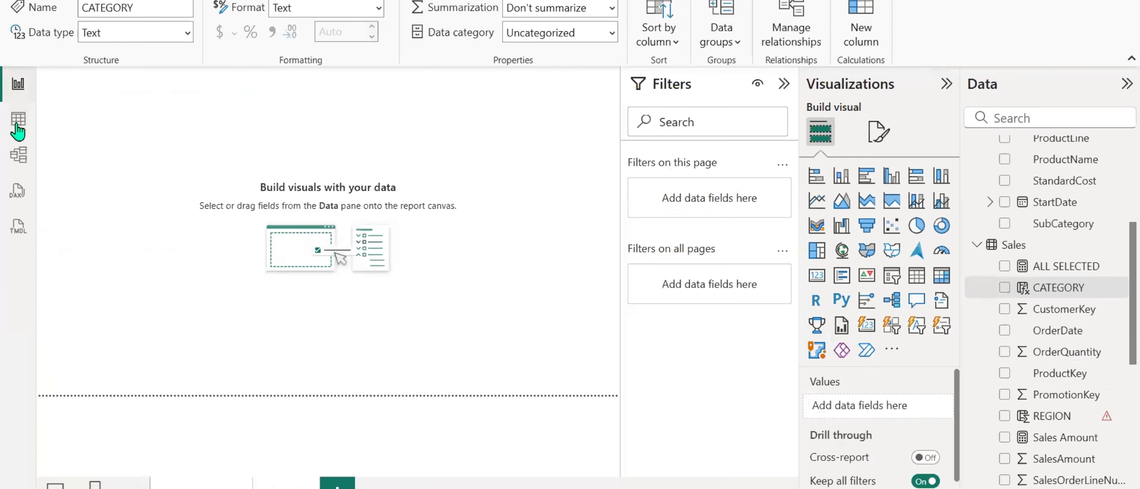
left_click(917, 275)
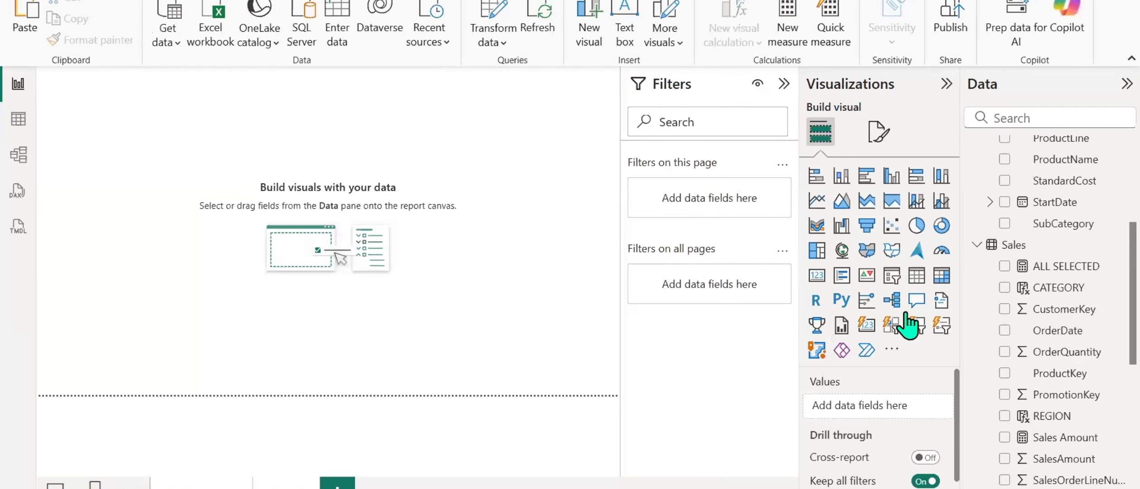
Fill the table visual with Region from Territory and Total Sales from Sales, and move it lower on the page
scroll(1104, 321, "down", 6)
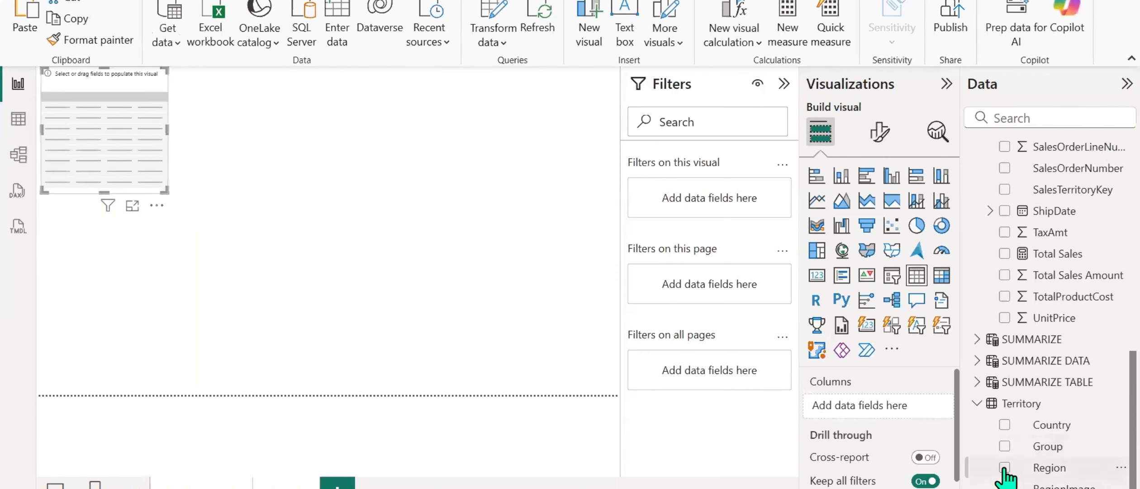
left_click(1005, 467)
left_click_drag(118, 154, 135, 299)
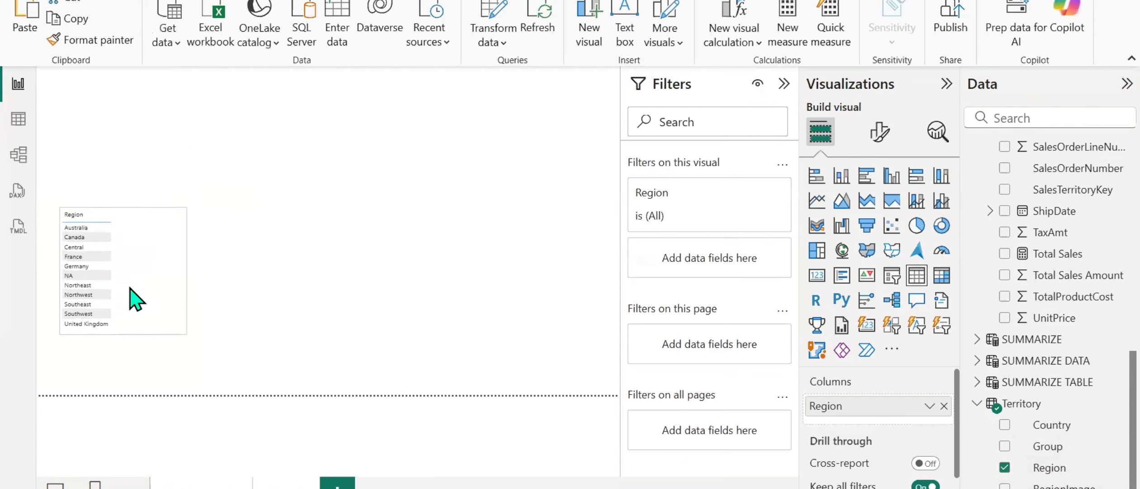
scroll(1104, 405, "up", 2)
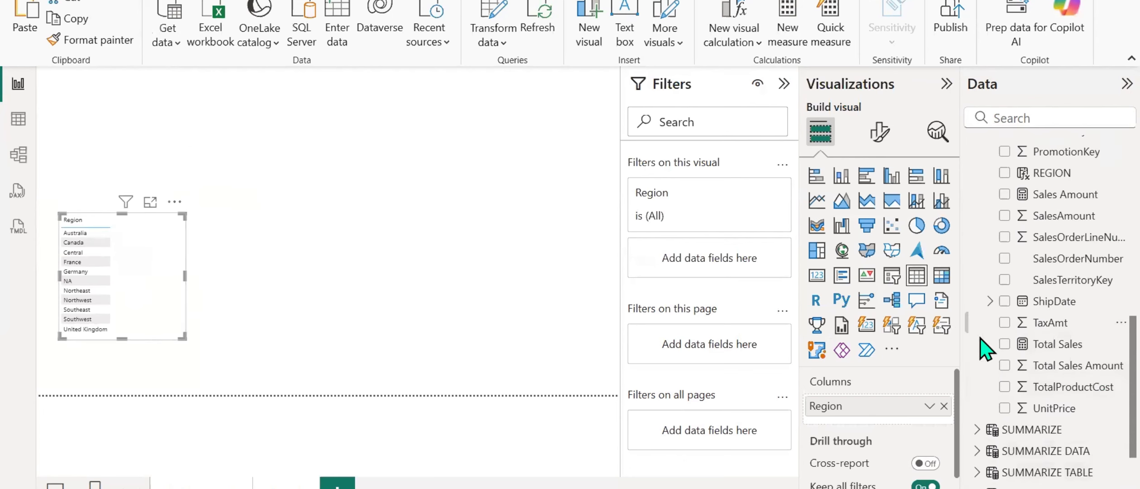
left_click(1005, 344)
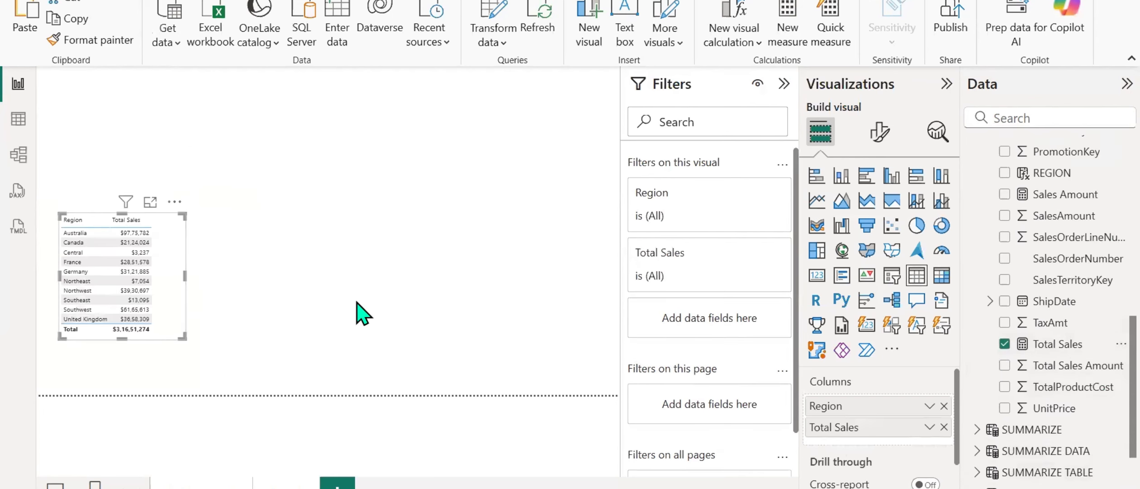
Set the table visual's global font size to 15
left_click(880, 136)
left_click(875, 174)
type("FONT")
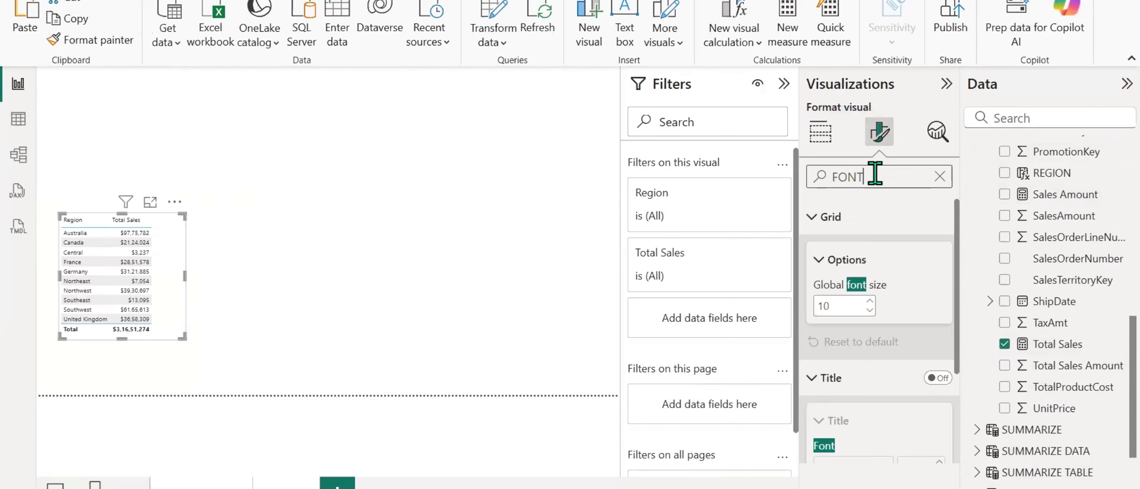
double_click(852, 301)
type("15")
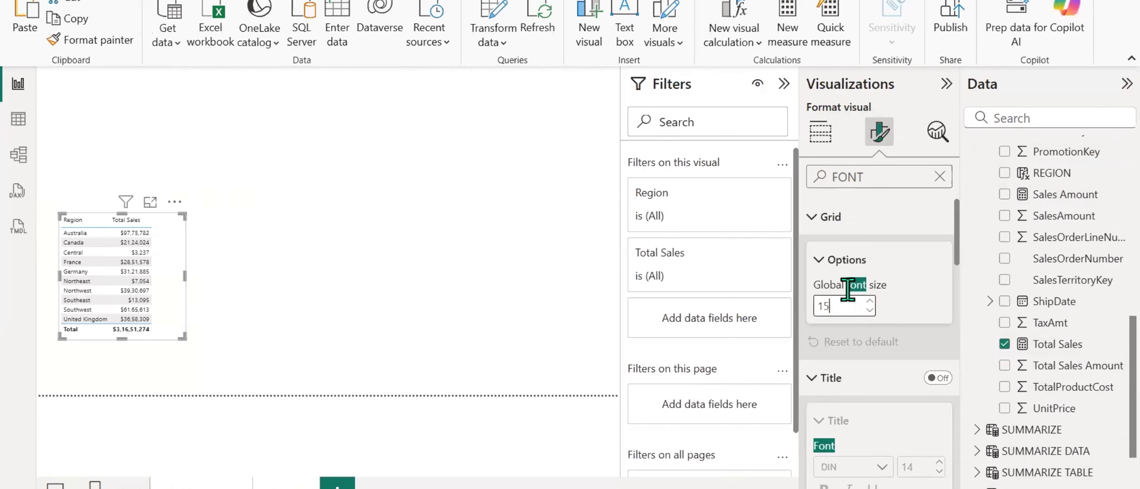
Enlarge the table visual so all its rows fit and reposition it on the page
left_click_drag(186, 334, 297, 426)
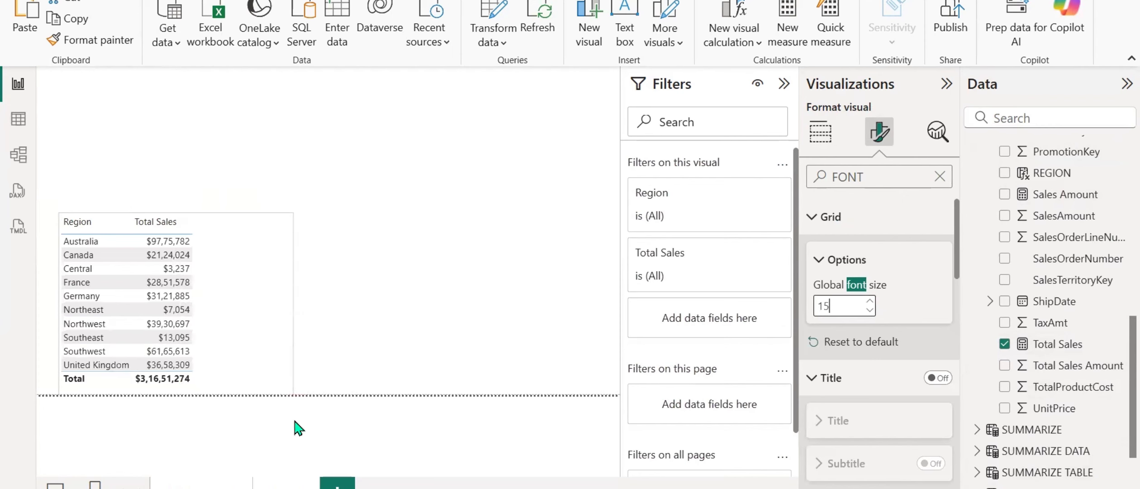
left_click_drag(227, 325, 226, 285)
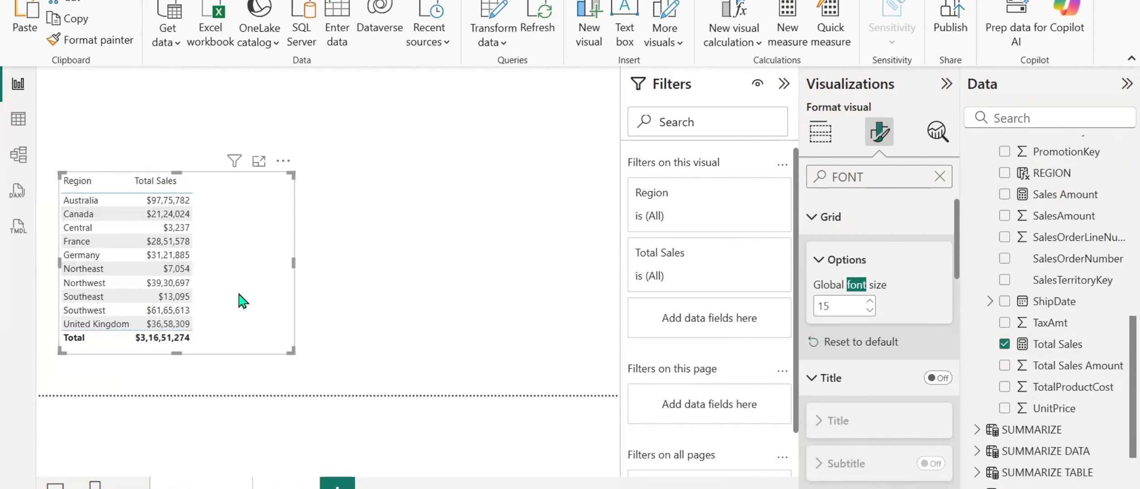
left_click_drag(239, 294, 238, 322)
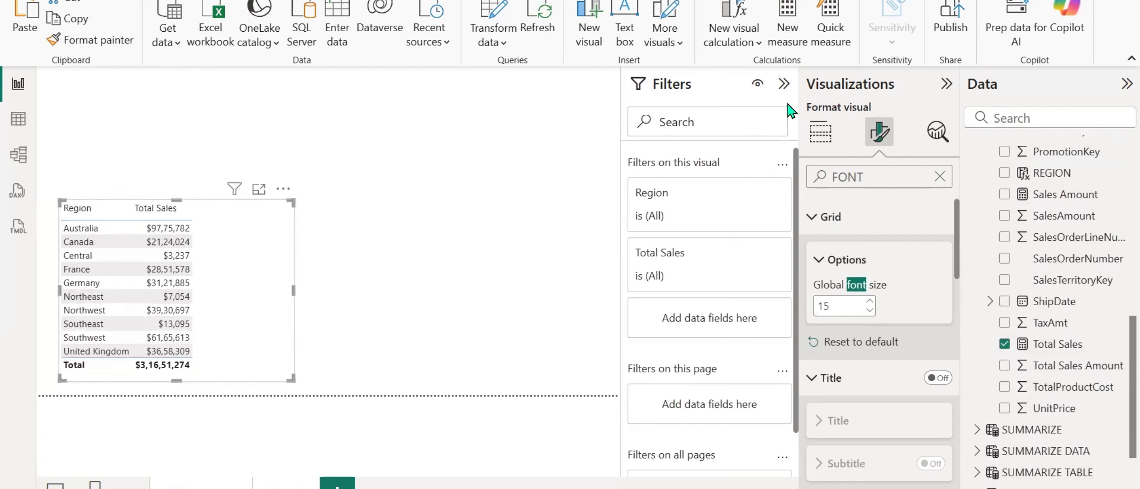
Remove Region from the table visual and add Region from Territory back as the first column
left_click(820, 132)
left_click_drag(947, 412, 365, 416)
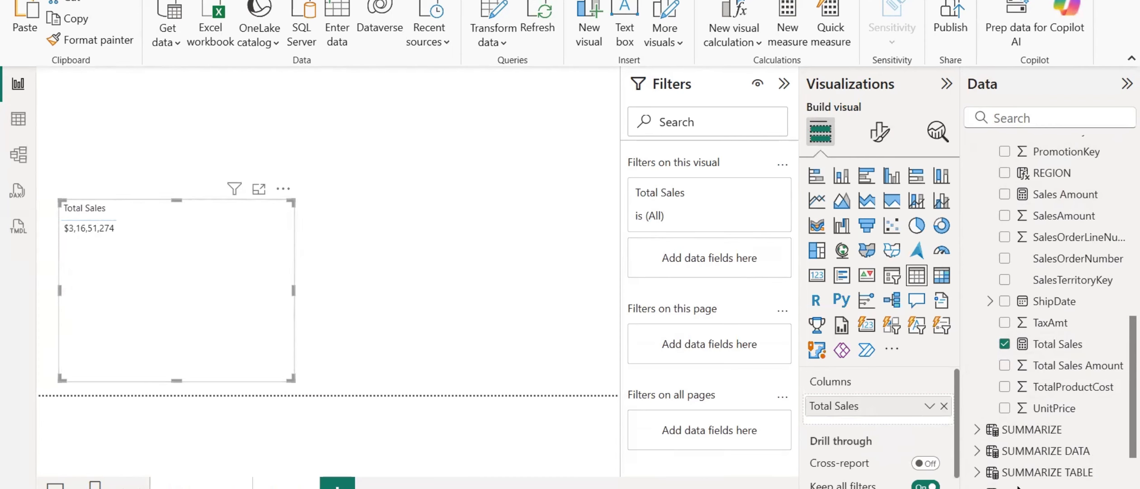
scroll(1099, 438, "down", 2)
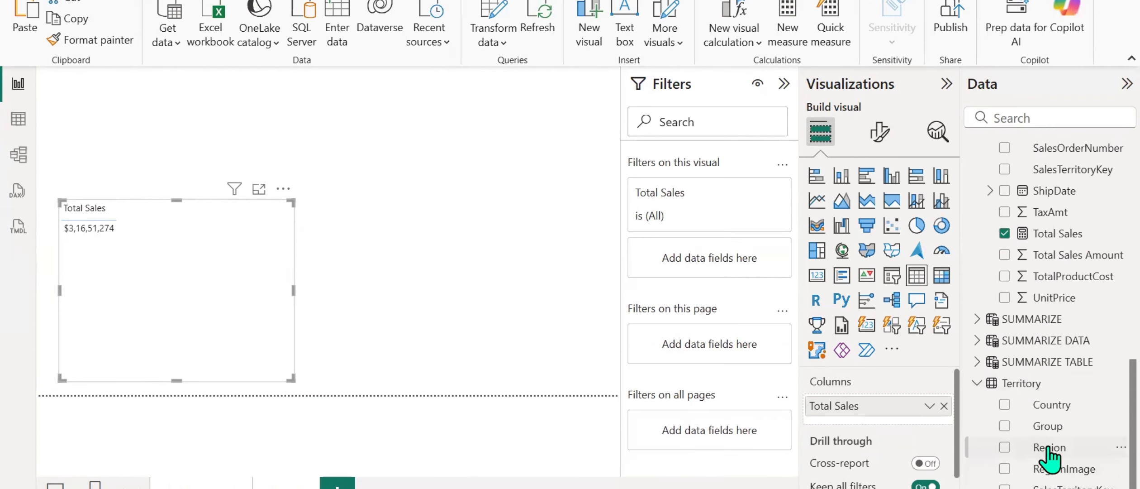
left_click_drag(1040, 447, 882, 405)
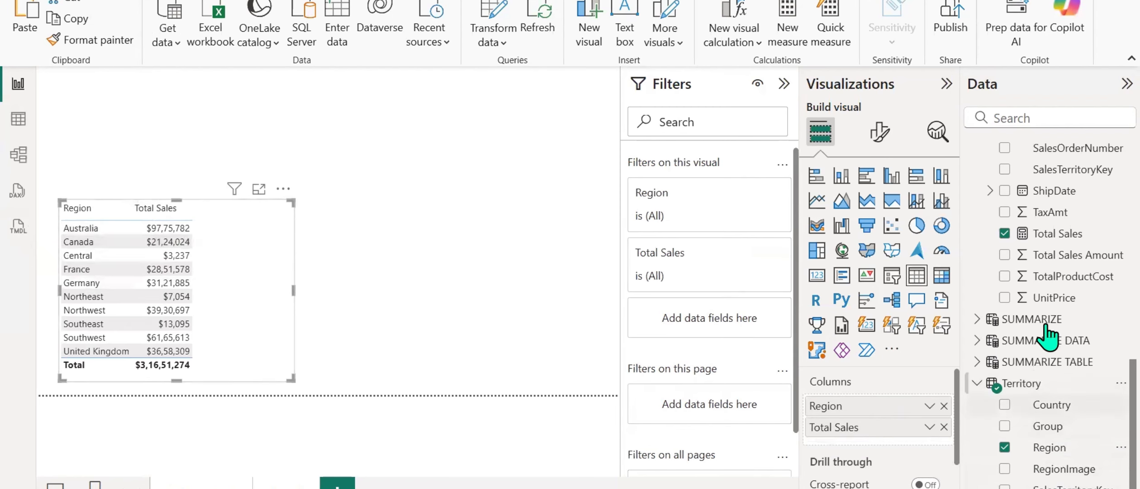
Create a measure in the Sales table: ALL SALES = CALCULATE([Total Sales], ALL(Territory[Region]))
right_click(1046, 244)
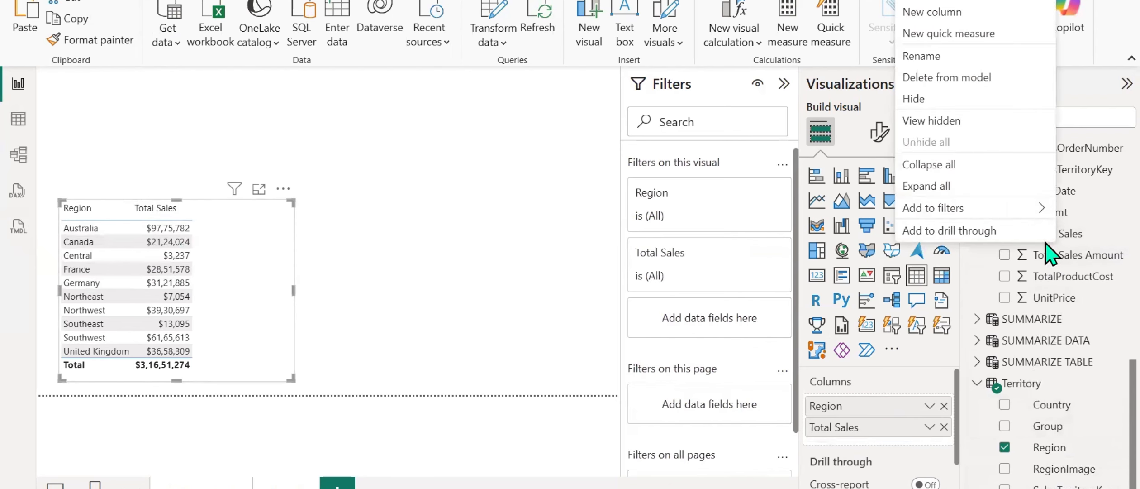
left_click(932, 1)
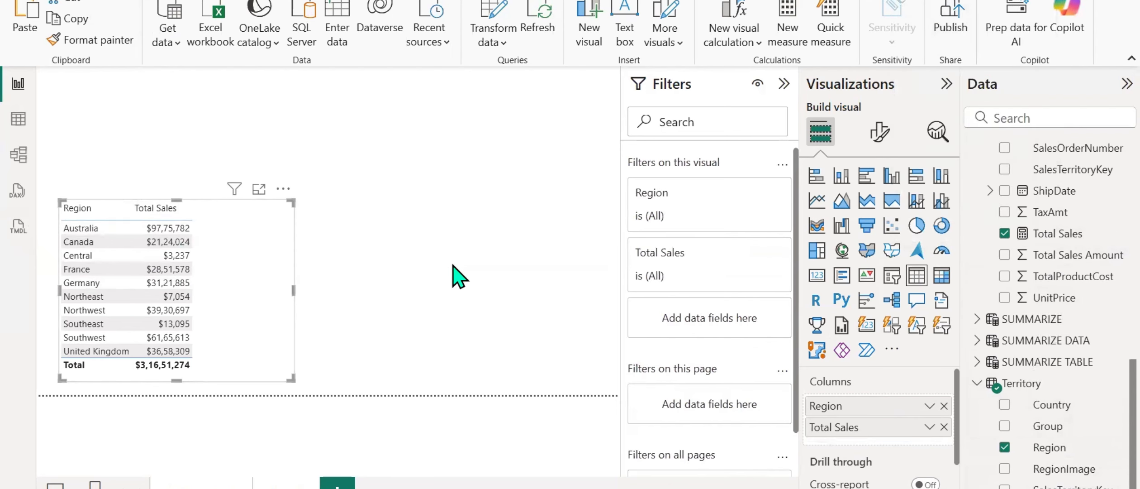
type("ALL SALES")
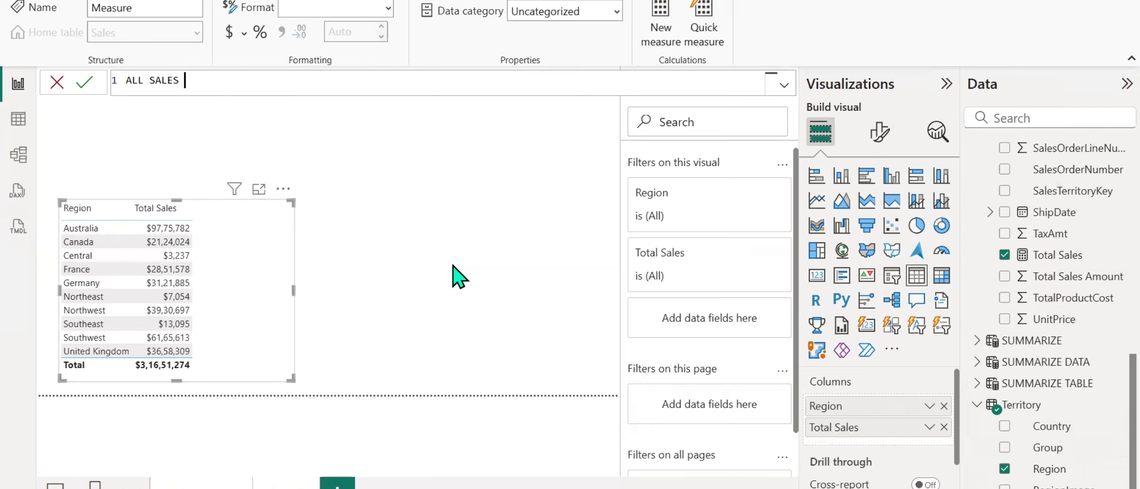
type(" = CALCULATE(")
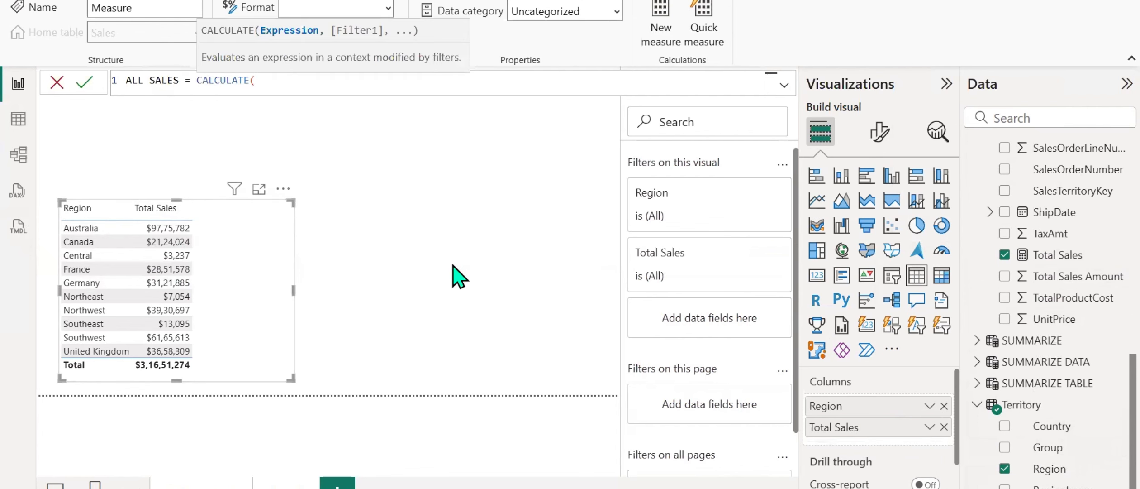
type("[T")
key("Tab")
type(", ALL")
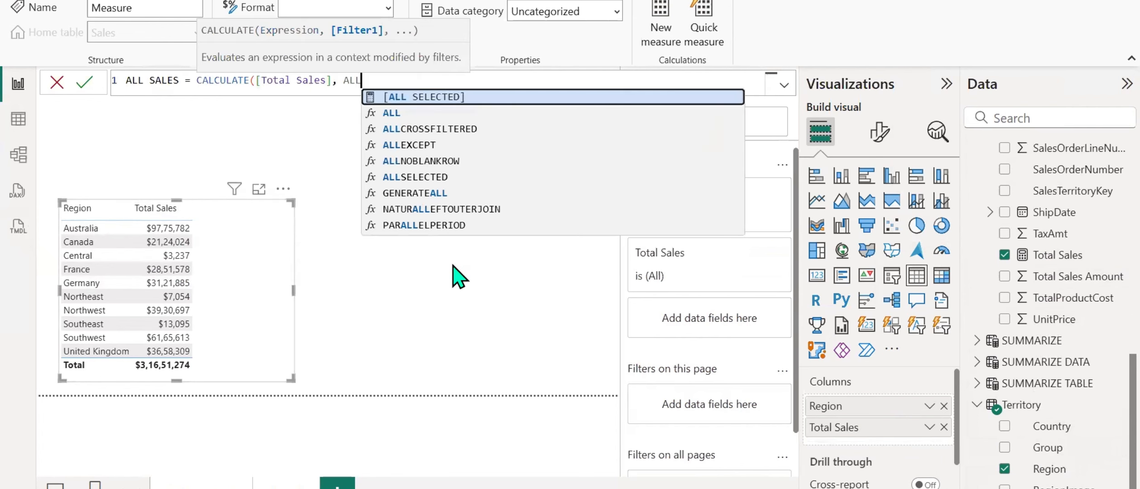
type("(")
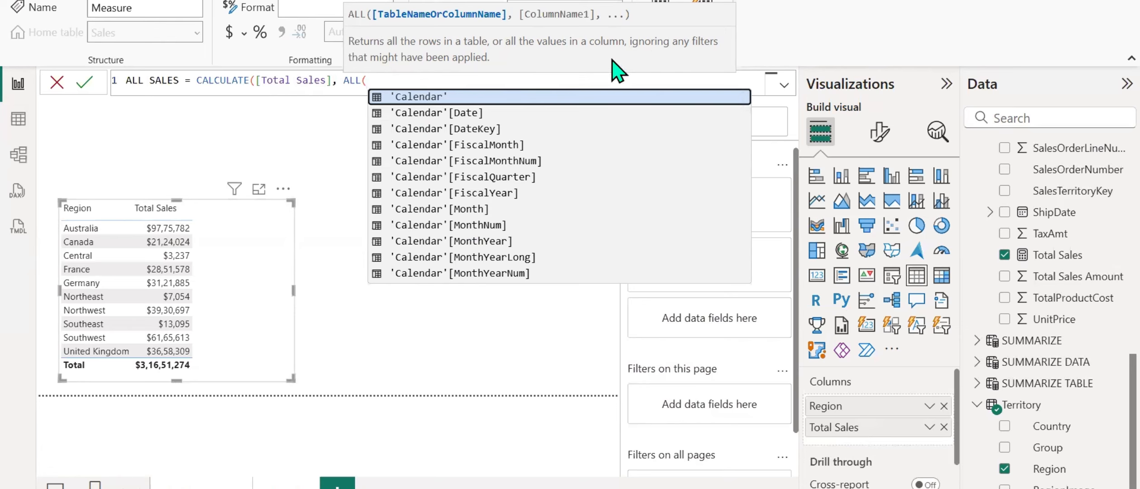
type("REGIO")
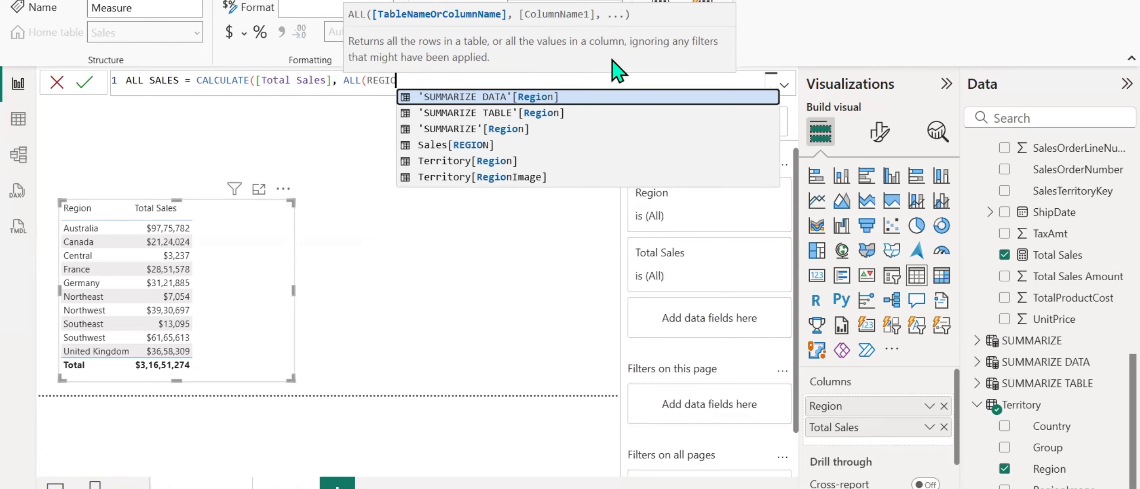
key("Down")
key("Down")
key("Down")
key("Down")
key("Tab")
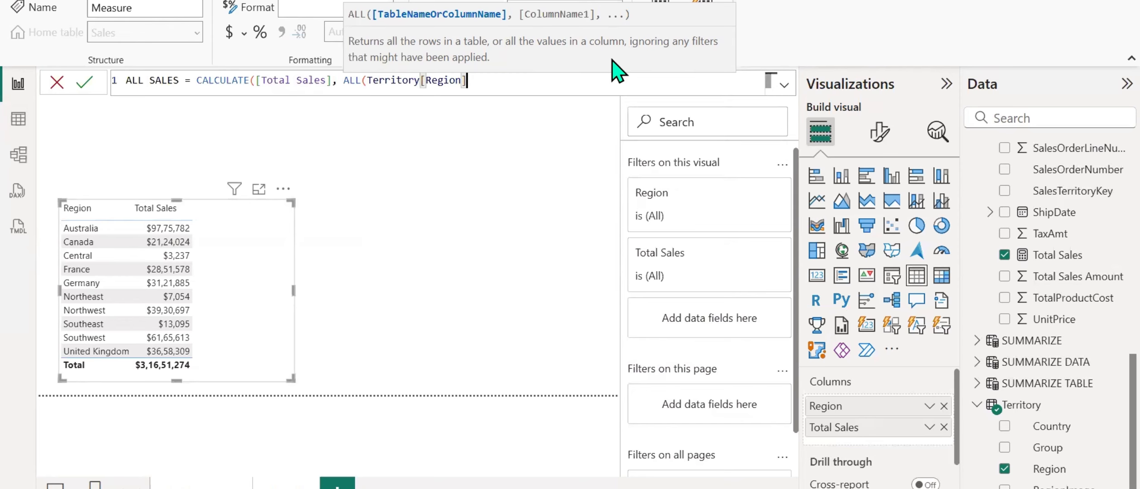
type("))")
key("Return")
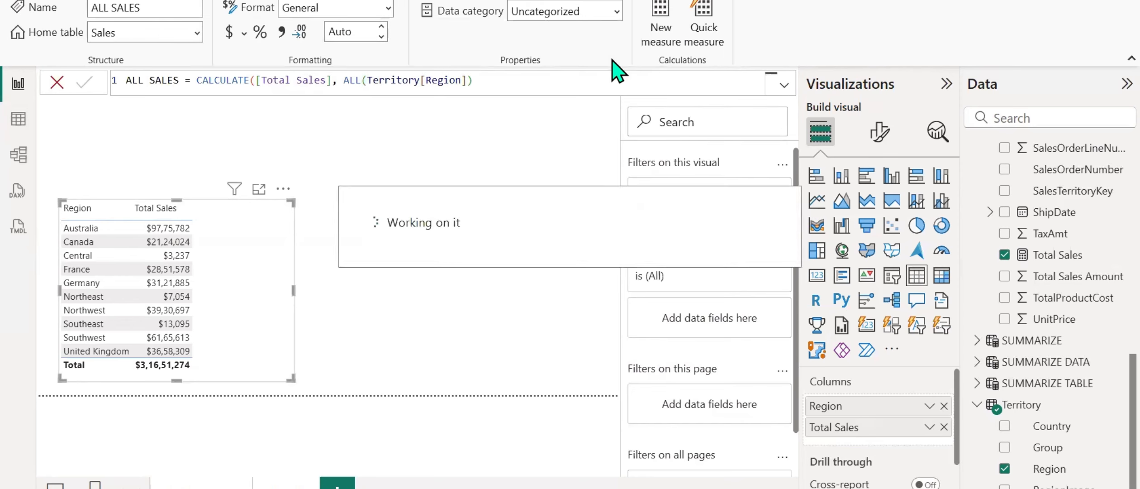
Add the ALL SALES measure to the table visual and make the visual wider and taller so every row fits
scroll(1029, 292, "up", 6)
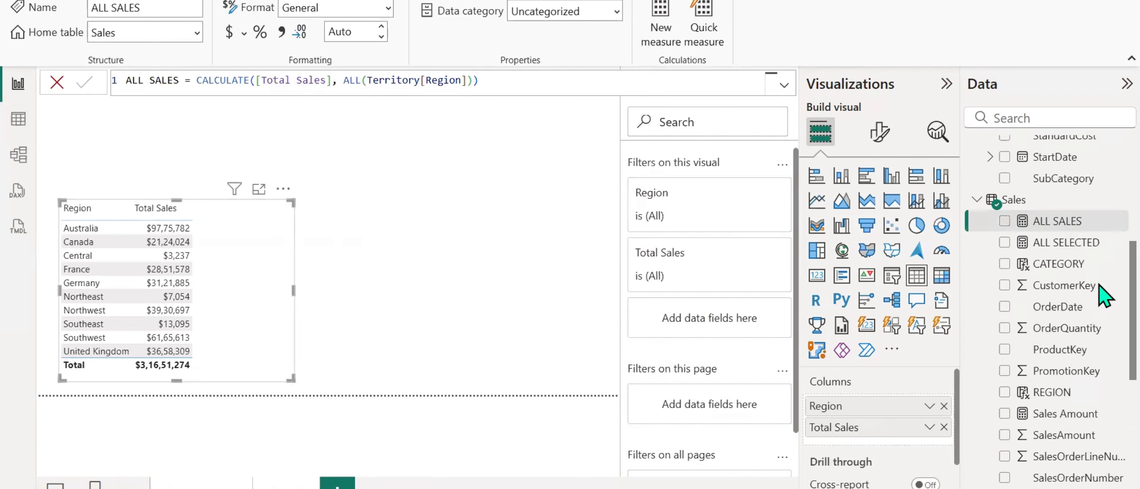
left_click(1004, 250)
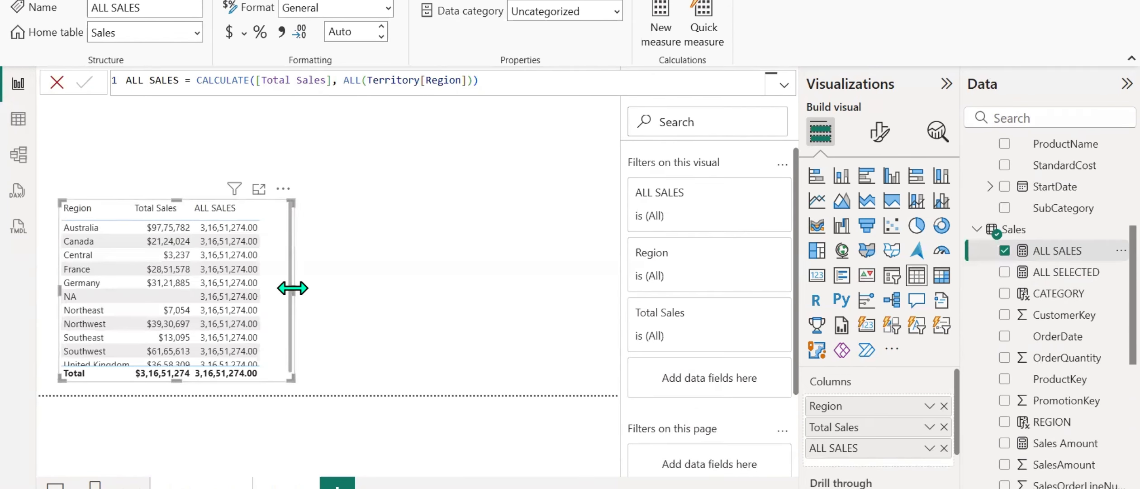
left_click_drag(293, 291, 327, 291)
left_click_drag(192, 381, 196, 396)
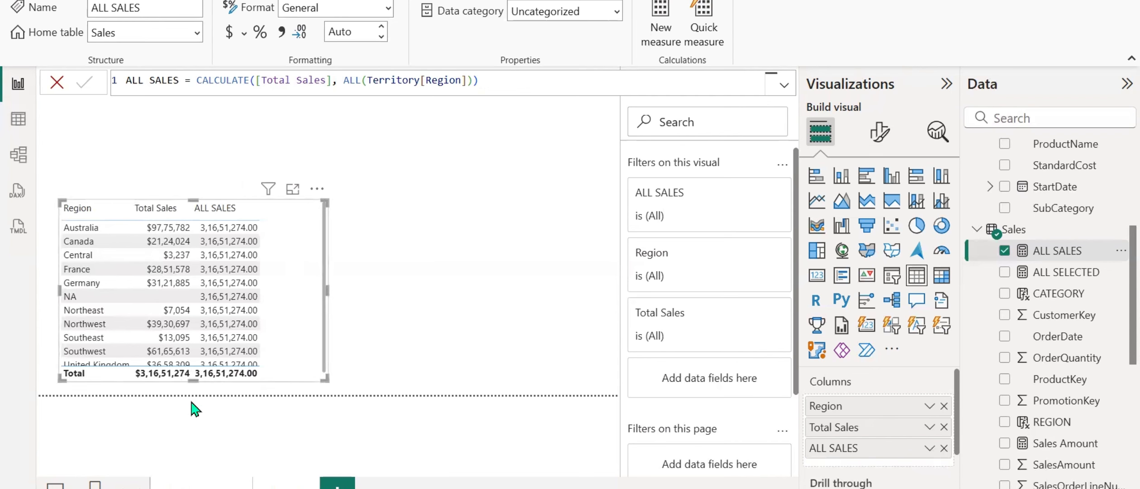
Set the table visual's global font size to 19 and widen the visual further
left_click(879, 132)
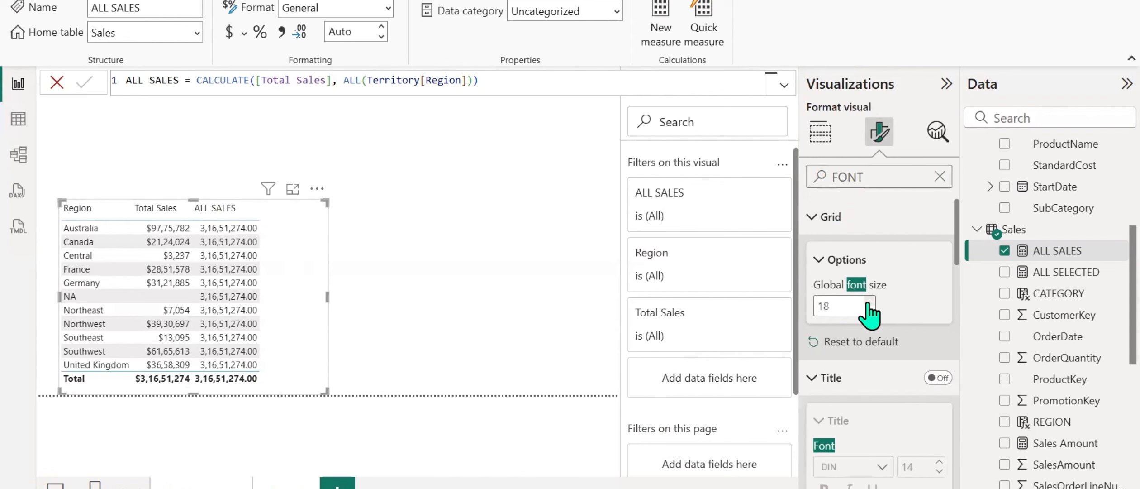
left_click(869, 301)
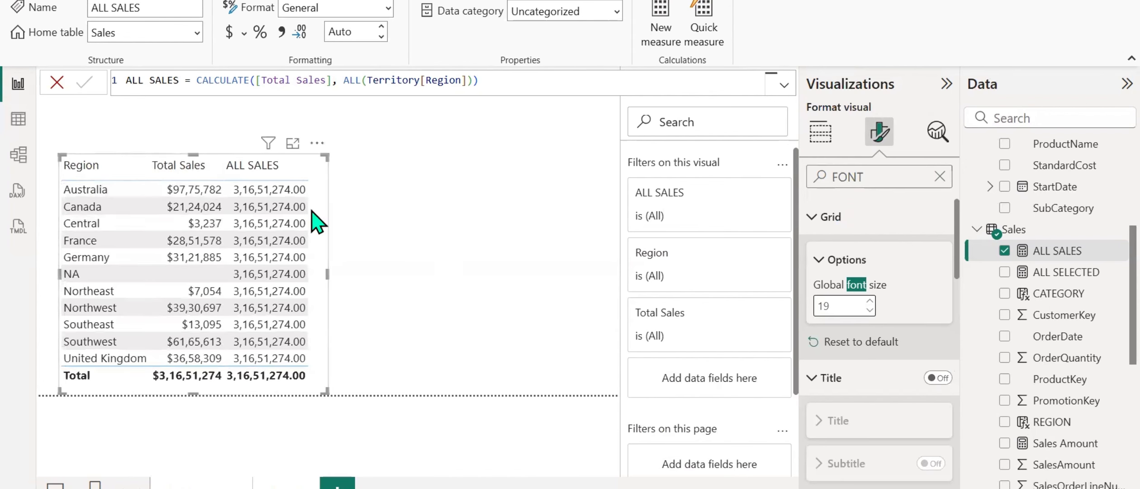
left_click_drag(328, 274, 385, 276)
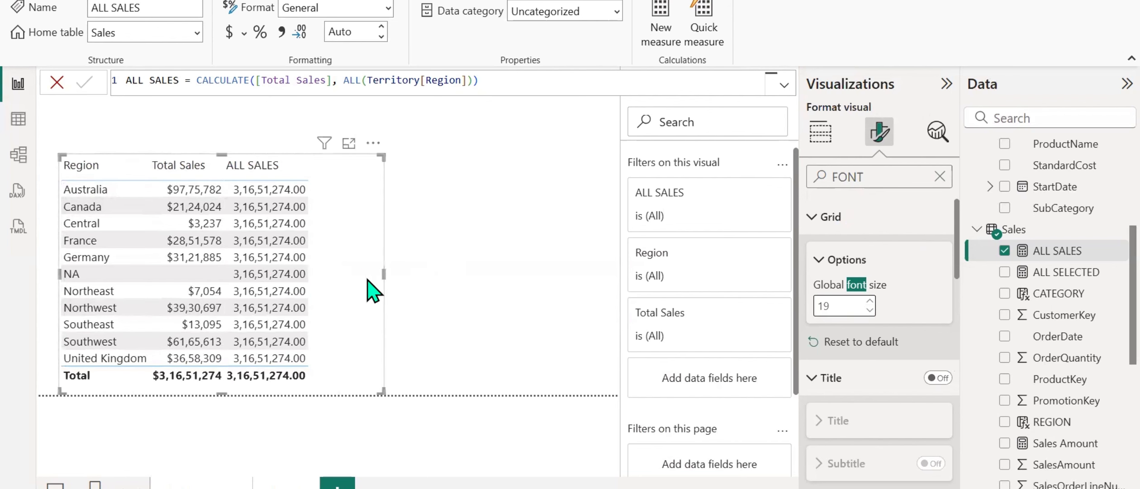
Add a slicer beside the table, narrow it to clear the table, and fill it with Region from Territory
left_click(579, 312)
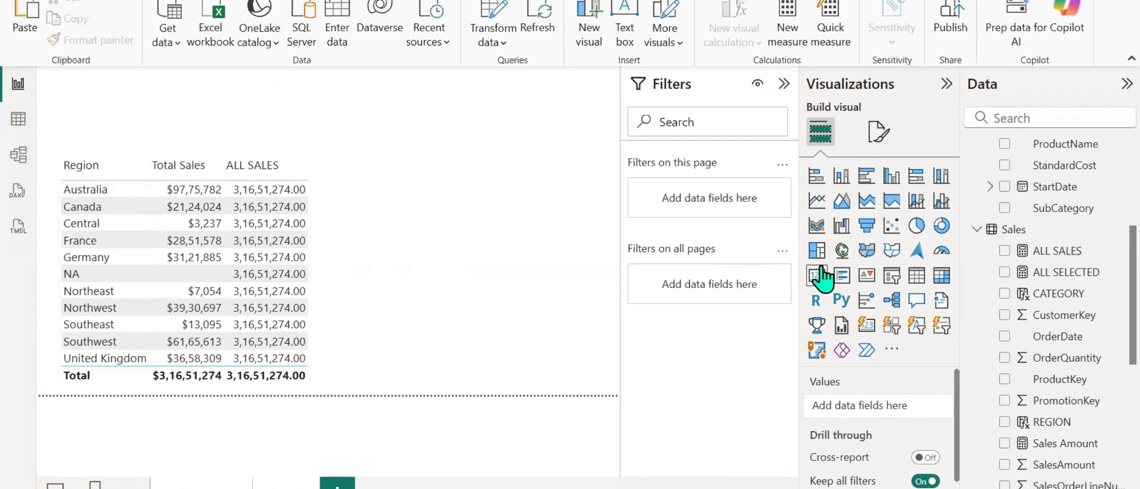
left_click(892, 274)
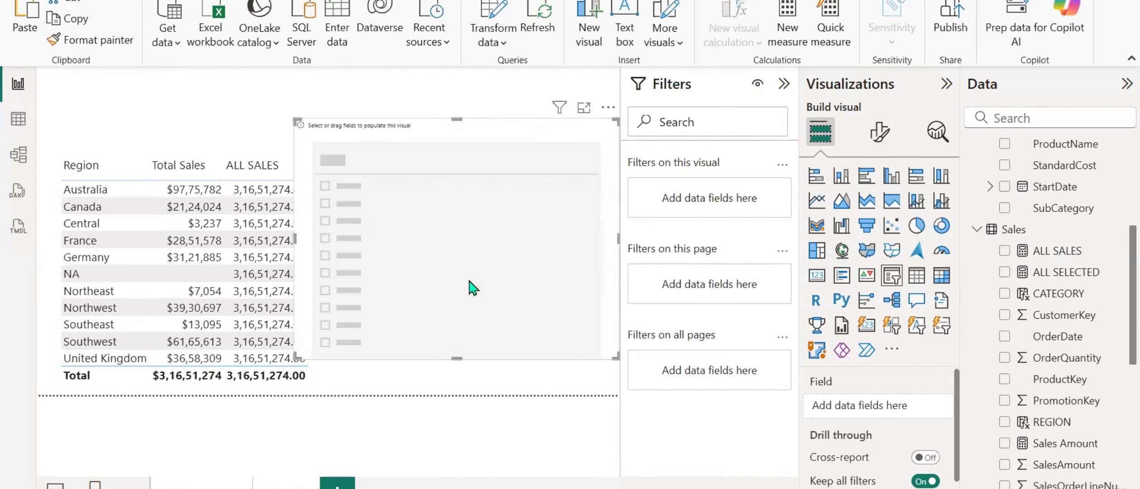
left_click_drag(295, 246, 395, 240)
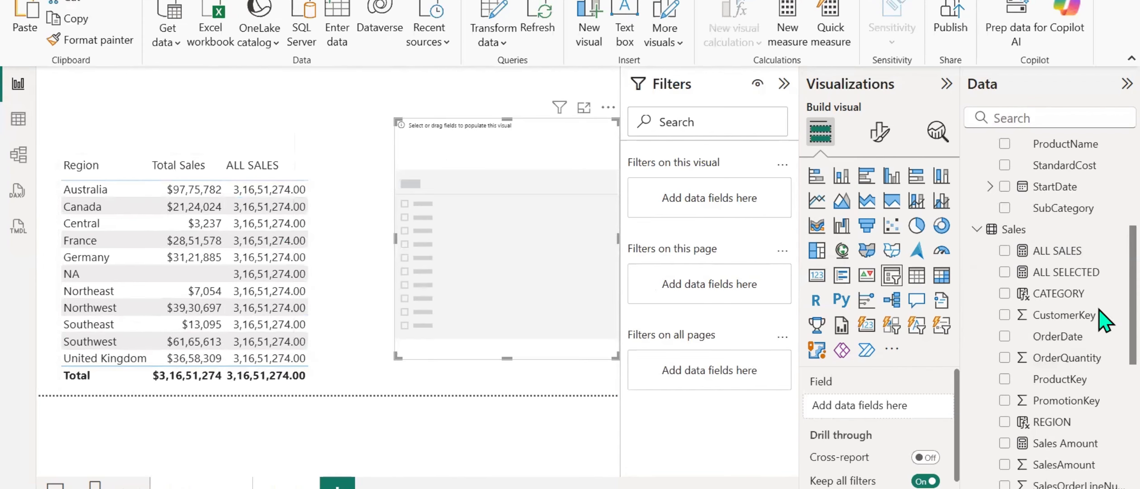
scroll(1104, 312, "down", 8)
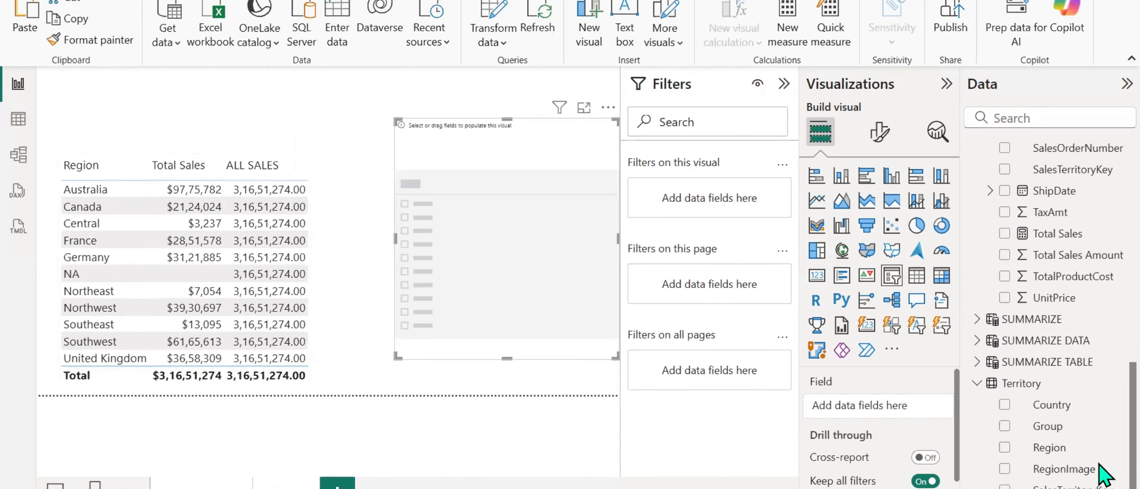
left_click(1003, 447)
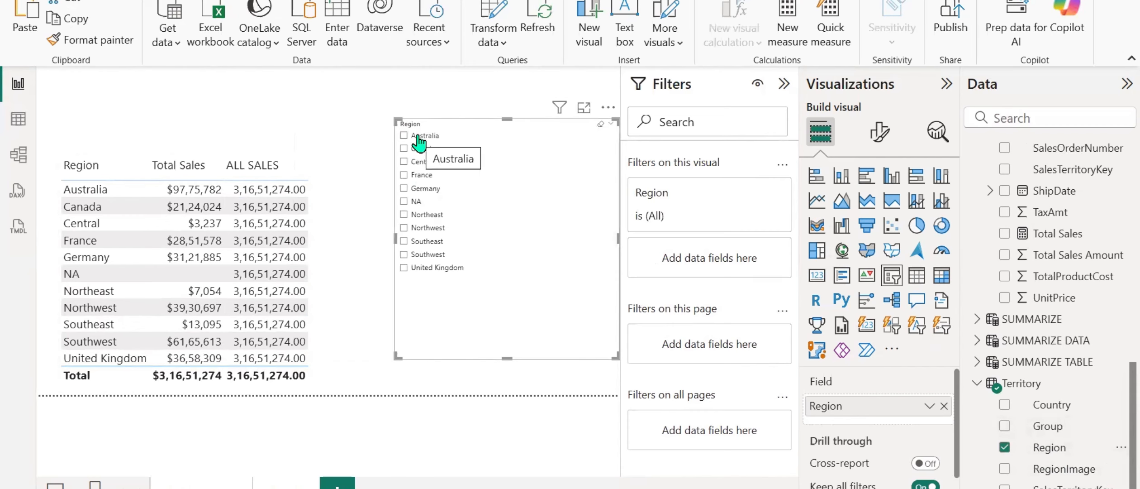
Filter the table by Australia and by Canada with the Region slicer to compare Total Sales with ALL SALES, and clear the selection
left_click(418, 137)
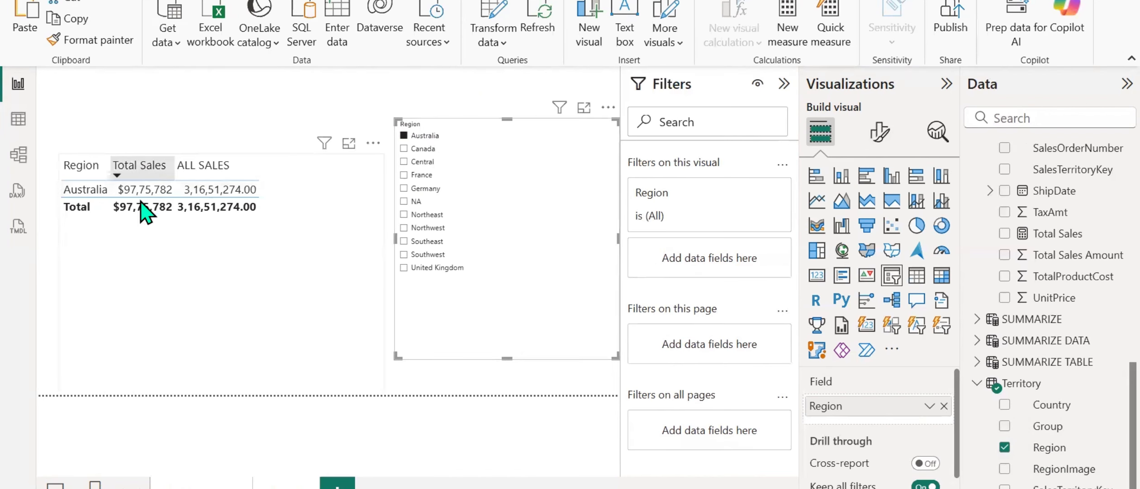
left_click(785, 84)
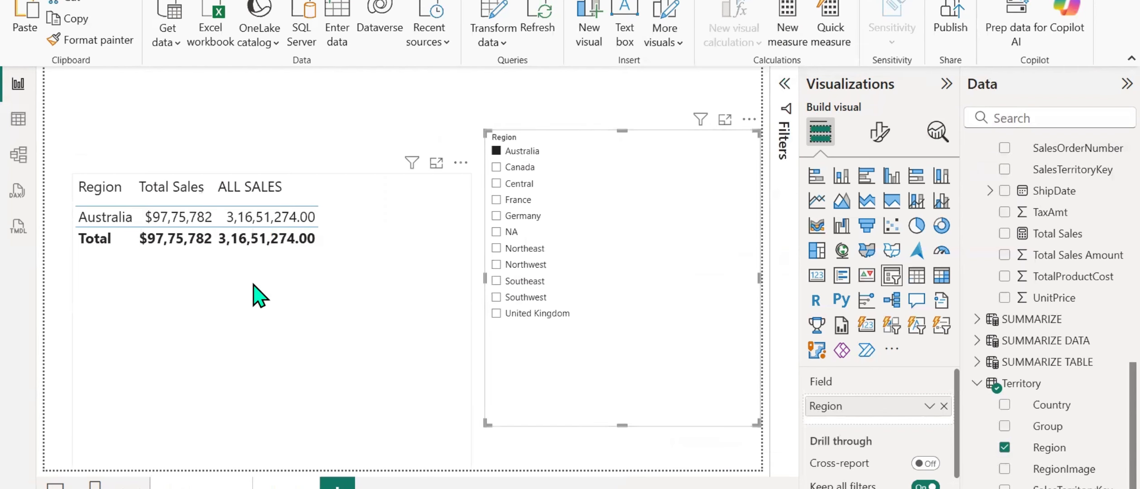
left_click(500, 166)
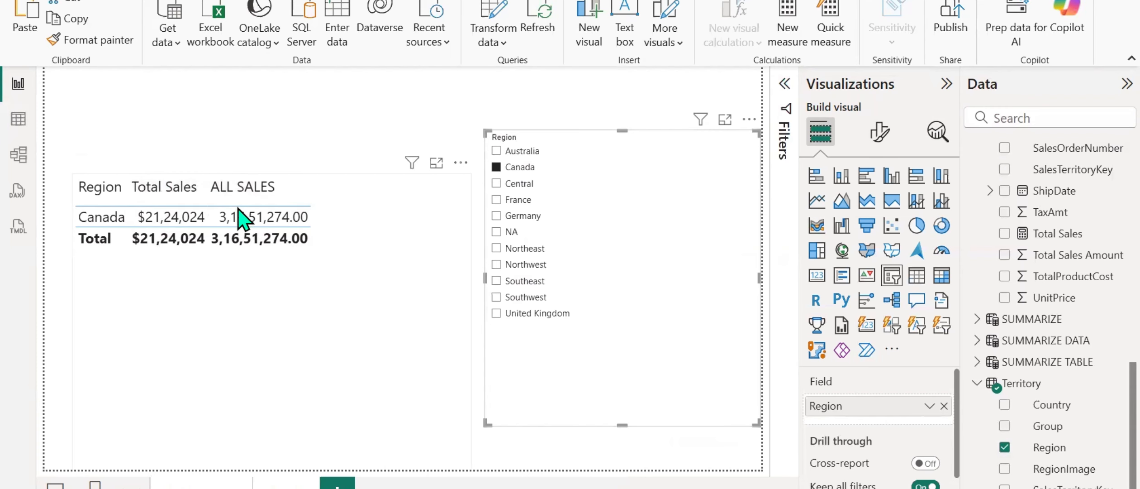
left_click(501, 168)
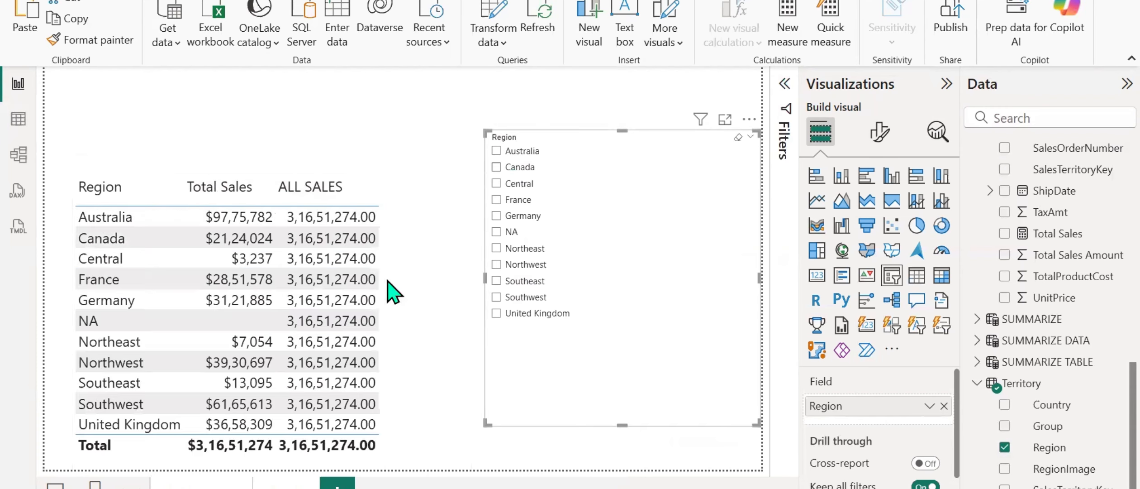
Move the table visual to the page's left edge and widen it up to the slicer
left_click(394, 299)
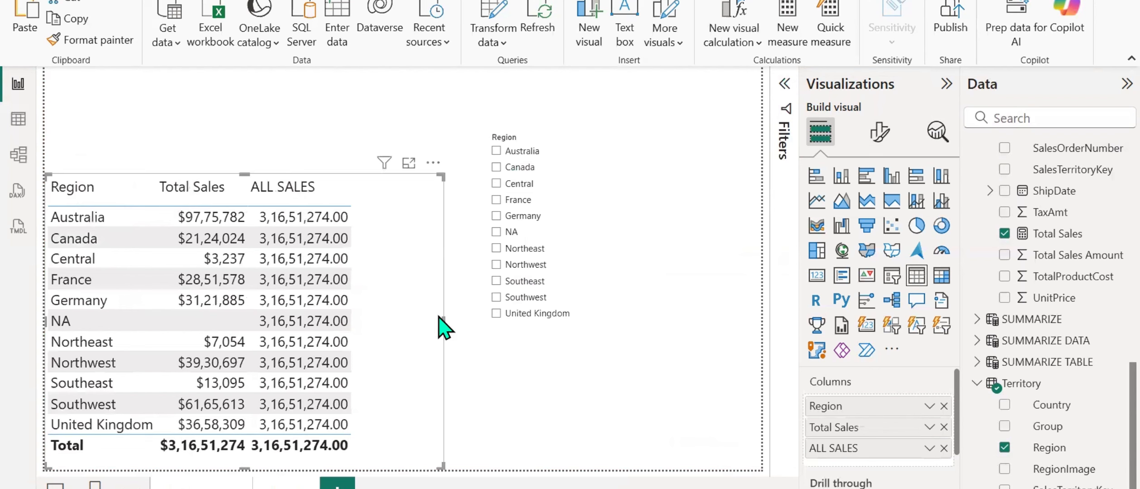
left_click_drag(443, 321, 465, 321)
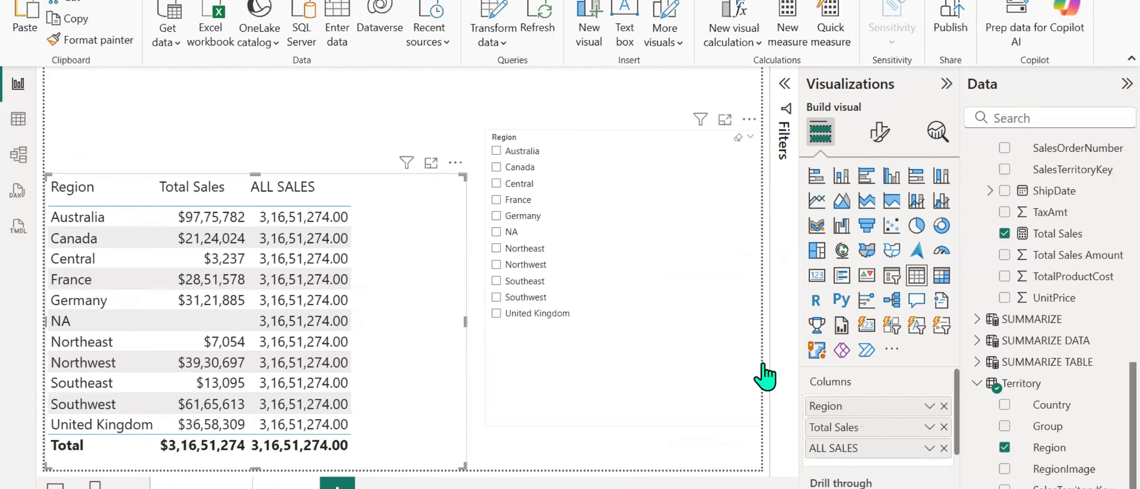
Create a measure in the Sales table: SALES DISTRIBUTION = [Total Sales]/[ALL SALES]
right_click(1080, 257)
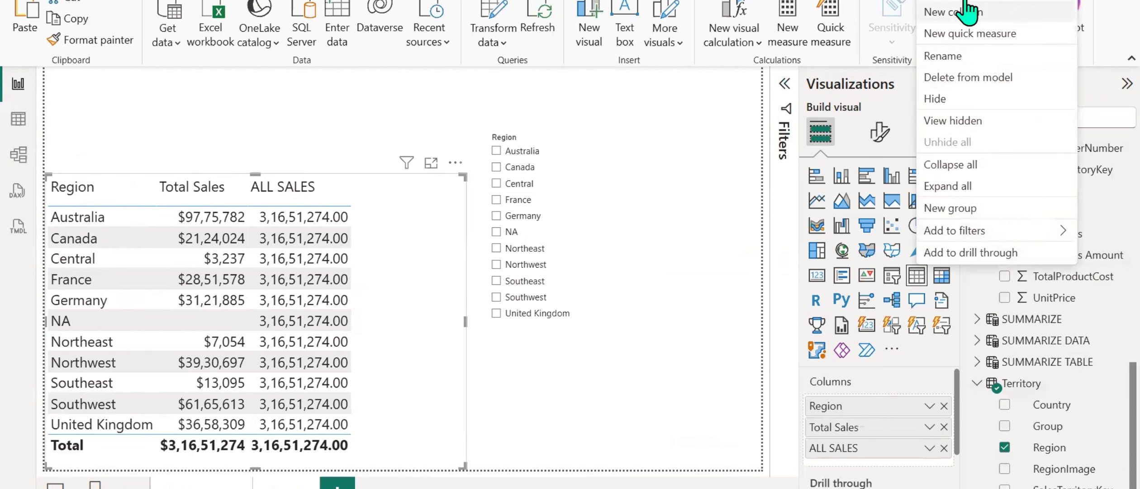
left_click(927, 7)
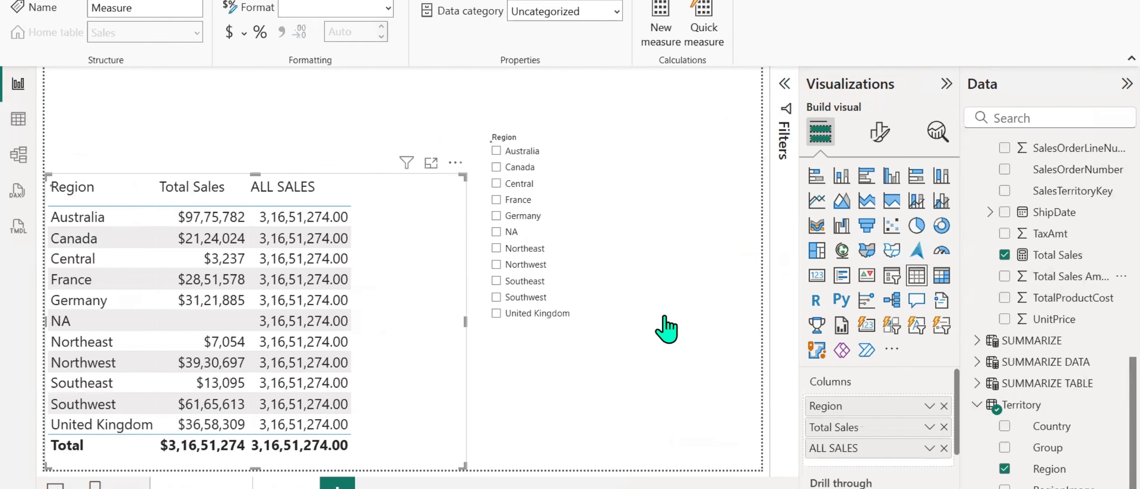
type("SALES DISTRIBUTION =")
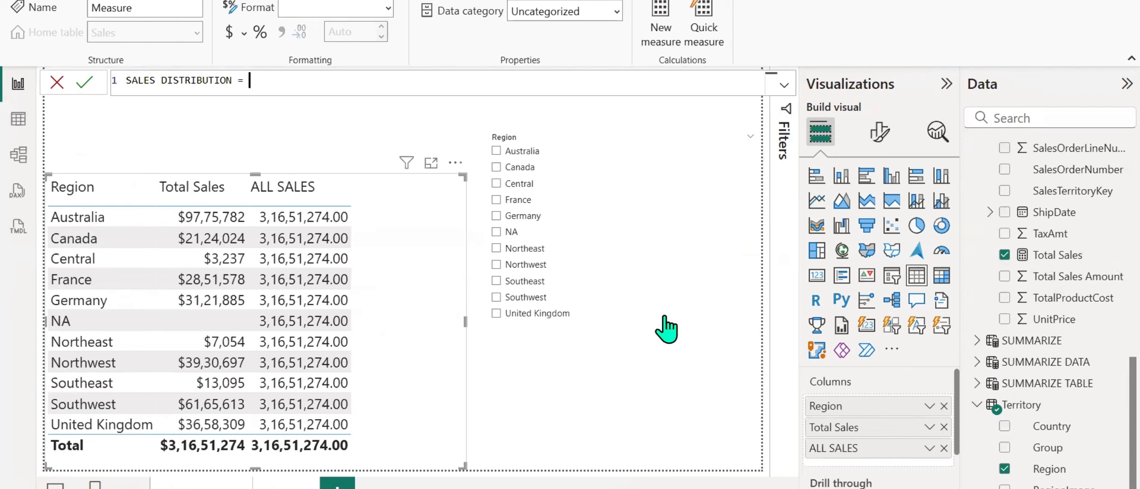
type("[TO")
key("Tab")
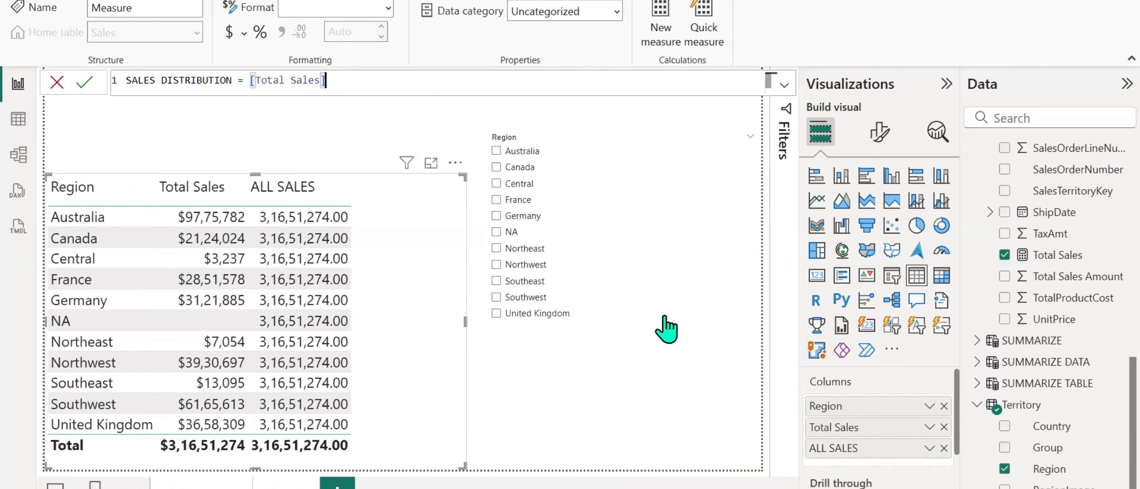
type("/ALL")
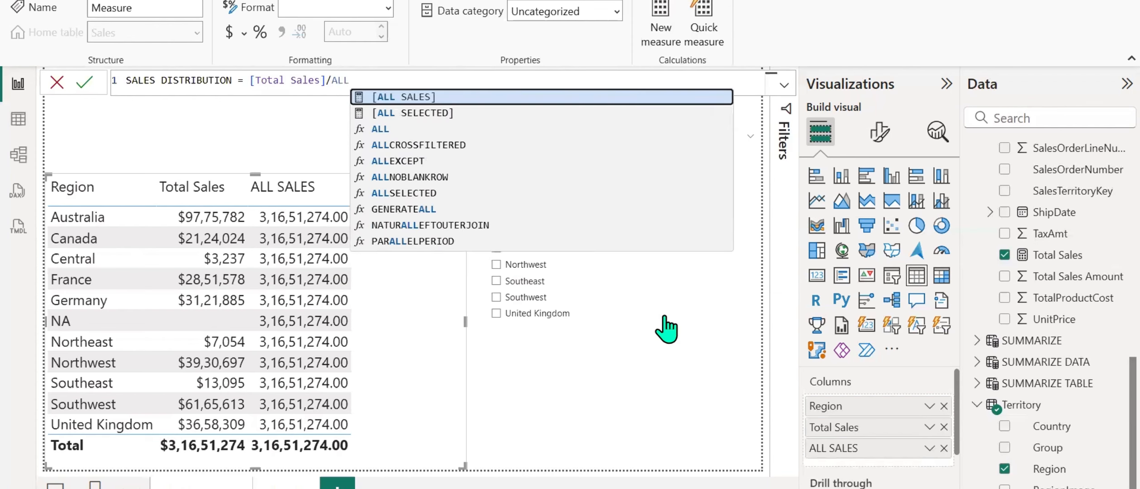
key("Tab")
key("Return")
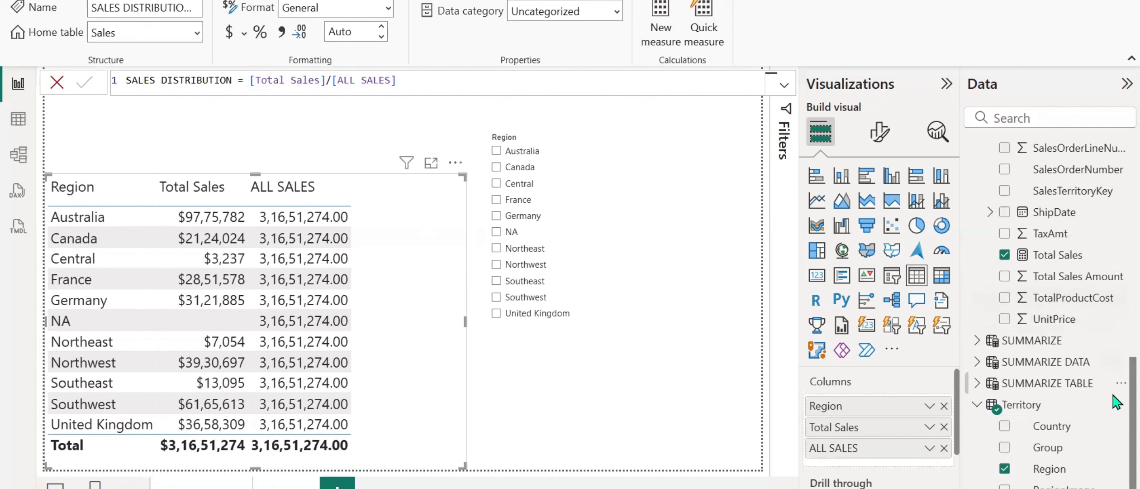
Add the SALES DISTRIBUTION measure to the table and format it as a percentage
scroll(973, 398, "up", 5)
left_click(1004, 300)
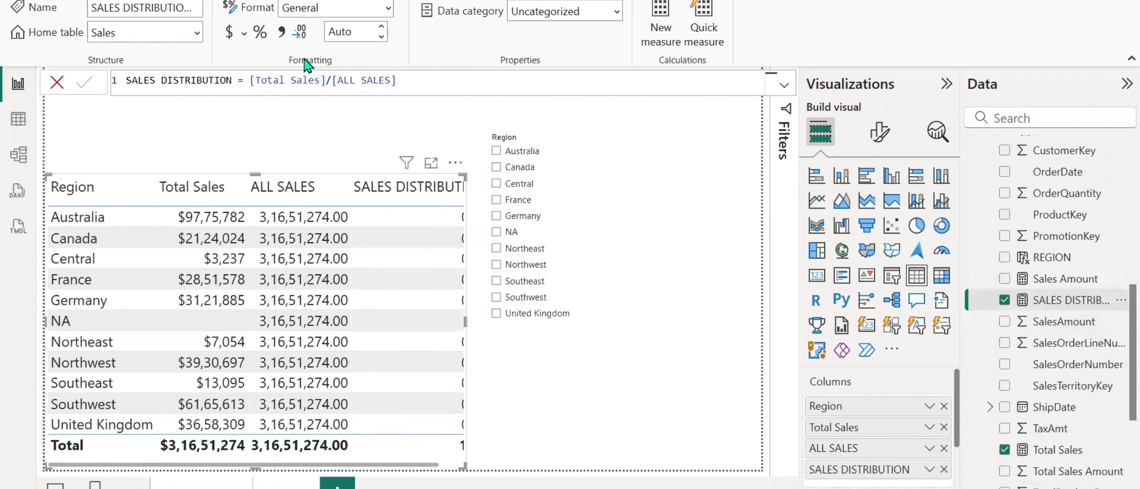
left_click(260, 32)
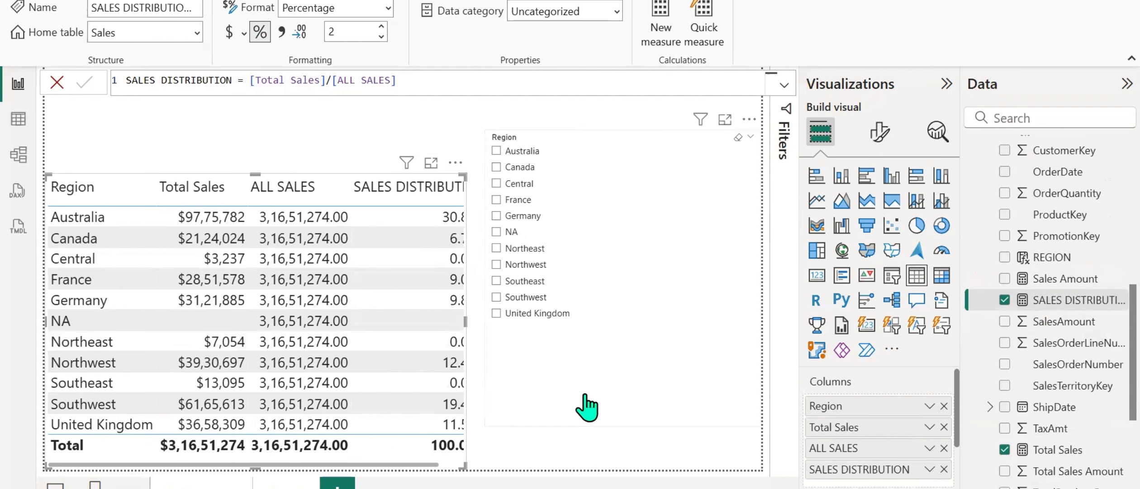
Move the Region slicer to the page's right edge and widen the table to fit the SALES DISTRIBUTION column
left_click(536, 350)
left_click_drag(484, 280, 638, 290)
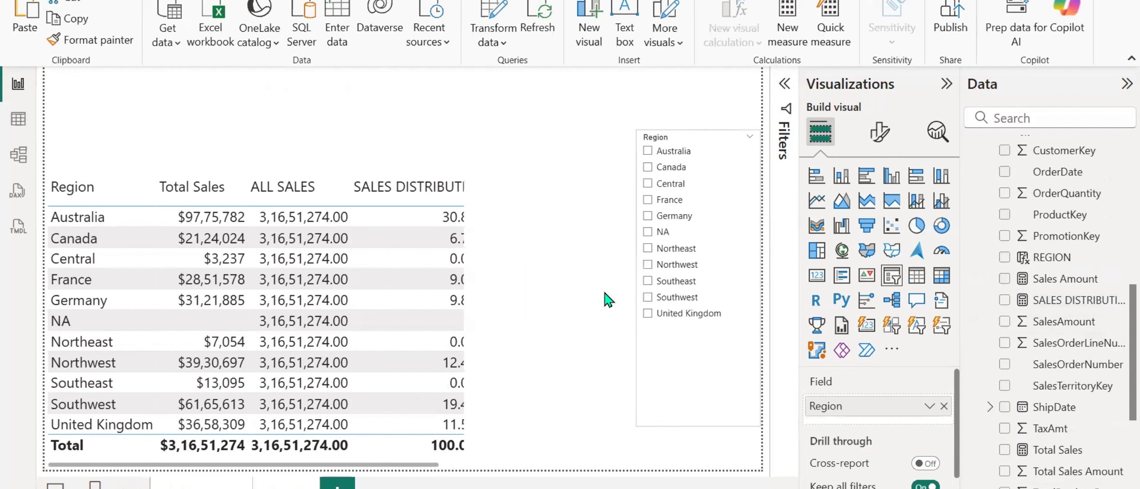
left_click(438, 311)
left_click_drag(465, 321, 548, 322)
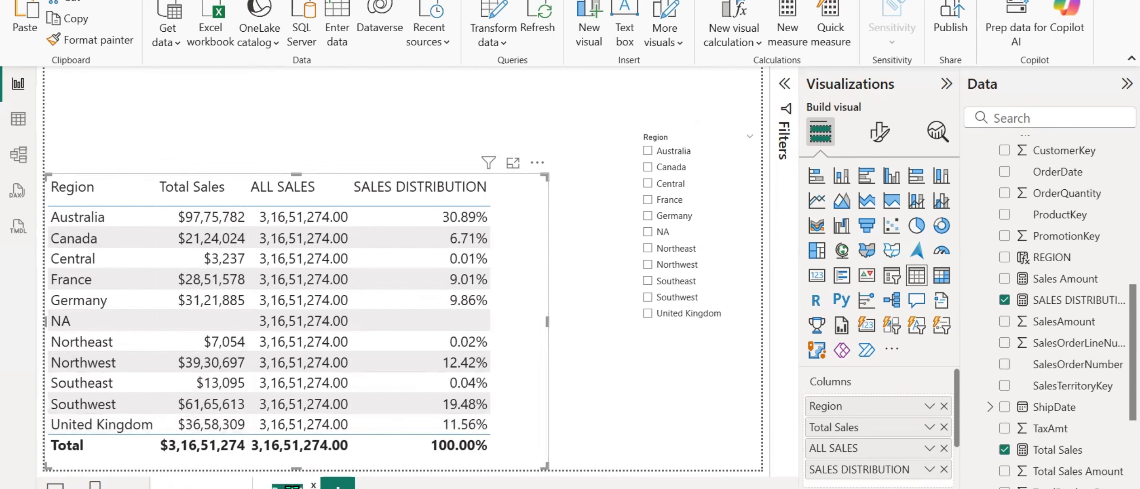
Finish renaming the current report page and add a new blank page
key("Caps_Lock")
key("Caps_Lock")
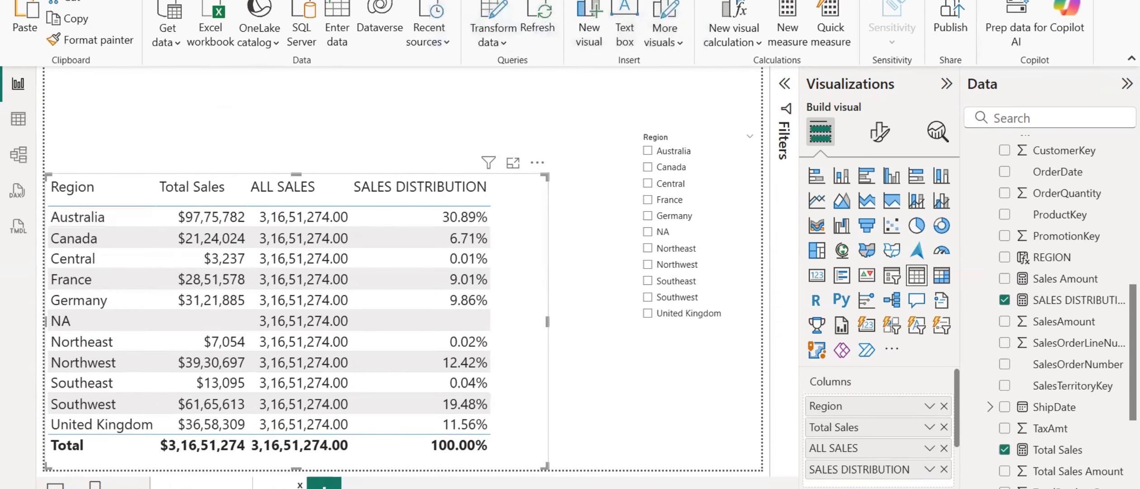
left_click(324, 484)
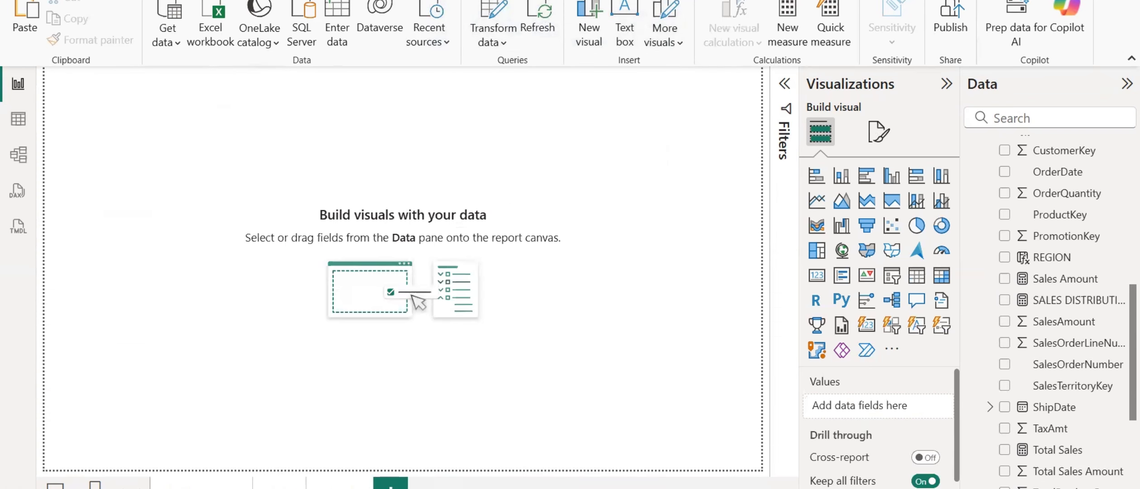
Switch to the text editor notes and make room for text between the ALLEXCEPT and ALLSELECTED headings
left_click(543, 488)
left_click(160, 337)
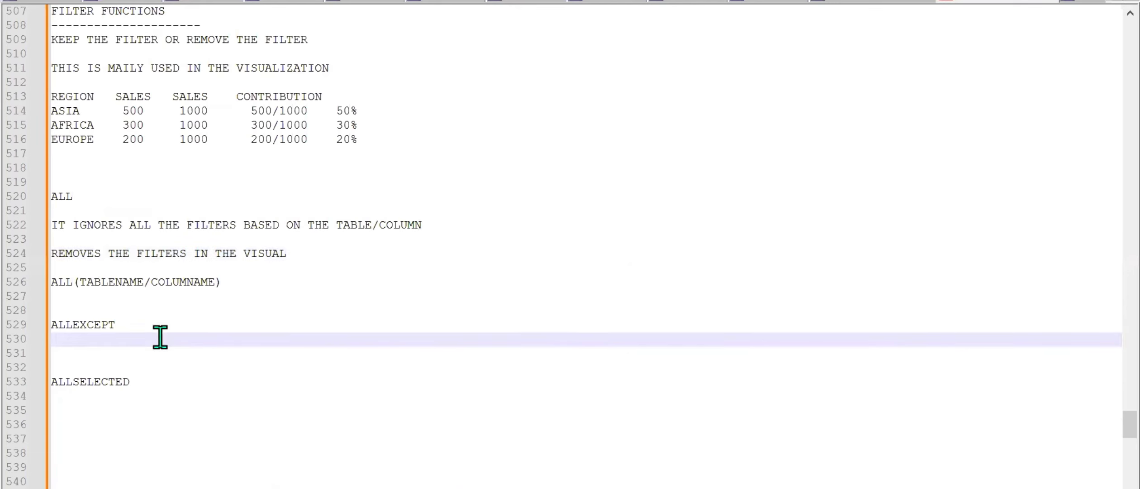
key("Return")
key("Return")
key("Return")
key("Return")
key("Up")
key("Up")
key("Up")
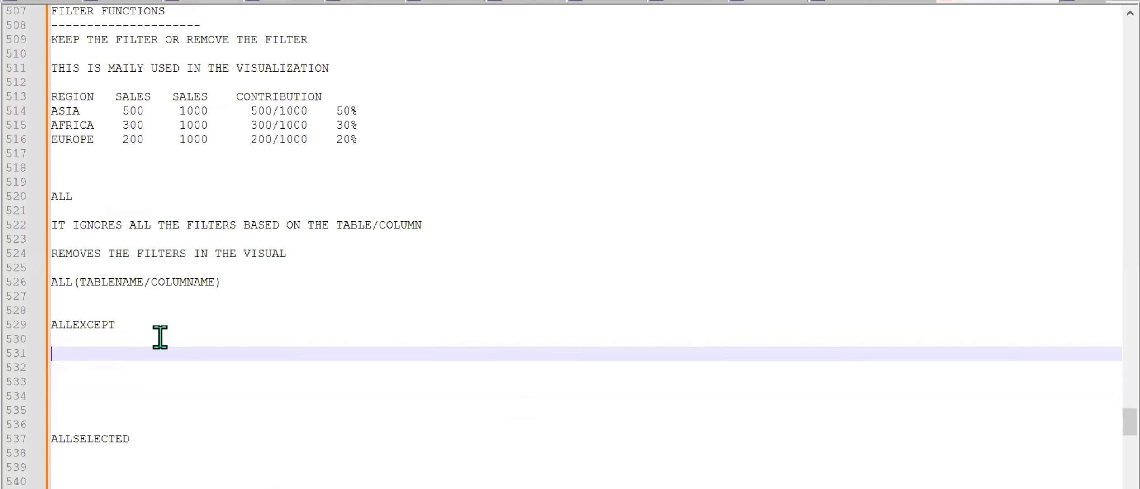
Write under ALLEXCEPT: IT FILTERS THE DATA ONLY THE COLUMN GIVEN IN THE FUNCTION OTHER THAN THAT COLUMN IT IGNORES FILTERS
type("IT")
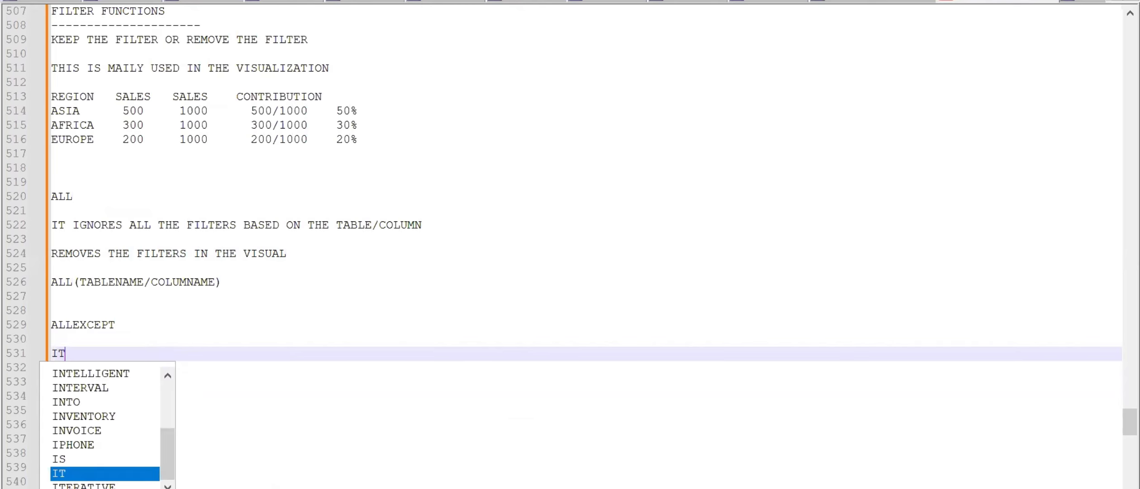
type(" FILTERS")
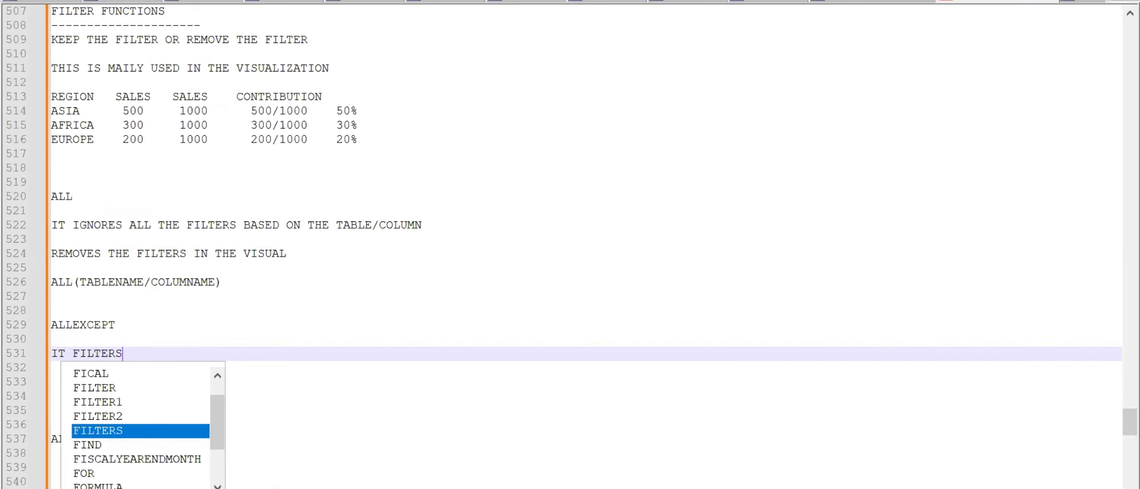
type(" THE DATA")
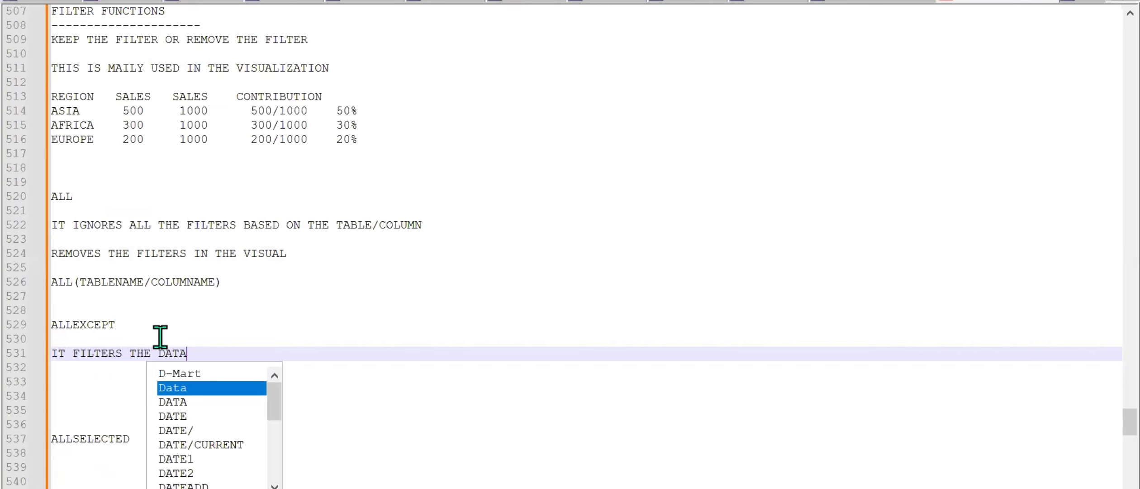
type(" ONLY T")
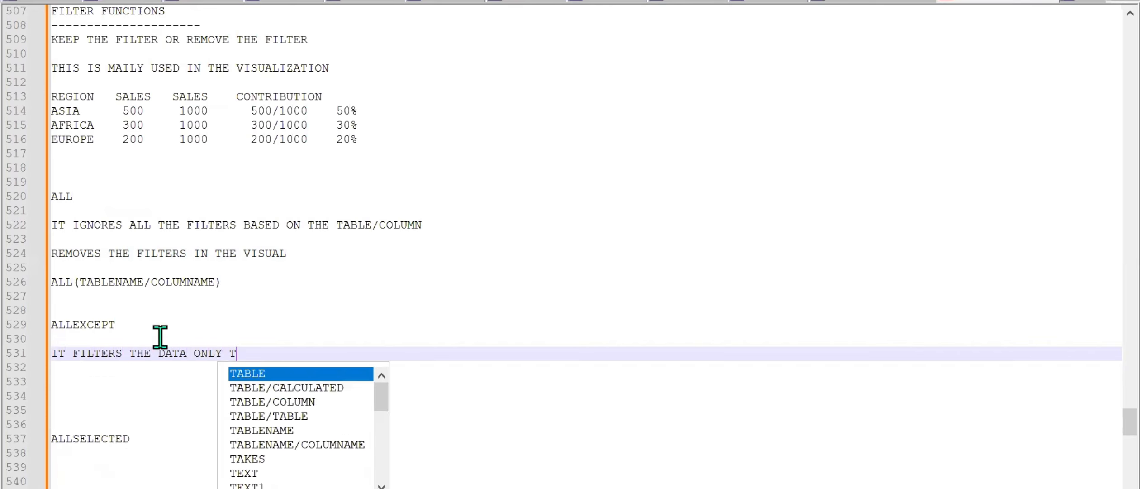
type("HE COLUMN")
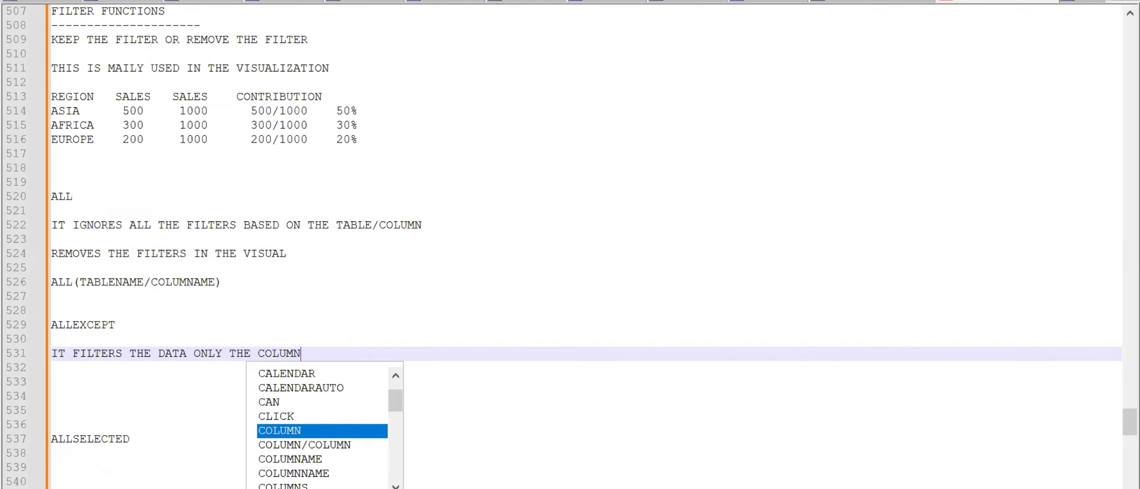
type(" GIVEN ")
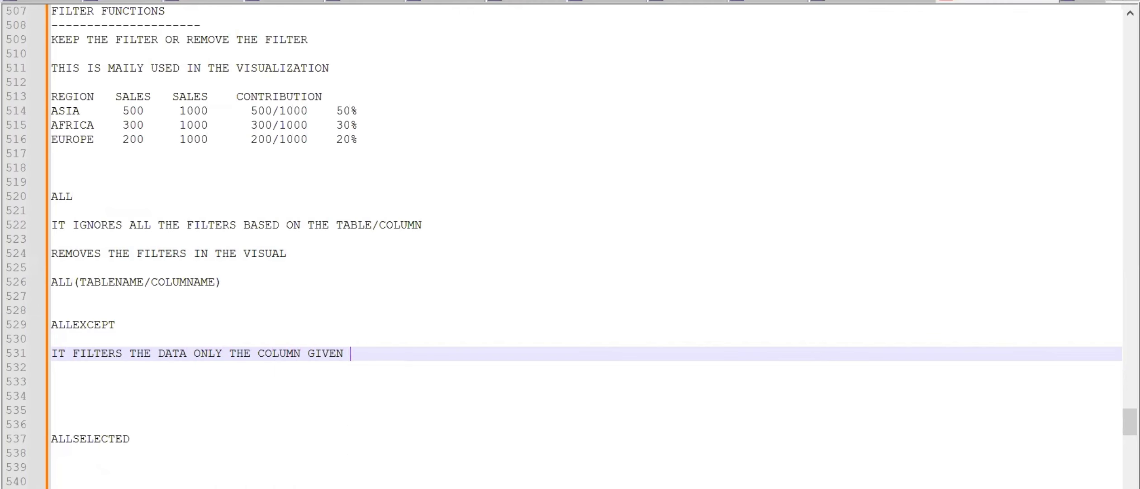
type("IN THE FUNC")
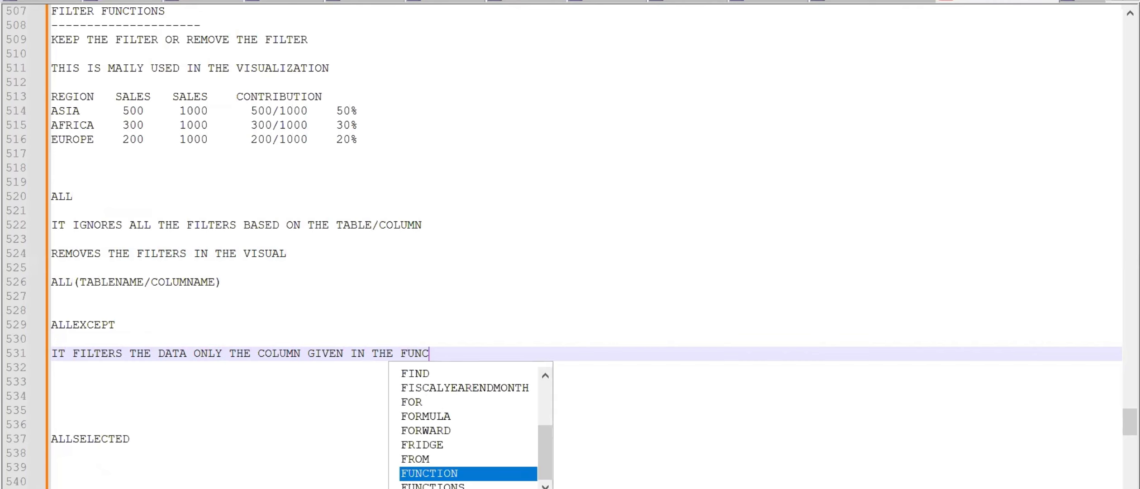
type("TION OTHE")
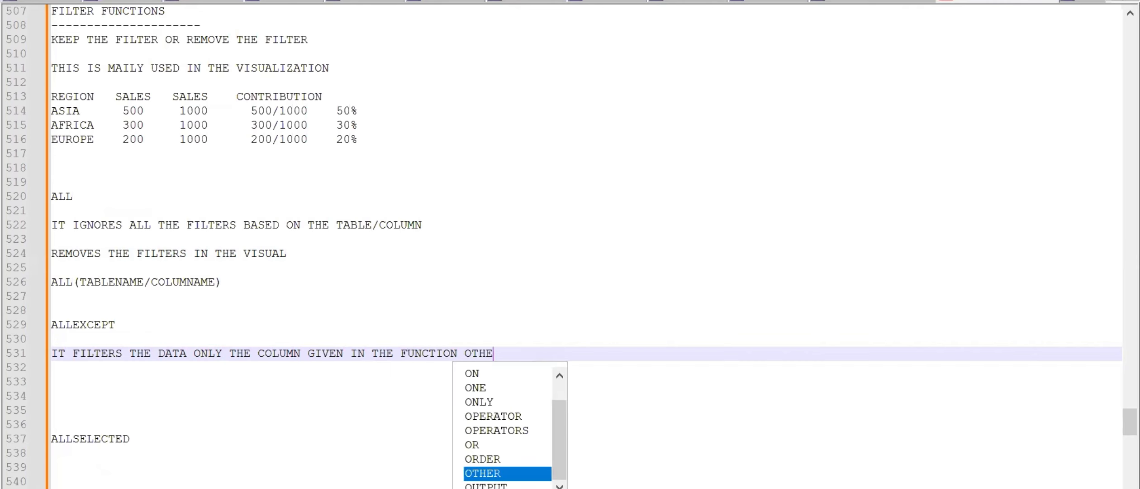
type("R THAN THAN")
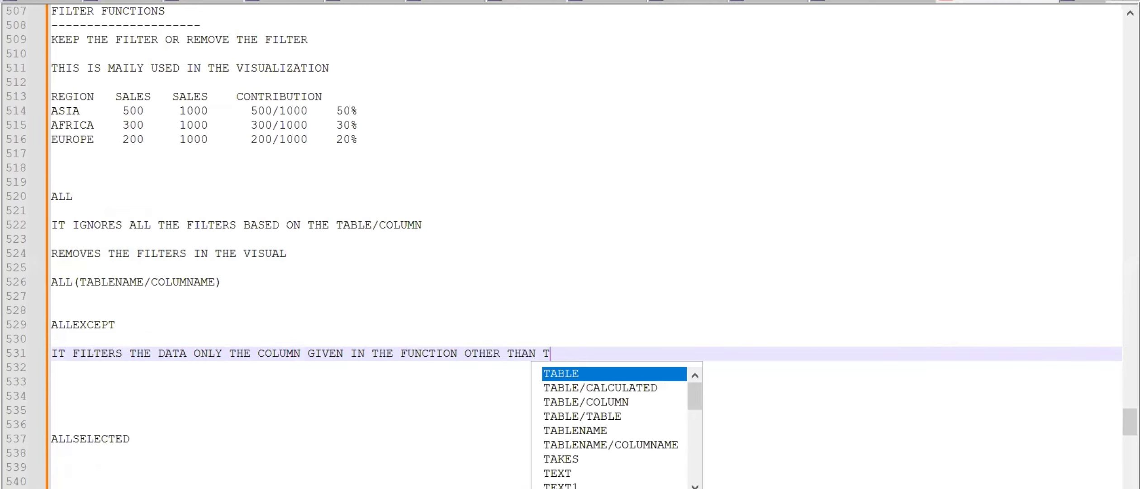
type("T COL")
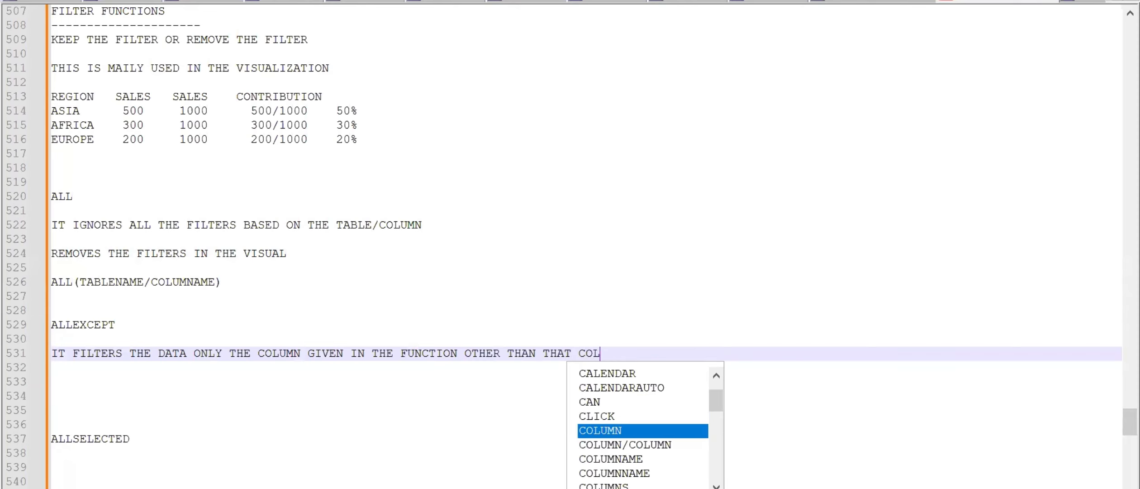
type("UMN IT IGNORES ")
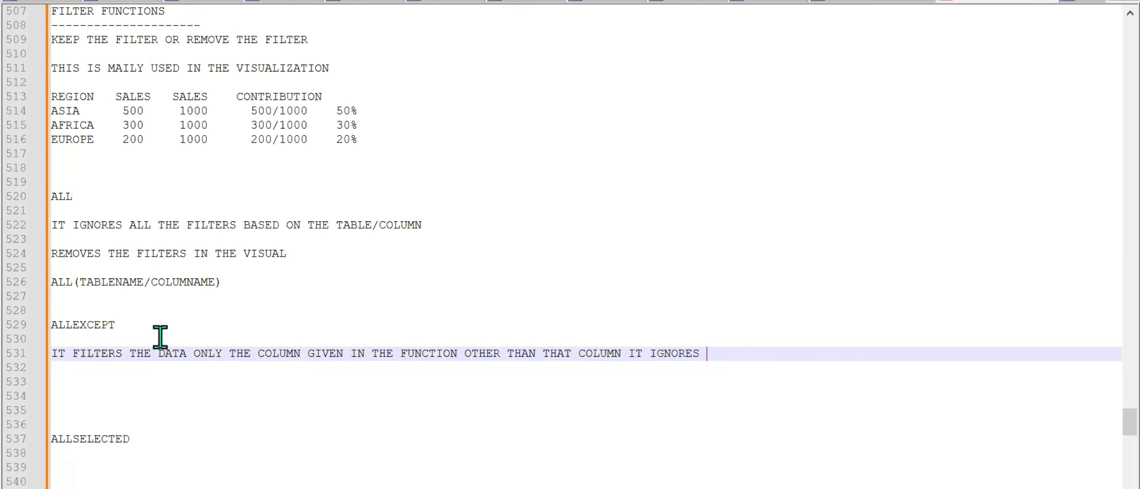
type("FILTERS")
Add the syntax line ALL(TABLE, COLUMNNAME) below the ALLEXCEPT description
key("Return")
key("Return")
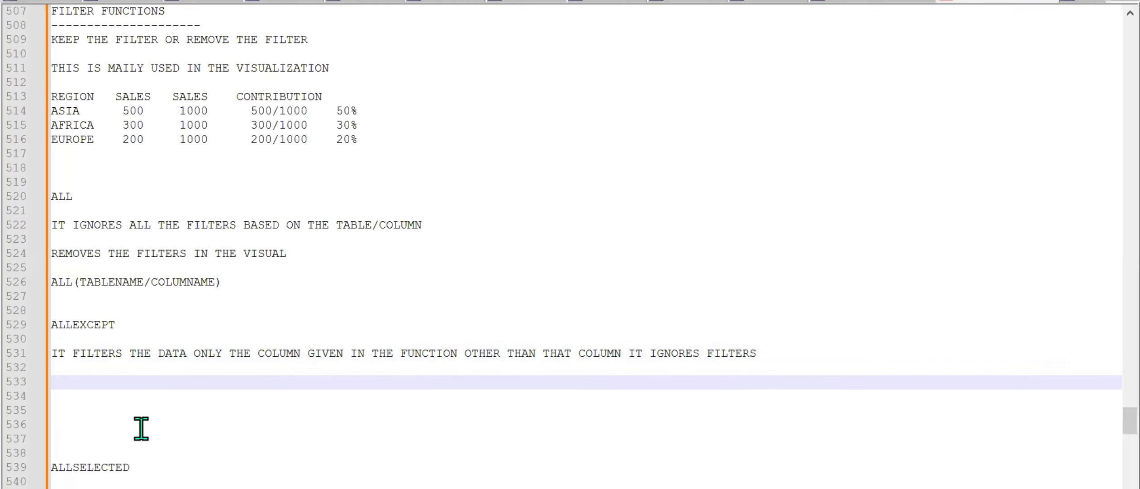
type("ALL")
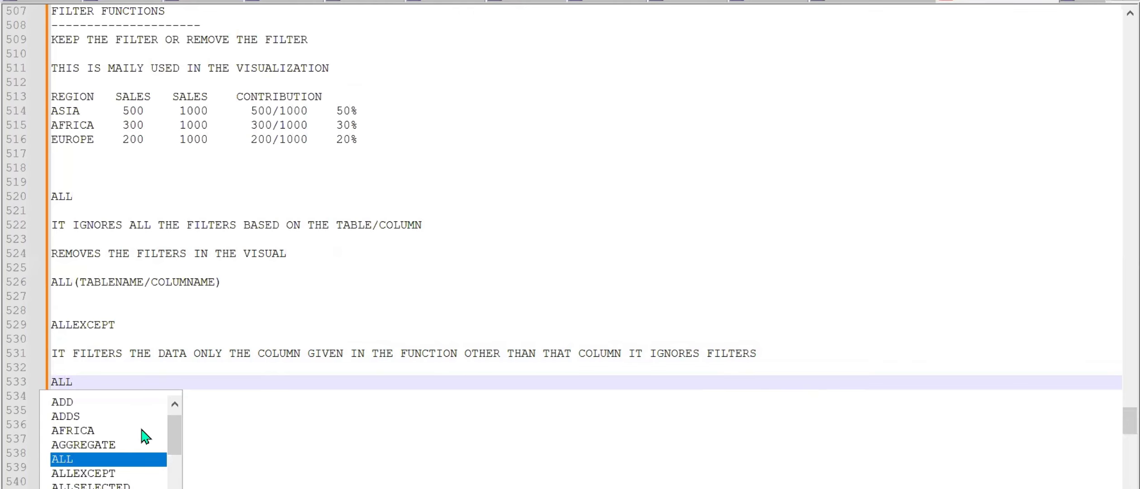
type("(TA")
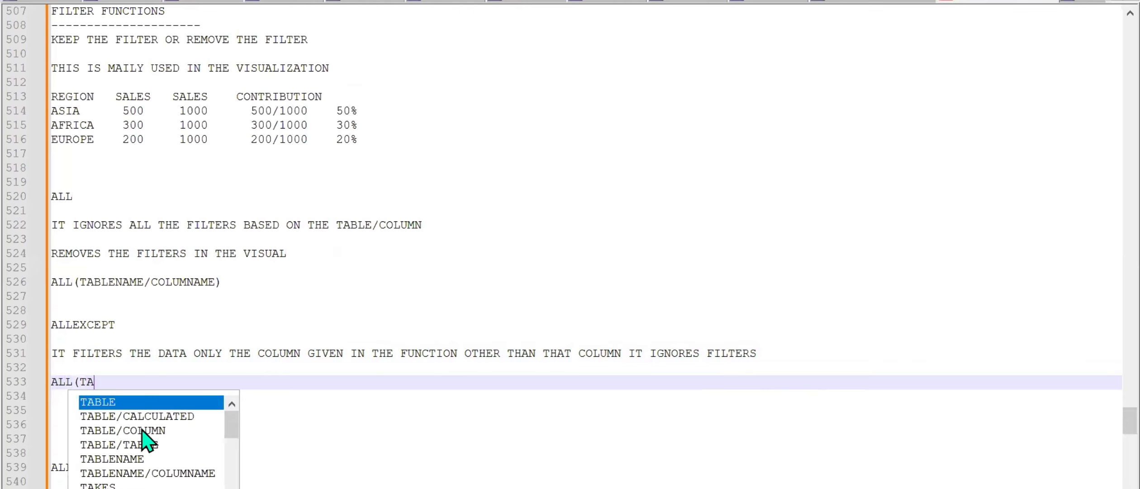
type("BLE, COLUM")
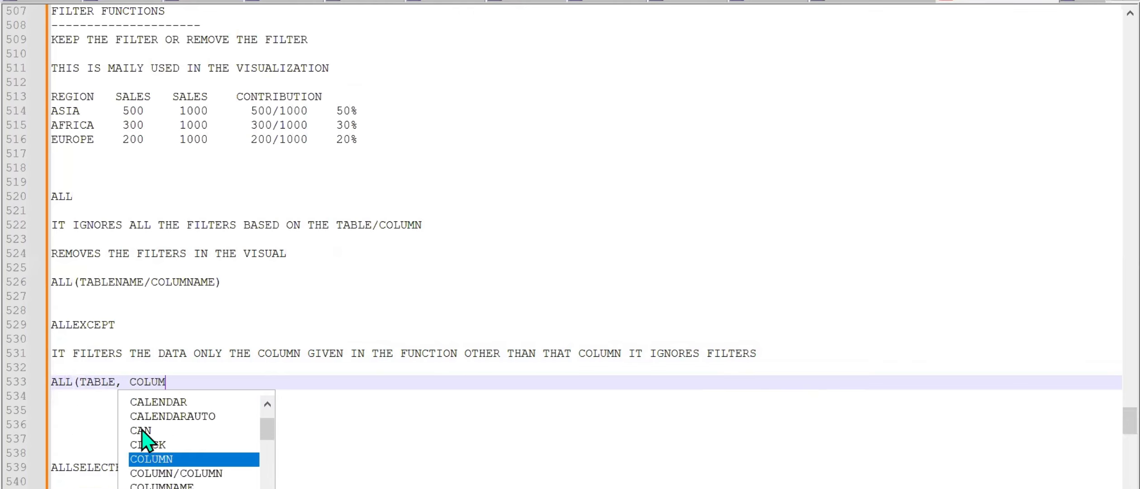
type("NNAME)")
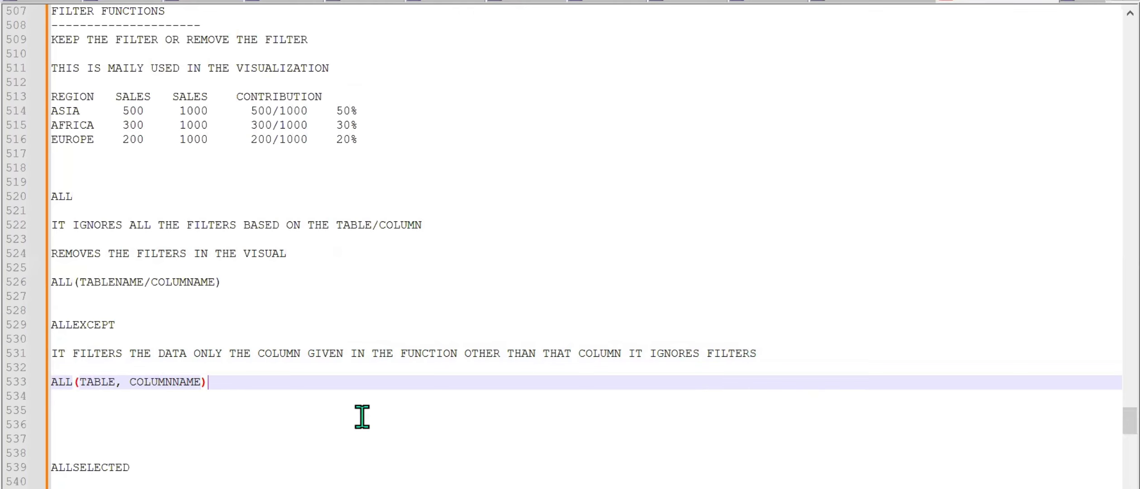
Add the example line ALL(TABLE, REGION) - REGION ONLY CAN FILTER THE VISUAL below the syntax line
key("Return")
key("Return")
type("ALL")
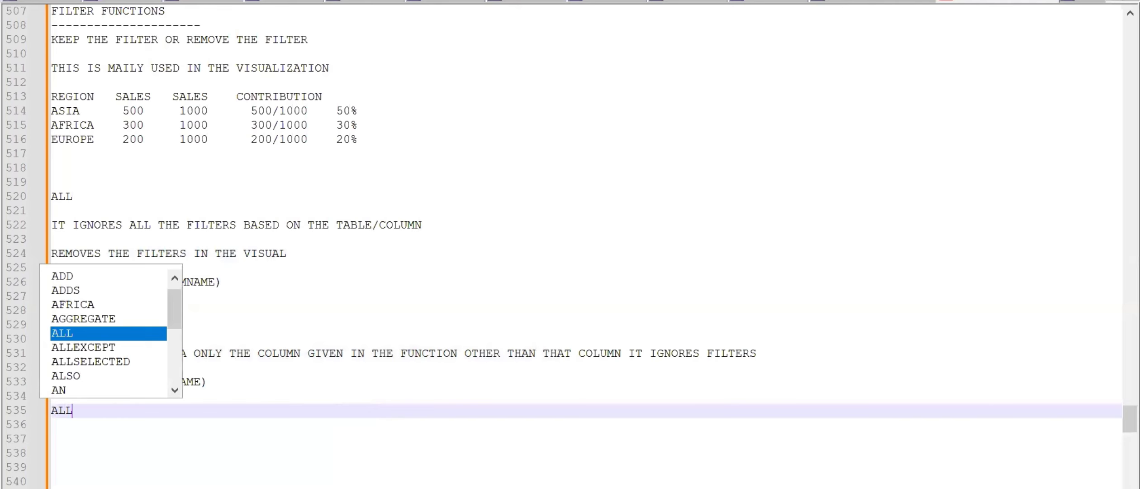
type("(TABLE")
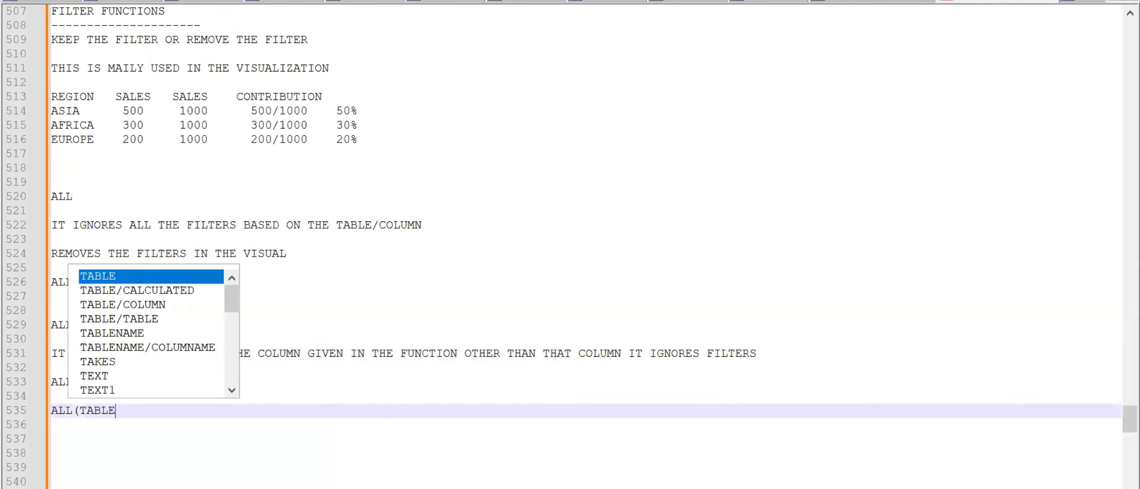
type(", REGION")
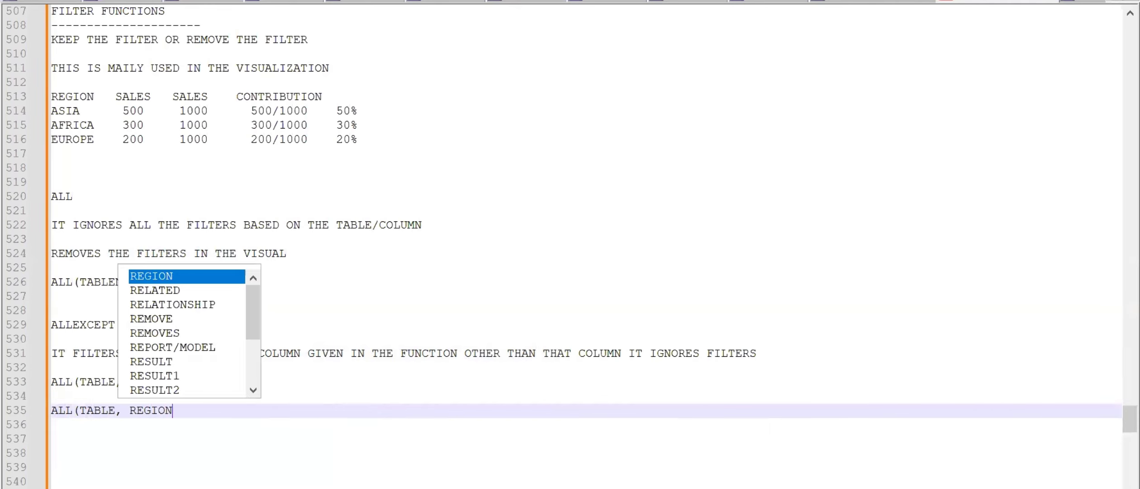
type(") -")
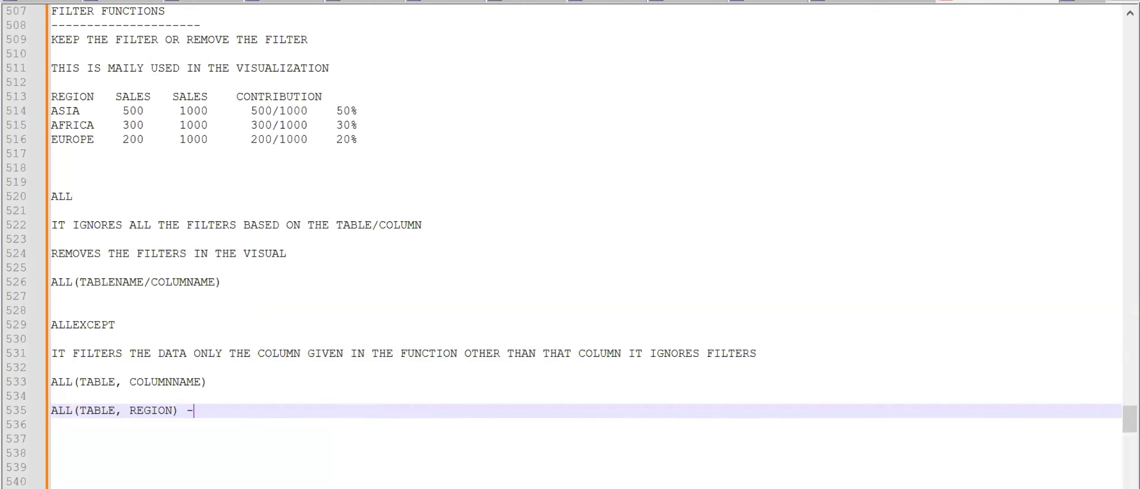
type(" REGION ONLY CAN ")
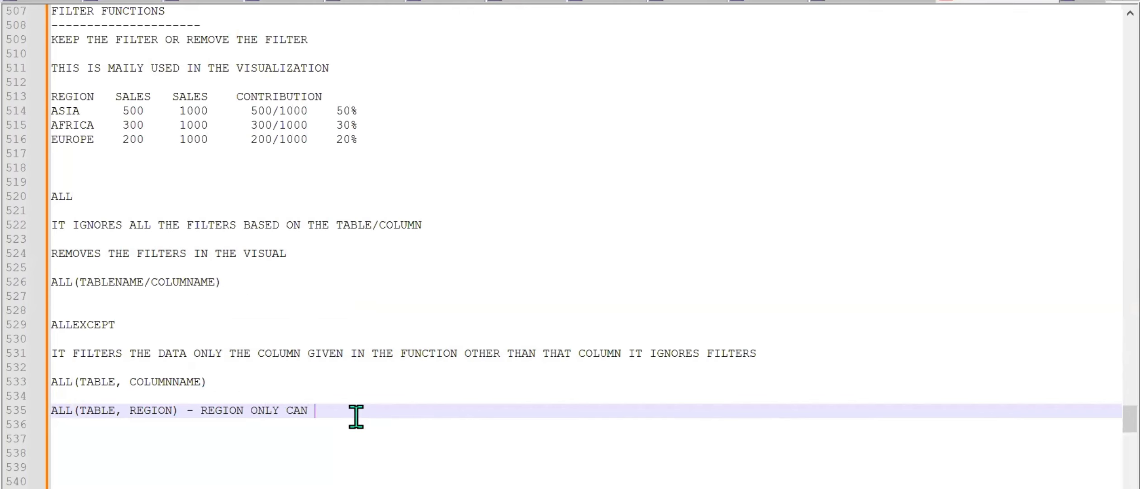
type("FILTER THE VI")
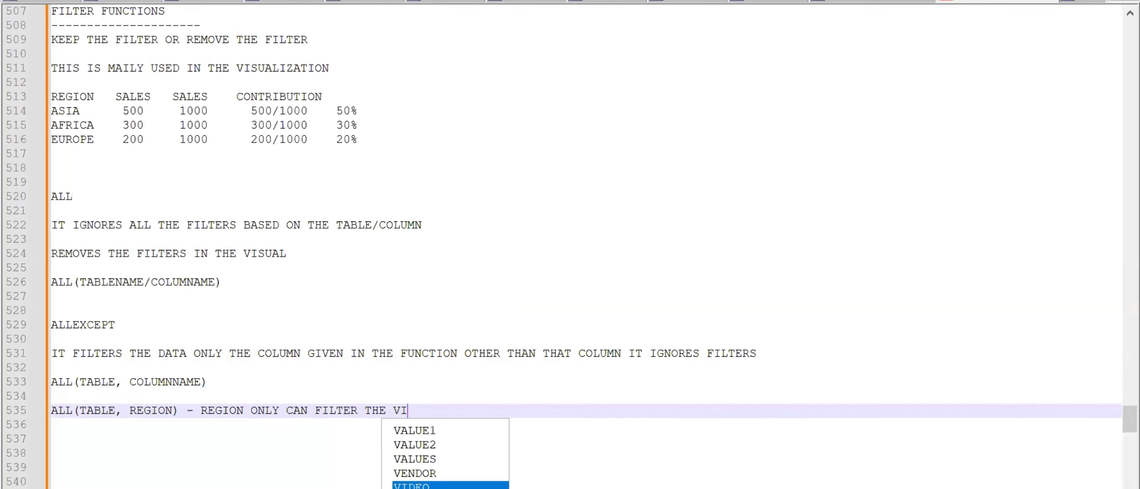
type("SUAL")
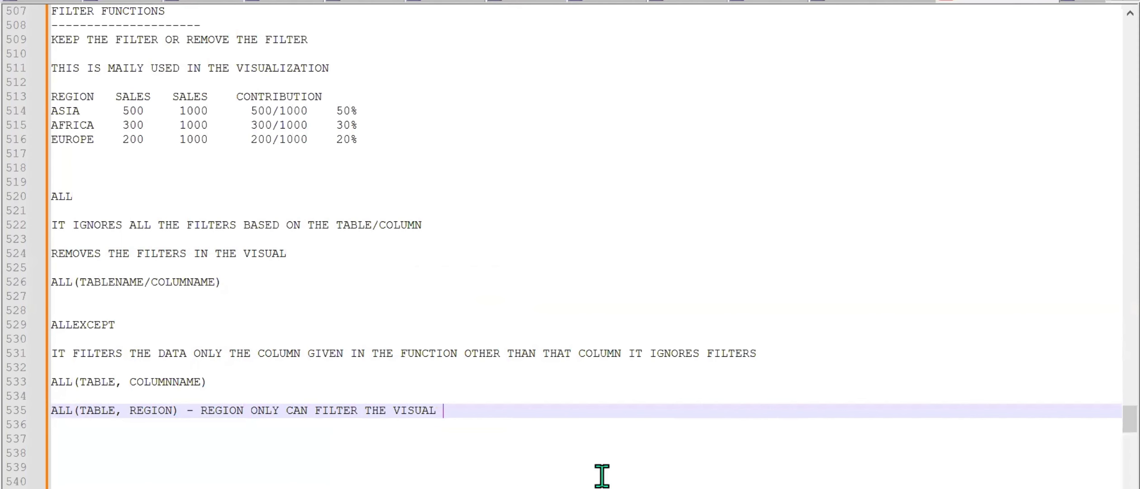
Switch back to Power BI, copy the table and Region slicer onto the new blank page without syncing, and select the copied table
mouse_move(635, 488)
left_click(534, 457)
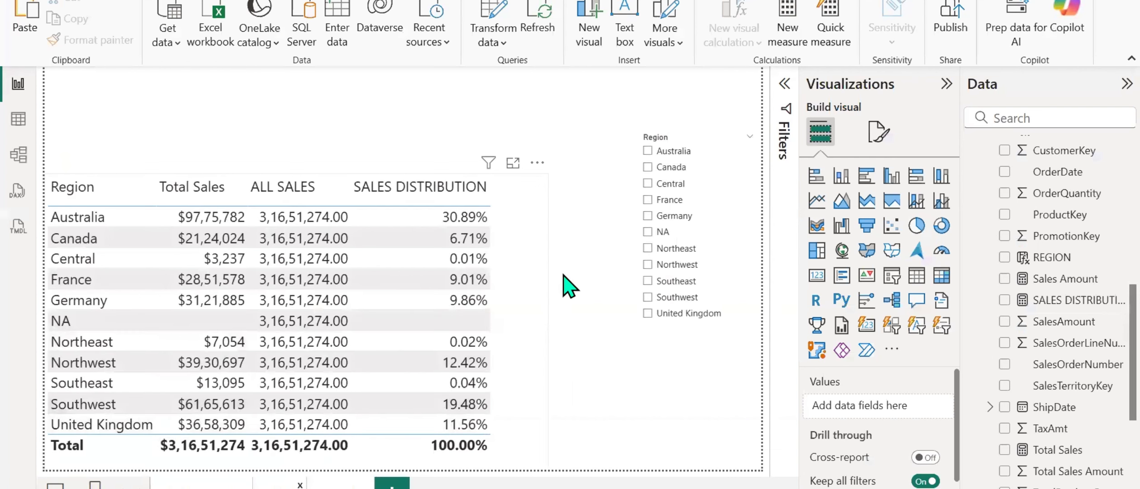
key("ctrl+a")
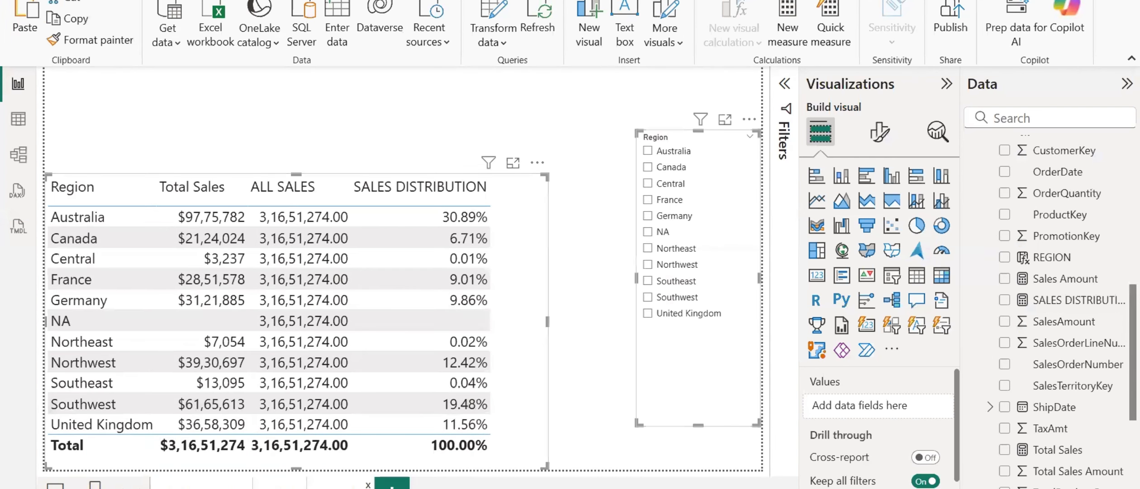
key("Delete")
key("ctrl+v")
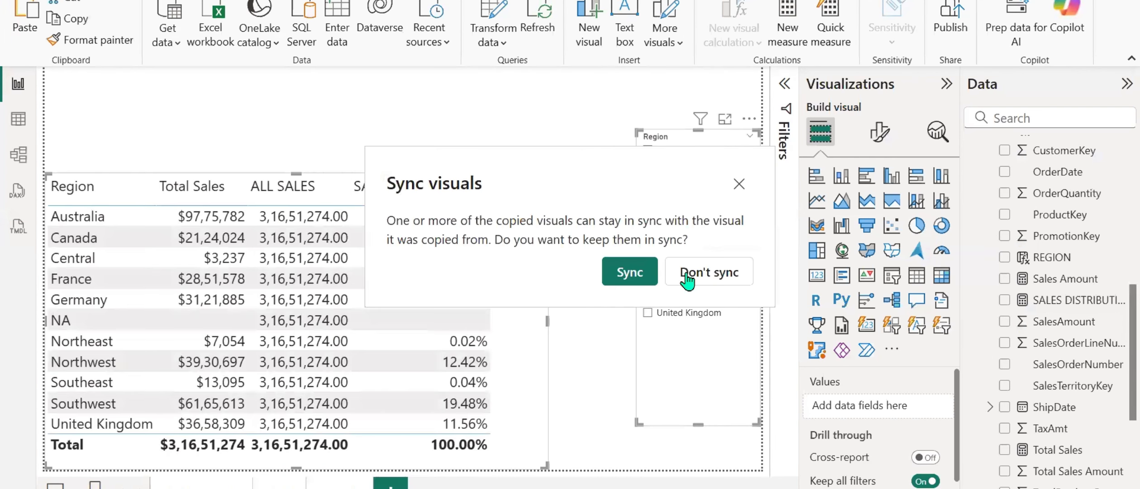
left_click(654, 269)
left_click(516, 260)
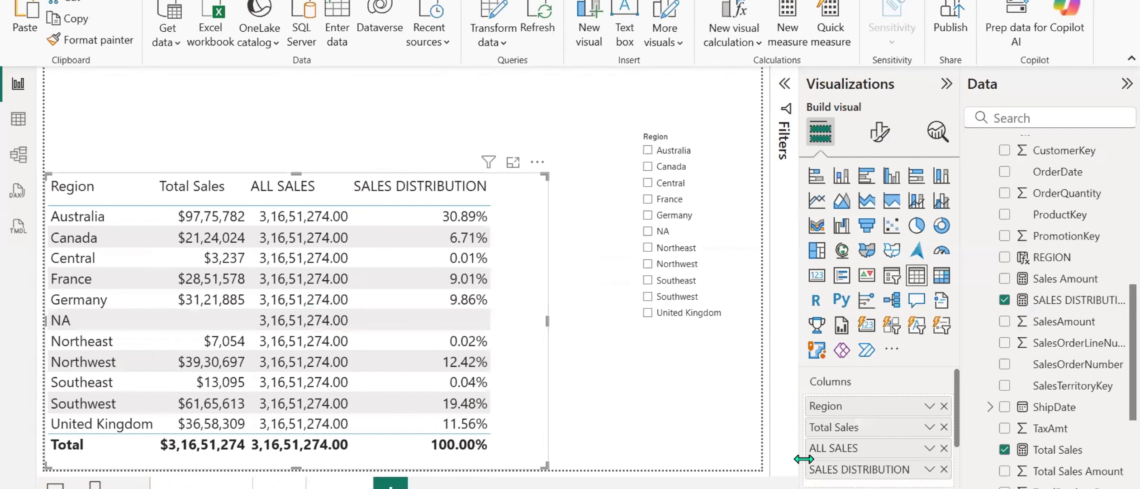
Remove the SALES DISTRIBUTION and ALL SALES columns from the copied table visual
left_click(944, 471)
left_click(944, 448)
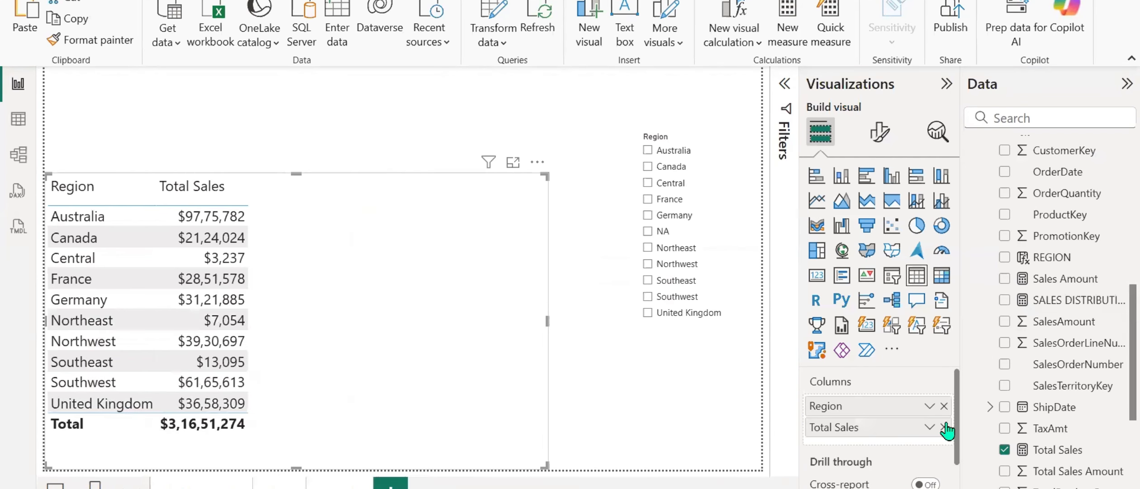
Create a new measure in the Sales table beginning ALLEXCEPT = CALCULATE([Total Sales],
scroll(1104, 292, "up", 3)
scroll(1104, 292, "up", 3)
right_click(1054, 375)
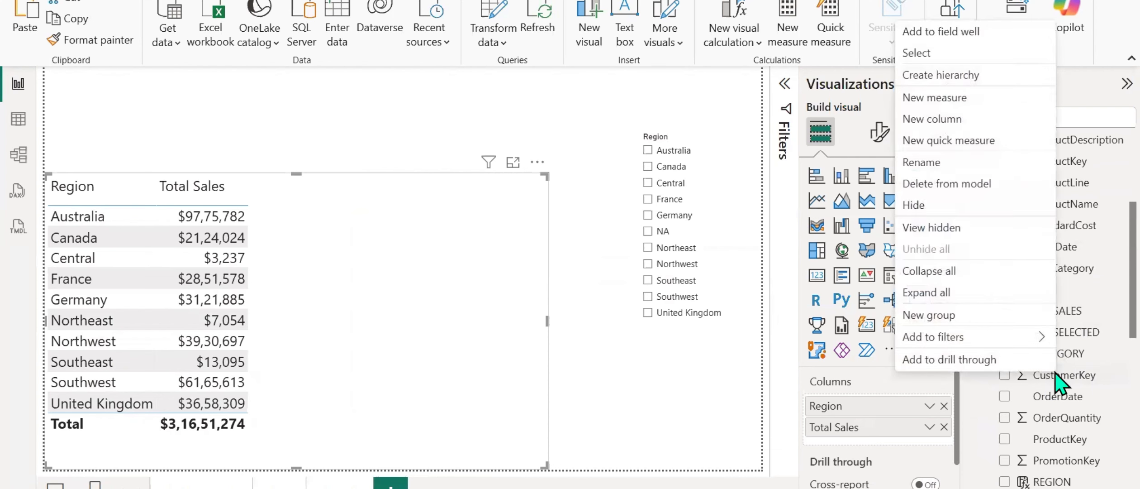
left_click(574, 346)
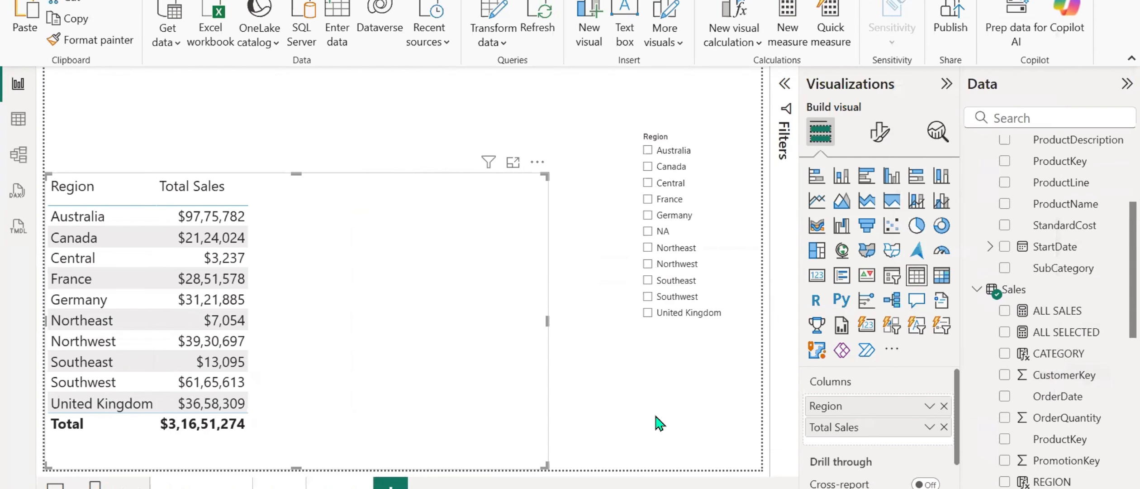
type("ALL")
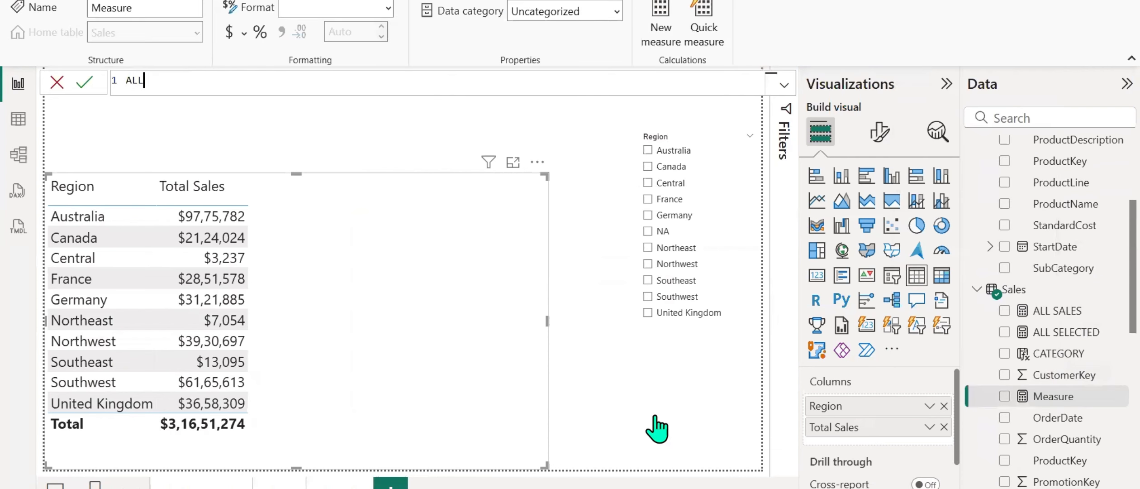
type("EXCEPT = CAL")
key("Tab")
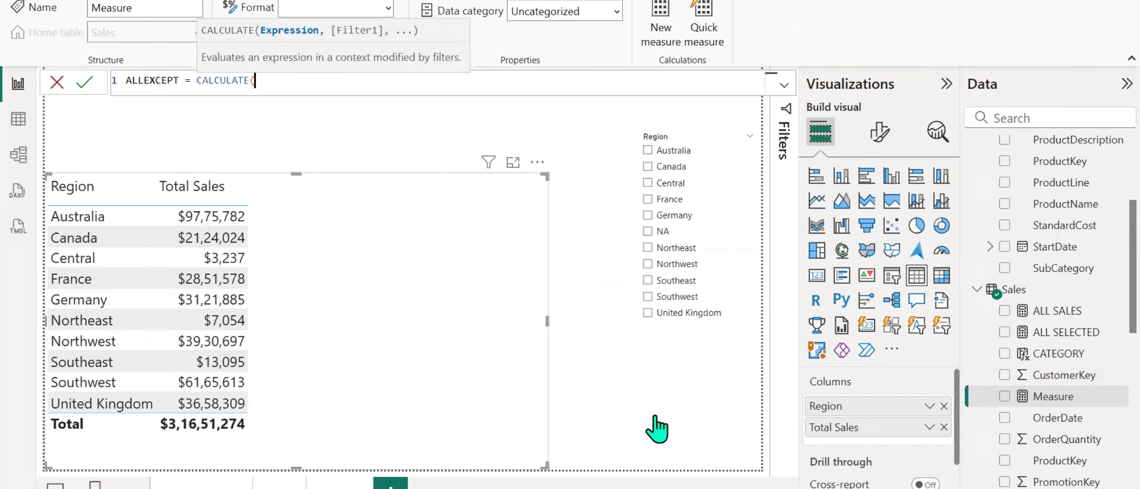
type("[TO")
key("Tab")
type(", ")
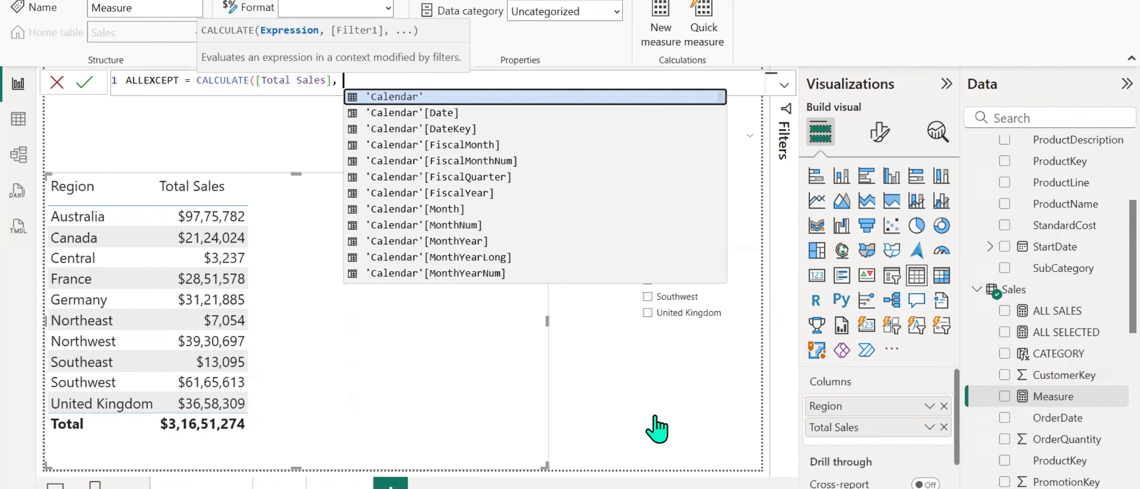
Complete the measure with the filter ALLEXCEPT(Territory,Territory[Region])) and commit it
type("AL")
key("Down")
key("Down")
key("Down")
key("Down")
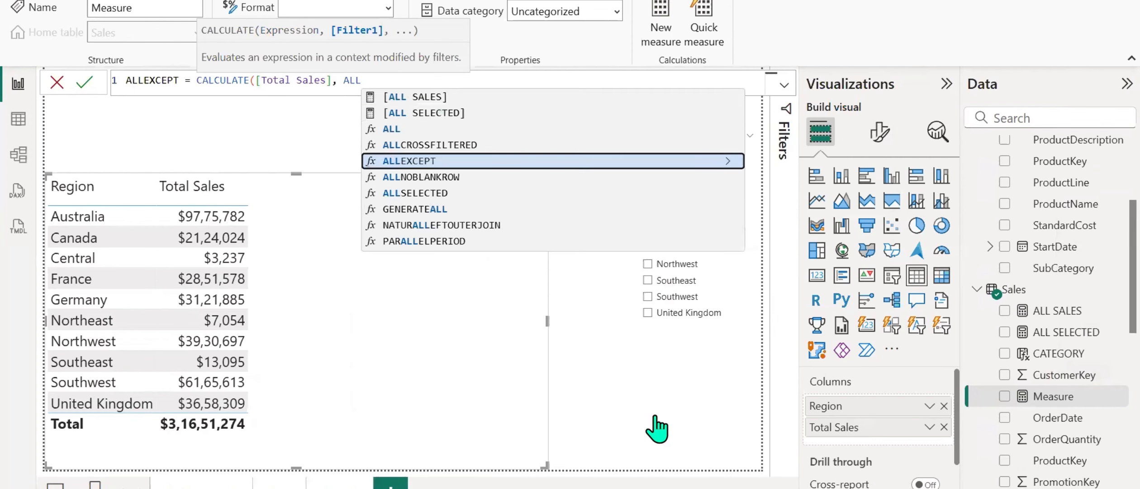
key("Tab")
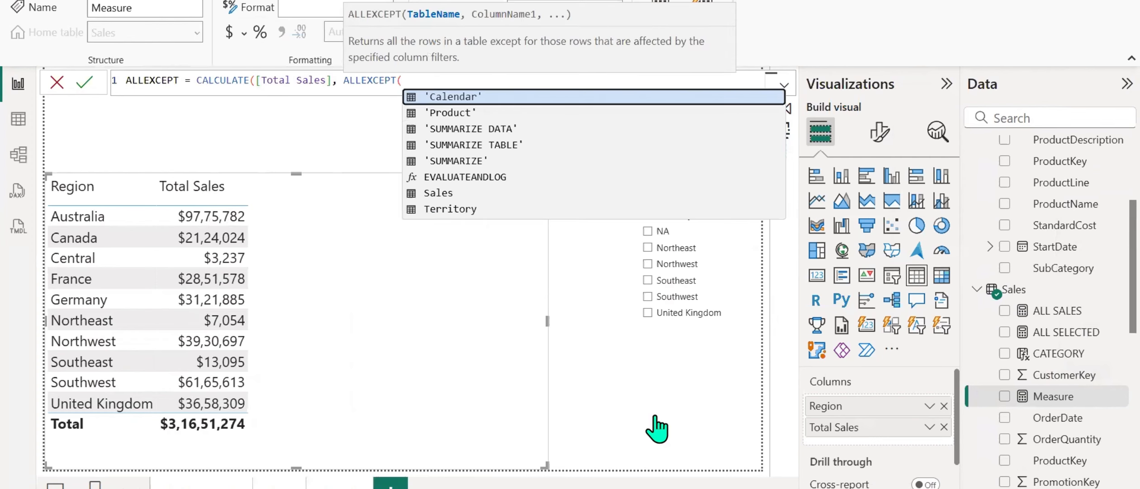
type("Territory,Territory[Region]))")
key("Return")
Add the ALLEXCEPT measure to the table visual, and test it by selecting and clearing Australia in the Region slicer
left_click_drag(1059, 353, 832, 448)
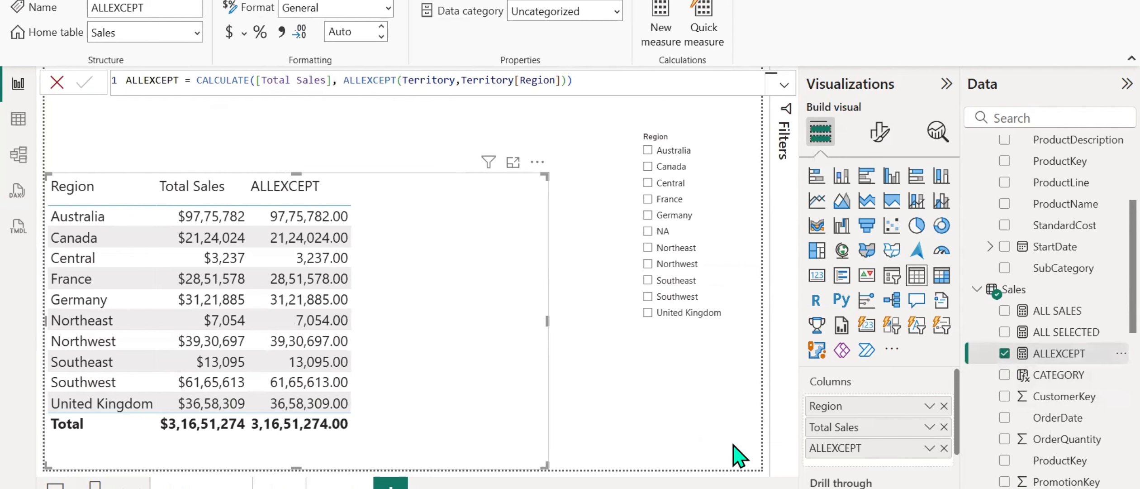
left_click(674, 151)
left_click(676, 154)
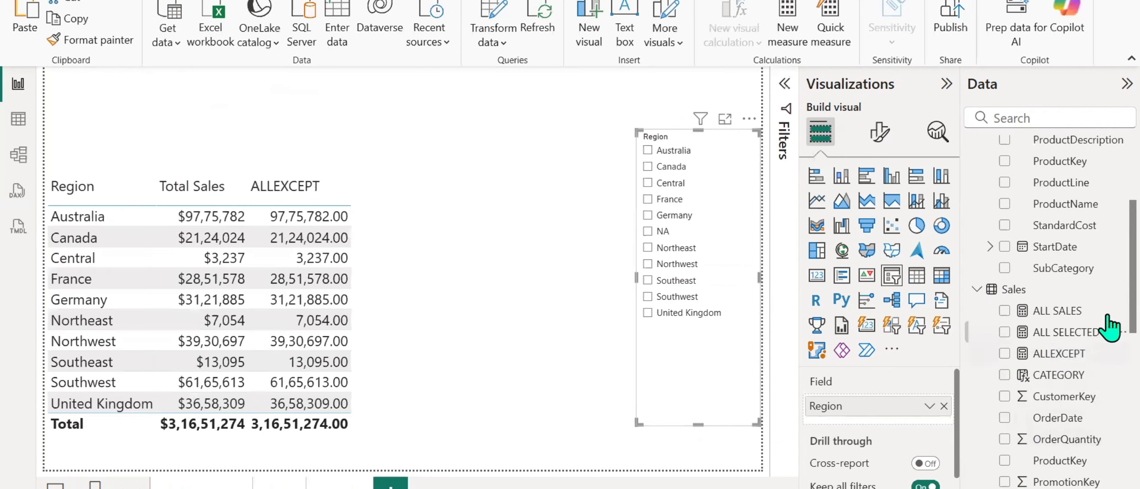
scroll(1104, 407, "down", 5)
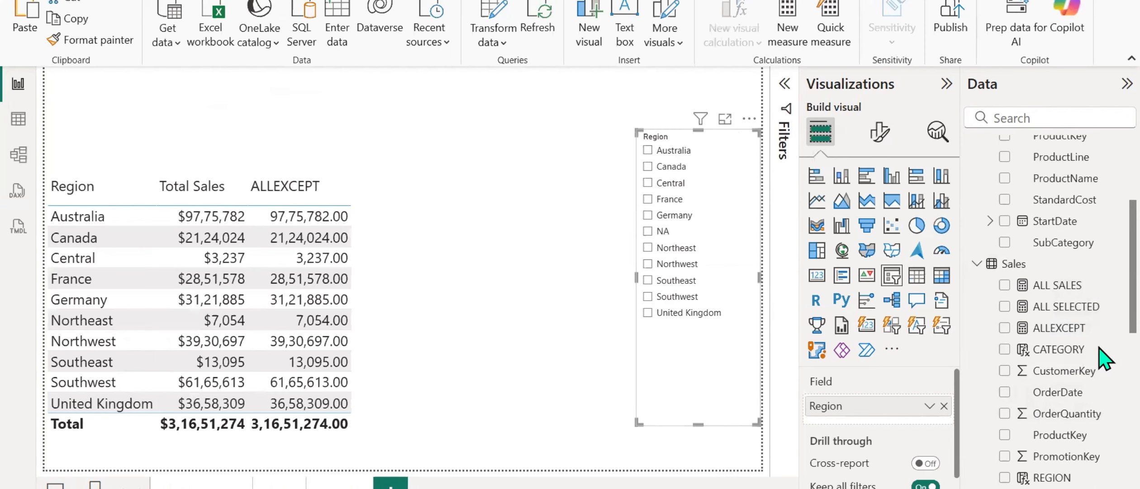
scroll(1103, 317, "up", 7)
scroll(1110, 240, "up", 3)
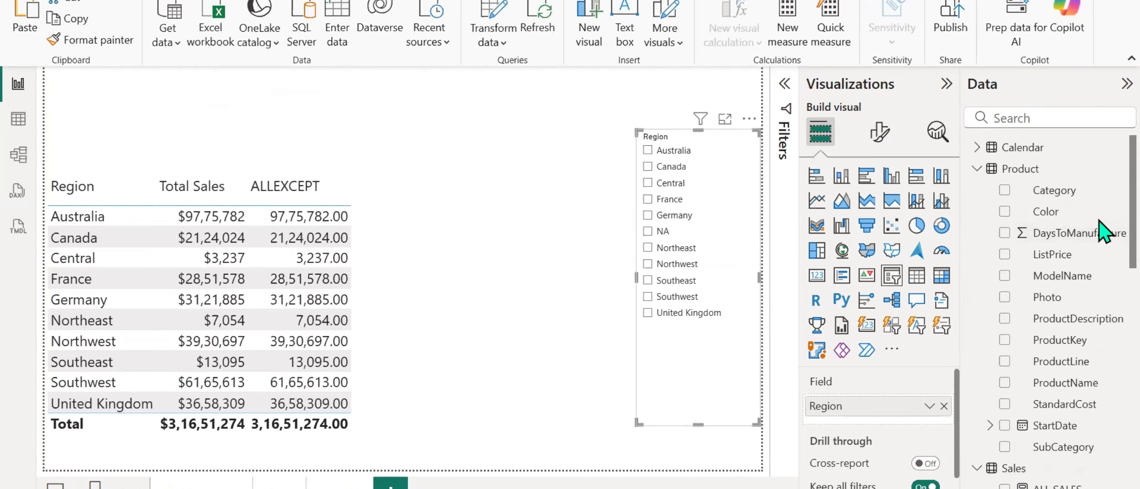
scroll(1109, 317, "down", 6)
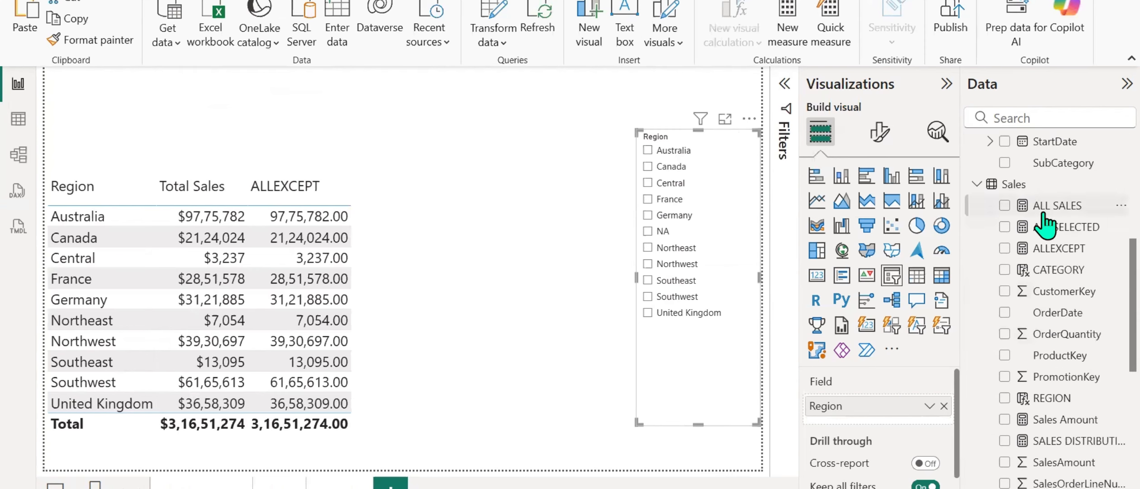
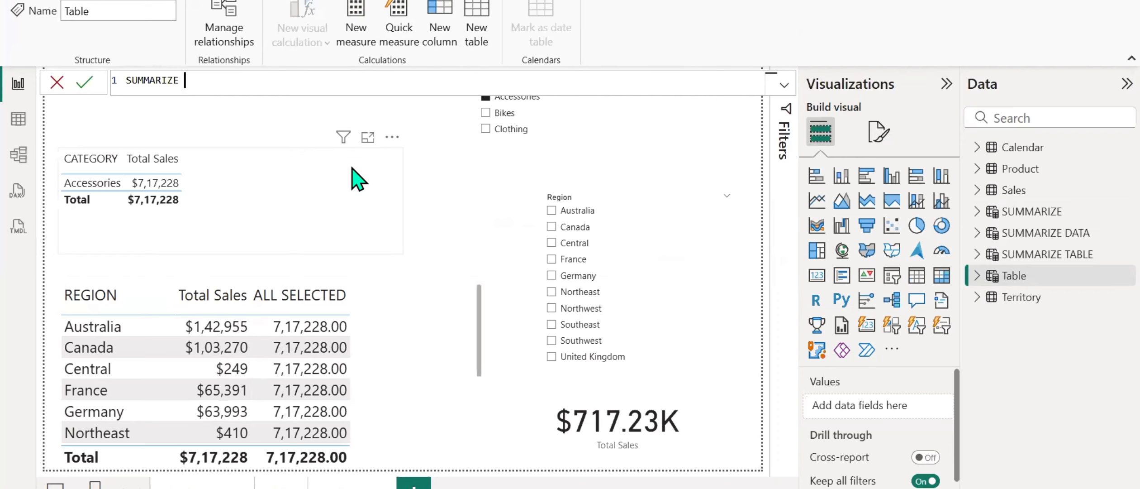
Name the calculated table SUMMARIZE TABLE NEW and start its formula with SUMMARIZE(Sales, grouped by 'Product'[Category] and 'Product'[SubCategory]
type("TABLE NEW =")
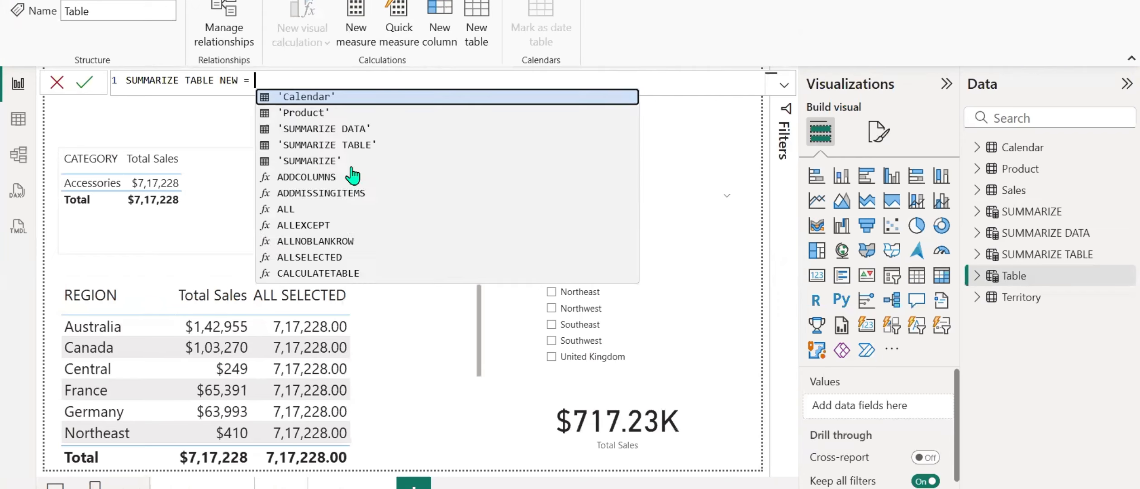
key("shift+Return")
type("SUMMARIZE(Sales,")
key("shift+Return")
type("CATE")
key("Tab")
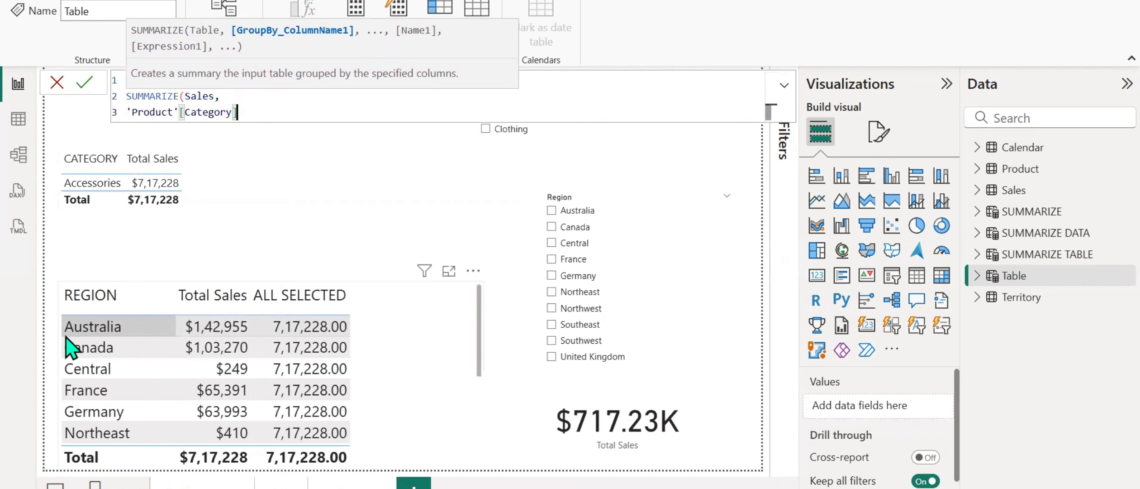
type(",")
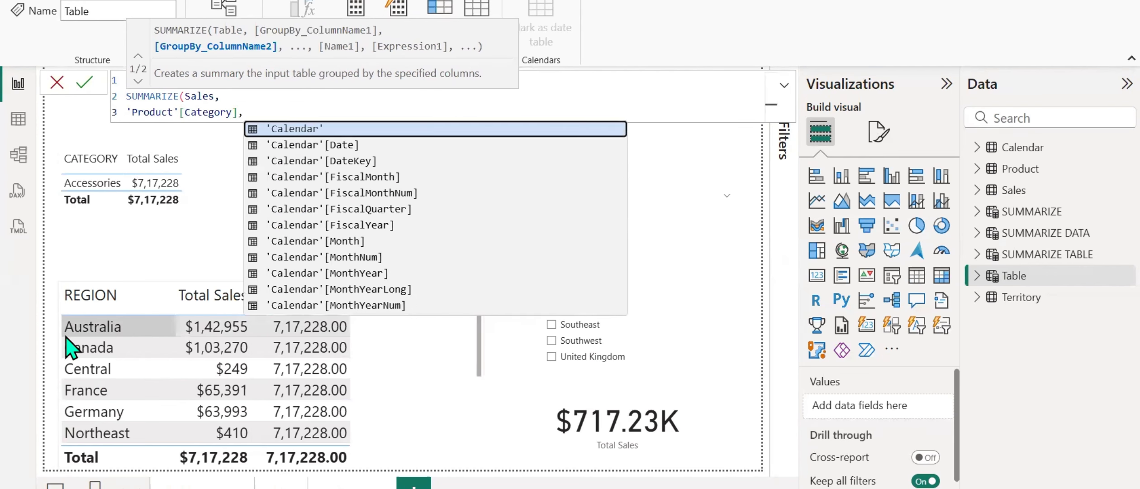
type("'Product'[SubCategory]")
key("shift+Return")
Add the column "SALES AMOUNT" as SUM(Sales[Total Sales Amount]) to the SUMMARIZE formula and commit the table
type("\"SALES AMOUNT\", ")
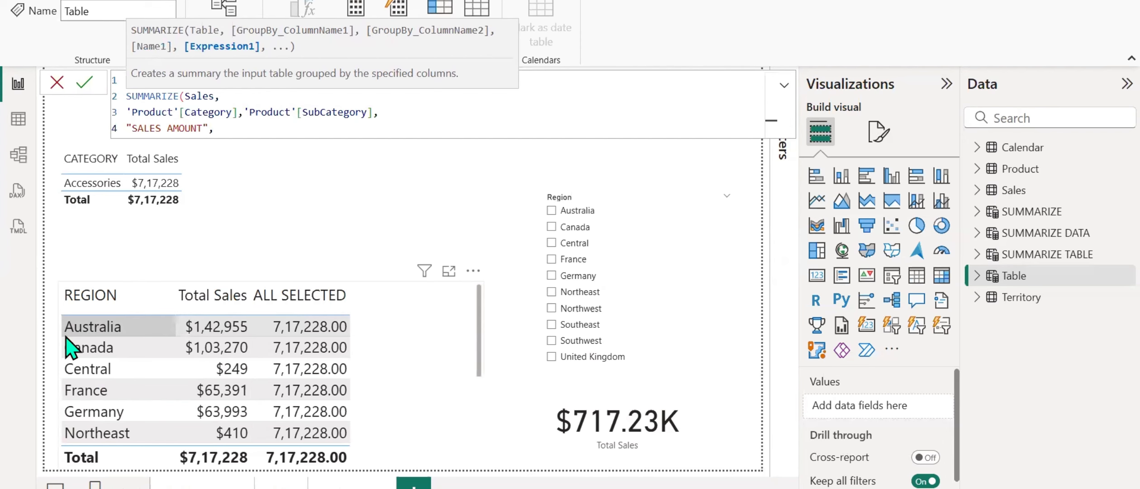
type("SUM")
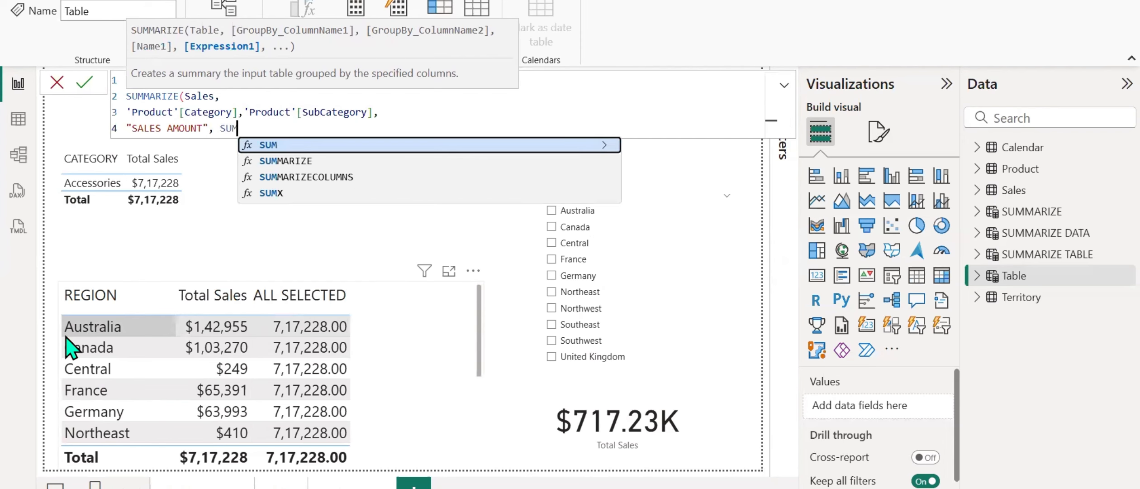
type("(SALES AM")
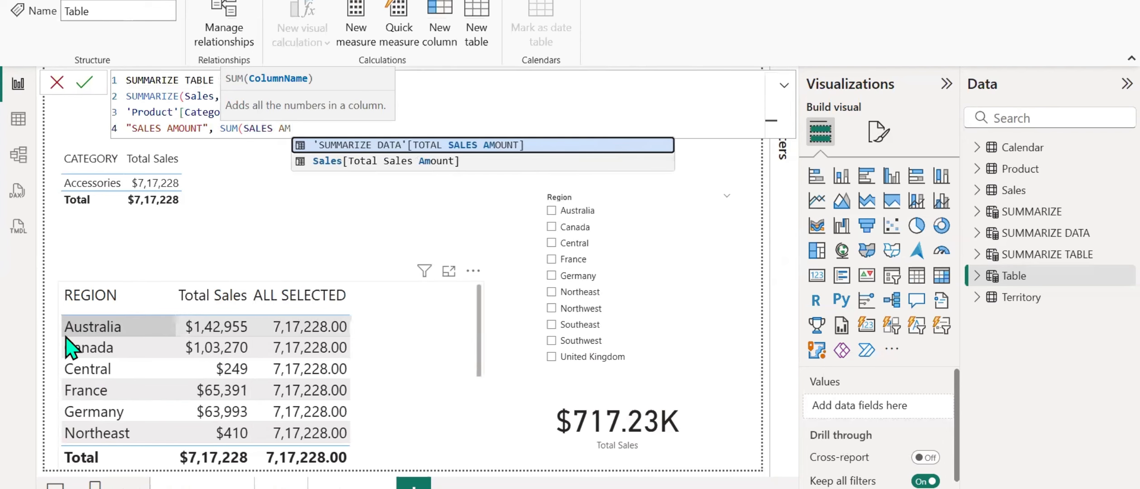
key("Down")
key("Tab")
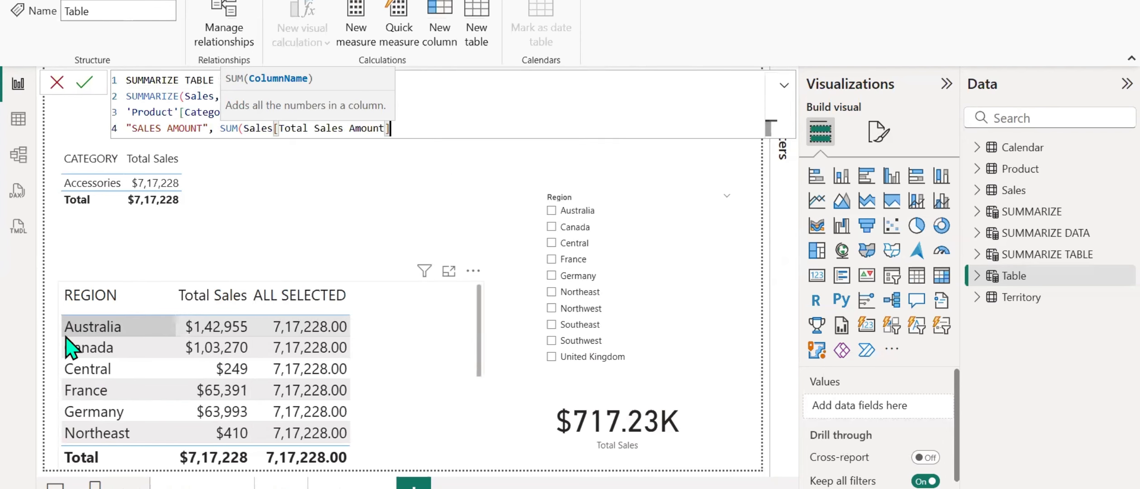
type(")")
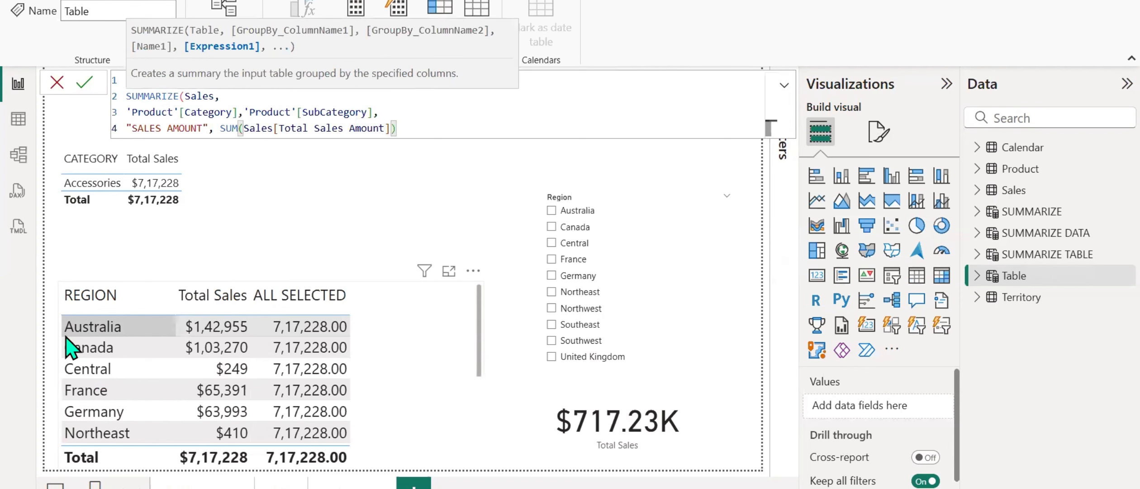
key("Return")
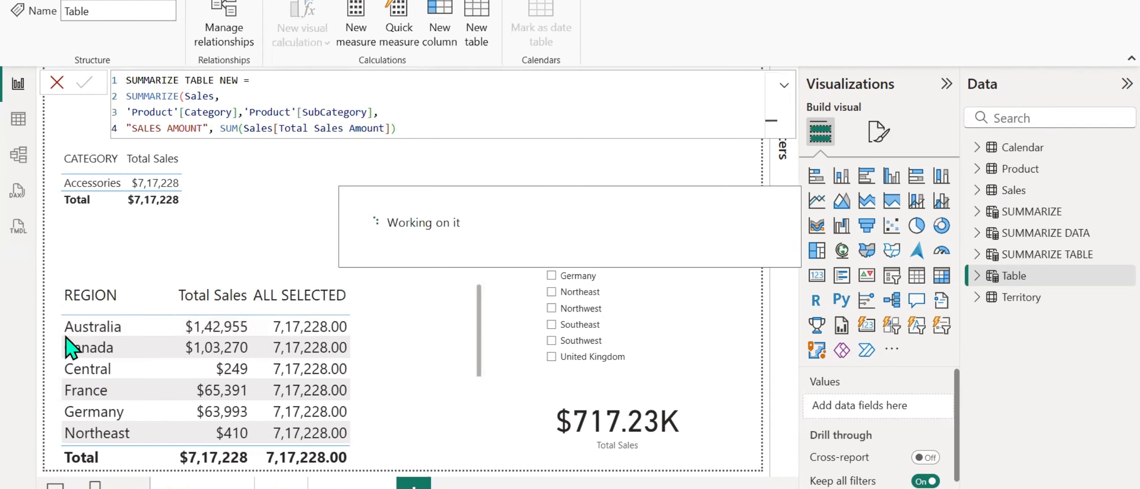
Switch to the data table view, collapse the Sales fields and display the rows of SUMMARIZE TABLE NEW
left_click(18, 119)
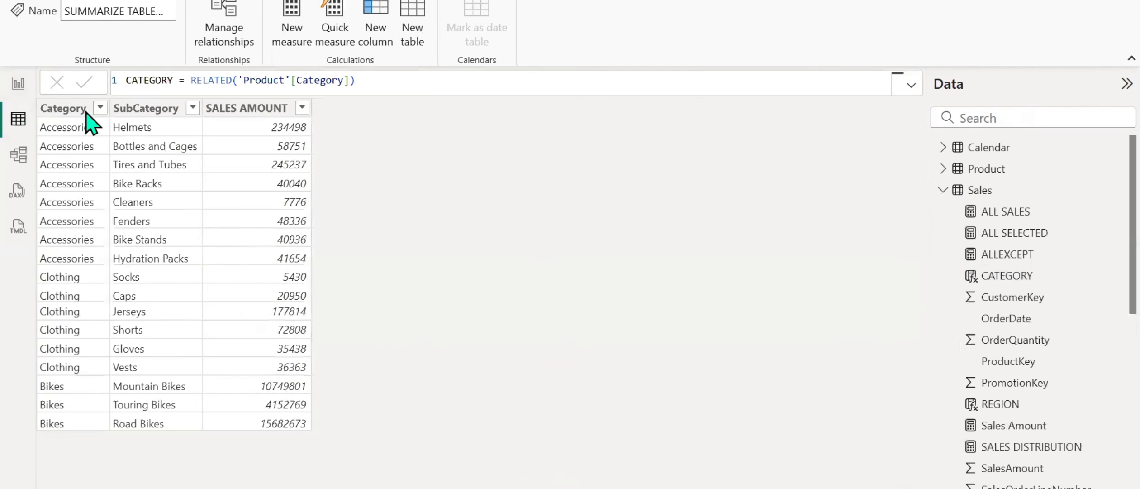
left_click(934, 194)
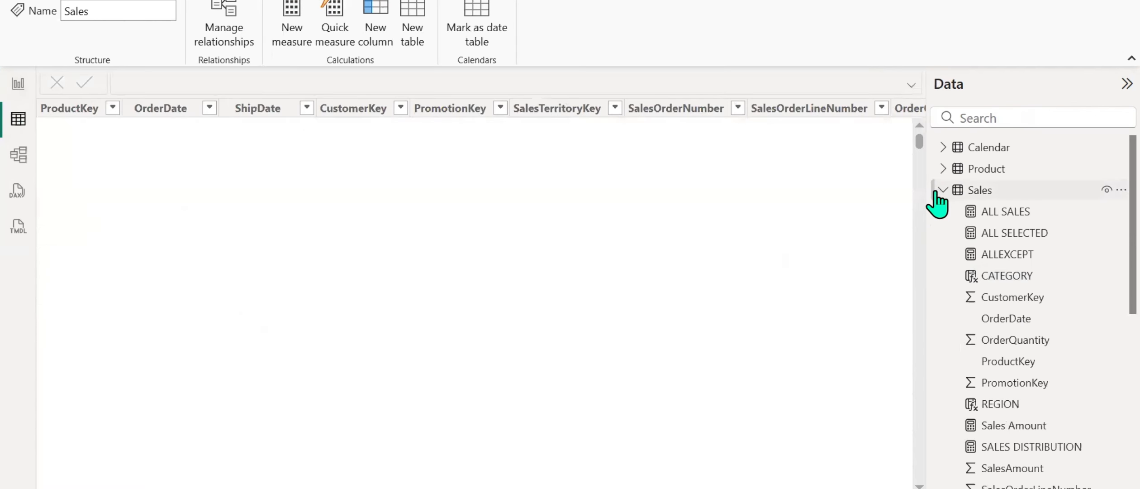
left_click(944, 191)
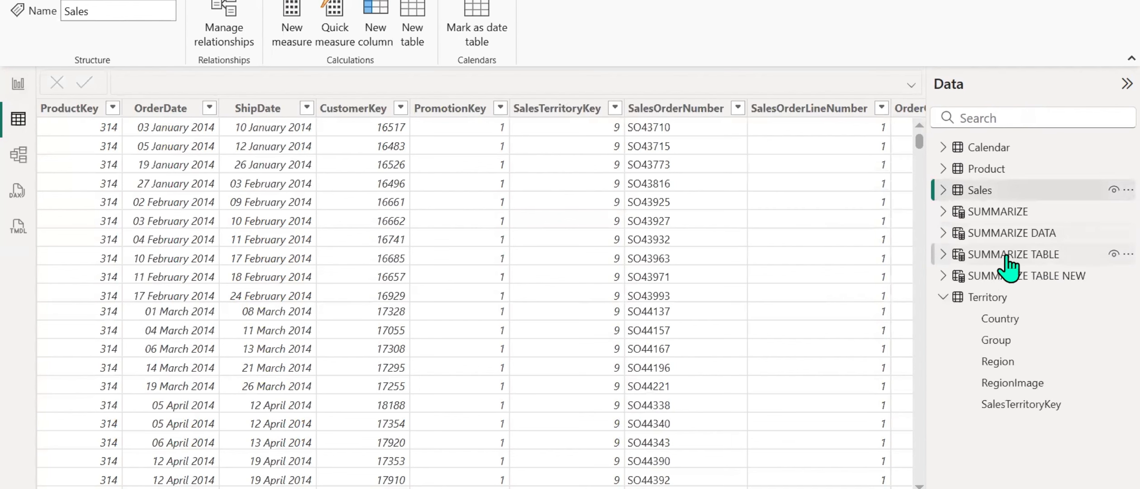
left_click(939, 277)
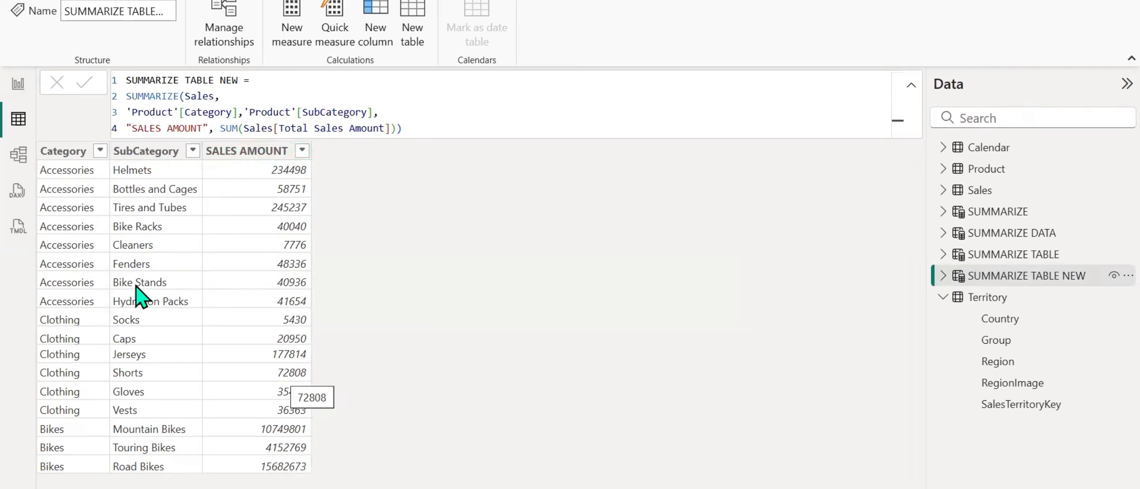
Extend the SUMMARIZE TABLE NEW formula after the SALES AMOUNT expression with a new line "TAX AMOUNT", SUM(Sales[TaxAmt])
left_click(405, 128)
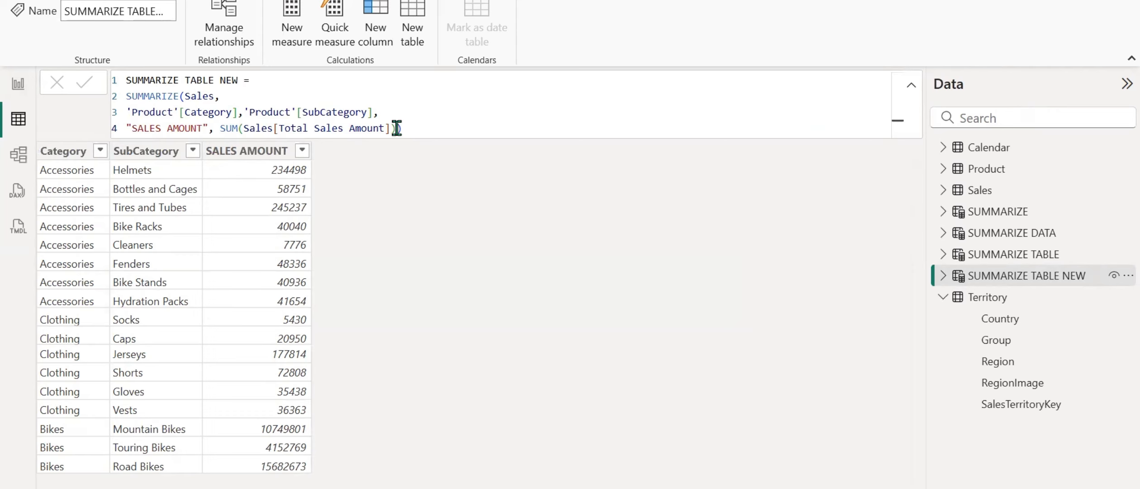
key("BackSpace")
key("BackSpace")
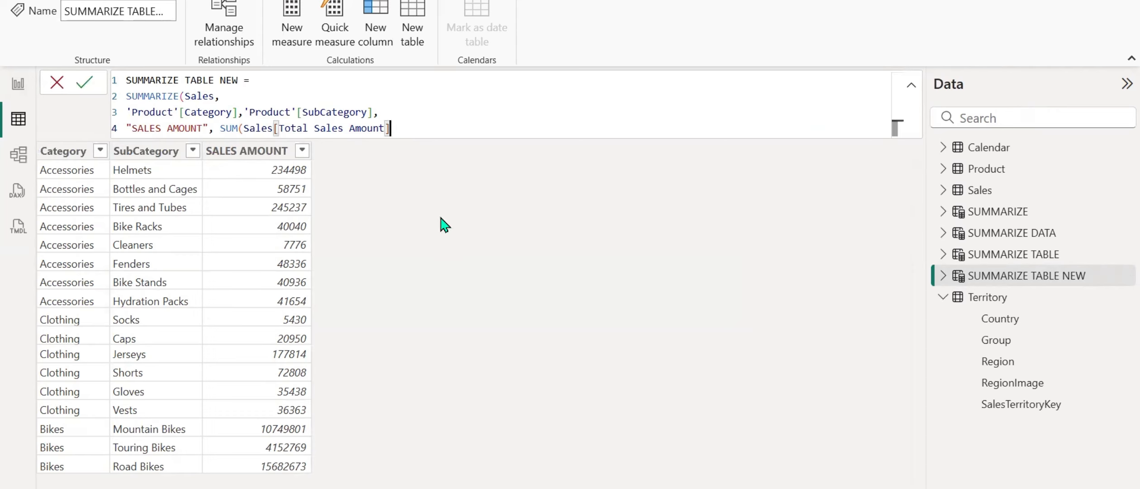
type(",")
key("BackSpace")
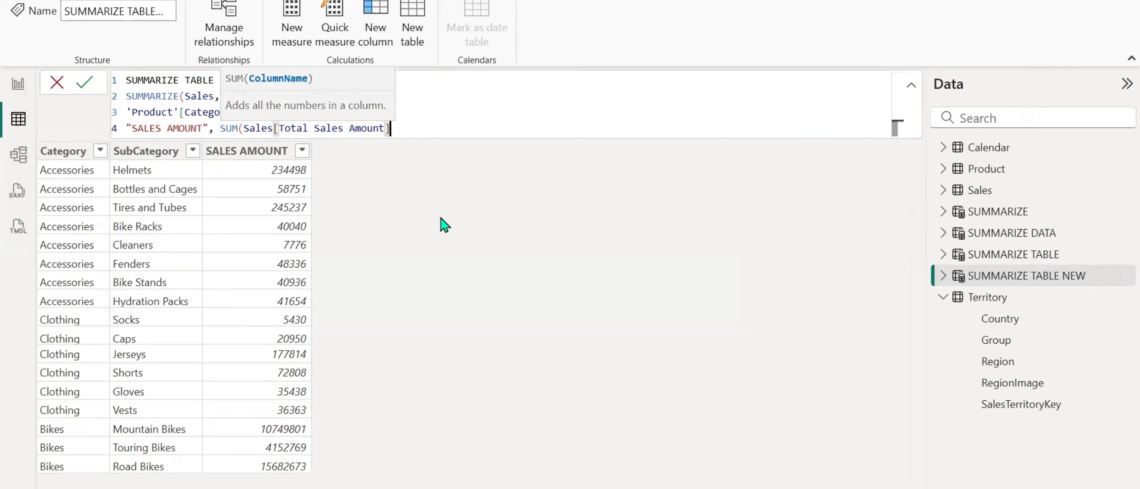
type("),")
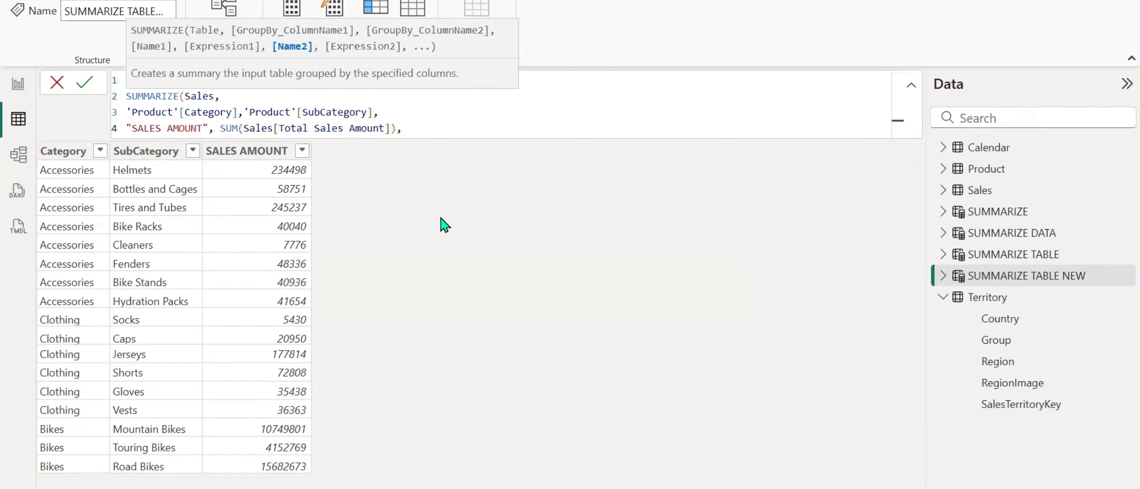
key("Return")
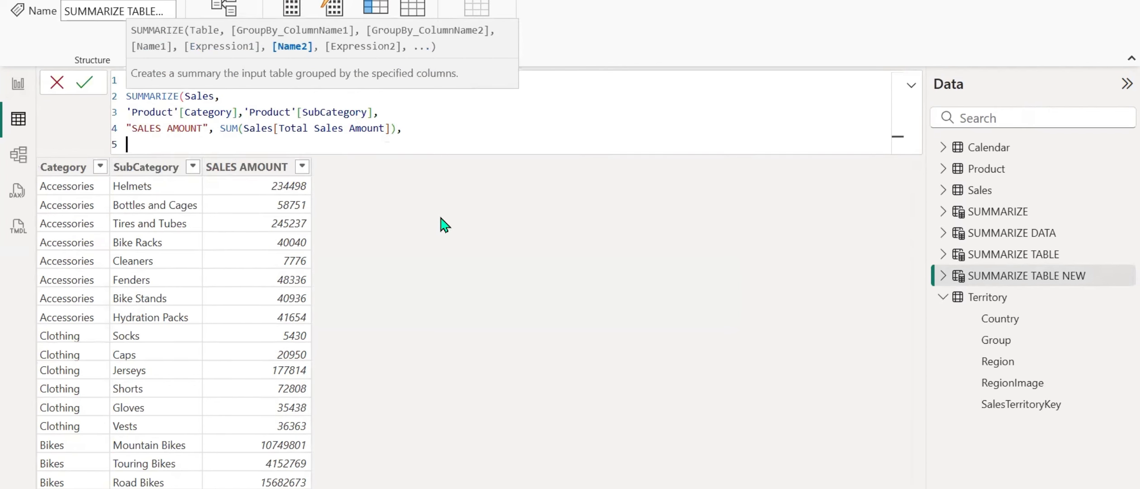
type("\"TAX AMOUNT\", ")
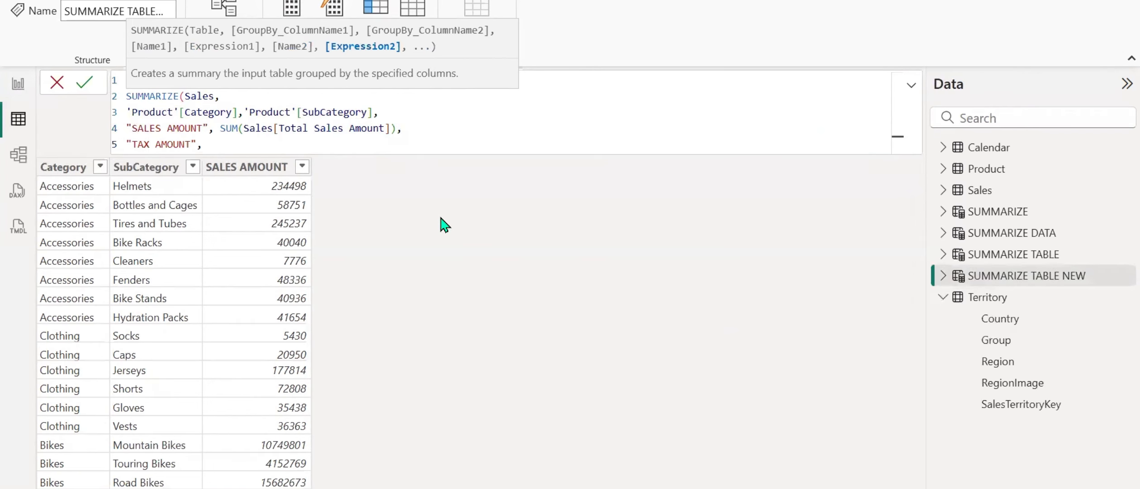
type("SUM(")
type("TAX")
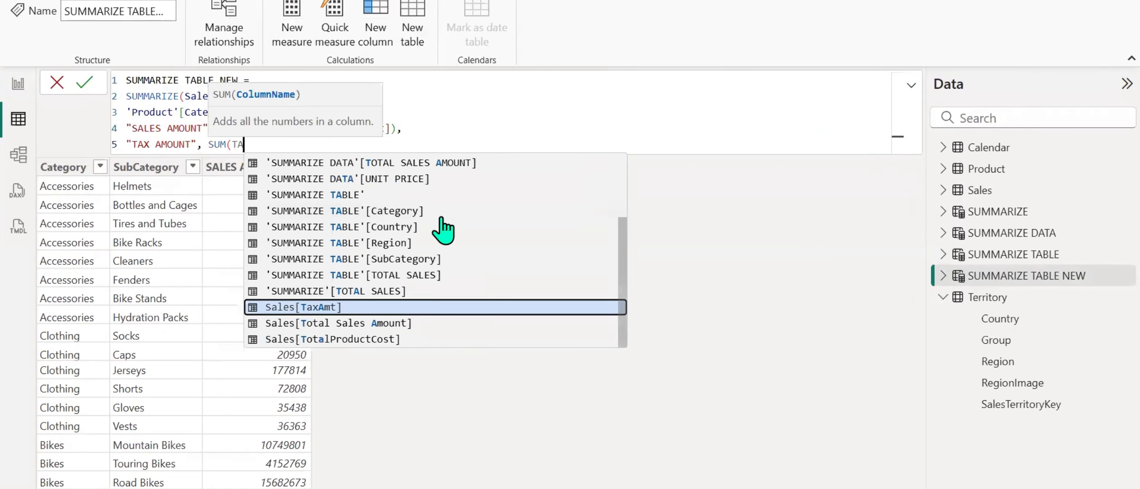
key("Tab")
type(")")
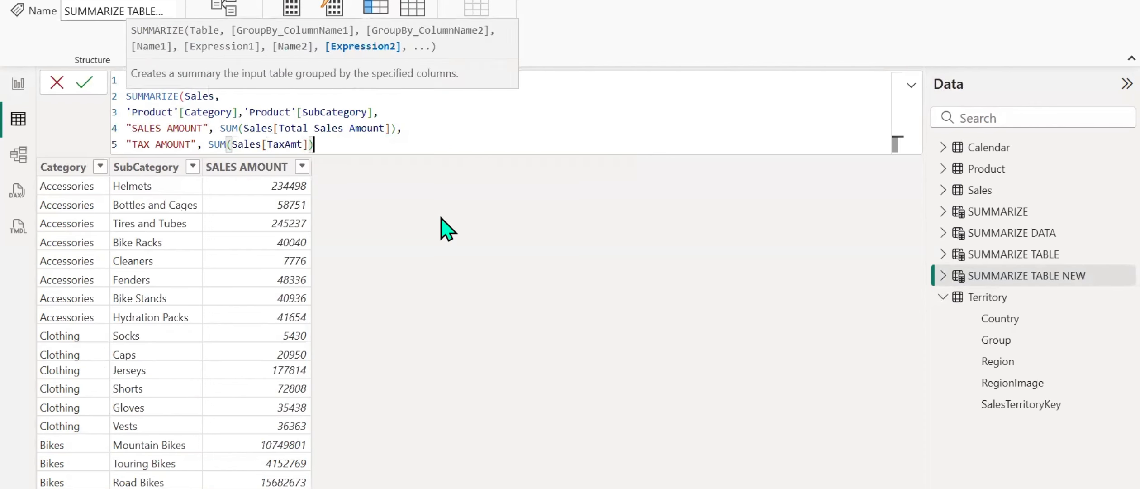
Commit the SUMMARIZE TABLE NEW formula with the TAX AMOUNT column and review its group-by columns and named expressions
key("Return")
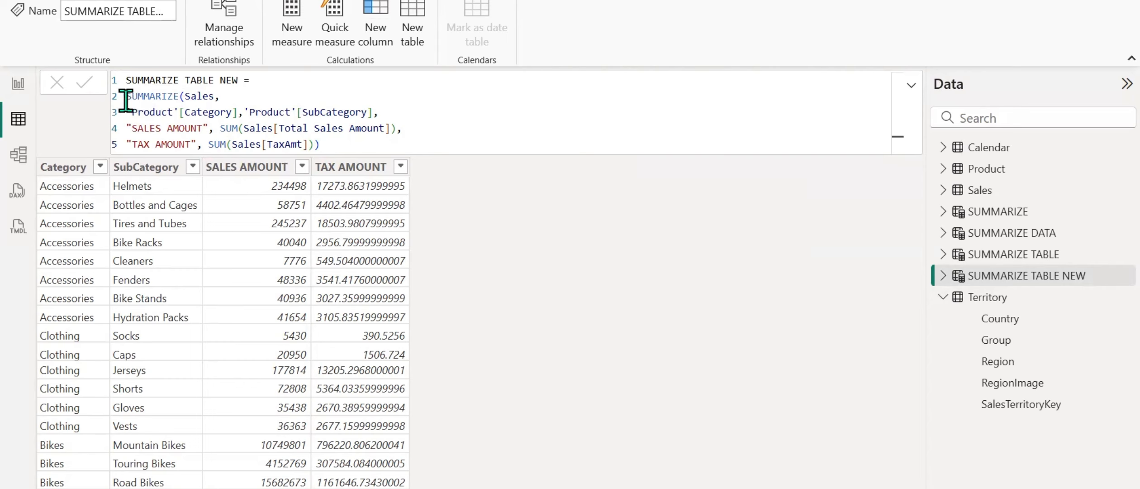
left_click_drag(221, 96, 244, 108)
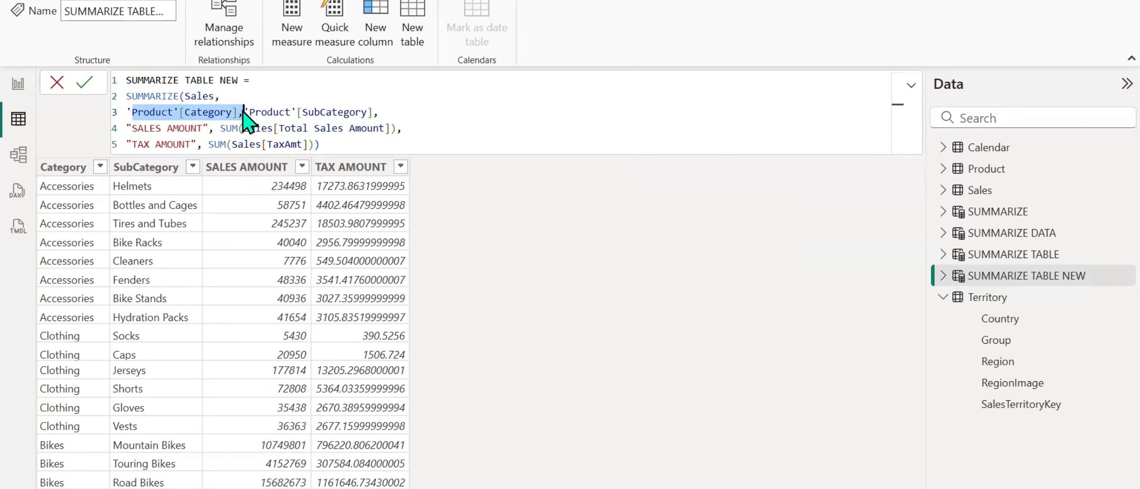
left_click(128, 128)
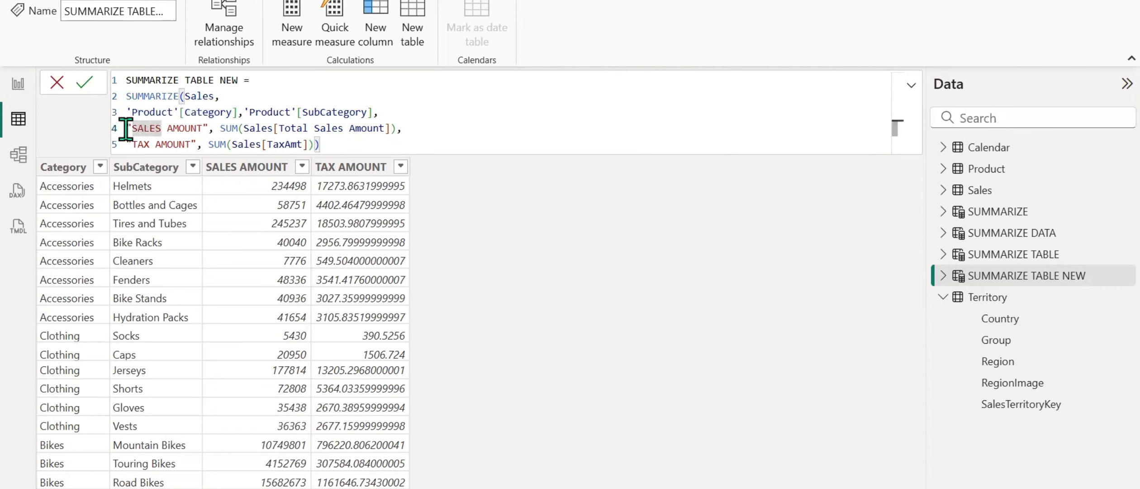
left_click(221, 128)
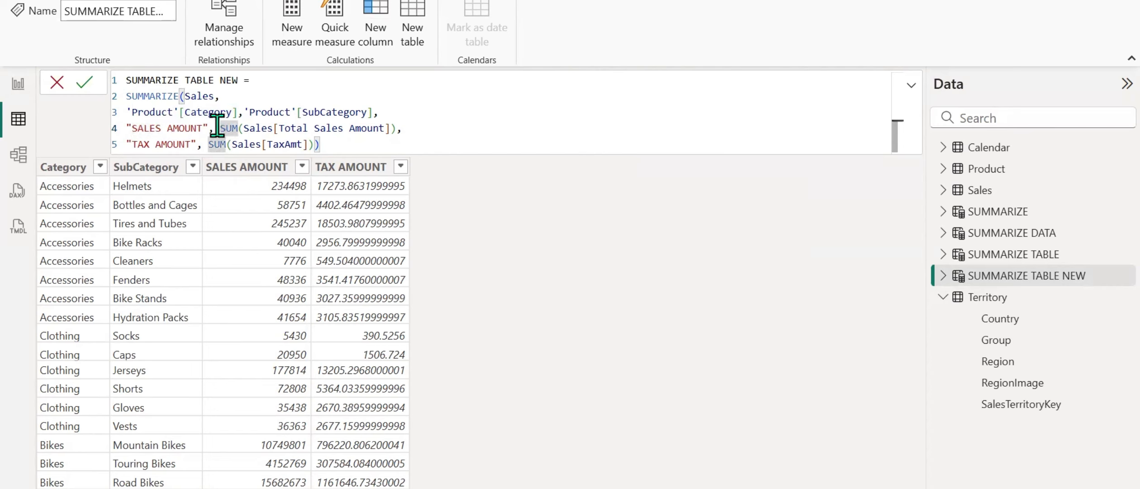
left_click_drag(220, 128, 404, 129)
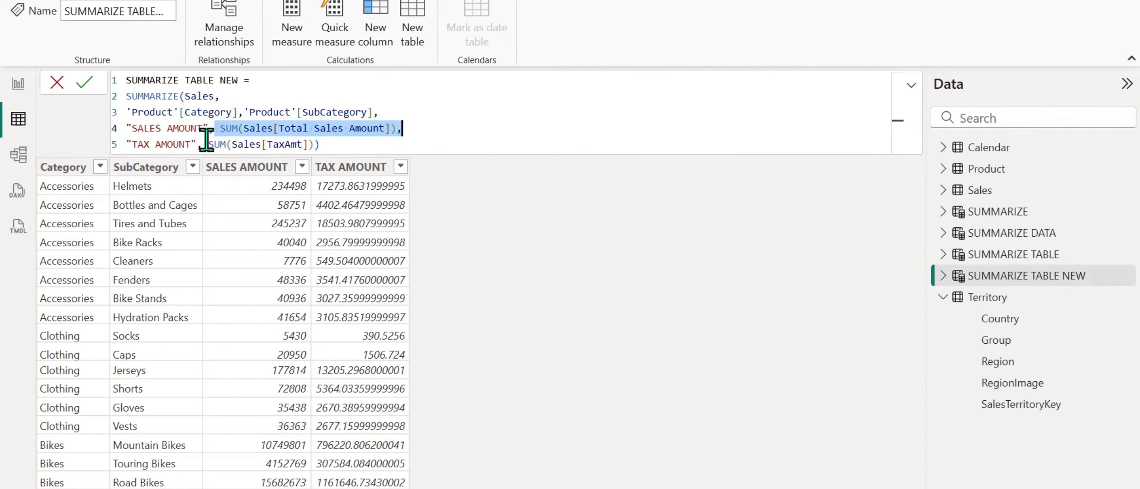
left_click_drag(207, 144, 83, 143)
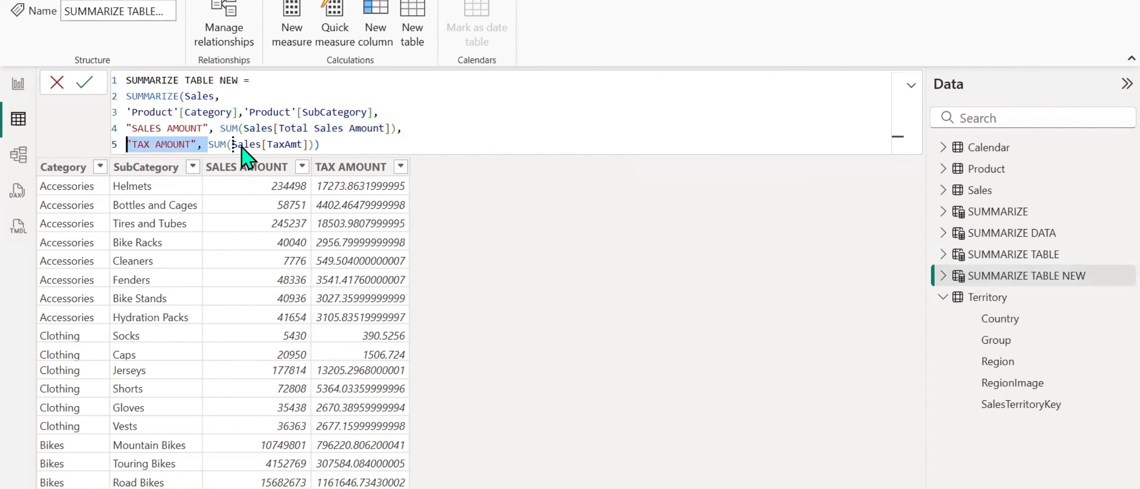
left_click(372, 147)
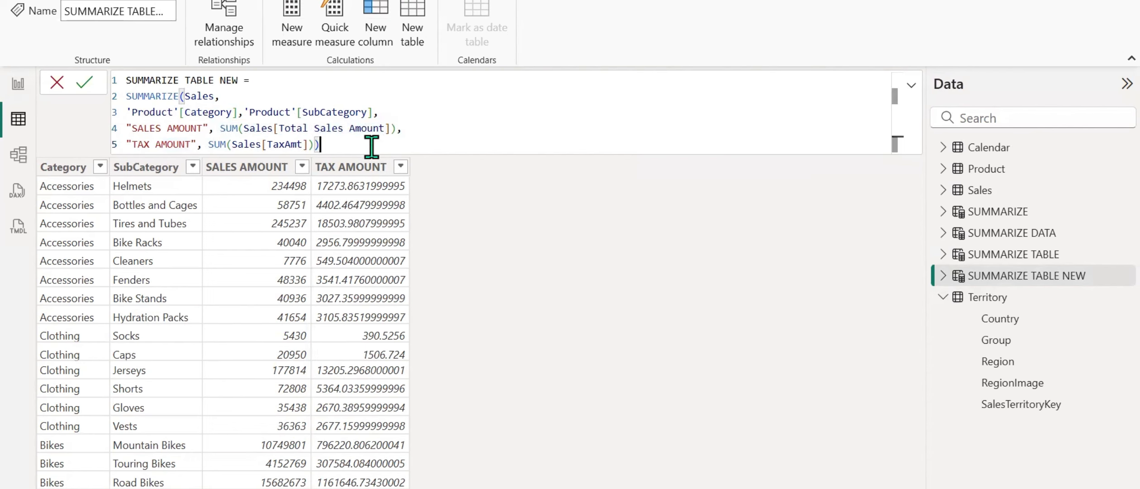
Add Sales[REGION] on a new line after the 'Product'[SubCategory] group-by column in SUMMARIZE TABLE NEW and commit the formula
left_click(388, 107)
key("Return")
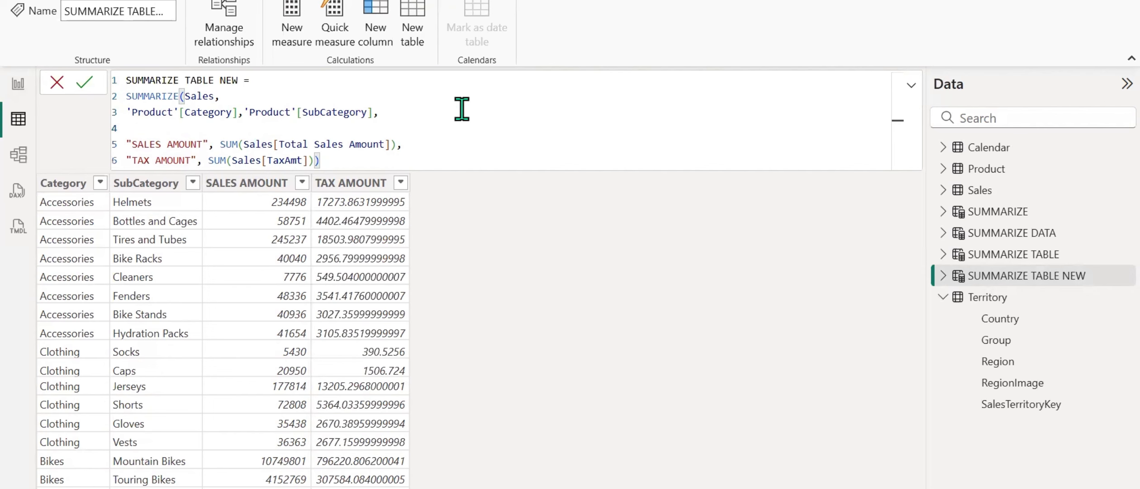
type("Sales[REGION]")
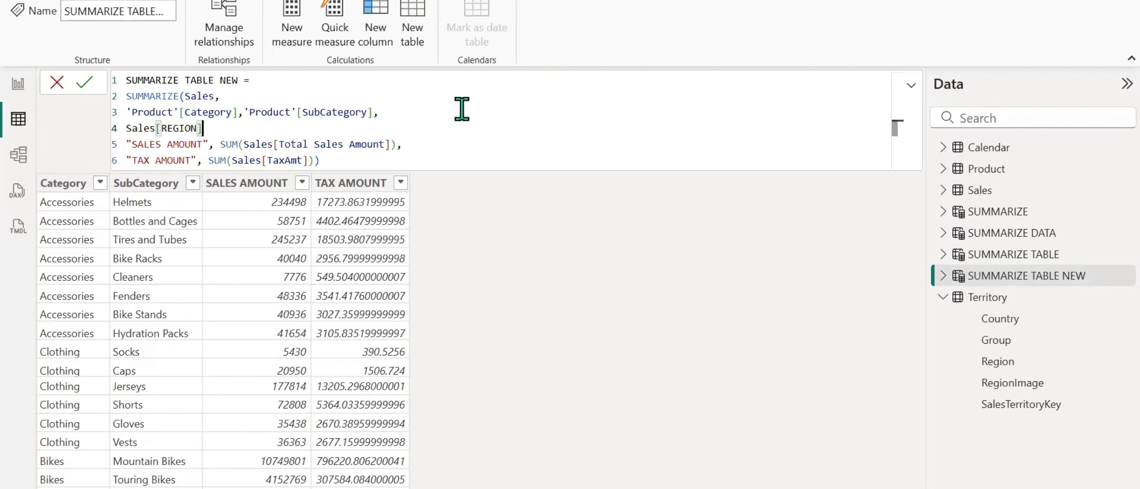
type(",")
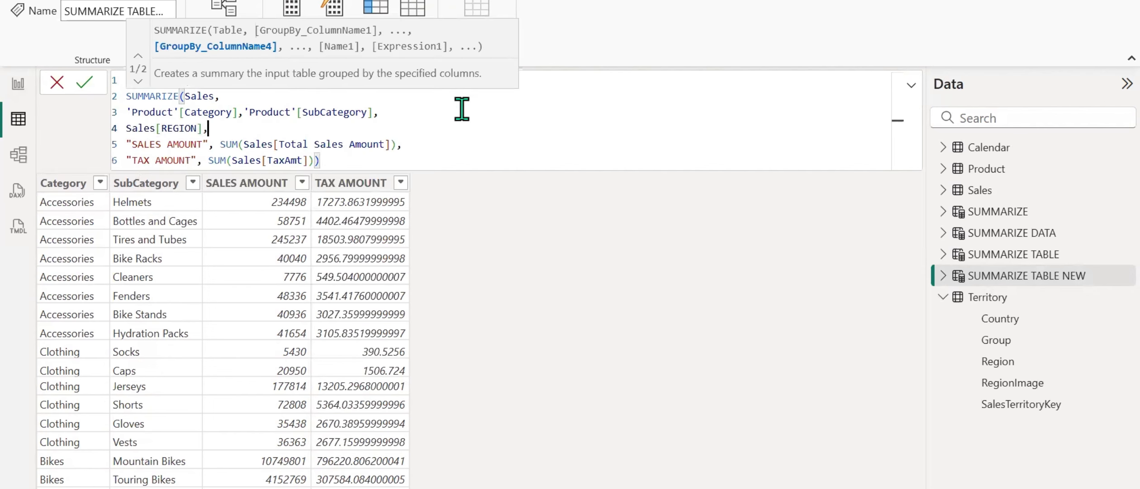
key("Return")
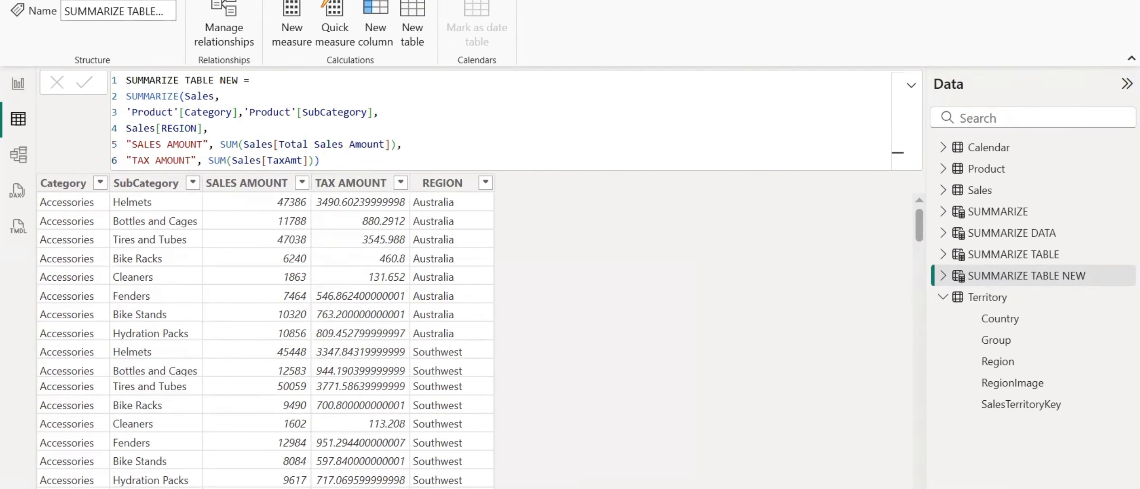
Switch to the text editor notes and compare the syntax of SUMMARIZE with that of SUMMARIZECOLUMNS
key("alt+Tab")
scroll(537, 351, "down", 4)
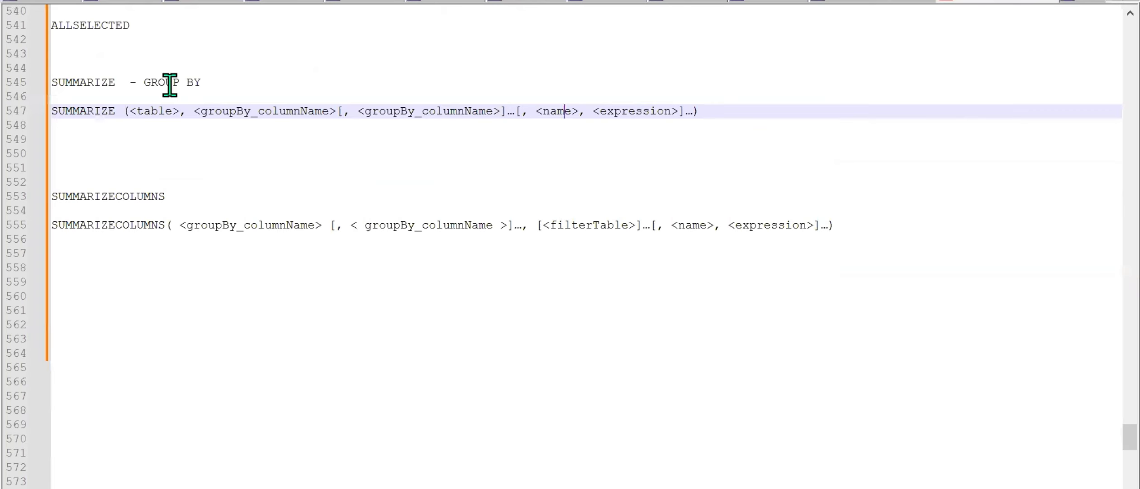
left_click(223, 82)
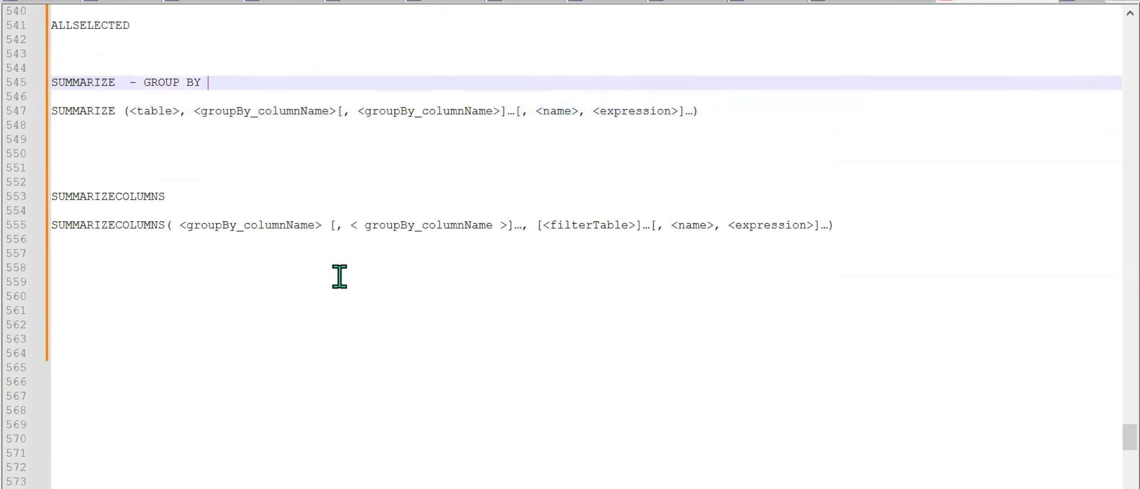
left_click_drag(171, 197, 51, 196)
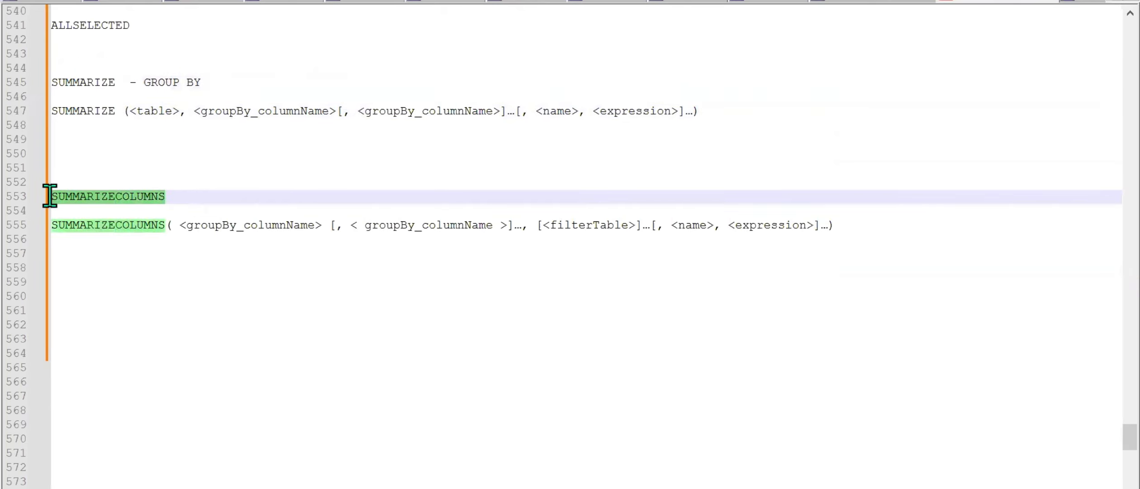
left_click(99, 323)
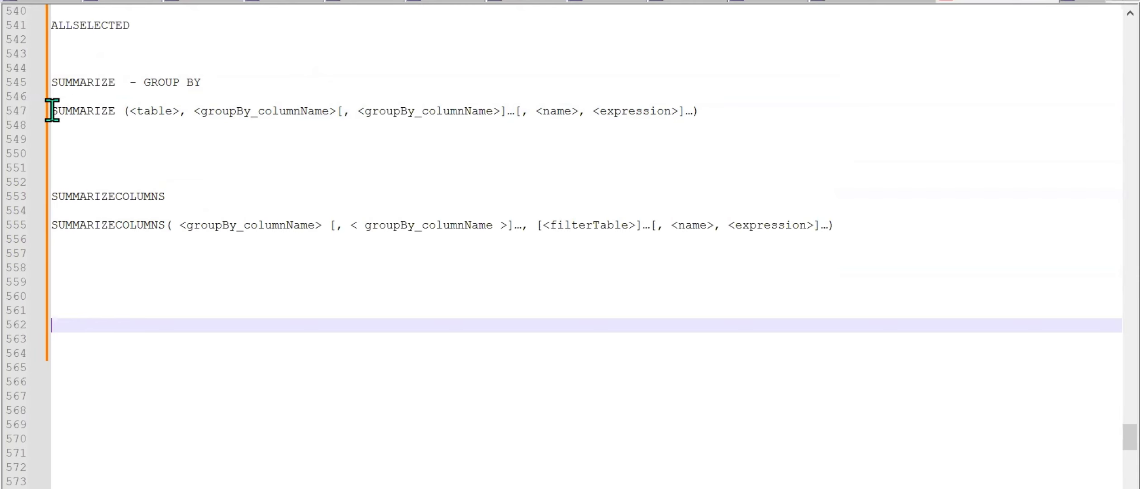
left_click_drag(52, 111, 180, 112)
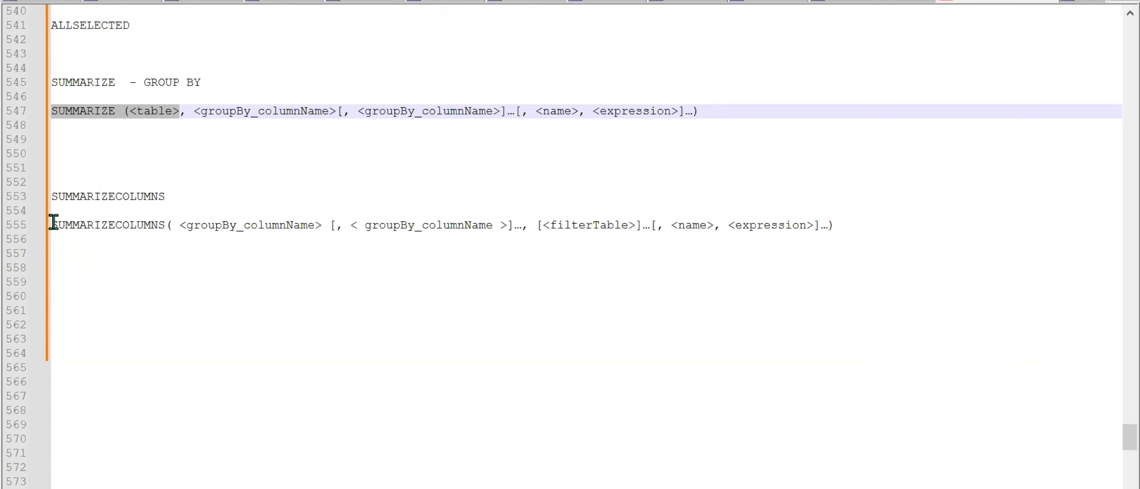
left_click_drag(51, 225, 842, 230)
left_click(601, 324)
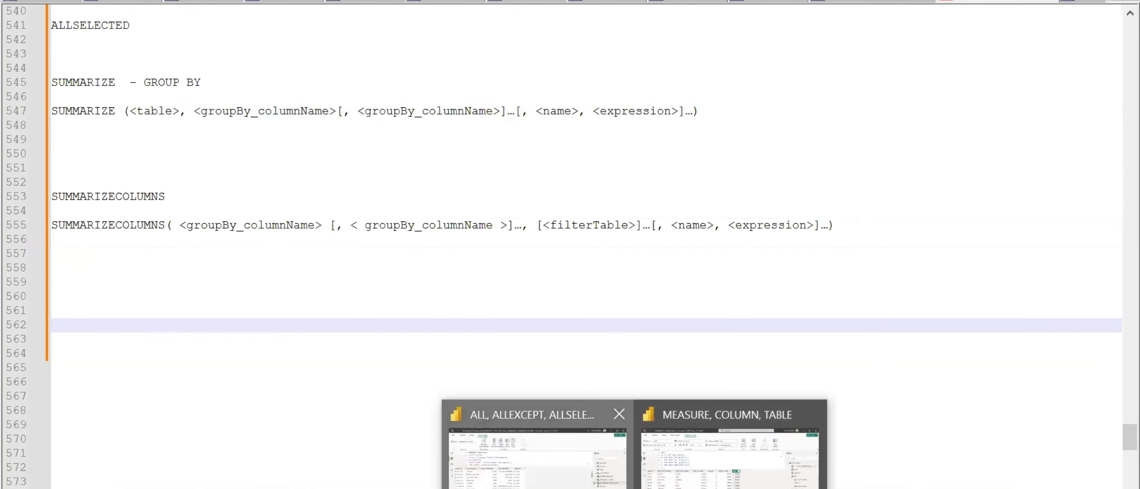
Switch back to the ALL, ALLEXCEPT, ALLSELECTED report in Power BI and create a calculated table named SUMMARIZE COLUMN NEW TABLE
left_click(534, 448)
right_click(1036, 275)
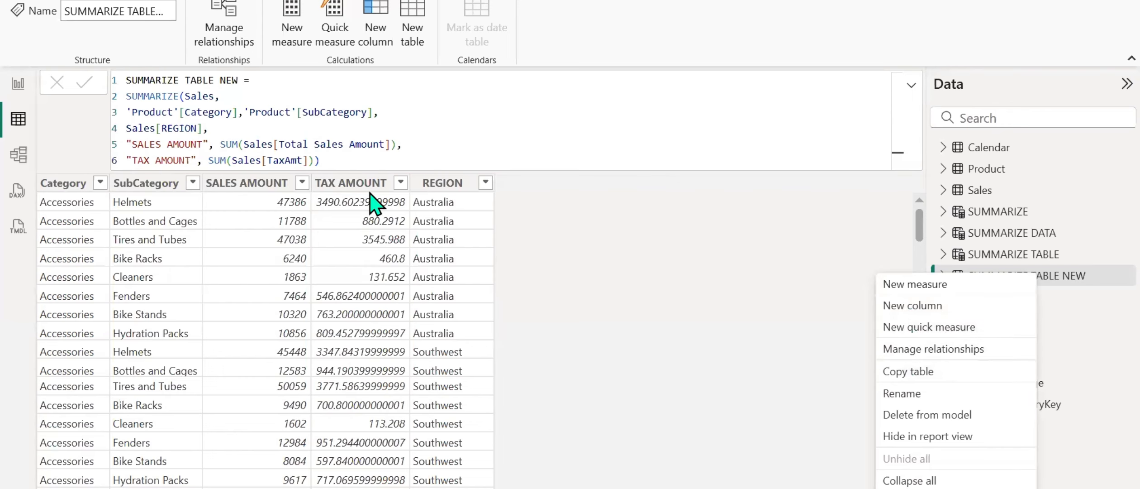
left_click(569, 235)
left_click(414, 33)
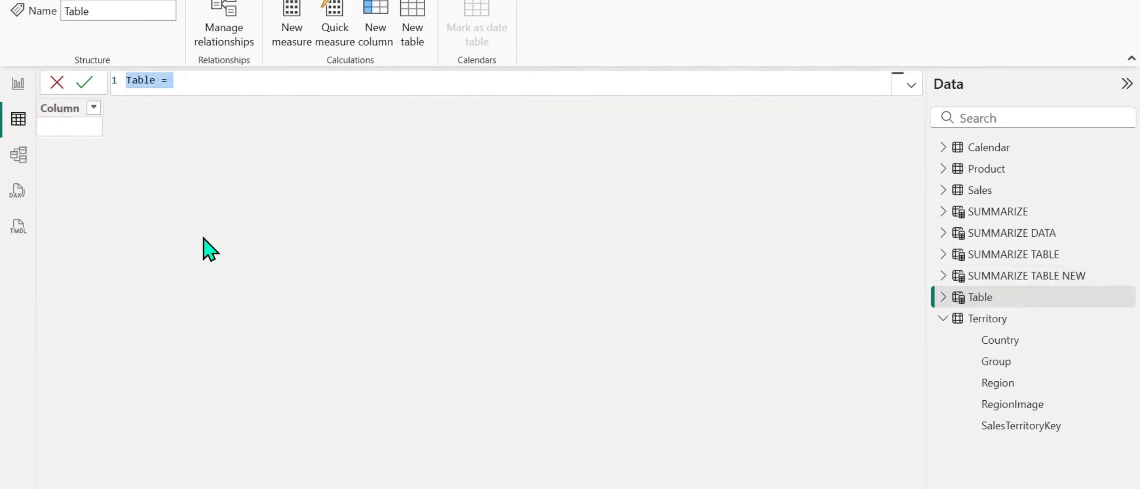
type("SUMMA")
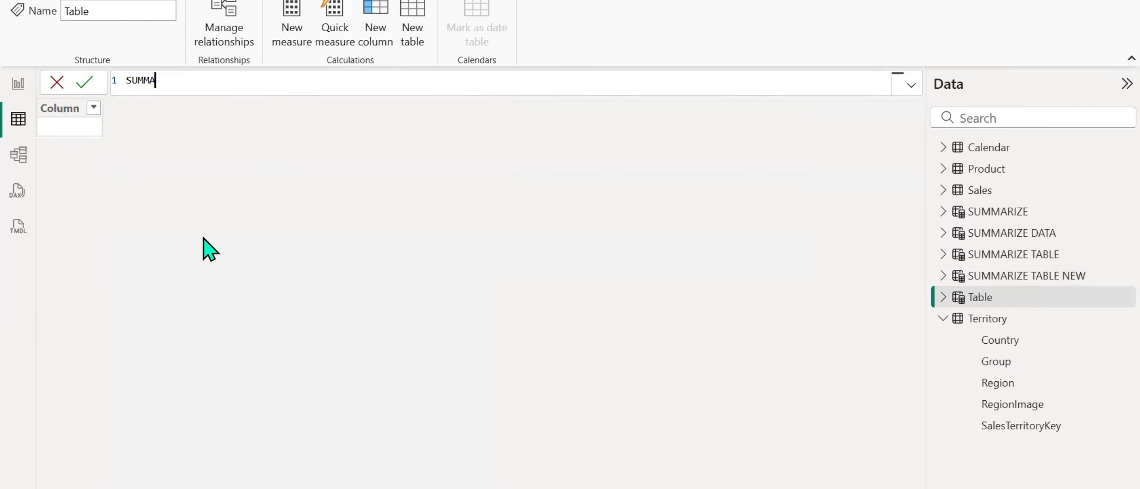
type("RIZE")
type(" COLUMN N")
type("RE")
key("BackSpace")
key("BackSpace")
type("EW TABLE =")
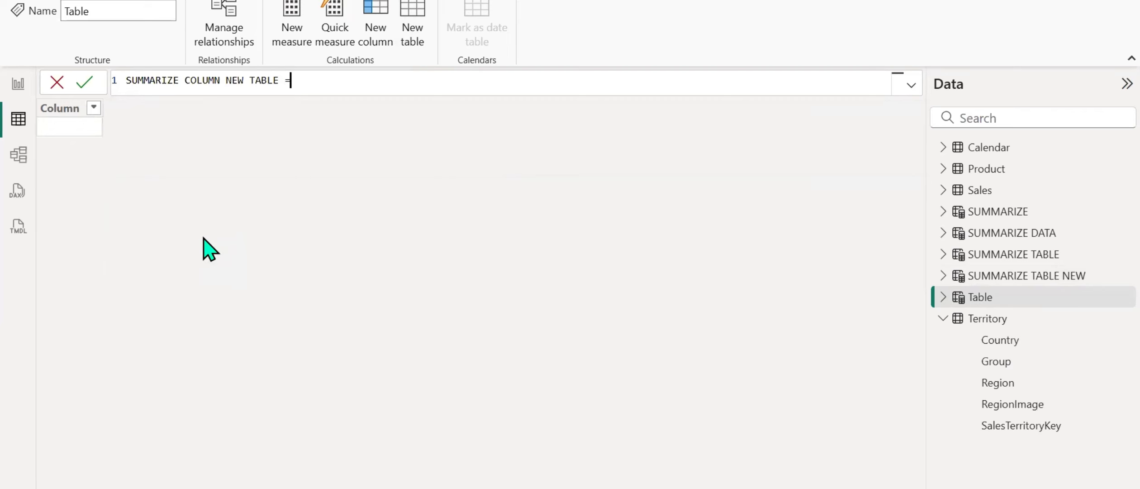
Start the new table's expression on a second line with the SUMMARIZECOLUMNS function
key("shift+Return")
type("SUMM")
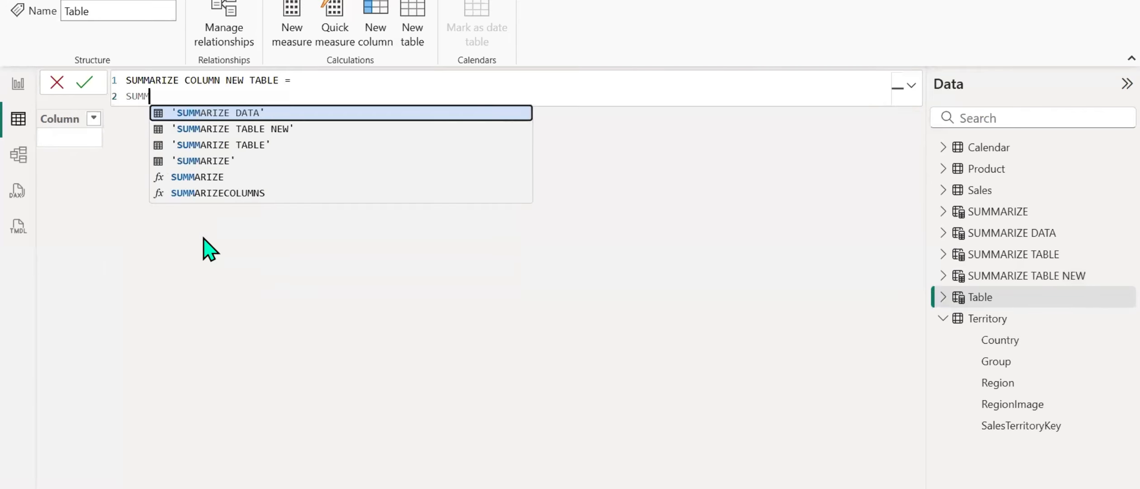
key("Down")
key("Down")
key("Down")
key("Down")
key("Down")
key("Tab")
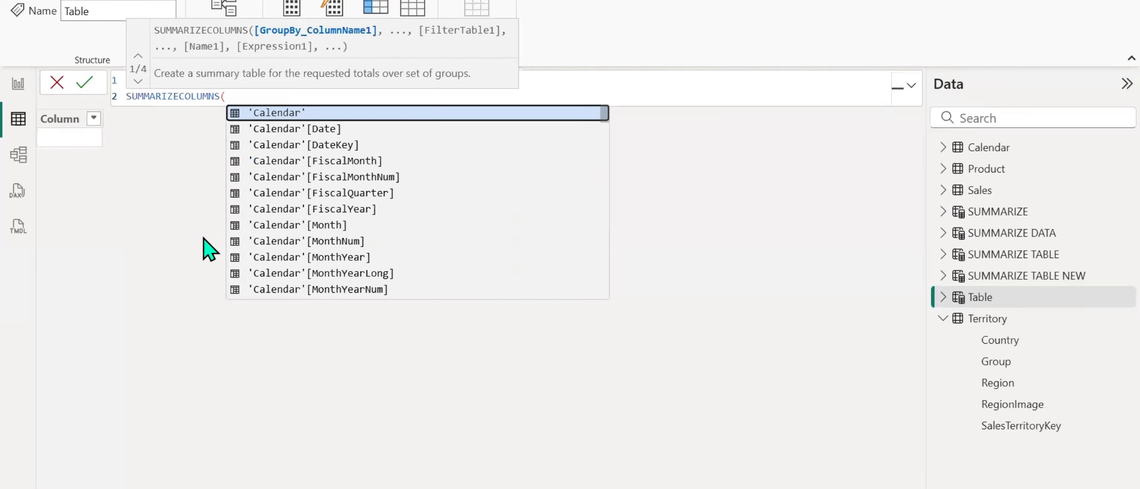
Enter Sales[REGION] as the first group-by column of SUMMARIZECOLUMNS
type("REGIO")
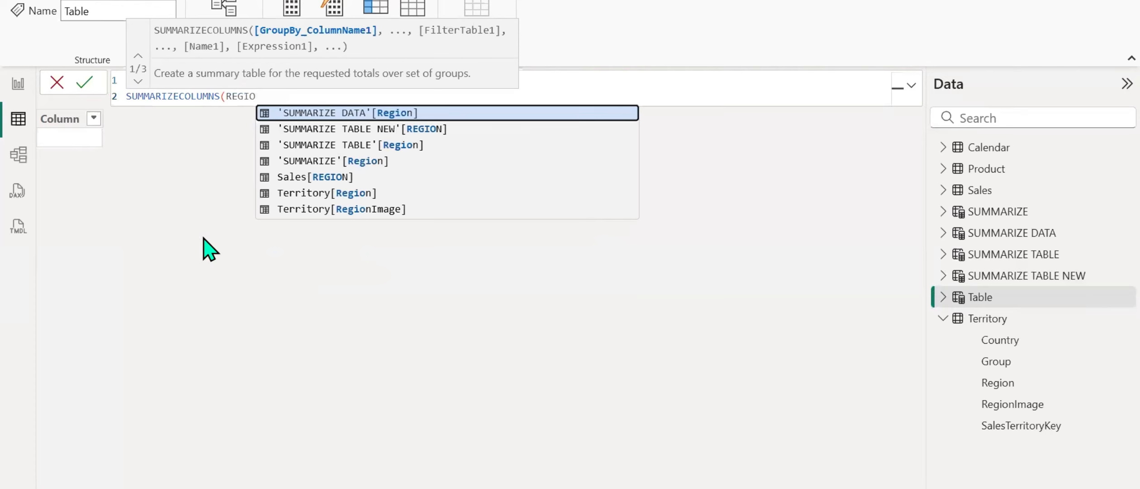
key("Down")
key("Down")
key("Down")
key("Down")
key("Down")
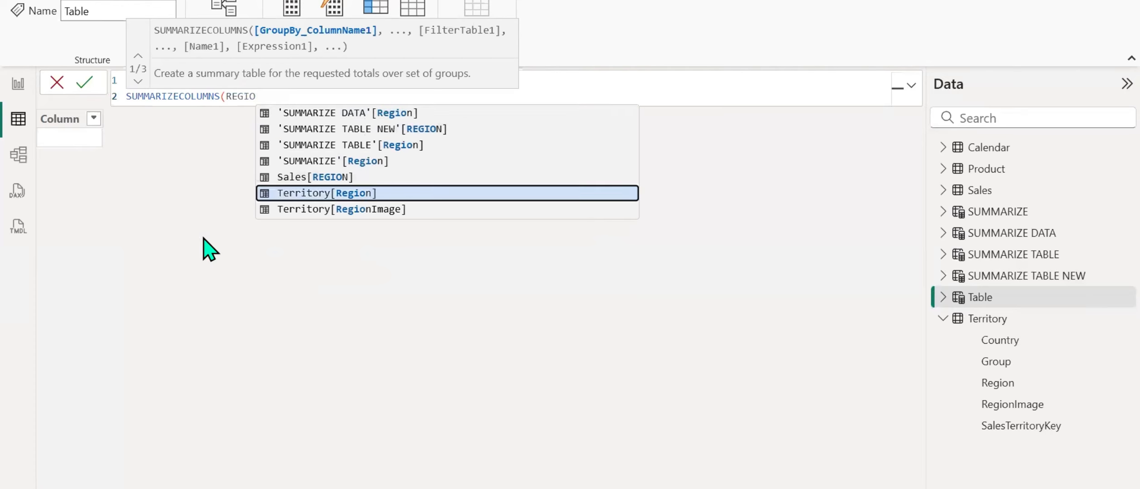
key("Up")
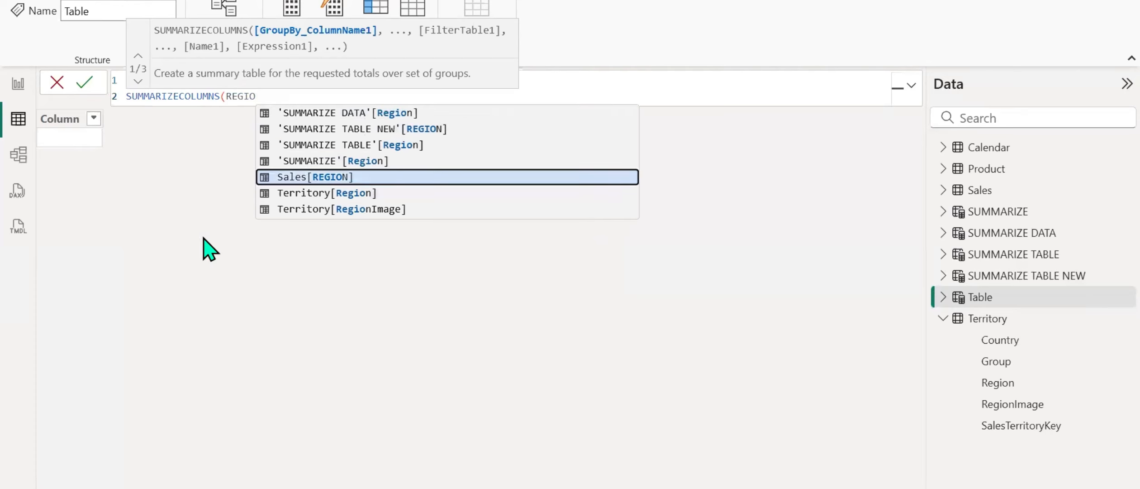
key("Tab")
type(", ")
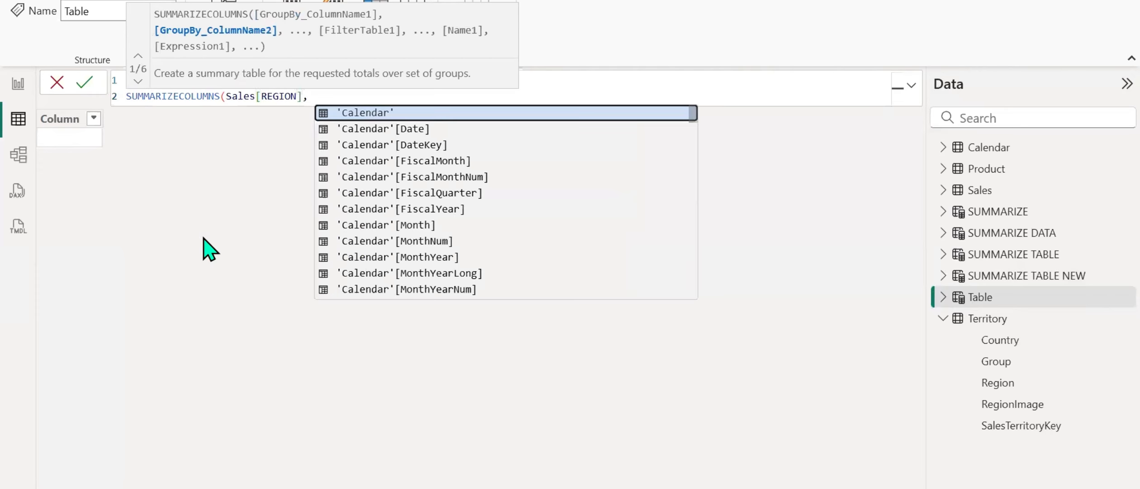
Add 'Product'[Category] and 'Product'[SubCategory] as further group-by columns of SUMMARIZECOLUMNS
type("cate")
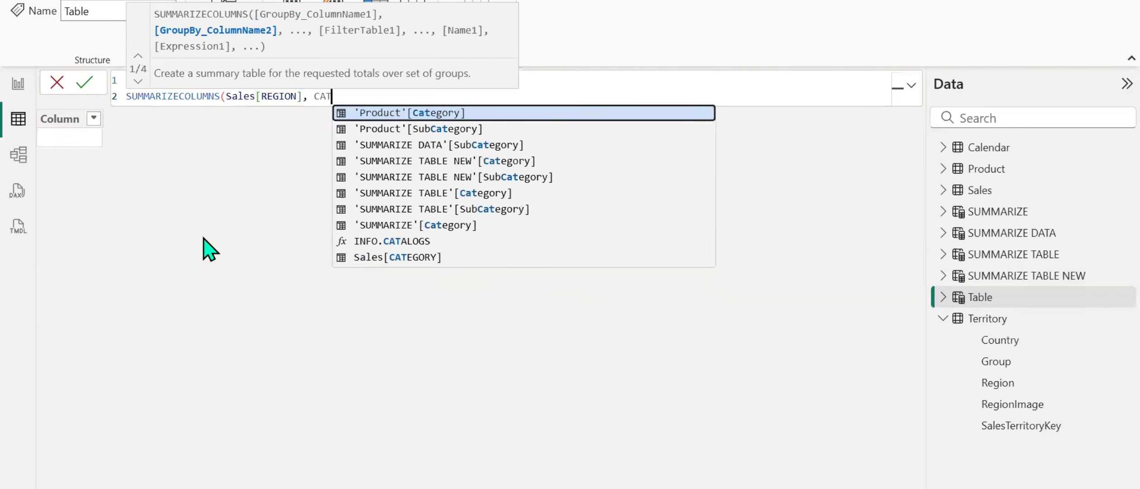
key("Tab")
type(", ")
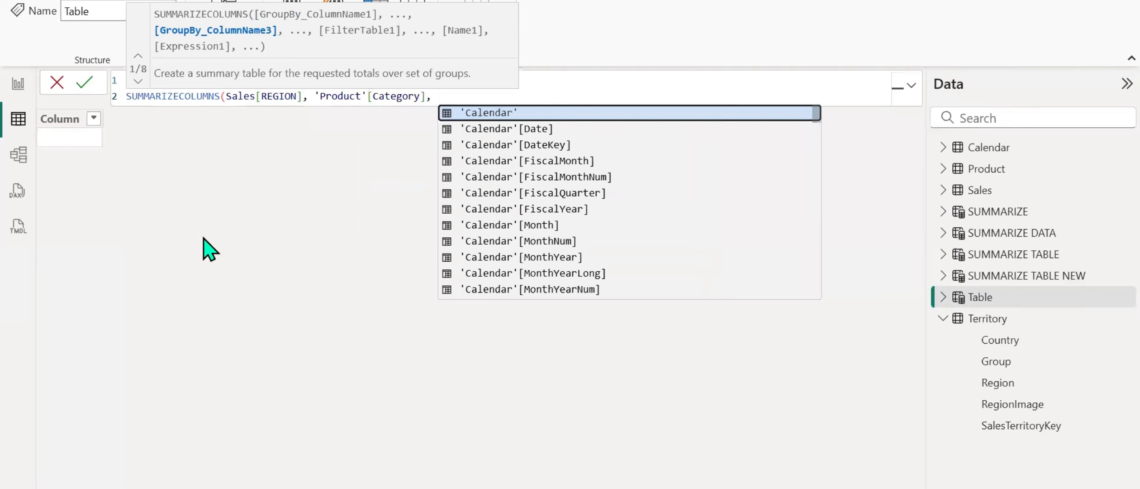
type("SUN")
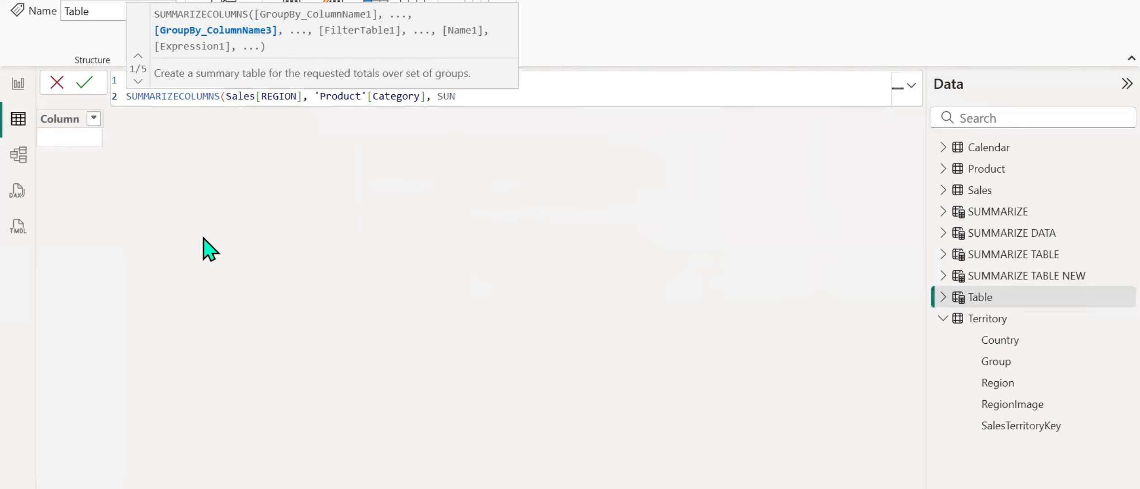
key("BackSpace")
type("B")
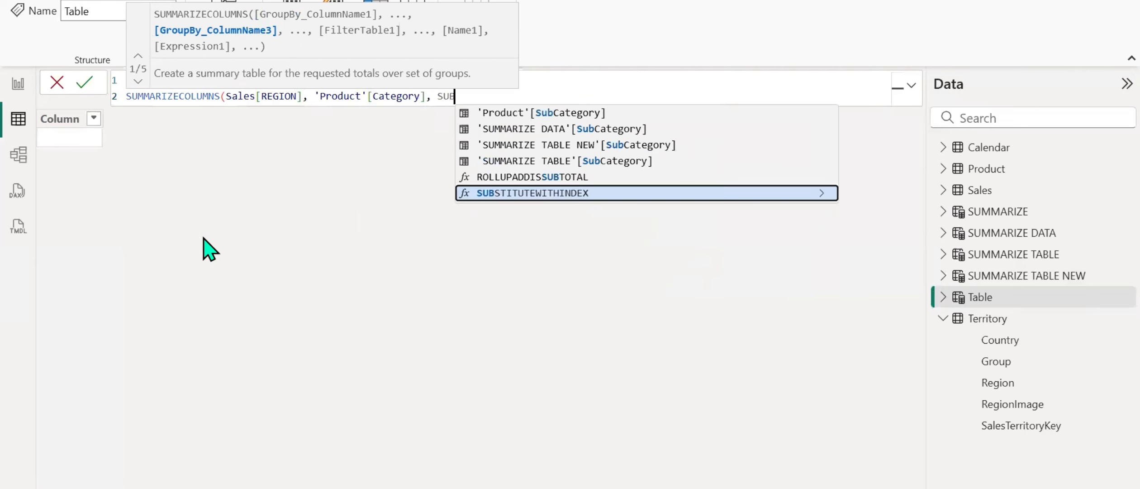
key("Up")
key("Up")
key("Up")
key("Up")
key("Up")
key("Tab")
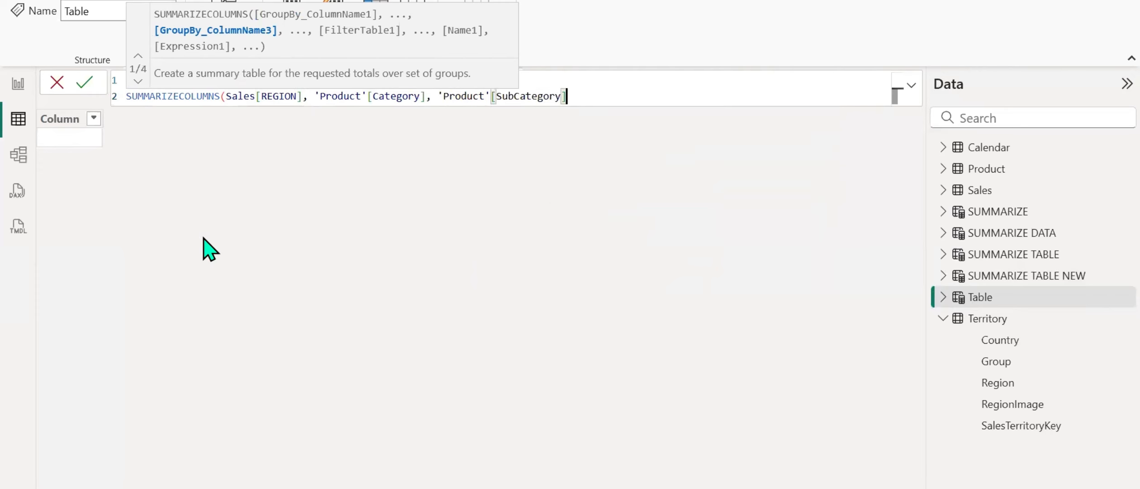
type(",")
Add a "SALES AMOUNT" column on a new line of the SUMMARIZECOLUMNS expression, calculated as SUM(Sales[Total Sales Amount])
key("shift+Return")
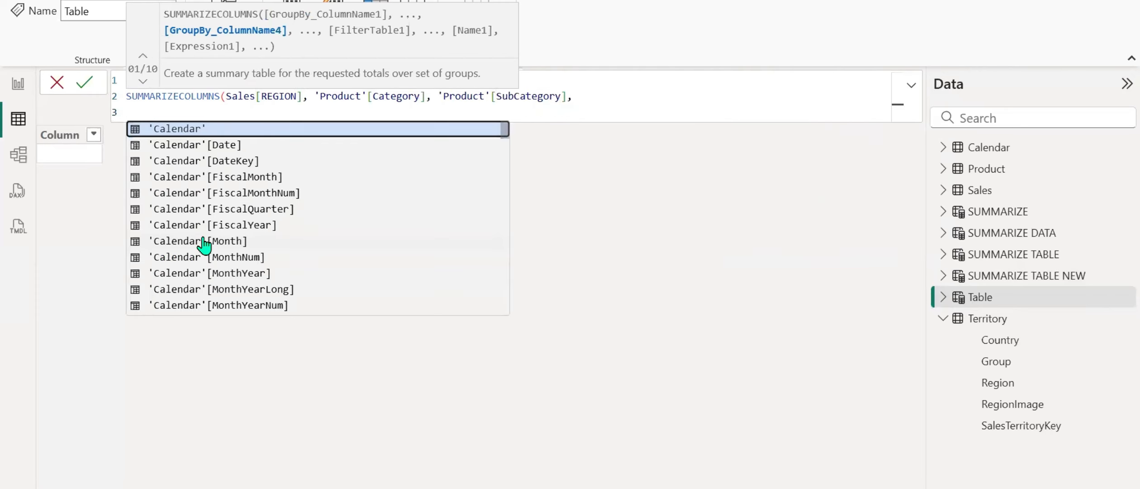
type("\"SALES")
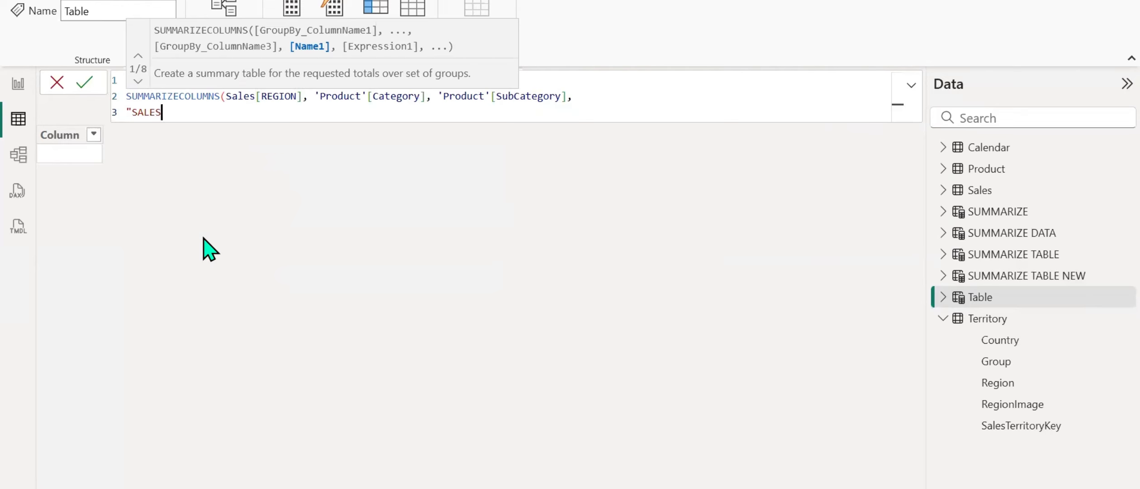
type(" AMOUNT\", ")
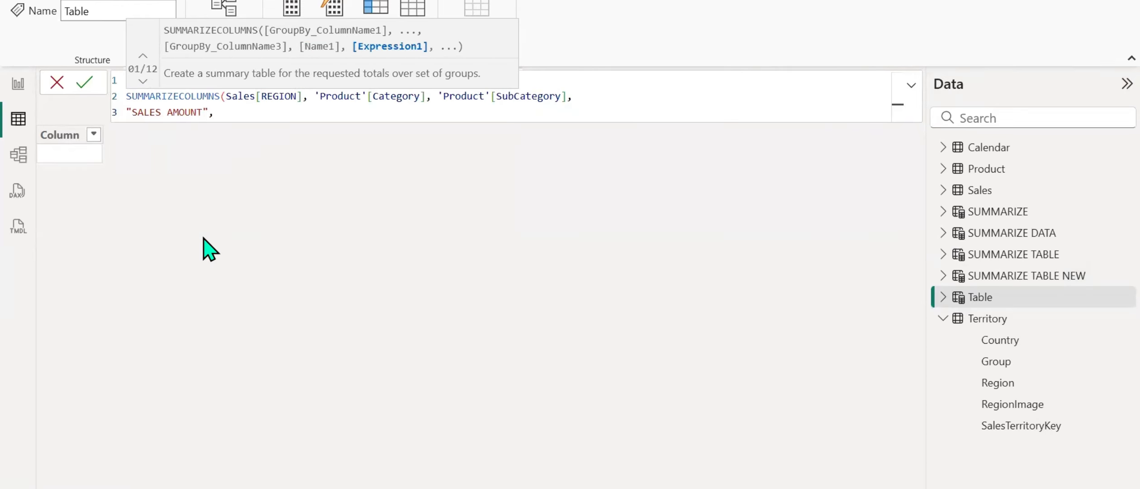
type("SU")
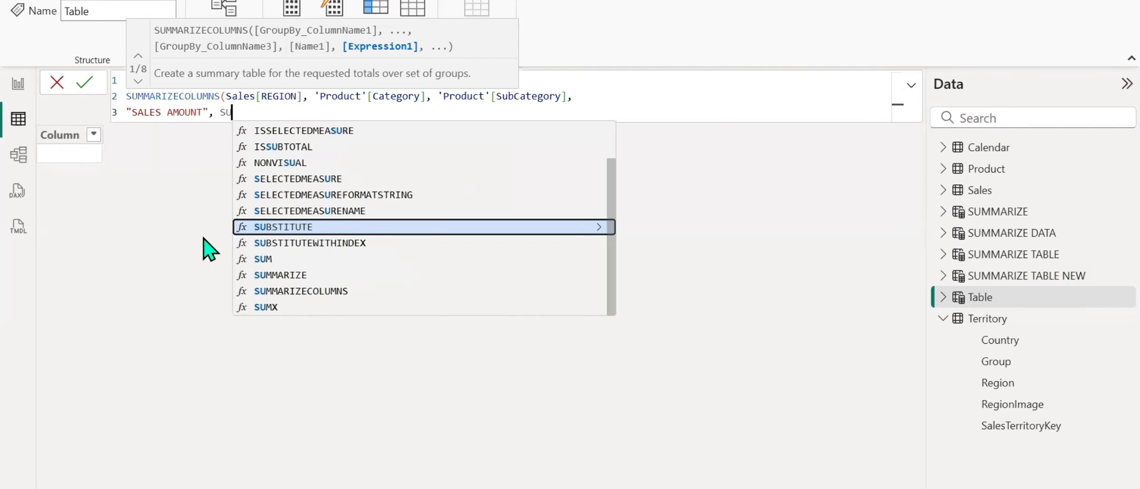
type("M(SALE")
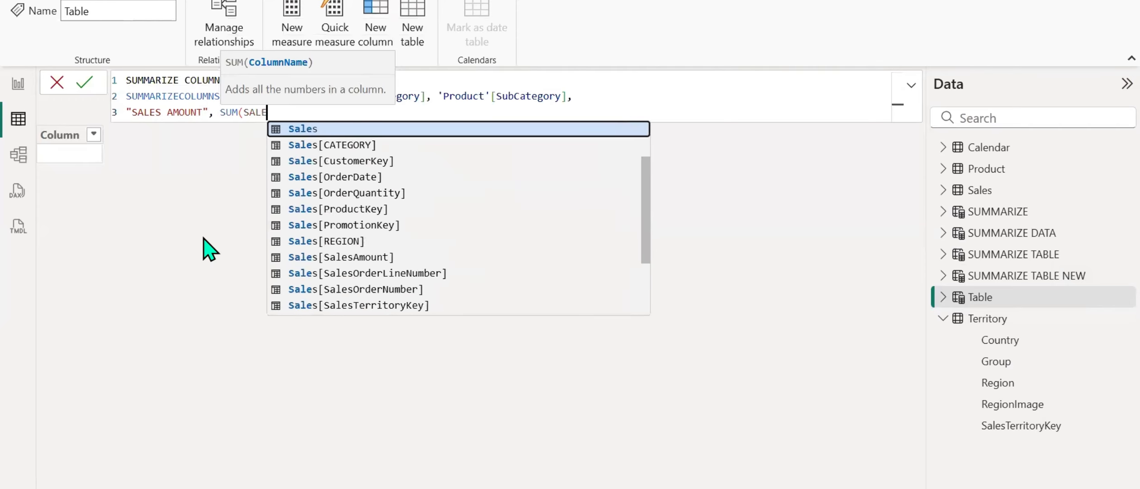
type("S AM")
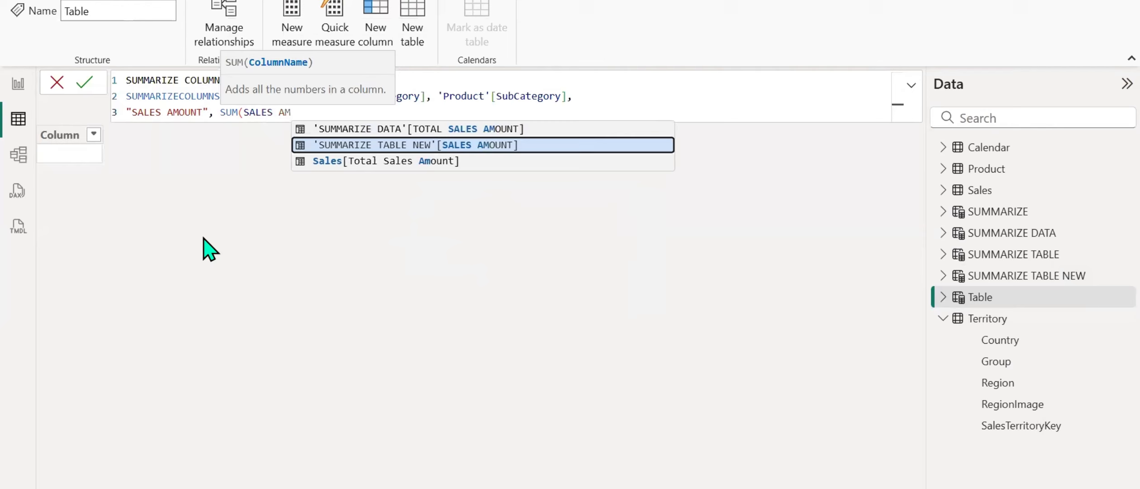
key("Down")
key("Tab")
type(",")
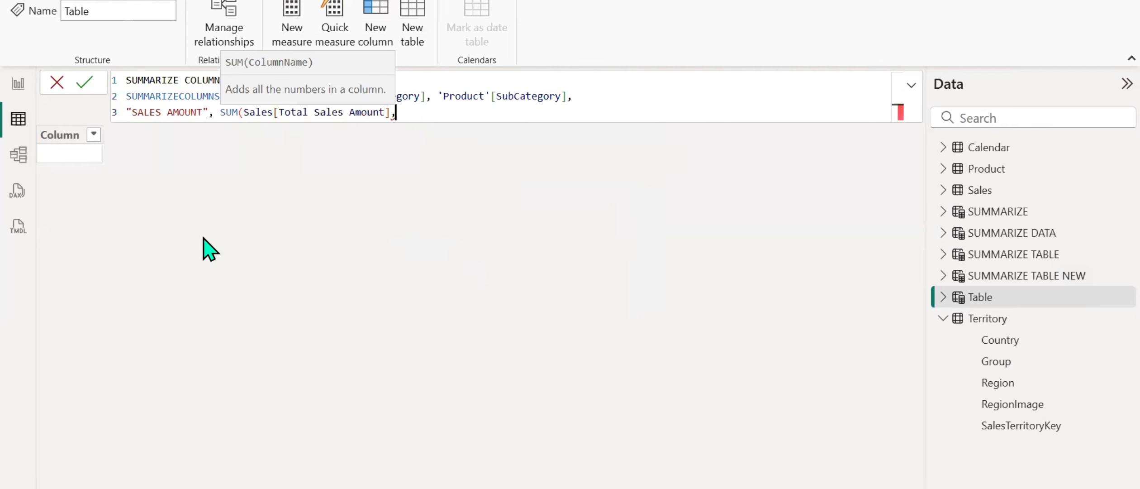
key("BackSpace")
type("),")
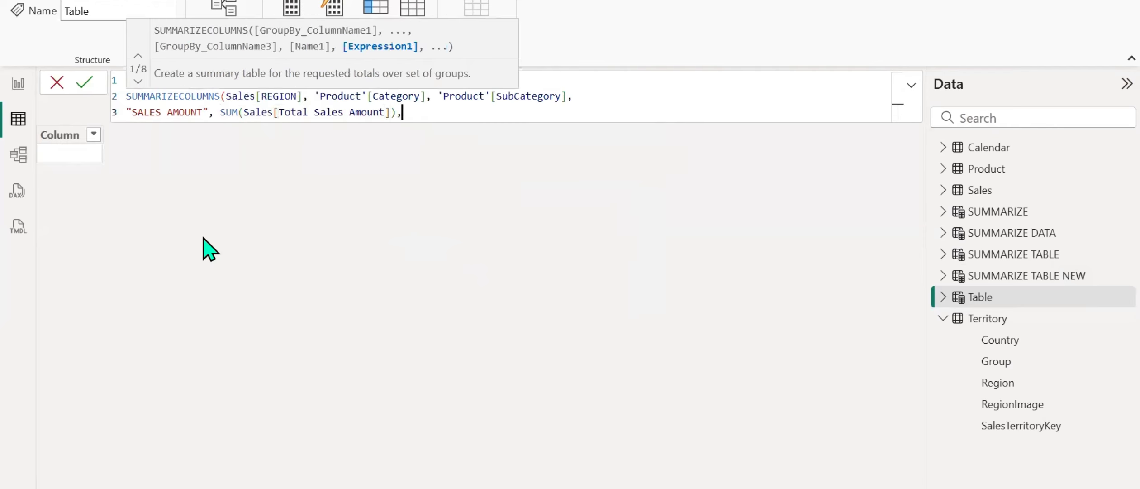
Add a "TAX AMOUNT" column calculated as SUM(Sales[TaxAmt]) on a fourth line and commit the table expression
key("Return")
type("\"TA")
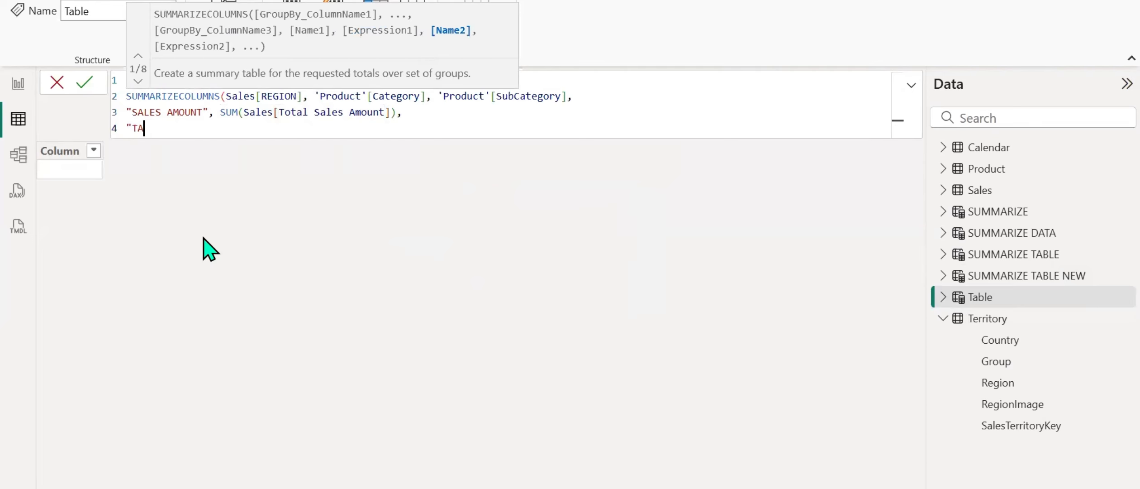
type("X AMOUNT\", SUM(TAX")
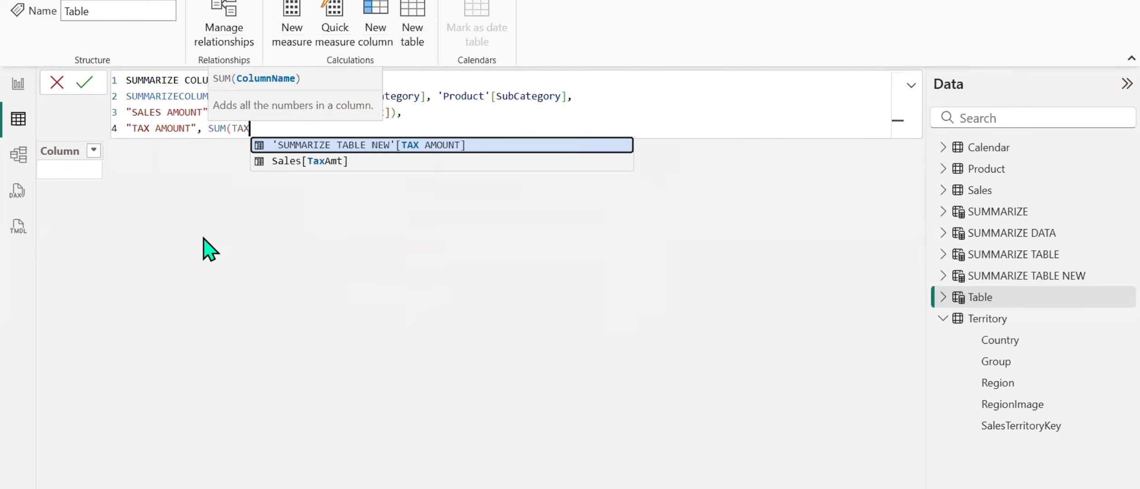
key("Down")
key("Tab")
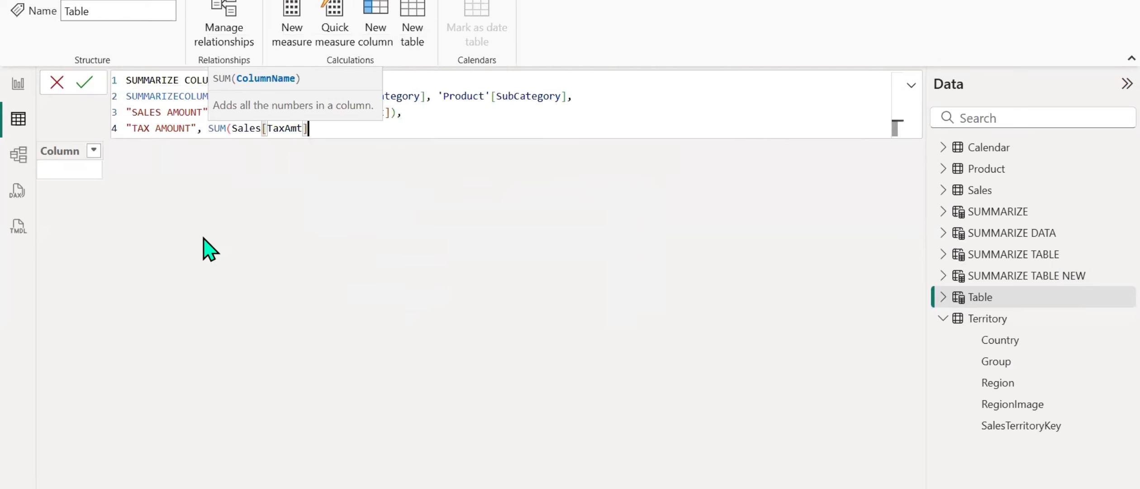
type(")")
key("Return")
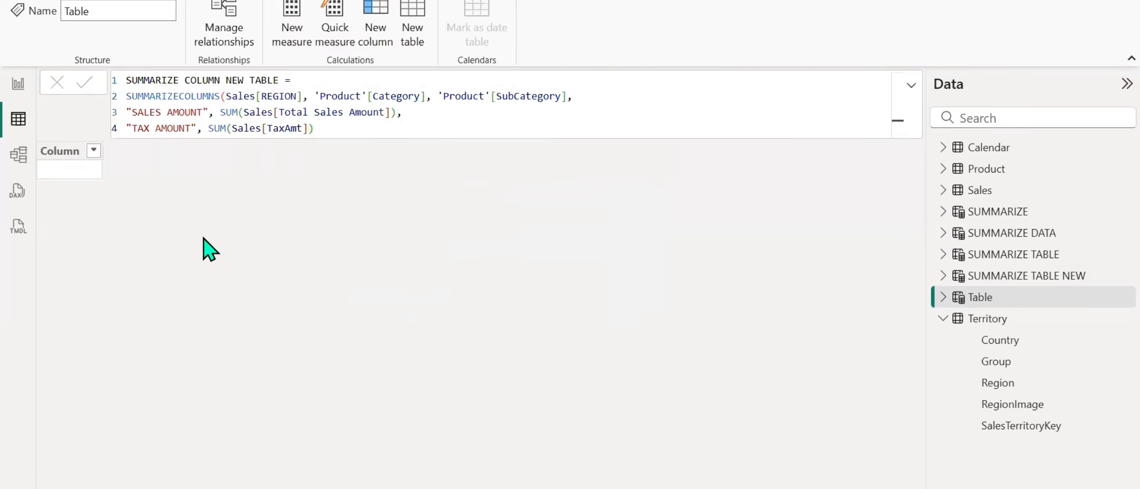